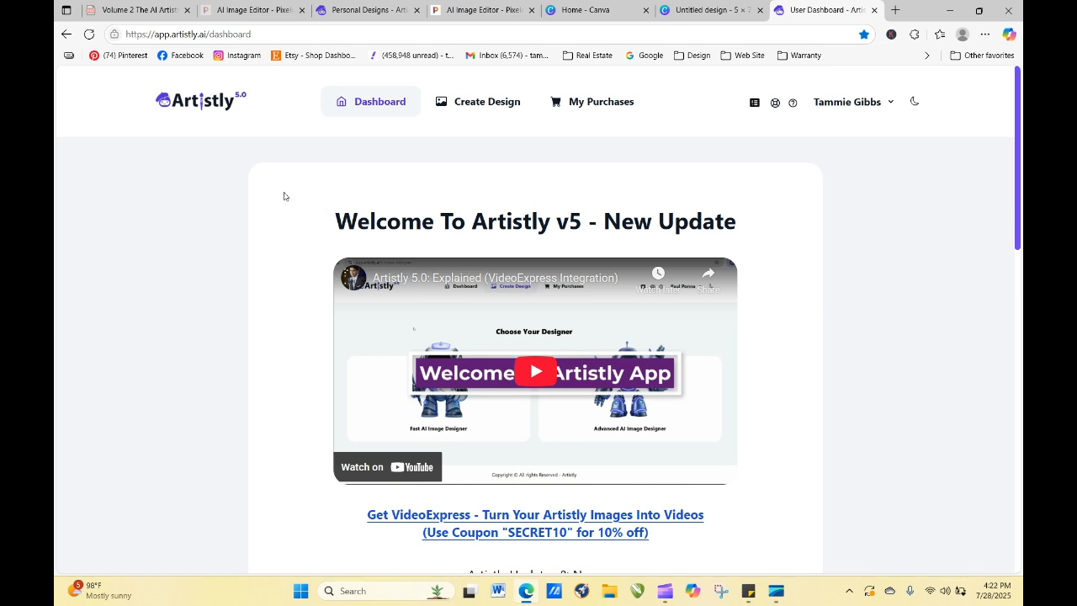
- Open the Personal Designs gallery and browse to the watercolor princess images
left_click(481, 114)
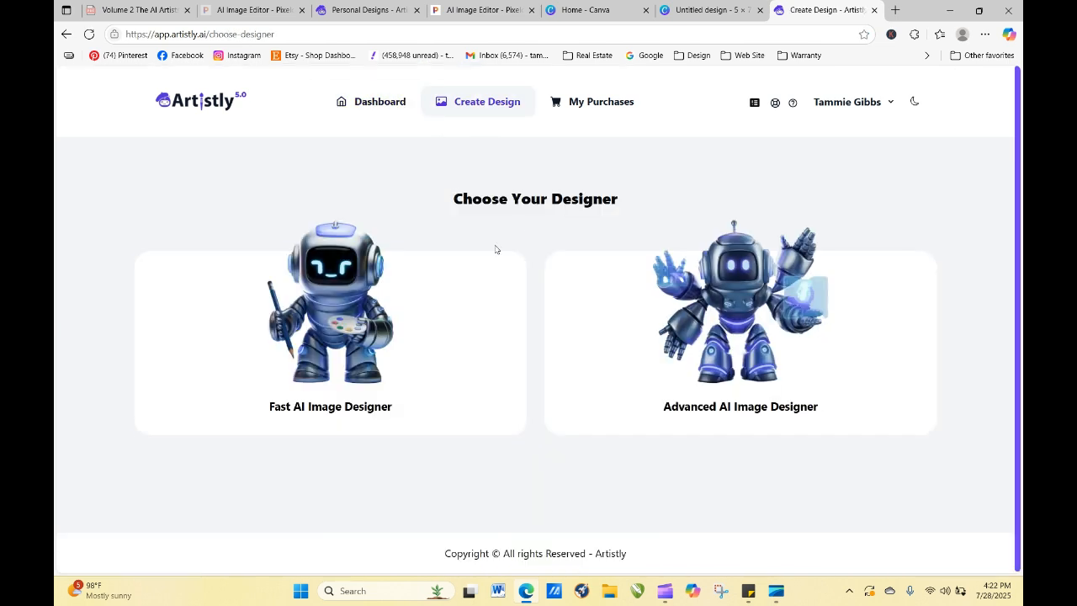
left_click(495, 277)
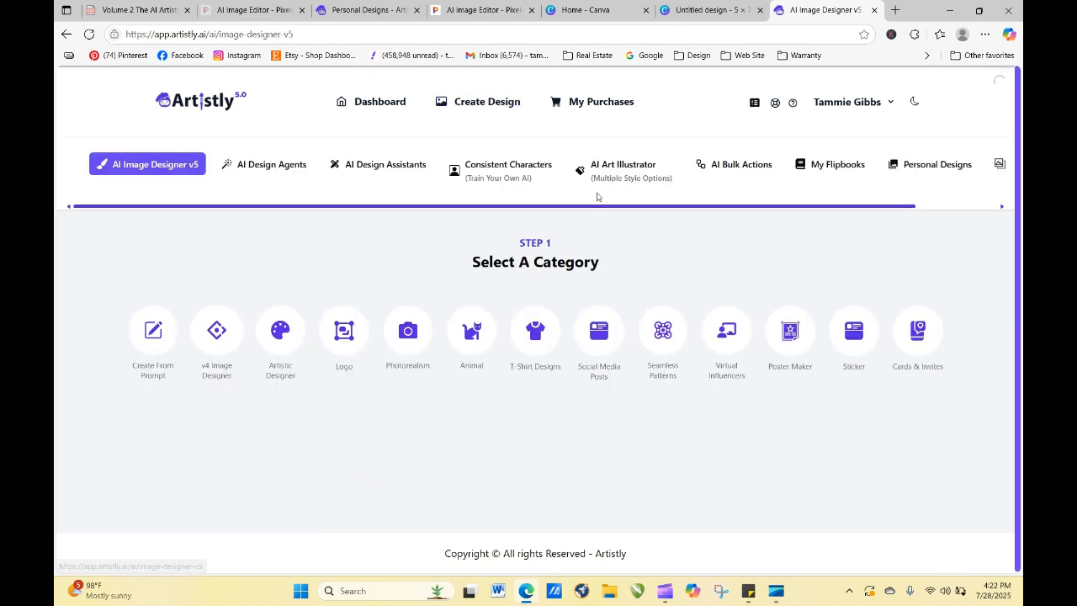
left_click(417, 171)
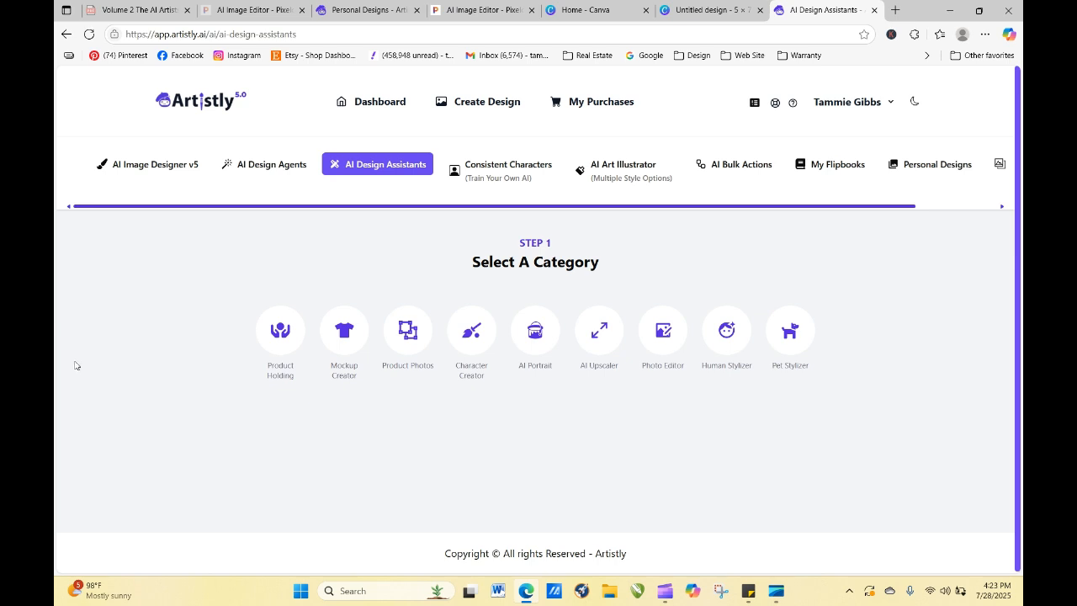
left_click(925, 167)
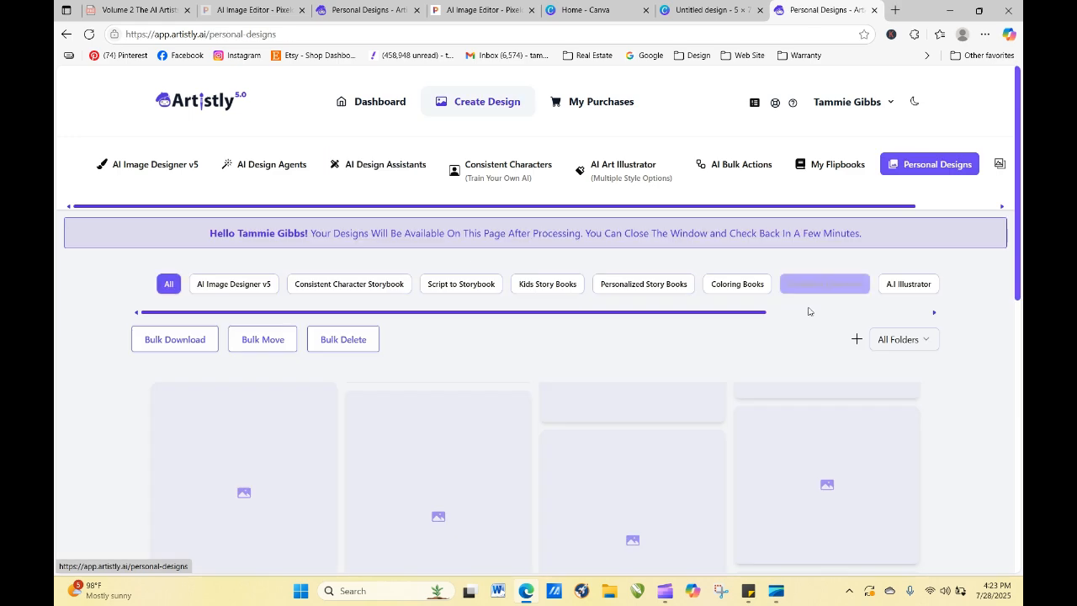
left_click_drag(1017, 110, 1019, 195)
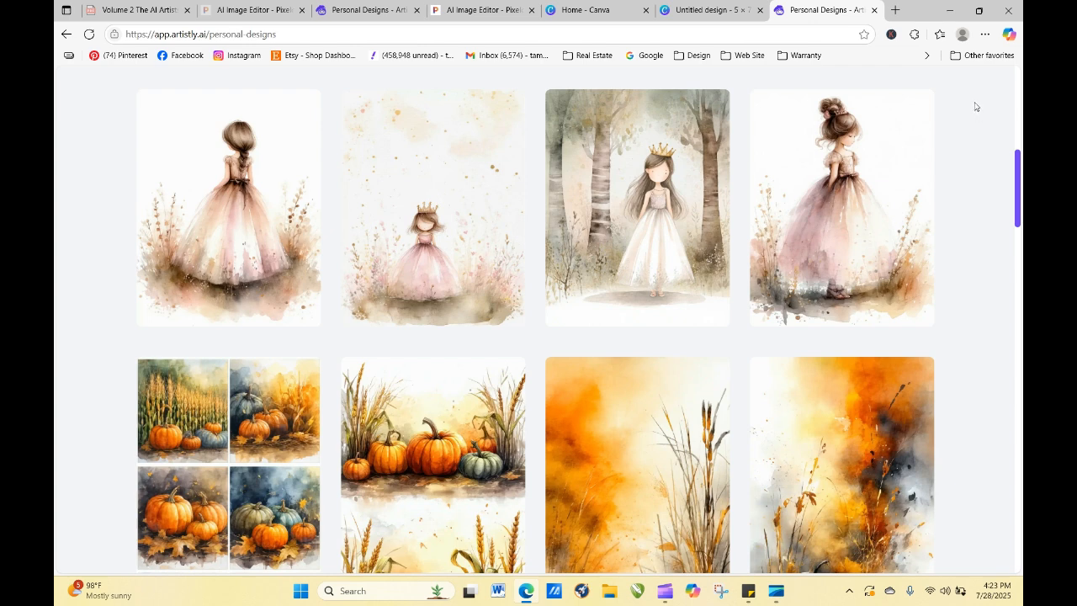
mouse_move(238, 155)
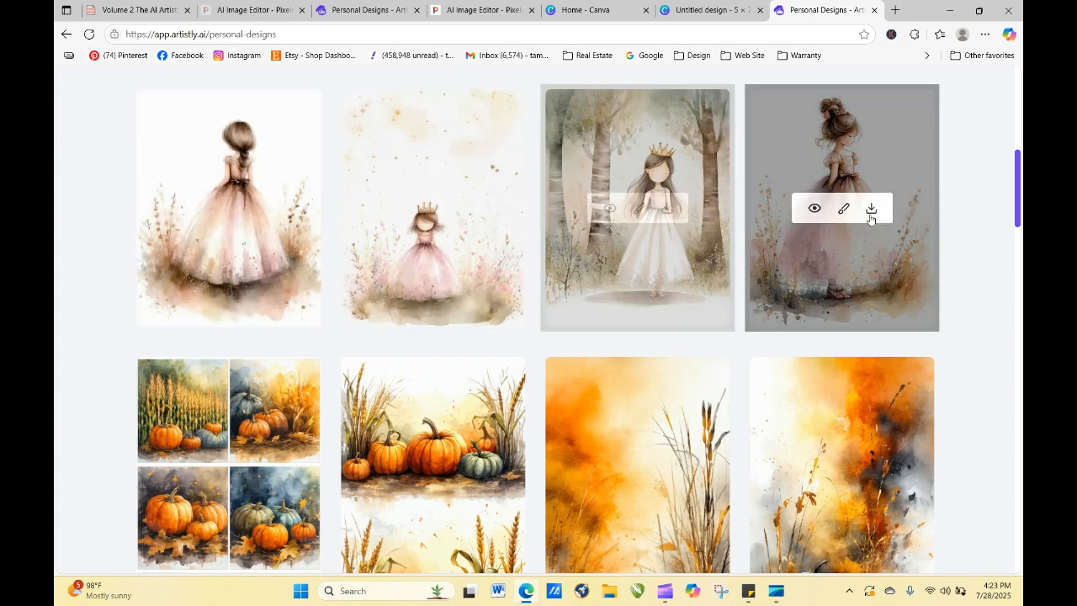
mouse_move(1018, 213)
left_mouse_down()
mouse_move(1019, 336)
mouse_move(1019, 127)
mouse_move(1020, 202)
left_mouse_up()
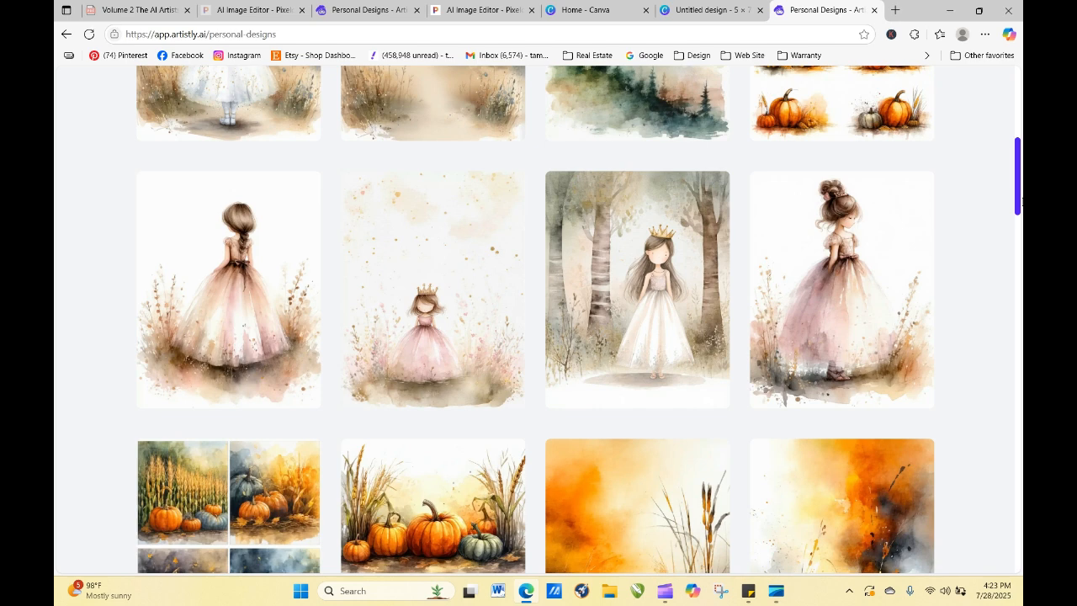
- Regenerate the crowned princess in the forest from its existing prompt, with the quantity set to 4
mouse_move(643, 279)
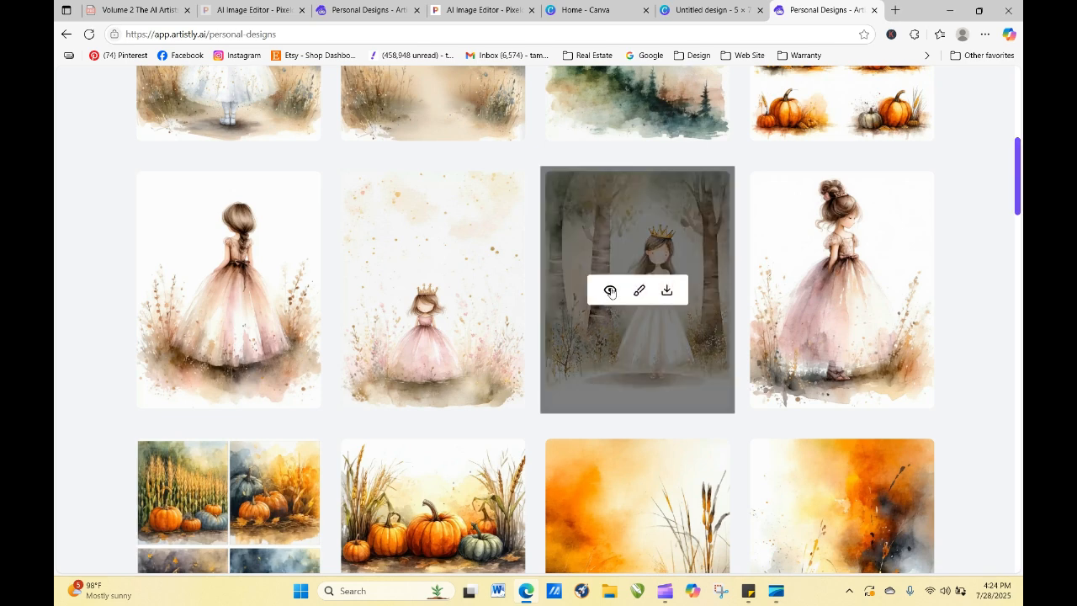
left_click(611, 292)
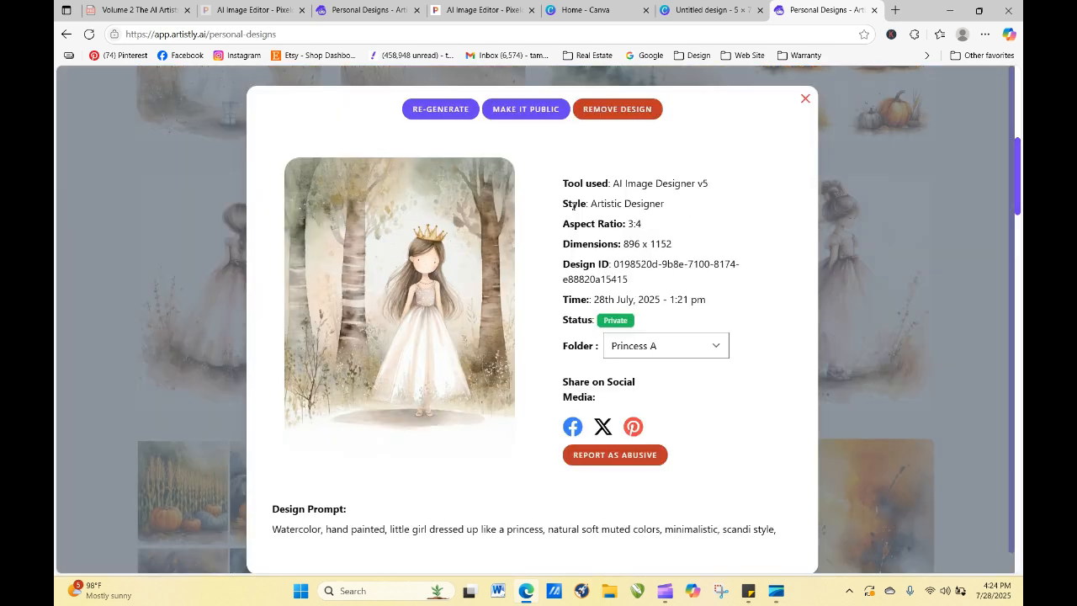
left_click(438, 110)
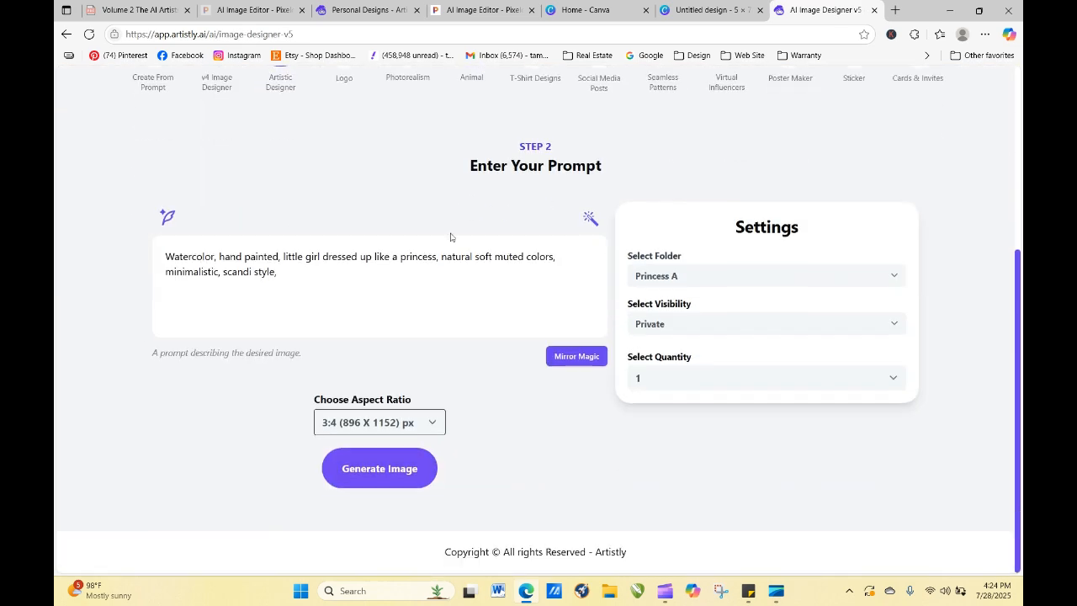
left_click(680, 381)
left_click(662, 459)
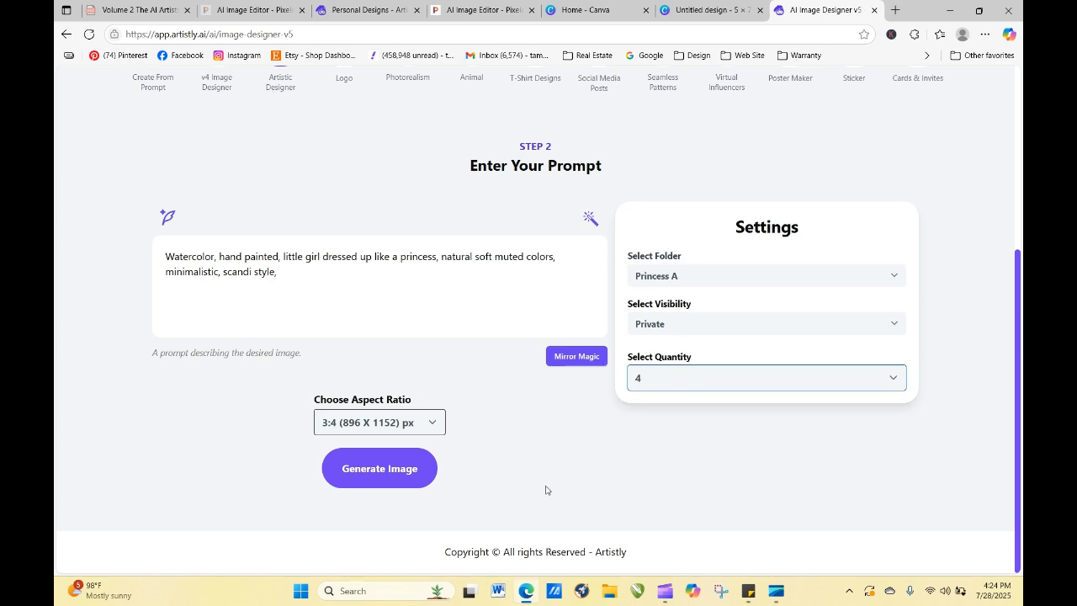
left_click(395, 473)
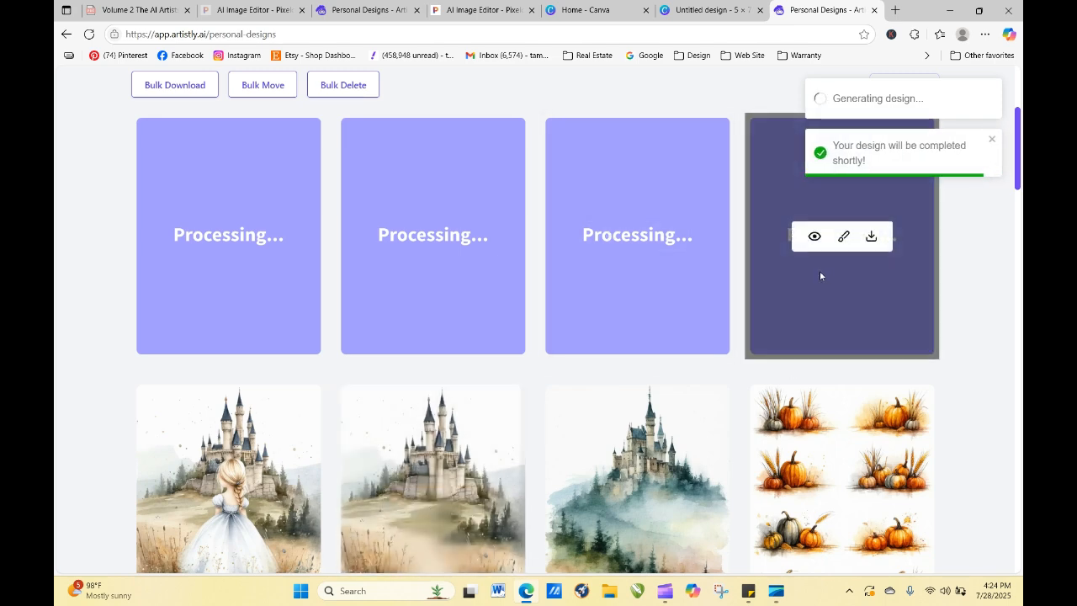
- Switch to Pixelcut and replace the open edit with a downloaded background-free cutout of the braided princess seen from behind among wildflowers
left_click_drag(1016, 168, 1018, 245)
scroll(728, 267, "up", 2)
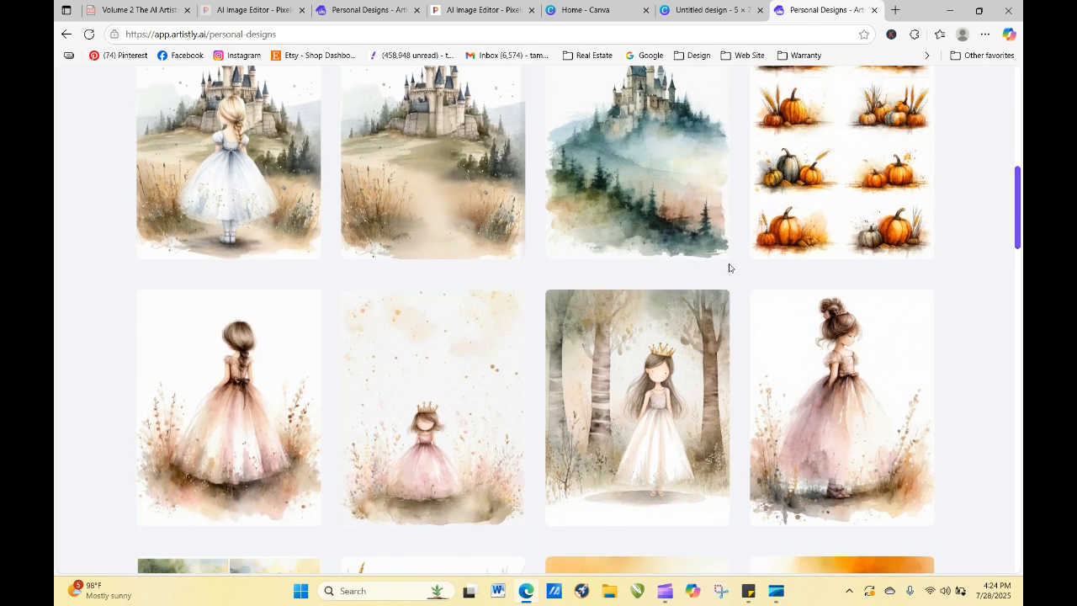
mouse_move(200, 412)
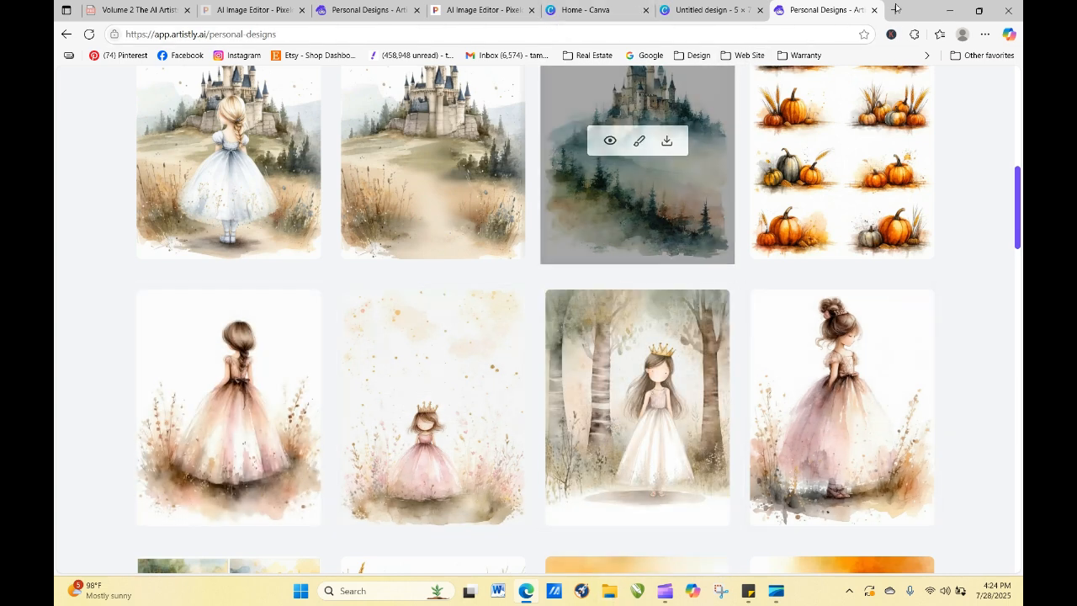
left_click(479, 10)
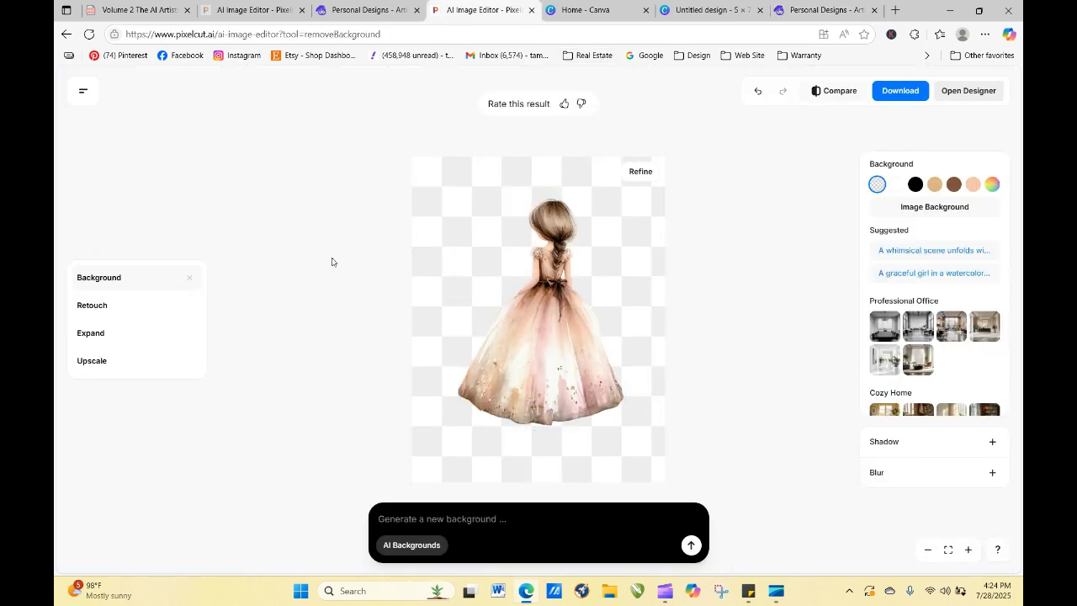
left_click(83, 91)
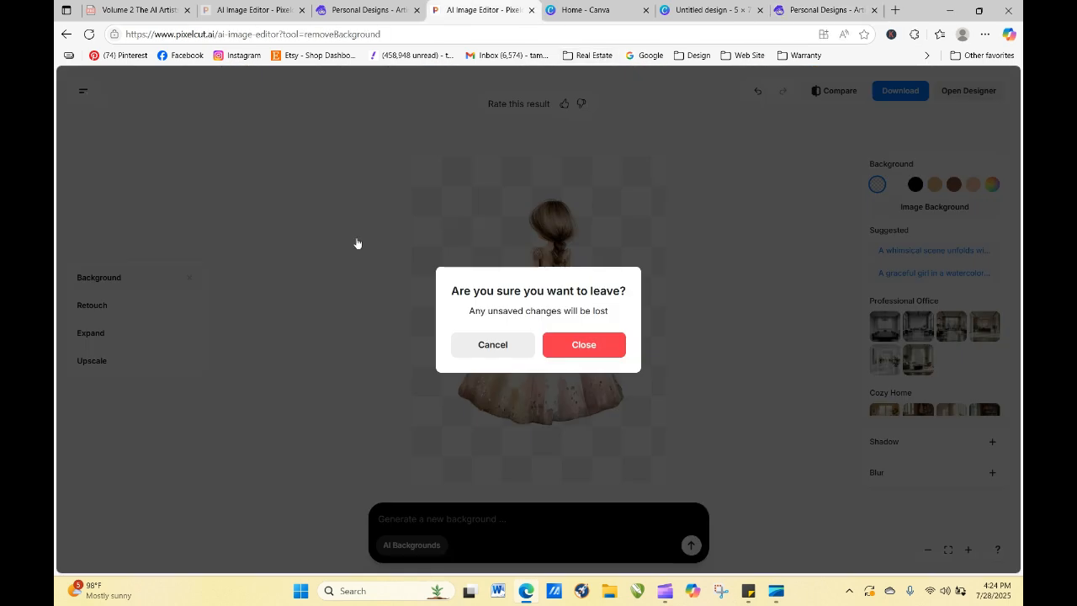
left_click(583, 353)
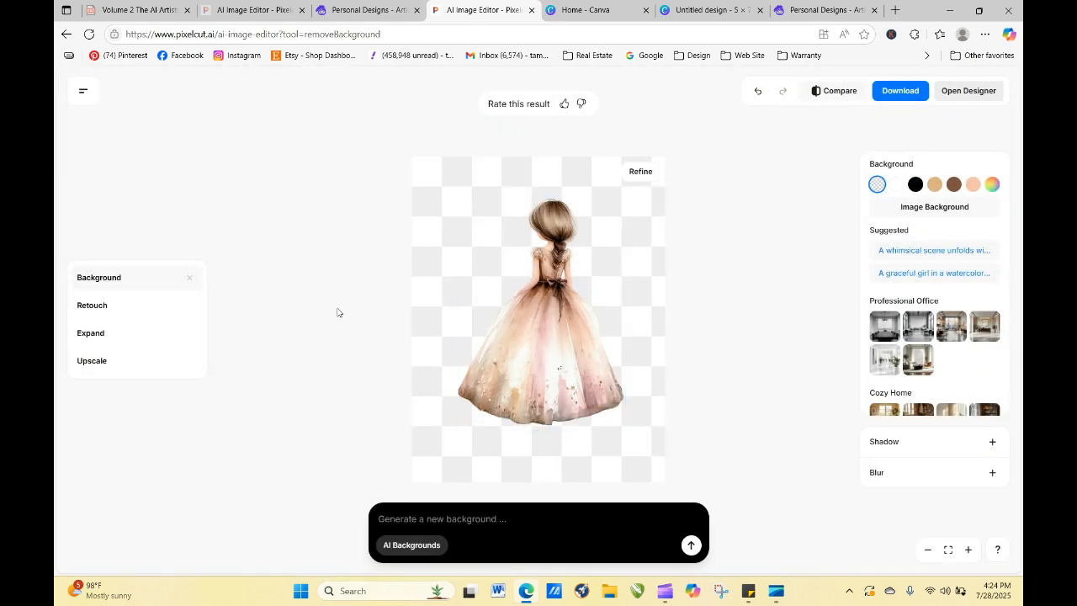
left_click(553, 359)
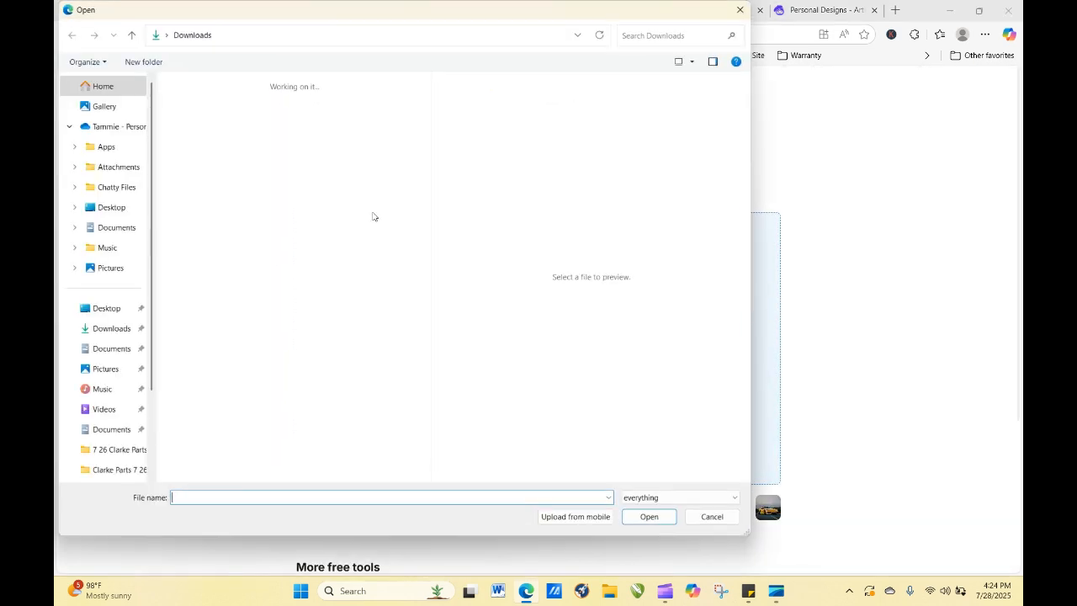
left_click(369, 244)
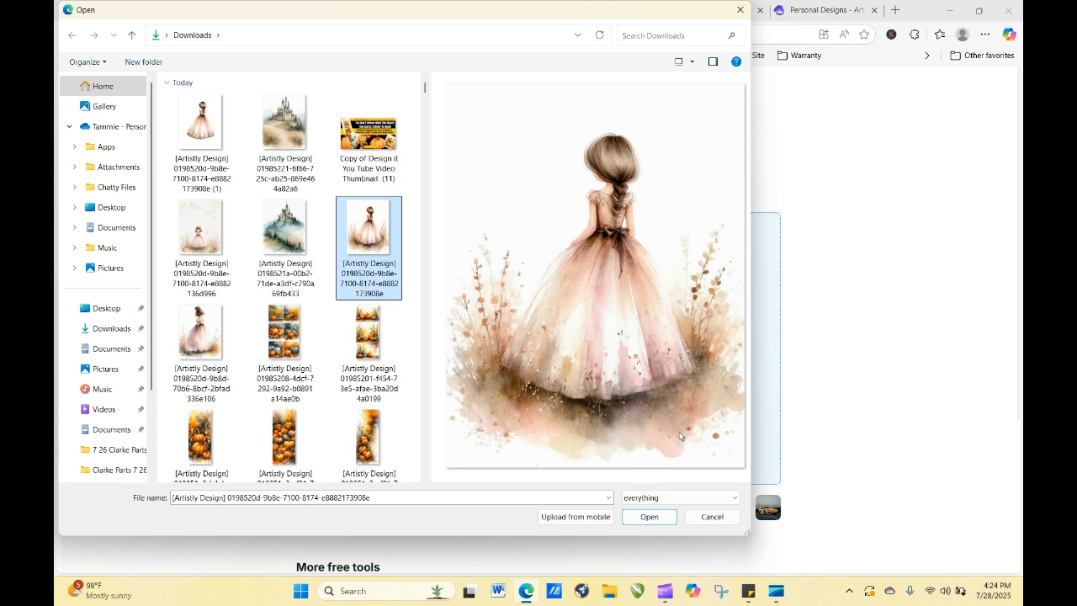
left_click(649, 517)
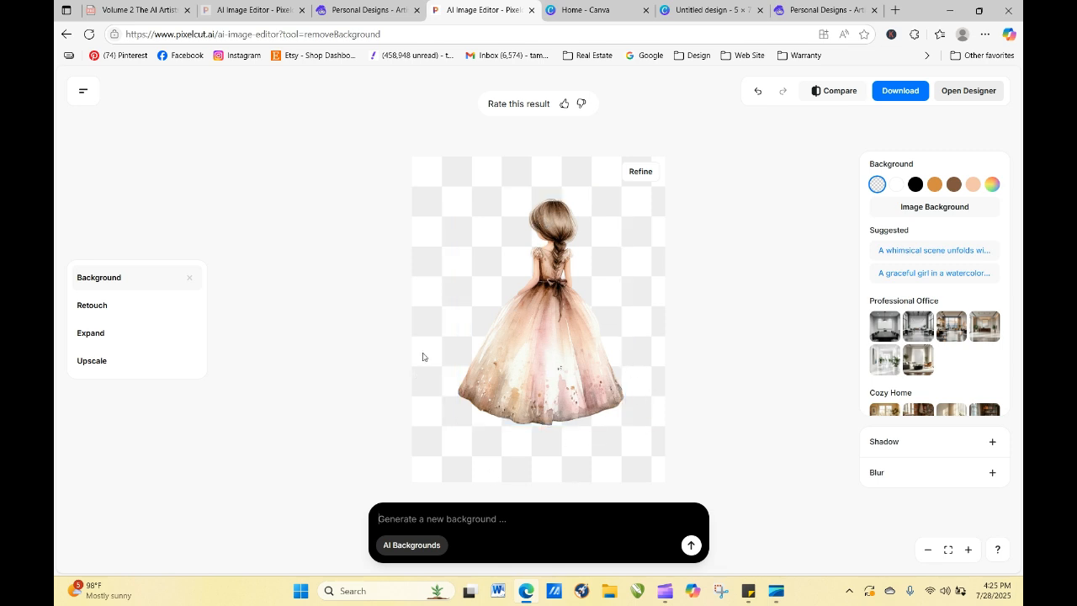
left_click(903, 91)
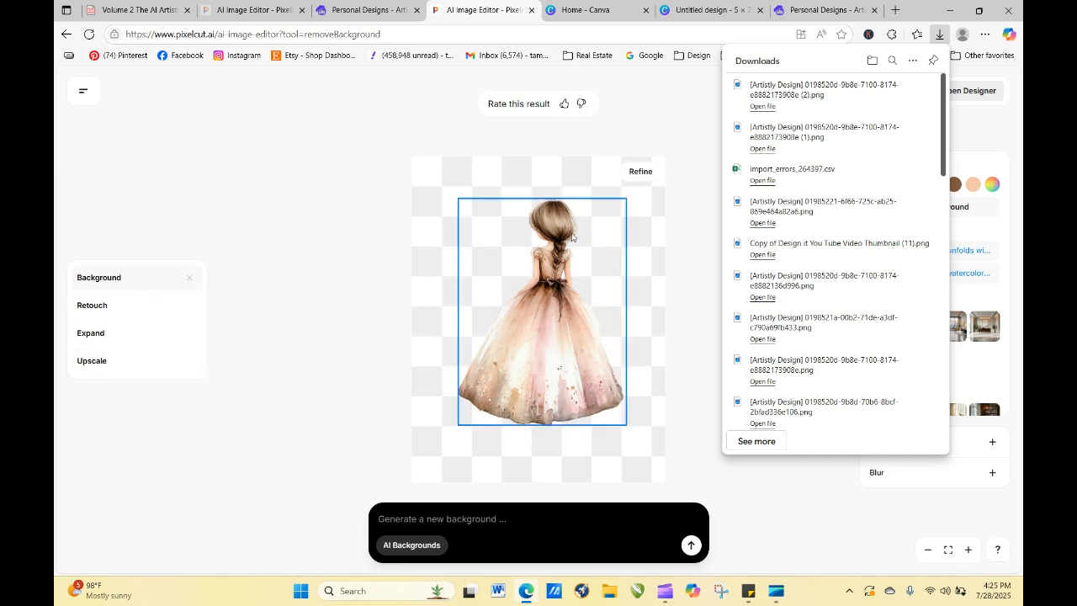
left_click(703, 122)
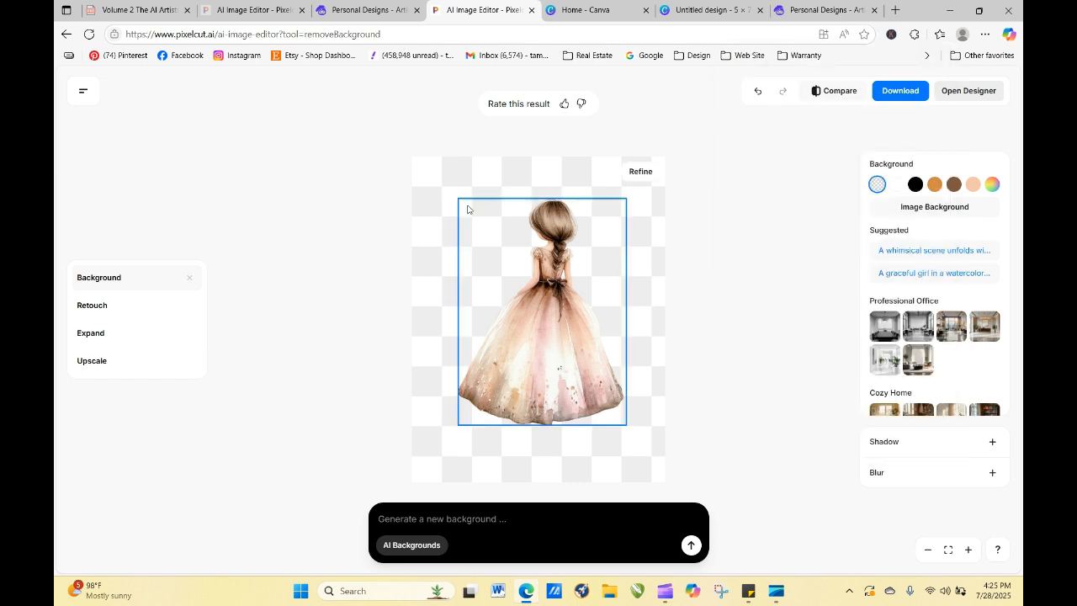
- Upscale the princess cutout 4x with Pixelcut Fast Upscale and download the enlarged image
left_click(92, 361)
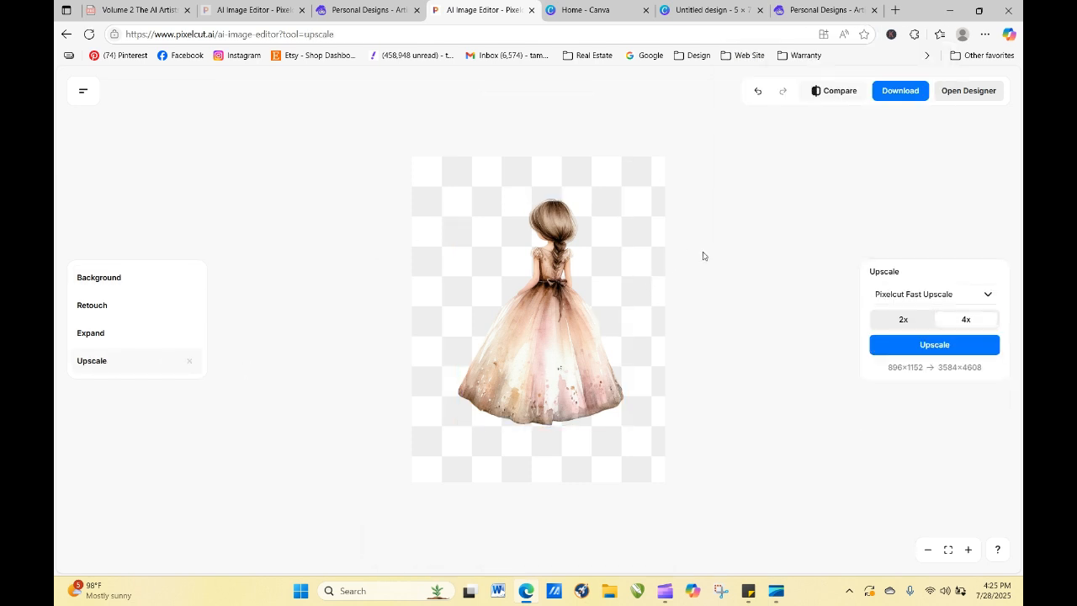
left_click(971, 346)
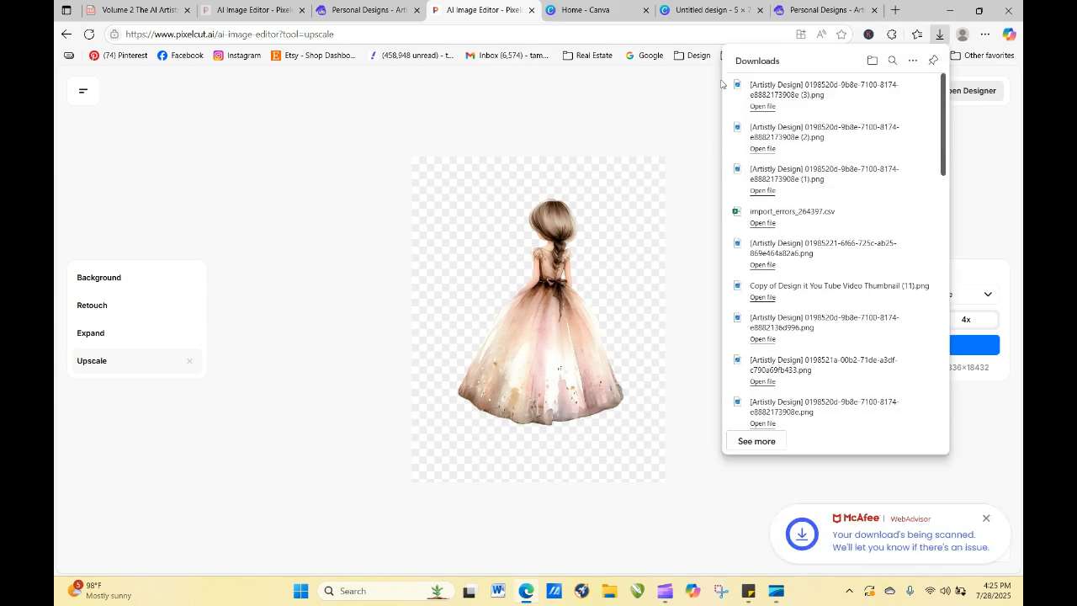
left_click(708, 114)
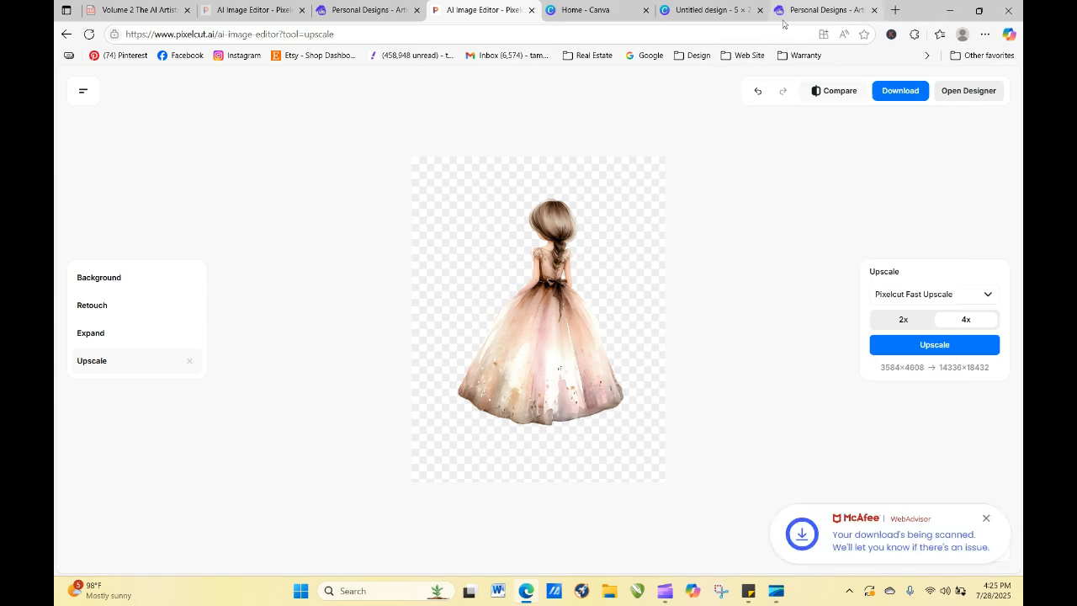
- Switch to the 5 x 7 in invitation design in Canva and upload the upscaled princess cutout, the file ending in (3)
left_click(688, 15)
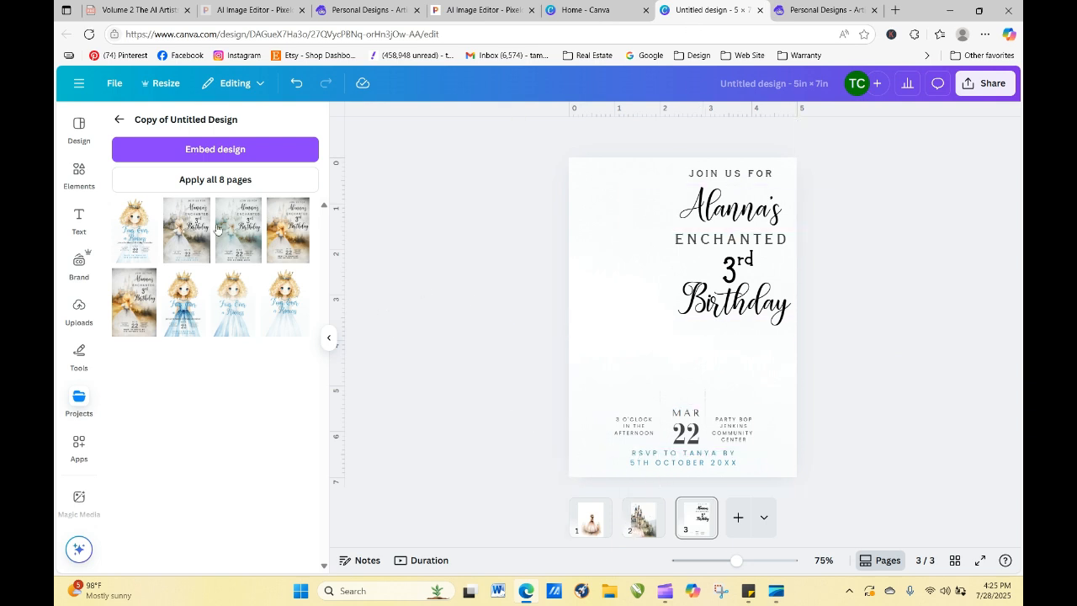
left_click(119, 120)
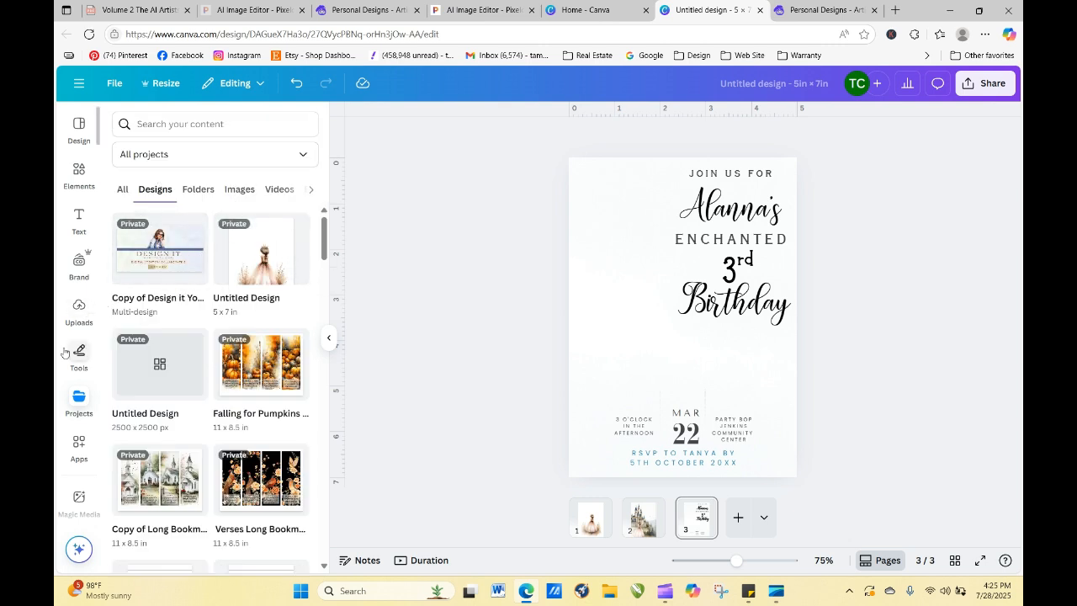
left_click(78, 309)
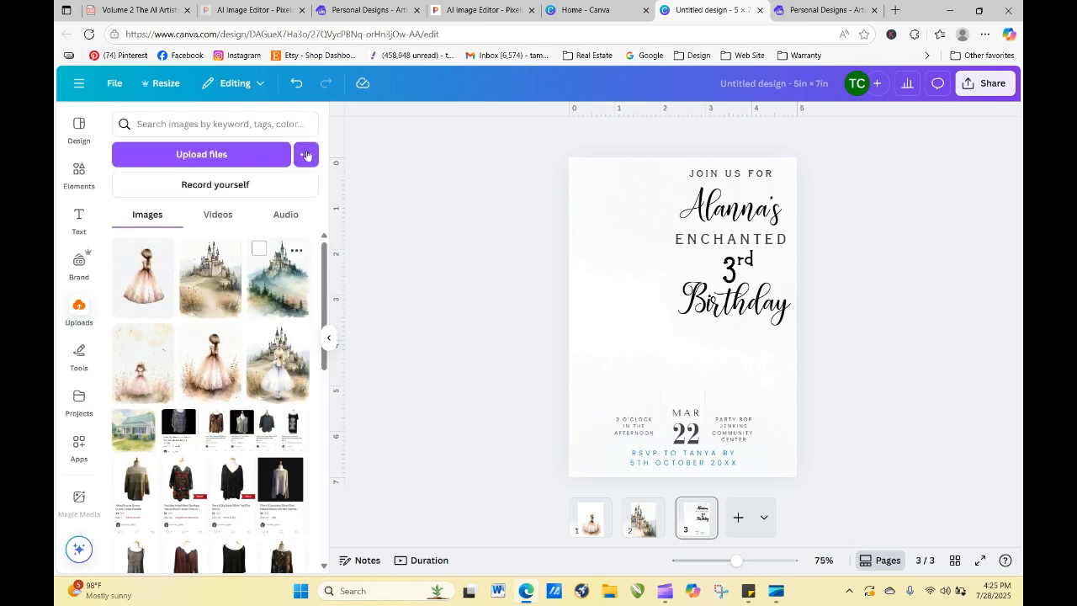
left_click(257, 154)
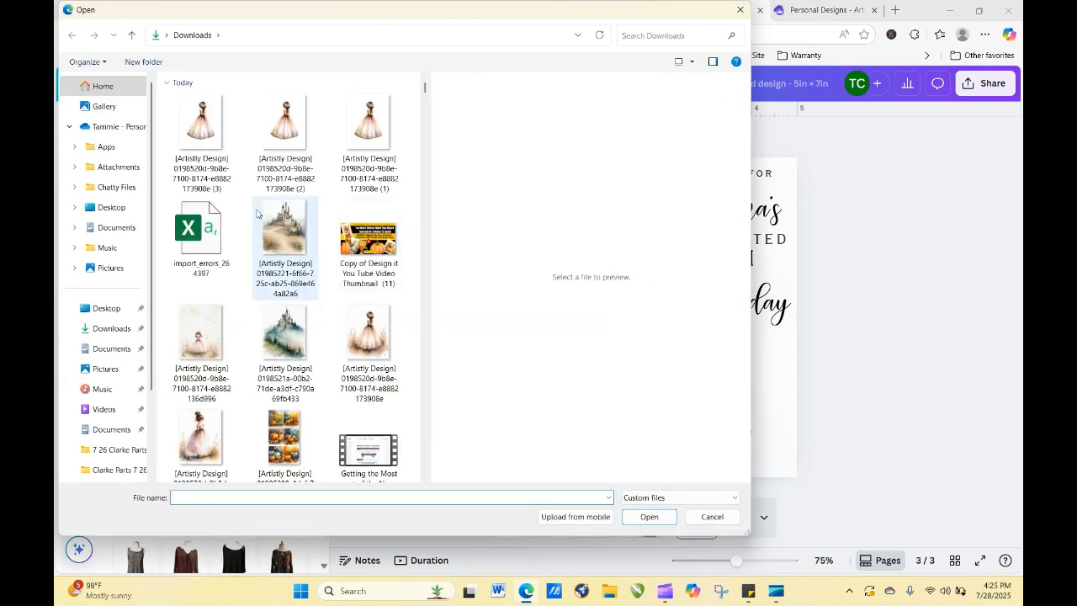
left_click(201, 130)
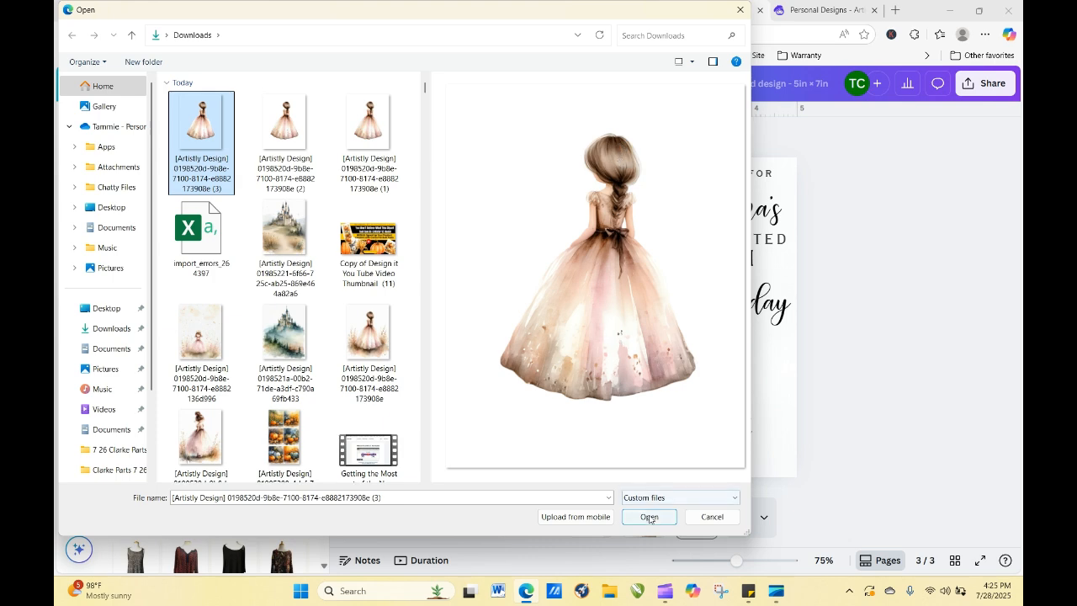
left_click(648, 517)
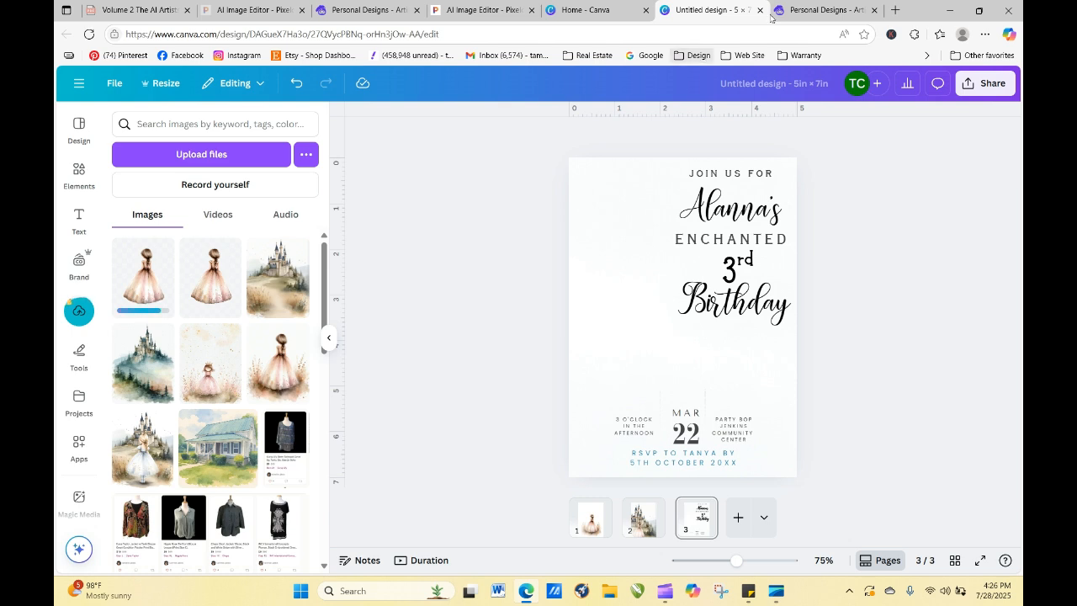
- Switch back to Pixelcut and remove the background from the castle image with the sandy path
left_click(483, 10)
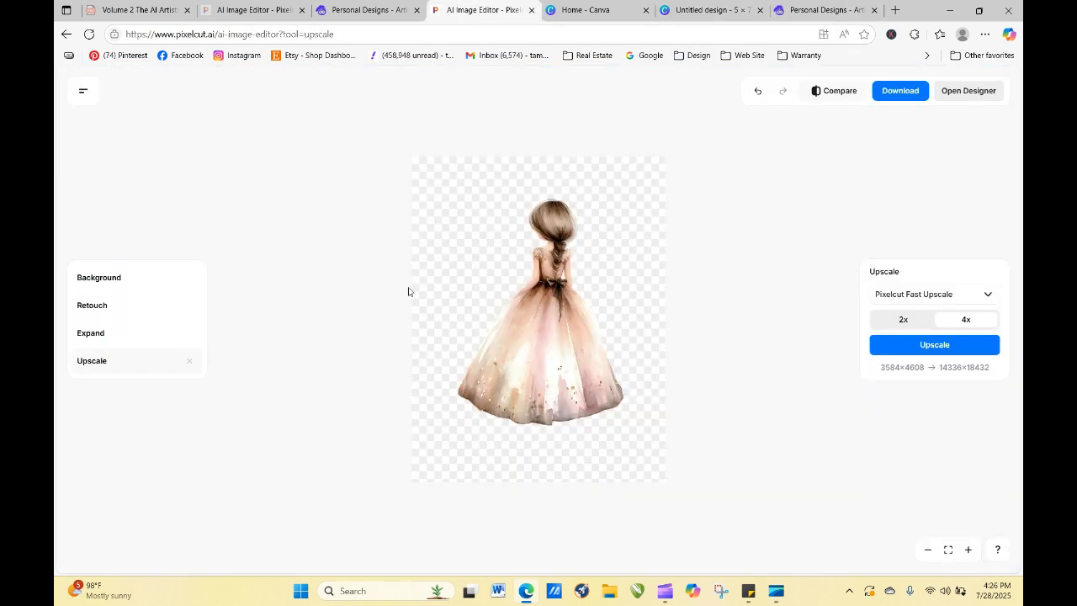
left_click(66, 35)
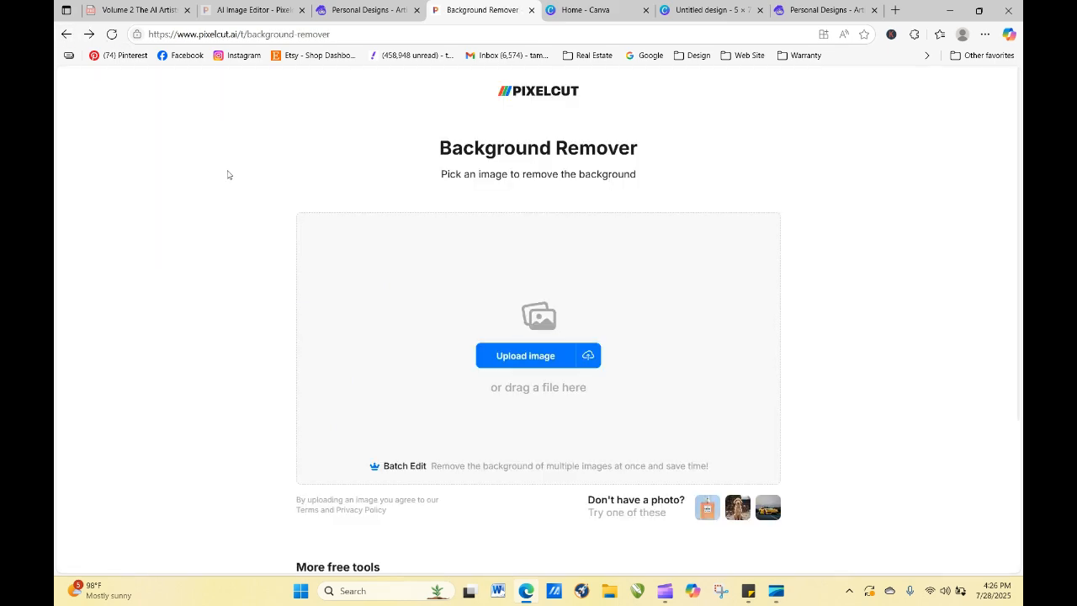
left_click(536, 354)
left_click(210, 242)
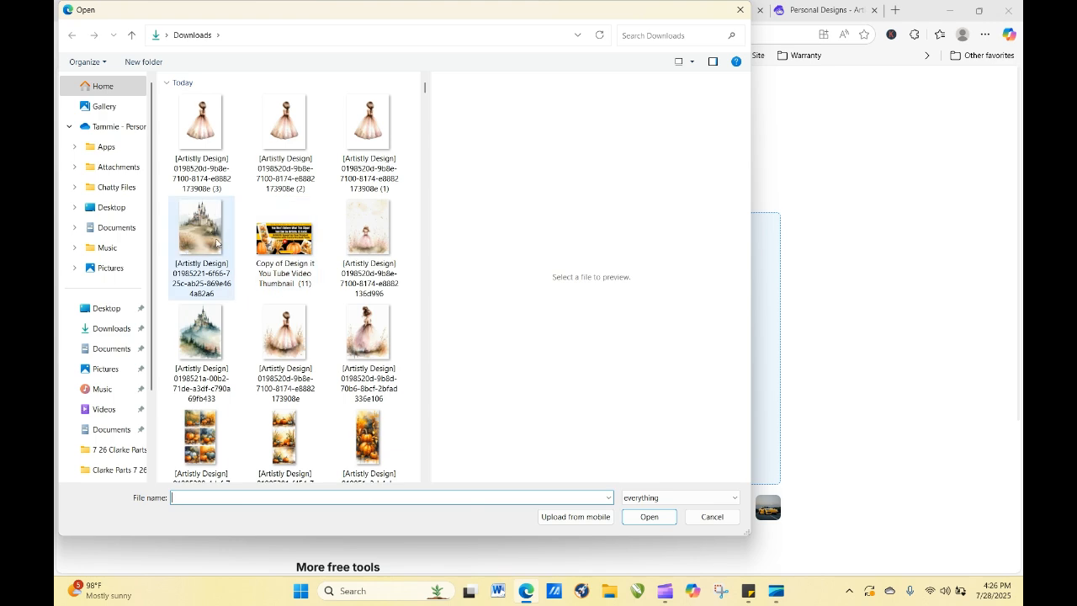
left_click(651, 517)
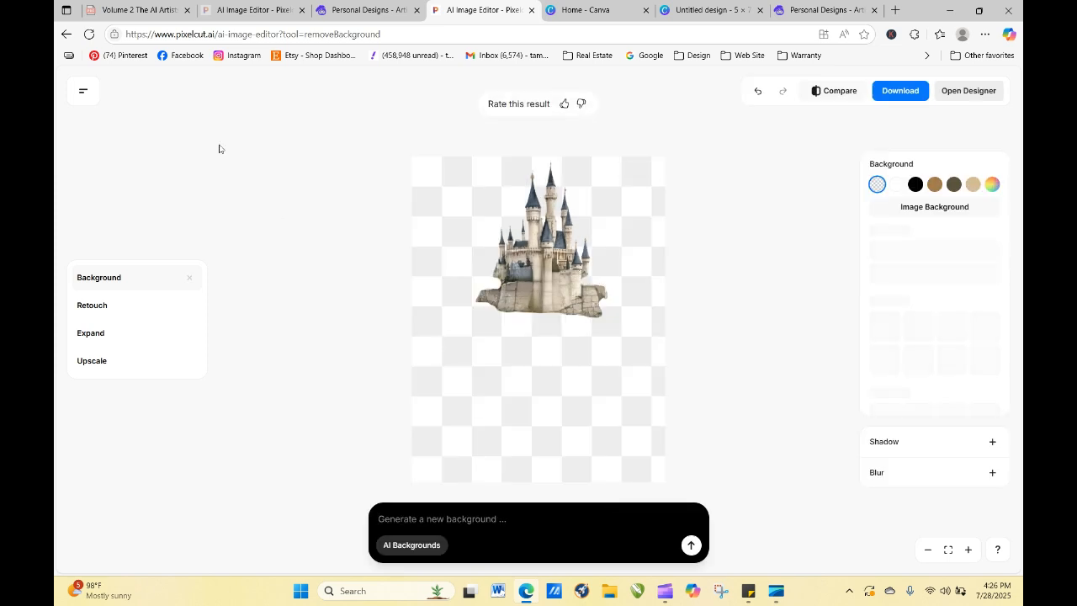
- Leave the background-free castle edit and open Pixelcut's image Upscaler instead
left_click(67, 34)
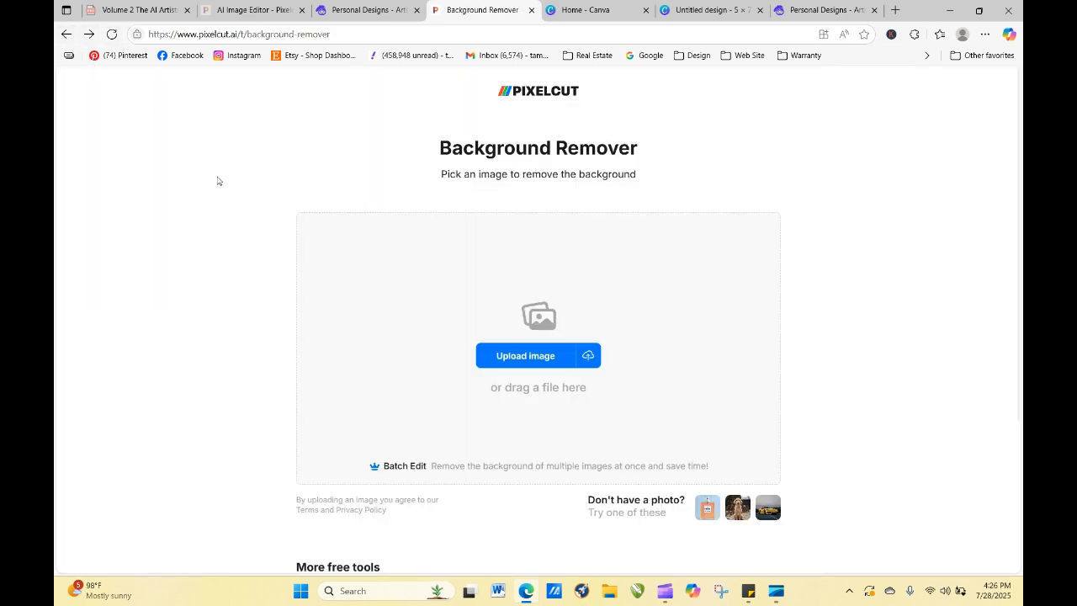
left_click(481, 355)
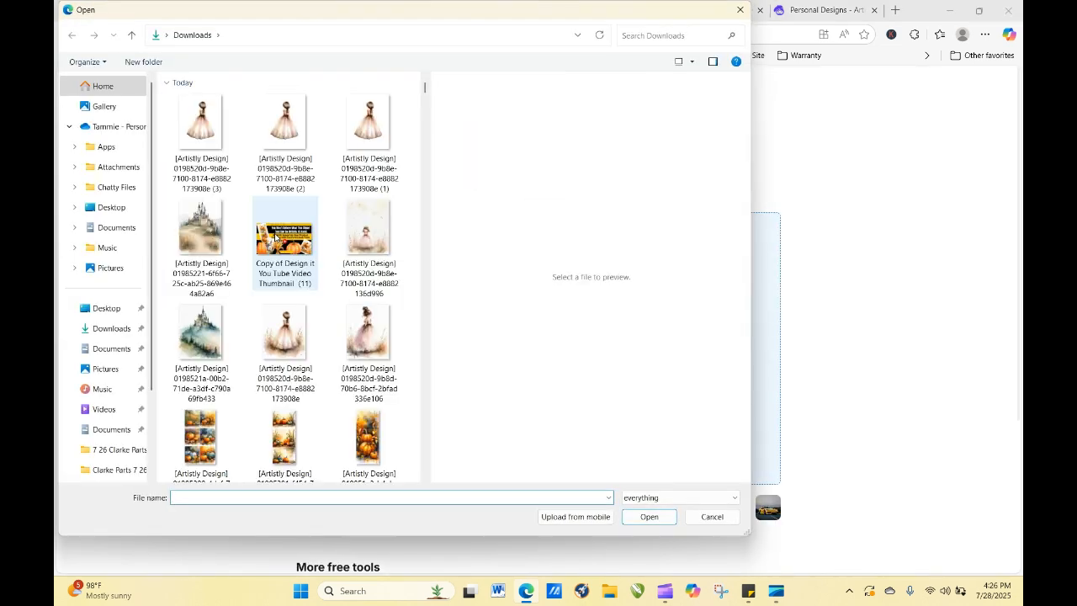
left_click(740, 9)
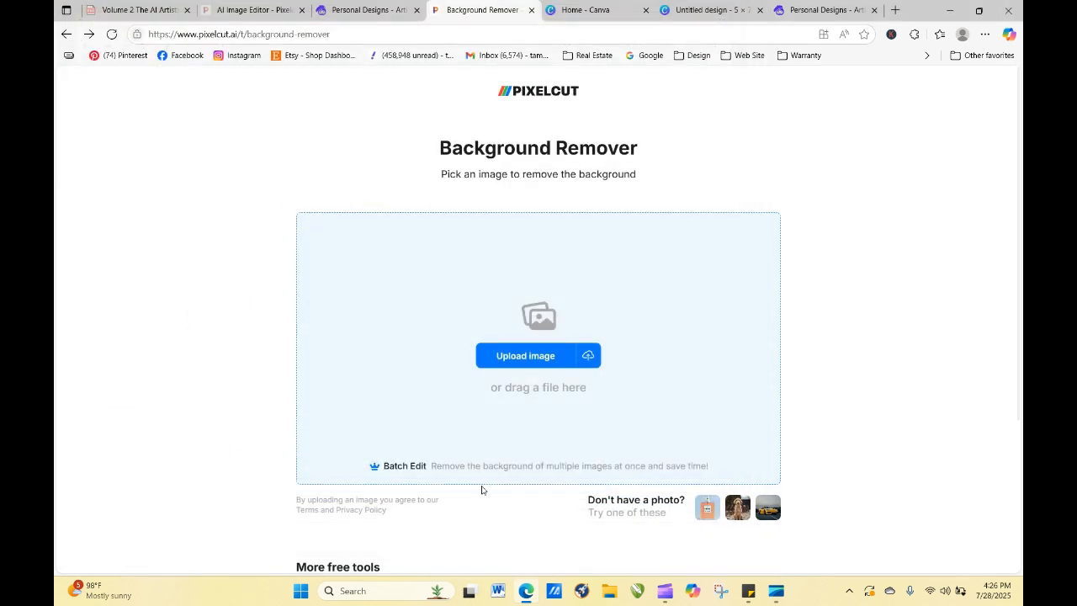
scroll(953, 363, "down", 3)
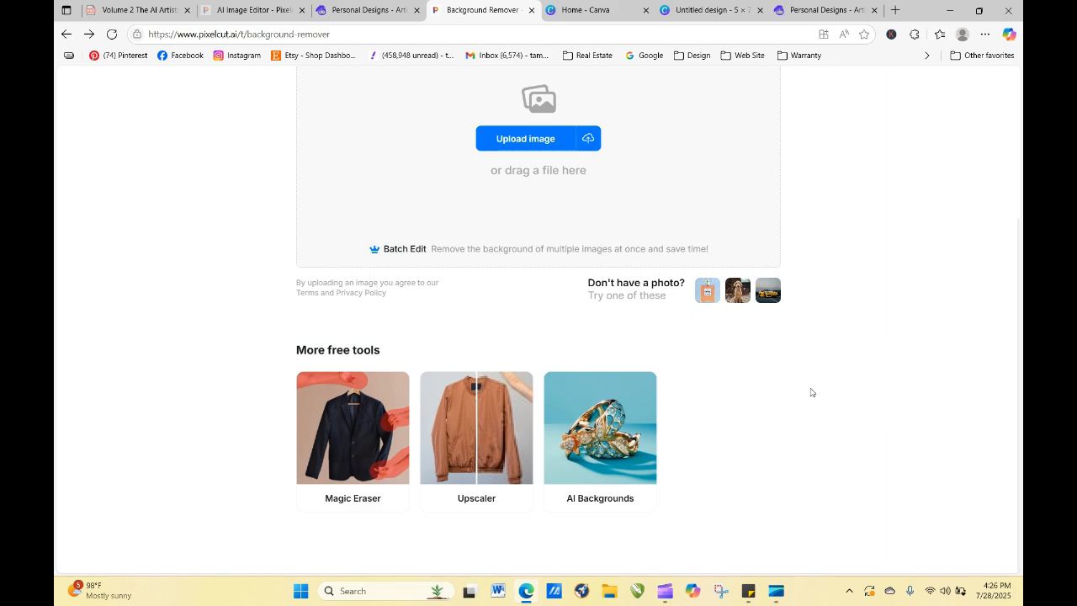
left_click(488, 436)
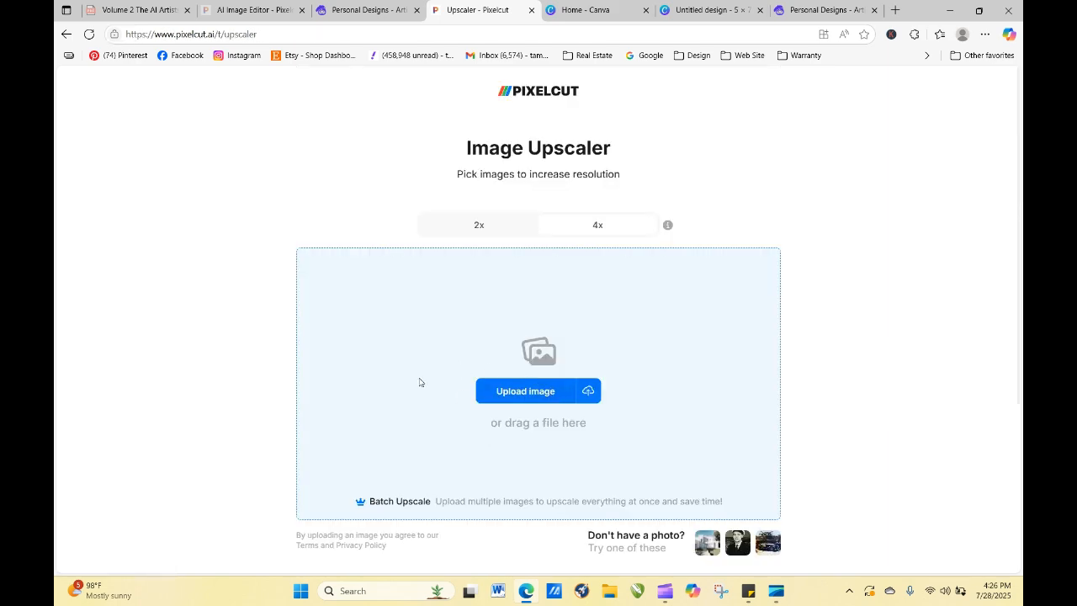
- Upload the original castle image with the sandy path, upscale it 4x and download the enlarged version
left_click(419, 382)
left_click(201, 231)
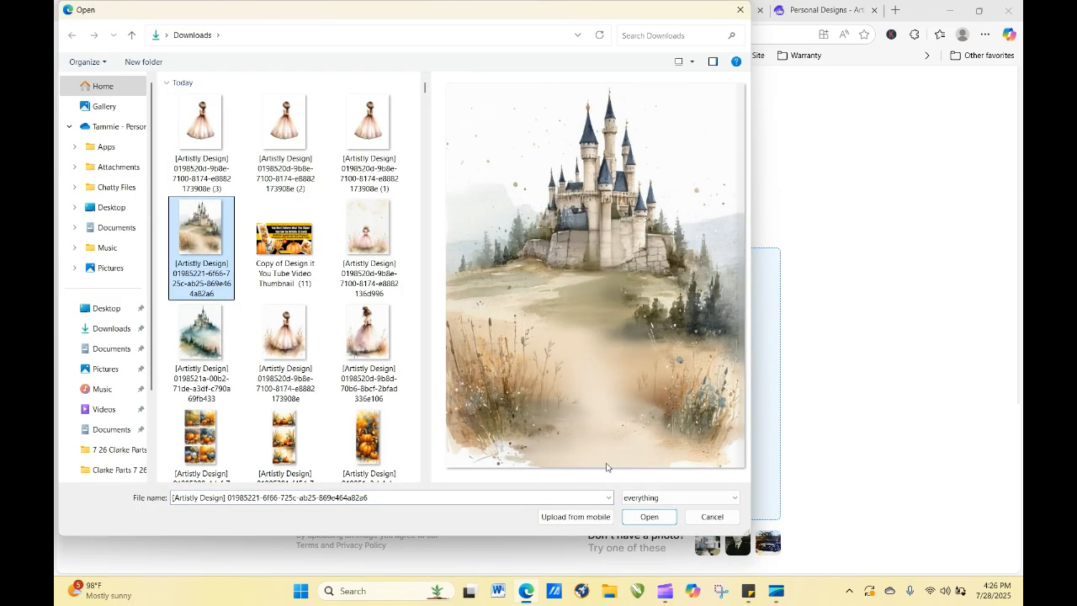
left_click(645, 518)
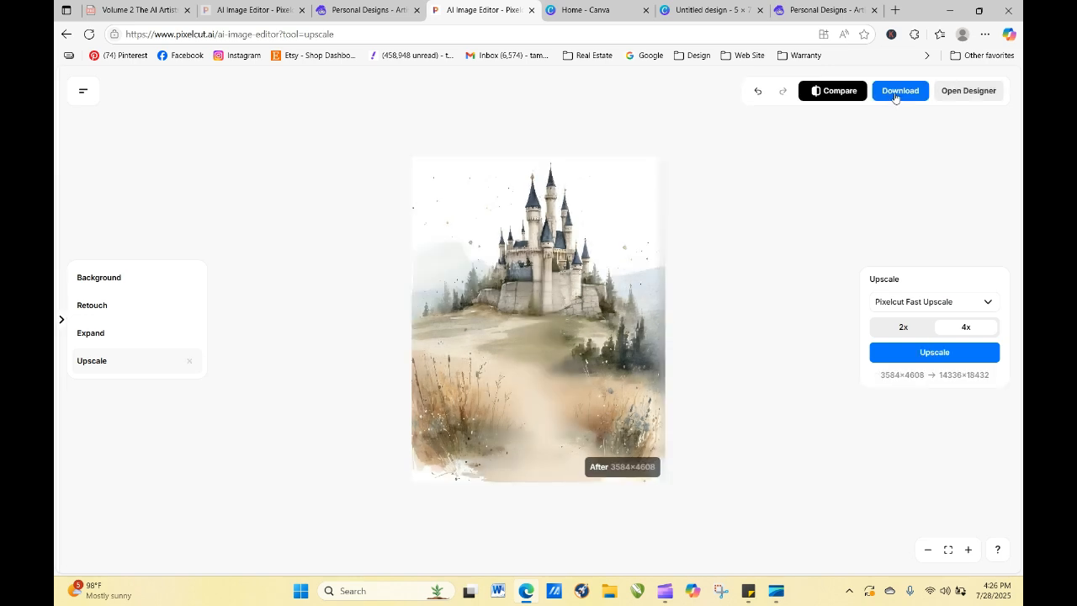
- Switch to the 5 x 7 in invitation design in Canva and upload the upscaled castle image, the file ending in (1)
left_click(700, 13)
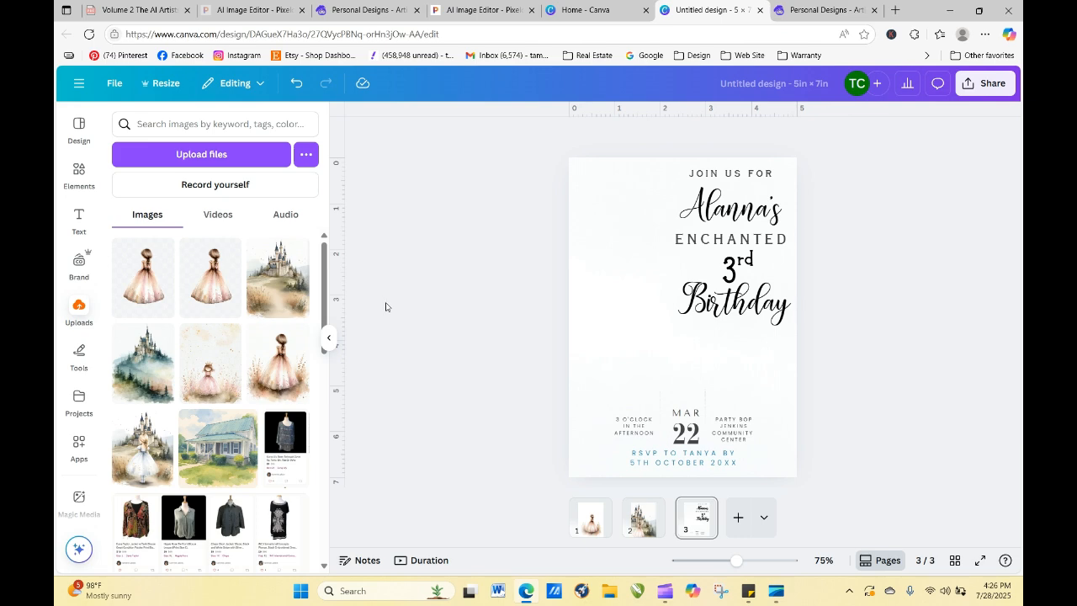
left_click(201, 154)
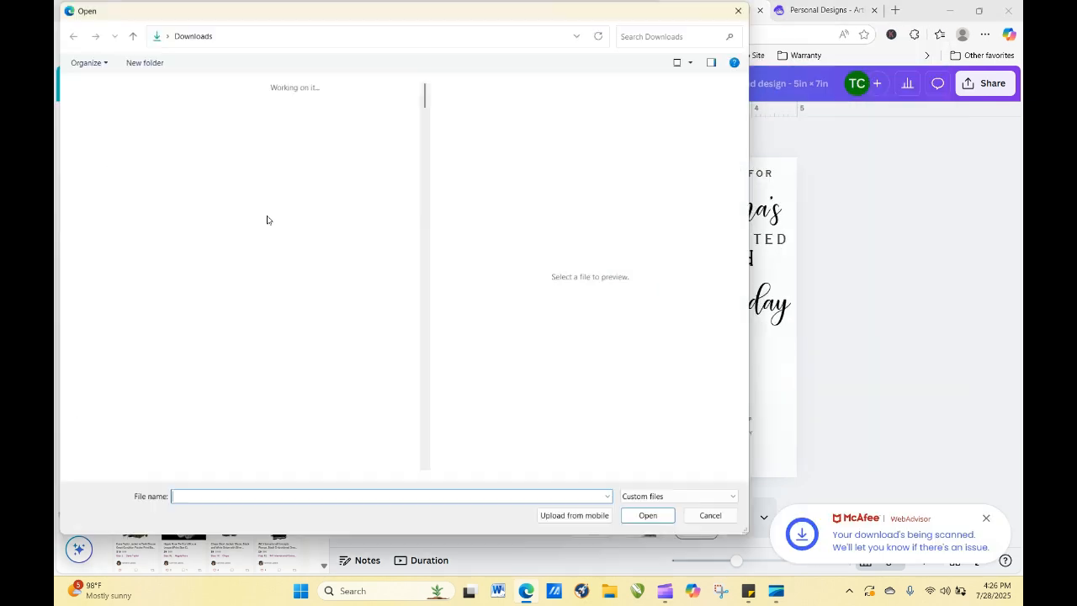
left_click(210, 152)
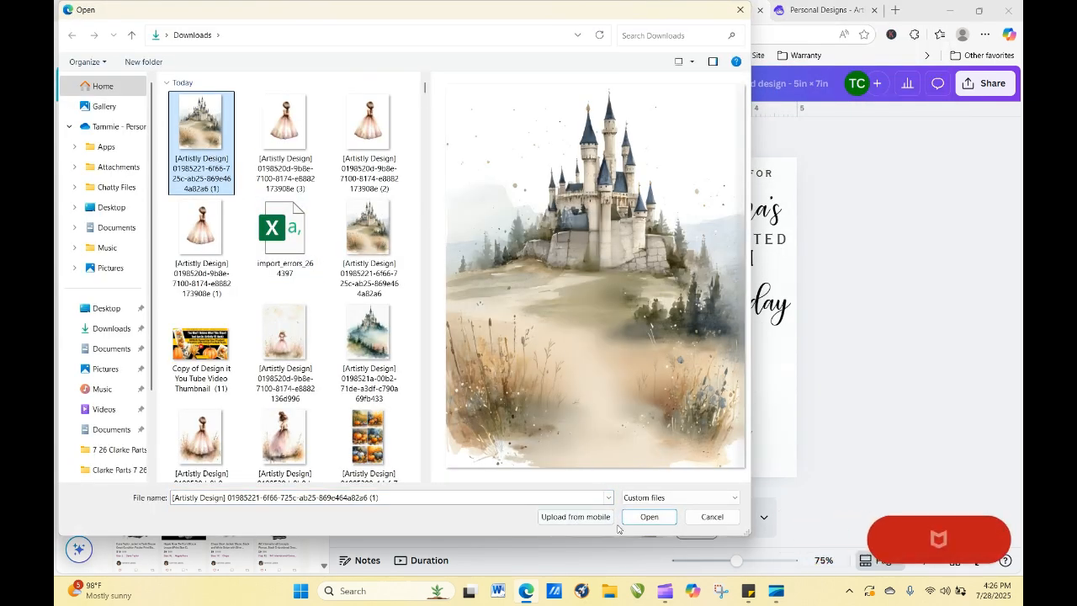
left_click(648, 517)
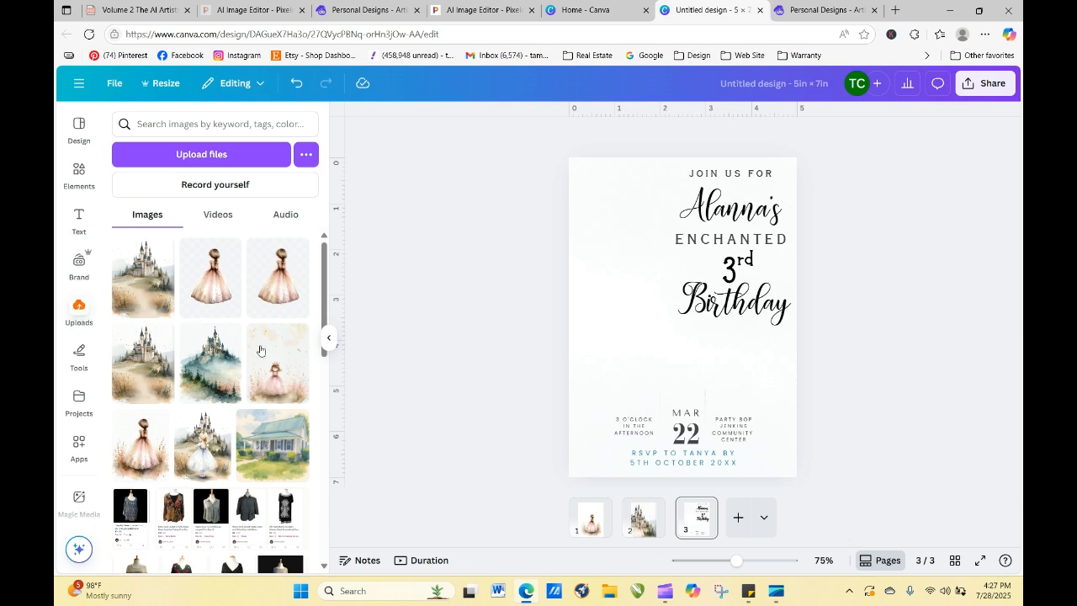
- Try placing the upscaled castle on page 3, and take the princess off the castle scene on page 2
left_click_drag(147, 290, 584, 290)
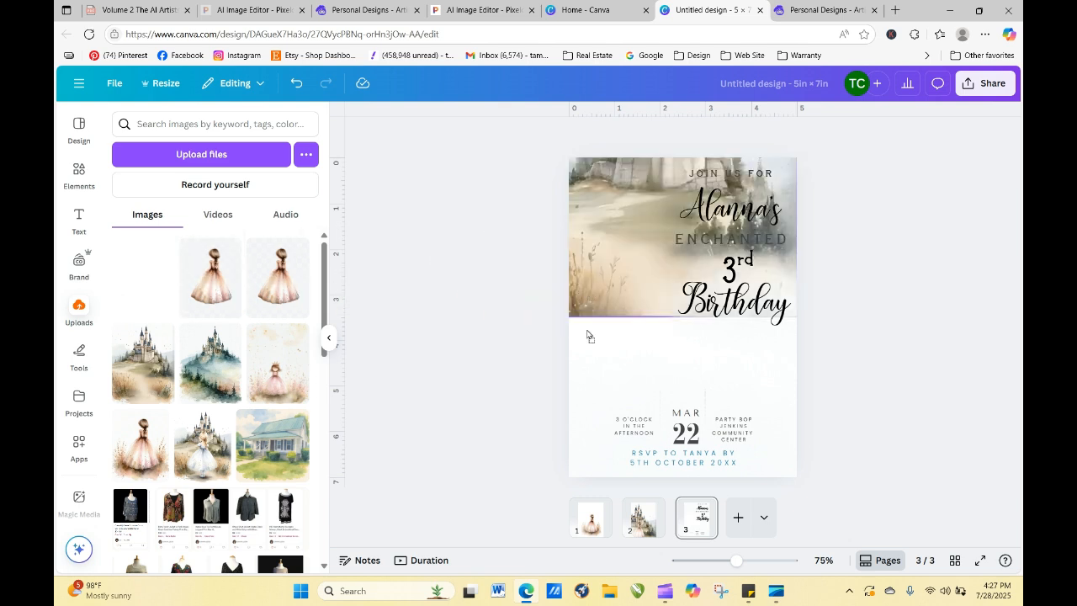
left_click_drag(588, 335, 68, 165)
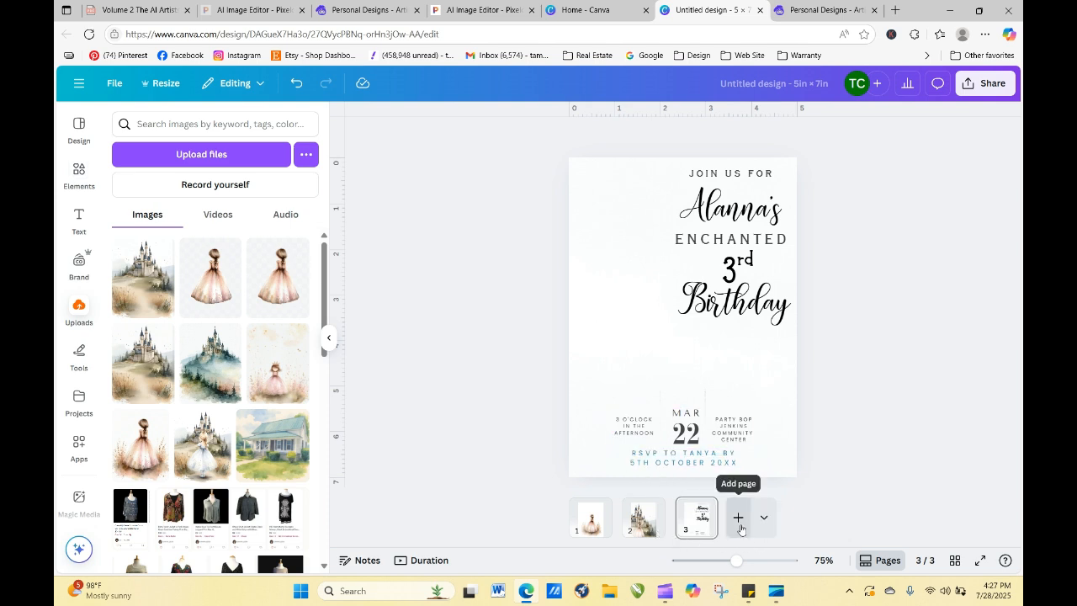
left_click(643, 515)
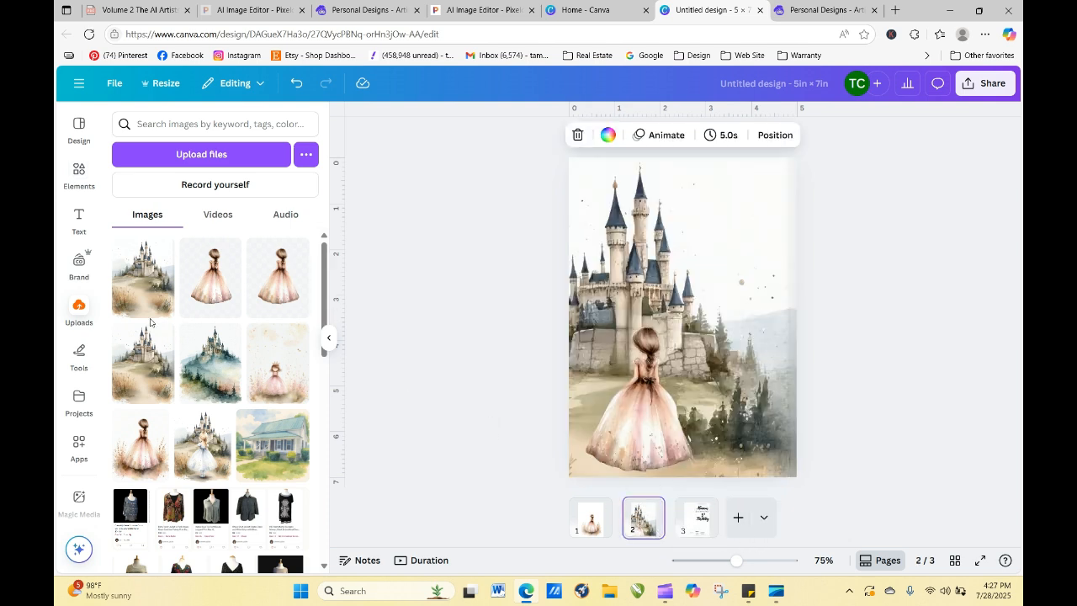
left_click_drag(139, 300, 584, 431)
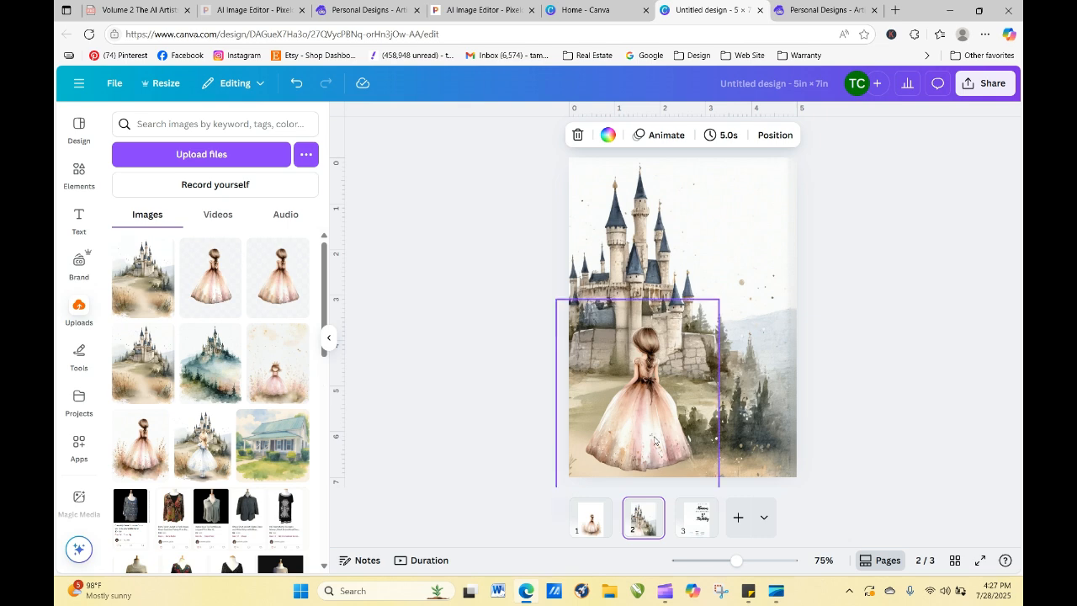
left_click_drag(654, 441, 281, 370)
left_click_drag(127, 296, 391, 312)
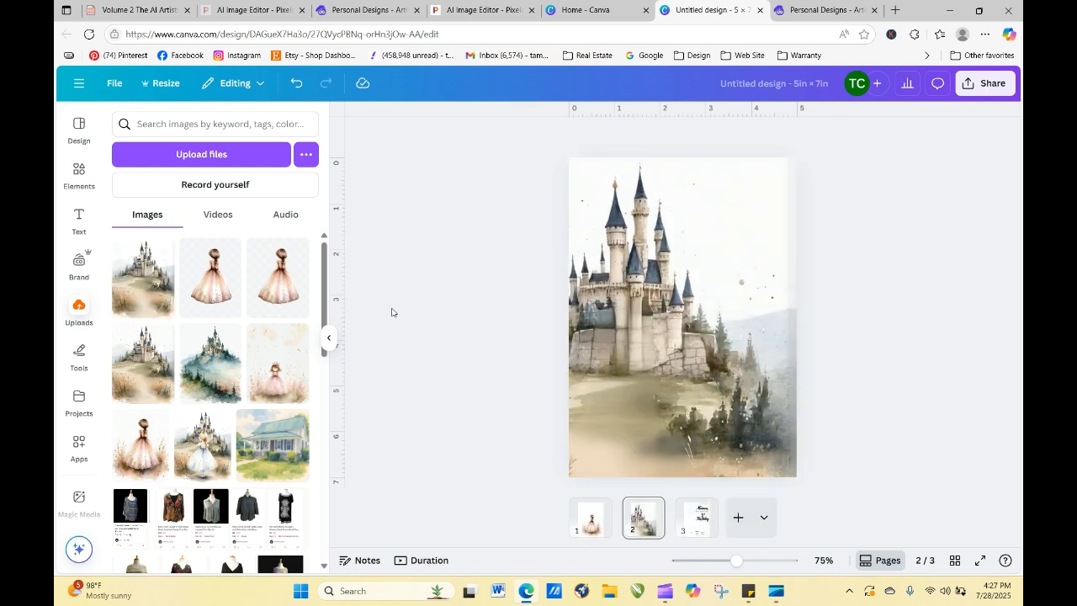
- Add a blank page 4 and place the upscaled castle image on it, covering the page
left_click(738, 516)
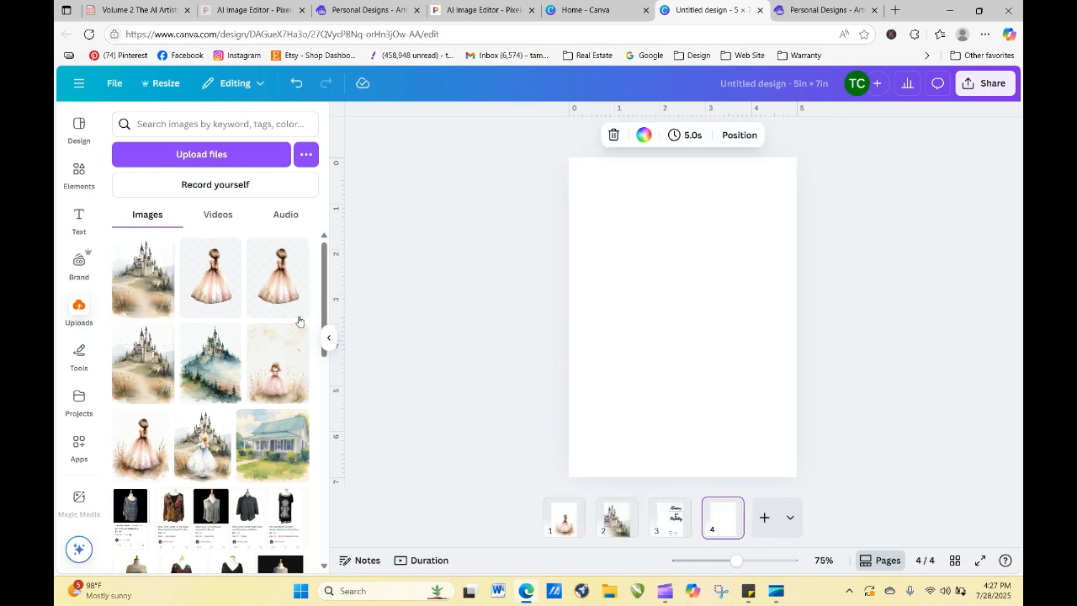
left_click_drag(144, 299, 579, 299)
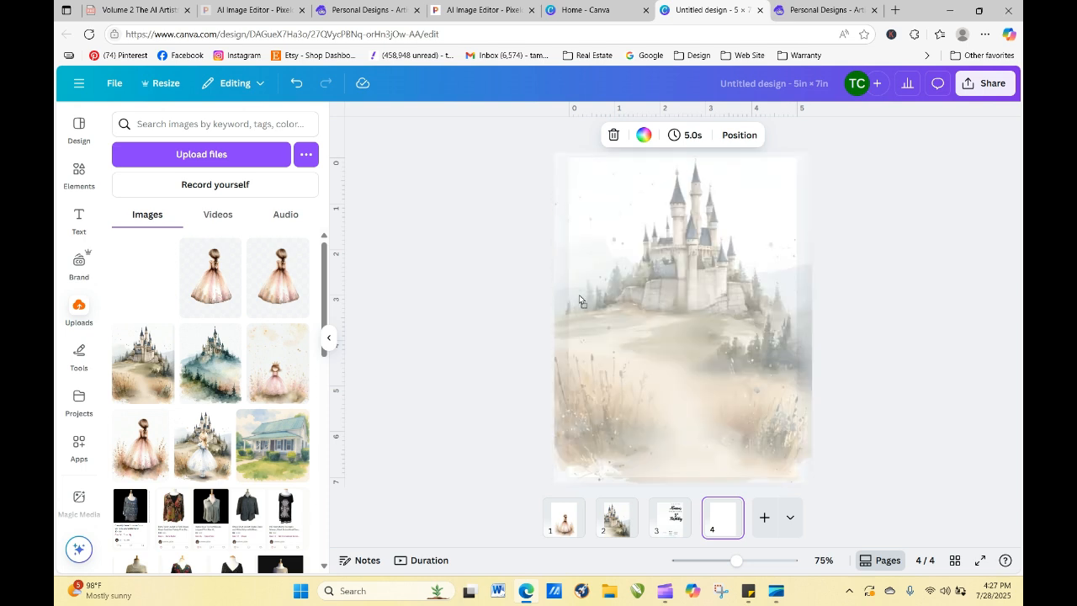
left_click(853, 341)
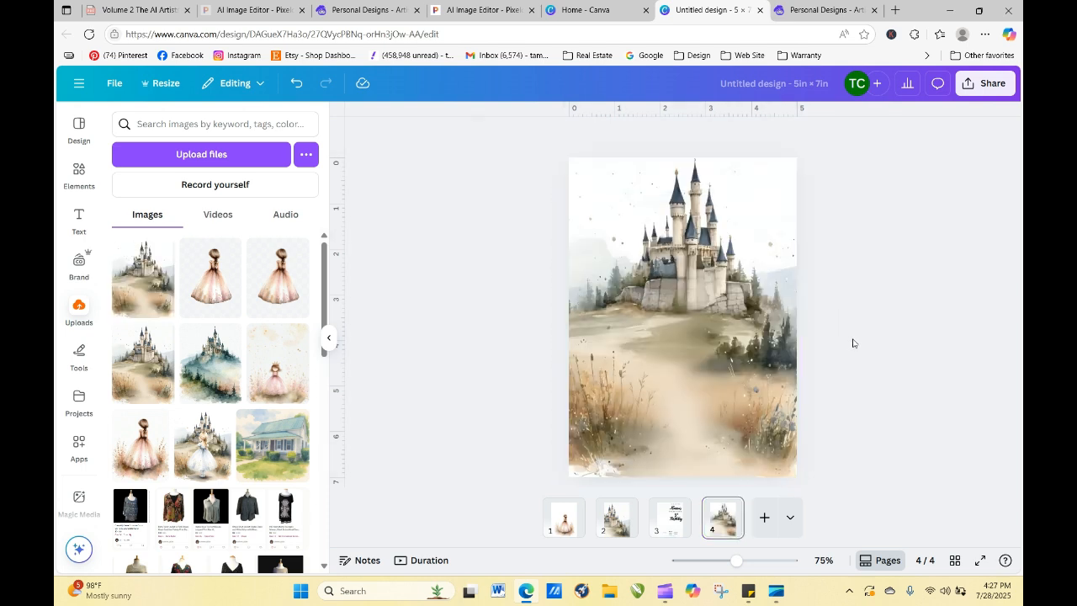
- Shift the castle image on page 4 to the left and enlarge it until it reaches the page's right edge
left_click(698, 325)
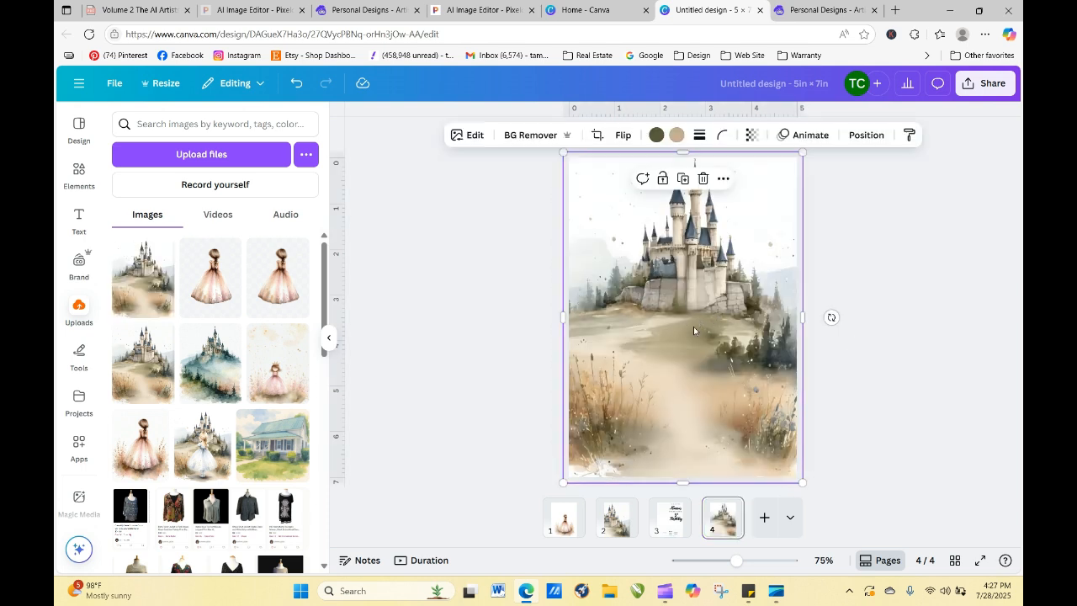
left_click_drag(683, 318, 607, 322)
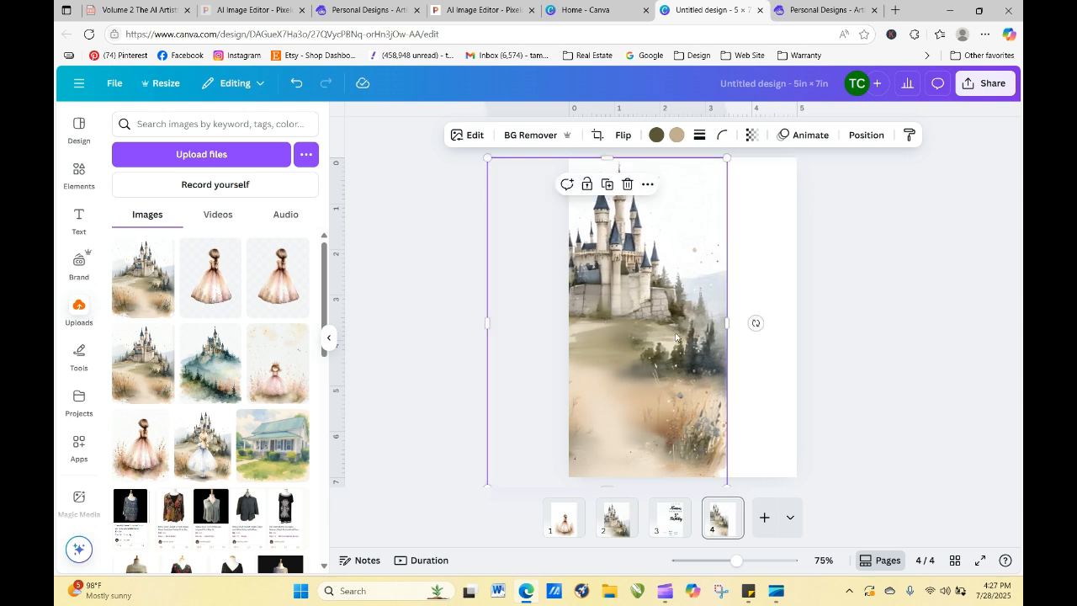
left_click_drag(728, 322, 796, 322)
mouse_move(686, 307)
left_mouse_down()
mouse_move(687, 359)
mouse_move(687, 307)
left_mouse_up()
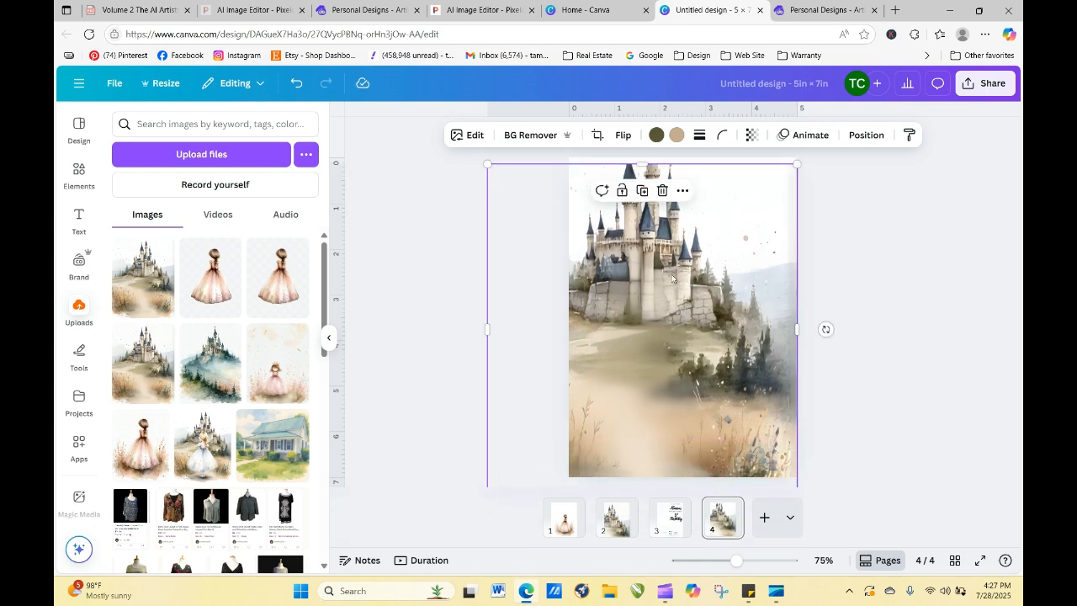
left_click_drag(644, 164, 644, 127)
left_click_drag(660, 225, 665, 256)
left_click_drag(491, 159, 540, 216)
left_click_drag(644, 266, 623, 212)
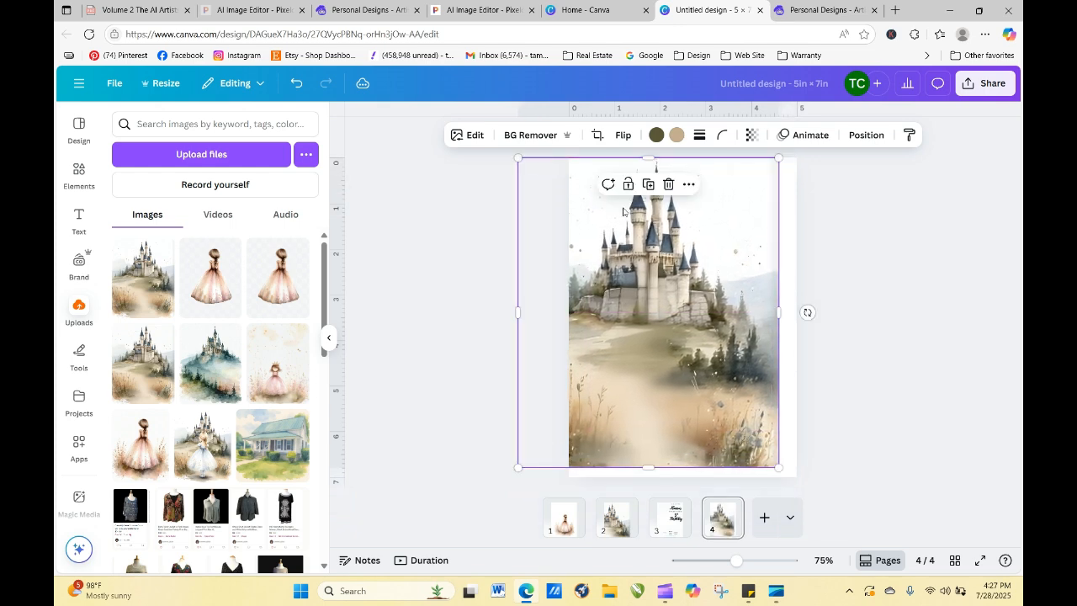
left_click_drag(717, 377, 713, 376)
left_click_drag(774, 466, 805, 483)
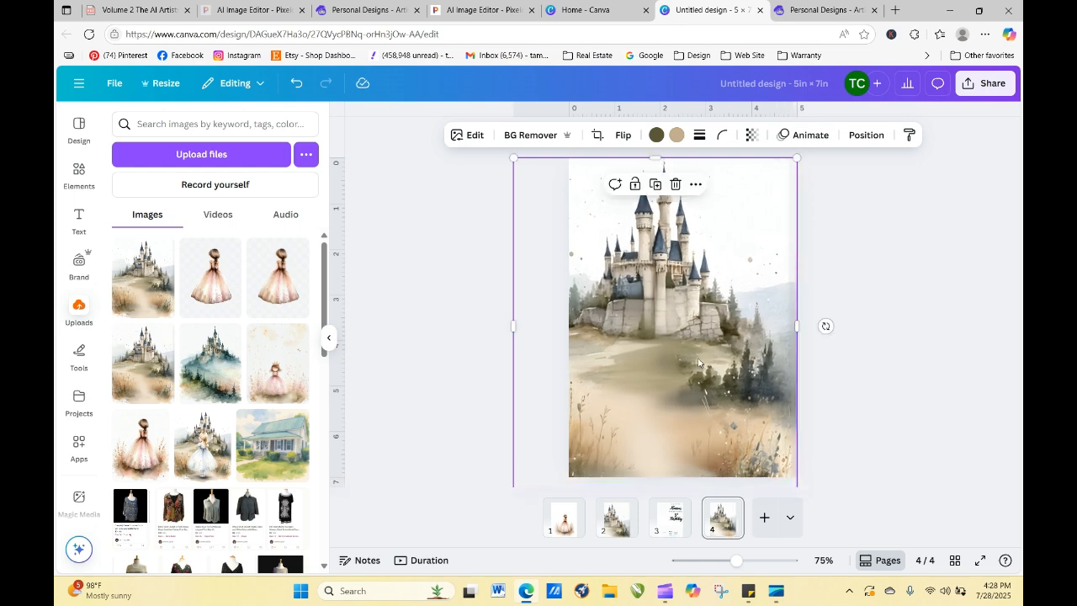
- Move the castle image further left and down, extending its right and top edges so it still fills the page
left_click_drag(698, 363, 669, 363)
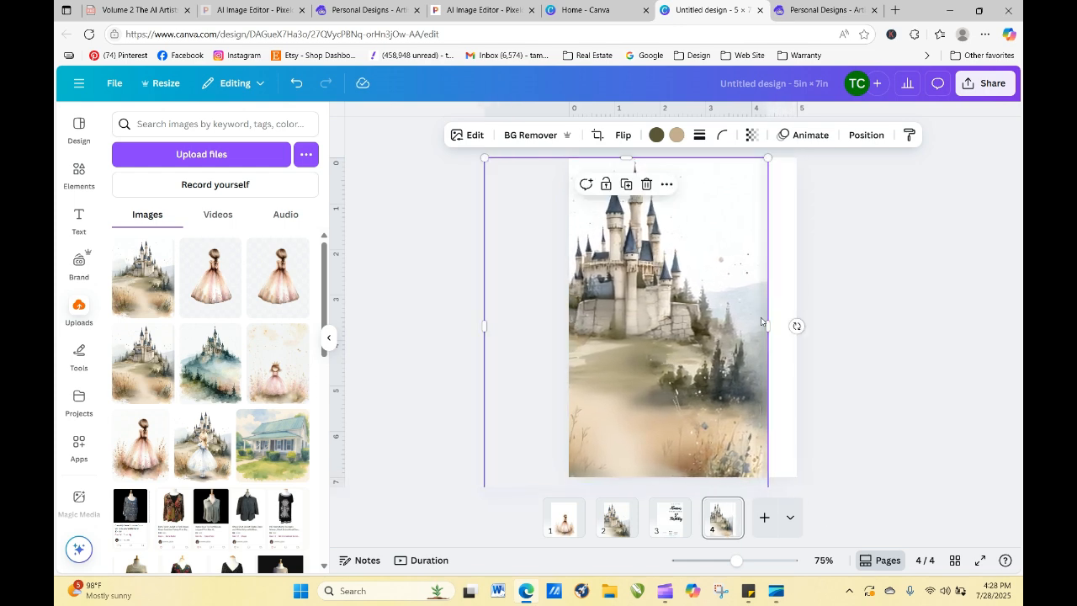
left_click_drag(767, 326, 797, 325)
left_click_drag(713, 305, 713, 322)
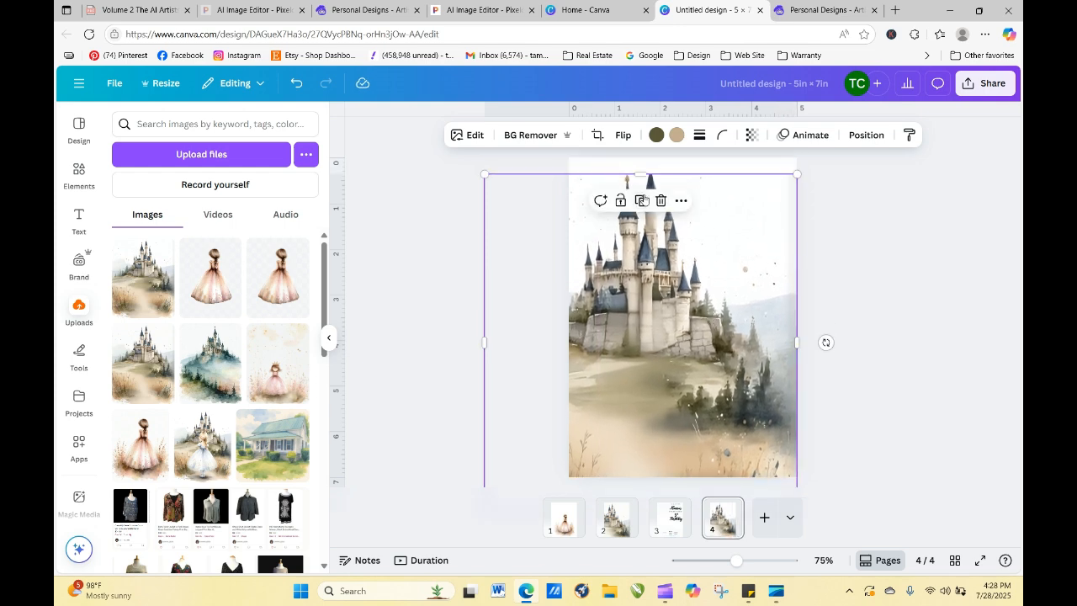
left_click_drag(640, 175, 640, 159)
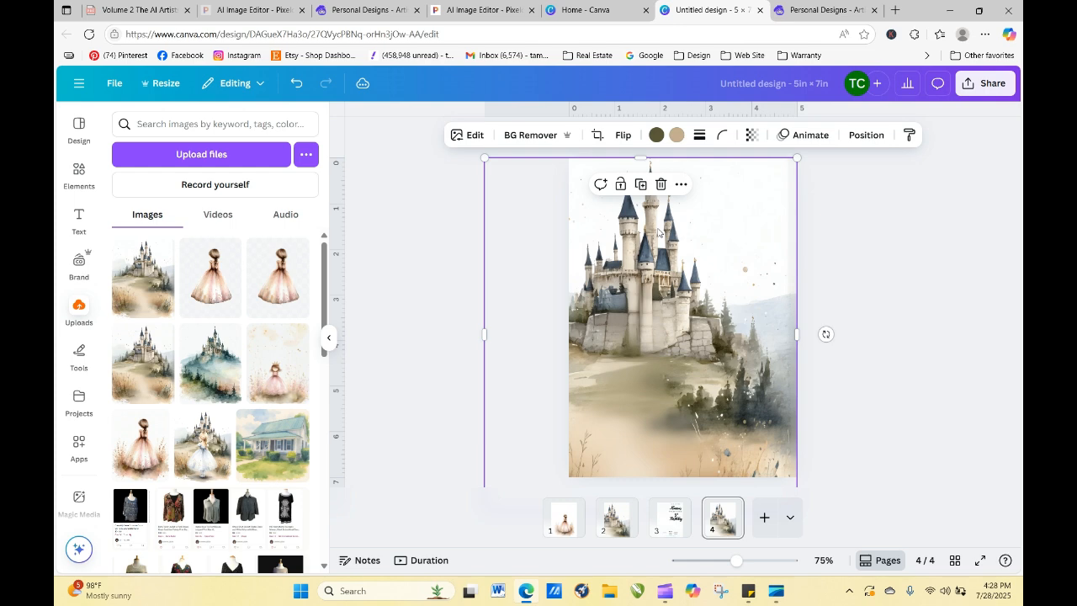
left_click_drag(659, 230, 658, 244)
left_click_drag(643, 168, 639, 155)
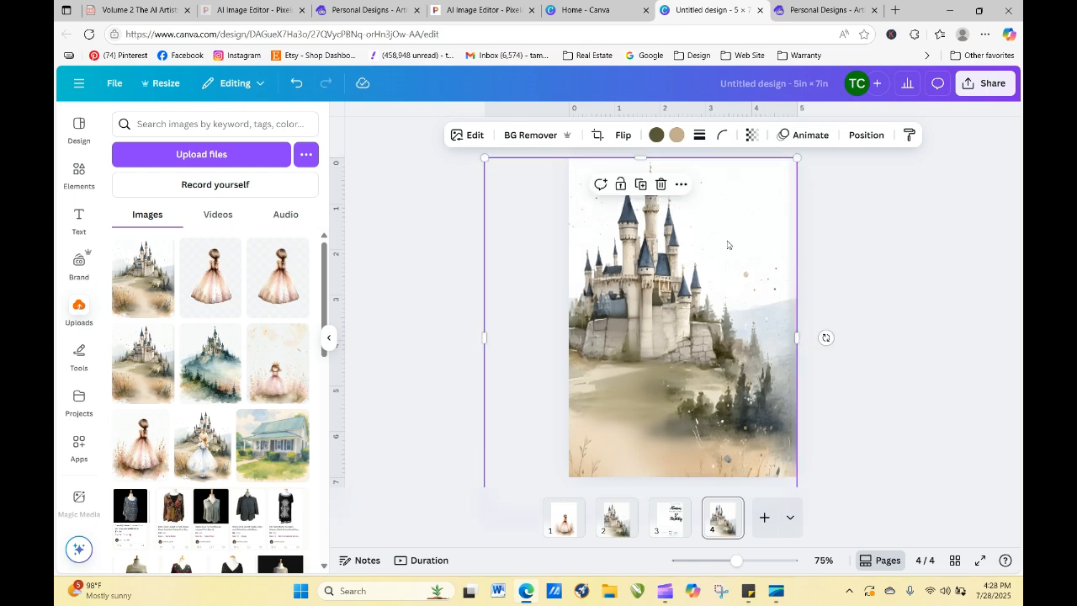
left_click(926, 324)
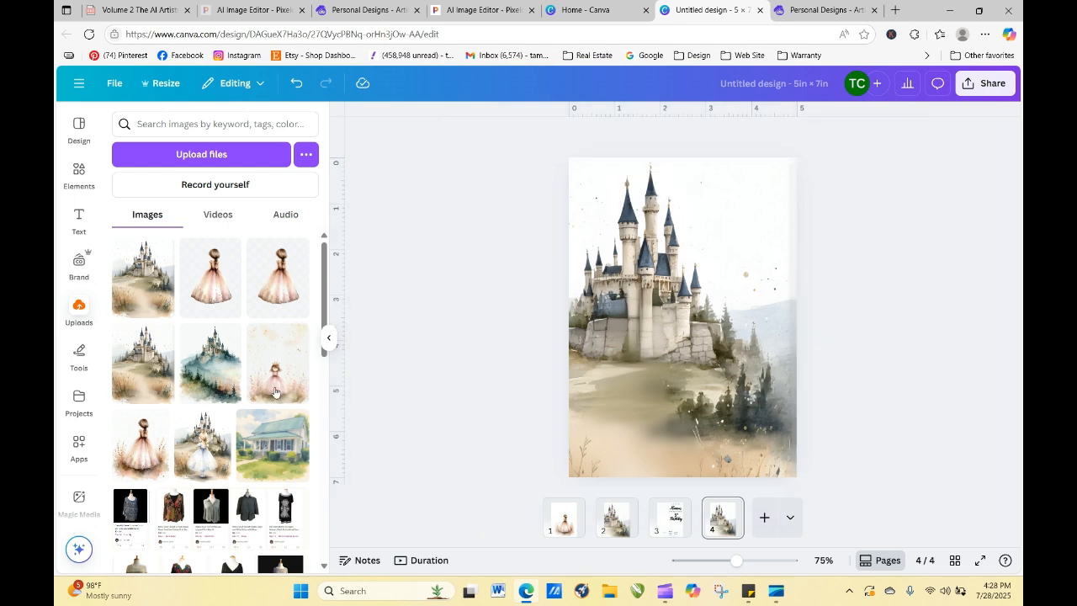
- Add the upscaled princess cutout to page 4 and position it in the lower right, in front of the castle
left_click(211, 277)
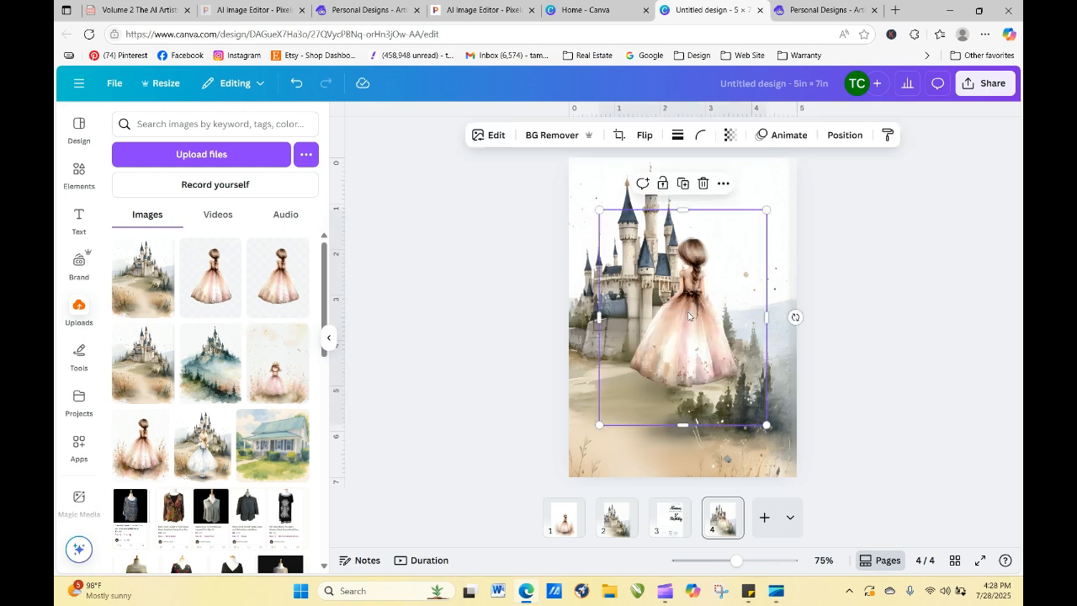
left_click_drag(707, 318, 718, 379)
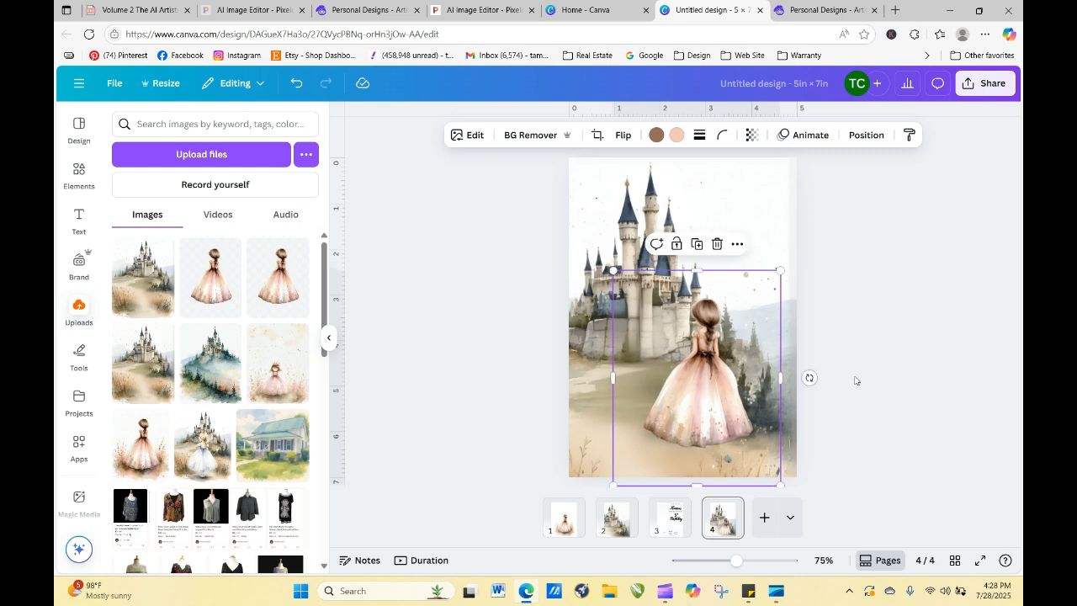
left_click(855, 380)
- Apply the Eldar filter from the Vivid set to the castle background on page 4
left_click(693, 381)
left_click(468, 138)
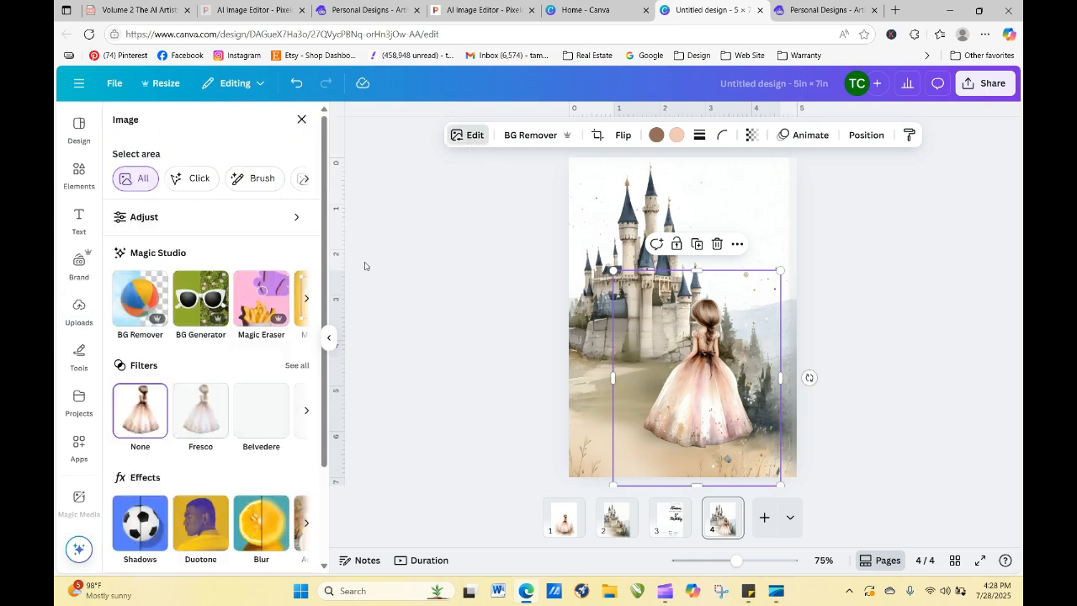
left_click(293, 365)
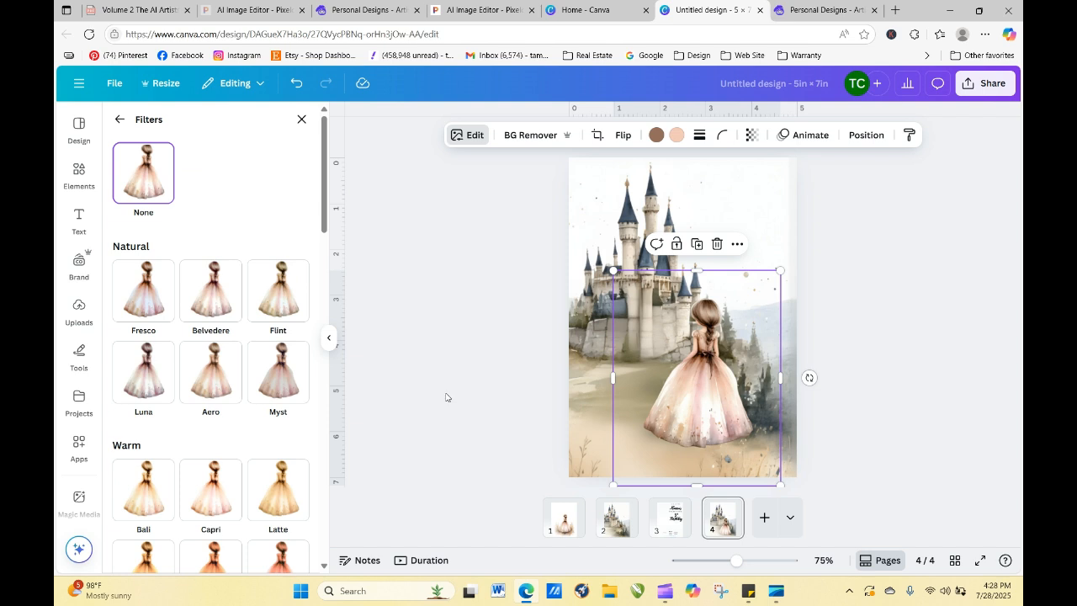
left_click(575, 209)
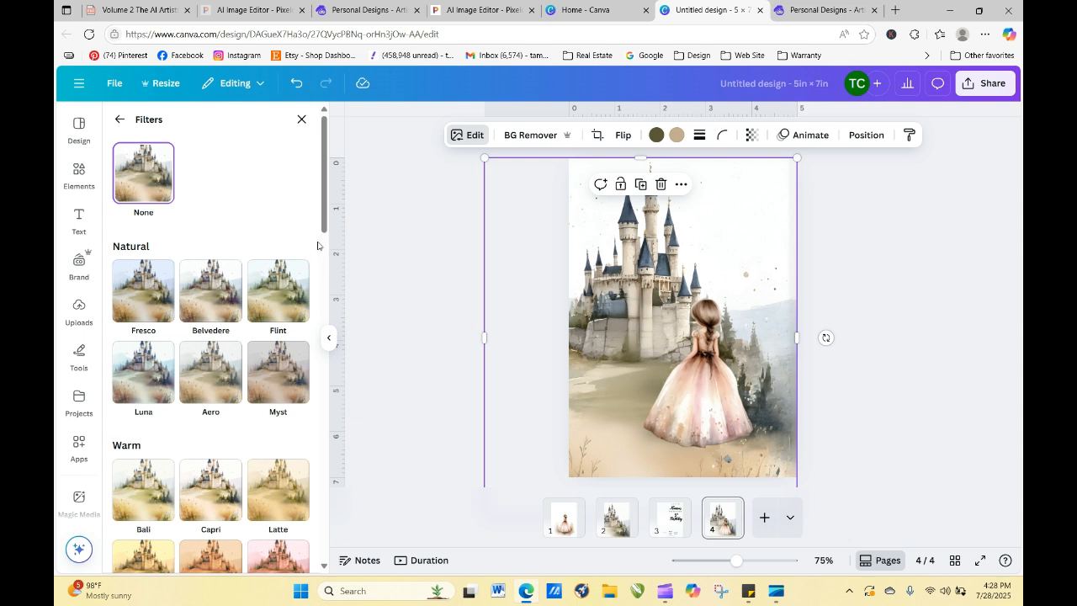
scroll(324, 252, "down", 3)
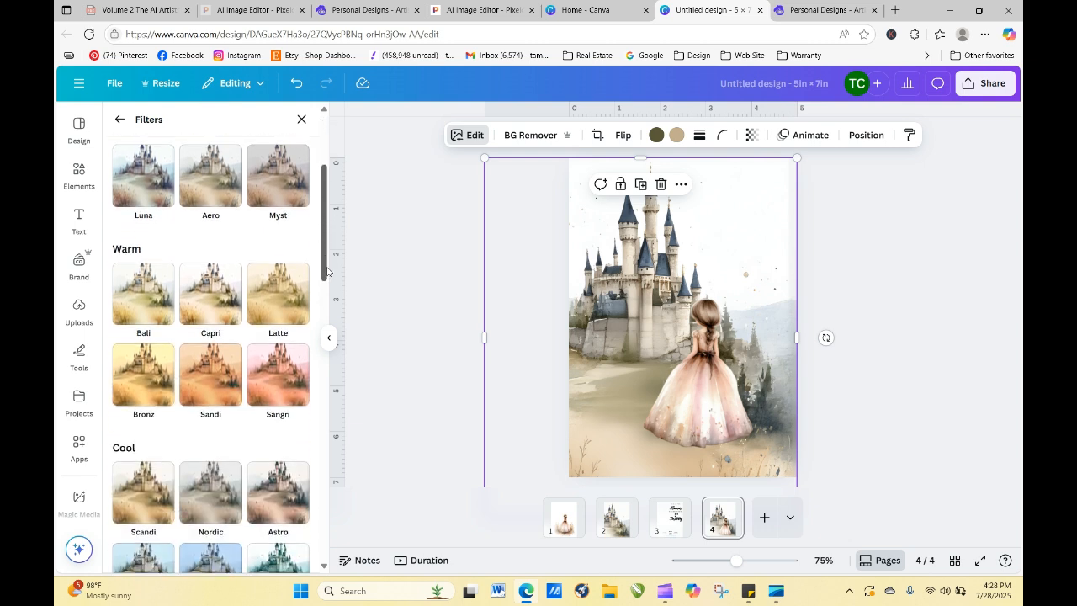
left_click_drag(327, 271, 335, 345)
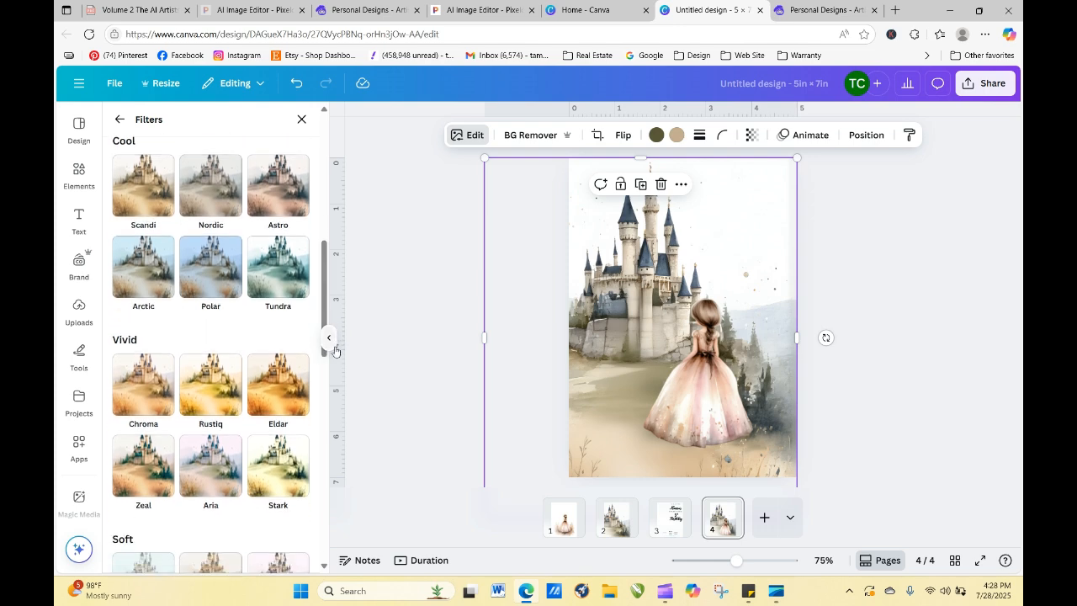
left_click(285, 397)
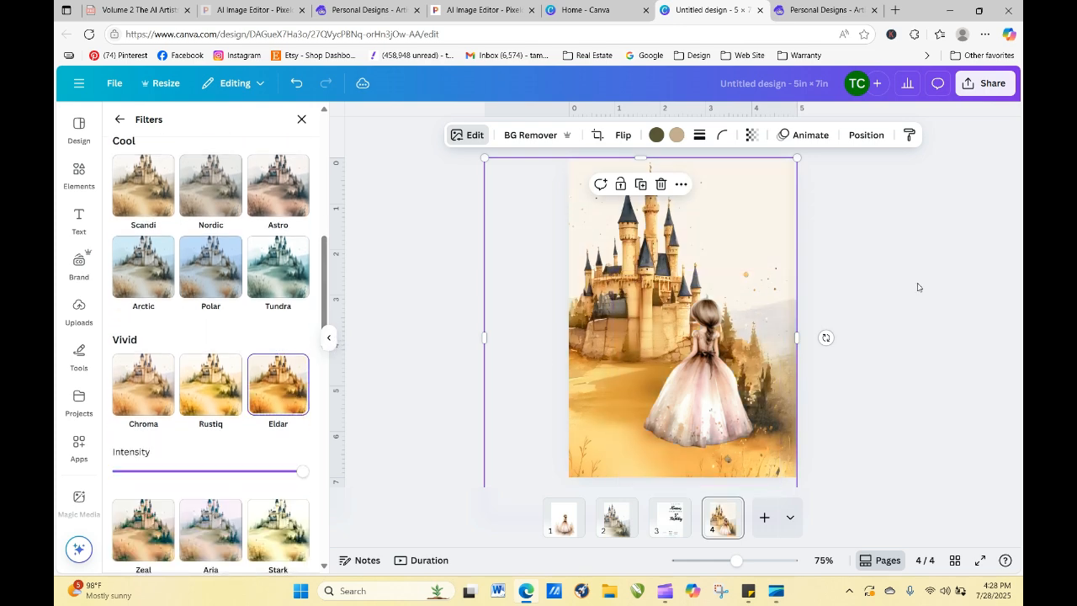
- Apply the Vivid filter Eldar to the princess cutout so it matches the castle's warm tones
left_click(717, 400)
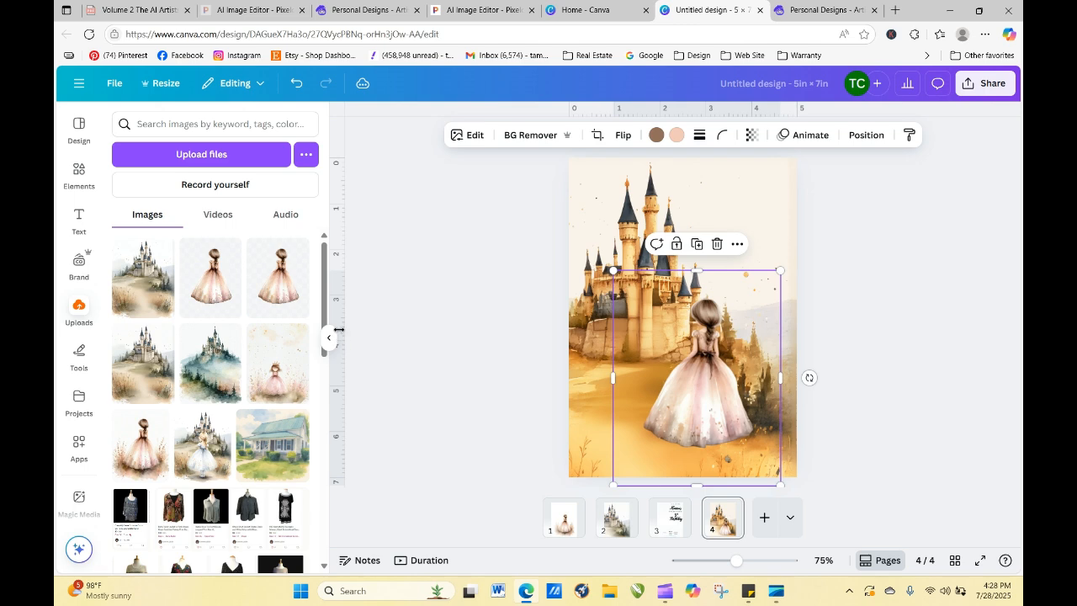
left_click(474, 135)
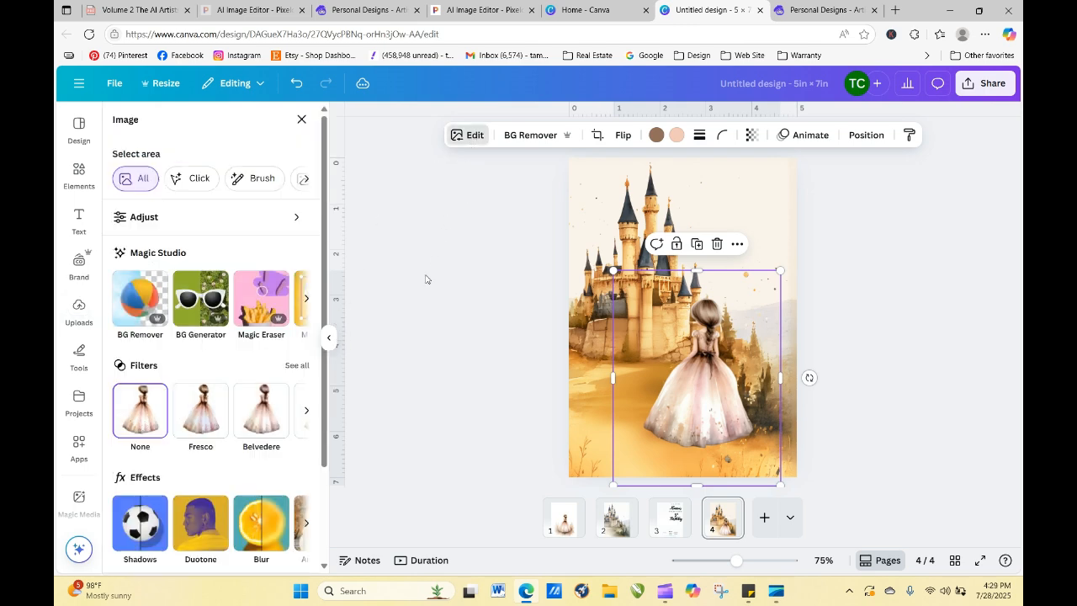
left_click(296, 366)
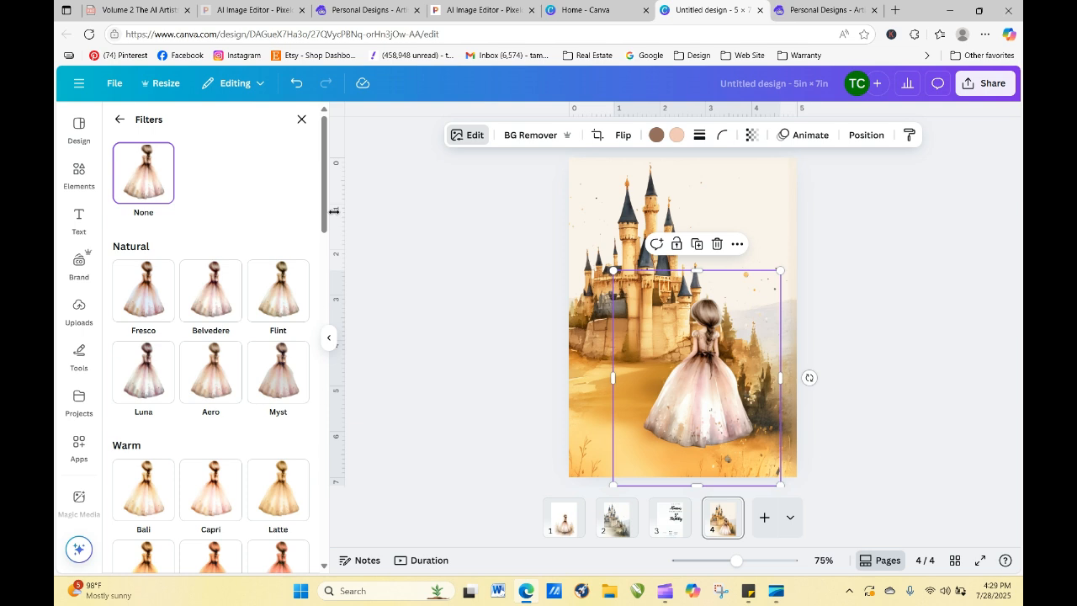
left_click_drag(326, 211, 327, 315)
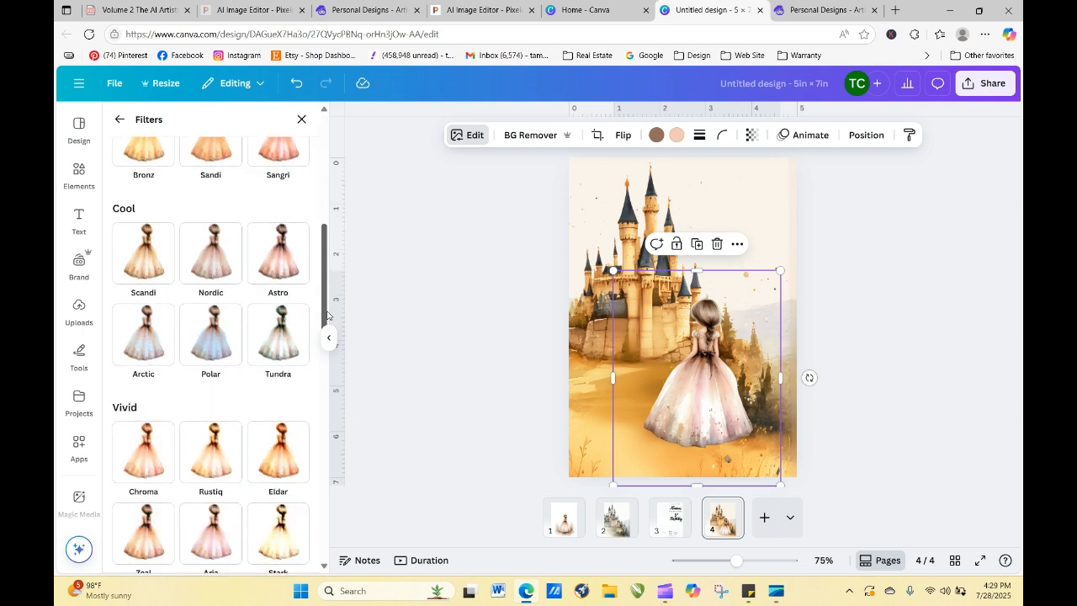
left_click(290, 456)
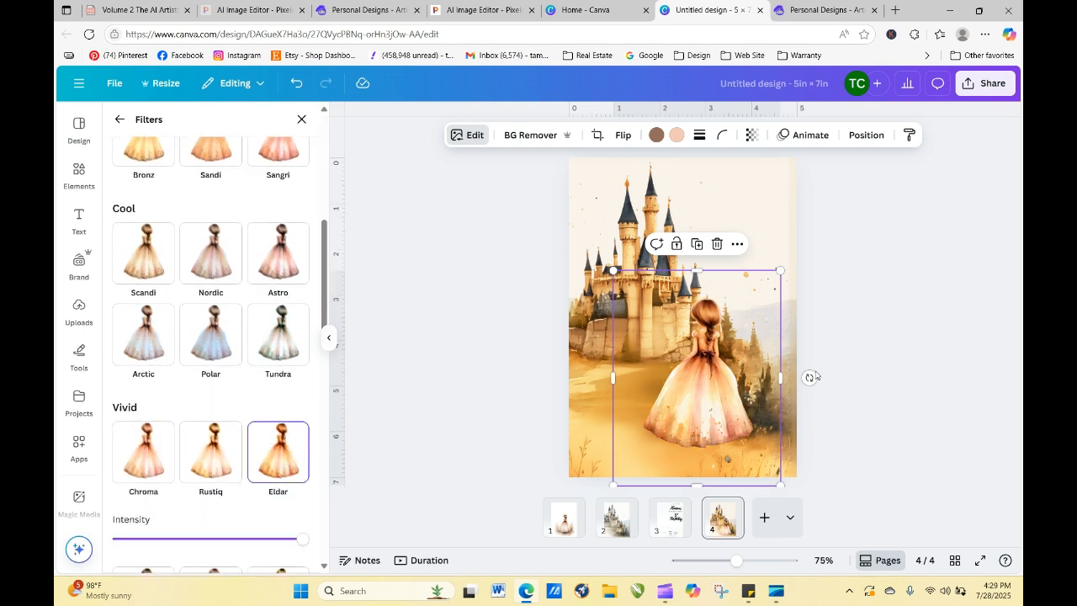
- Enlarge the princess cutout and move it so the gown fills the lower right corner of the page
left_click(752, 399)
mouse_move(717, 392)
left_mouse_down()
mouse_move(711, 406)
mouse_move(711, 397)
left_mouse_up()
left_click(829, 386)
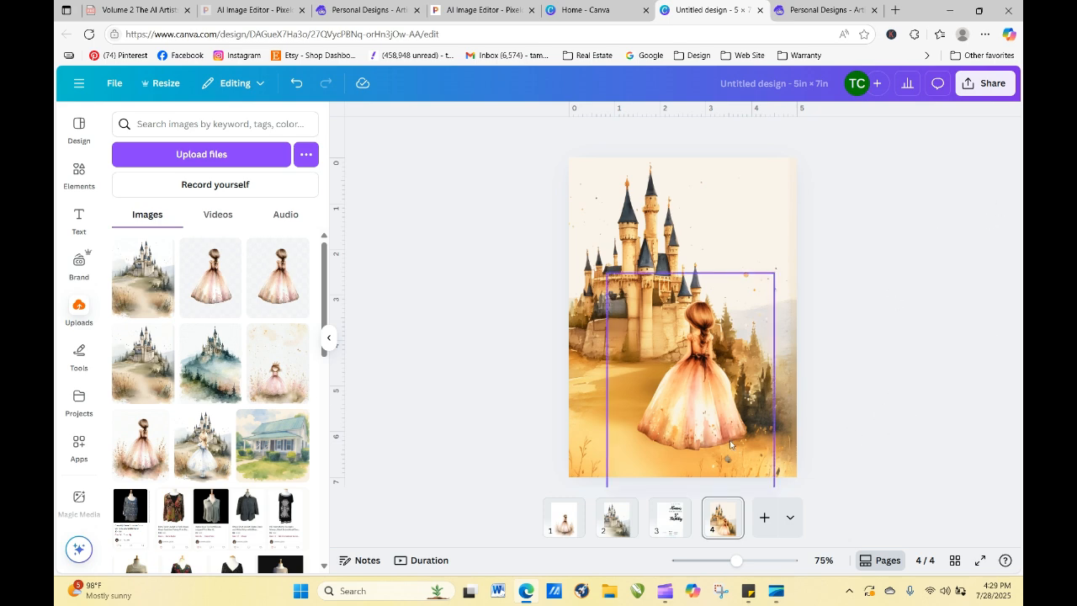
left_click(701, 425)
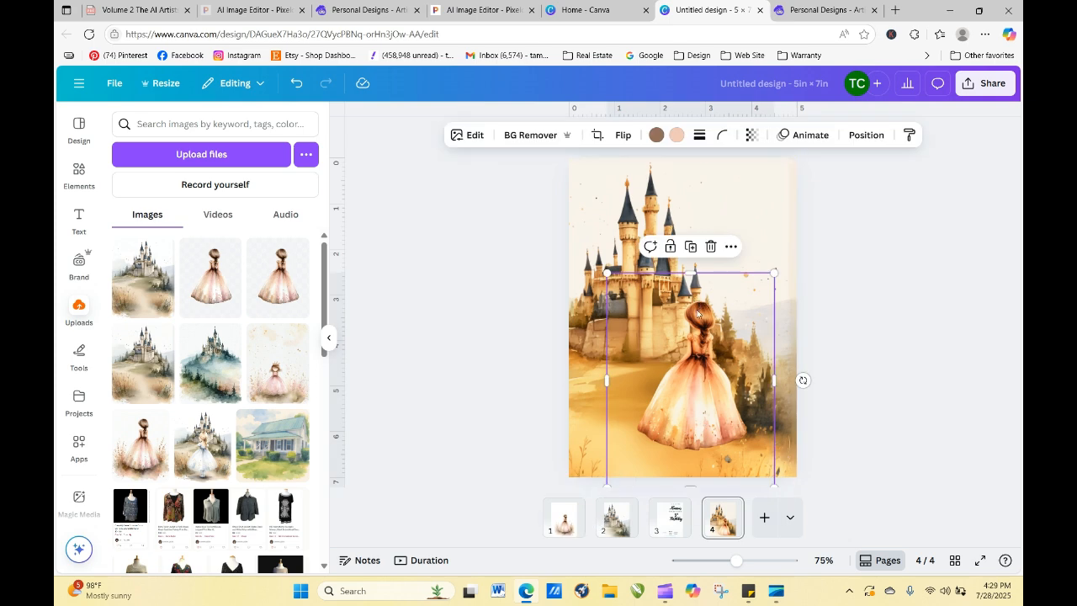
left_click_drag(698, 331, 724, 323)
left_click(869, 370)
left_click(715, 426)
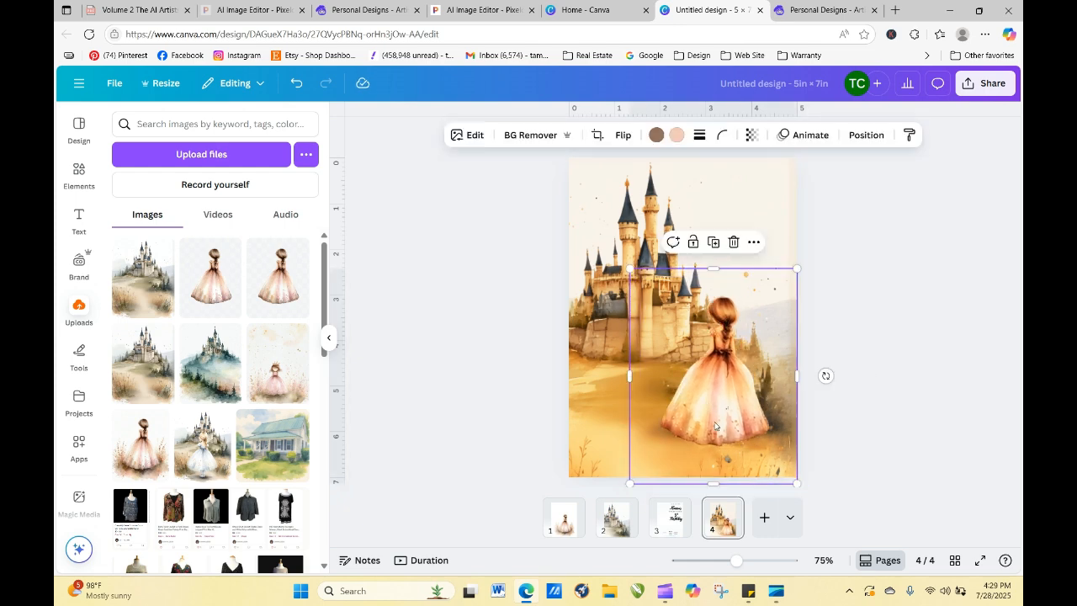
left_click_drag(629, 482, 597, 524)
left_click_drag(721, 431, 760, 429)
left_click(372, 475)
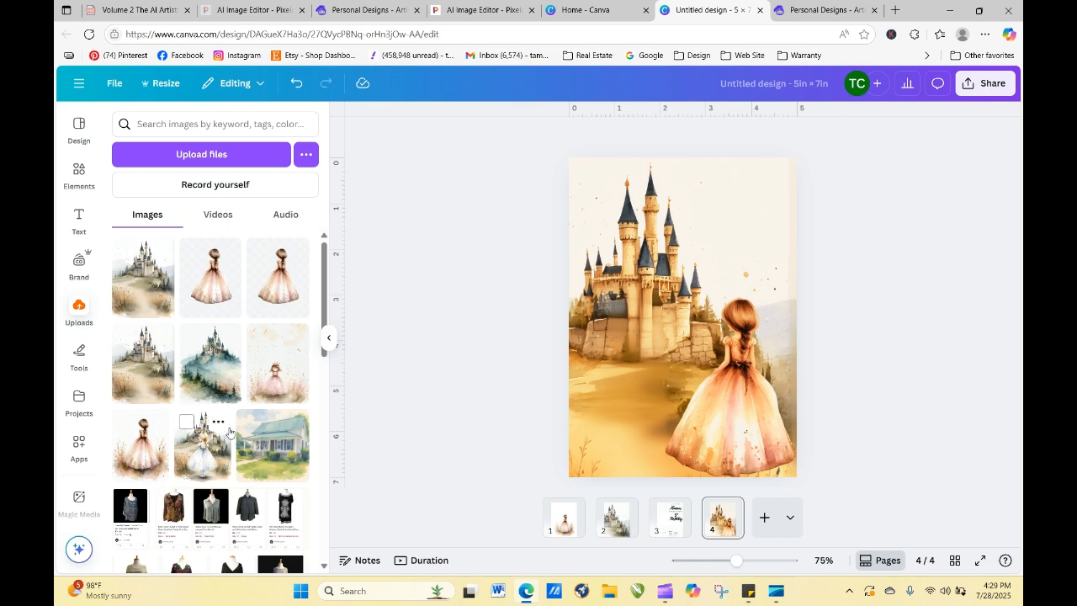
- Add the uploaded crowned princess image to page 4 and enlarge it to cover most of the page
left_click(284, 371)
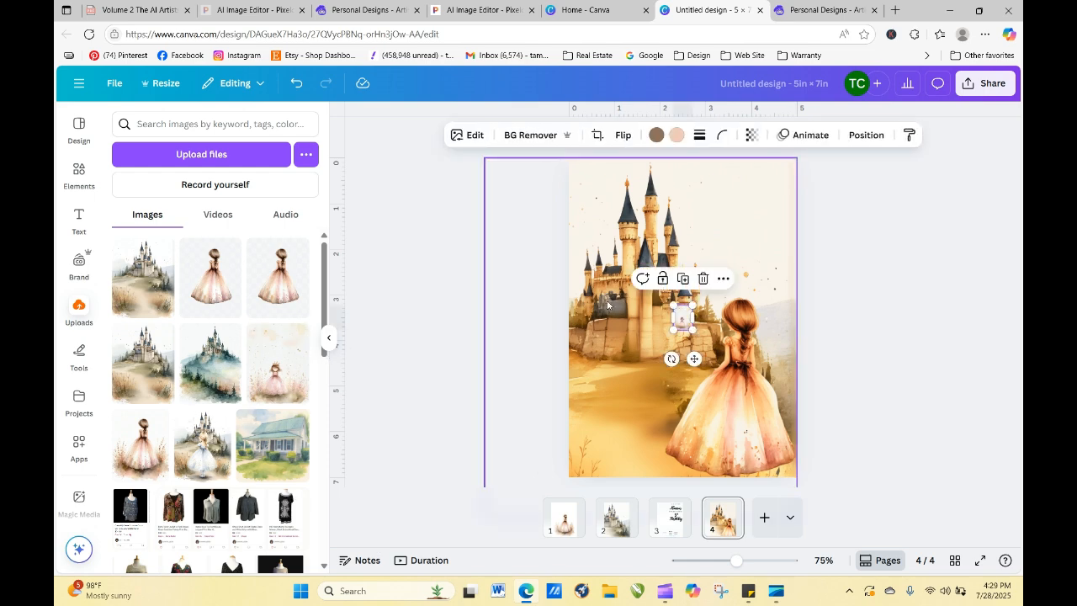
left_click_drag(672, 304, 555, 155)
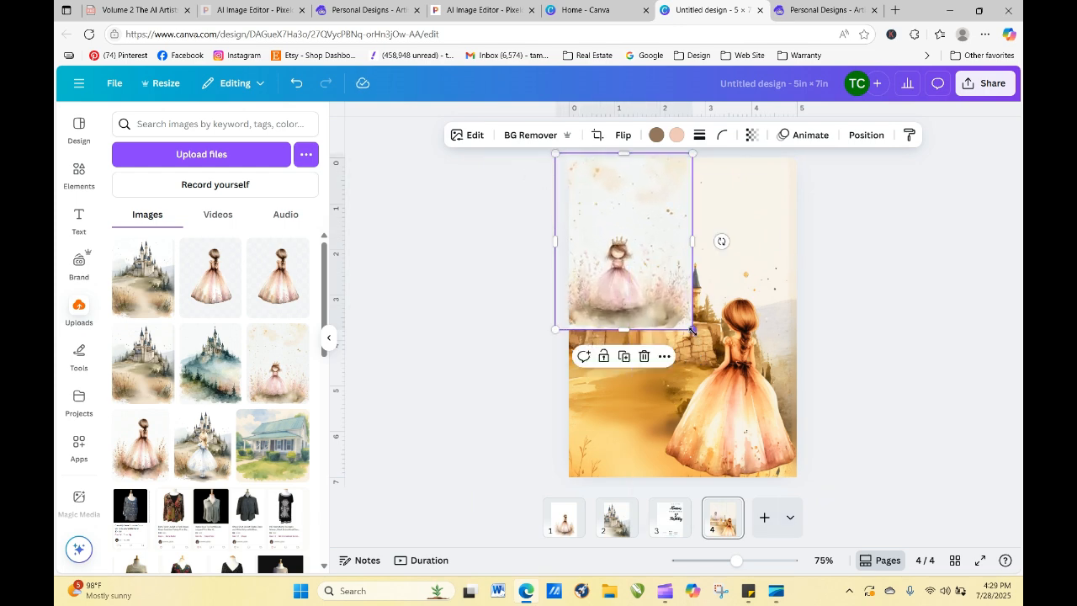
left_click_drag(692, 328, 787, 453)
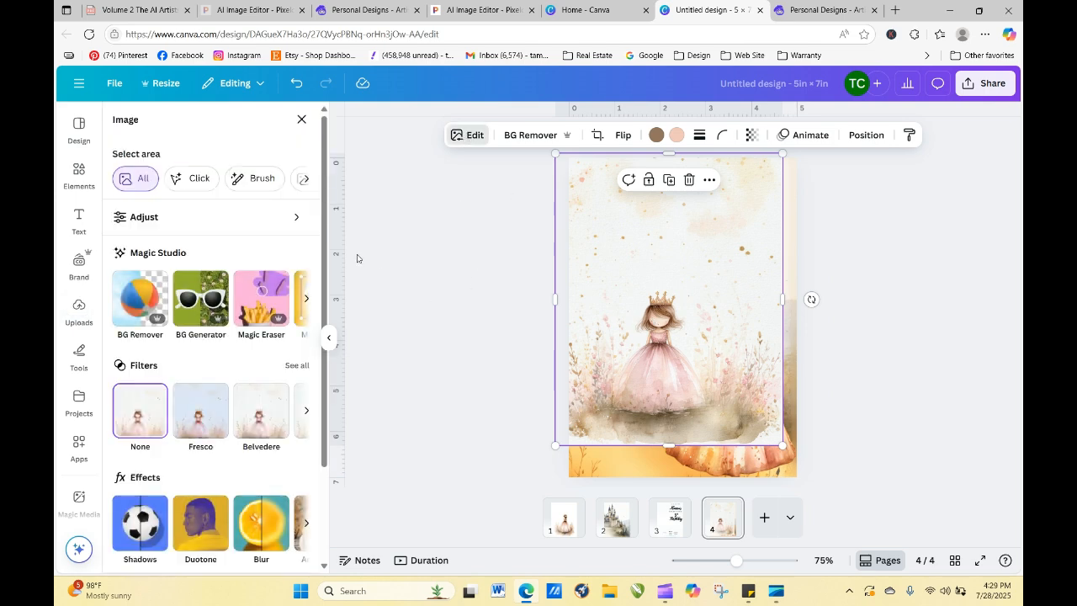
- Remove the background from the crowned princess image
left_click(264, 304)
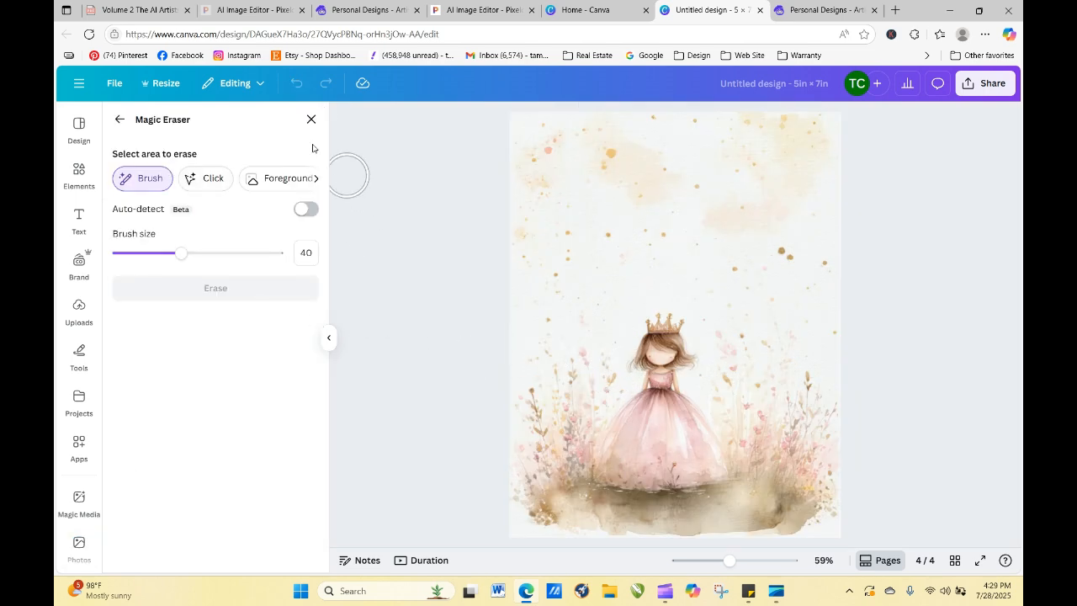
left_click(120, 119)
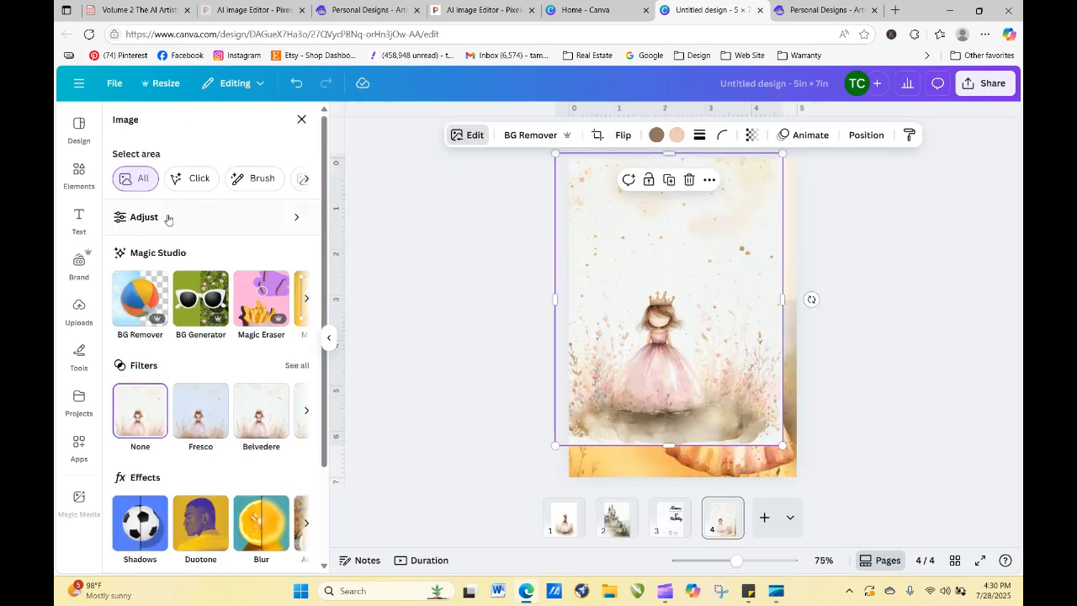
left_click(151, 313)
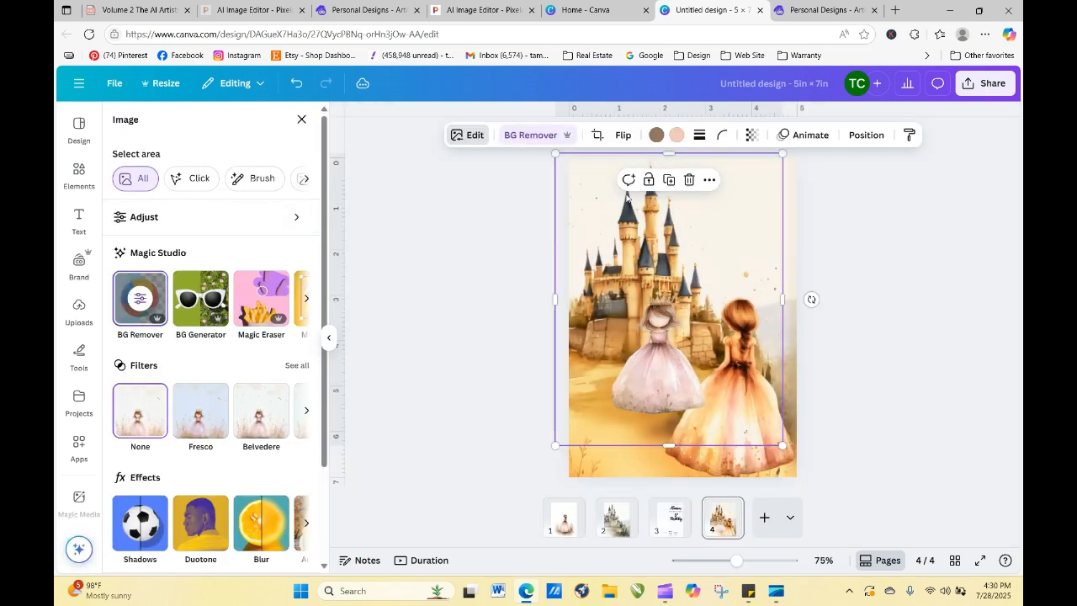
- Crop the crowned princess cutout on all four sides down to the crown and the top of the head
left_click_drag(668, 153, 666, 283)
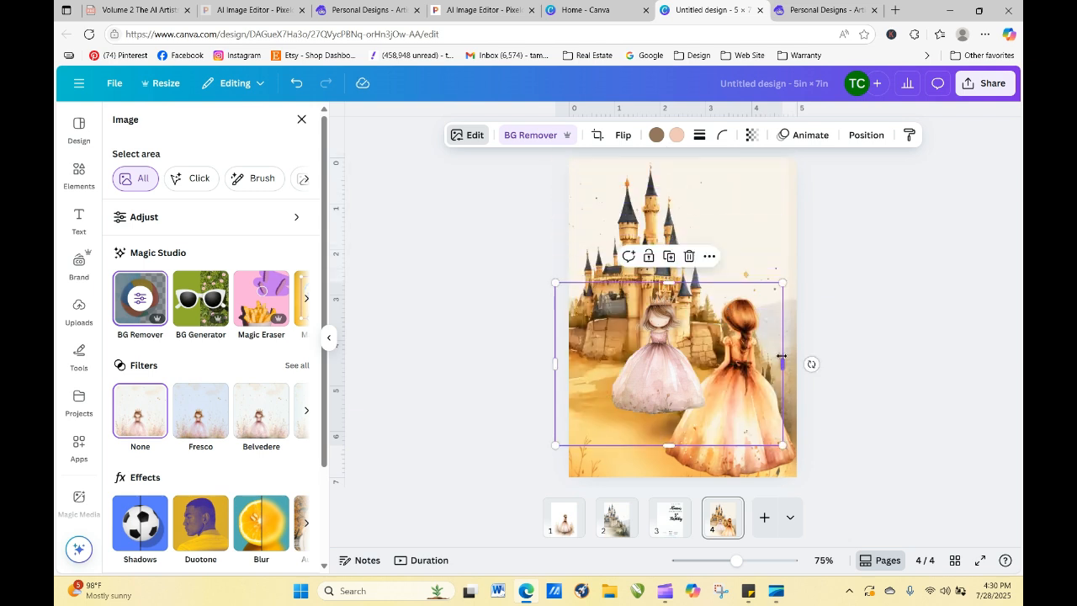
left_click_drag(781, 363, 682, 364)
left_click_drag(553, 362, 640, 367)
left_click_drag(662, 445, 662, 326)
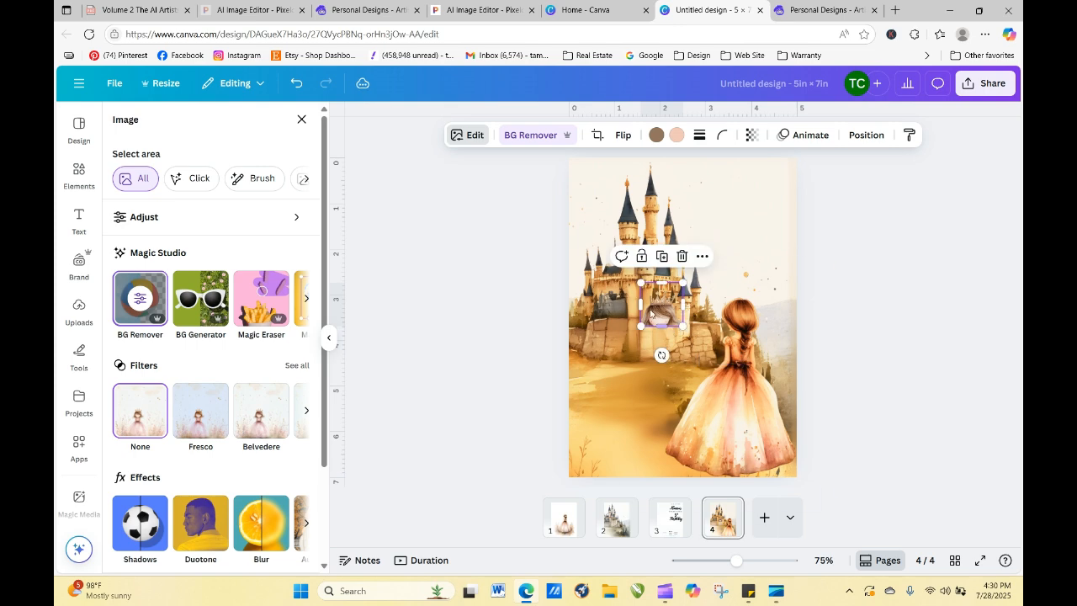
- Erase the hair, face and upper body beneath the crown with Magic Eraser at brush size 40
left_click(470, 135)
left_click(468, 135)
left_click(259, 300)
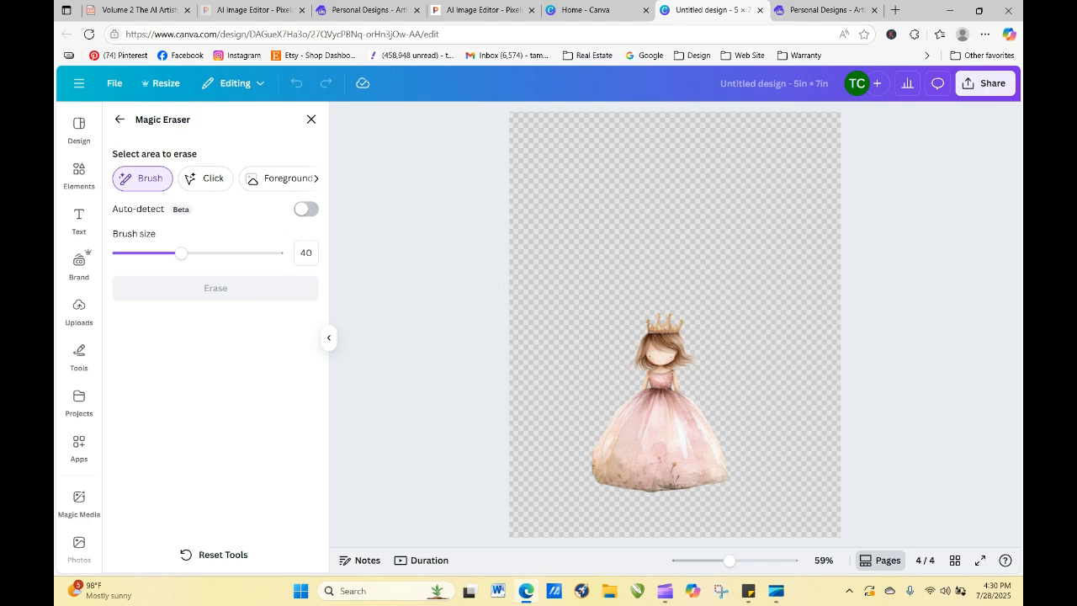
left_click_drag(728, 560, 753, 561)
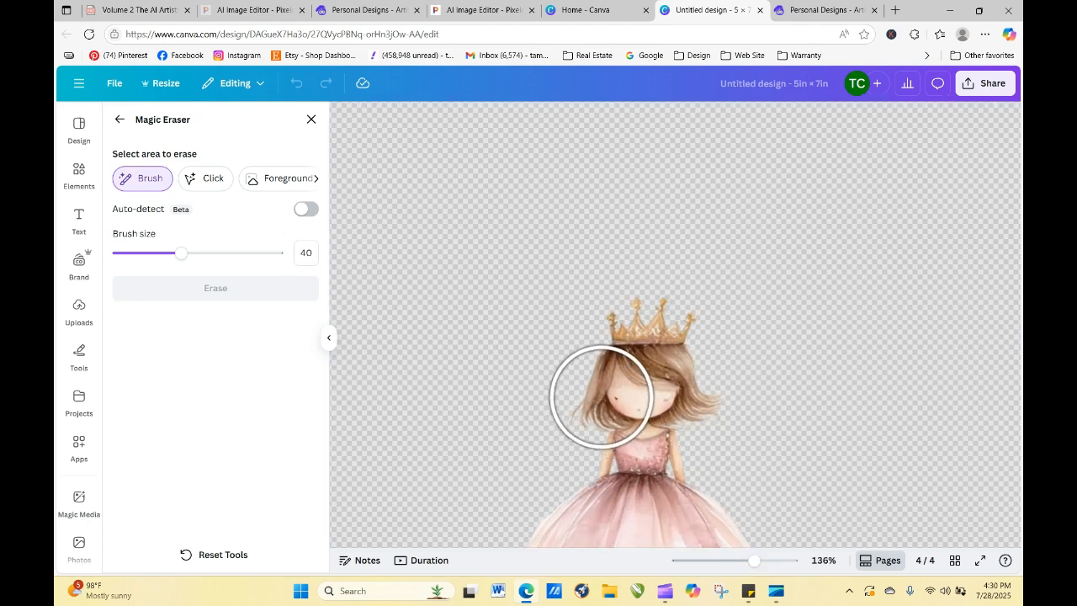
left_click_drag(601, 392, 709, 395)
mouse_move(526, 468)
left_mouse_down()
mouse_move(653, 470)
mouse_move(729, 493)
left_mouse_up()
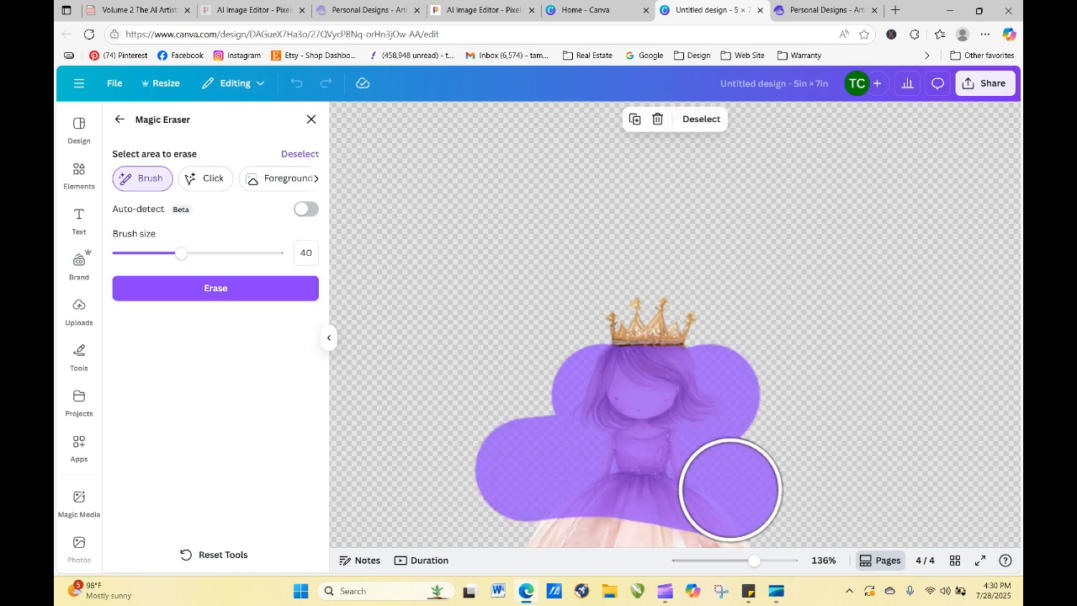
left_click(228, 284)
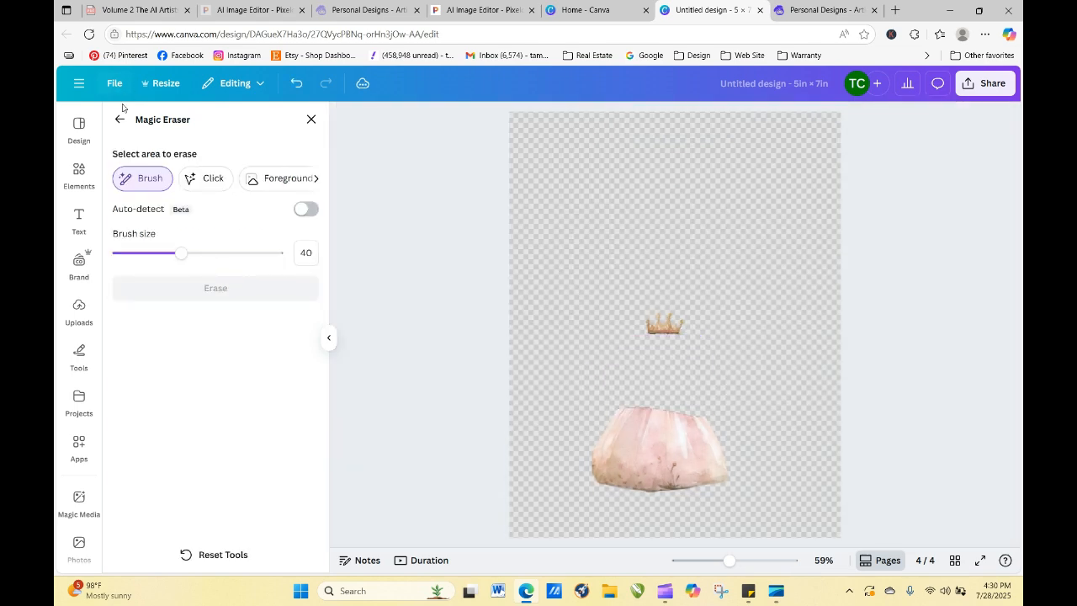
left_click(121, 123)
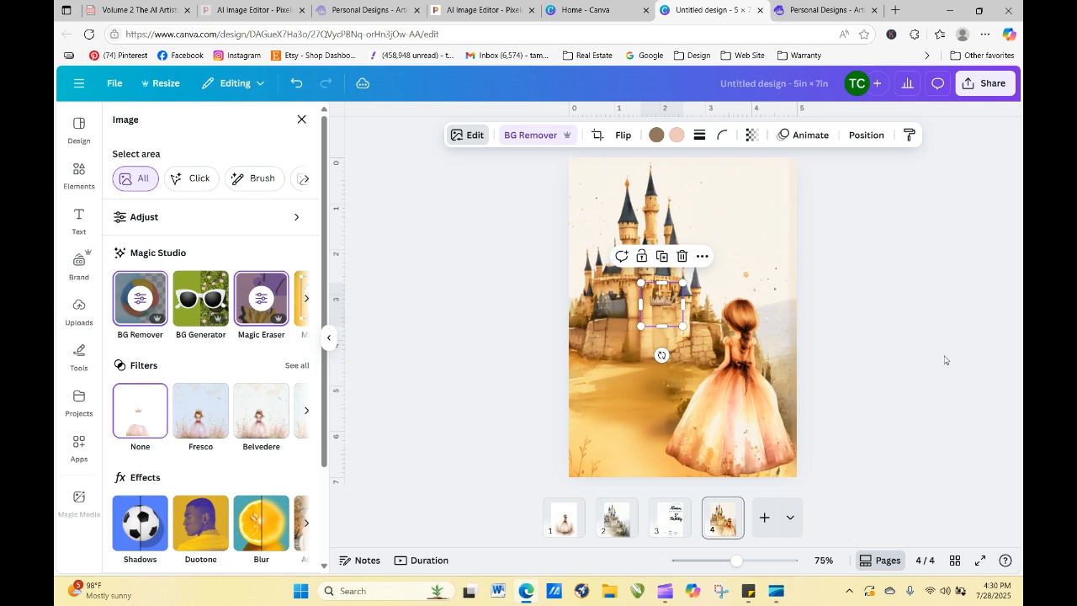
- Place the crown on the head of the princess facing the castle and enlarge it slightly to fit
left_click_drag(672, 306, 742, 302)
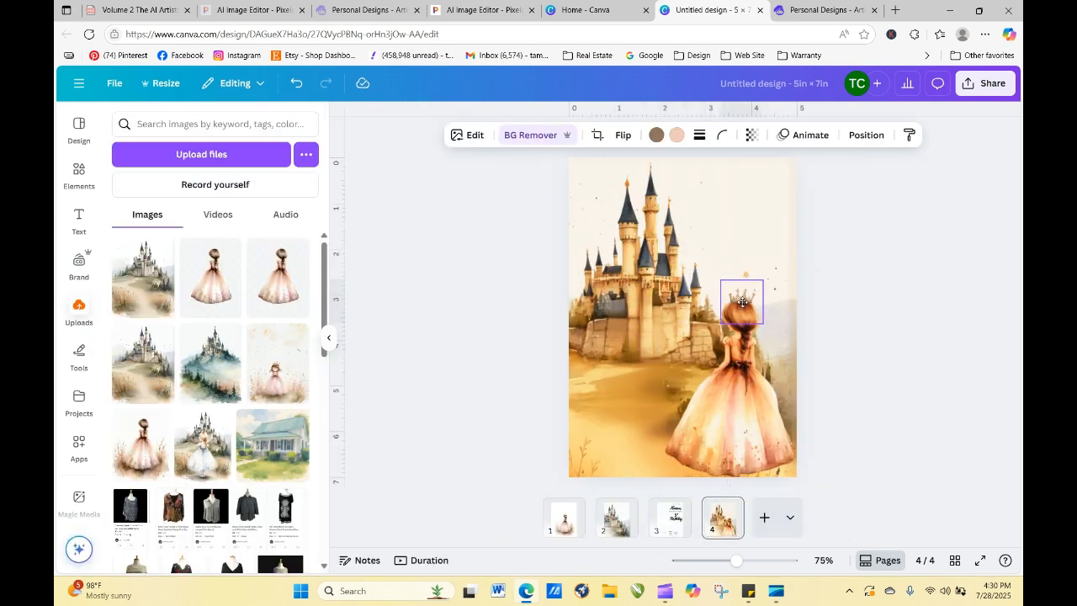
left_click(829, 346)
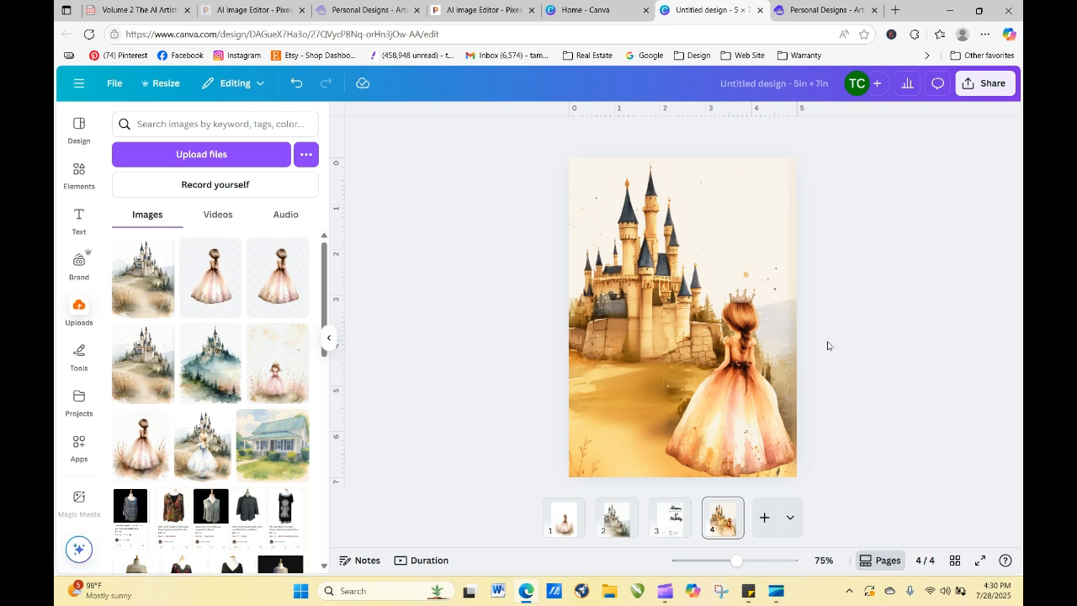
left_click(735, 301)
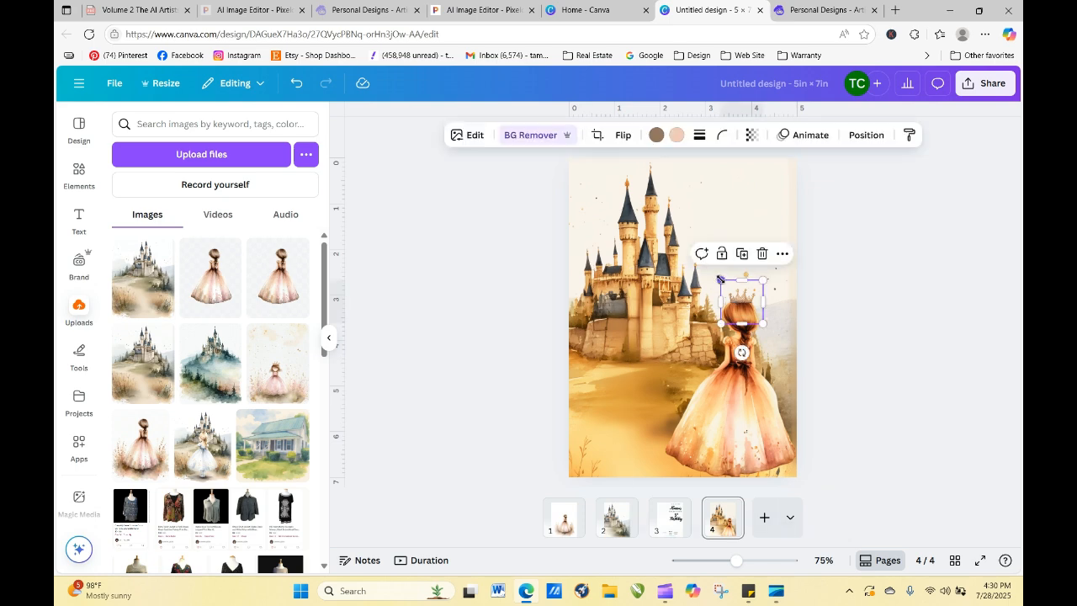
left_click_drag(719, 278, 740, 301)
left_click(843, 342)
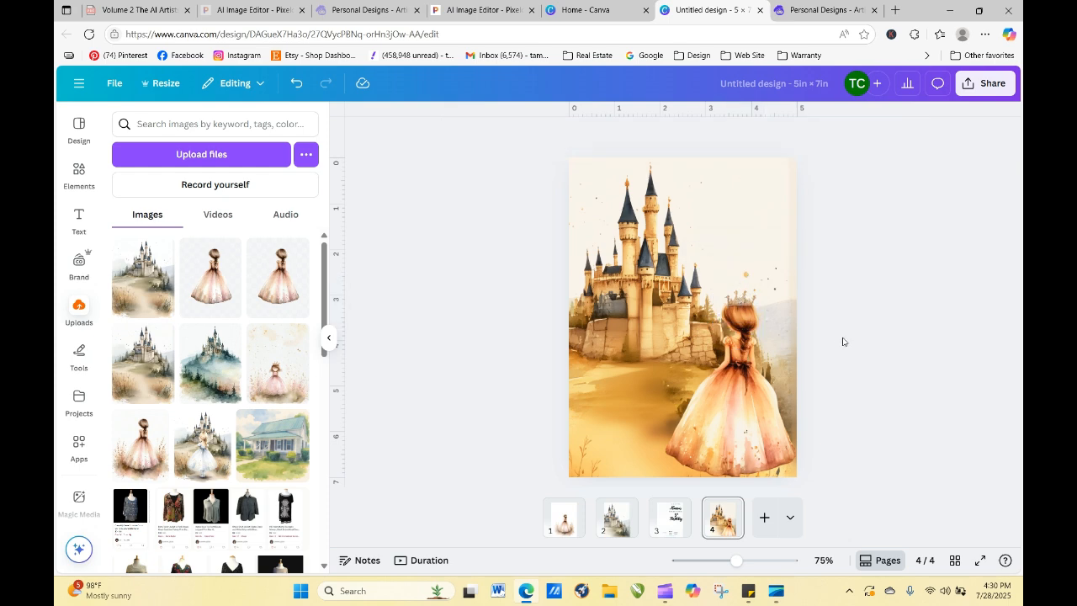
left_click(749, 300)
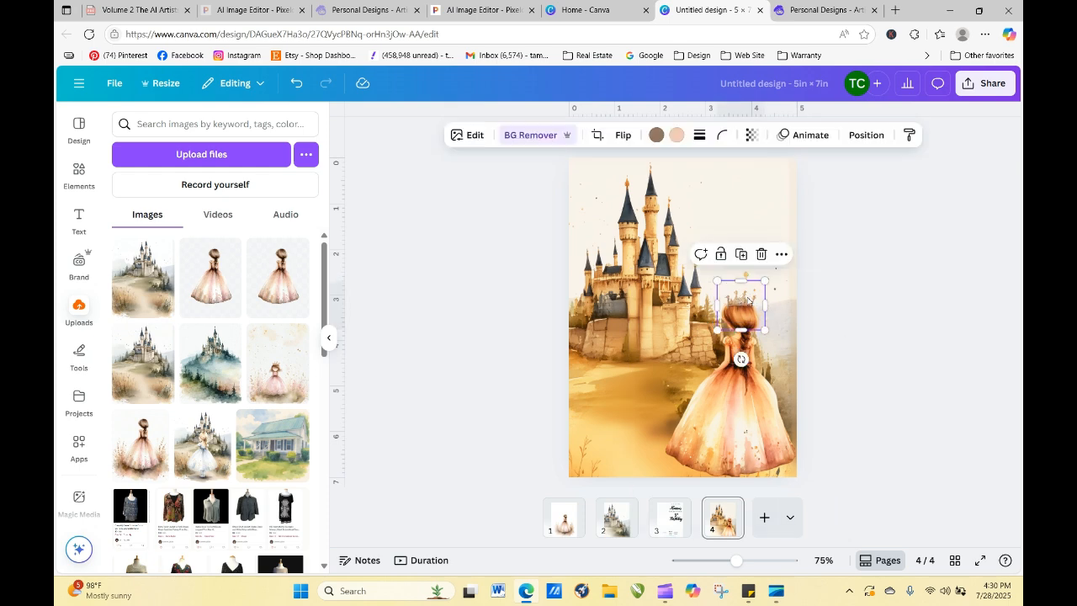
left_click_drag(740, 278, 765, 282)
left_click(856, 311)
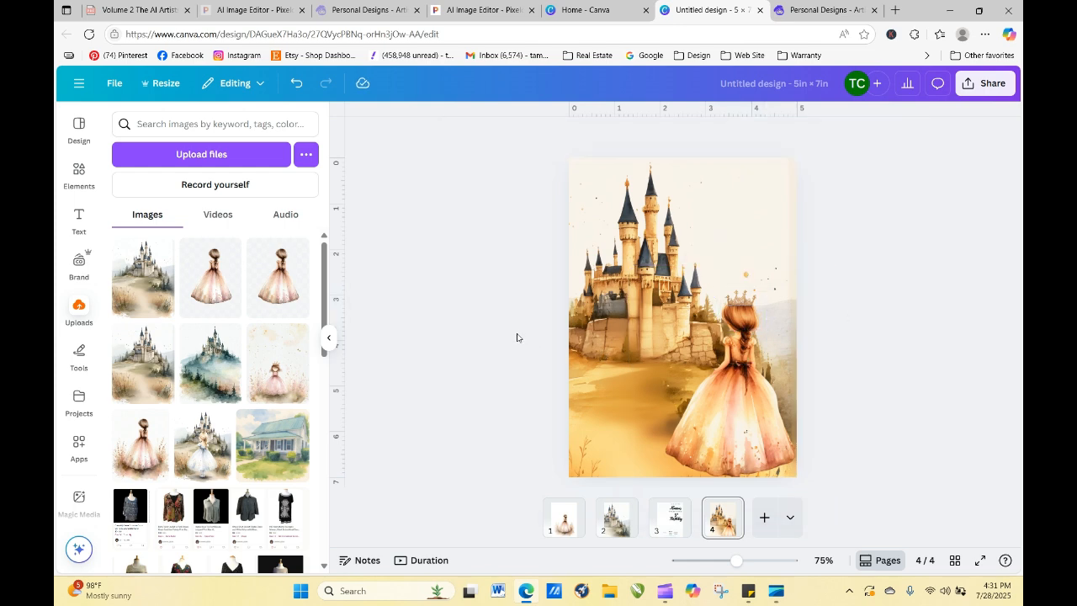
- Move the upper invitation text from page 3 to page 4 and place it beside the castle towers
left_click(678, 528)
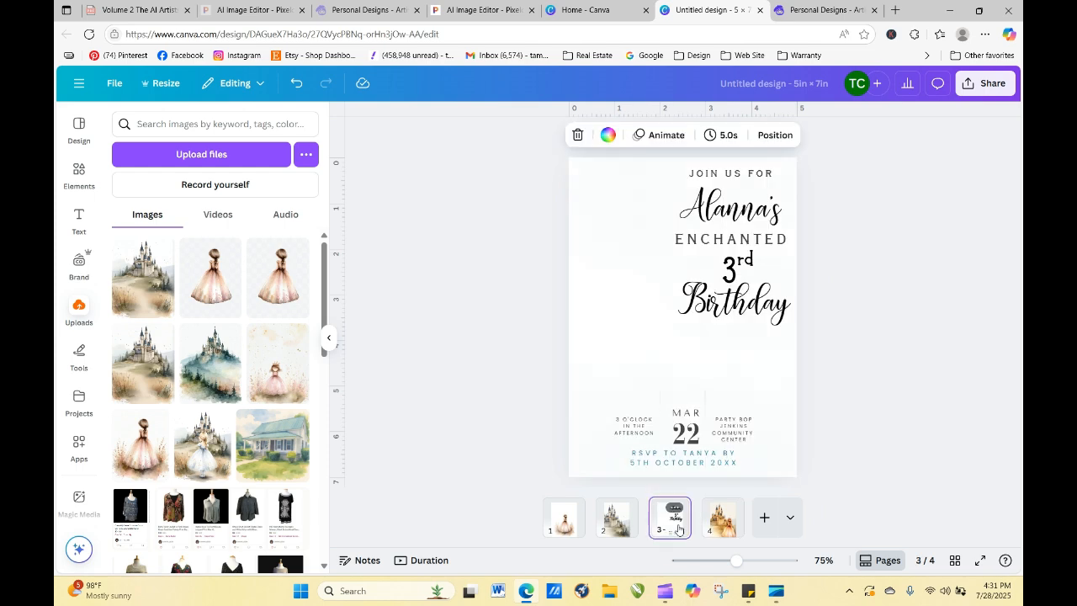
left_click(907, 340)
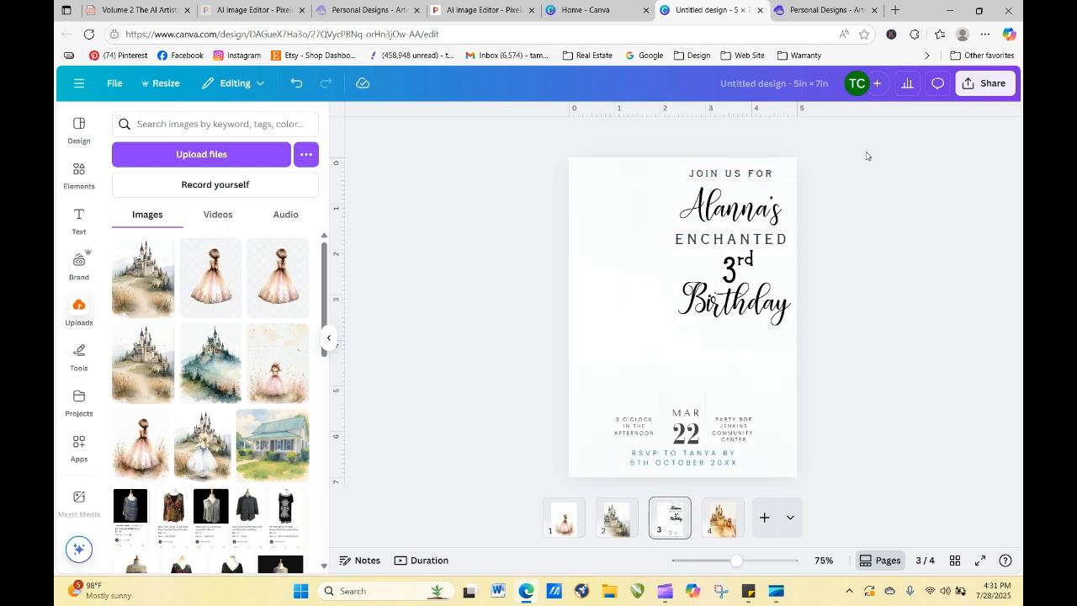
left_click_drag(866, 156, 624, 327)
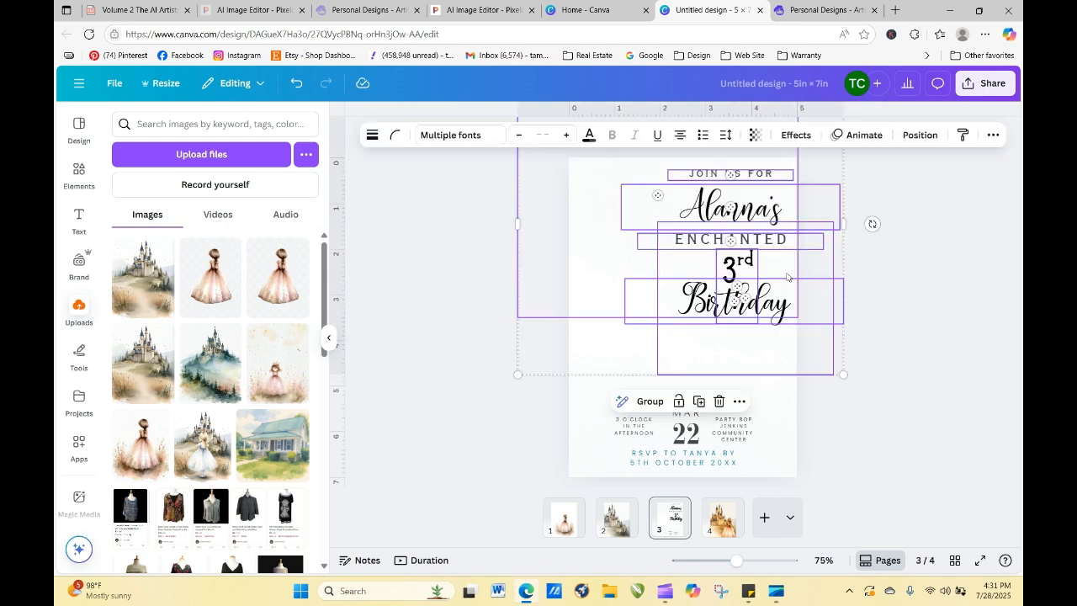
left_click_drag(754, 271, 721, 525)
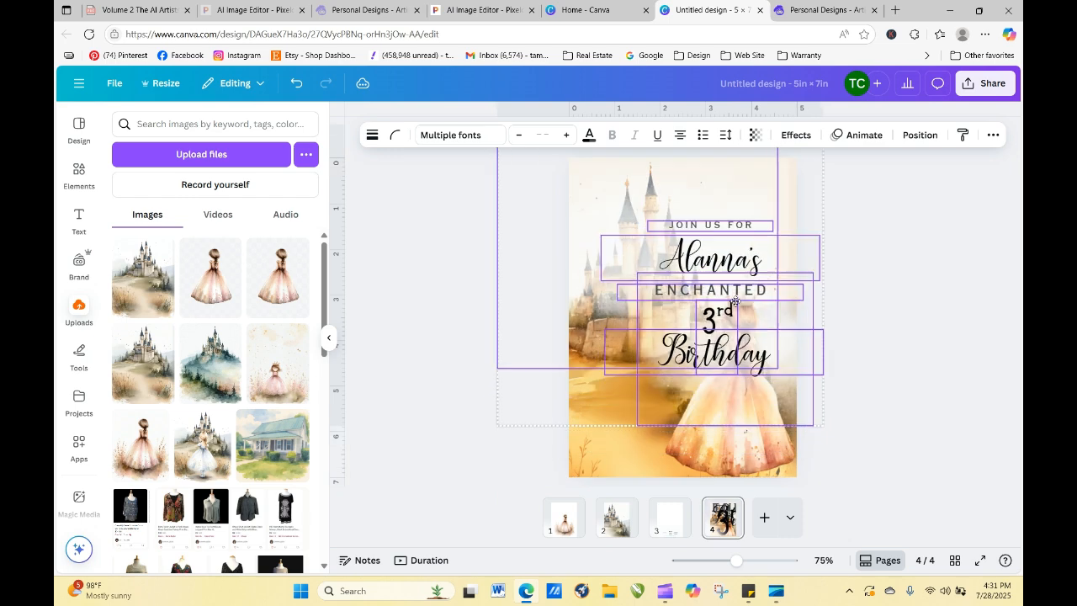
mouse_move(737, 268)
left_mouse_down()
mouse_move(738, 250)
mouse_move(747, 247)
mouse_move(748, 264)
left_mouse_up()
left_click(893, 357)
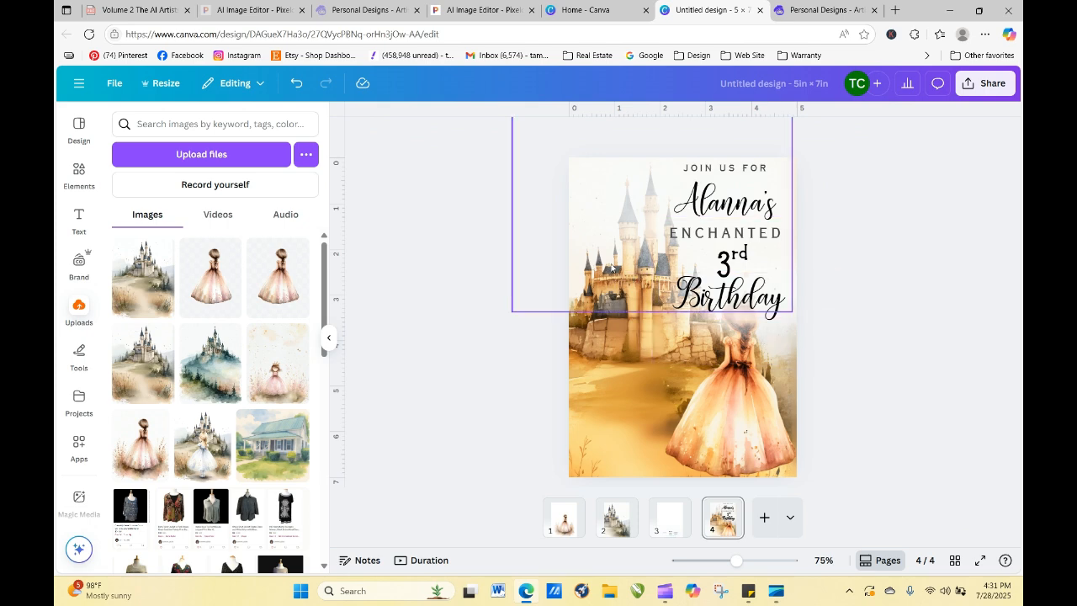
- Move the white mist overlays off the castle and the princess's head, down over the foreground and the dress
left_click_drag(600, 235, 547, 466)
left_click(814, 416)
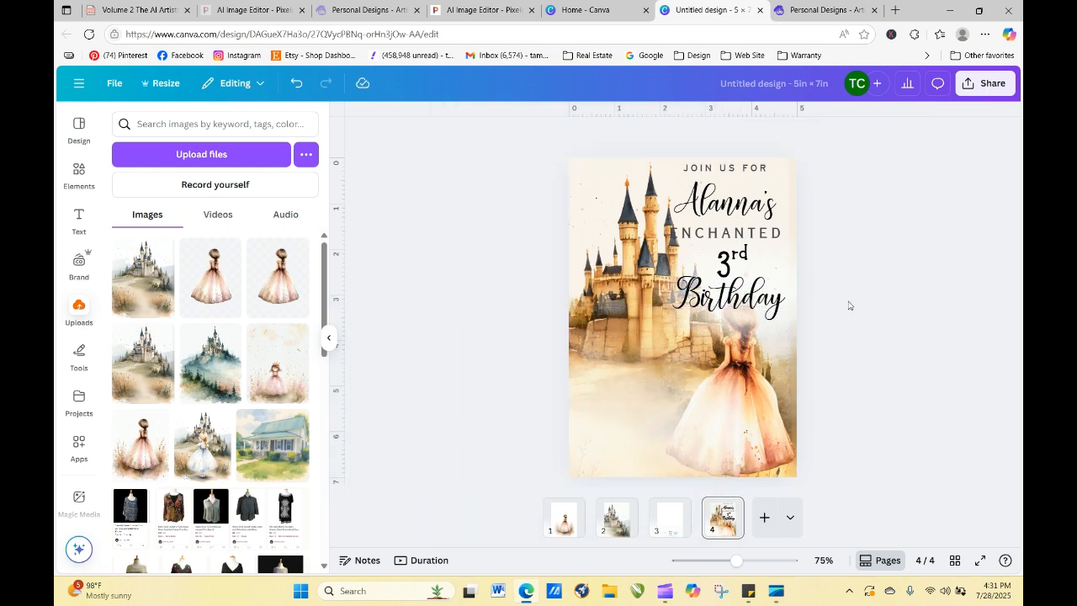
left_click_drag(774, 340, 719, 518)
left_click(897, 421)
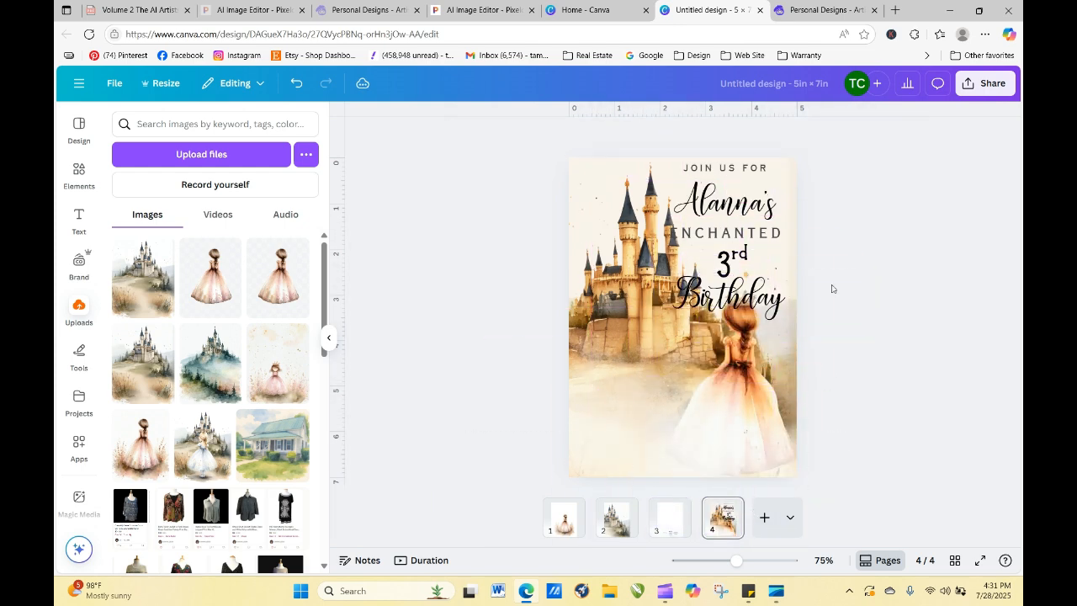
- Reduce the "JOIN US FOR" text to size 9.8 and centre it above the child's name
left_click(751, 170)
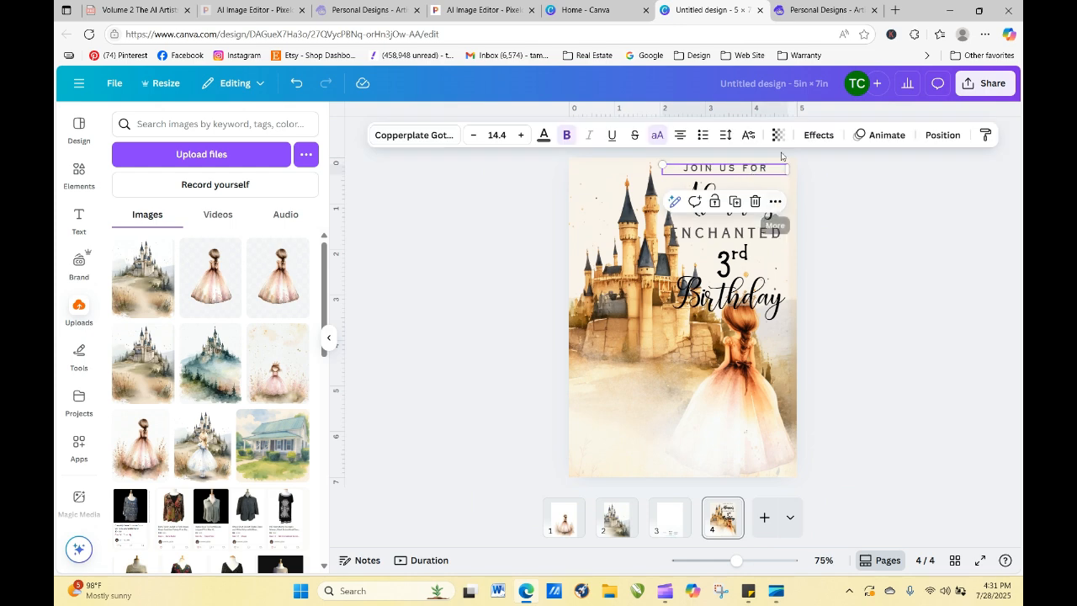
left_click_drag(660, 161, 701, 167)
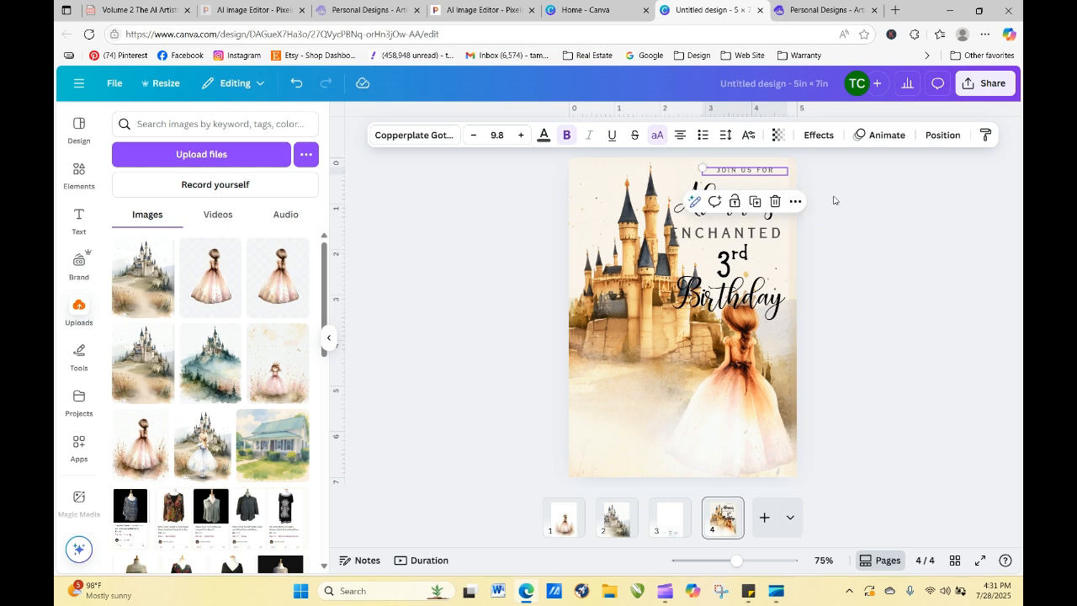
left_click_drag(765, 171, 754, 174)
left_click(844, 222)
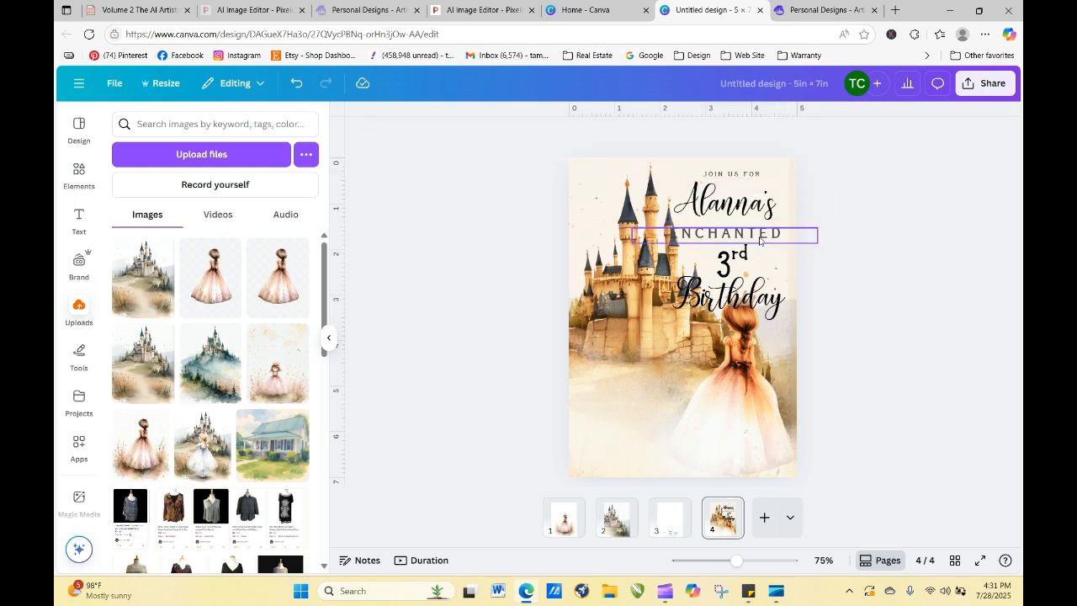
- Reduce the "ENCHANTED" text to size 18.9 so it clears the castle tower
left_click(759, 240)
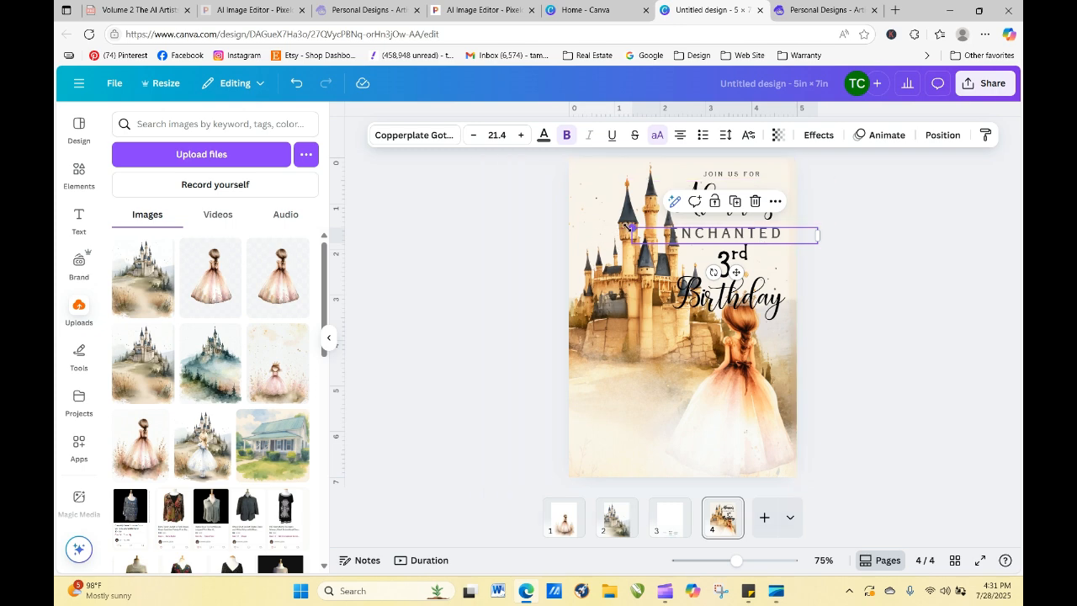
left_click_drag(627, 227, 653, 229)
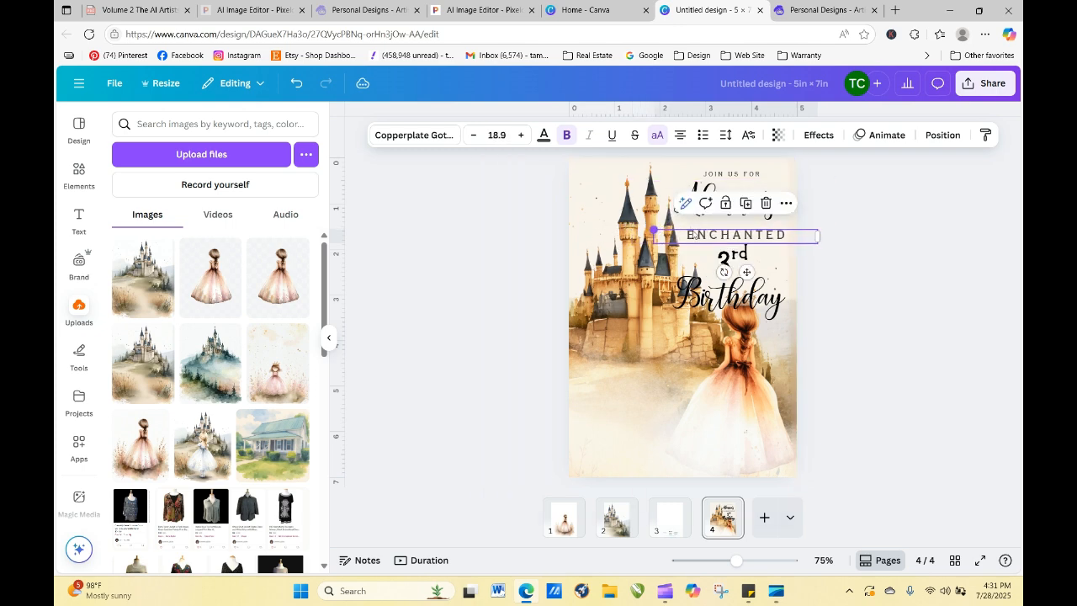
key("Escape")
- Reduce the "Birthday" text to size 46.5
left_click(734, 256)
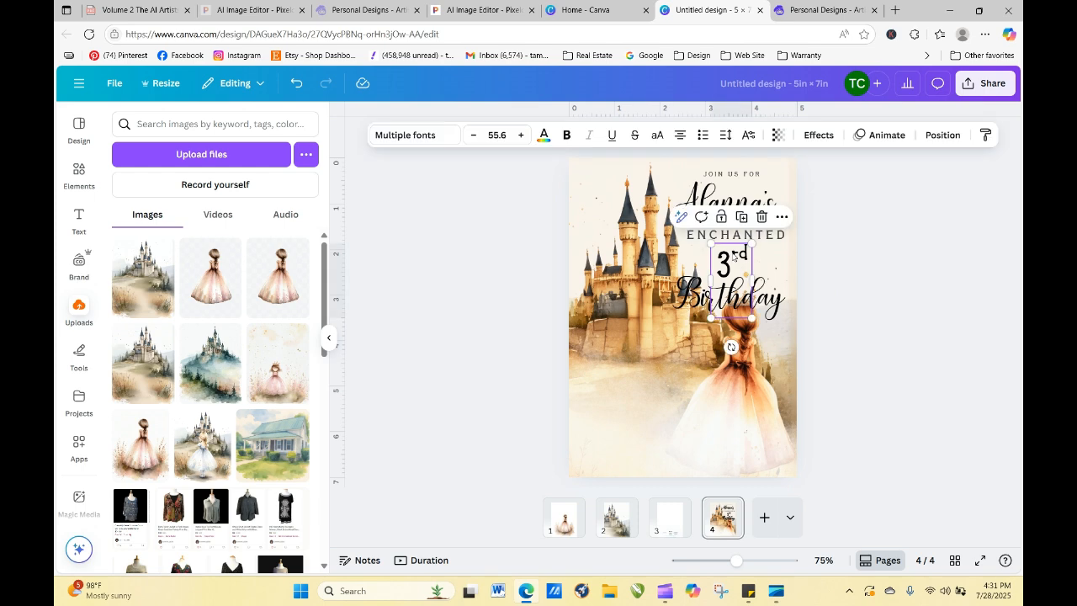
left_click(733, 296)
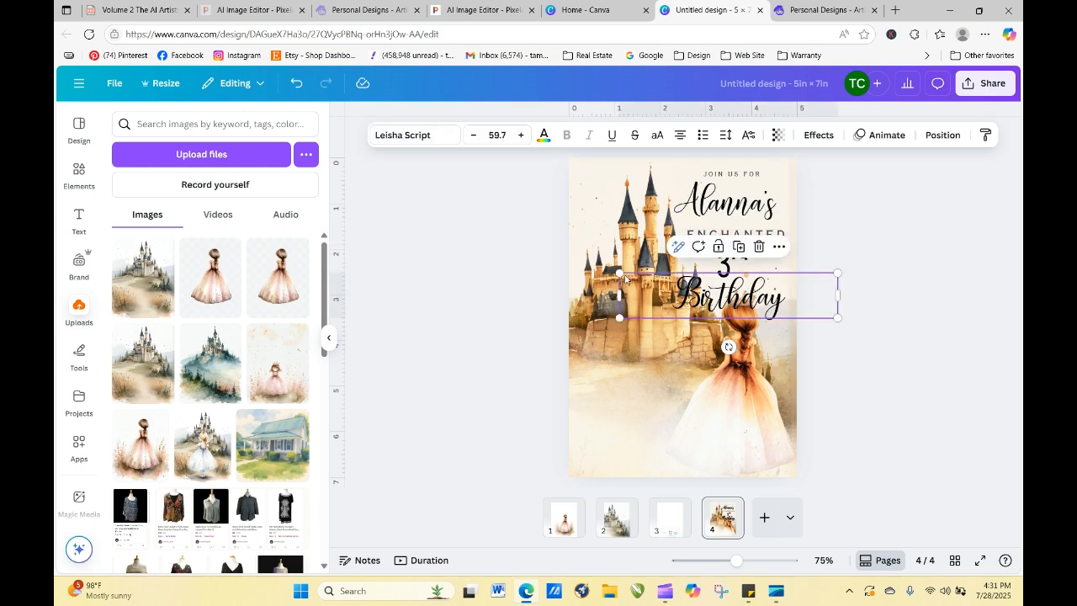
left_click_drag(617, 271, 641, 277)
left_click_drag(666, 278, 667, 279)
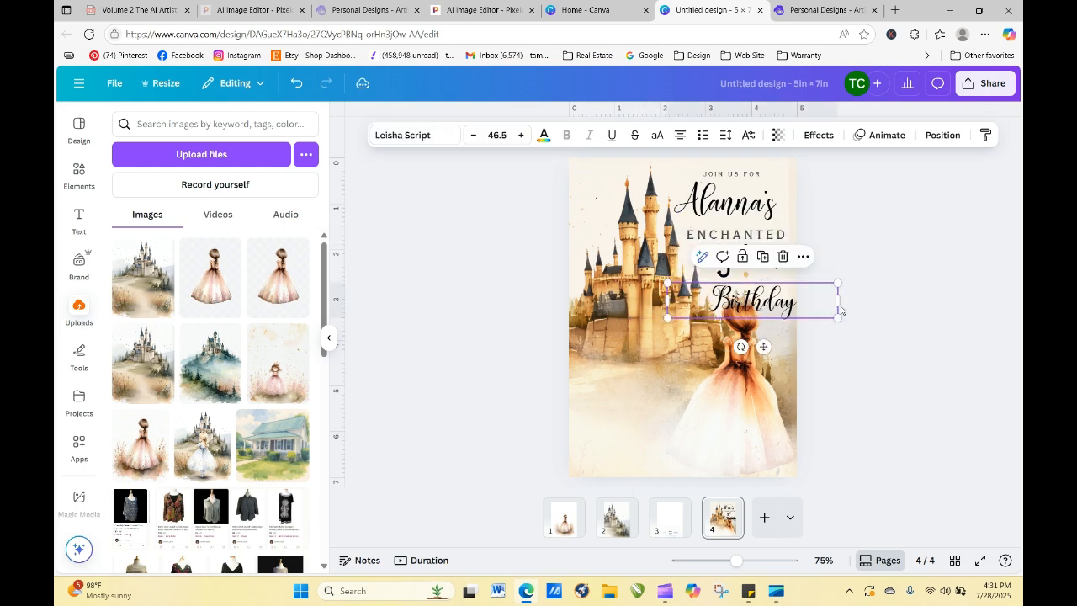
left_click(851, 314)
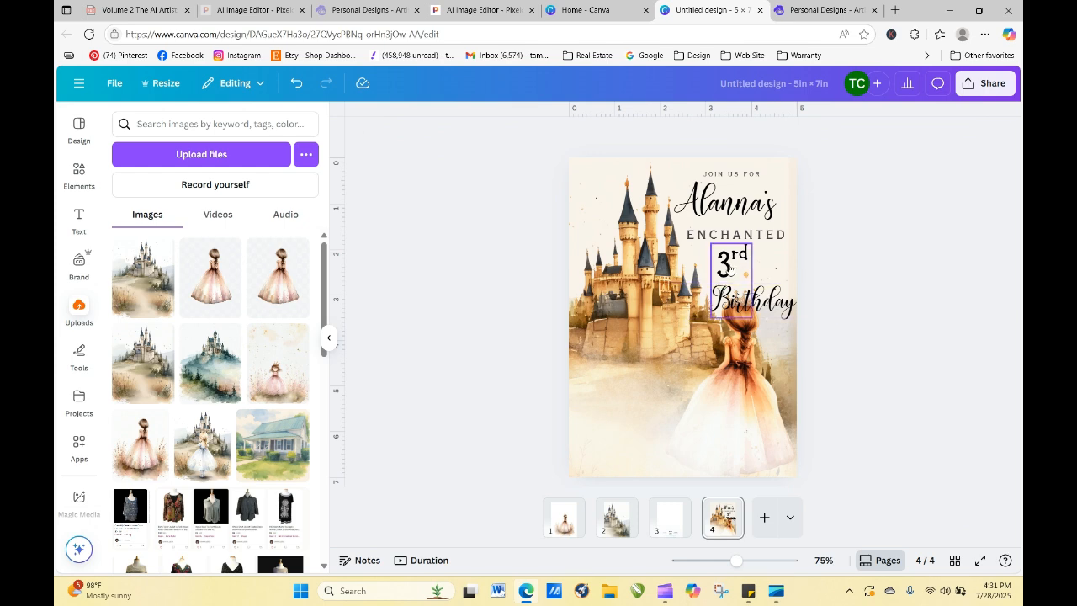
- Move "3rd" to the left under "ENCHANTED" and raise "Birthday" beside it, above the princess's crown
left_click_drag(730, 264, 703, 263)
left_click(847, 277)
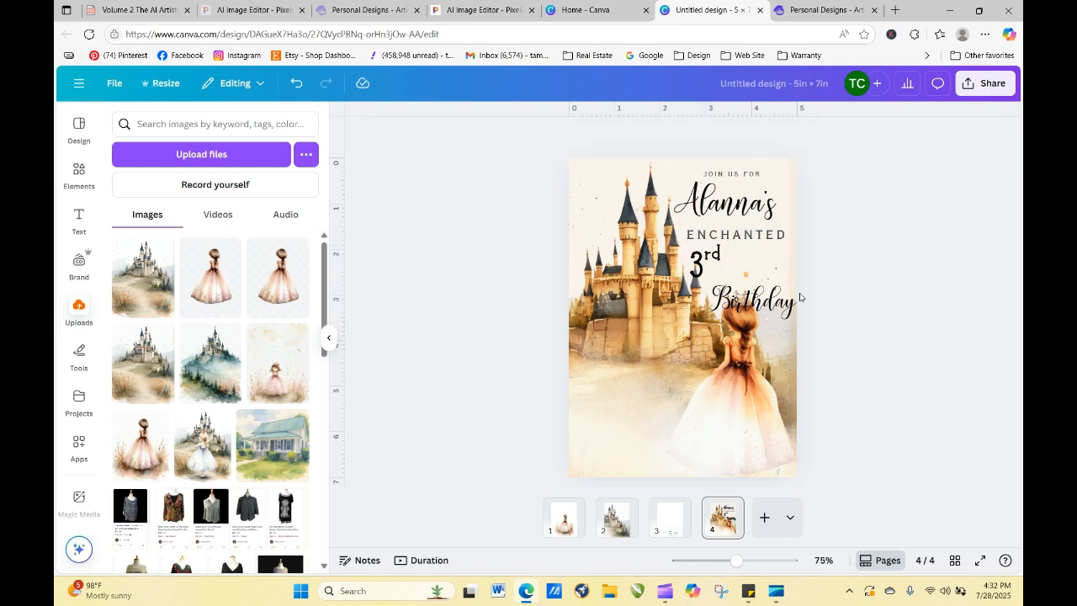
left_click(769, 300)
left_click_drag(769, 300, 768, 275)
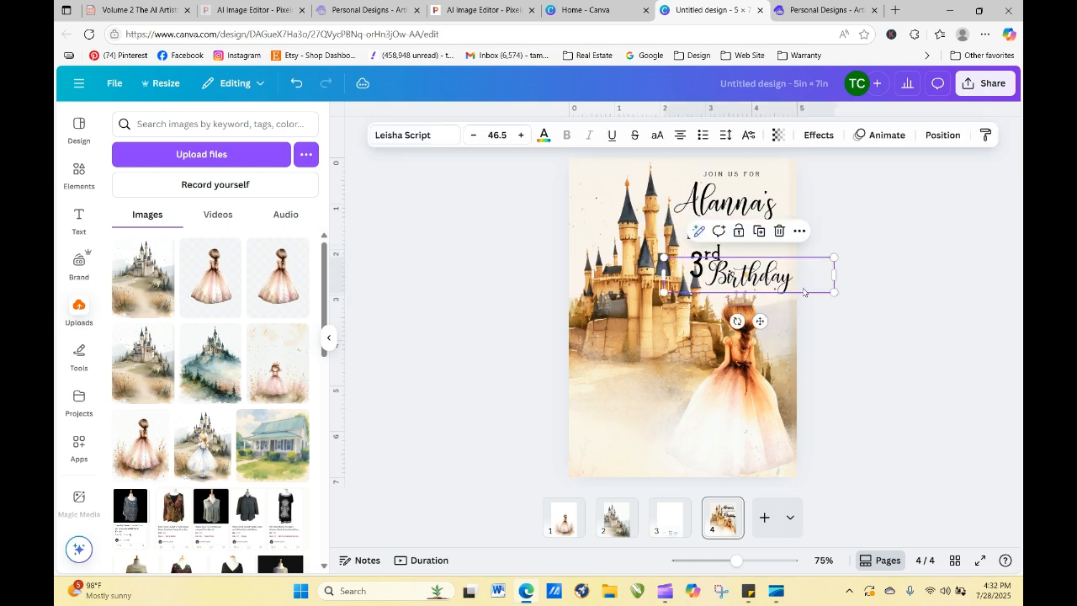
left_click(860, 341)
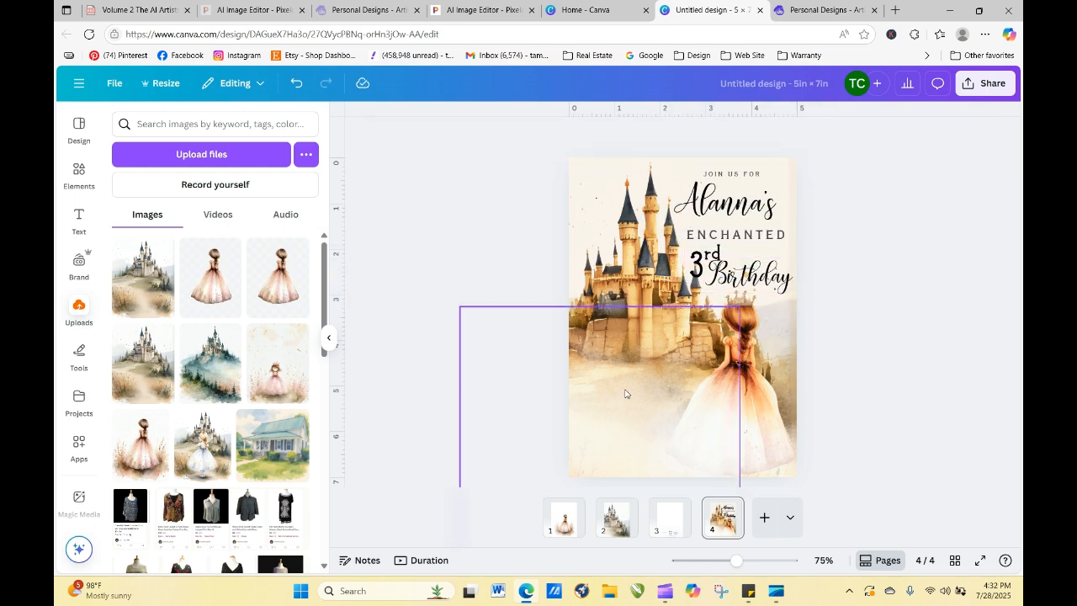
- Shrink the castle background image and extend its lower edge to the bottom of the page
left_click(622, 281)
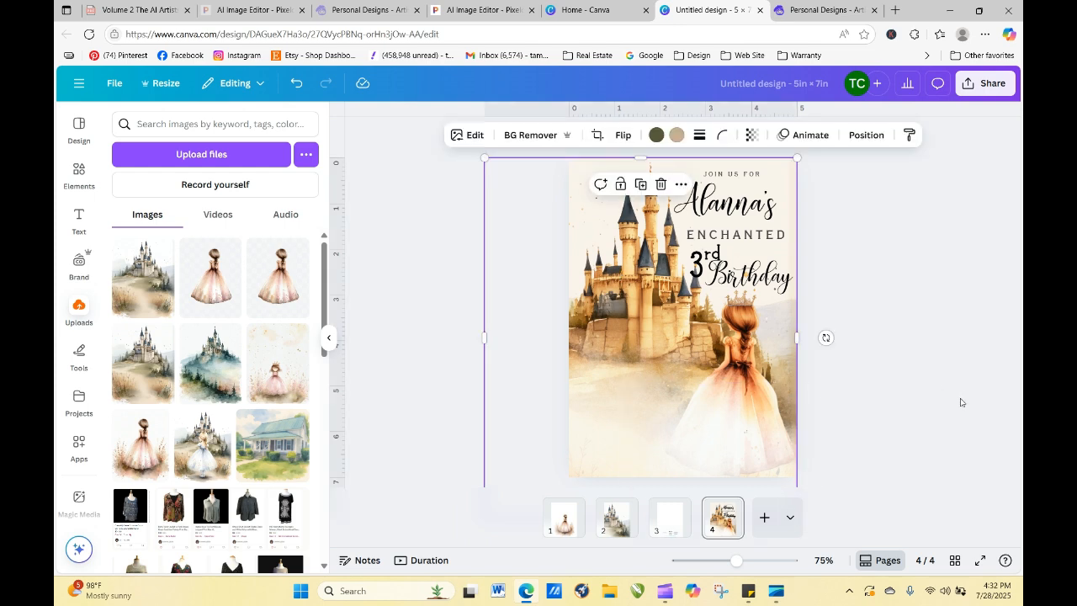
left_click_drag(736, 560, 718, 561)
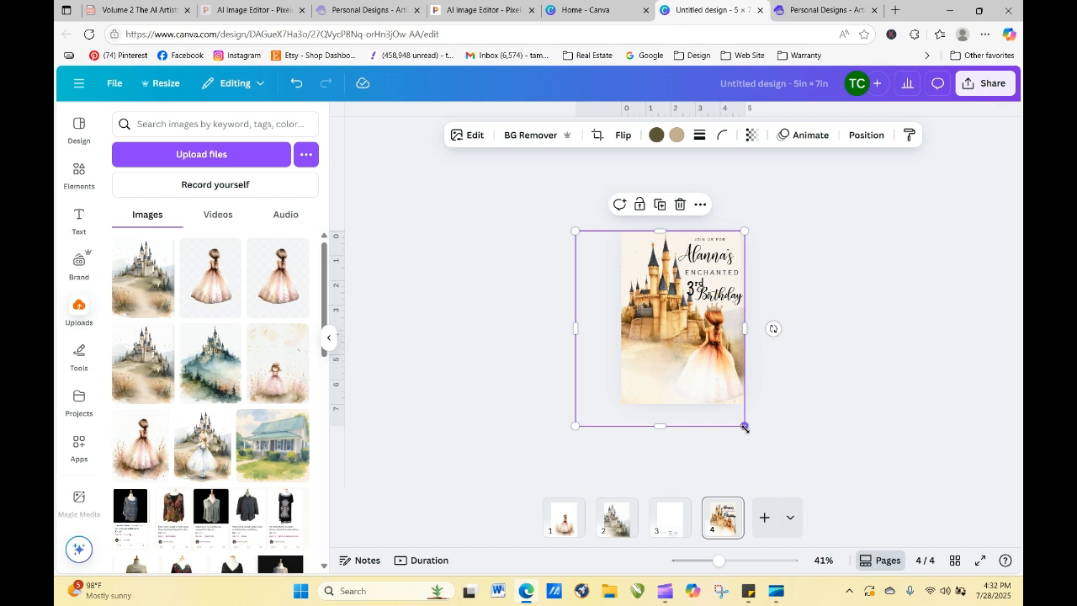
left_click(730, 418)
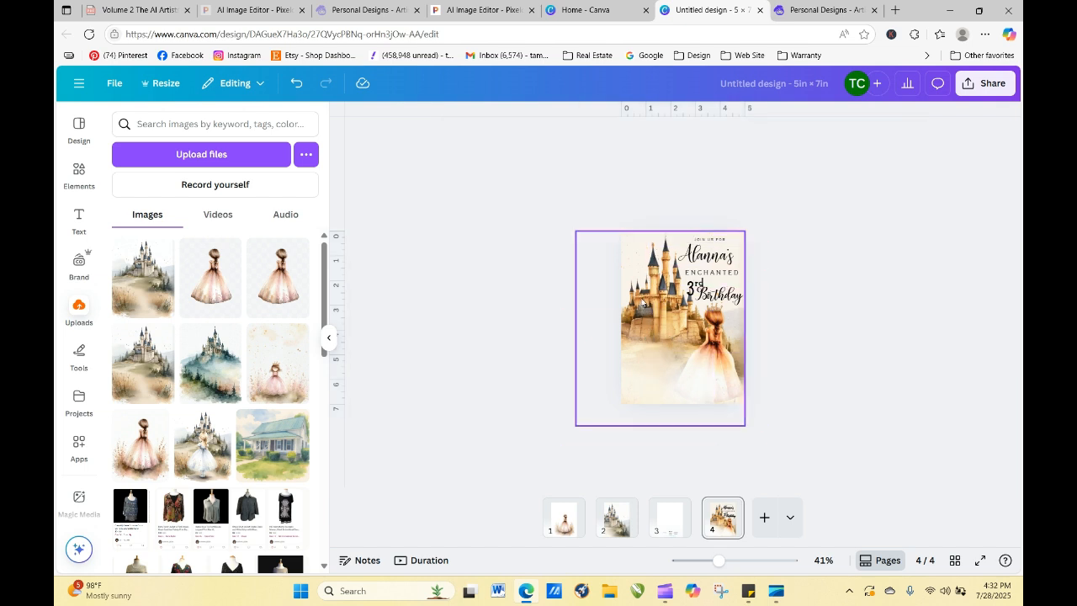
left_click(645, 301)
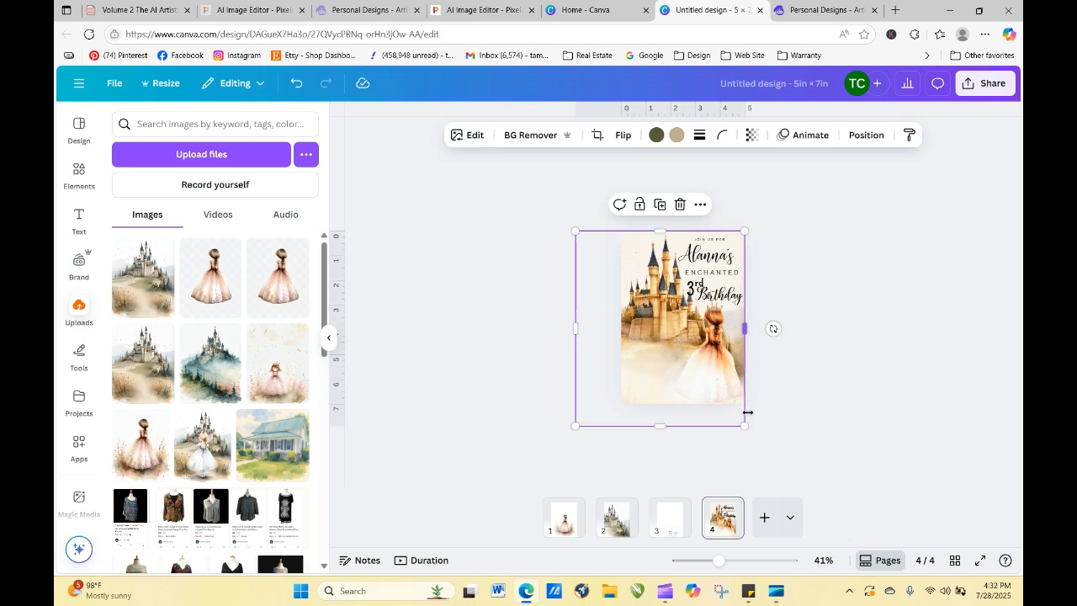
left_click_drag(742, 425, 714, 391)
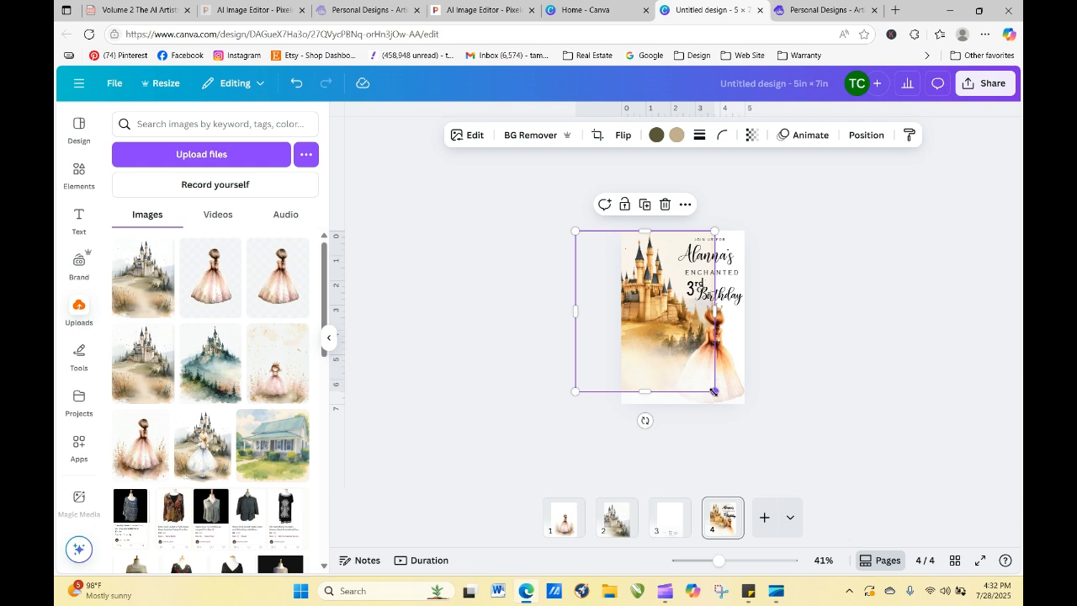
left_click_drag(647, 392, 645, 404)
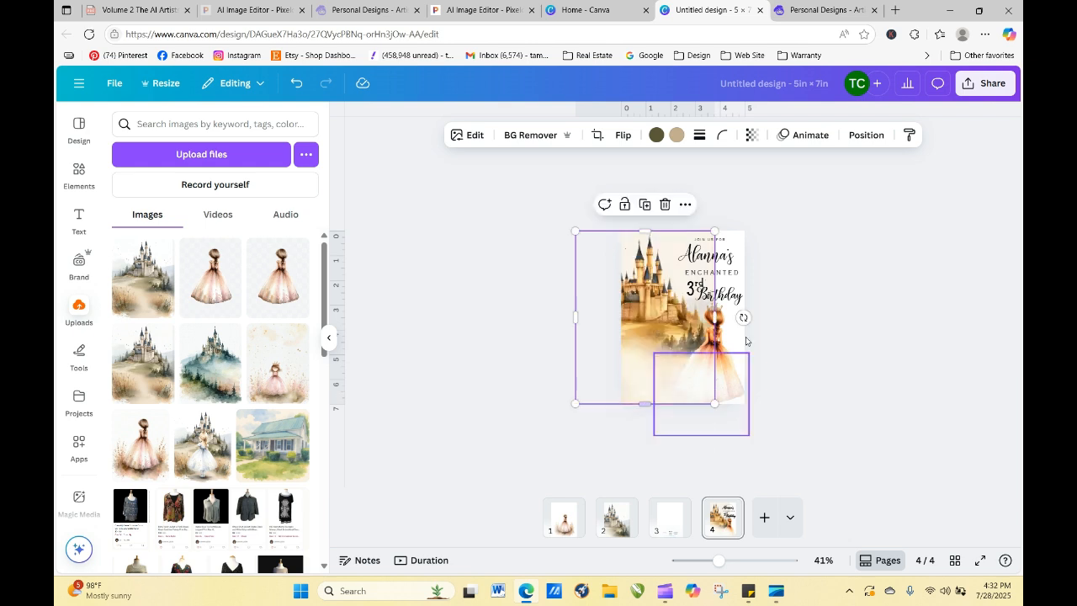
- Enlarge the castle background beyond the page's left and bottom edges and align it with the page's top and right edges
left_click_drag(719, 228, 745, 194)
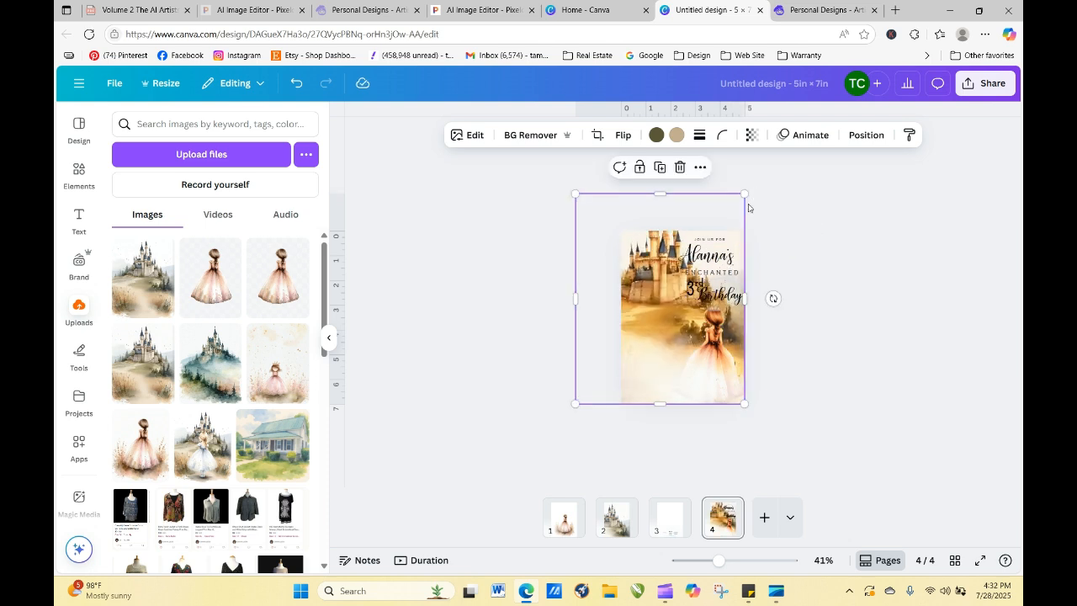
left_click_drag(644, 278, 637, 305)
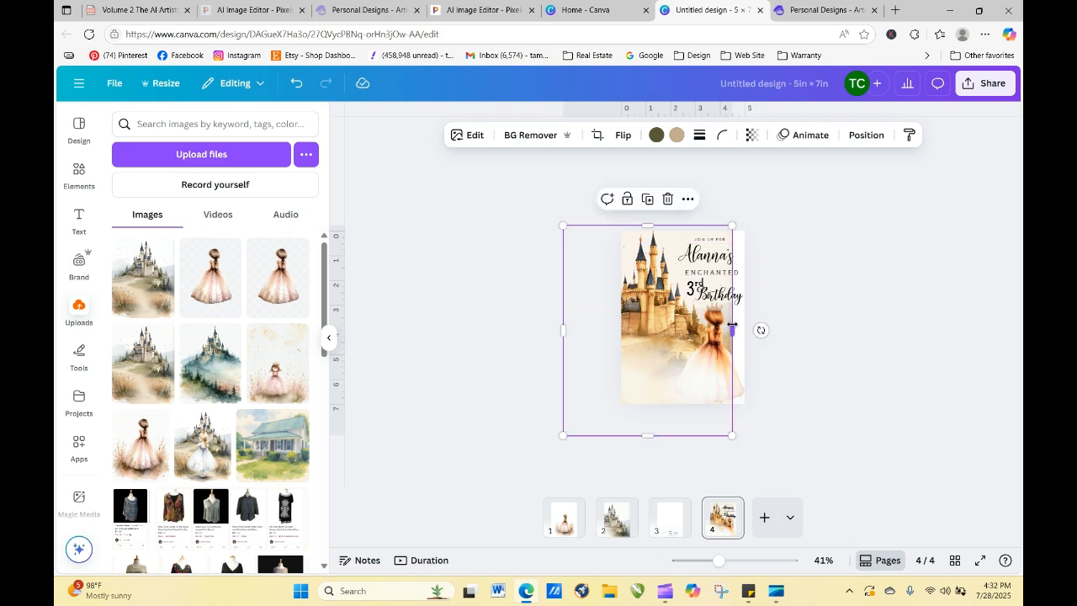
left_click_drag(742, 328, 745, 328)
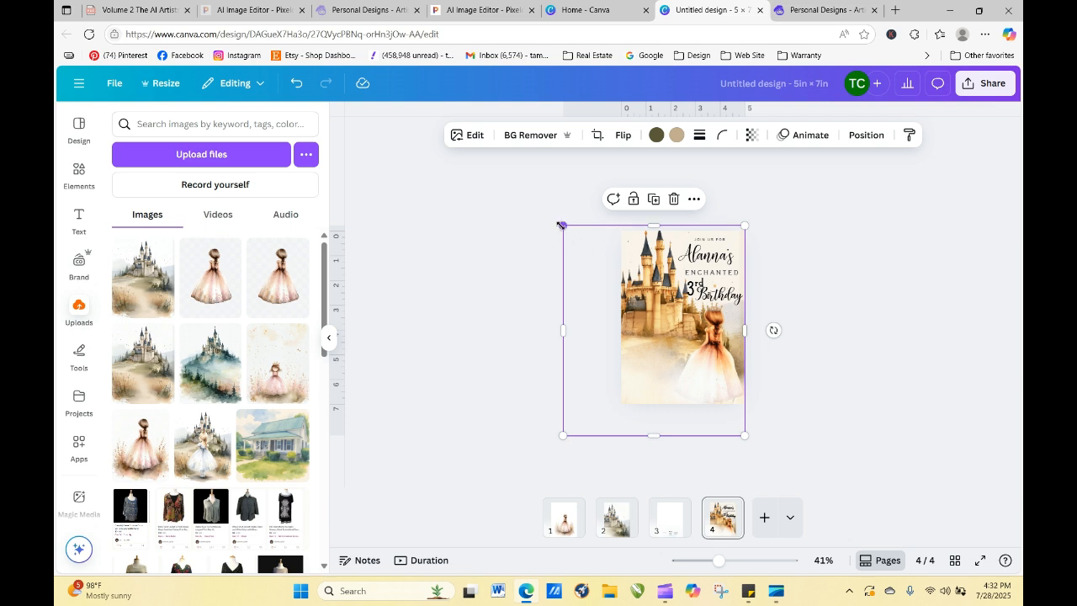
left_click_drag(561, 225, 546, 207)
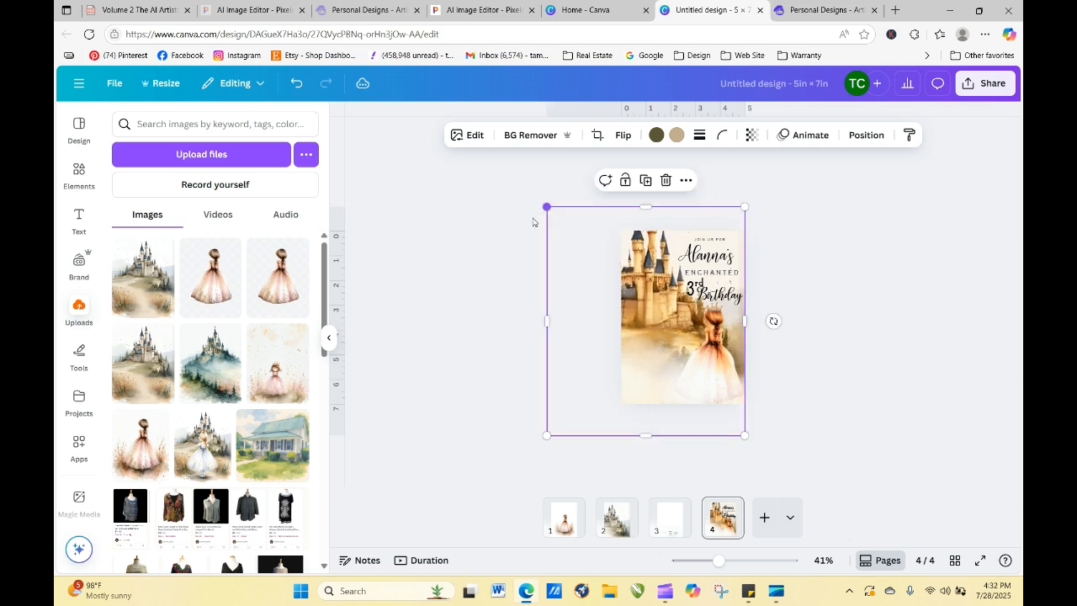
left_click_drag(658, 296, 652, 318)
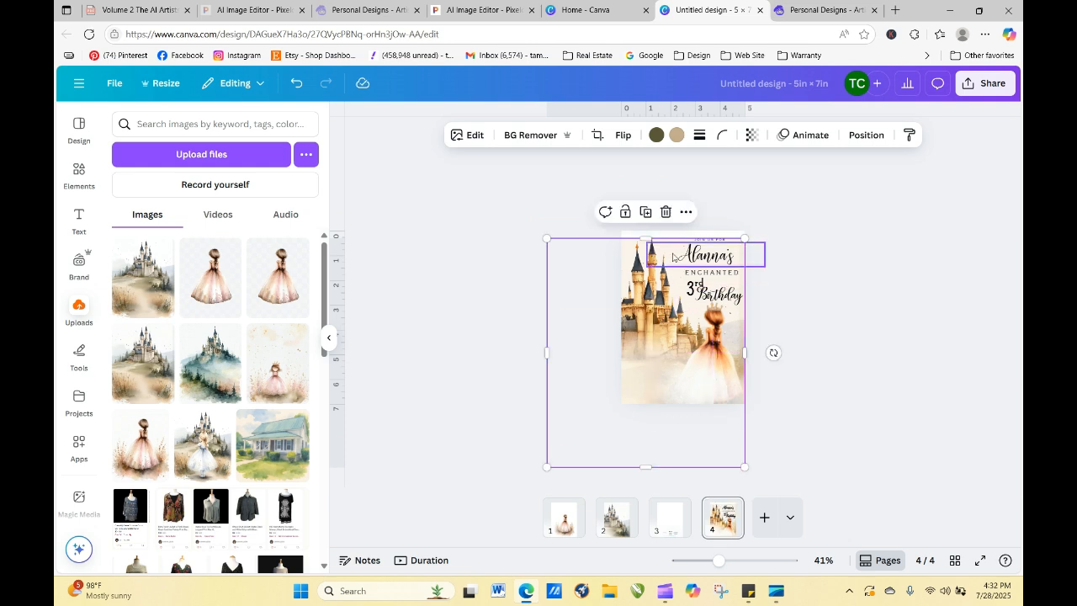
left_click_drag(646, 238, 645, 230)
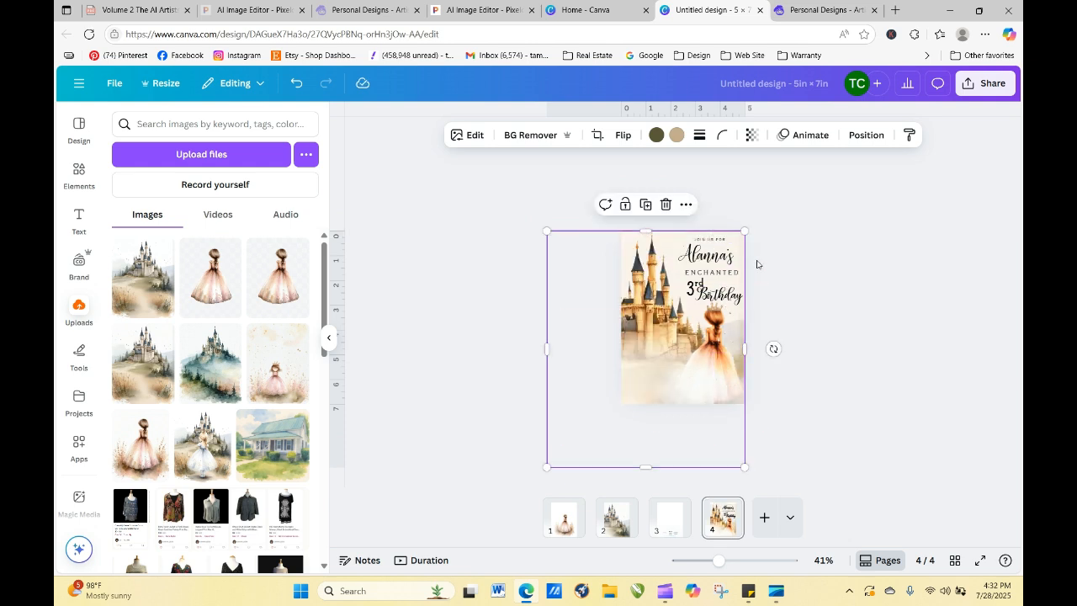
left_click(757, 267)
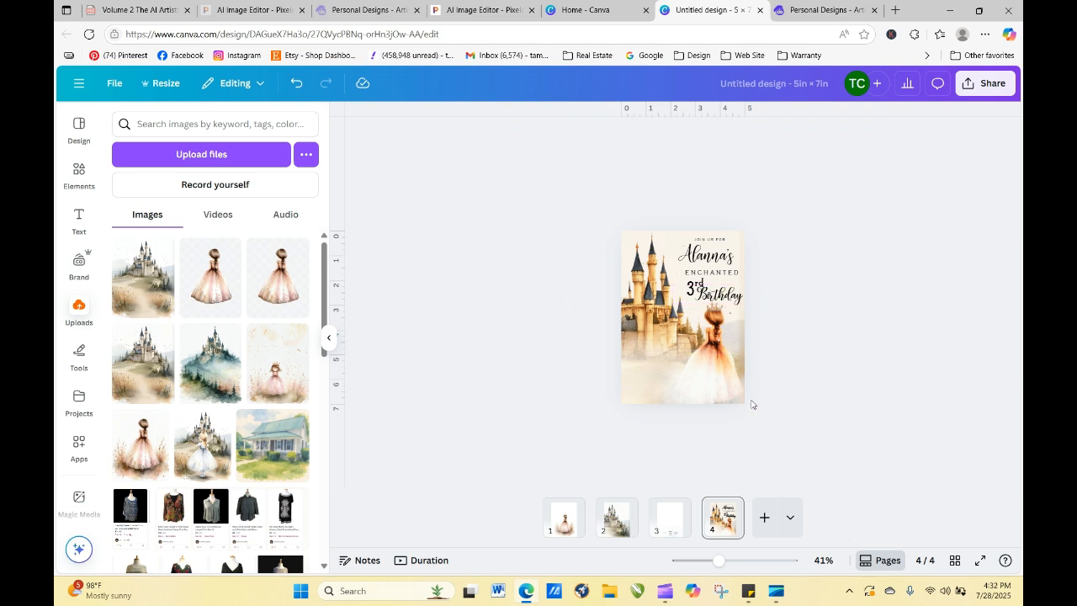
- Shift the mist overlay on the dress to the left and widen it to about 6 x 3.4 in
mouse_move(716, 564)
left_mouse_down()
mouse_move(747, 572)
mouse_move(735, 565)
left_mouse_up()
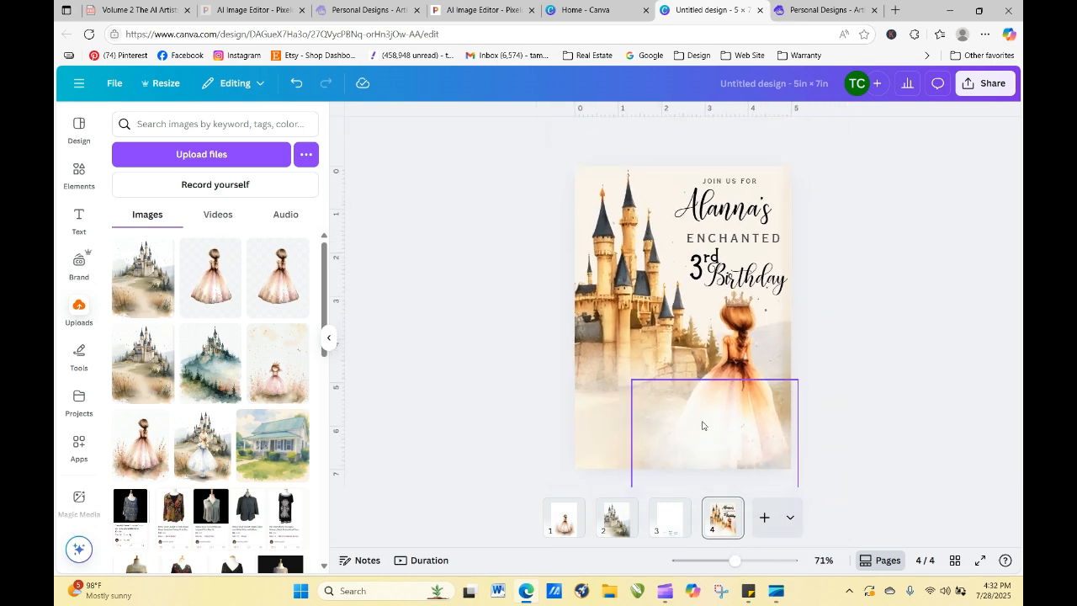
left_click_drag(702, 426, 589, 432)
left_click_drag(742, 444, 703, 427)
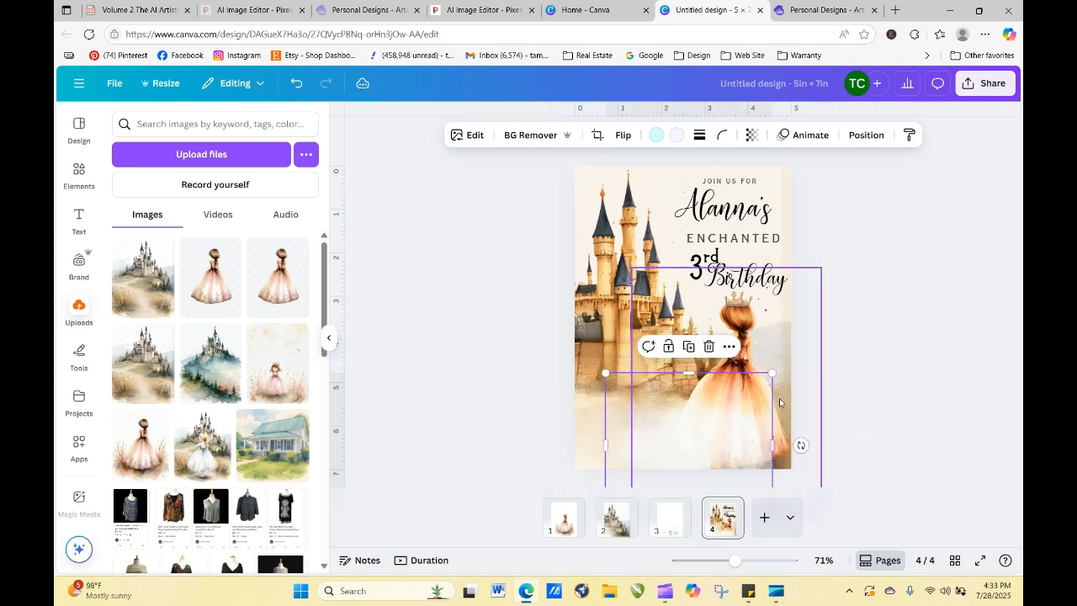
left_click_drag(772, 445, 863, 455)
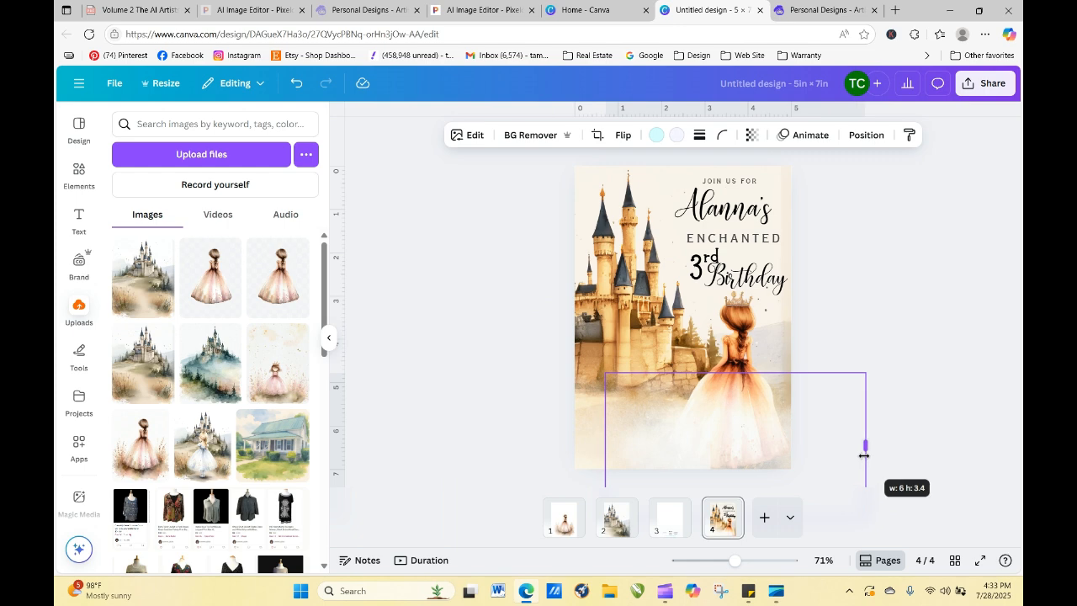
- Shift a mist overlay left onto the castle's base and lower it so its top edge falls about mid-dress
left_click_drag(732, 447, 603, 397)
left_click(803, 381)
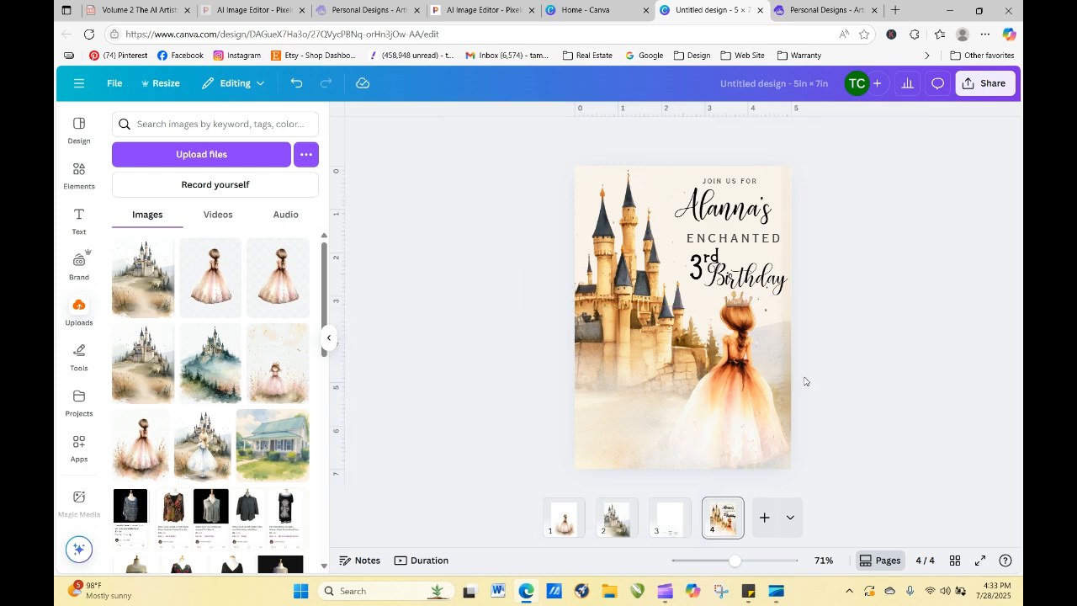
left_click(684, 407)
left_click(711, 415)
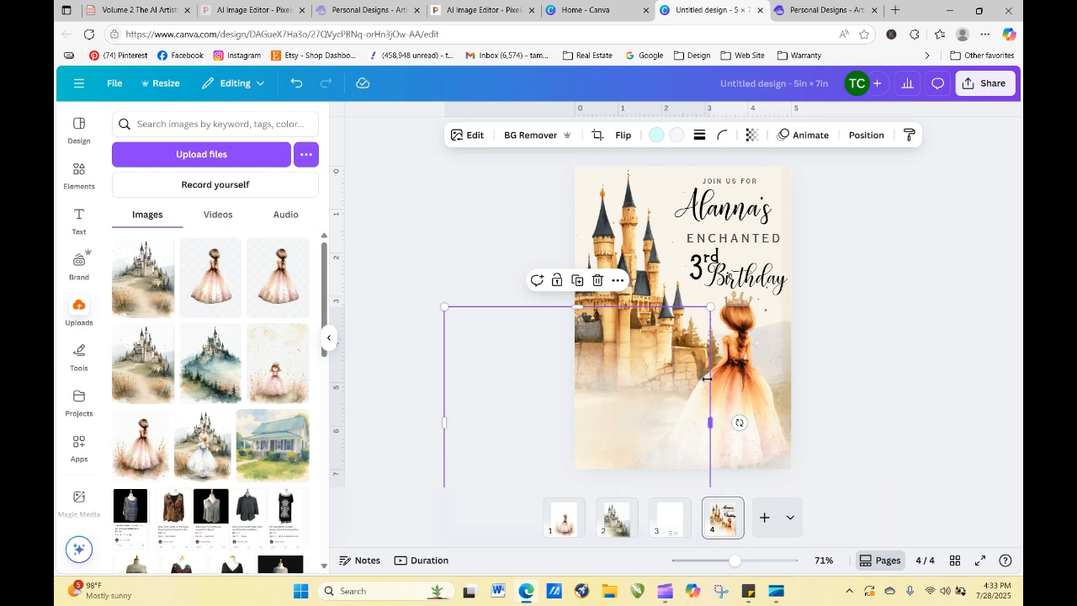
left_click_drag(658, 365, 701, 421)
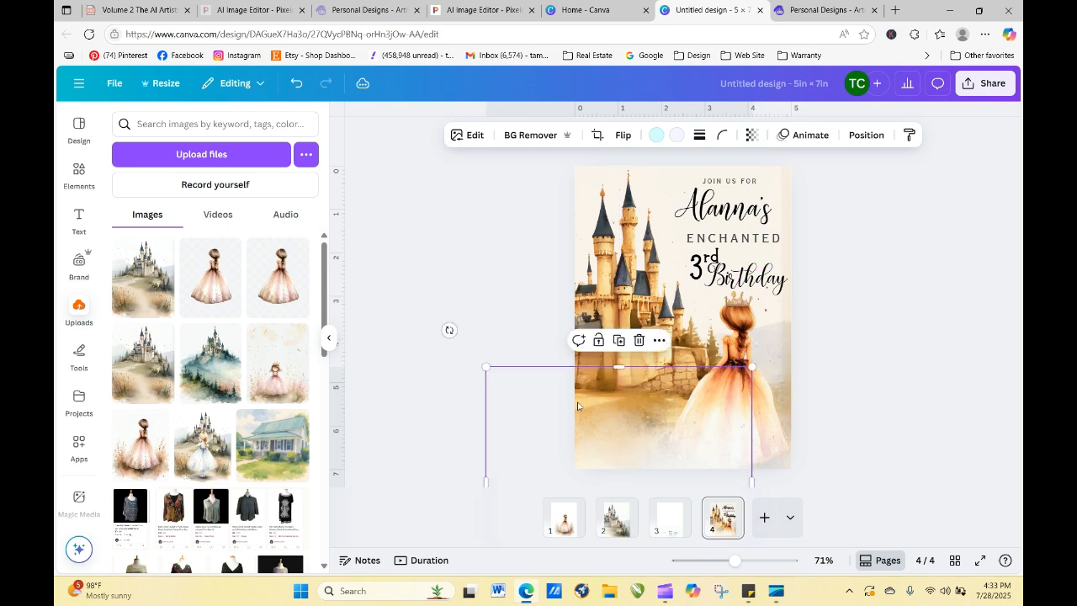
left_click(948, 367)
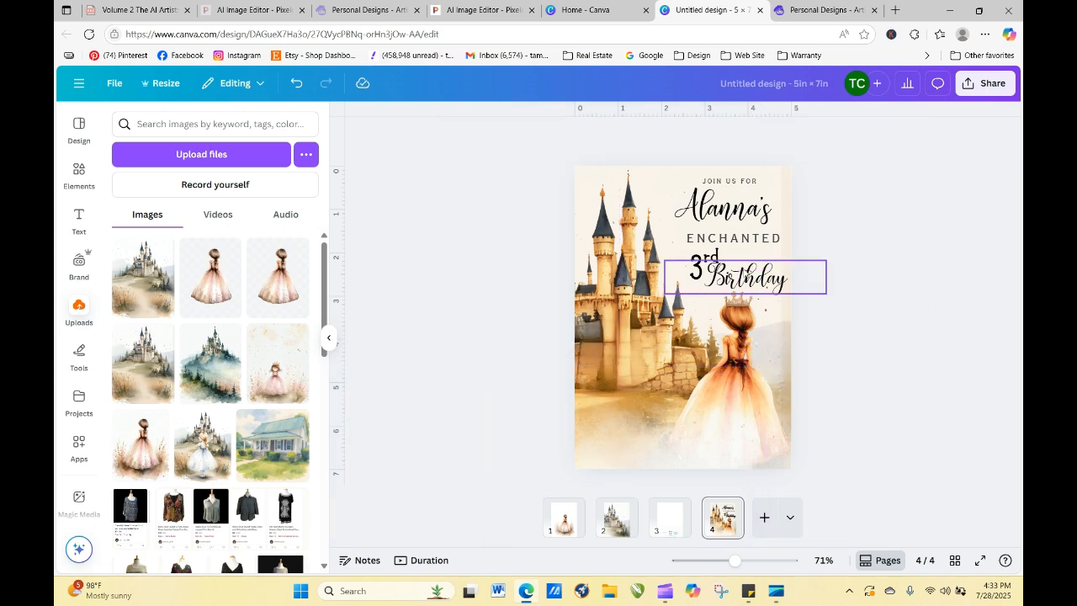
- Shrink "3rd" to font size 46.9 and move it left, clear of "Birthday"
left_click(713, 261)
left_click(706, 256)
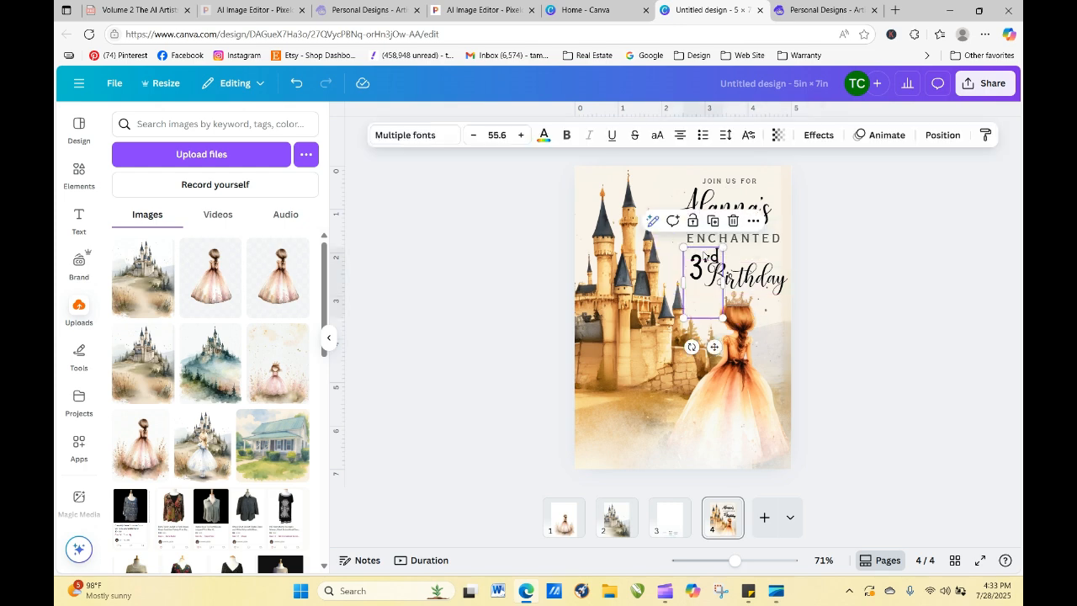
left_click_drag(721, 316, 715, 308)
left_click(878, 311)
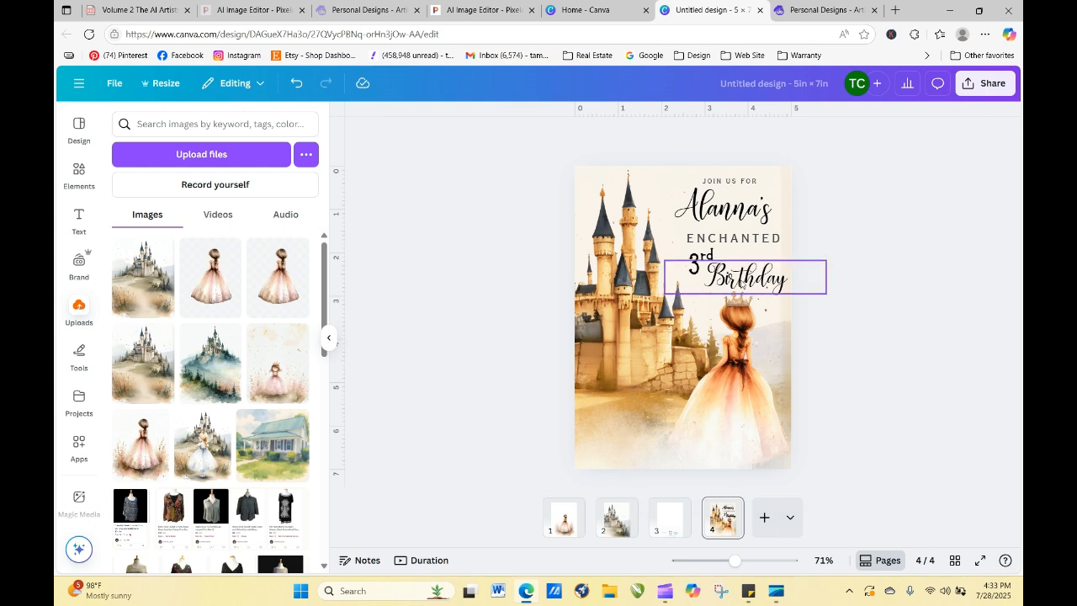
left_click_drag(703, 262, 683, 259)
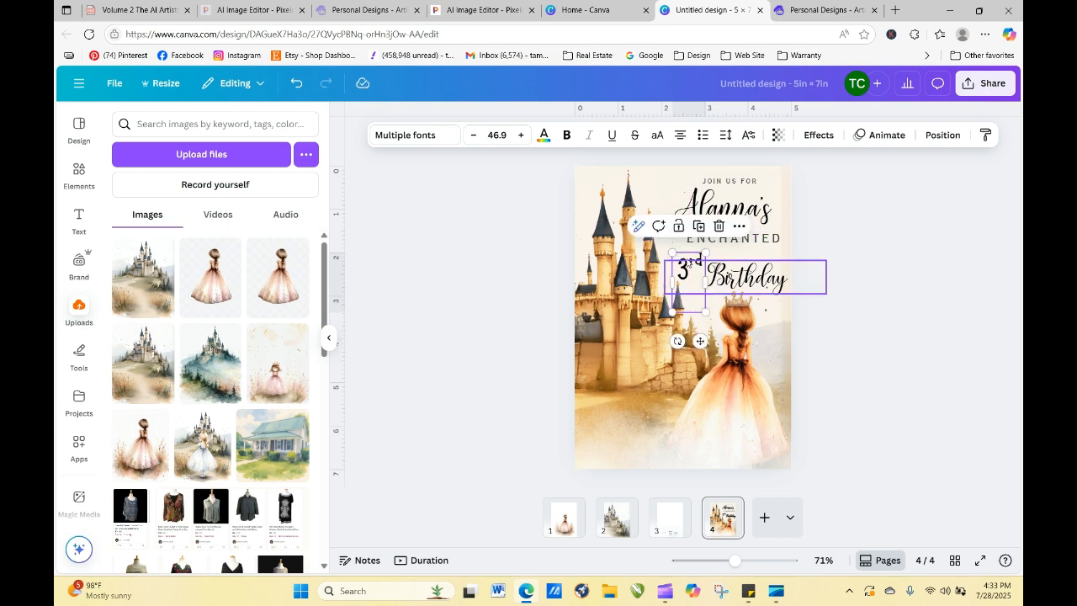
left_click(846, 298)
- Raise "Birthday" closer to "ENCHANTED" and narrow its text box from the left to fit the word
left_click(767, 284)
left_click_drag(767, 284, 764, 271)
left_click(867, 301)
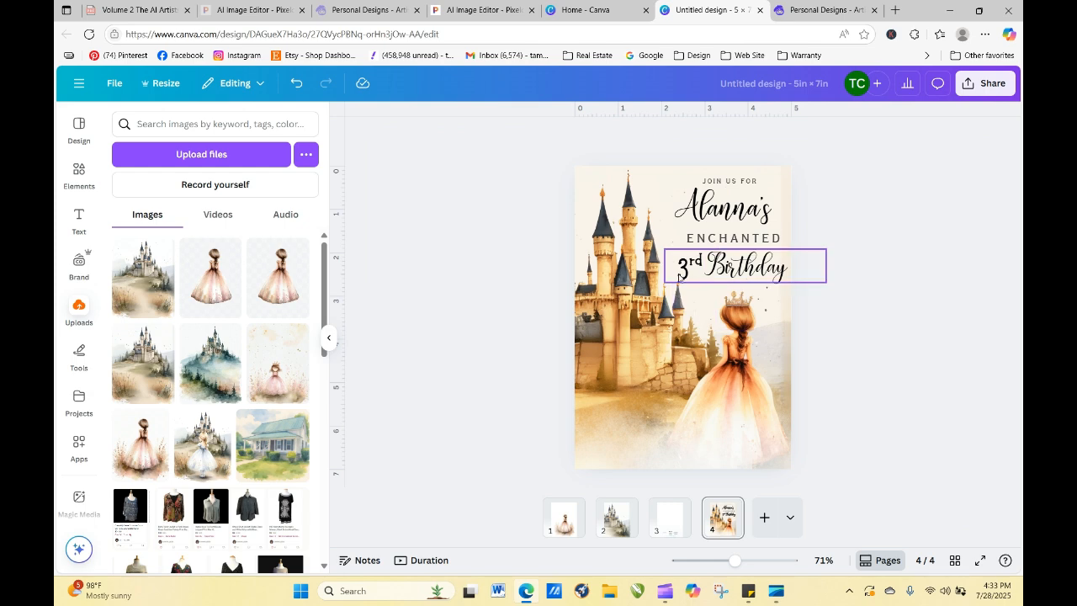
left_click(680, 278)
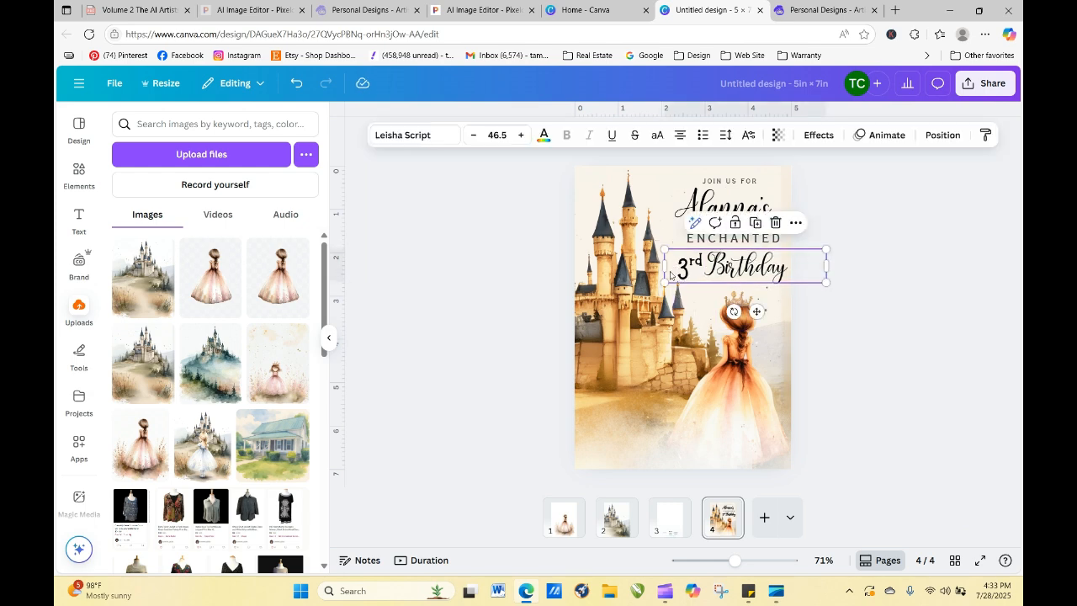
left_click_drag(659, 265, 725, 268)
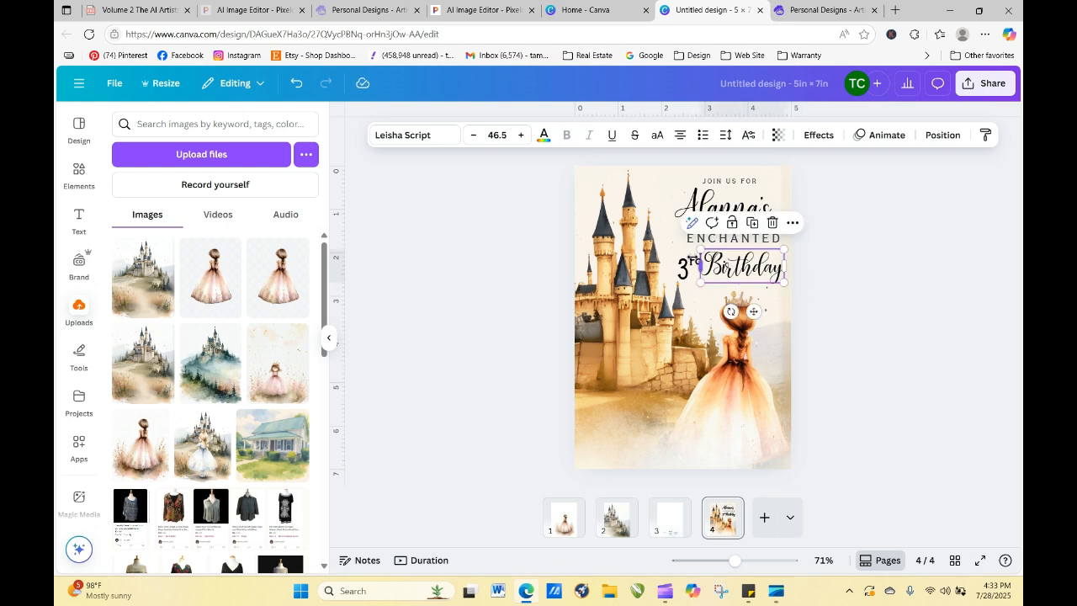
- Nudge "3rd" slightly upward beside "Birthday"
left_click(683, 269, "shift")
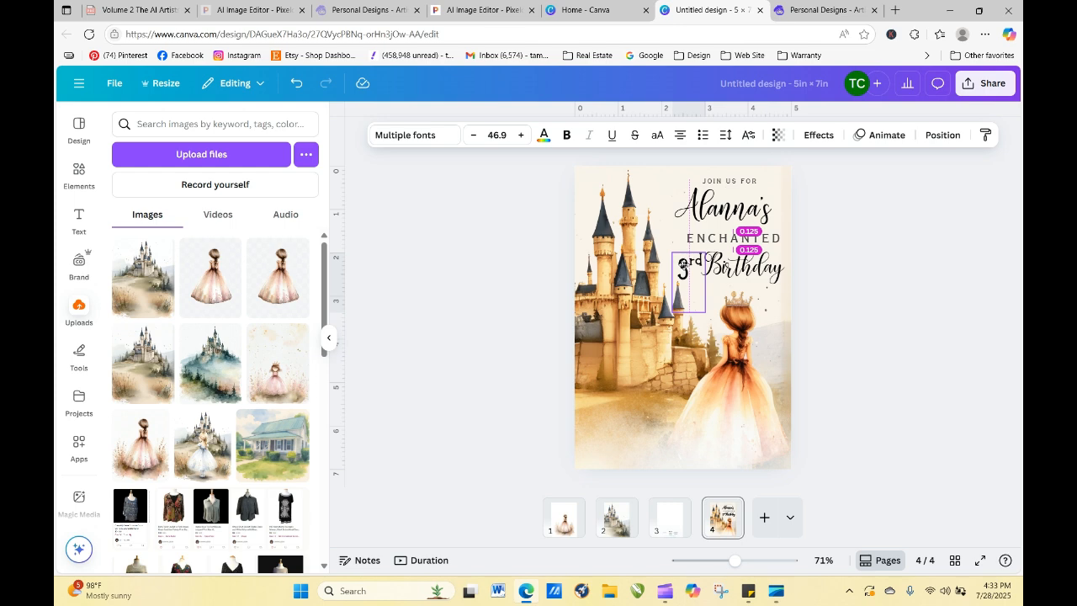
left_click(838, 304)
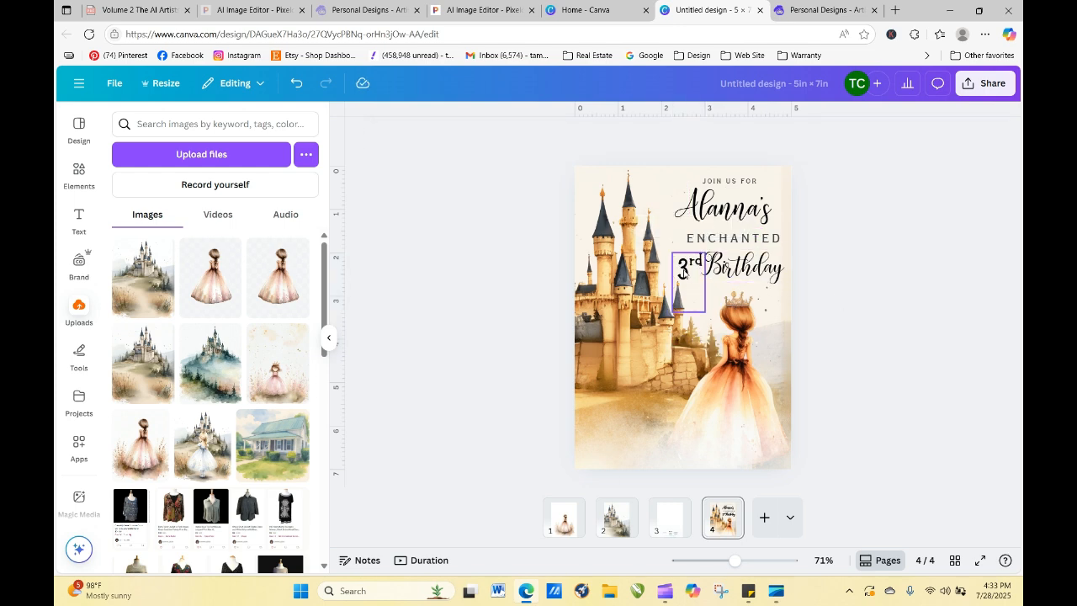
left_click(683, 268)
left_click(856, 296)
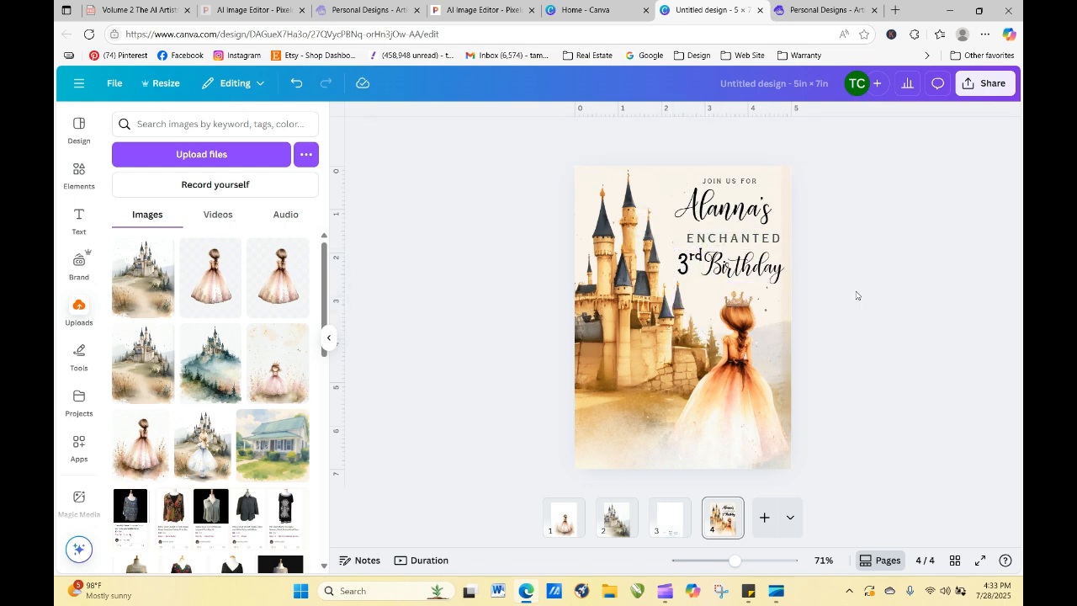
- Shift "ENCHANTED" slightly left and up, between the name and "3rd Birthday"
left_click(779, 239)
left_click_drag(779, 239, 773, 236)
left_click(870, 260)
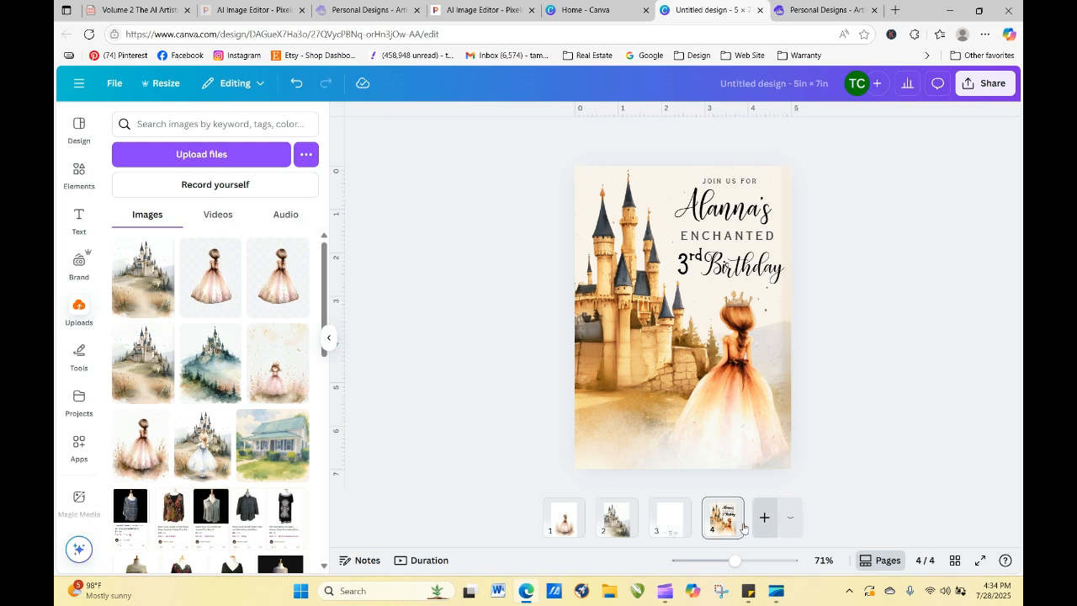
- Move the date, time and venue group together with the RSVP text from page 3 to the lower part of page 4
left_click(681, 523)
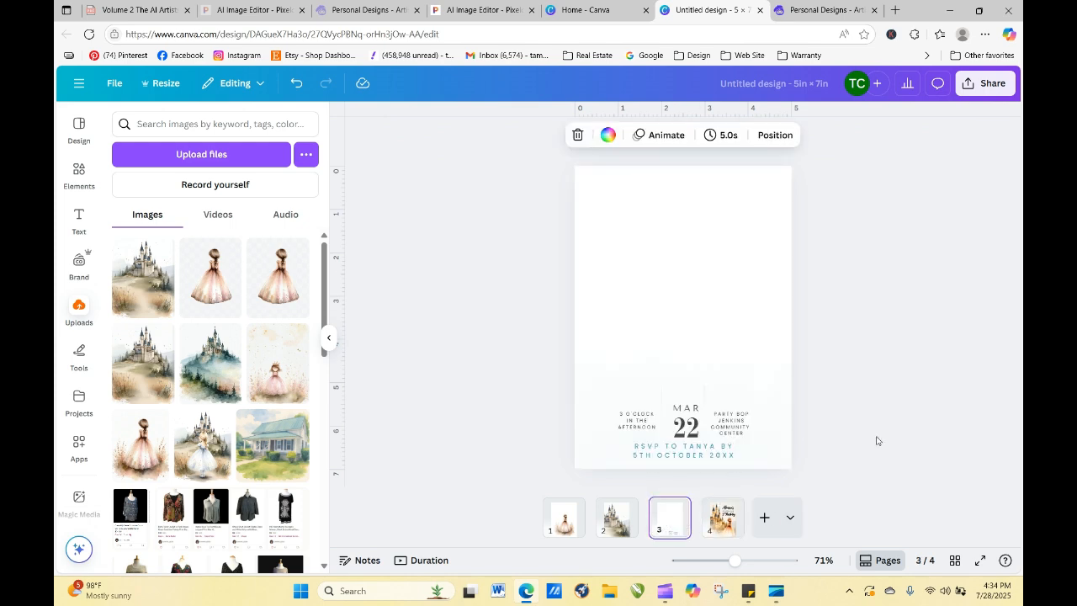
left_click_drag(543, 390, 756, 467)
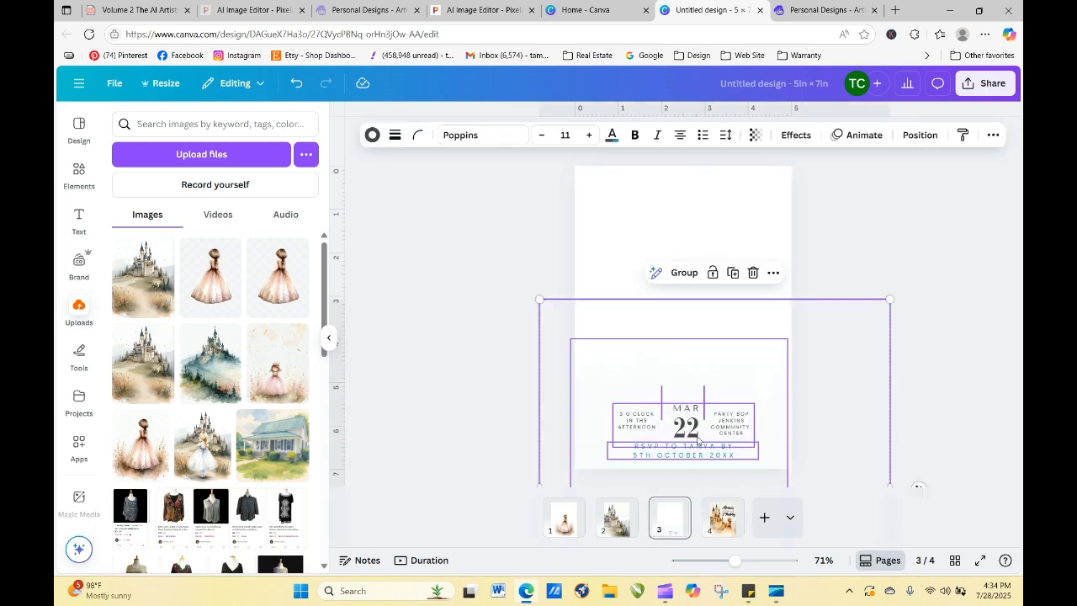
left_click(798, 273)
left_click(724, 439)
left_click(720, 452)
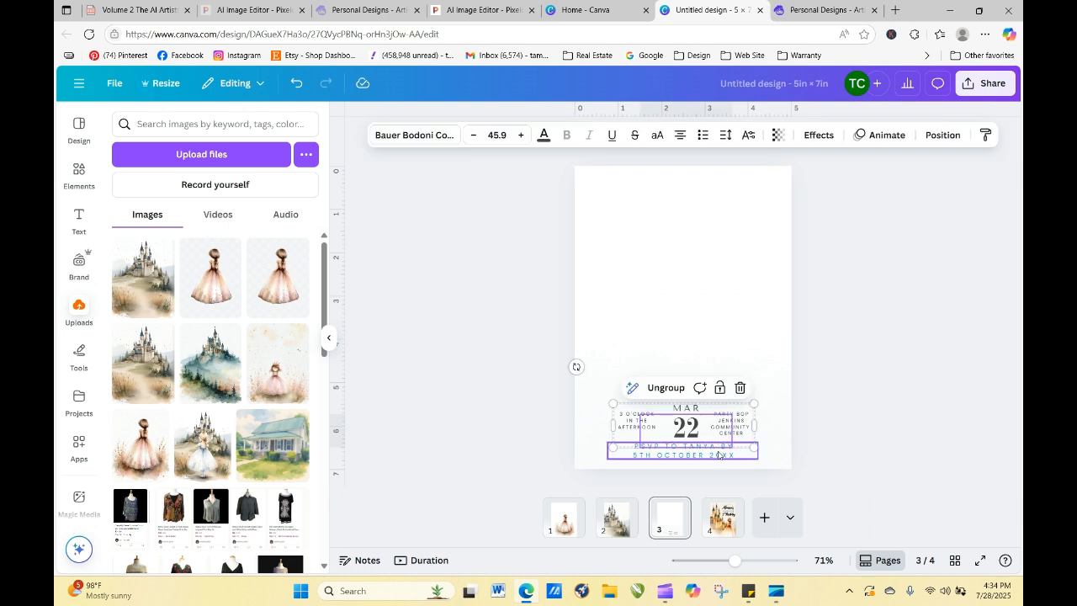
right_click(719, 454)
left_click(682, 454)
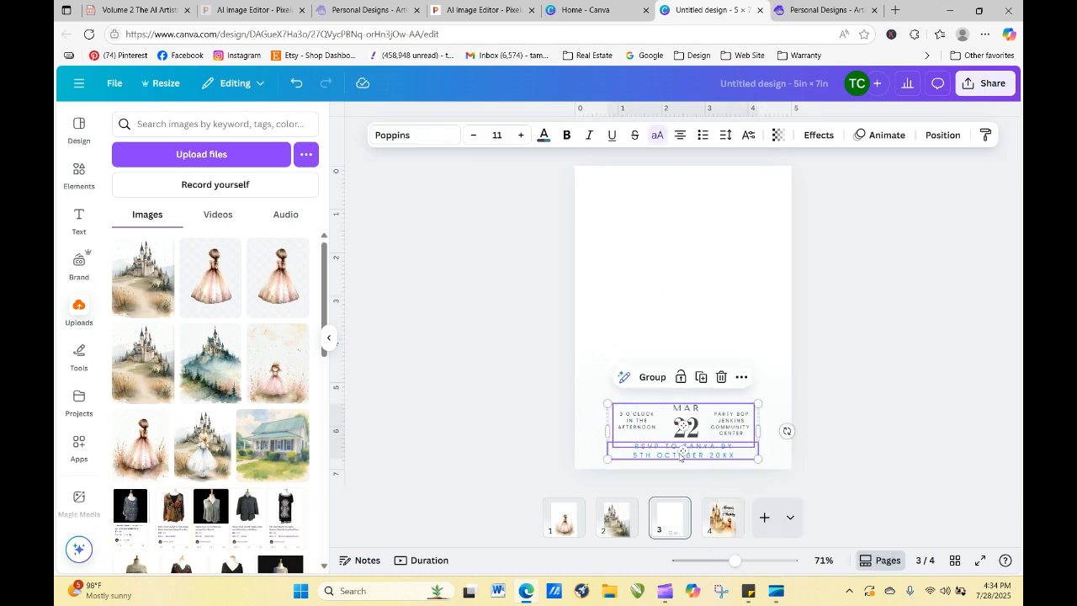
mouse_move(658, 447)
left_mouse_down()
mouse_move(618, 517)
mouse_move(729, 530)
mouse_move(645, 416)
mouse_move(643, 431)
left_mouse_up()
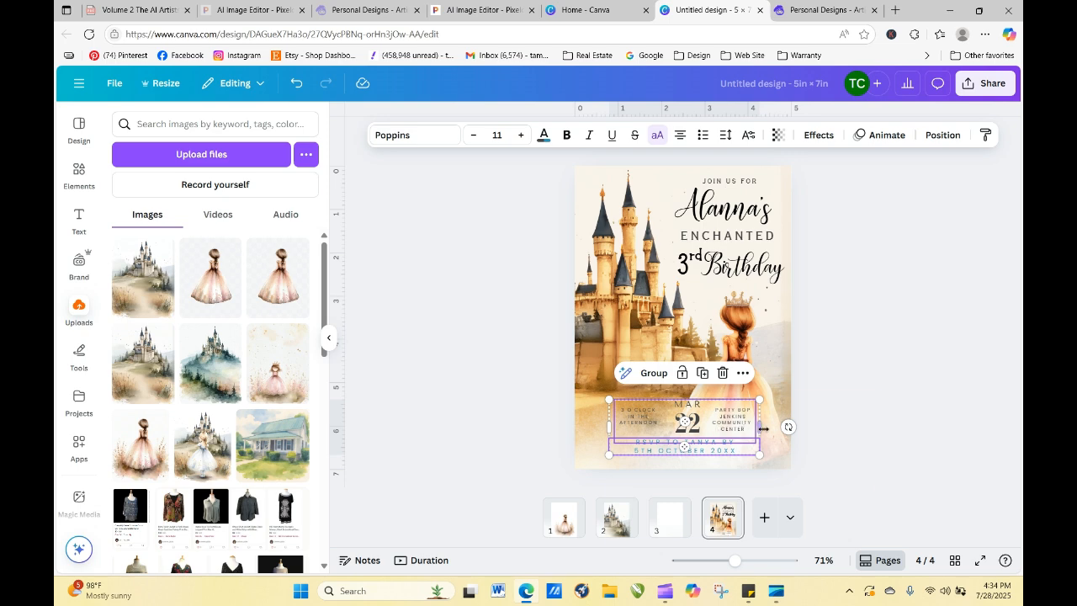
- Shift the mist overlay on the dress left and enlarge it to about 7.5 in wide, covering the page's lower part
left_click_drag(771, 461, 725, 428)
left_click(887, 319)
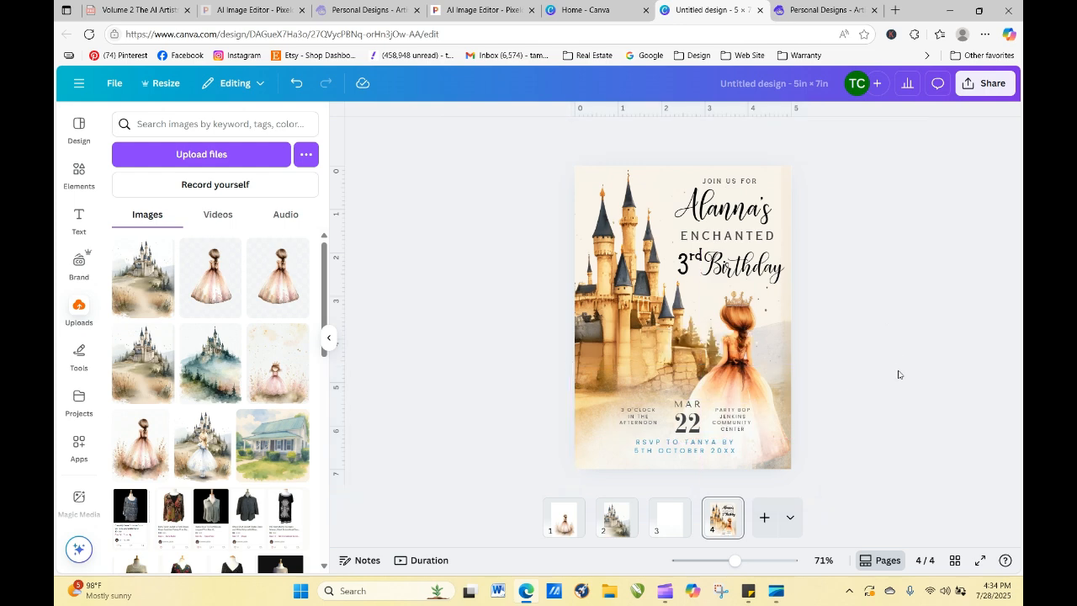
left_click(770, 448)
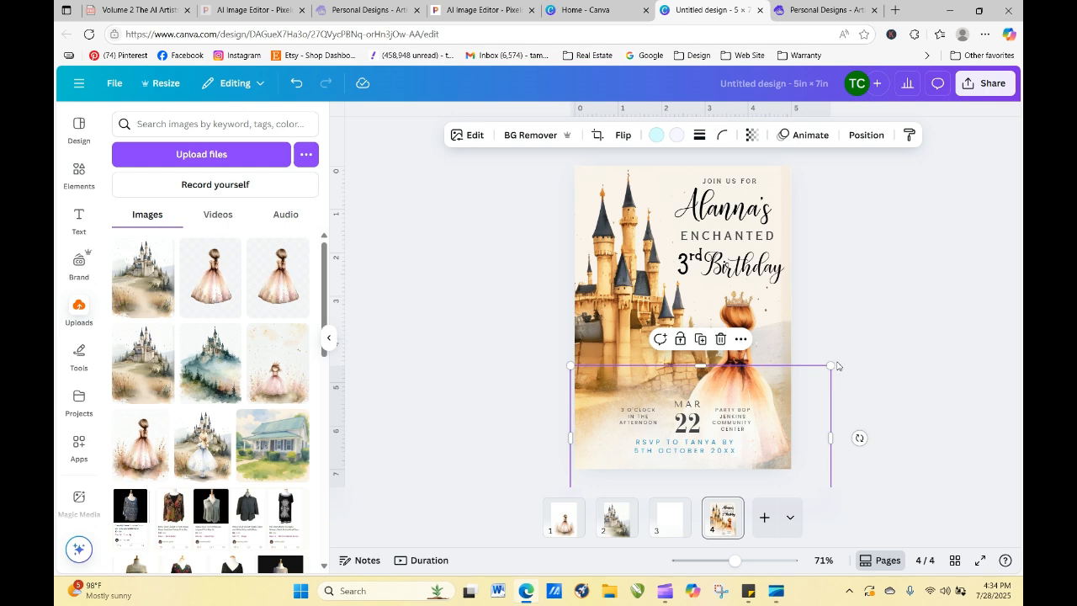
left_click_drag(830, 367, 904, 338)
left_click_drag(766, 418, 756, 431)
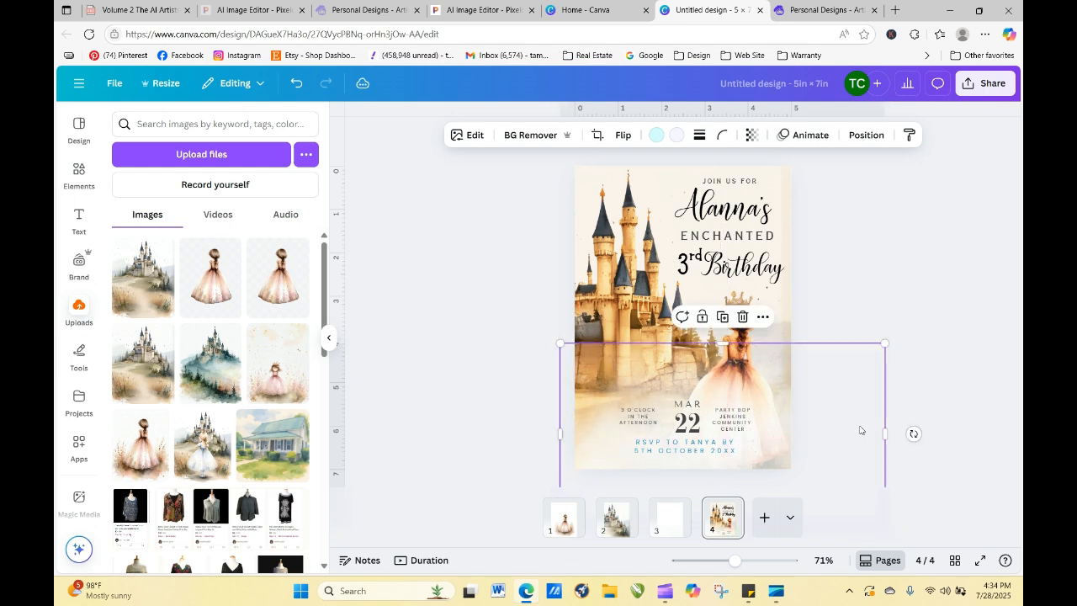
left_click(945, 372)
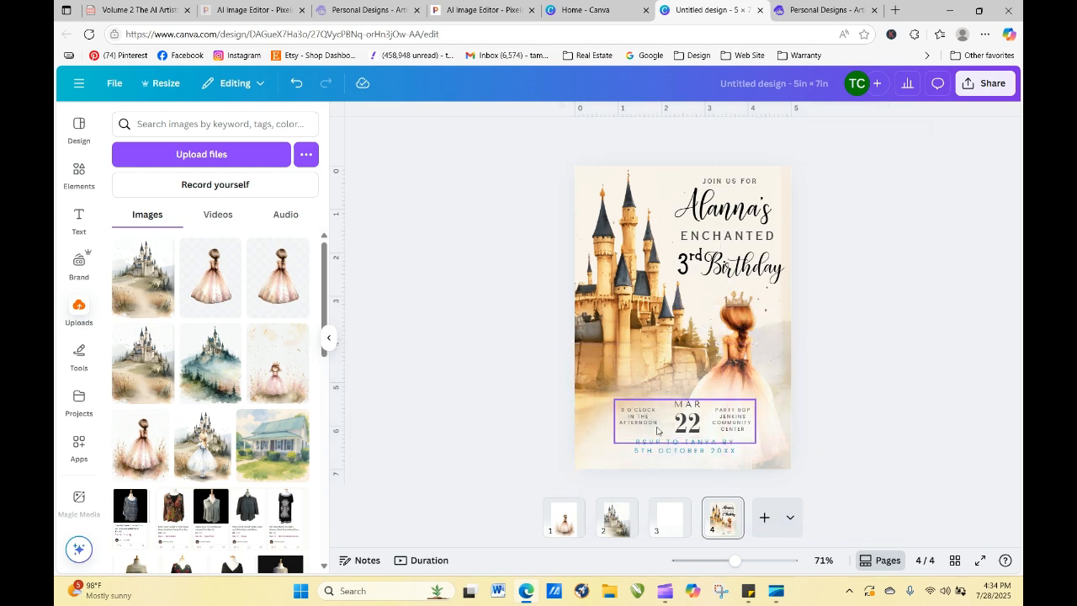
- Try to group the party details with the RSVP text, and nudge the party details slightly down and right
left_click(652, 420)
left_click(683, 450, "shift")
right_click(682, 451)
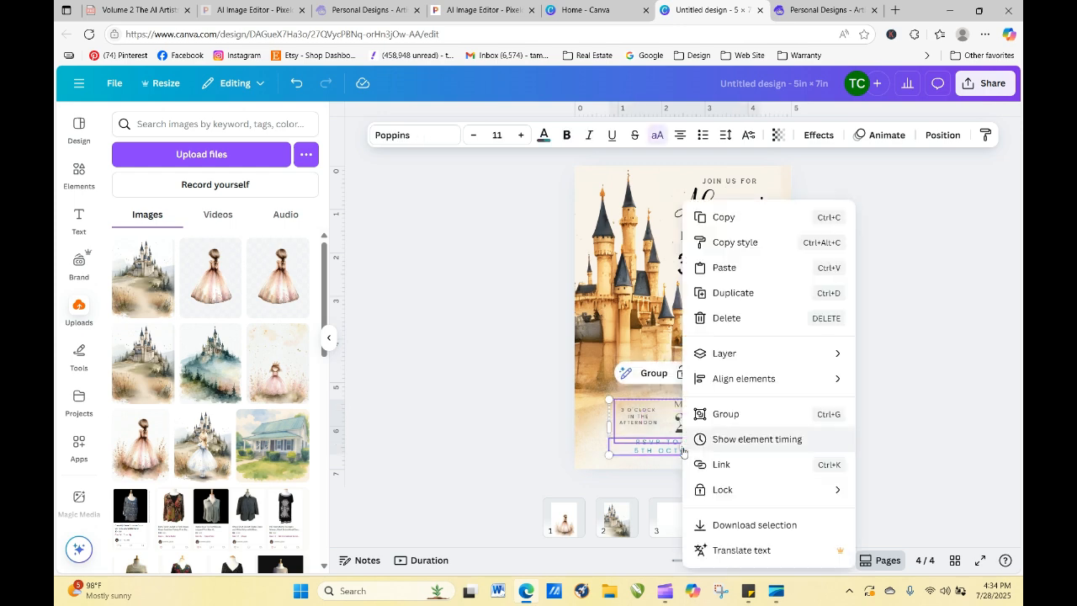
key("Escape")
left_click(654, 372)
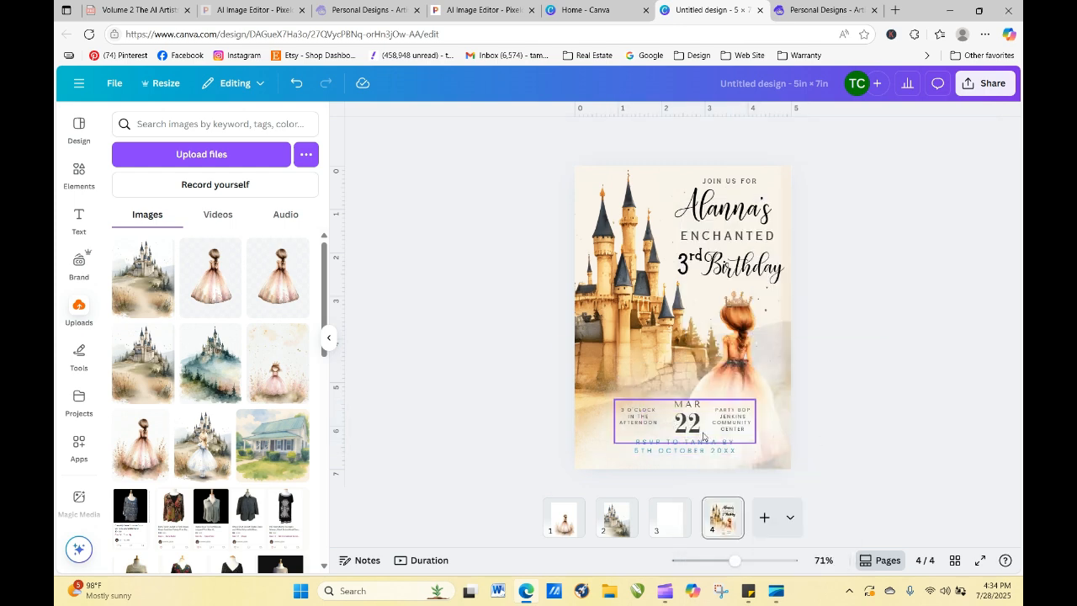
left_click_drag(705, 436, 701, 431)
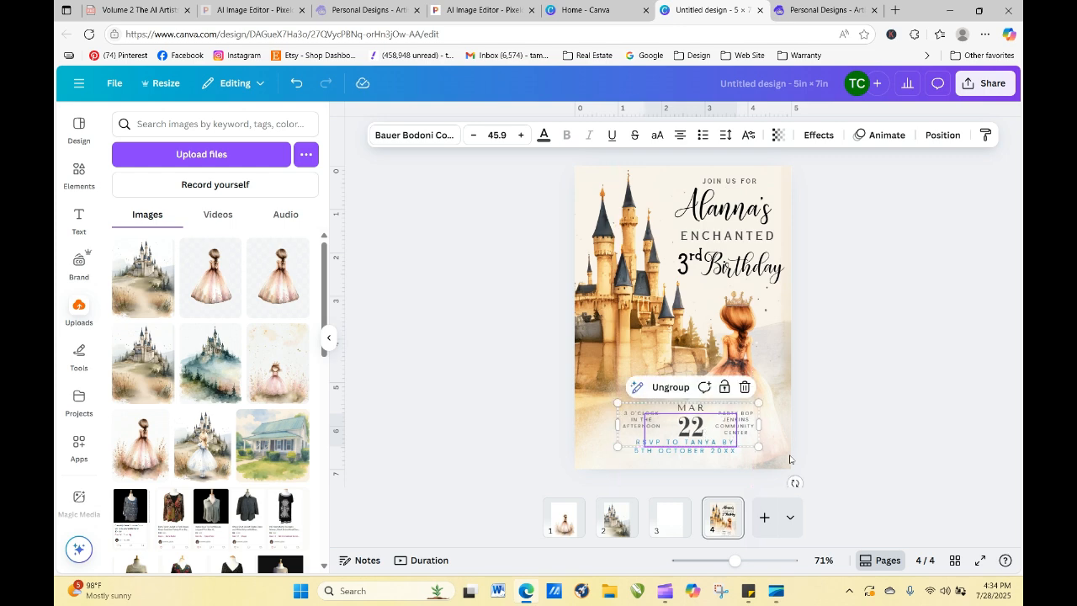
- Group the date, time and venue details with the RSVP text and nudge them together slightly left
left_click(722, 455)
right_click(722, 455)
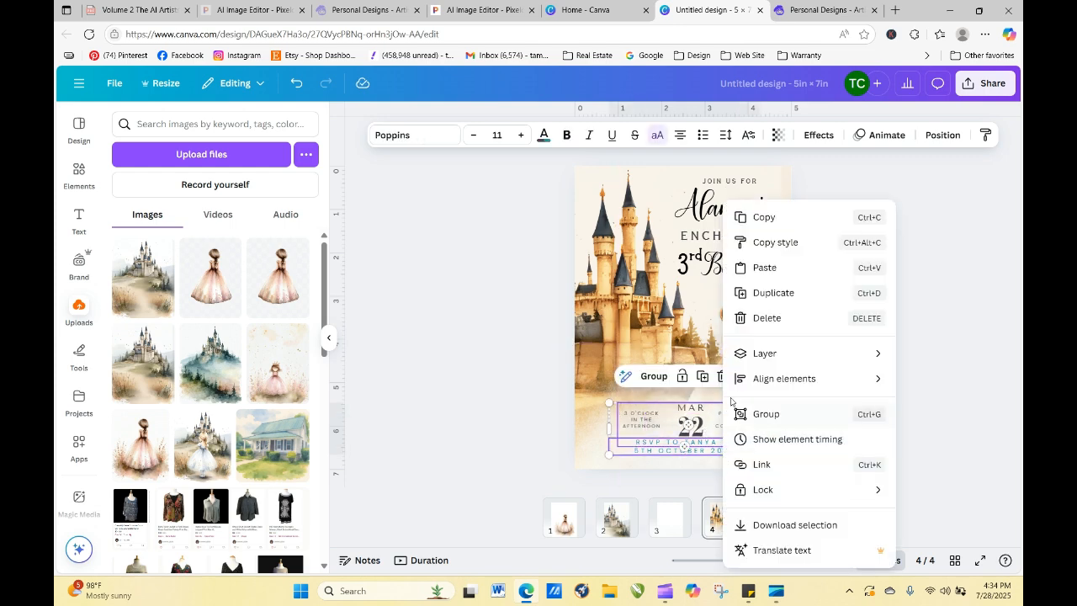
left_click(659, 378)
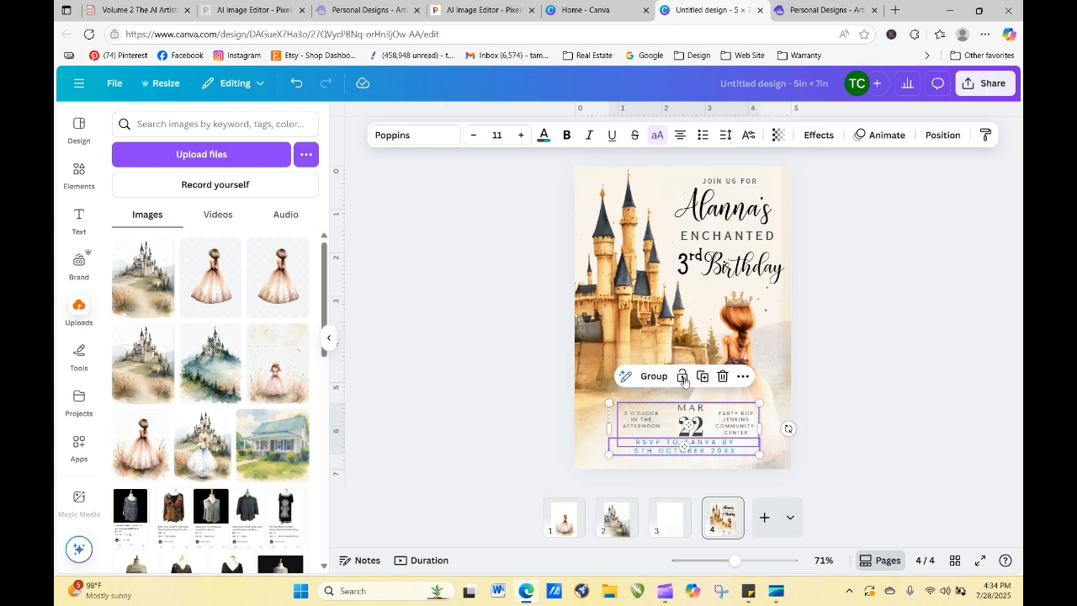
left_click(655, 377)
left_click(851, 443)
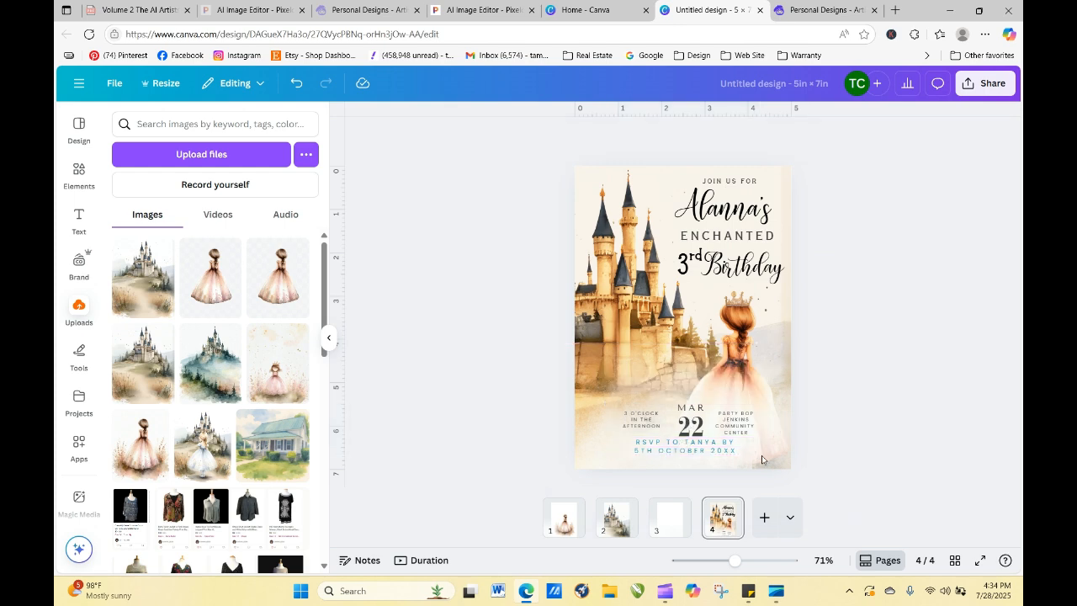
left_click_drag(699, 433, 671, 431)
left_click(822, 430)
left_click(905, 432)
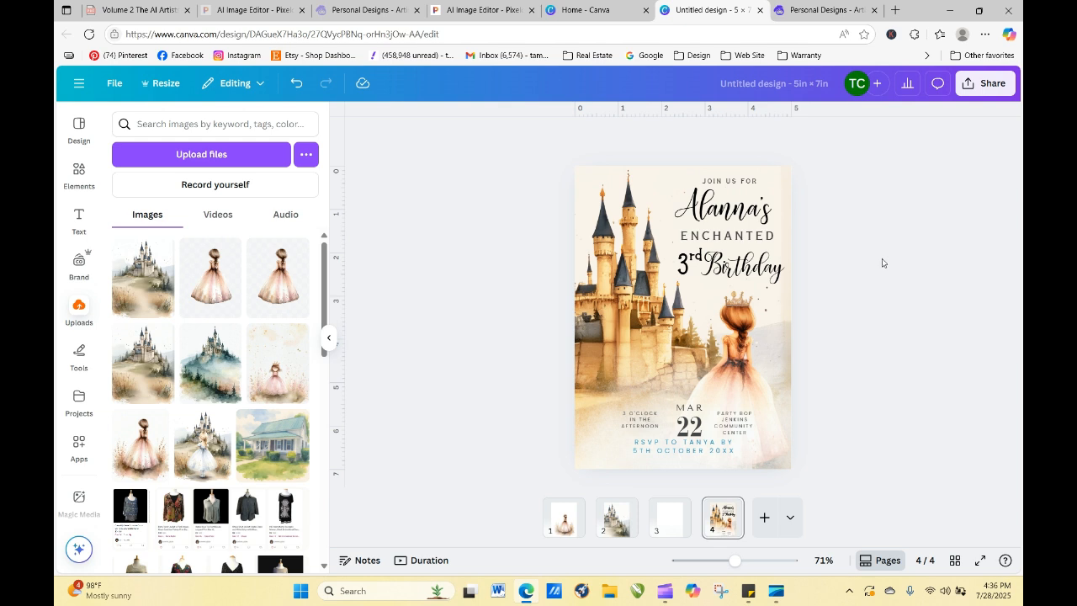
- Stretch the mist overlay upward to about 7.5 x 5.6 in, up to just below "Birthday"
left_click(622, 348)
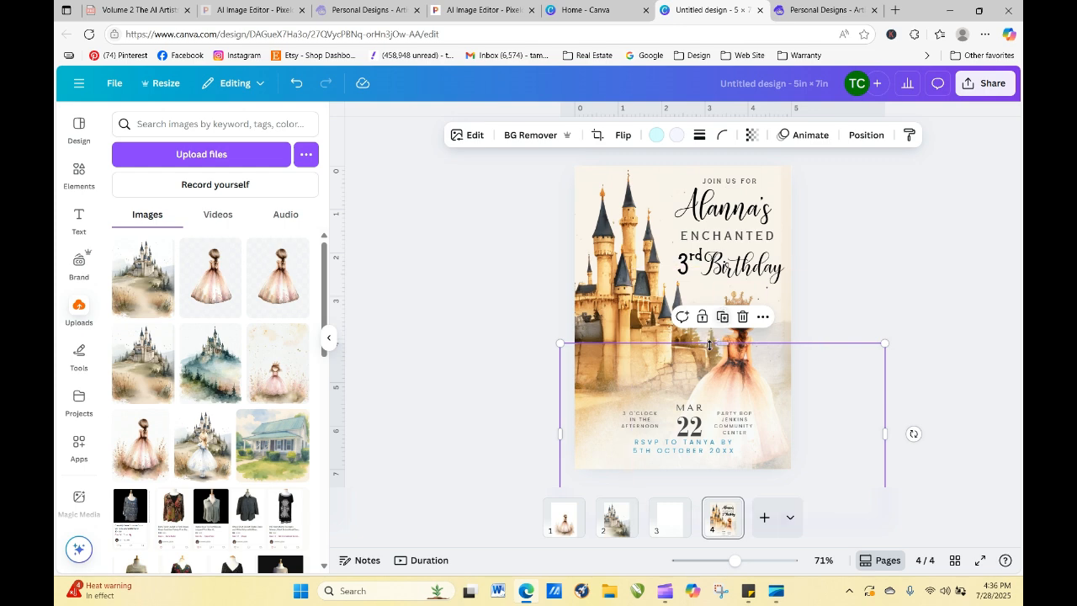
left_click_drag(721, 345, 717, 282)
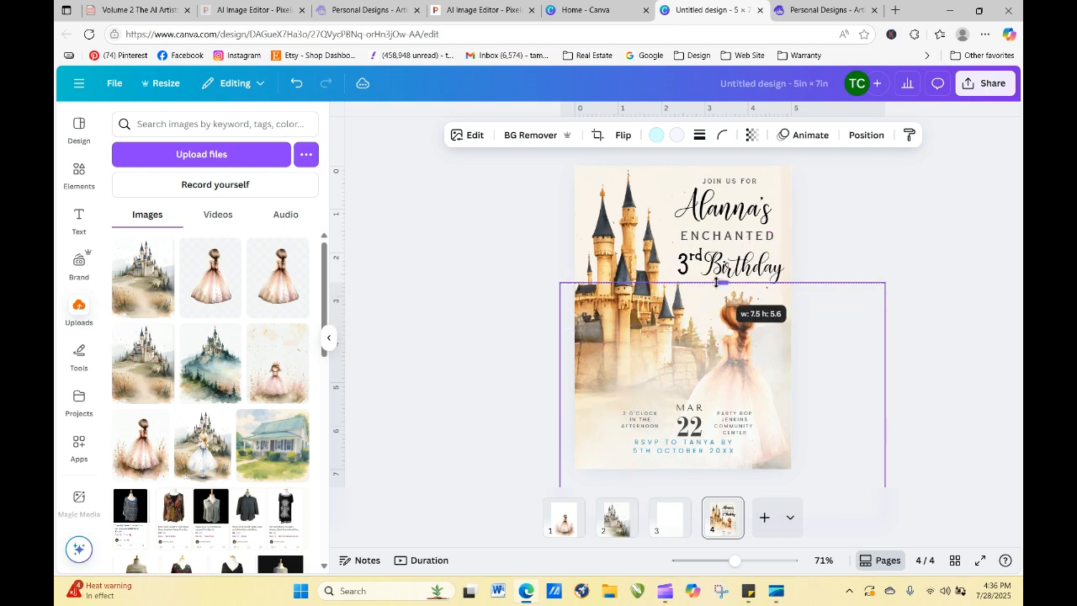
left_click(863, 246)
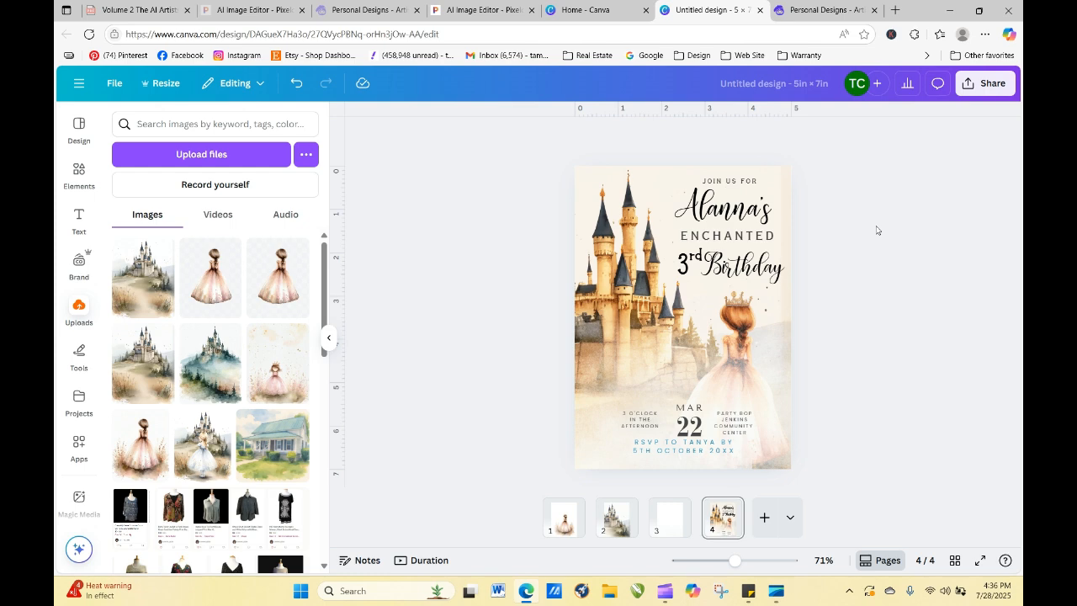
left_click(607, 376)
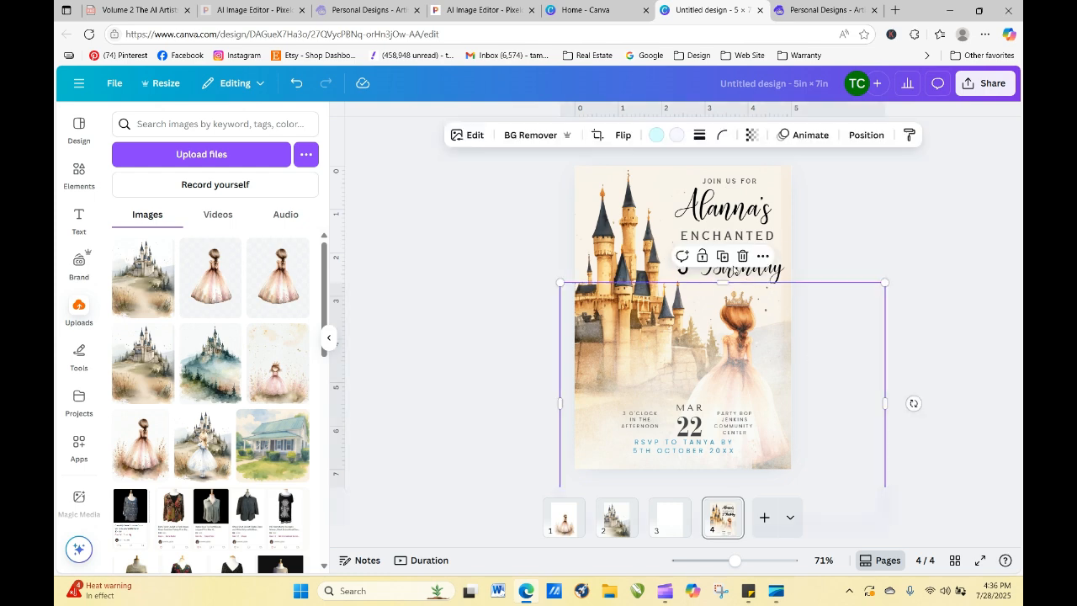
left_click_drag(632, 382, 168, 181)
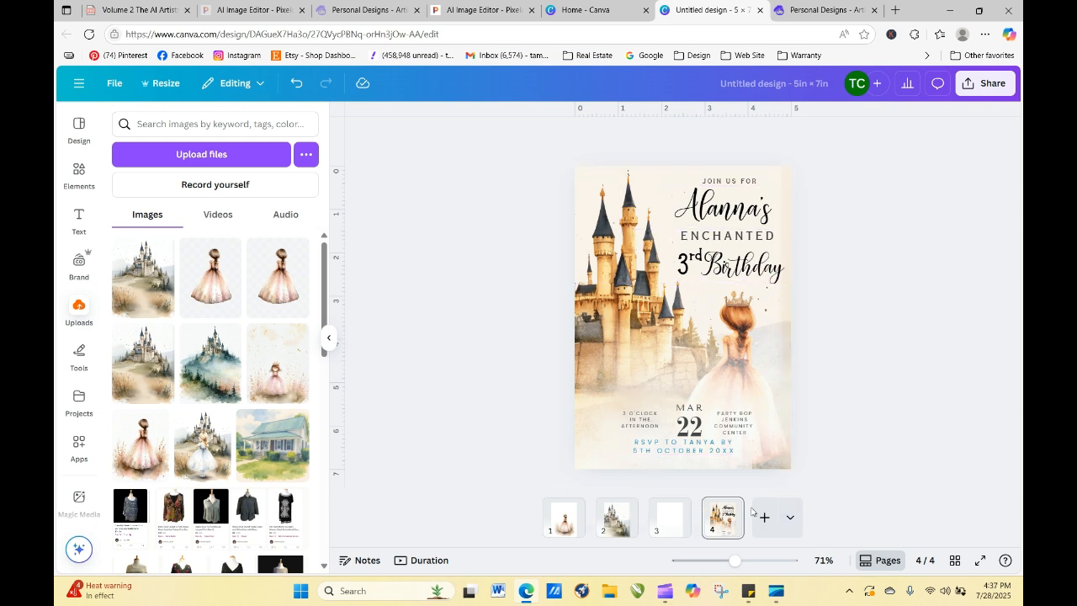
- Duplicate the invitation on page 4 and replace the castle background on the copy with the uploaded blue-green misty castle image
left_click(725, 509)
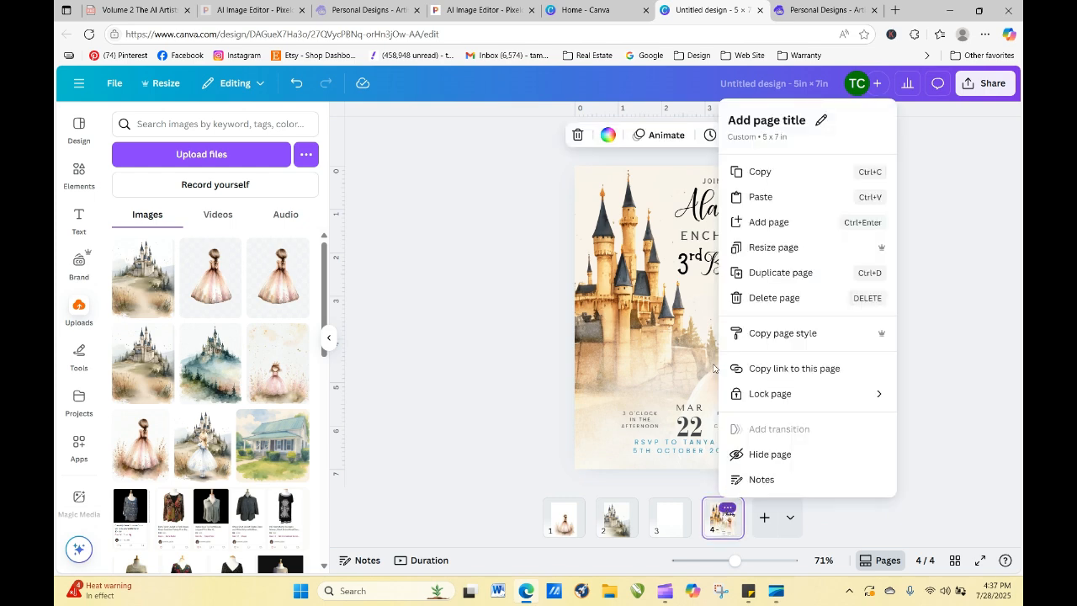
left_click(763, 273)
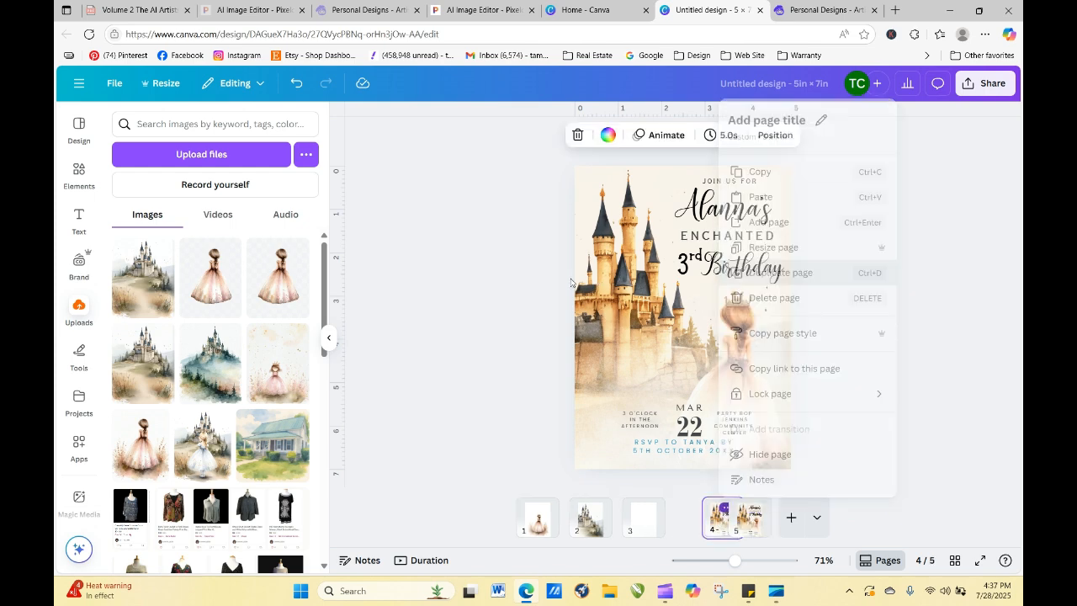
left_click(450, 267)
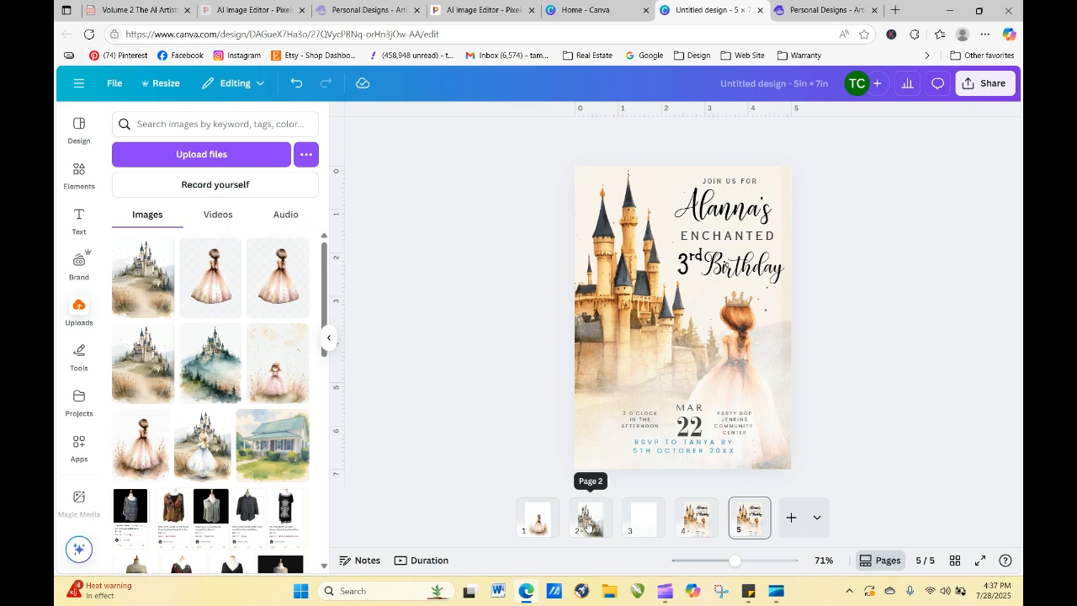
left_click_drag(590, 515, 601, 547)
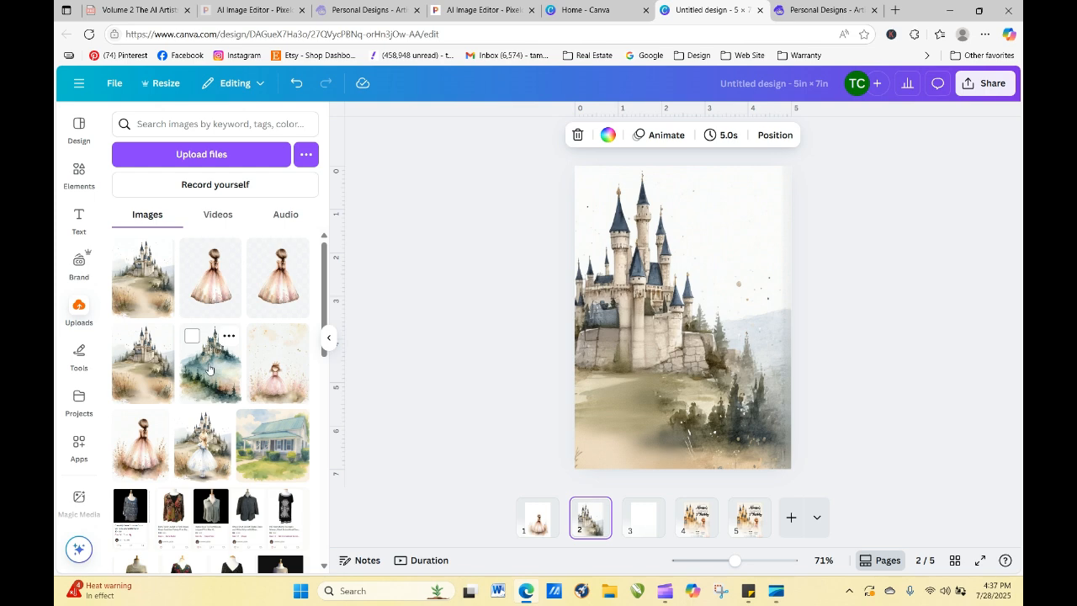
left_click_drag(210, 370, 755, 518)
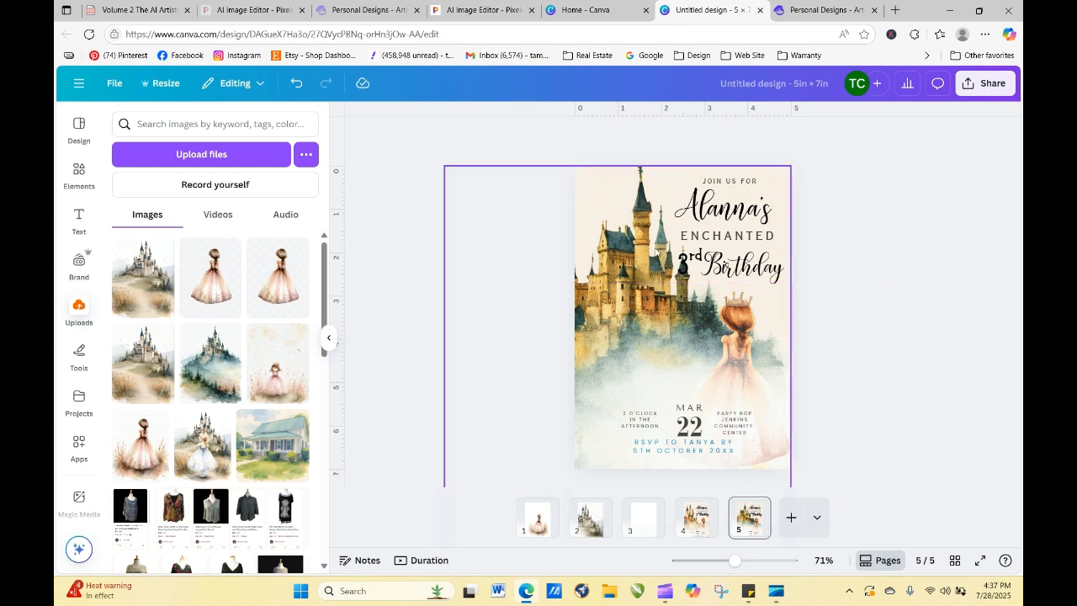
- Shift the new castle background down on page 5 and extend its upper edge back to the top of the page
left_click(623, 270)
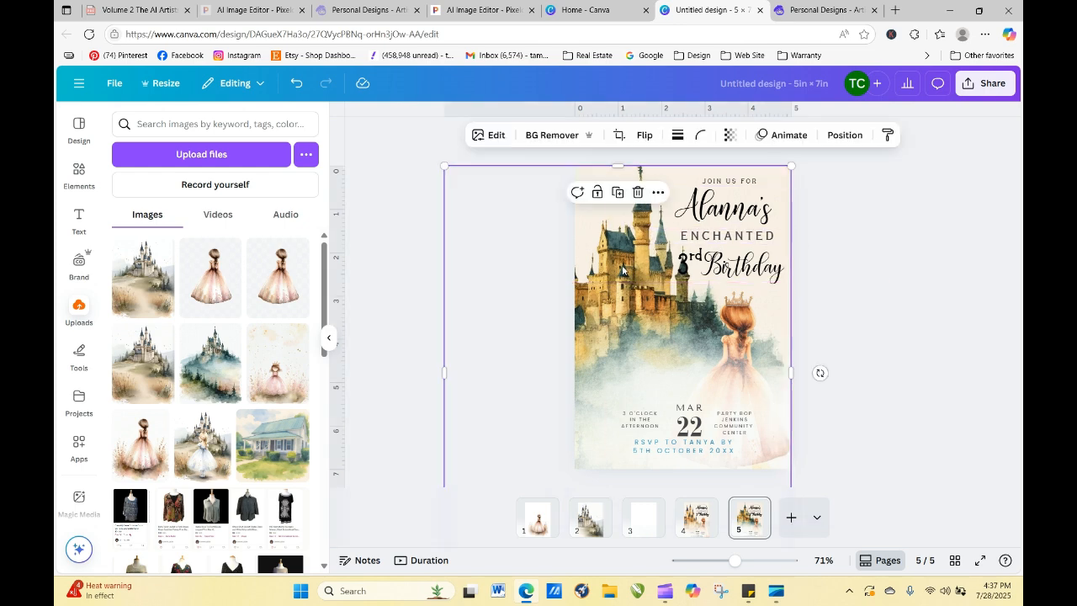
left_click_drag(615, 248, 617, 261)
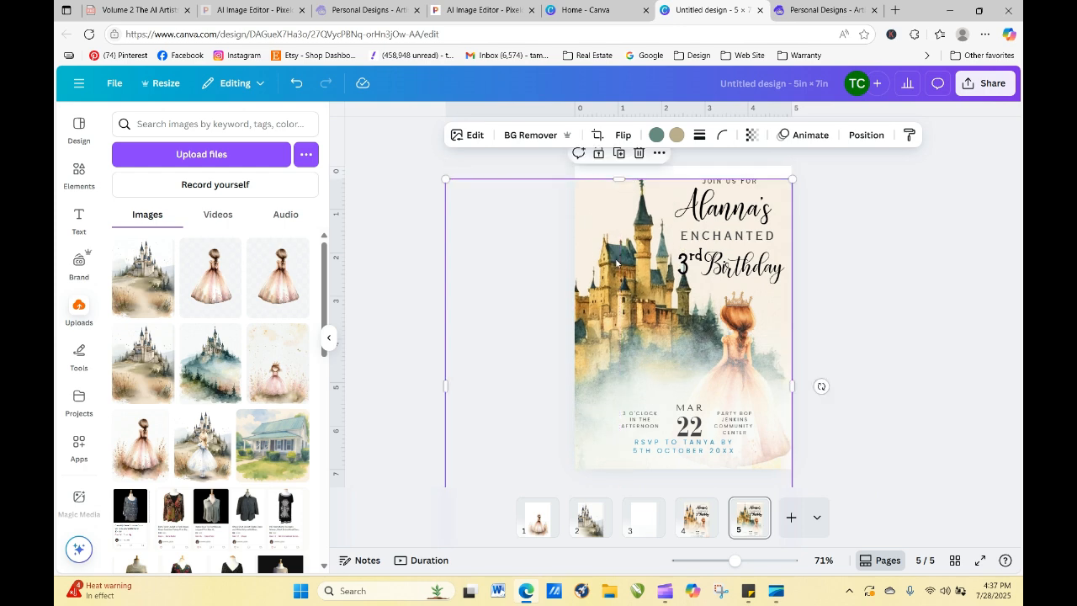
left_click_drag(618, 177, 619, 165)
left_click_drag(628, 258, 627, 275)
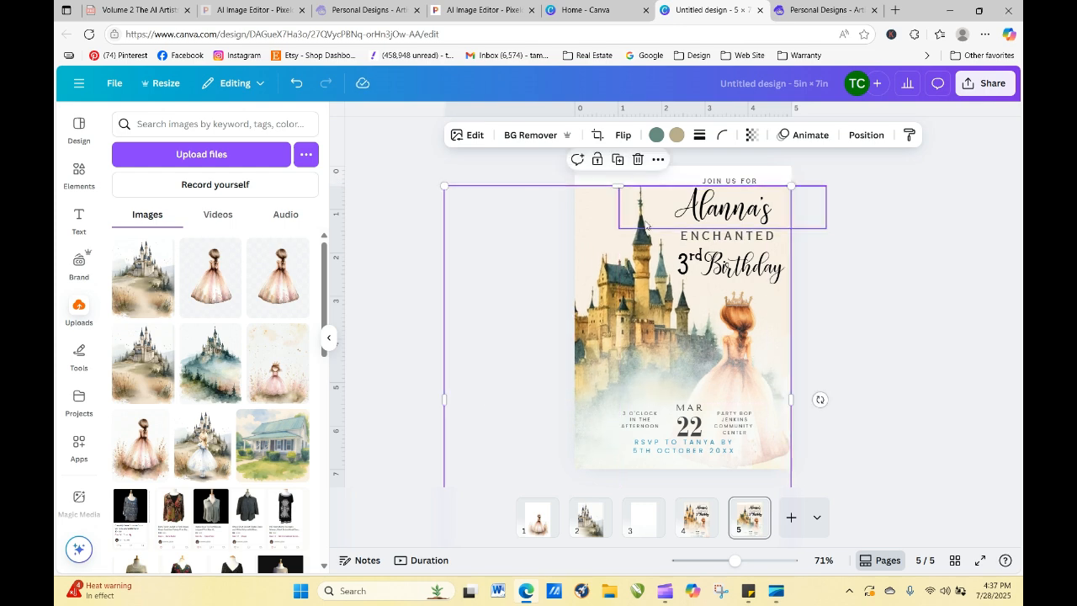
left_click_drag(618, 185, 619, 165)
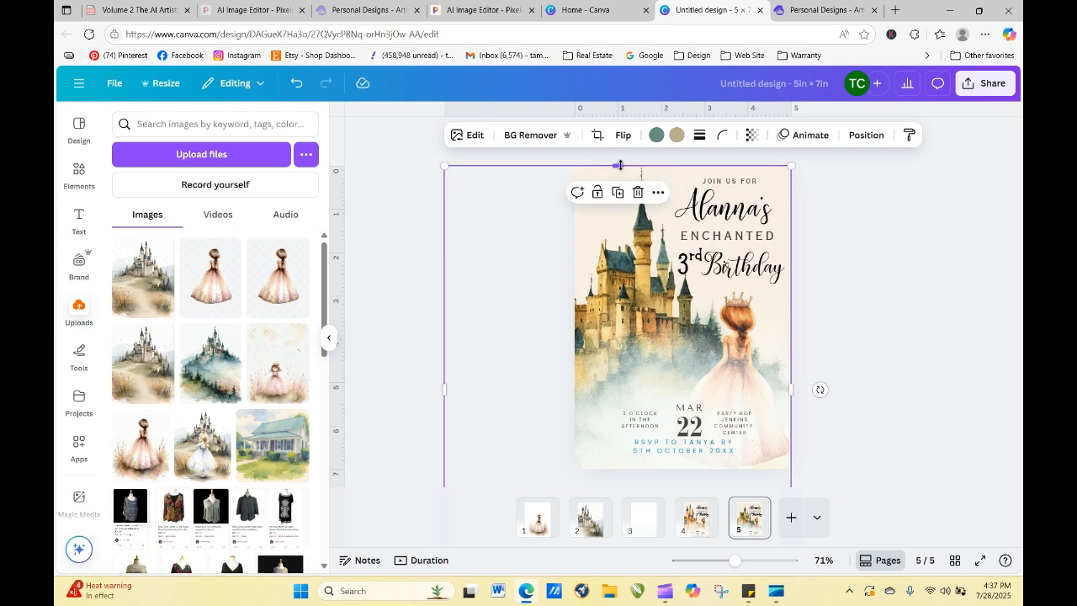
left_click(808, 199)
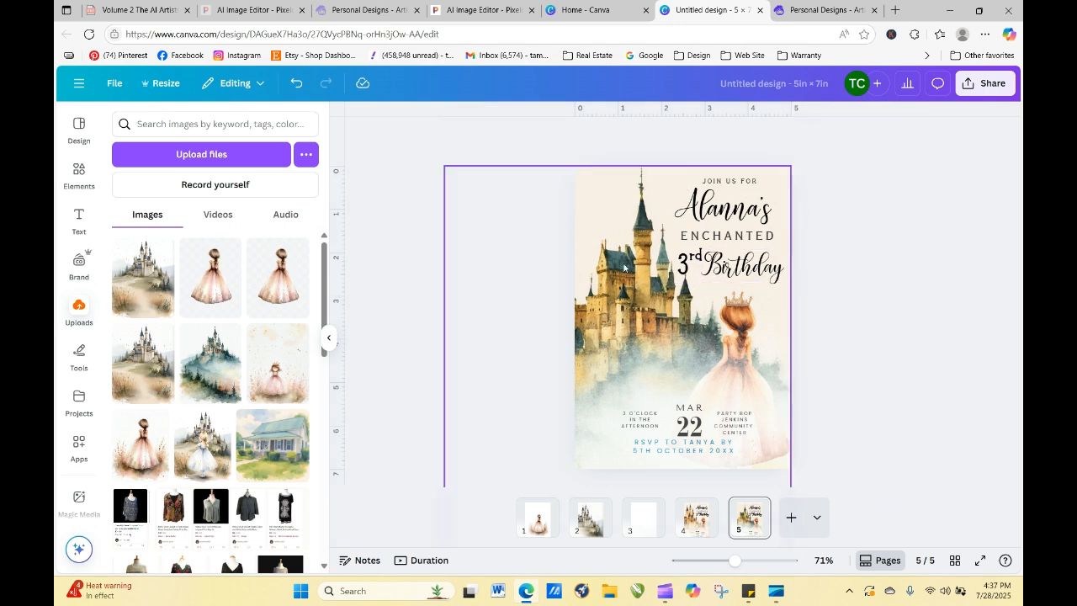
- Enlarge the castle background slightly, lower it a little further, and extend its upper edge to fill the page again
left_click(533, 329)
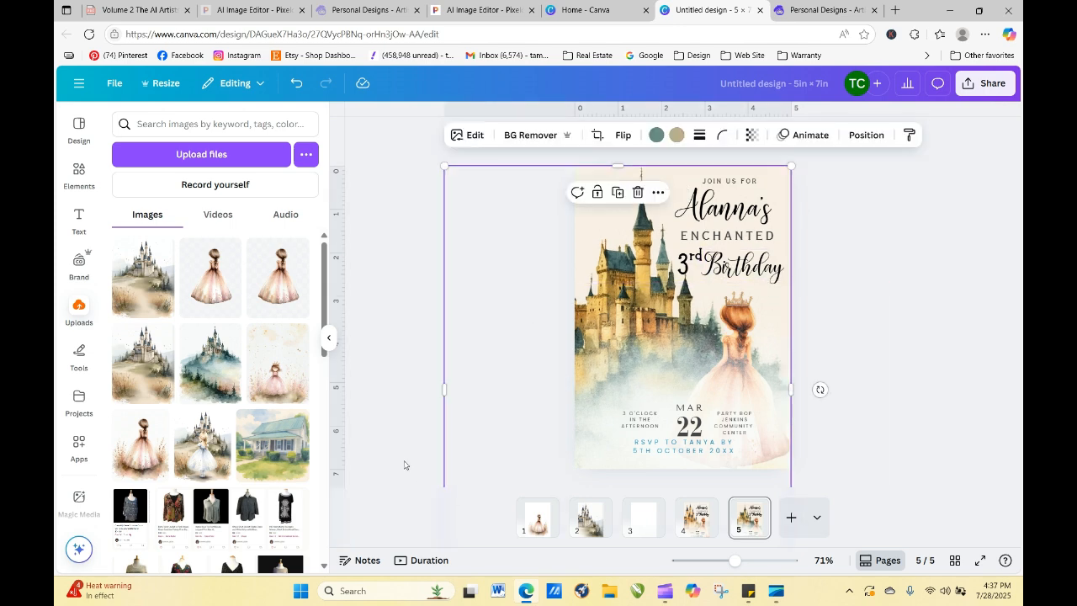
left_click_drag(443, 169, 439, 159)
left_click_drag(615, 282, 615, 298)
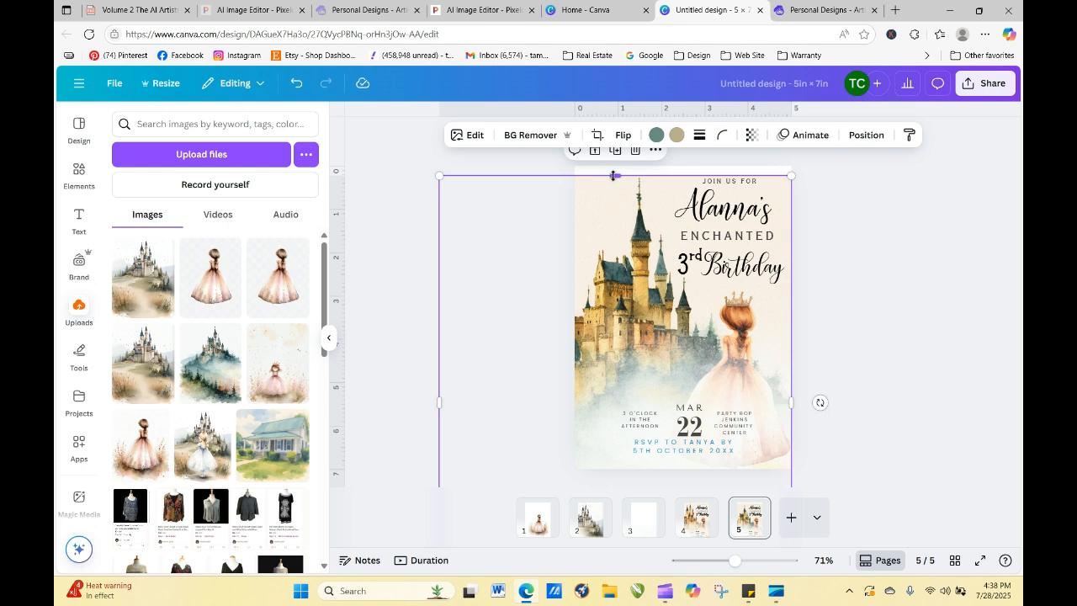
left_click_drag(610, 172, 612, 165)
left_click(866, 260)
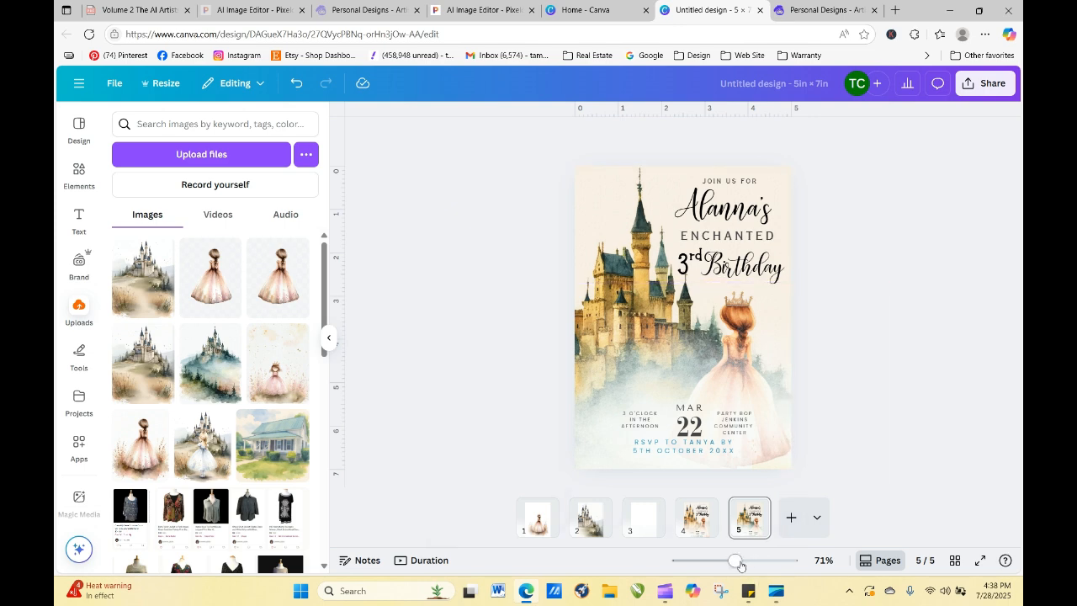
left_click_drag(740, 564, 724, 566)
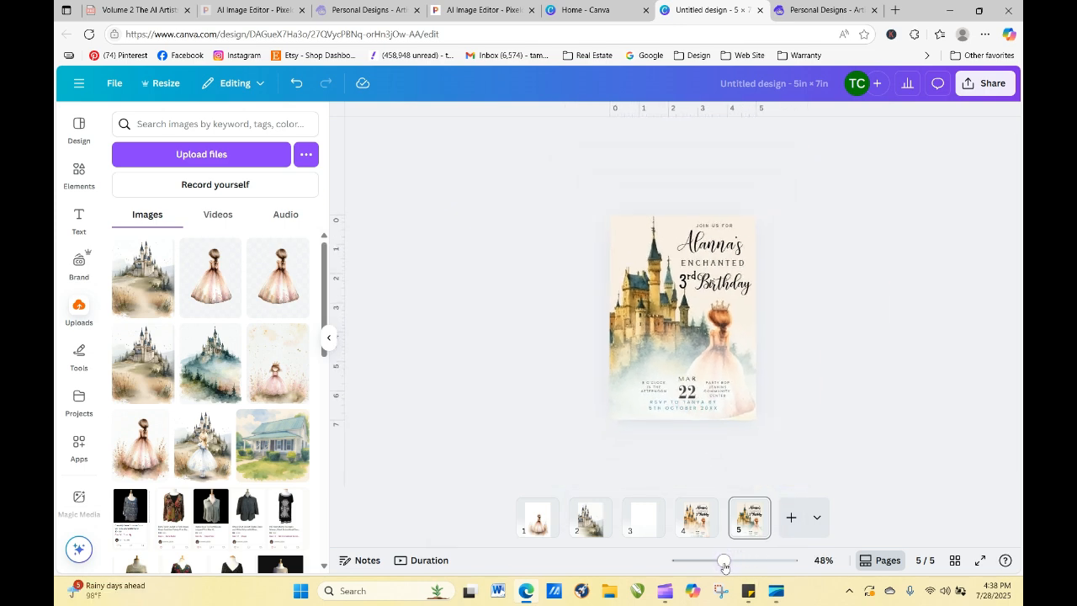
left_click(644, 281)
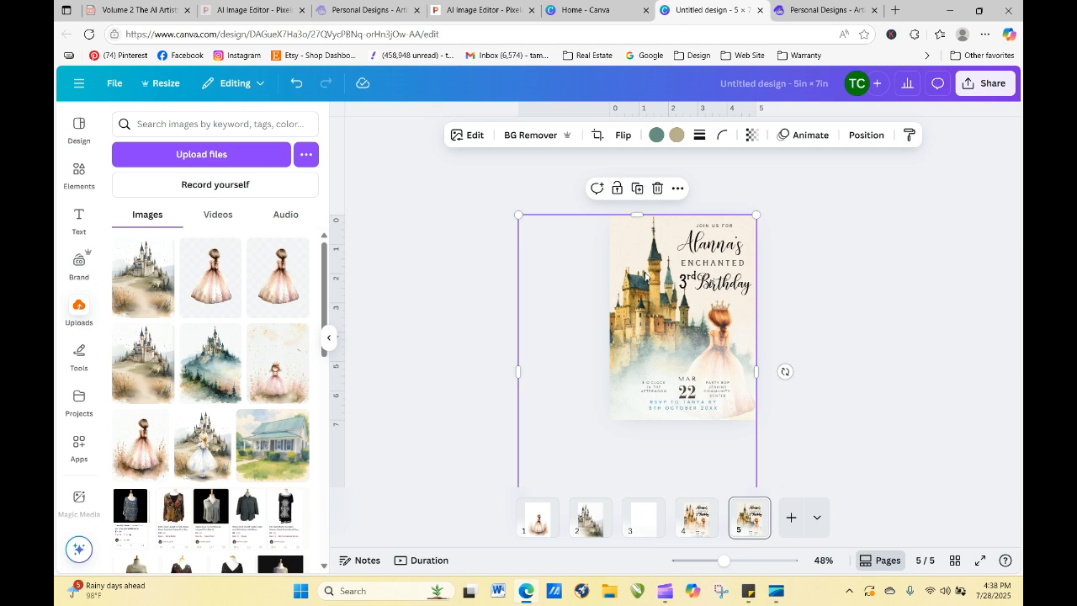
mouse_move(637, 215)
left_mouse_down()
mouse_move(638, 228)
mouse_move(637, 215)
left_mouse_up()
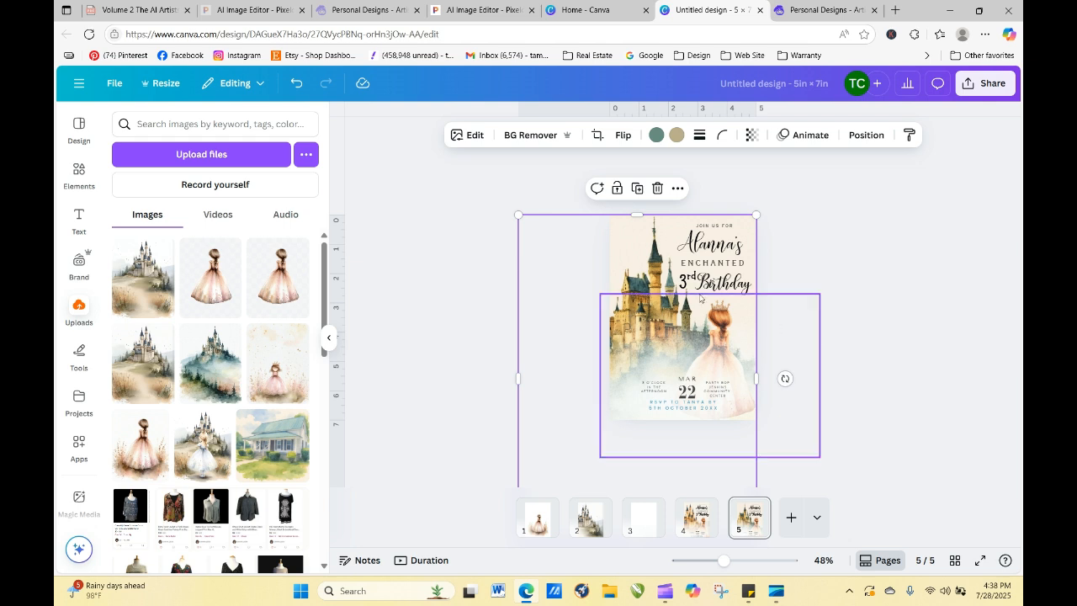
left_click(809, 312)
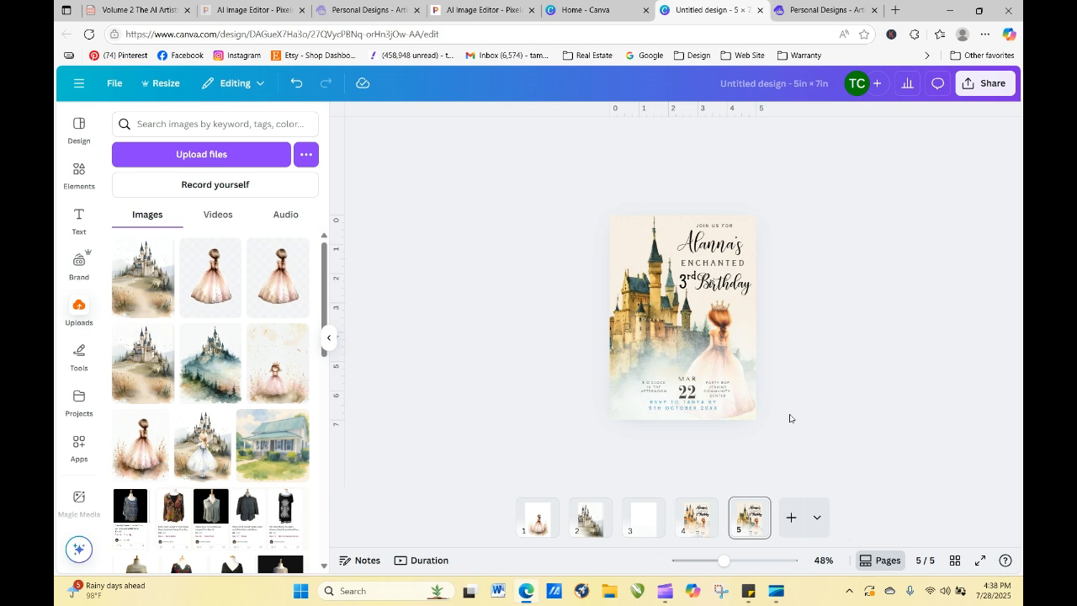
- Compare the invitation on page 4 with the misty castle version on page 5 and check its "3rd" text
left_click(701, 523)
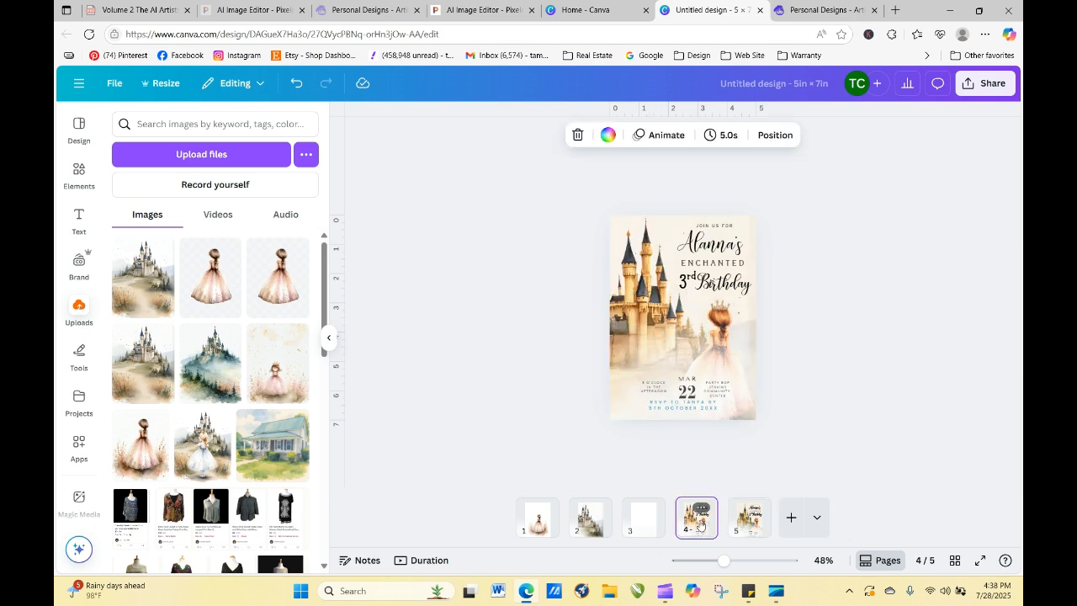
left_click(750, 516)
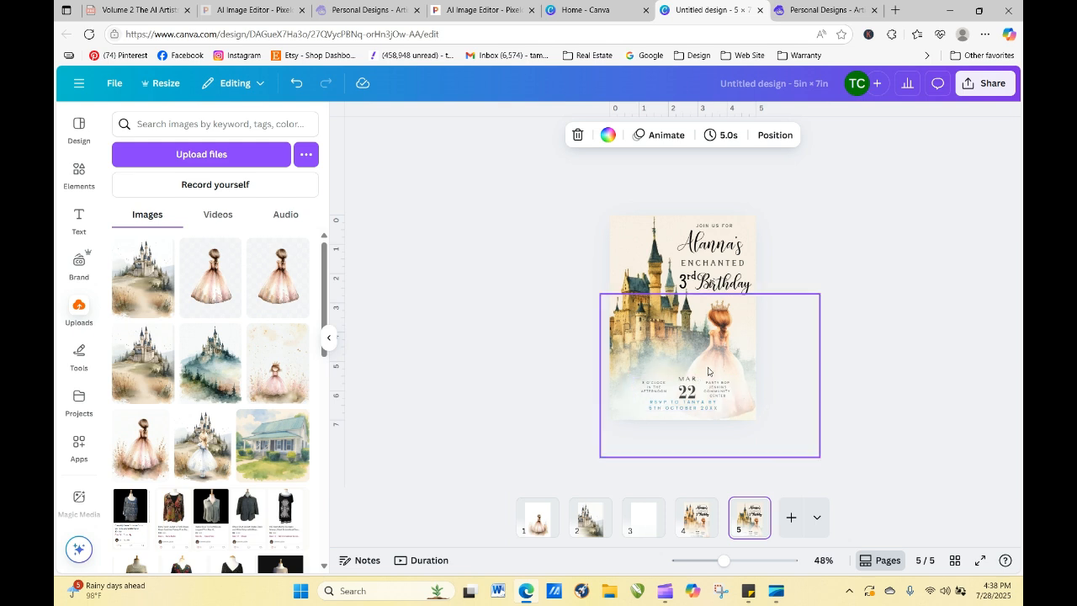
left_click(851, 341)
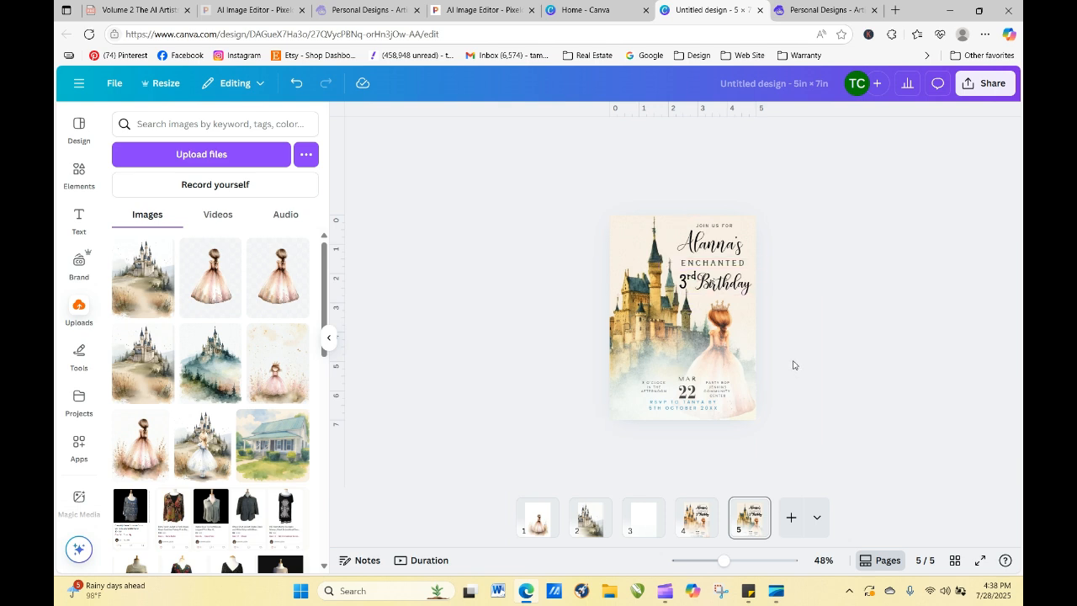
double_click(683, 284)
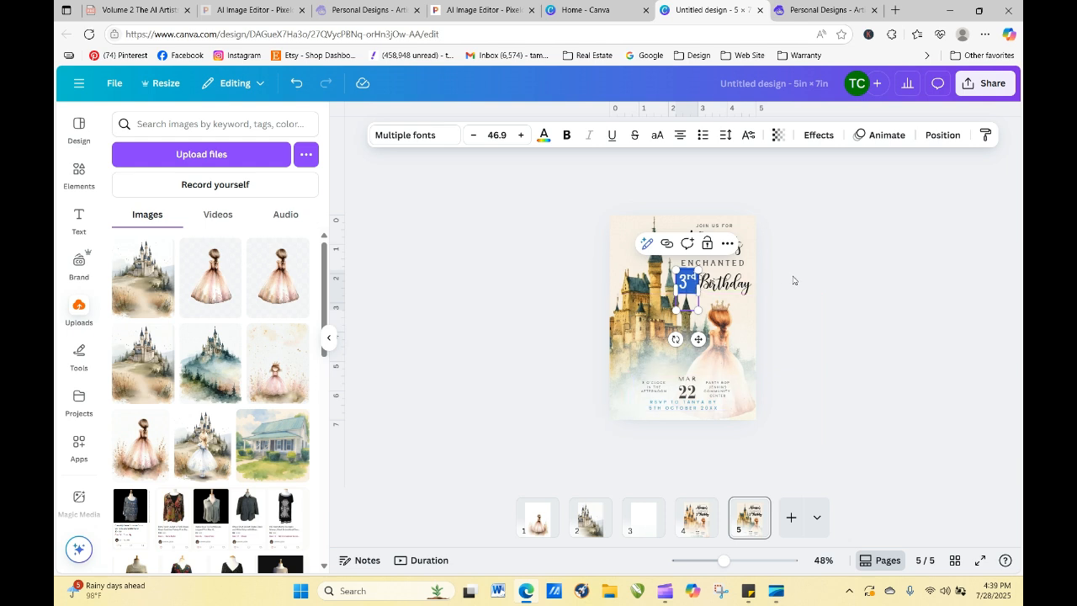
left_click(759, 278)
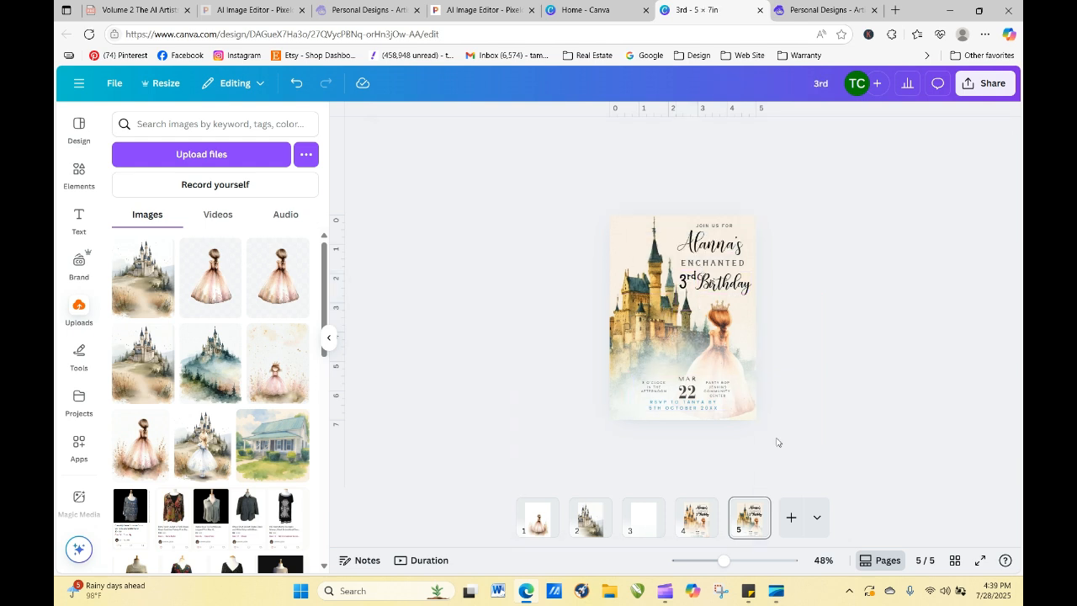
- Duplicate the misty castle invitation on page 5 as another version
left_click(754, 508)
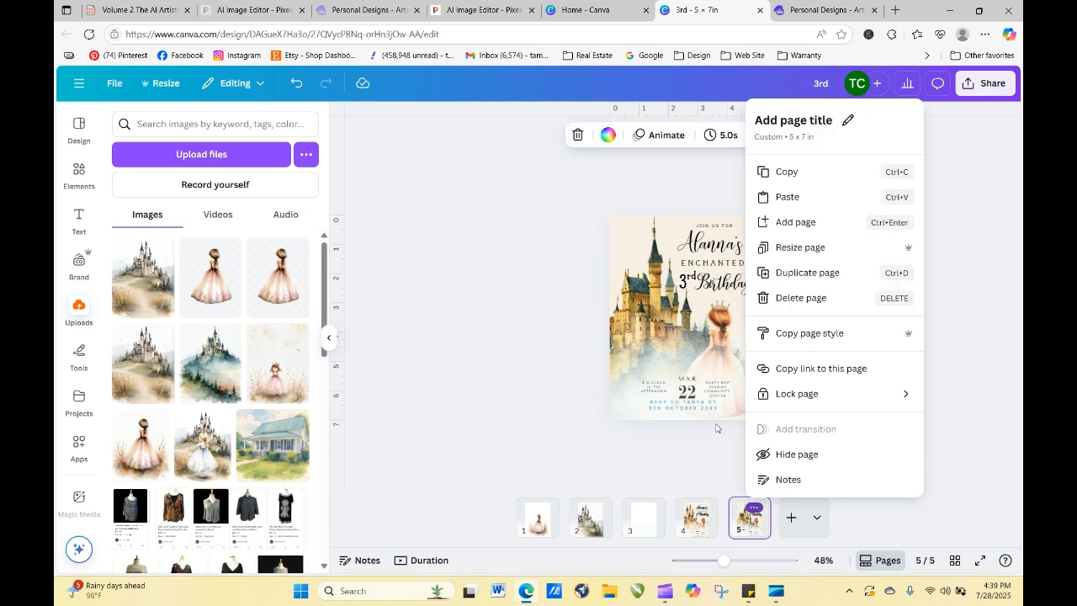
left_click(788, 273)
left_click(445, 354)
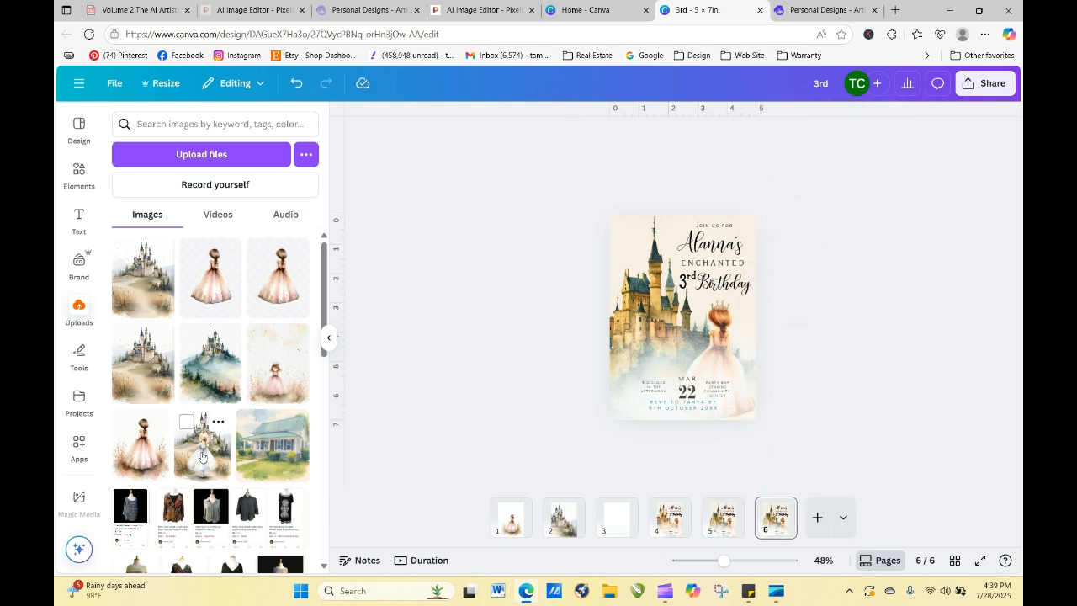
left_click(160, 160)
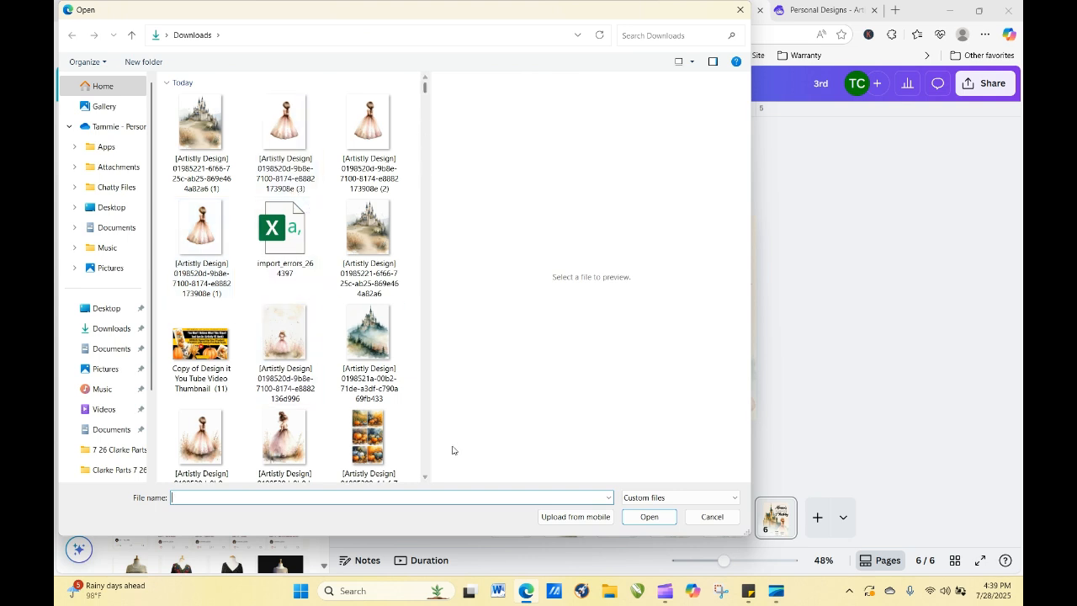
scroll(424, 478, "down", 5)
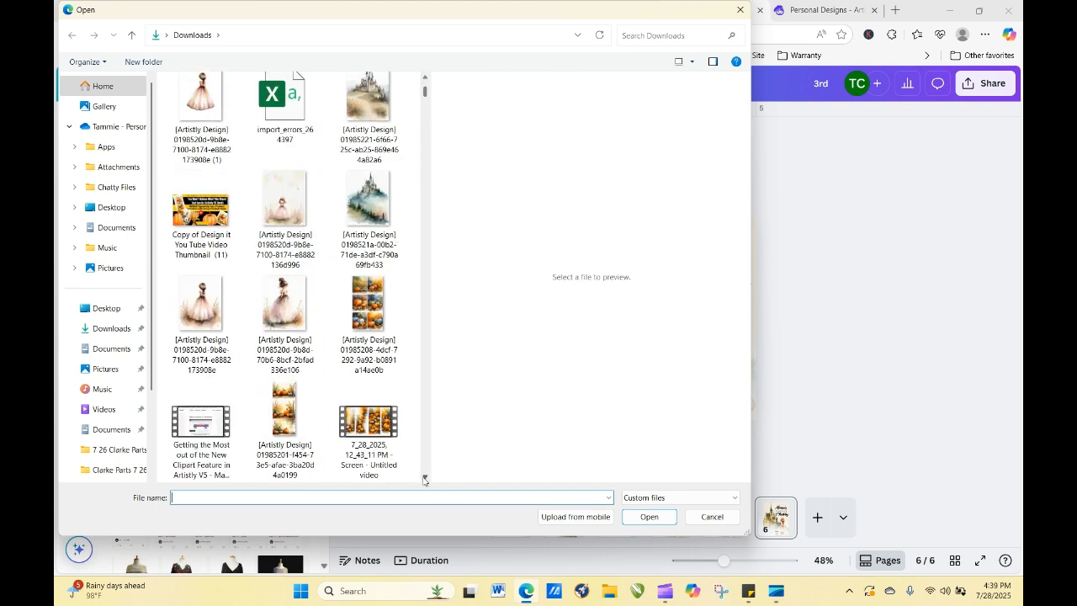
scroll(424, 478, "down", 8)
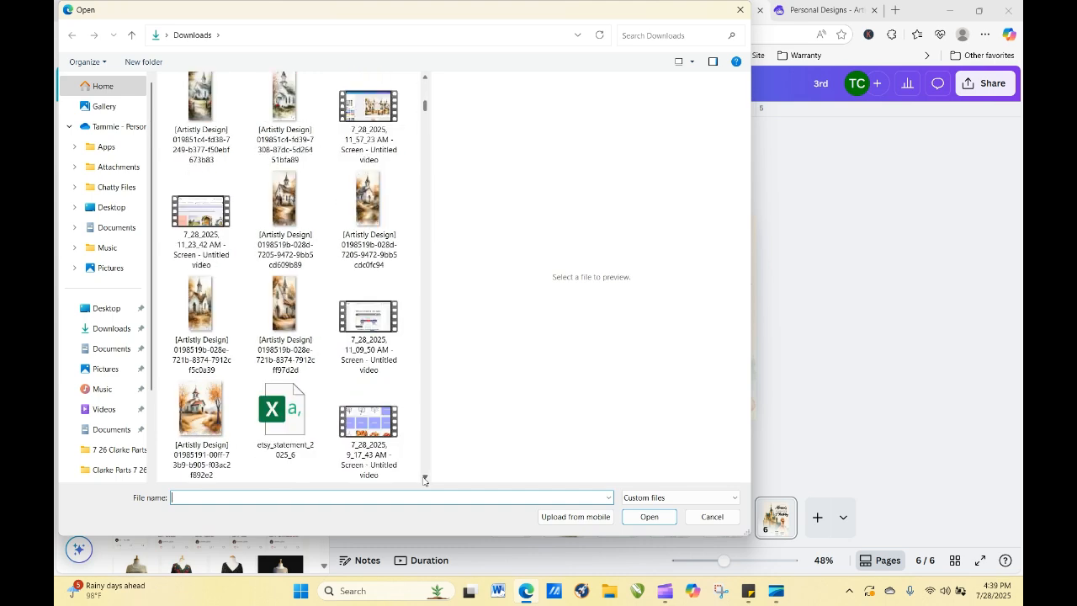
scroll(424, 478, "down", 8)
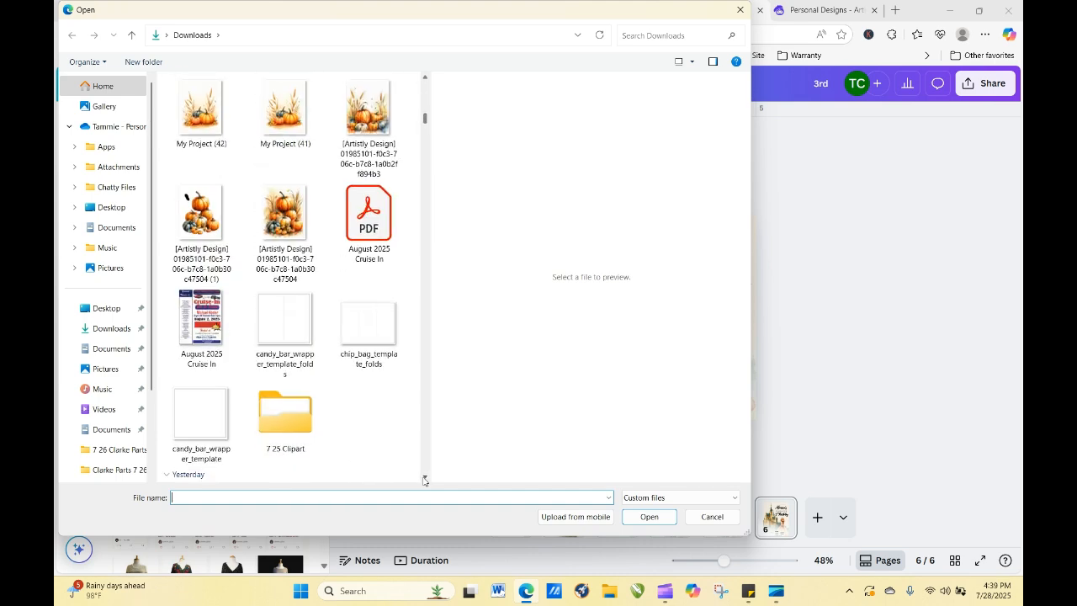
scroll(424, 478, "down", 8)
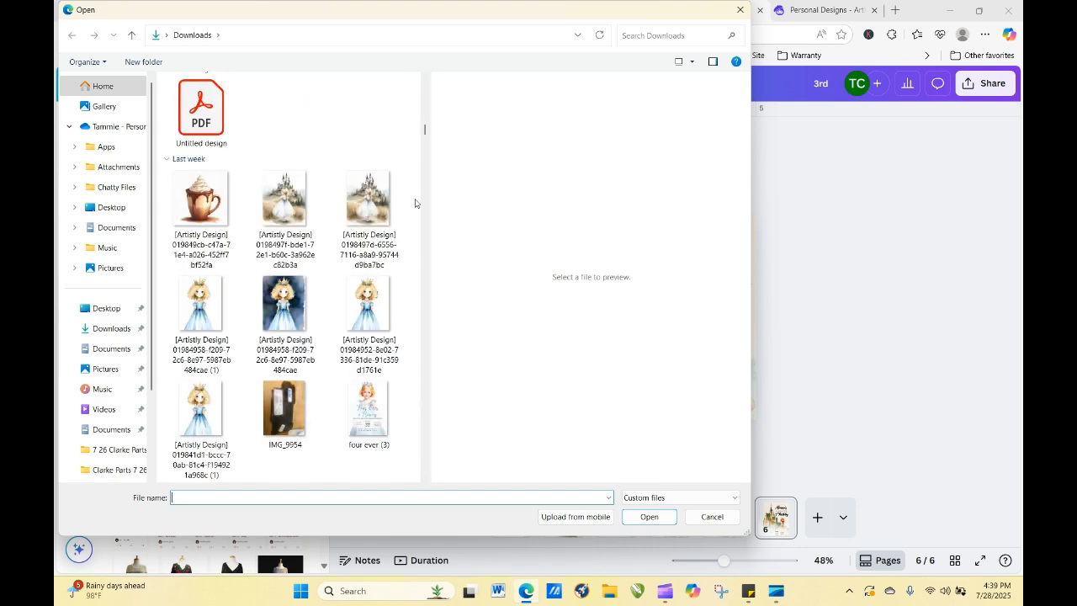
left_click(739, 9)
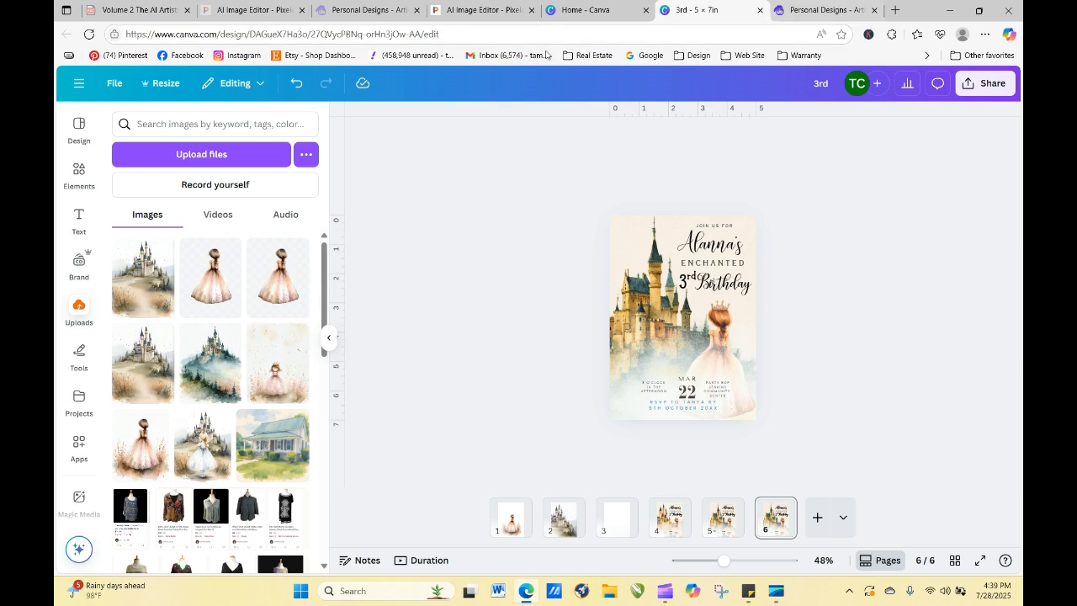
- Switch to Pixelcut, leave the upscaled castle image, and open the Background Remover tool
left_click(476, 10)
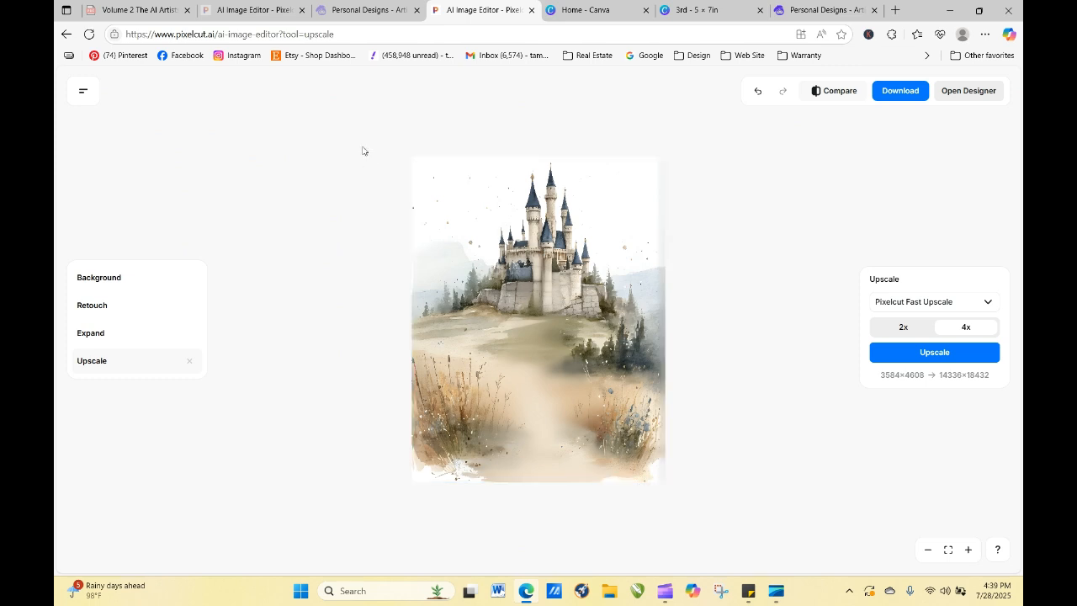
left_click(66, 33)
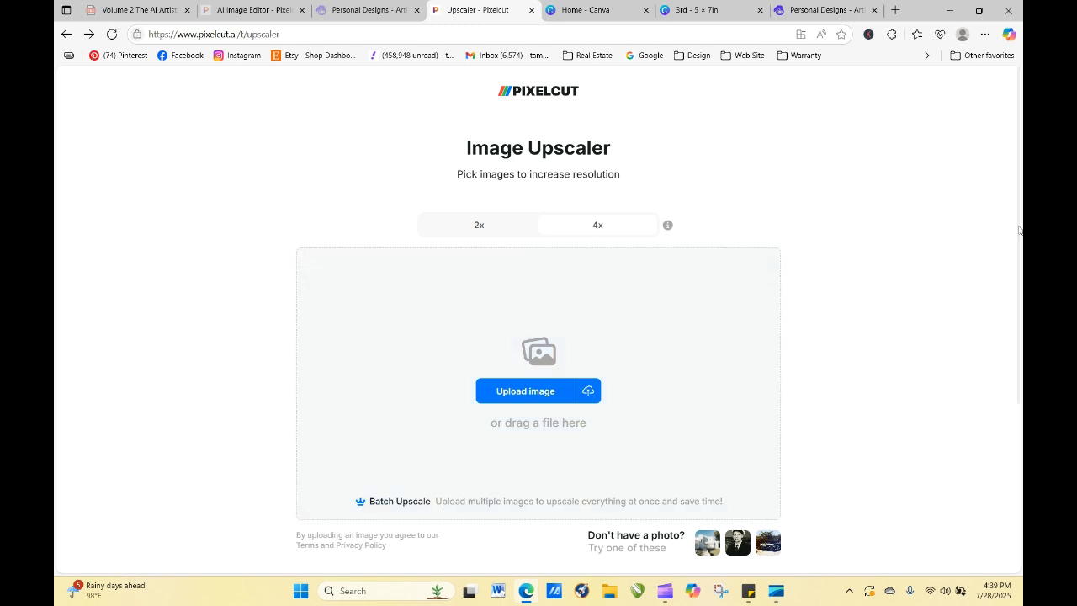
scroll(1019, 230, "down", 3)
left_click(362, 443)
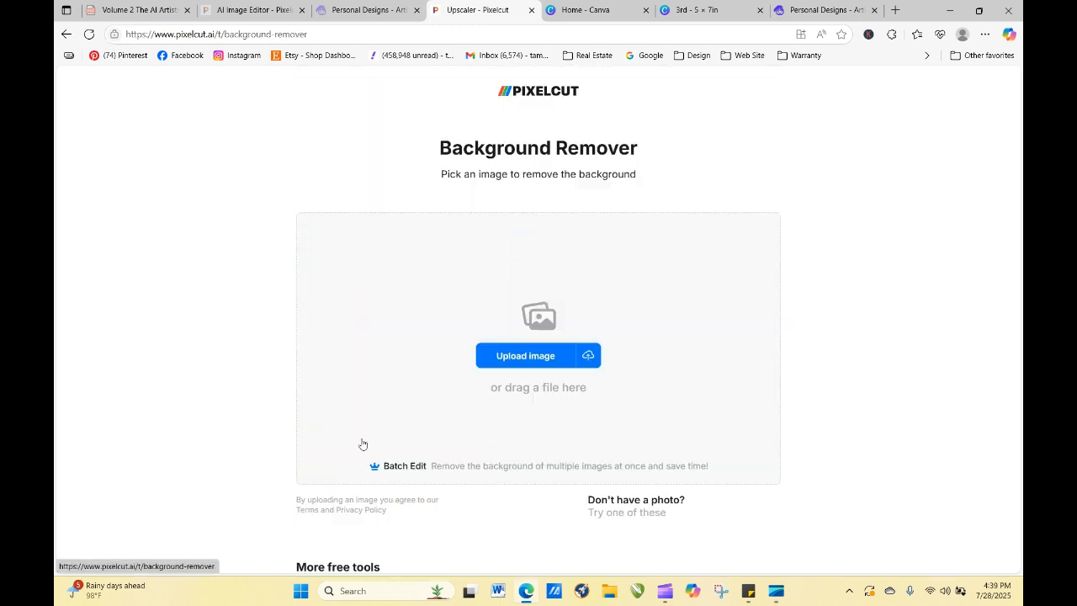
- Remove the background from the image of the blonde girl facing the castle and download the cutout upscaled 4x
left_click(512, 362)
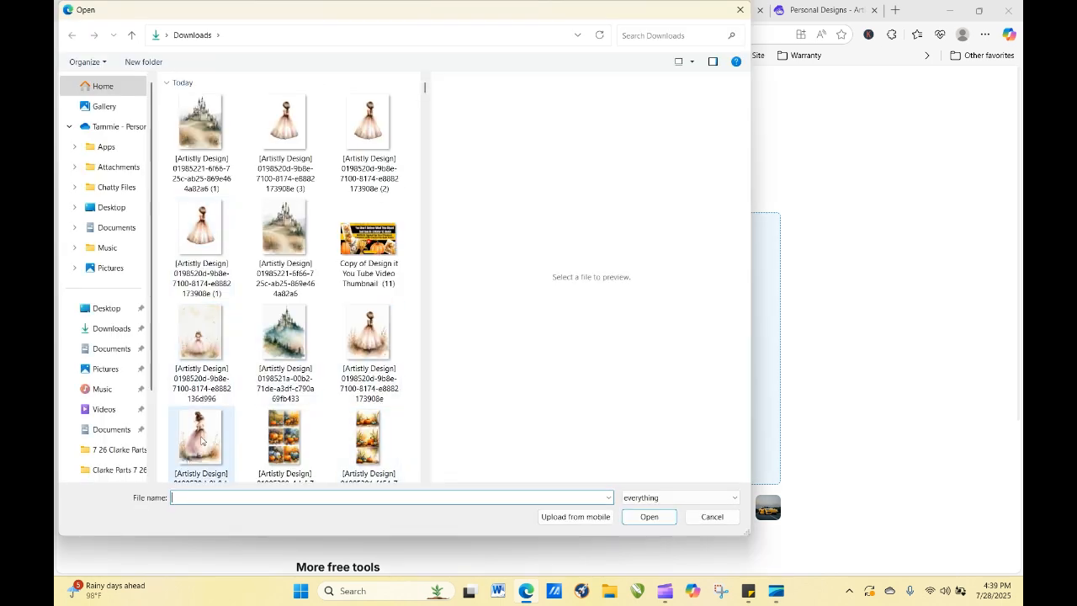
left_click(425, 476)
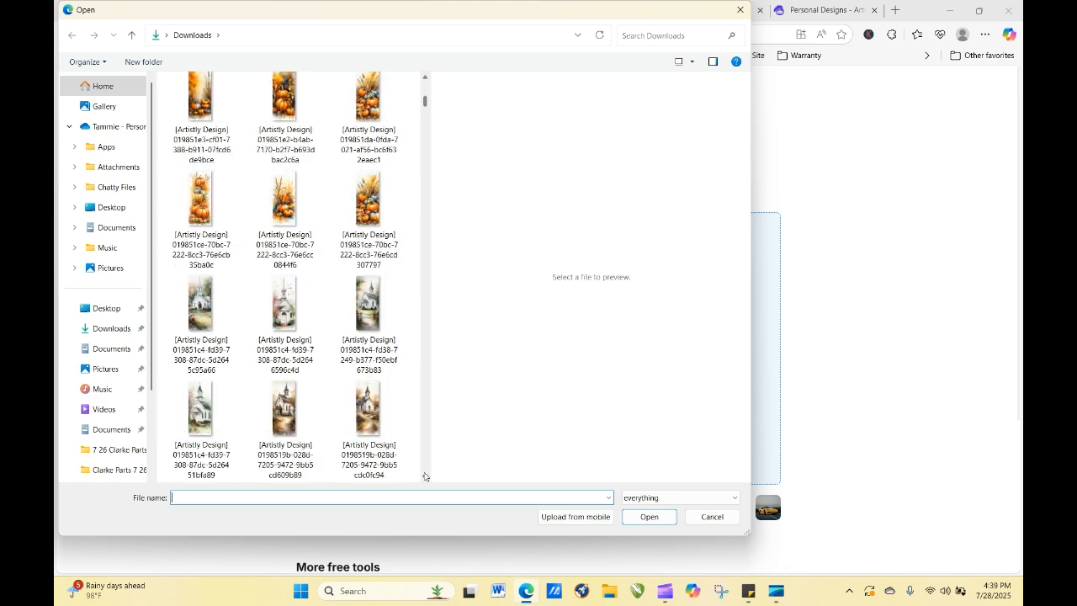
left_click_drag(425, 476, 425, 476)
left_click(368, 210)
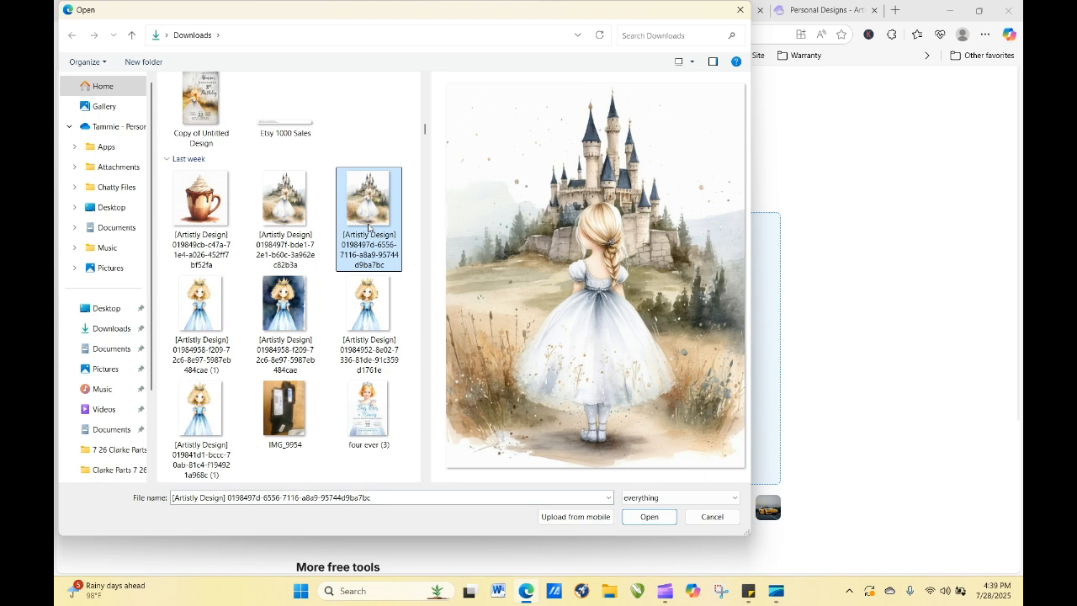
left_click(647, 516)
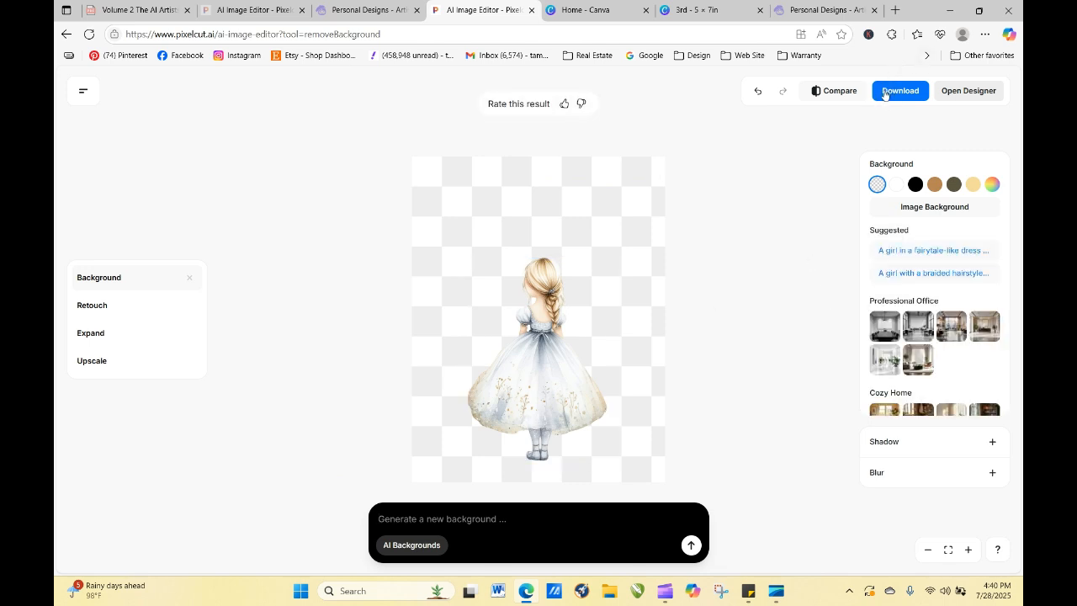
left_click(127, 362)
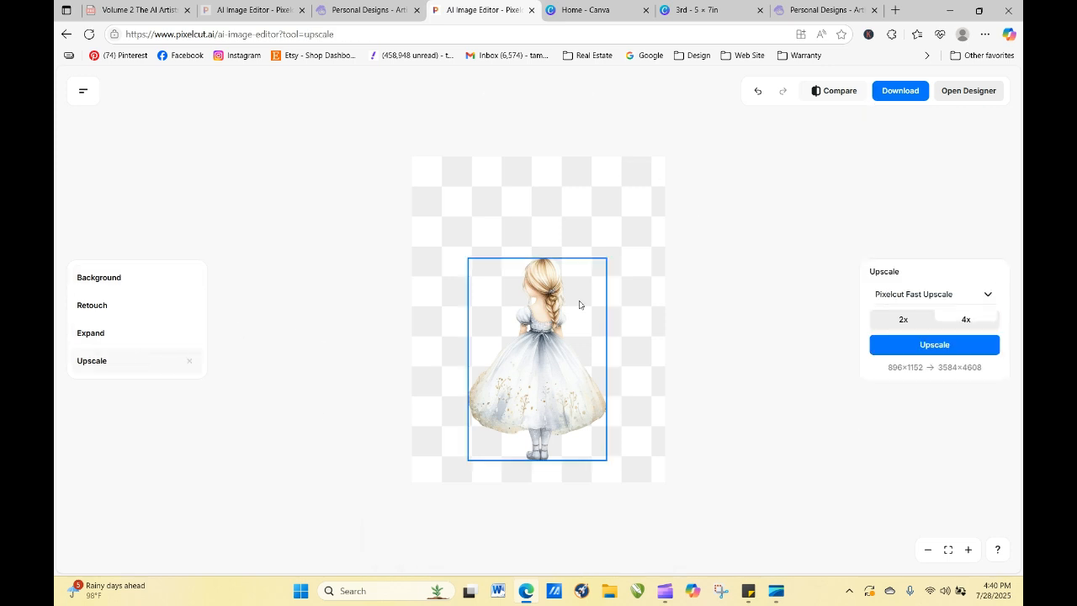
left_click(943, 344)
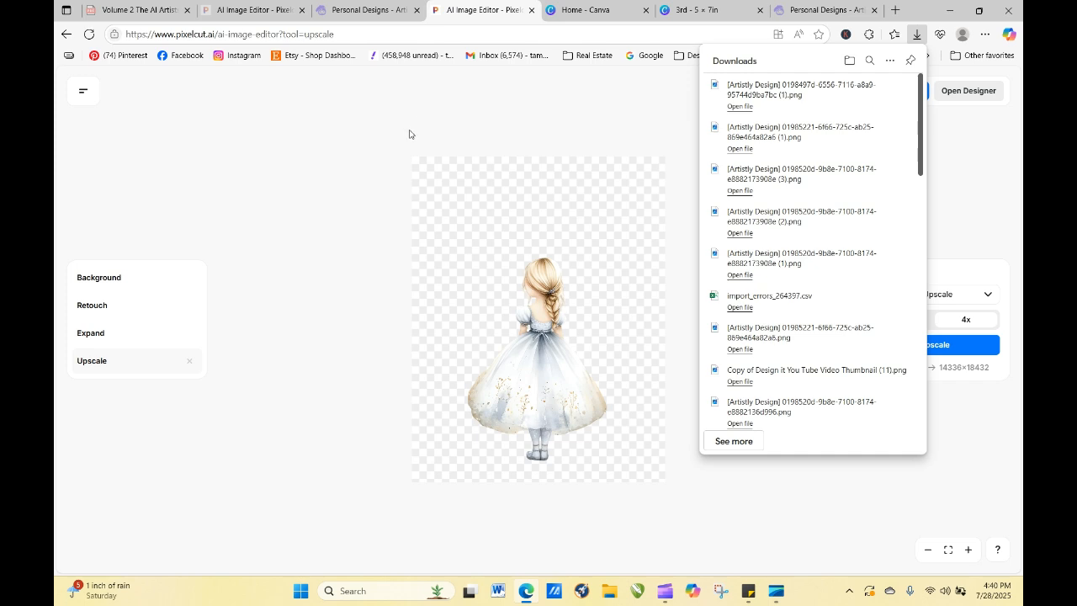
- Switch to the Canva invitation and upload the blonde girl cutout from the Downloads folder
left_click(351, 12)
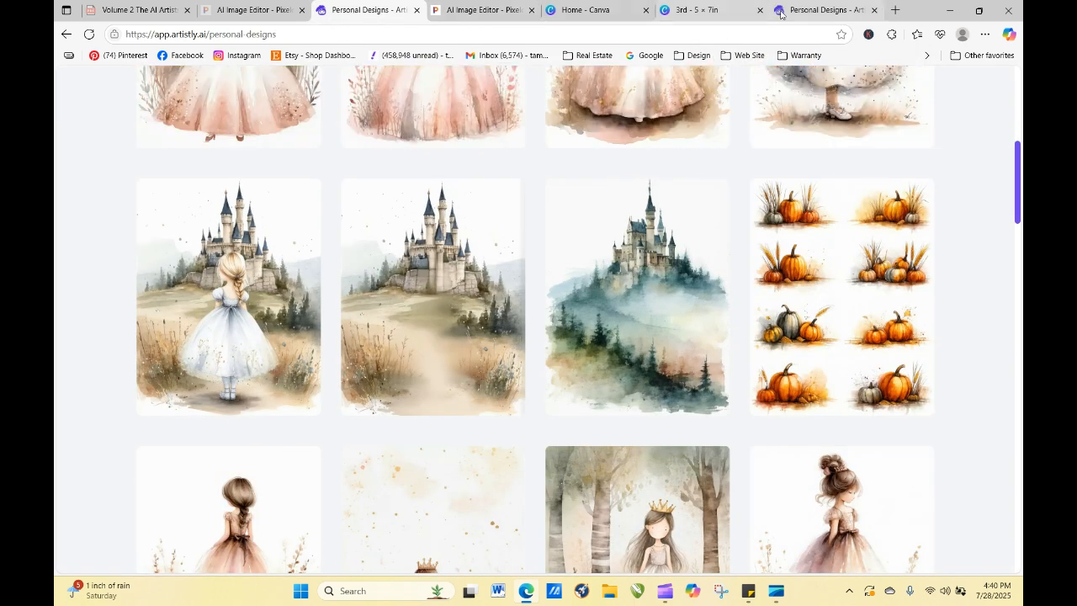
left_click(824, 11)
left_click(702, 10)
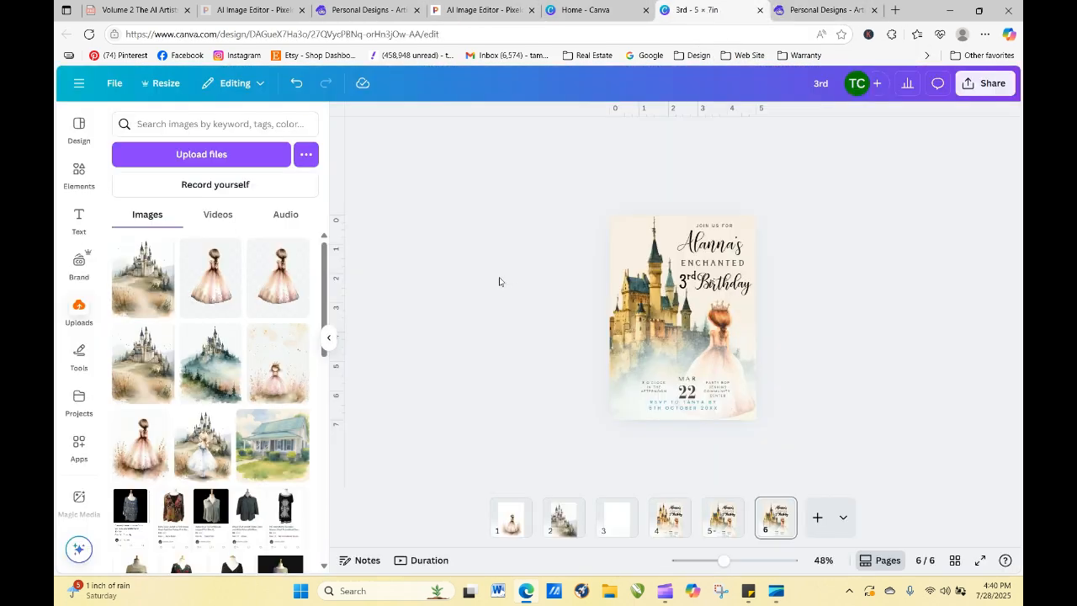
left_click(202, 154)
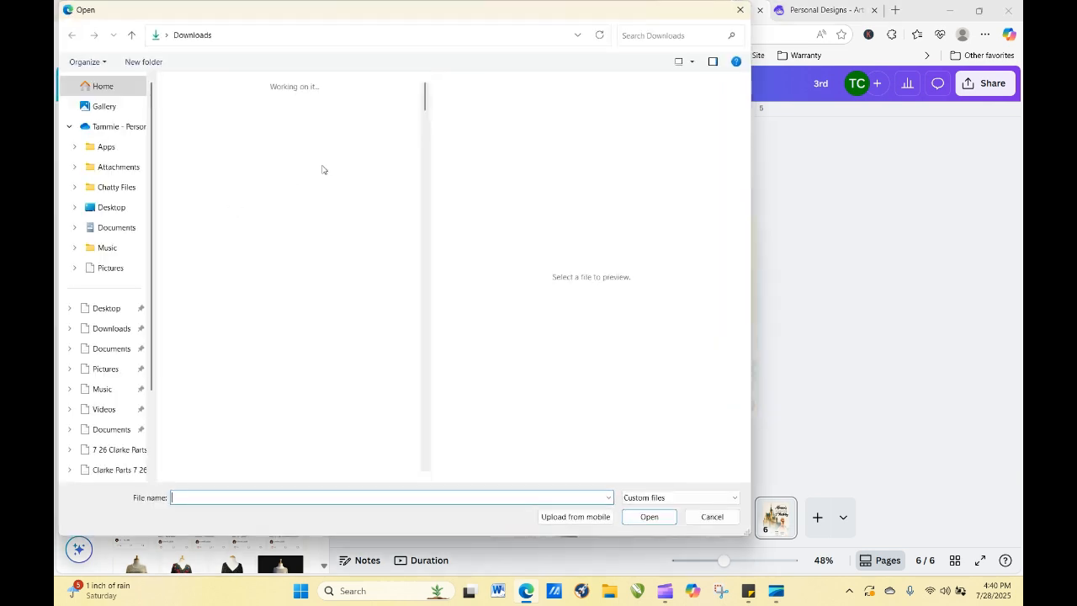
left_click(639, 517)
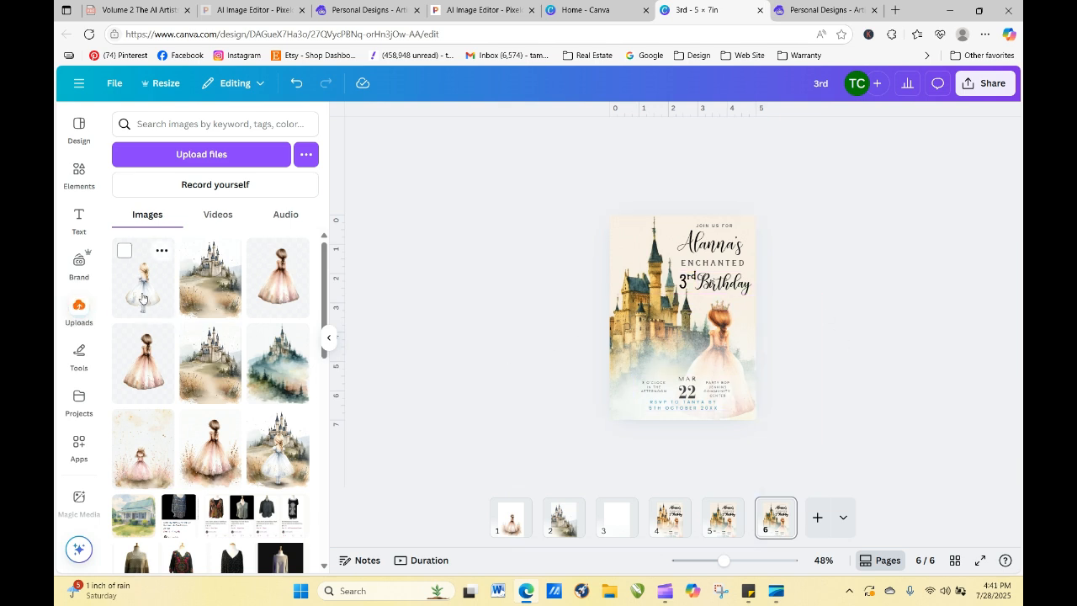
- Move the mist overlay off the invitation on page 6 and replace the princess image with the blonde girl cutout
left_click_drag(124, 249, 722, 300)
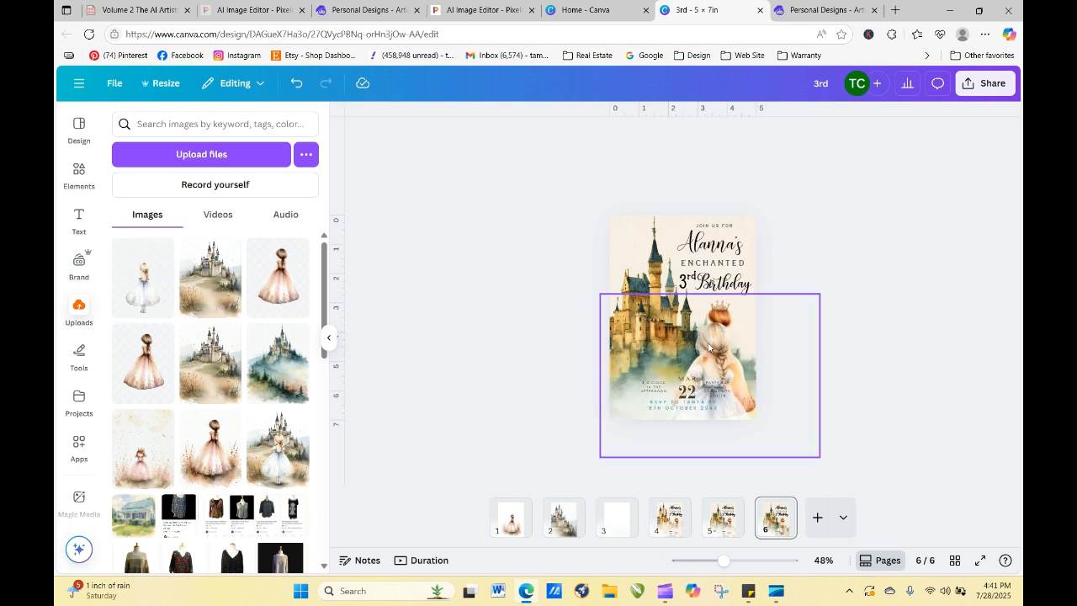
left_click_drag(708, 347, 589, 185)
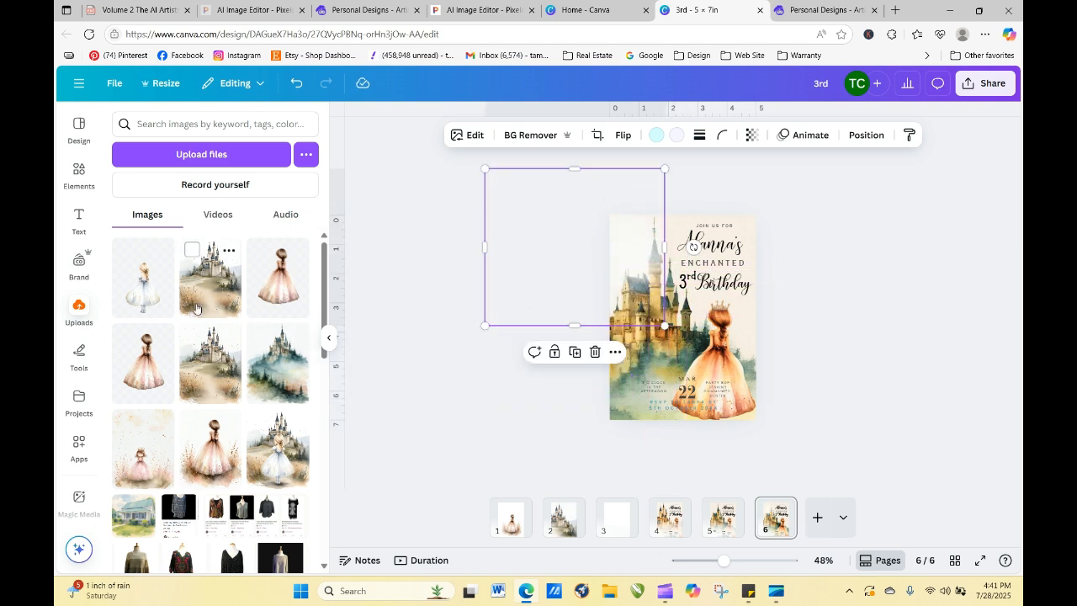
left_click_drag(152, 296, 687, 377)
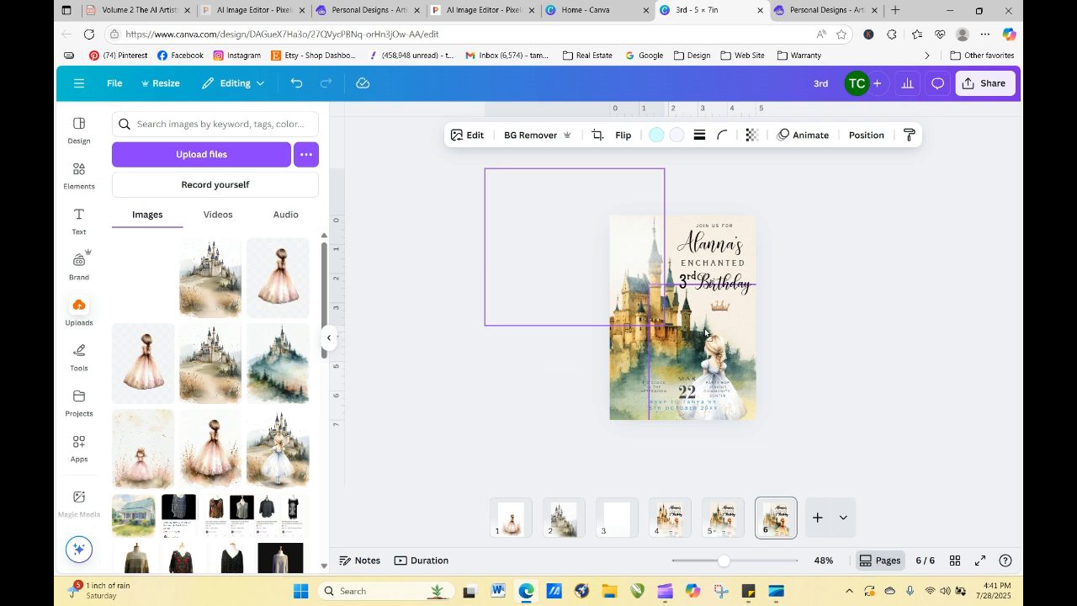
left_click_drag(707, 334, 717, 356)
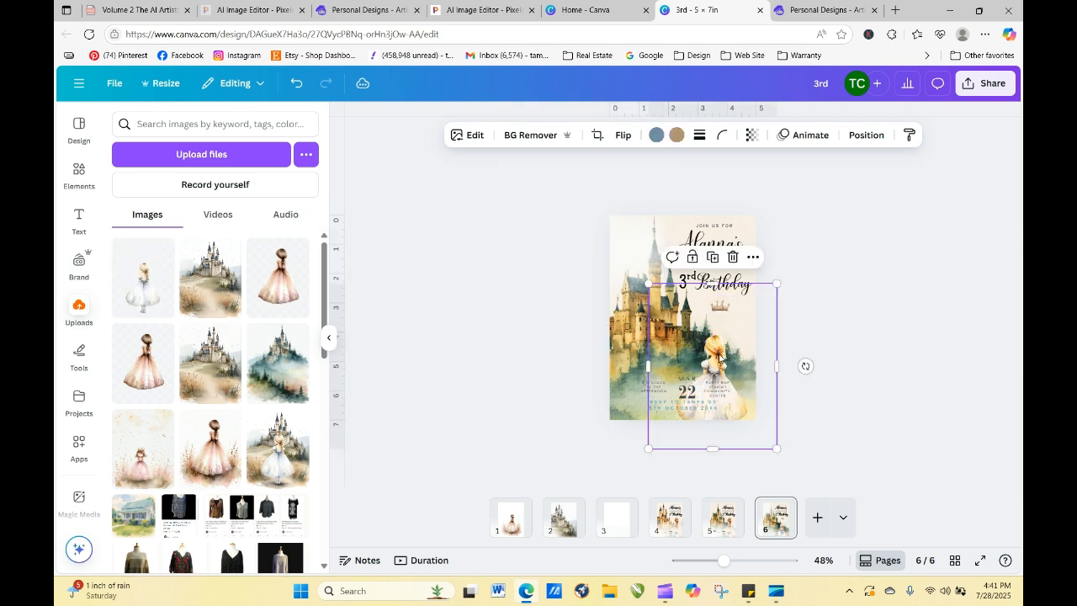
- Enlarge the blonde girl and position her so her gown runs past the invitation's lower right corner
left_click_drag(776, 283, 791, 244)
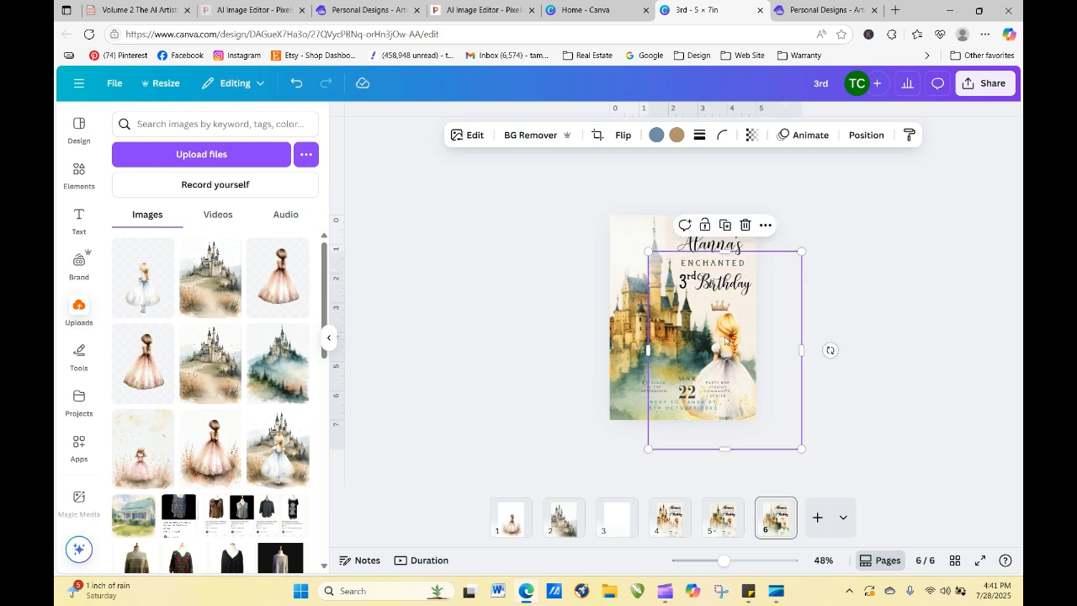
left_click_drag(725, 340, 718, 330)
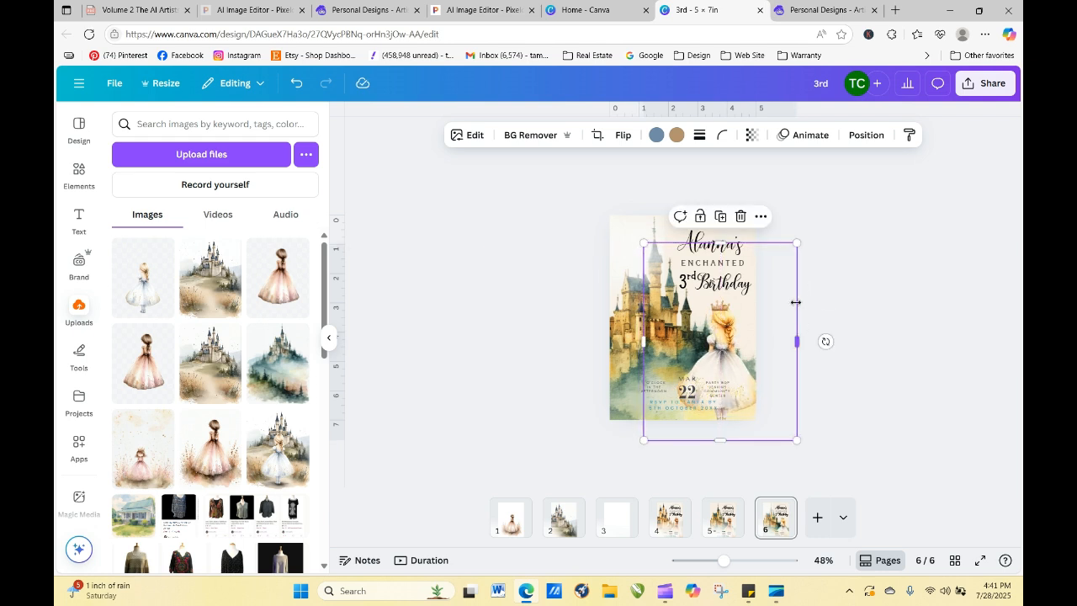
left_click_drag(795, 439, 808, 463)
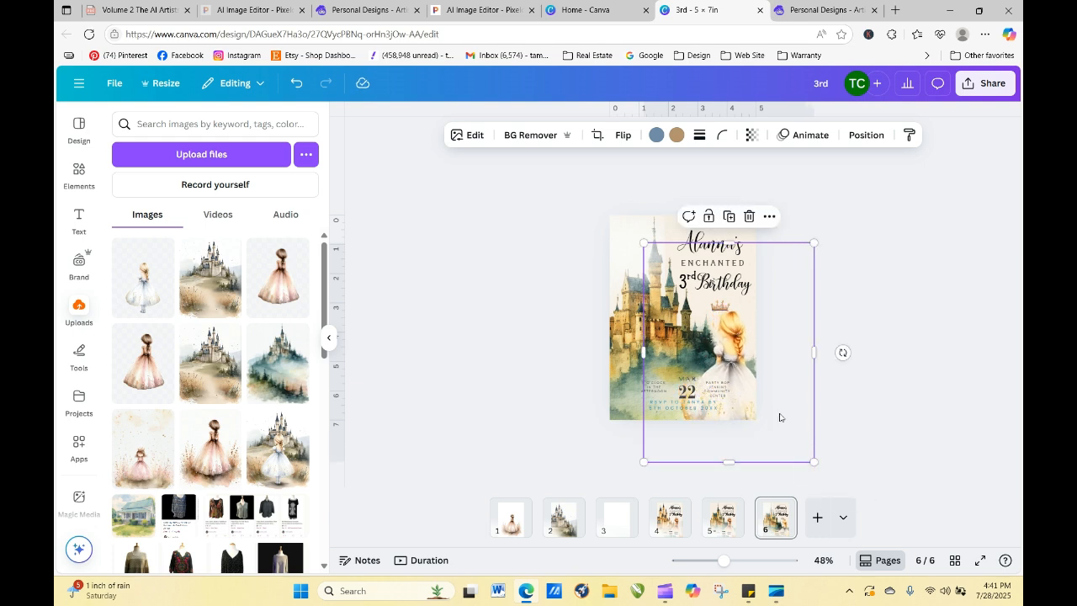
- Move the crown onto the blonde girl's head
left_click(719, 313)
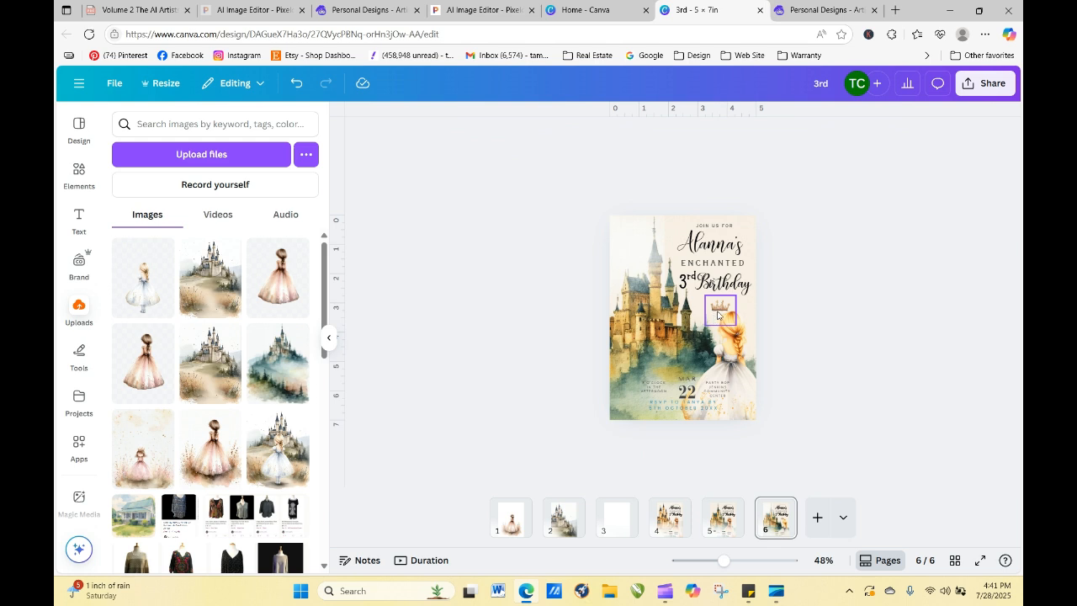
left_click_drag(719, 314, 728, 318)
left_click(827, 348)
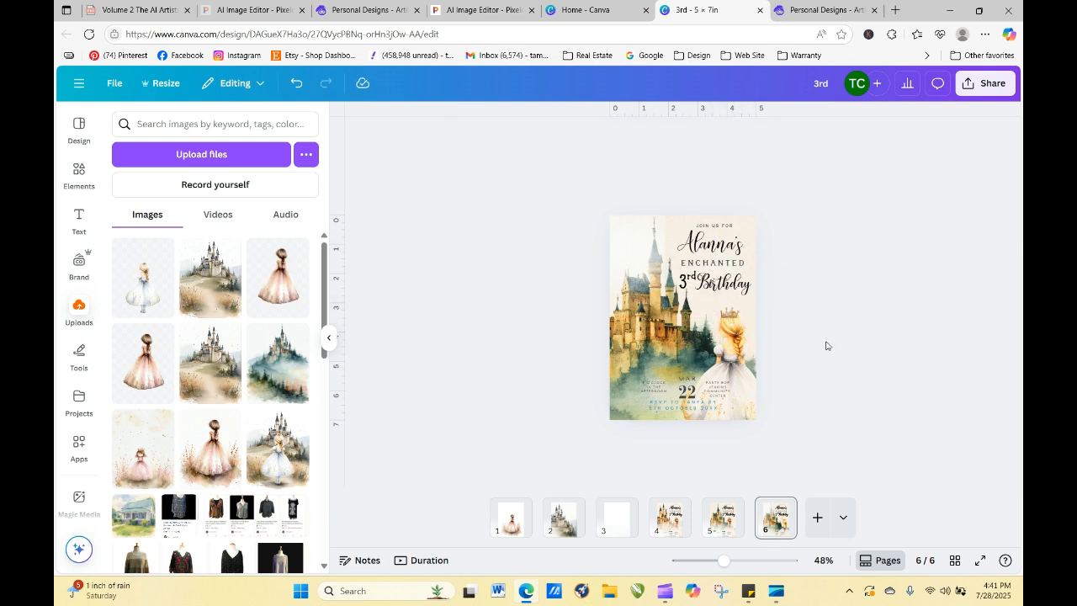
- Enlarge the crown slightly and shift it to fit the blonde girl's head
left_click(733, 322)
left_click_drag(724, 560, 749, 574)
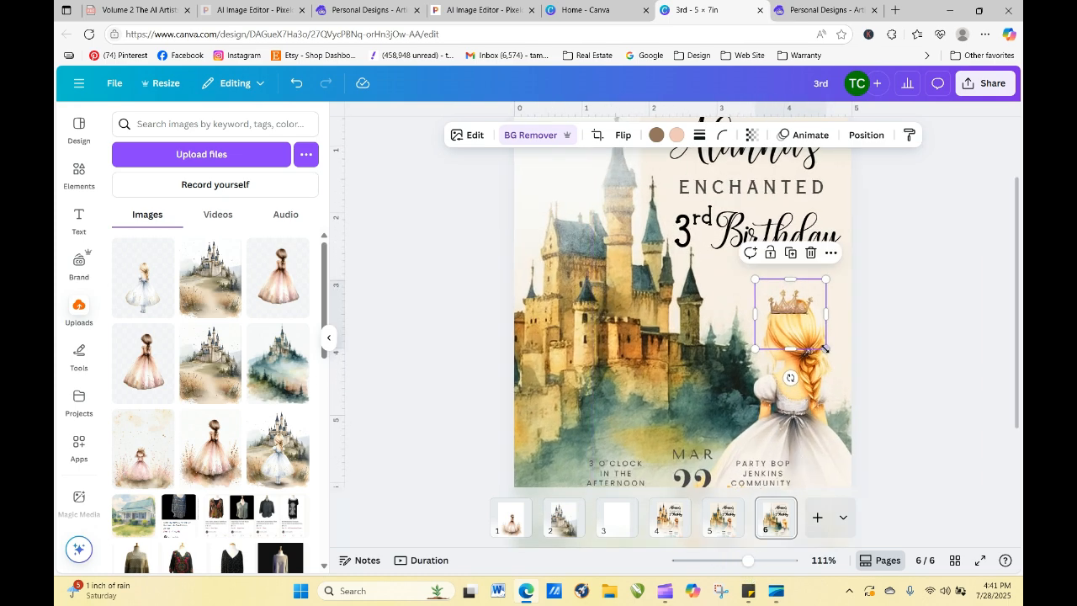
left_click_drag(825, 348, 834, 356)
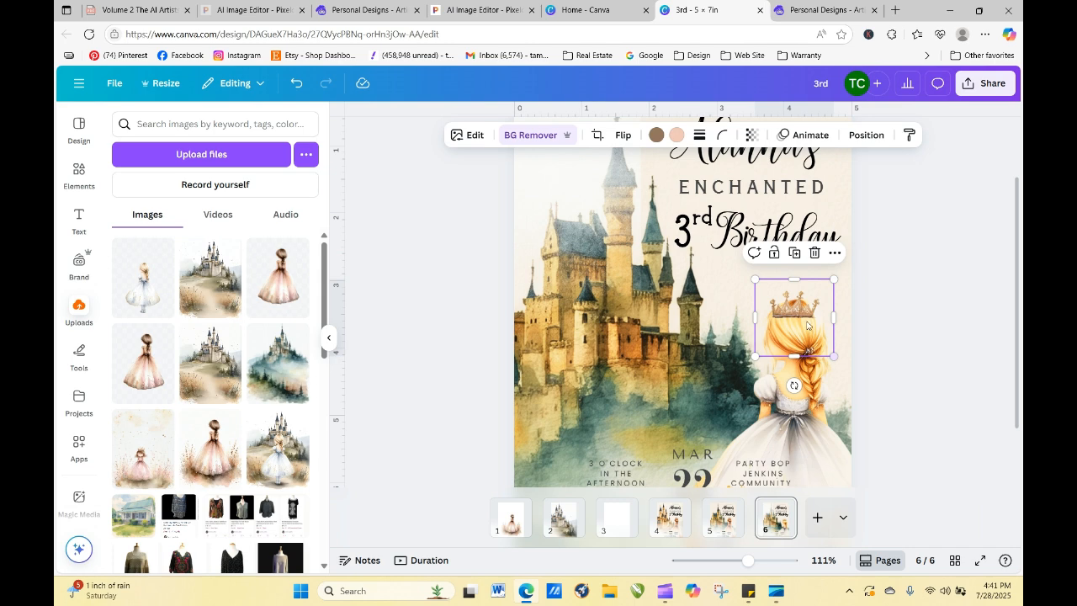
left_click_drag(796, 307, 794, 304)
left_click(884, 340)
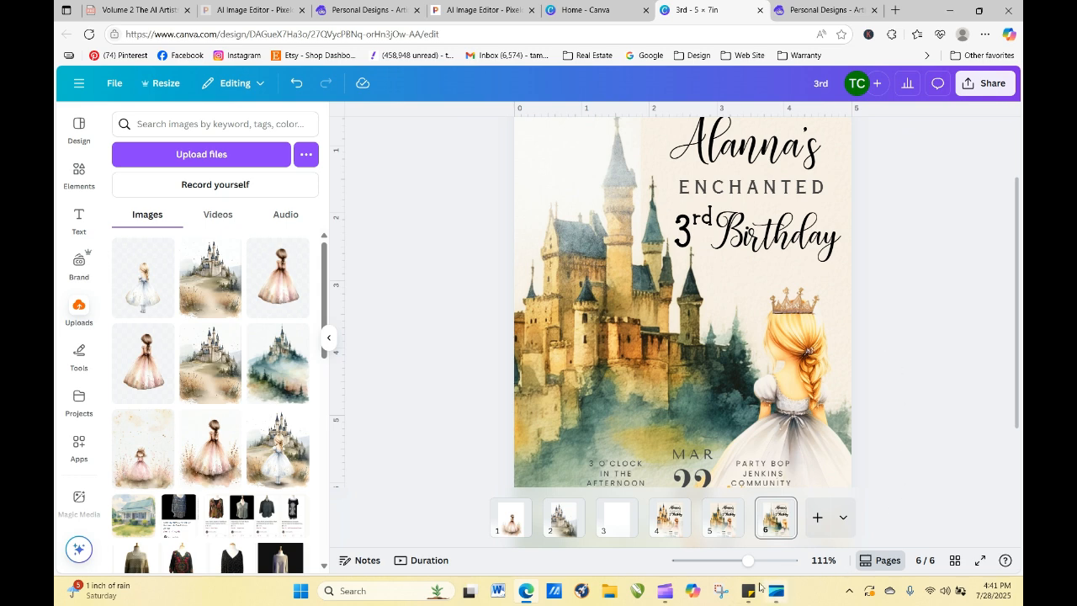
- Move the mist overlay back over the lower part of the invitation on page 6
left_click_drag(750, 566, 719, 566)
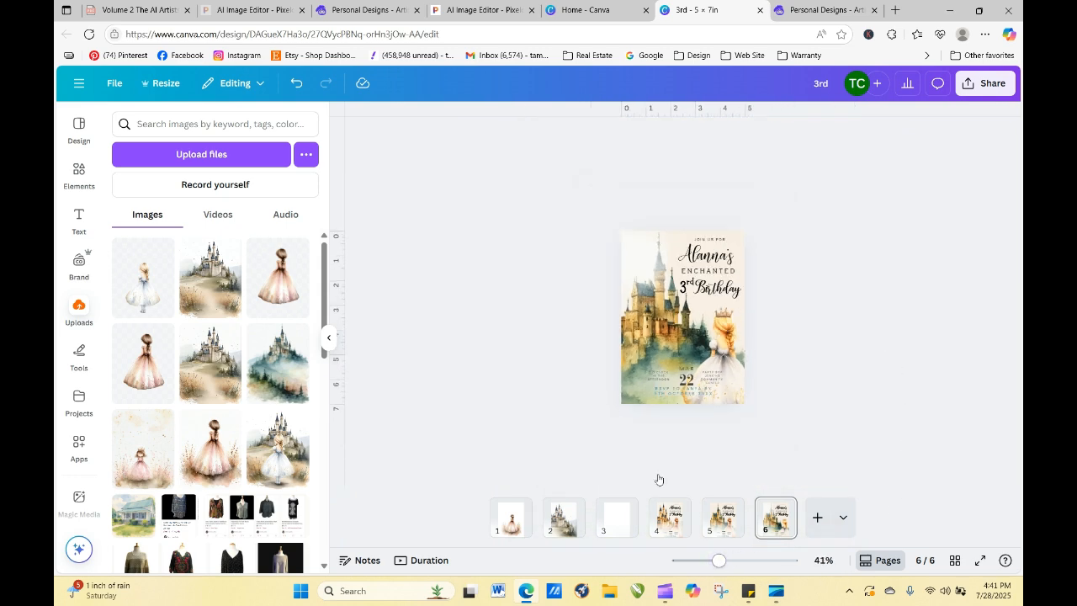
left_click_drag(582, 268, 706, 385)
left_click(622, 269)
left_click(853, 379)
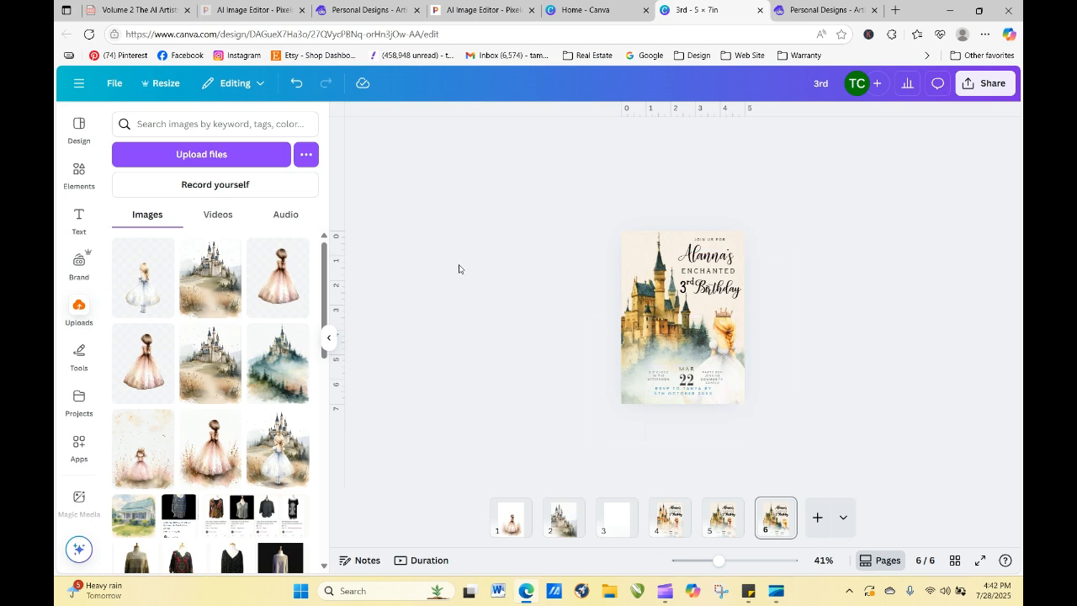
- Switch to Artistly's personal designs and download the princess with a hair bun and peach-brown gown
left_click(345, 12)
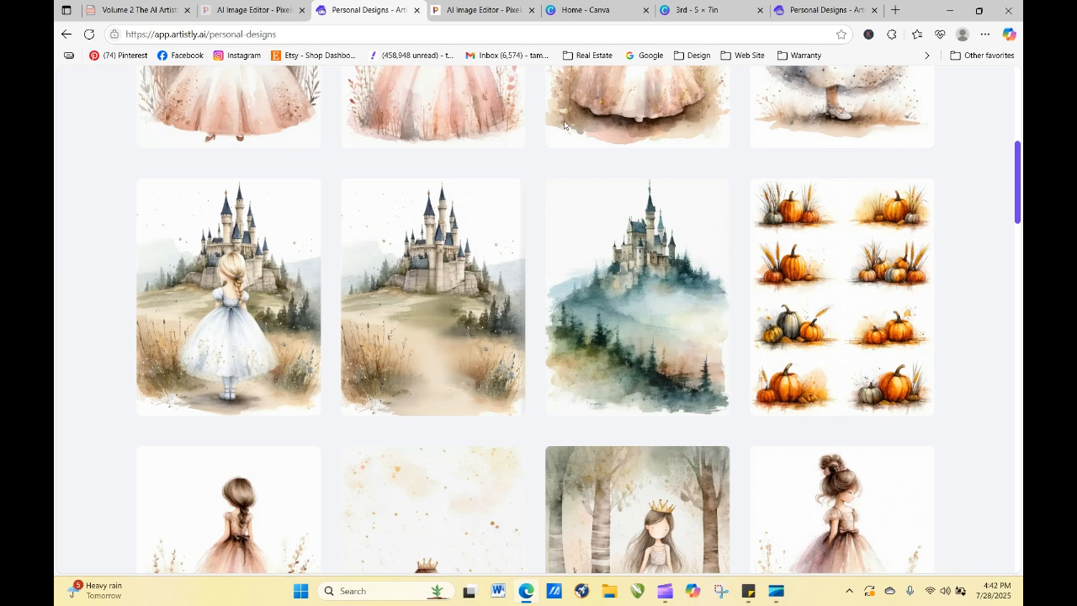
scroll(1006, 97, "up", 5)
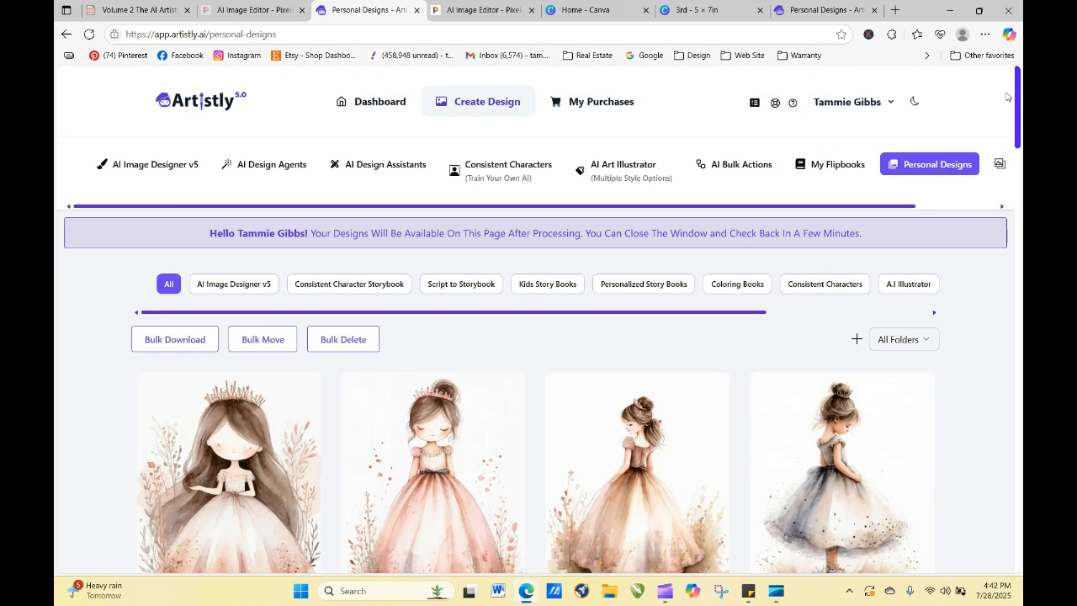
scroll(1005, 97, "down", 2)
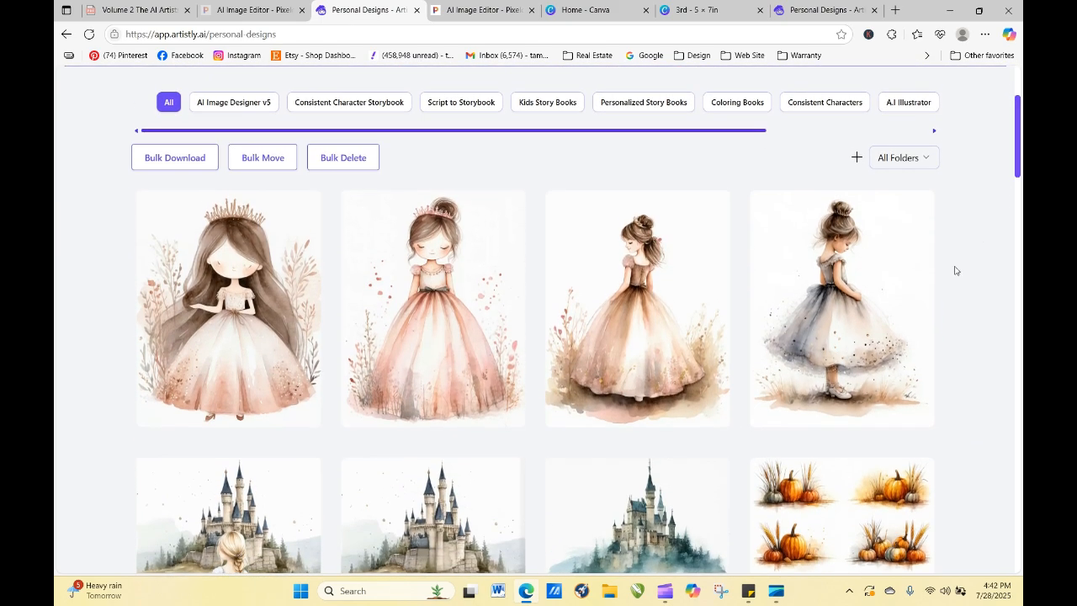
mouse_move(661, 353)
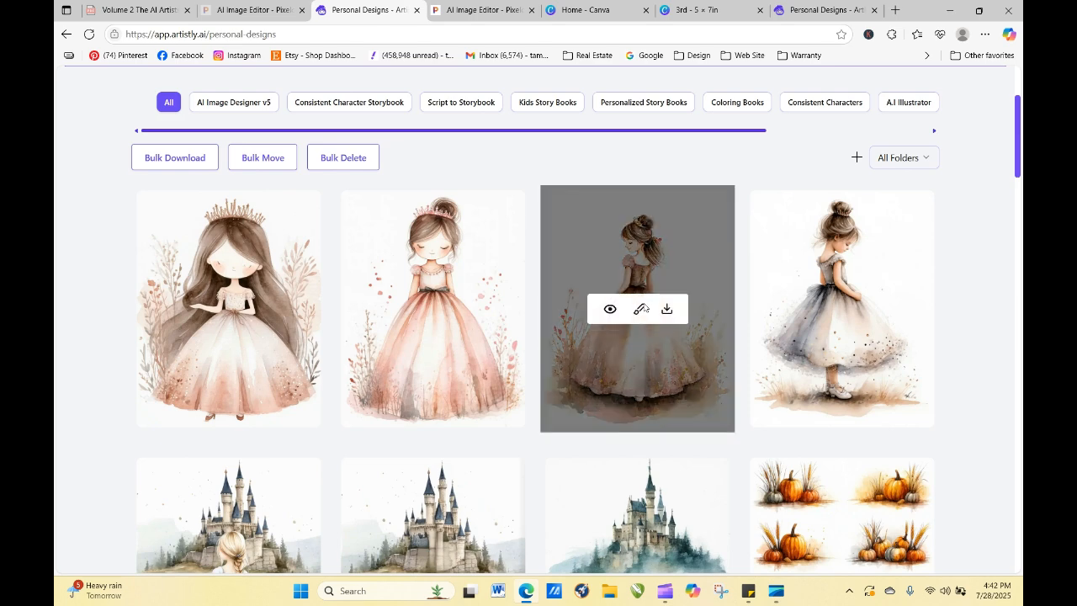
left_click(666, 311)
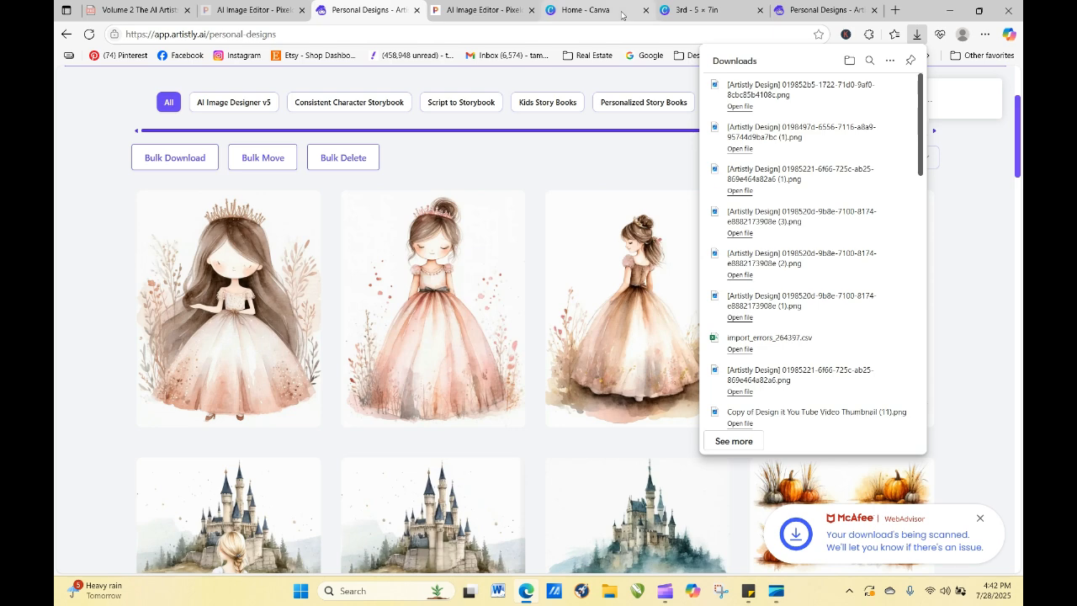
- Return to Pixelcut's Background Remover and remove the background from the downloaded image of the princess in the peach-brown gown
left_click(443, 12)
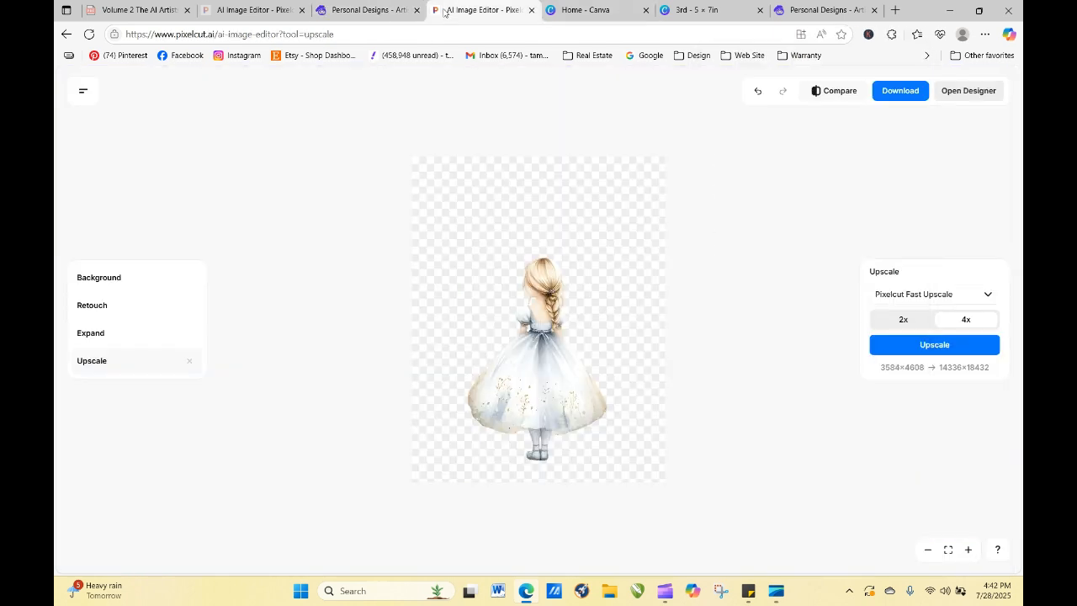
left_click(82, 93)
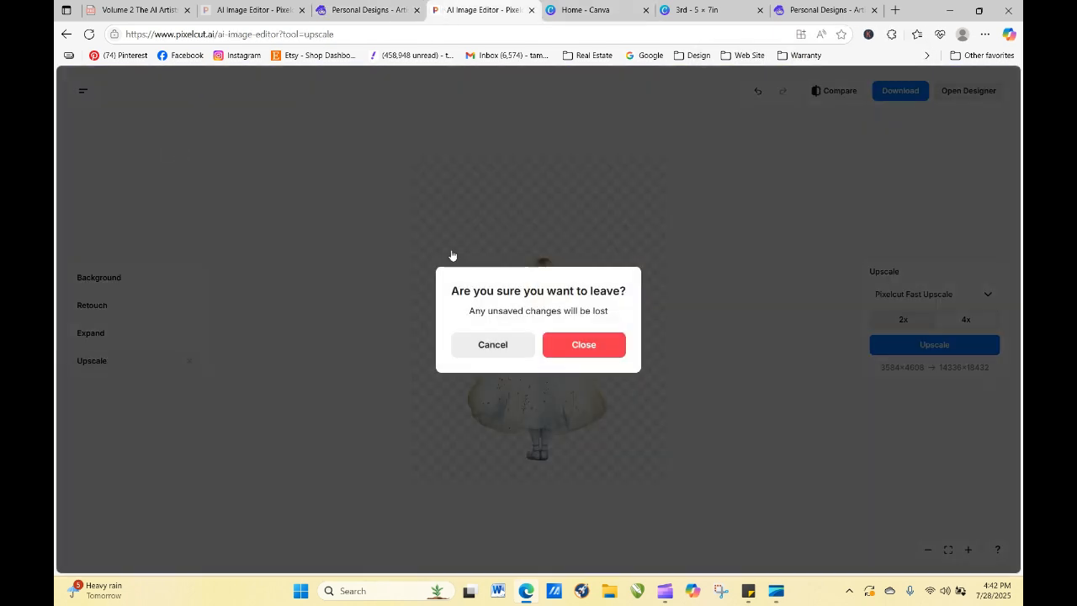
left_click(508, 346)
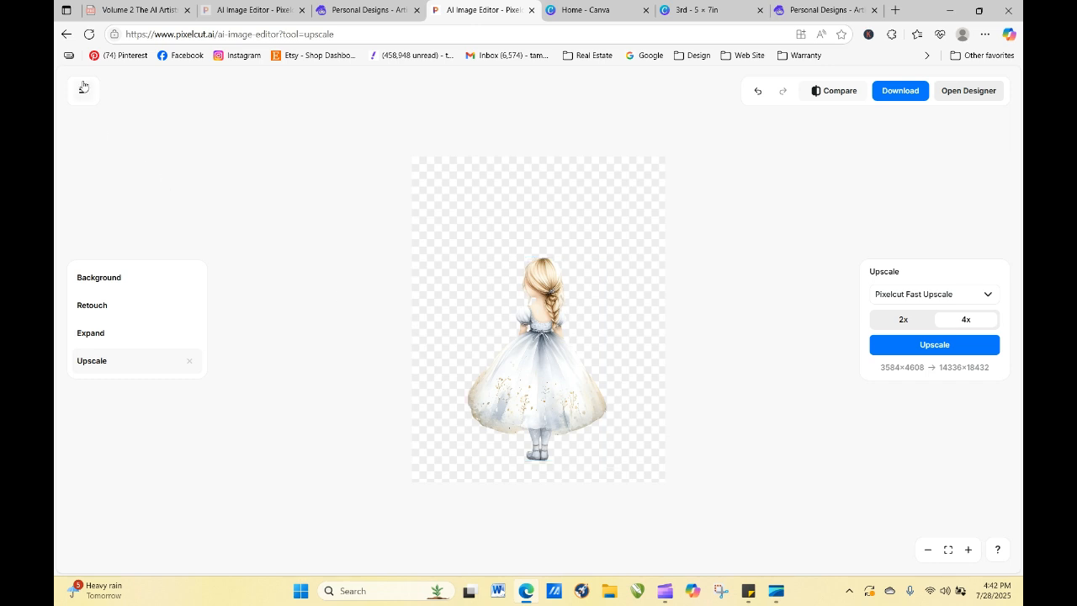
left_click(66, 34)
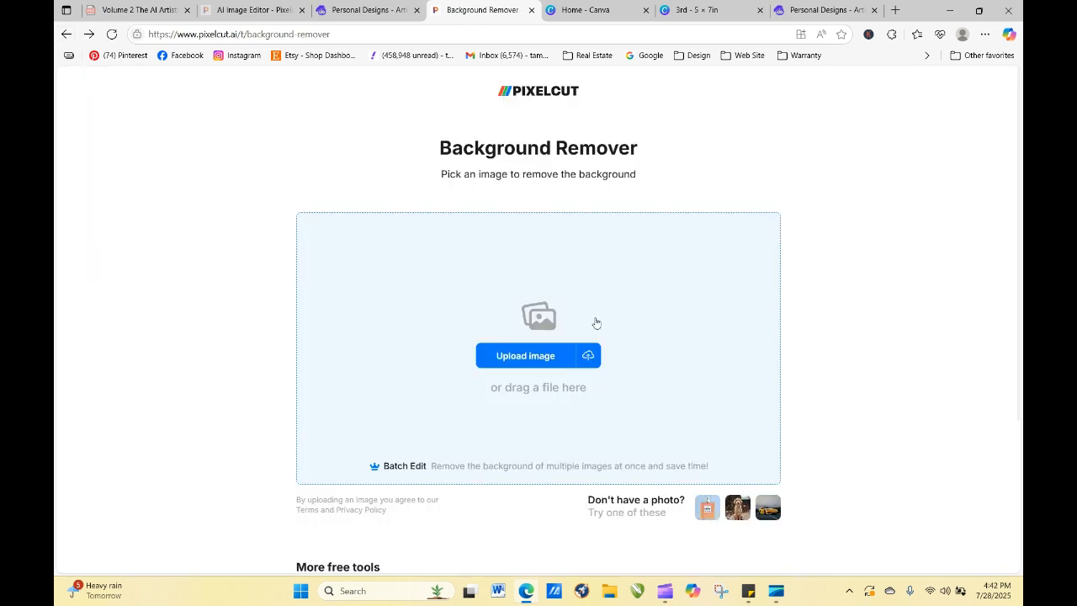
left_click(537, 359)
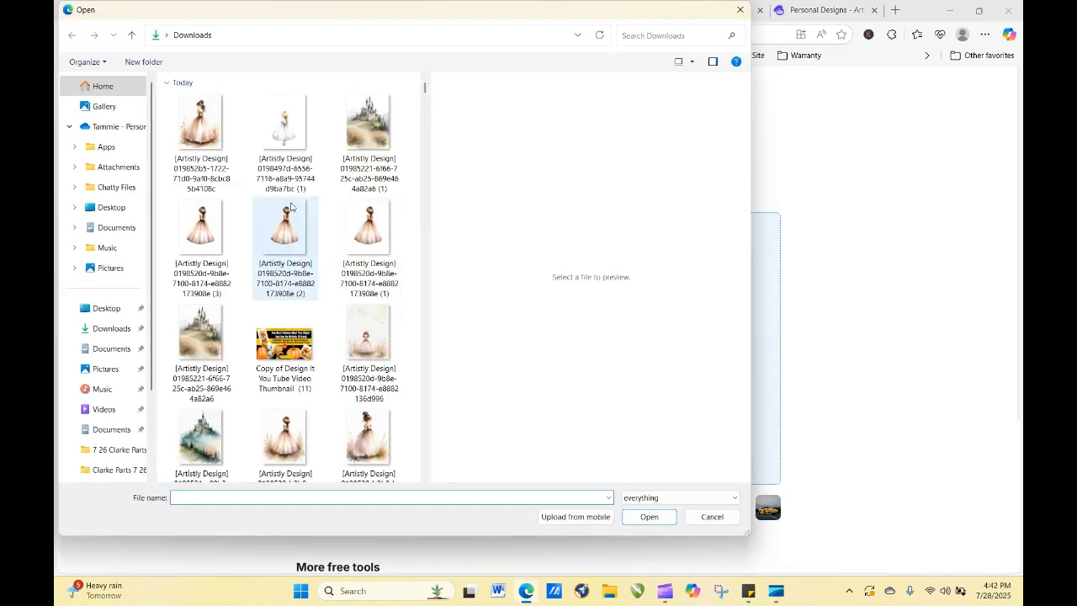
left_click(650, 518)
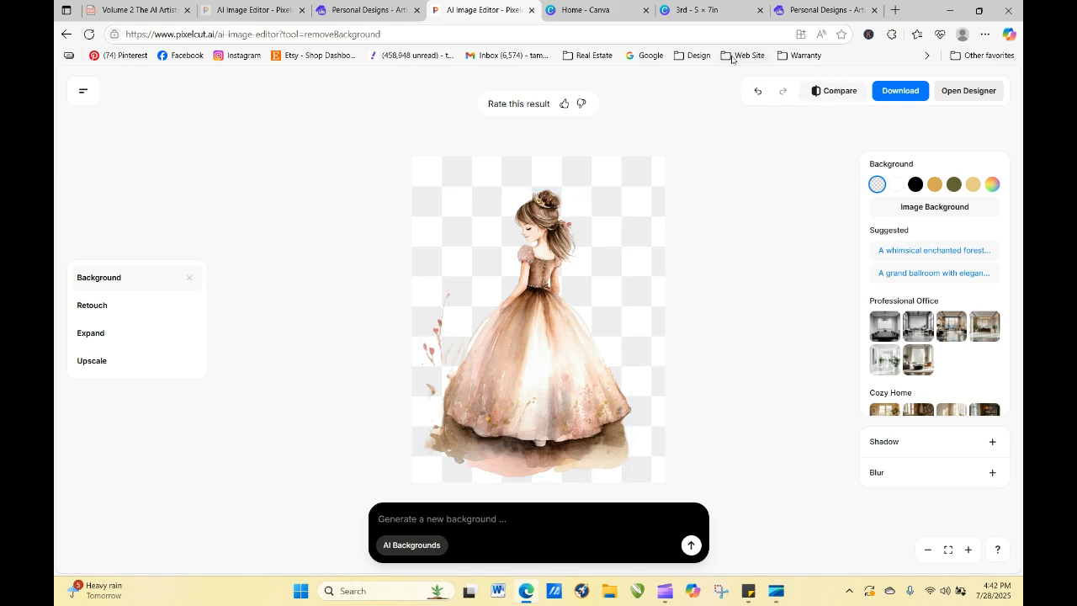
- Switch to the Canva invitation design and upload the newly downloaded Artistly image of the princess in the peach-brown gown
left_click(795, 10)
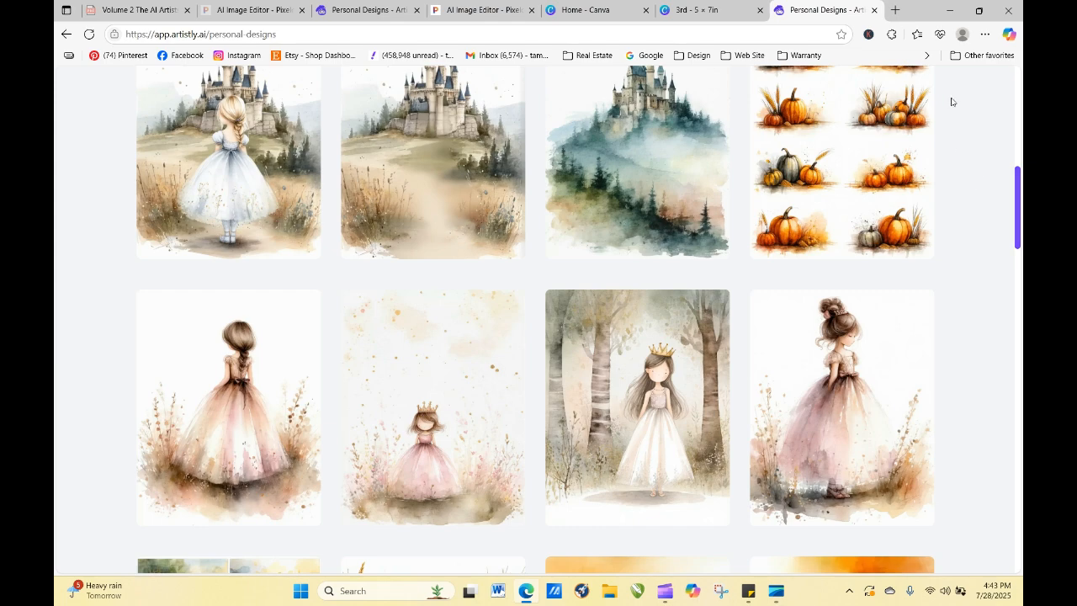
left_click(688, 12)
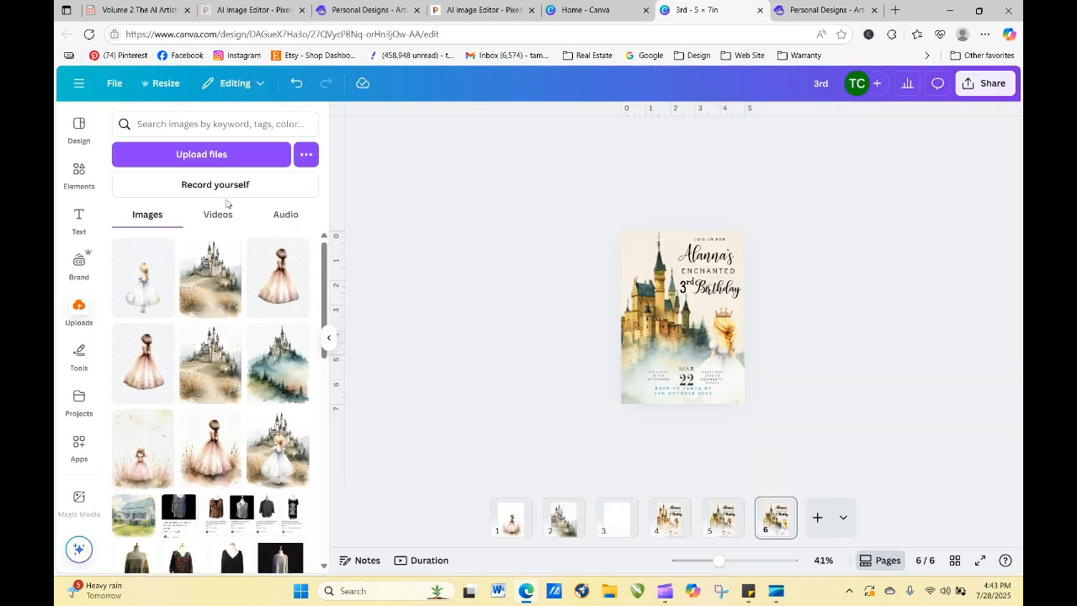
left_click(118, 157)
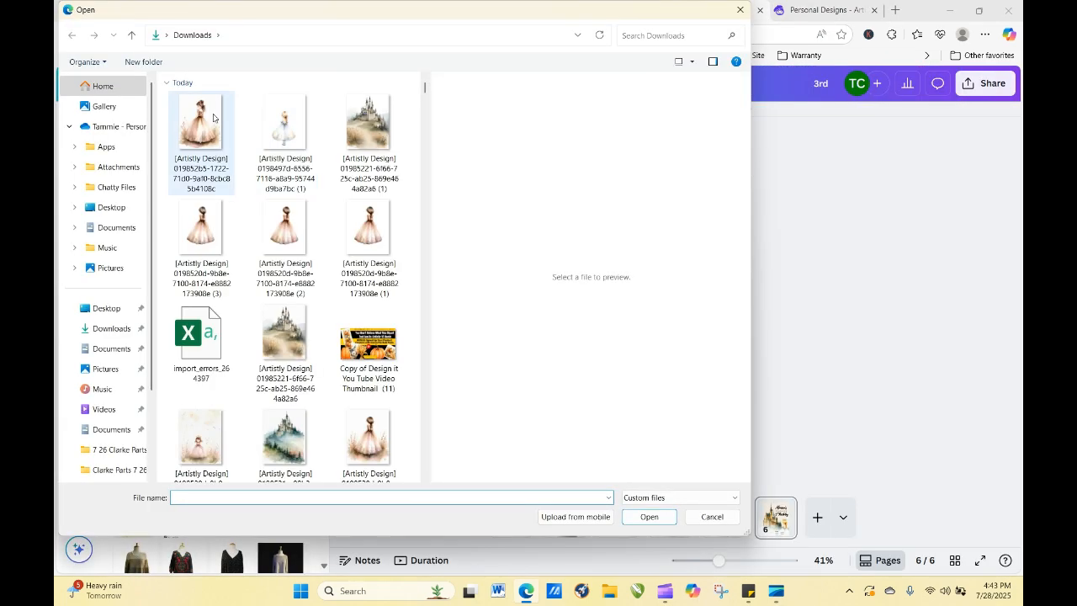
left_click(203, 119)
left_click(666, 520)
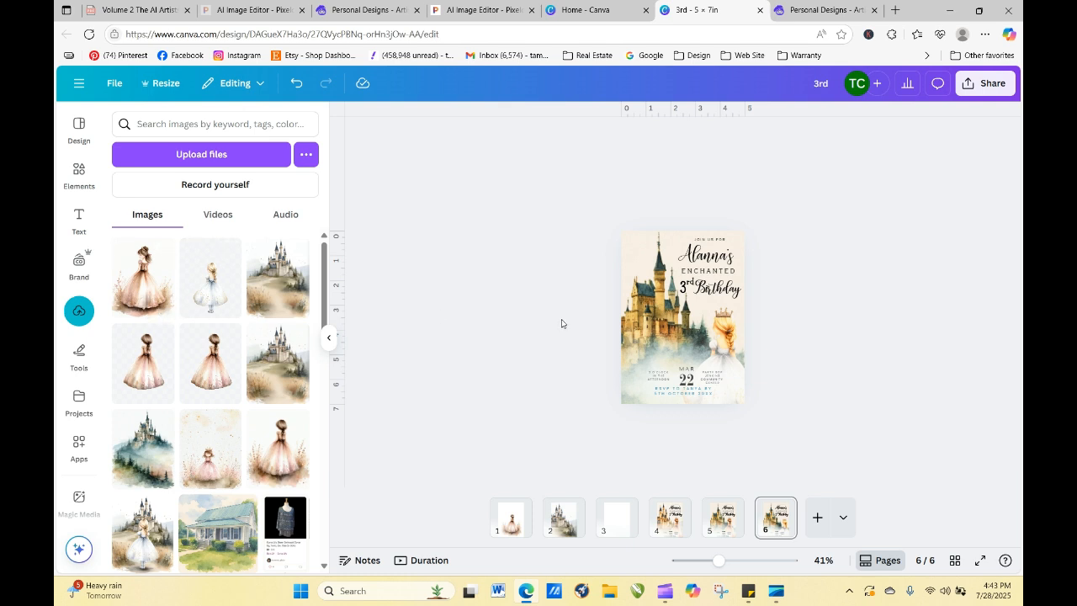
left_click(147, 282)
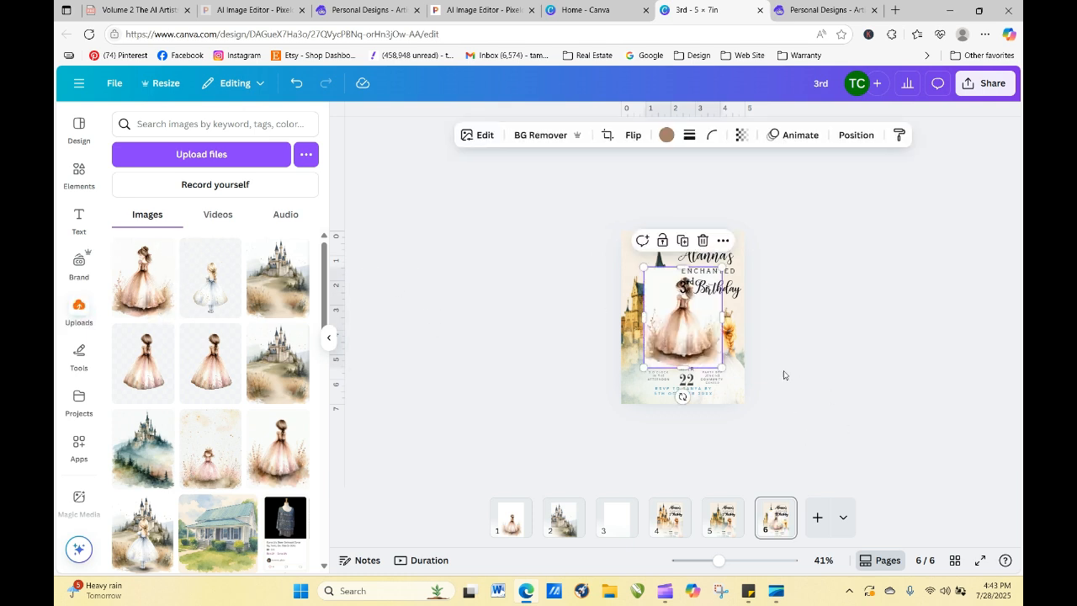
left_click_drag(675, 337, 867, 409)
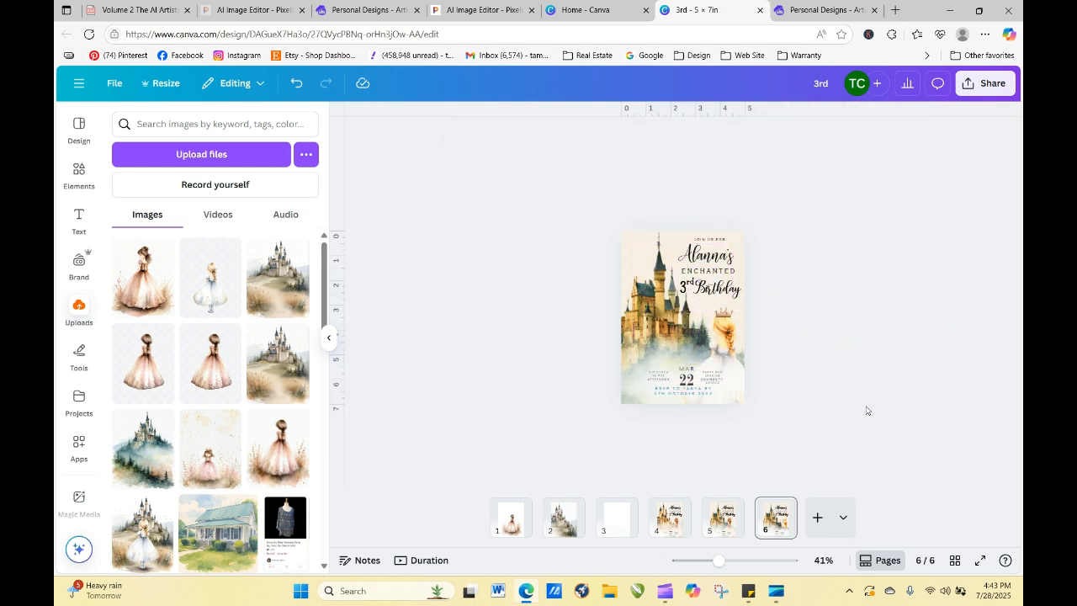
mouse_move(782, 510)
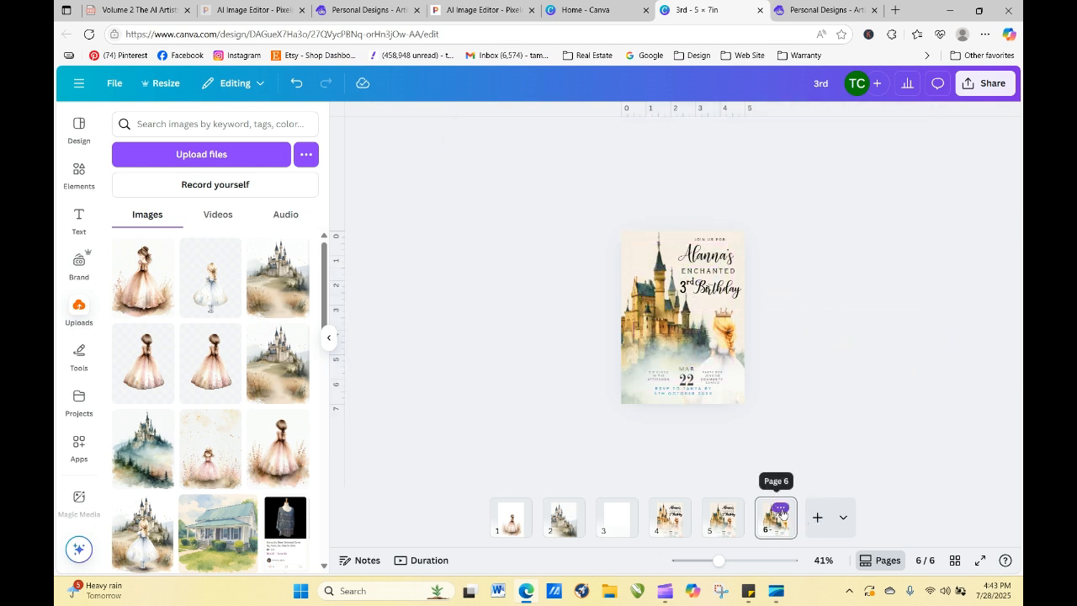
- Duplicate page 6, the invitation with the blonde princess
left_click(729, 523)
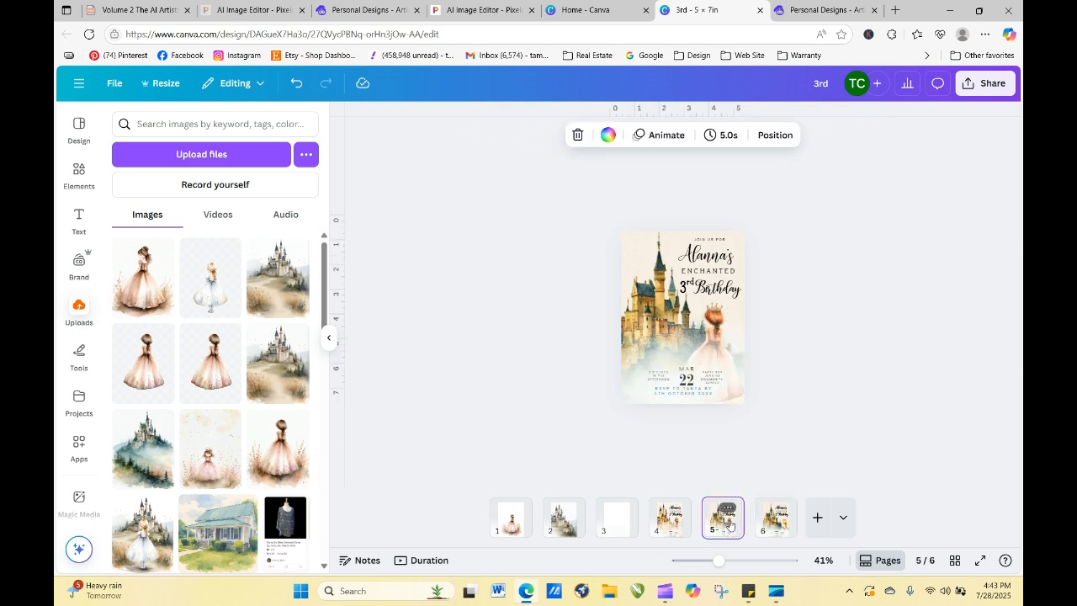
left_click(677, 523)
left_click(778, 523)
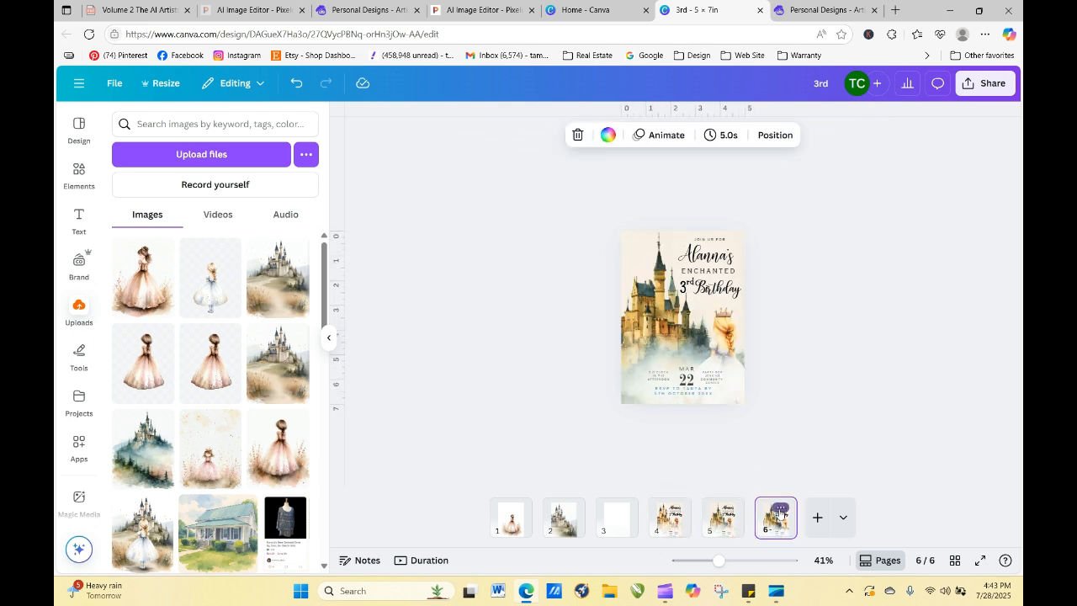
left_click(782, 510)
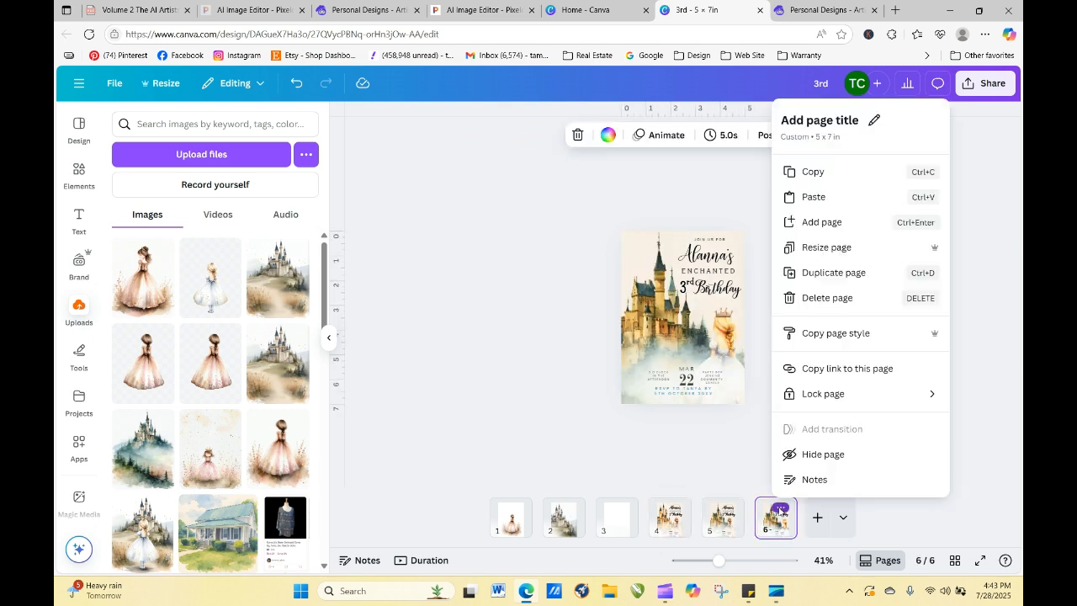
left_click(830, 271)
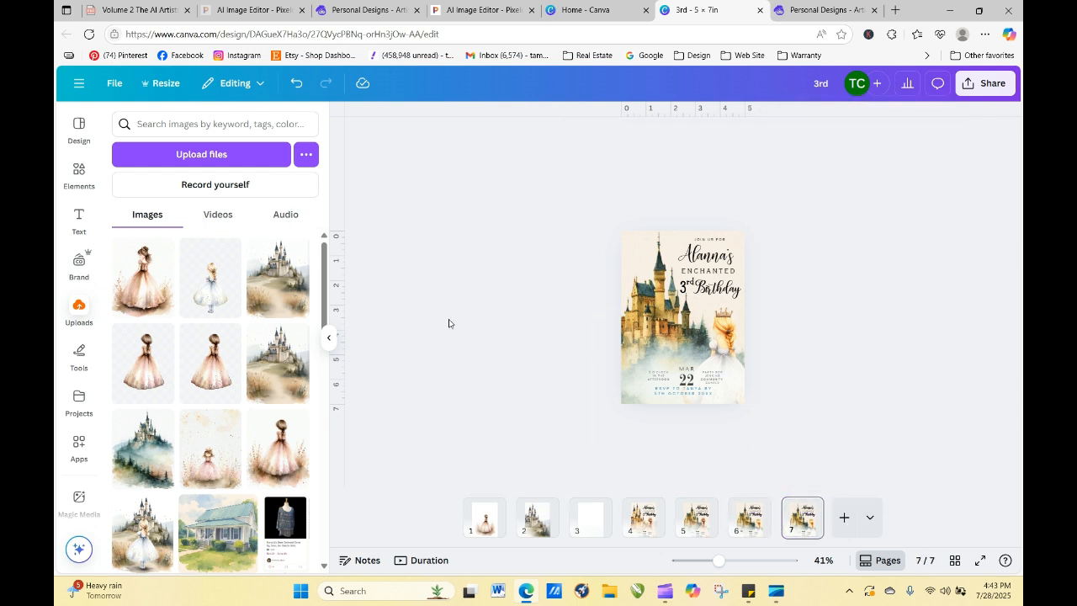
- Add the uploaded peach-brown gown princess to page 7, remove its background and set it over the castle
left_click(122, 286)
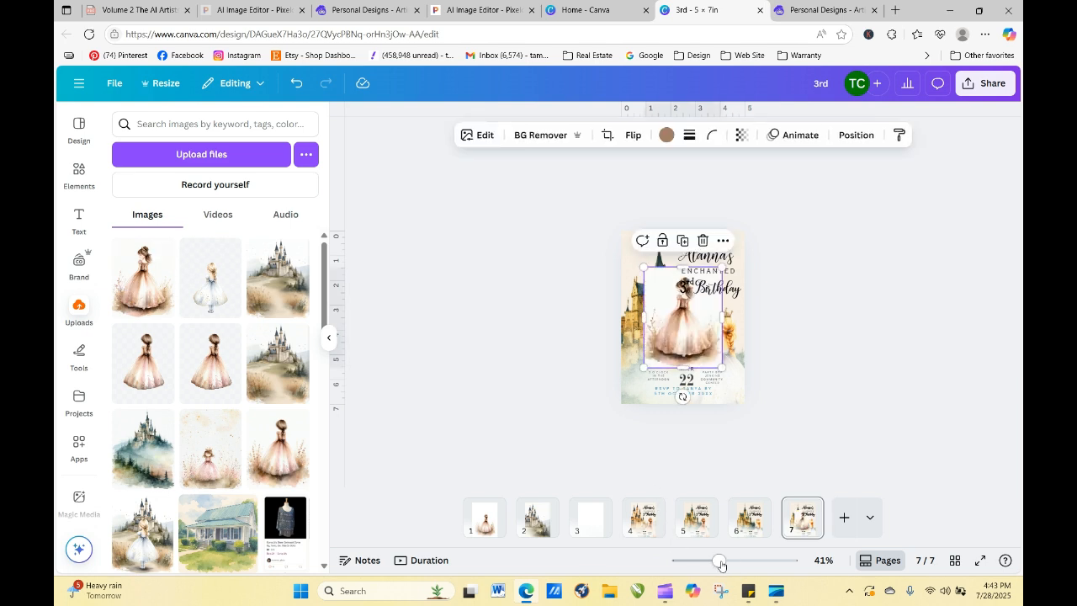
left_click_drag(721, 564, 740, 561)
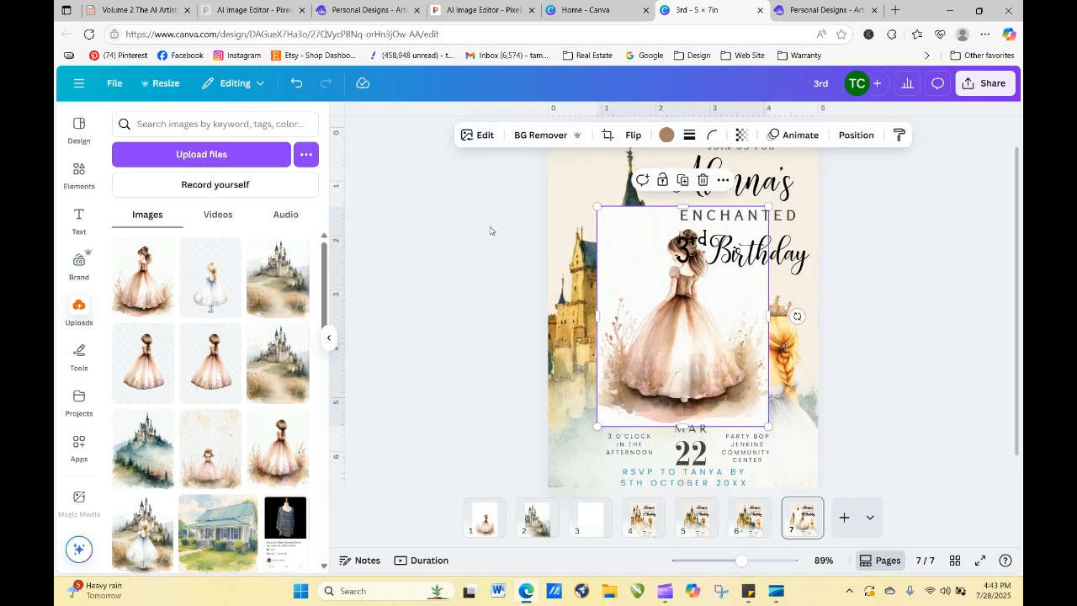
left_click(538, 134)
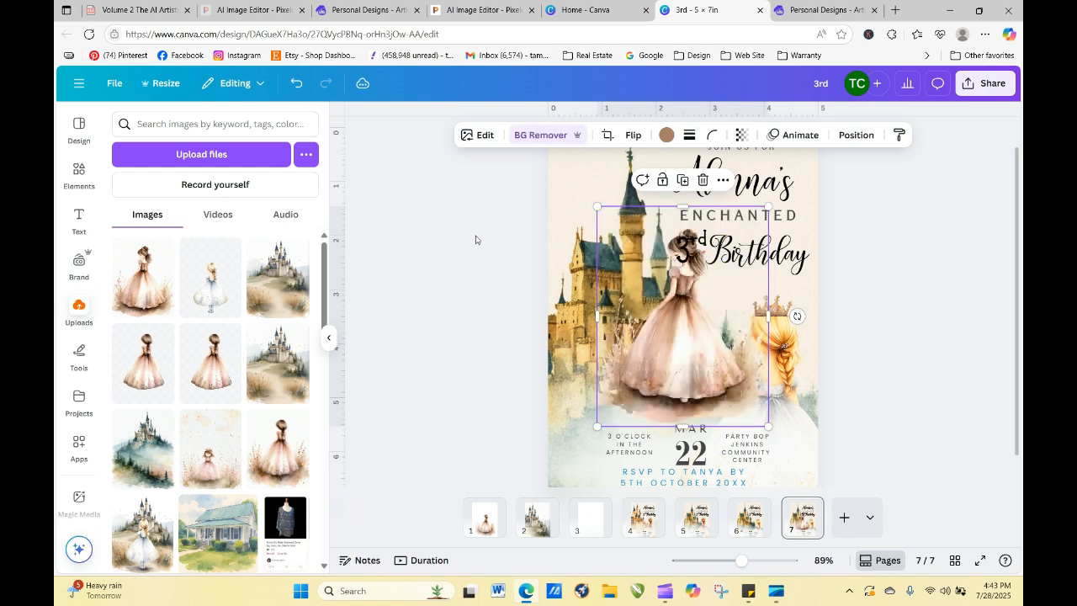
left_click_drag(681, 349, 598, 333)
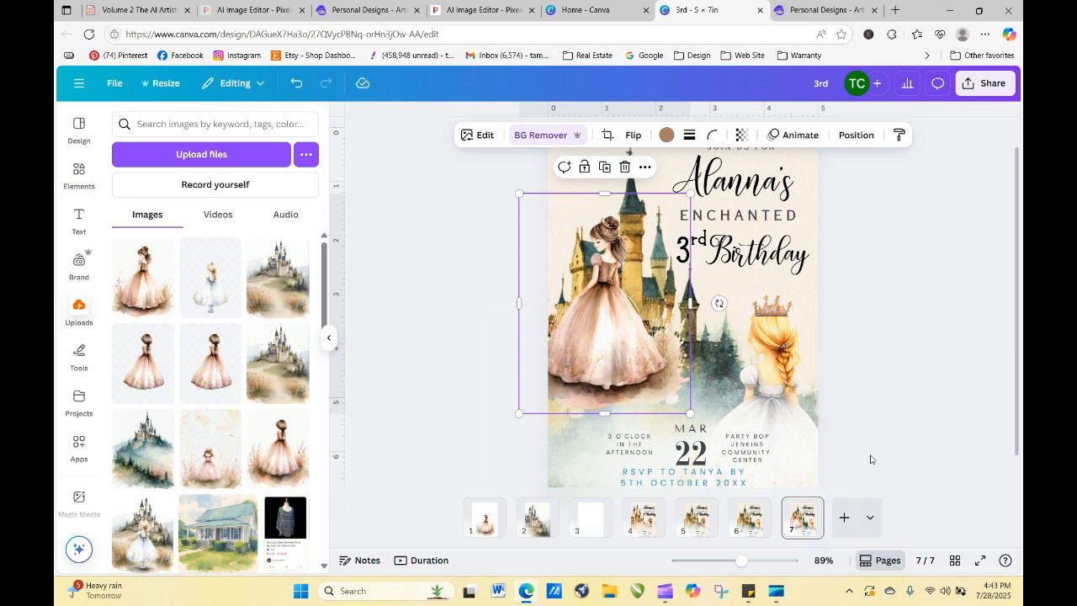
- Take the mist overlay off page 7 and replace the bun-haired princess with a fresh upload copy whose background is removed
left_click_drag(792, 444, 988, 168)
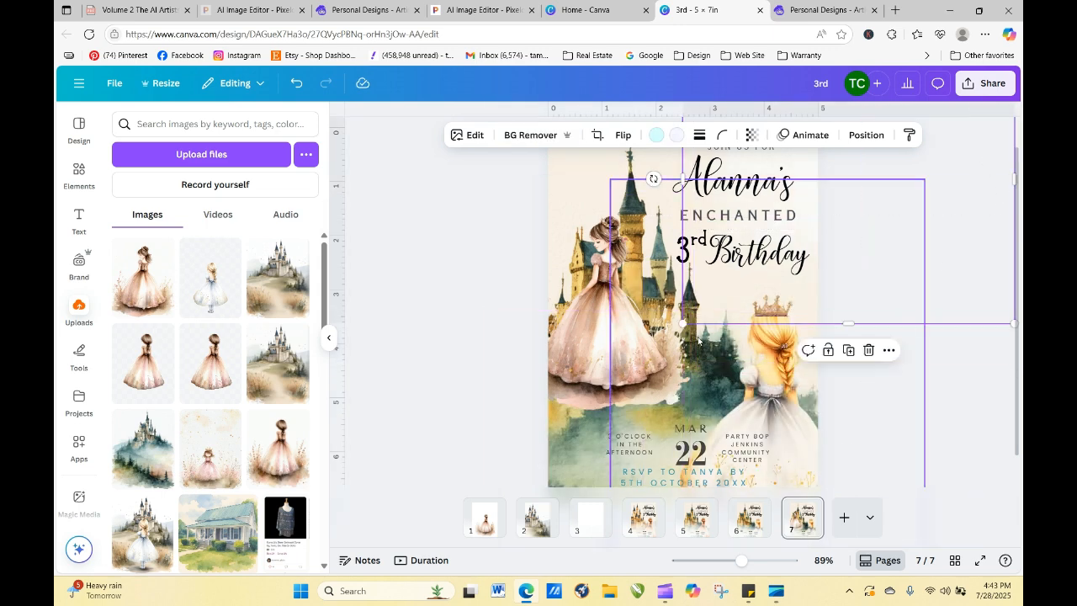
left_click_drag(601, 341, 352, 365)
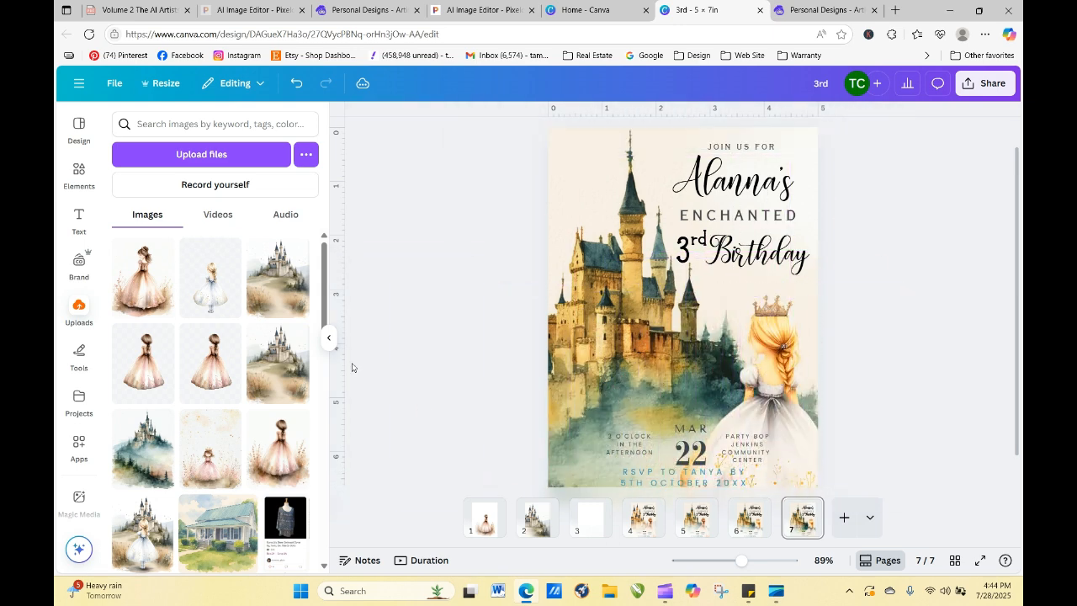
left_click(140, 282)
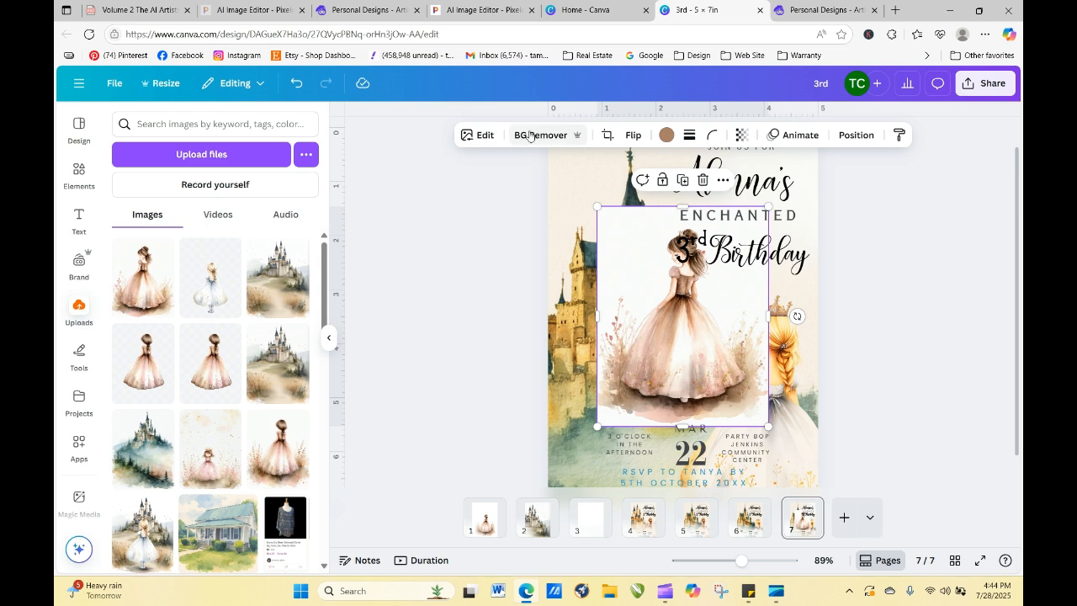
left_click_drag(677, 355, 614, 295)
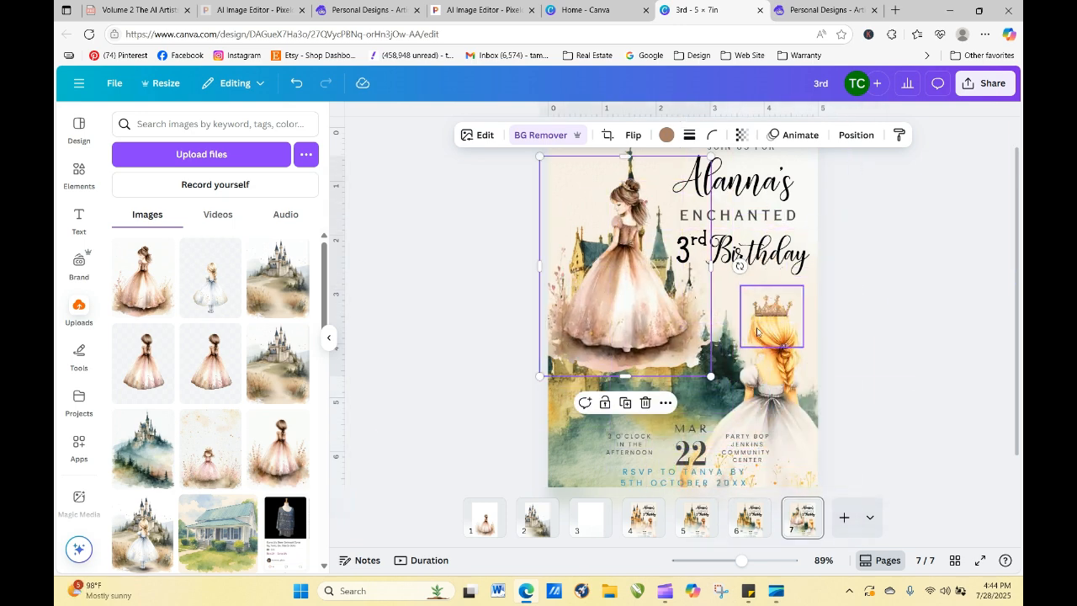
- Delete the blonde princess and her crown from page 7
left_click(762, 369)
key("Delete")
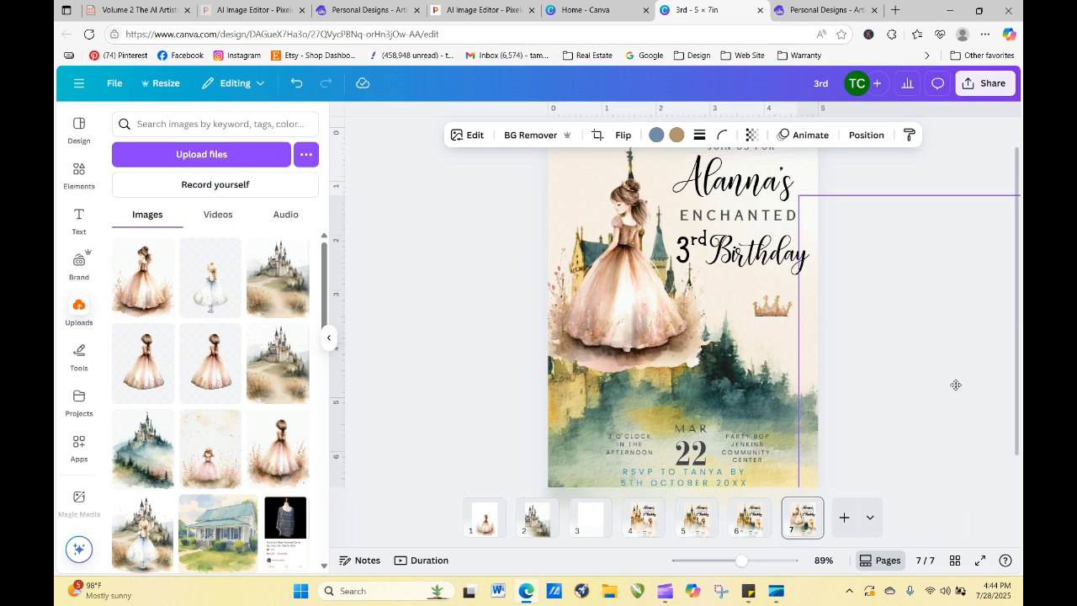
left_click_drag(769, 311, 777, 279)
left_click(786, 315)
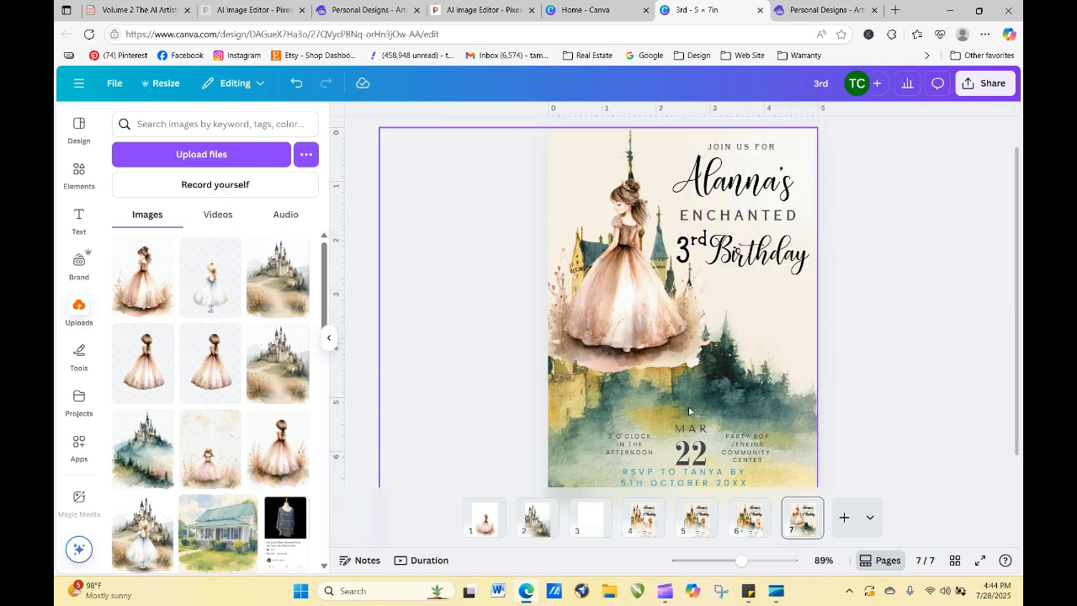
- Move the bun-haired princess to the invitation's lower right and enlarge her until her head sits just below the word Birthday
left_click_drag(636, 322, 755, 451)
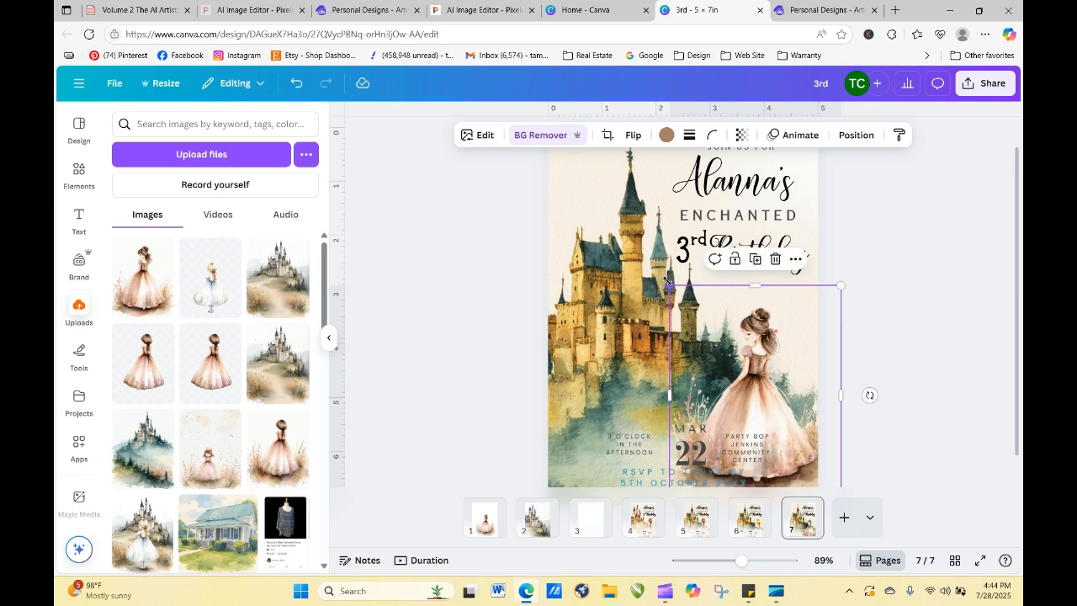
left_click_drag(669, 284, 635, 241)
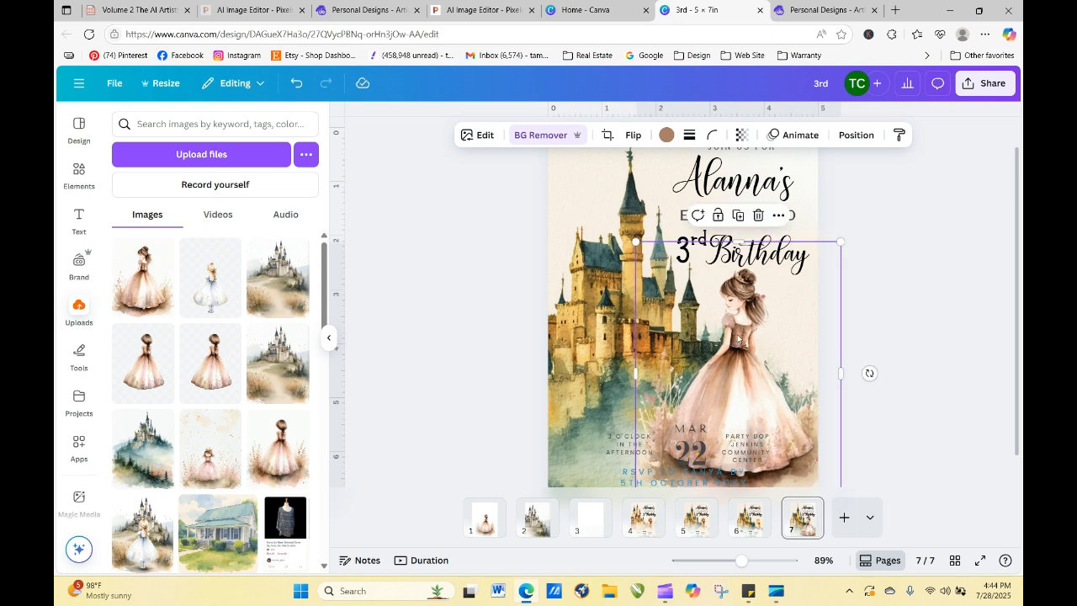
mouse_move(738, 339)
left_mouse_down()
mouse_move(753, 336)
mouse_move(743, 334)
left_mouse_up()
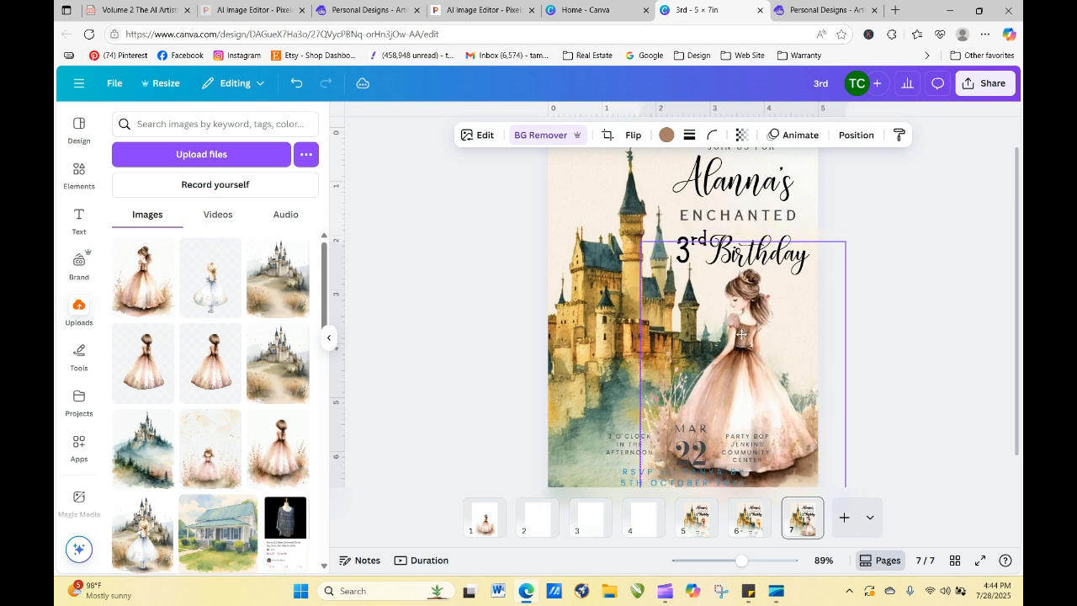
left_click(442, 367)
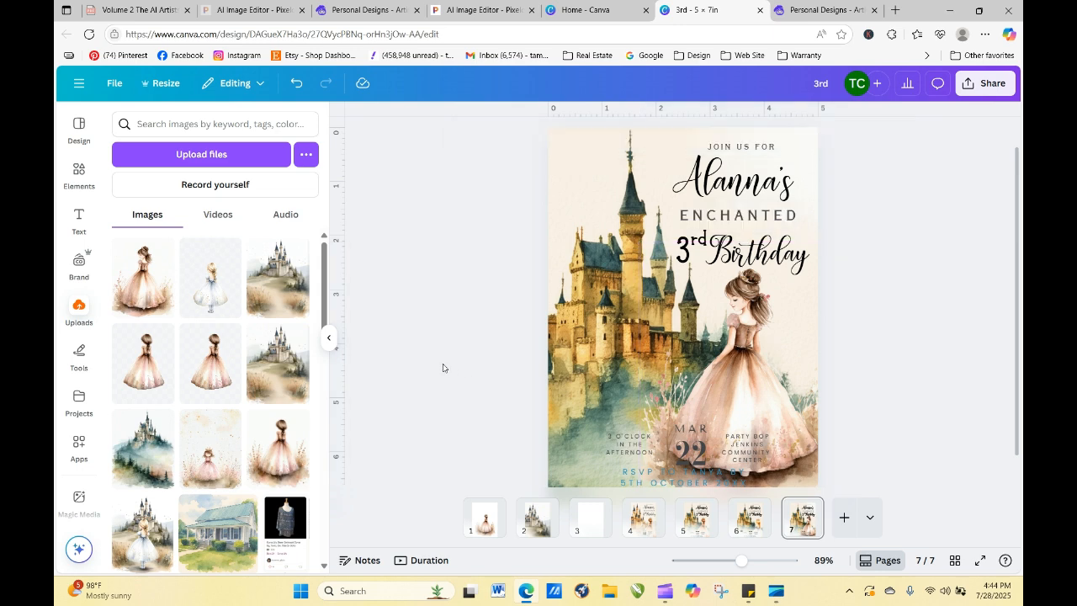
- Apply the Eldar filter from the Vivid group to the bun-haired princess
left_click(753, 359)
left_click(481, 136)
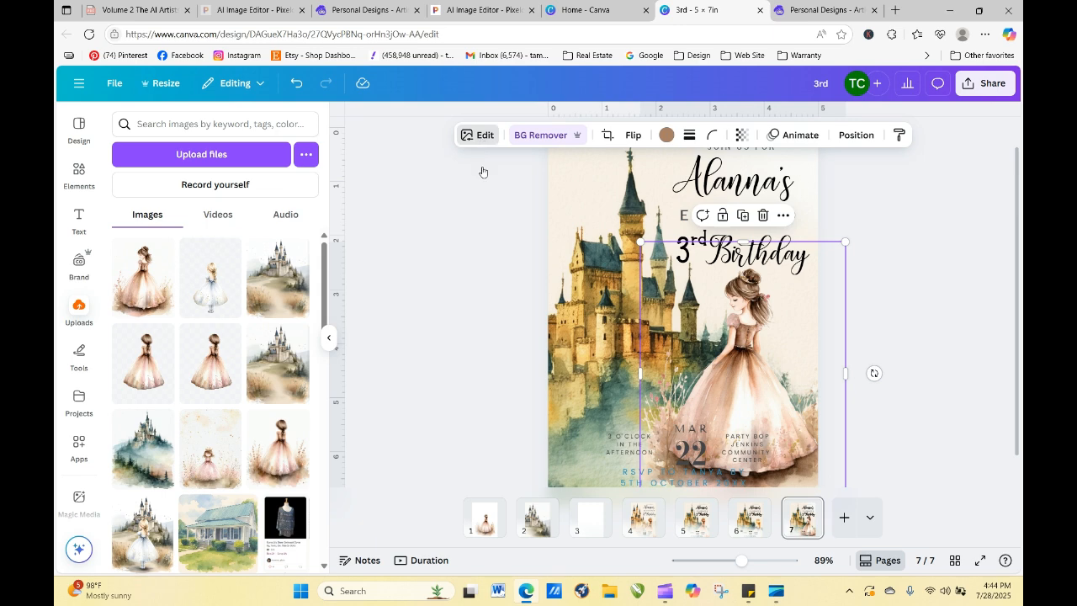
left_click(296, 366)
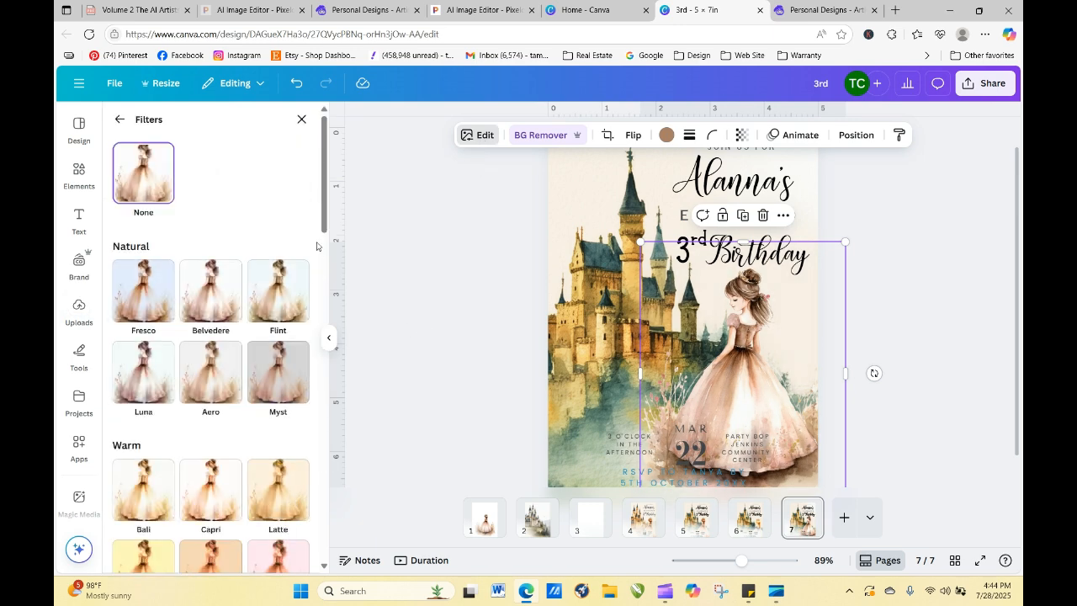
left_click_drag(323, 235, 316, 377)
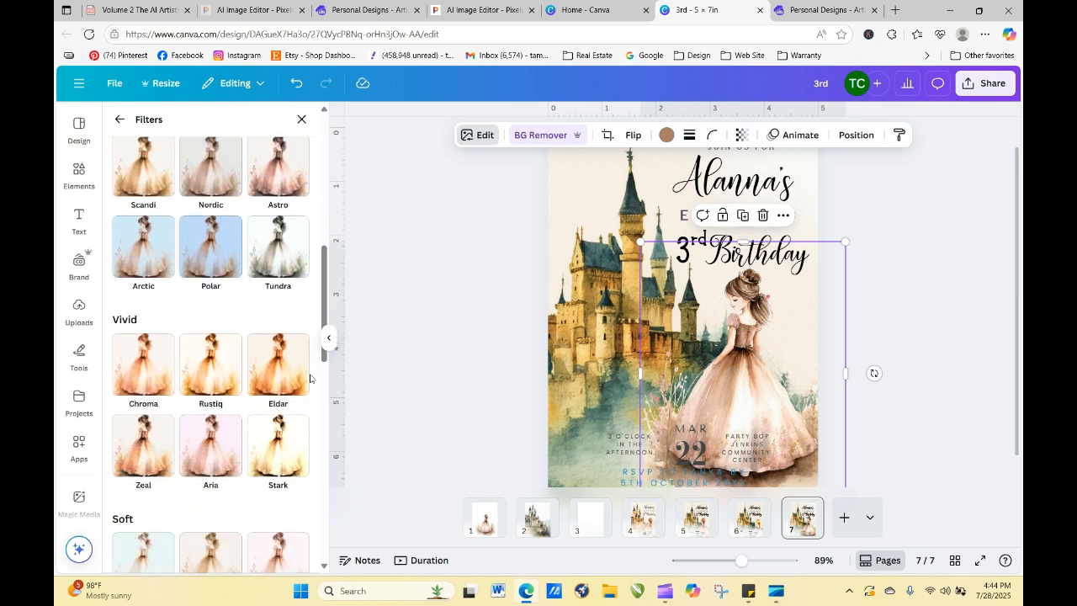
left_click(283, 373)
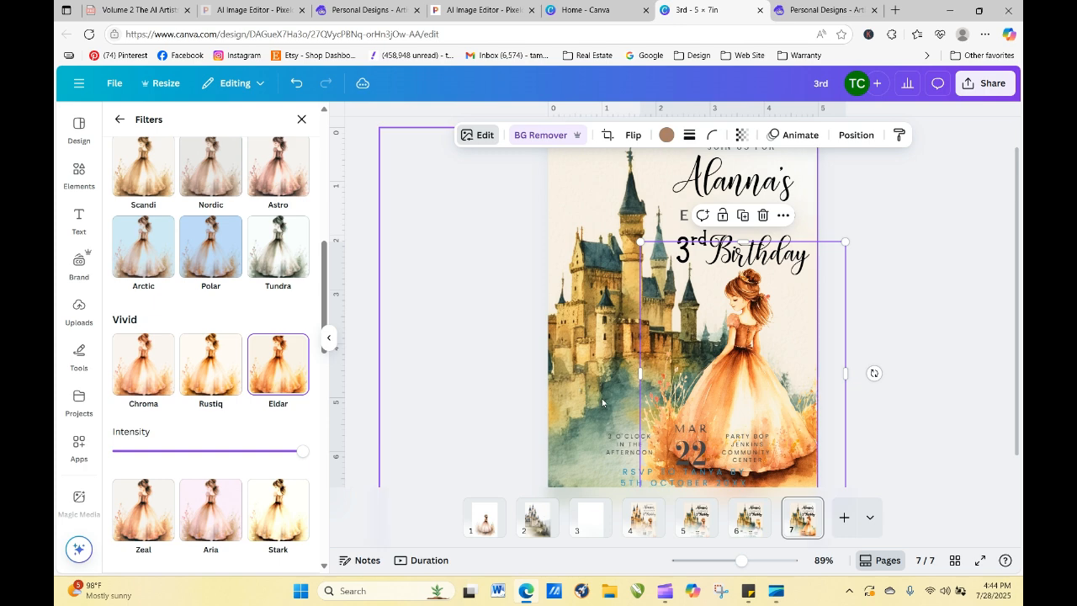
key("Escape")
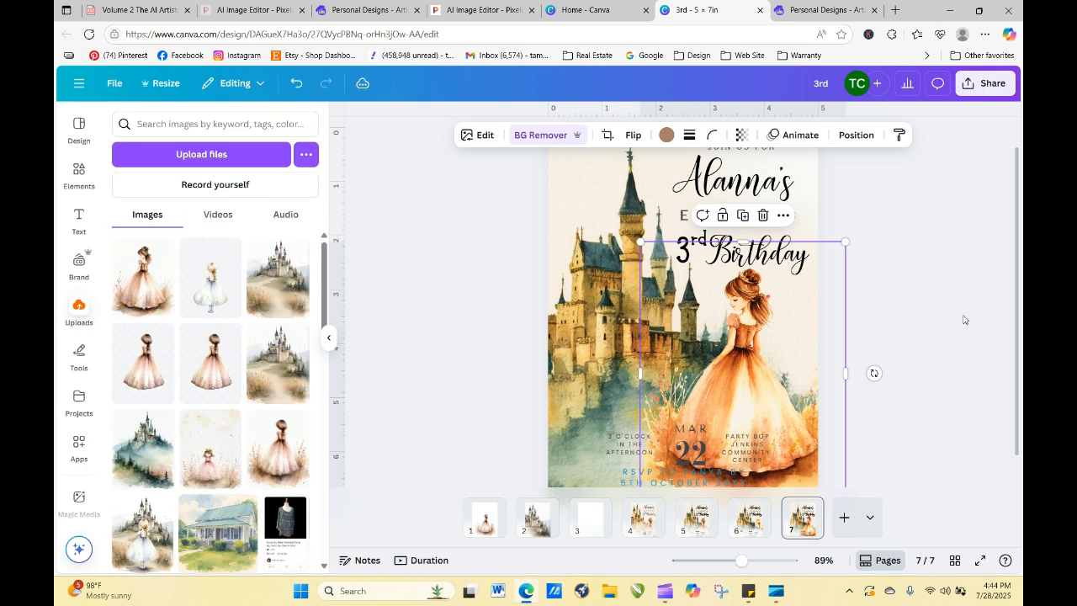
key("Escape")
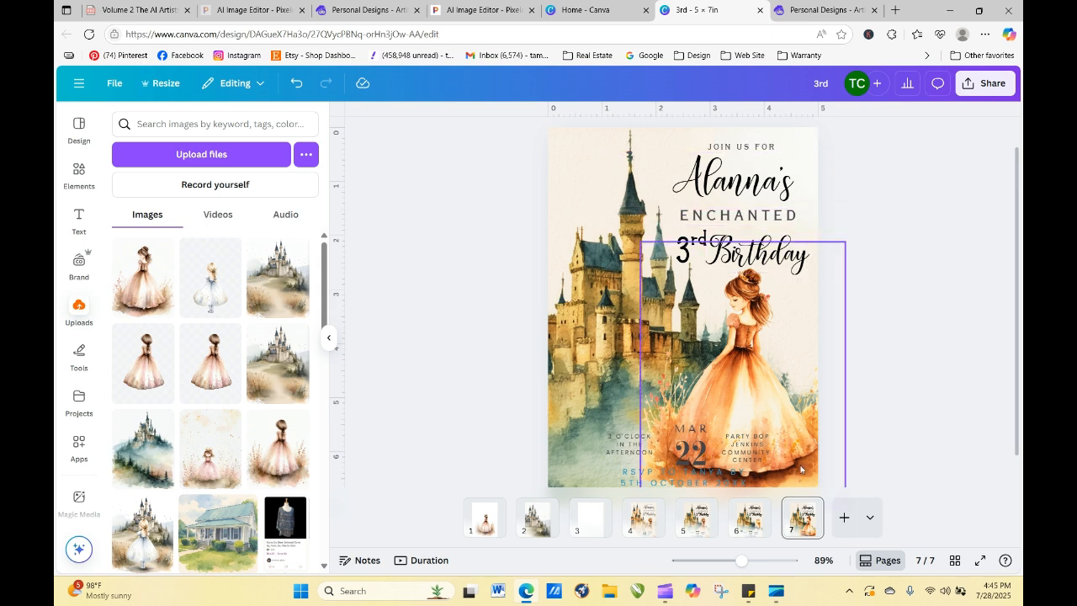
- Copy the mist overlay from page 6 and paste it over the lower part of the invitation on page 7
left_click(749, 516)
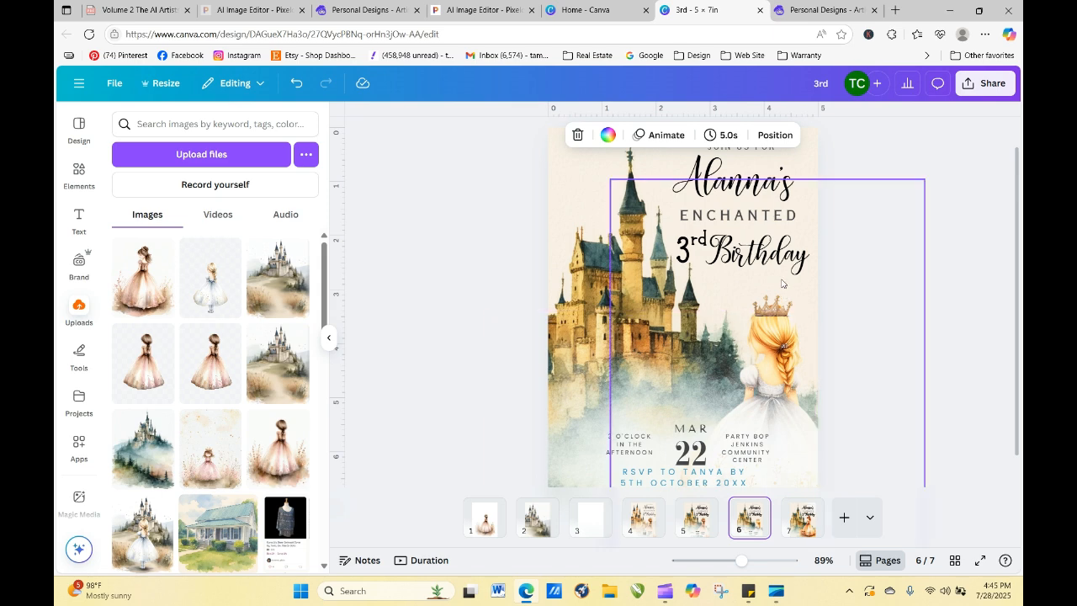
left_click(791, 442)
right_click(791, 442)
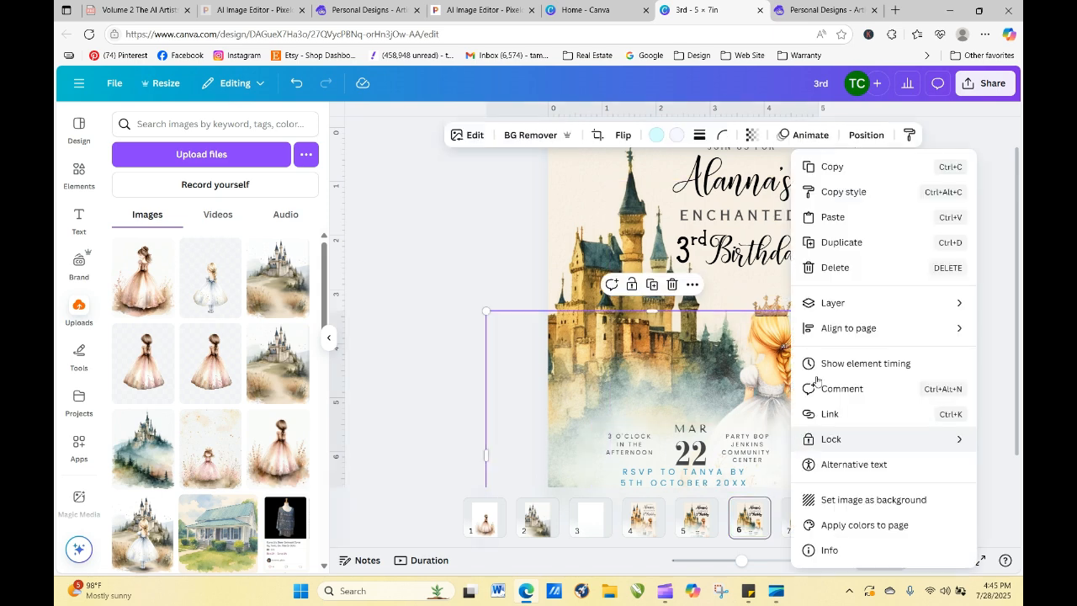
left_click(841, 171)
left_click(802, 516)
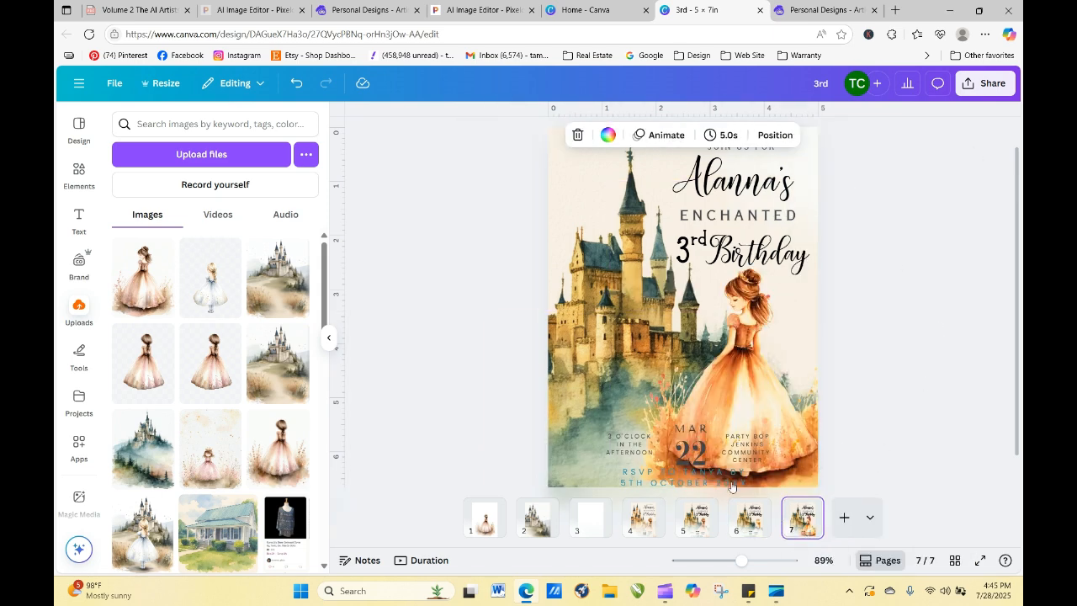
right_click(610, 243)
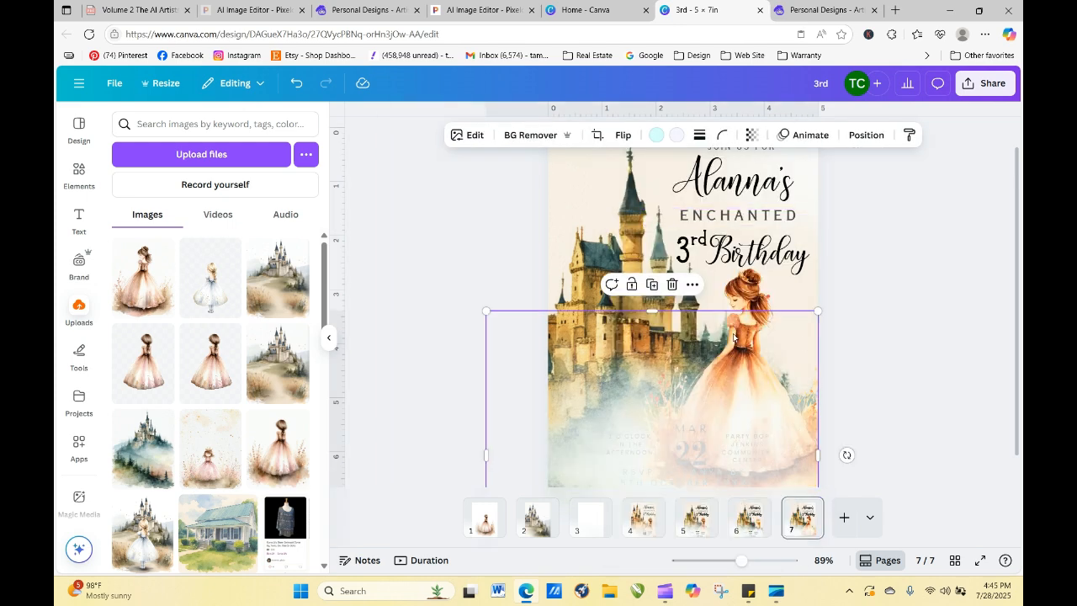
- Try the Oceanic, Zeal and Rustiq filters on the bun-haired princess
left_click(887, 359)
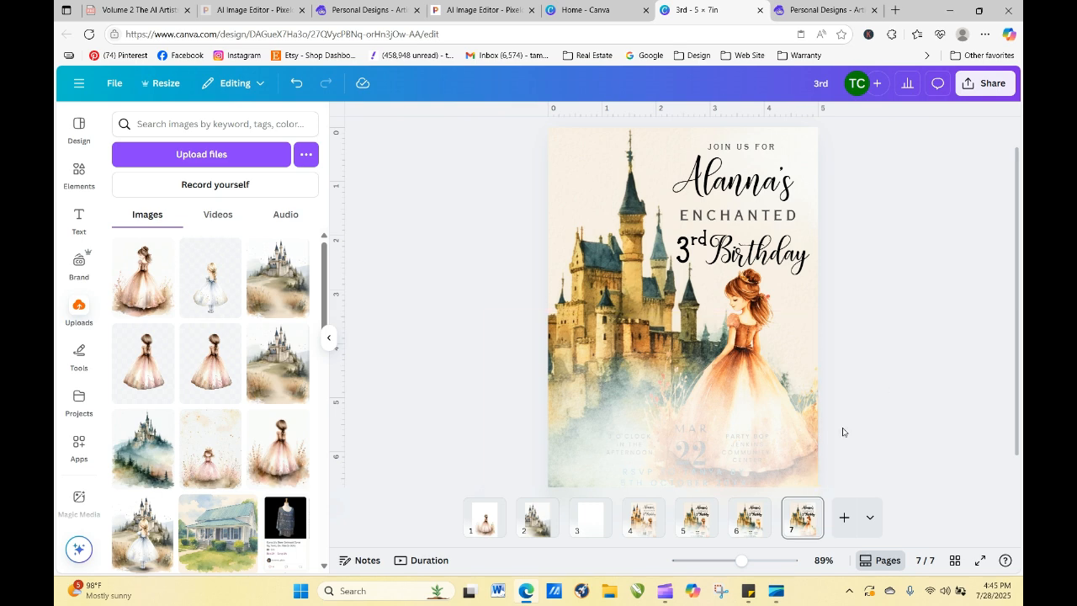
left_click(743, 293)
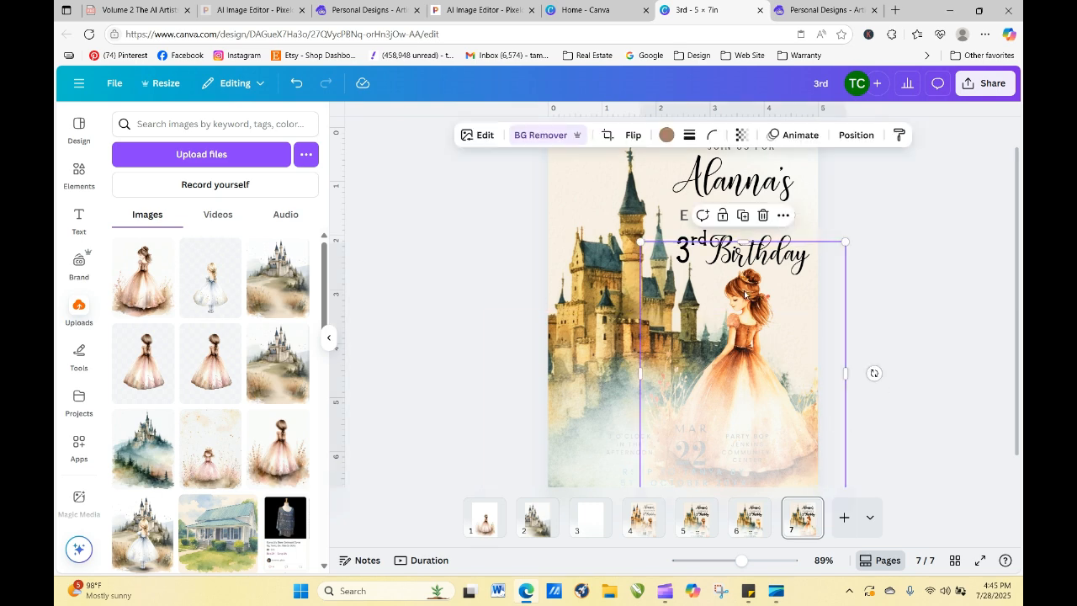
left_click(477, 134)
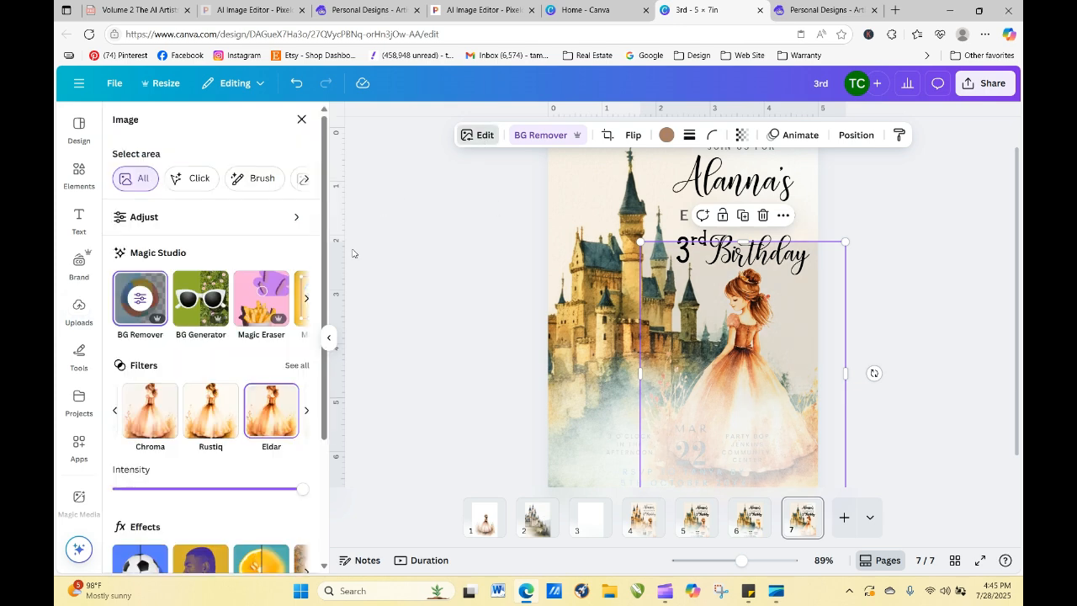
left_click(305, 365)
left_click_drag(324, 217, 343, 398)
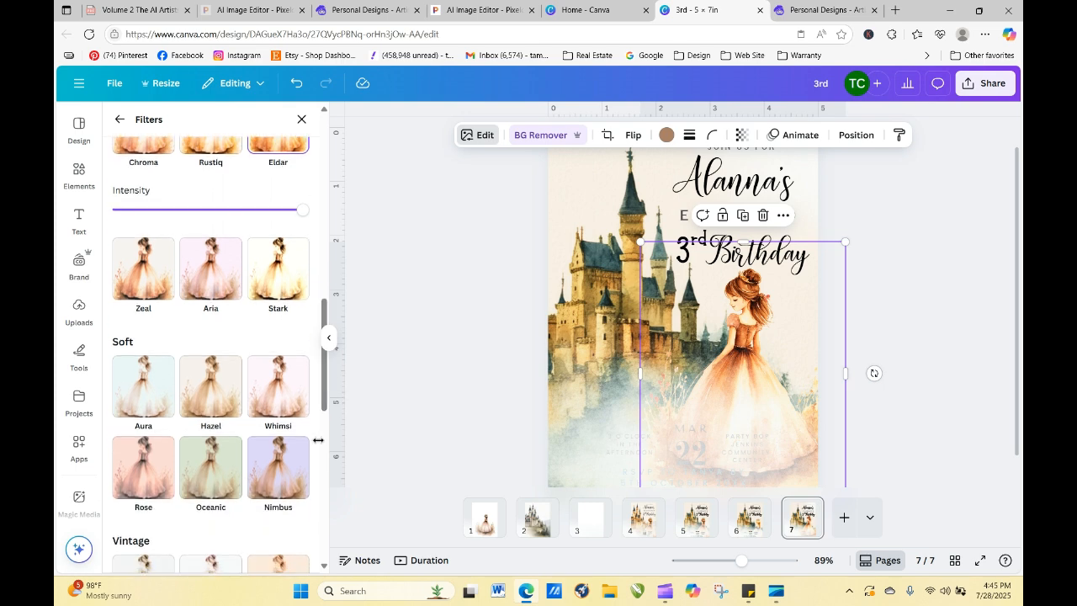
left_click(210, 476)
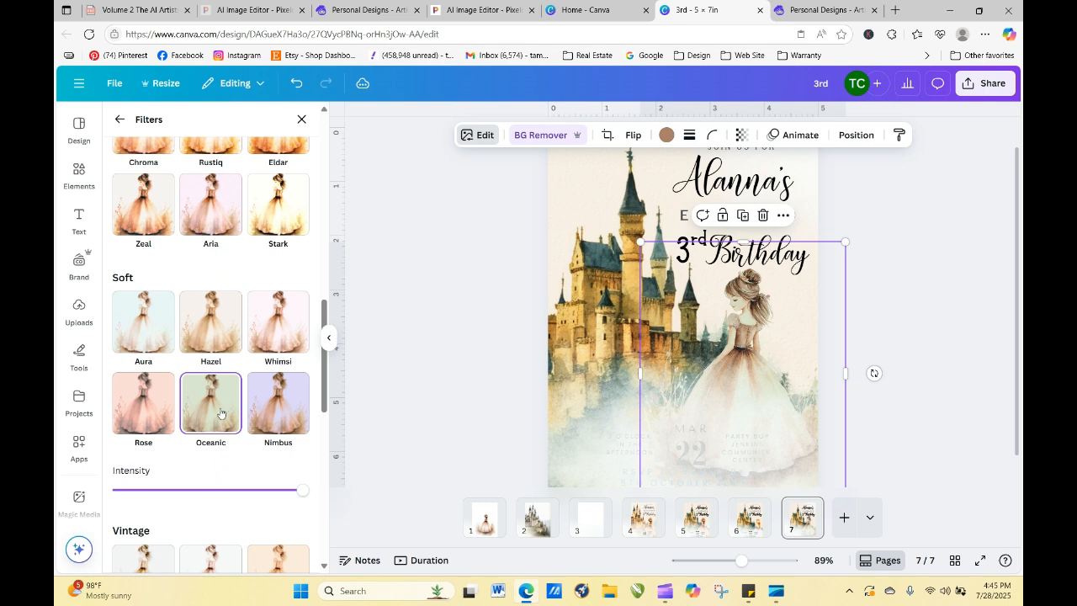
left_click(143, 204)
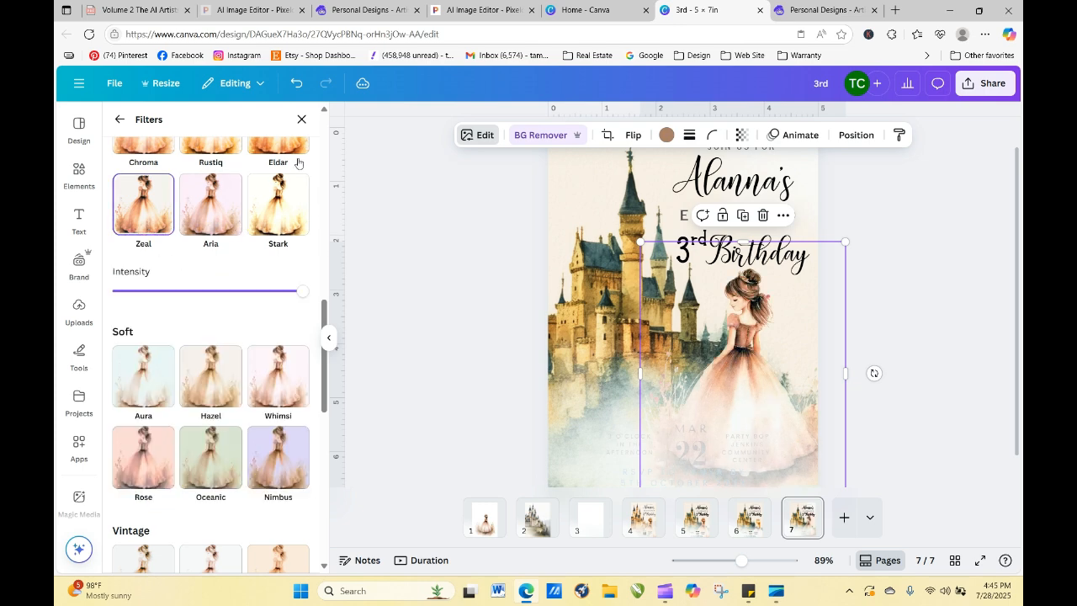
left_click(229, 152)
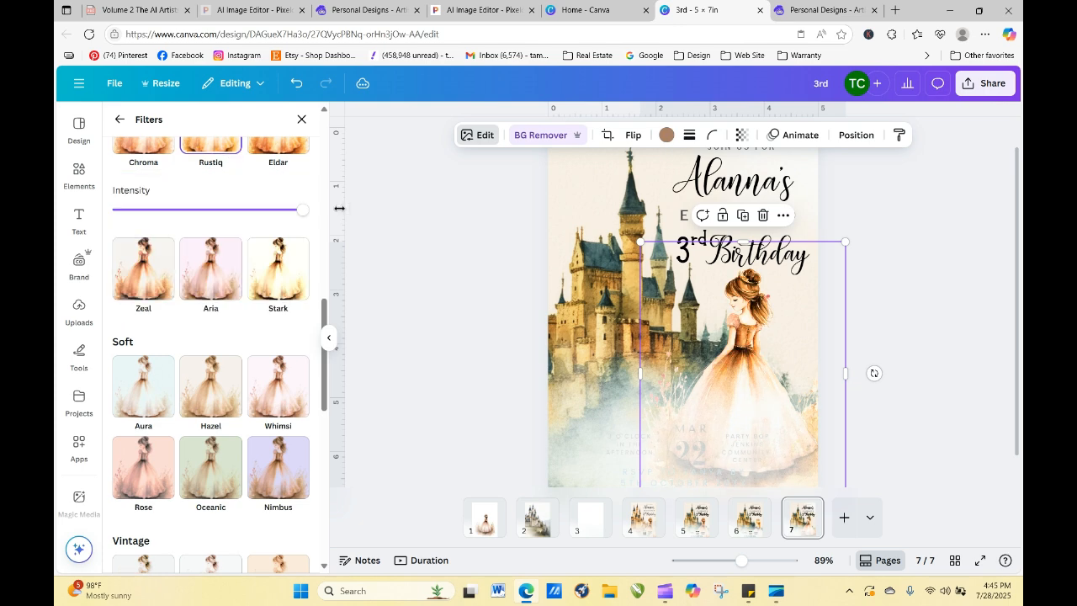
- Try the Scandi filter from the Cool group and the Bronz, Bali, Capri and Latte filters from the Warm group on the princess
left_click_drag(324, 315, 320, 234)
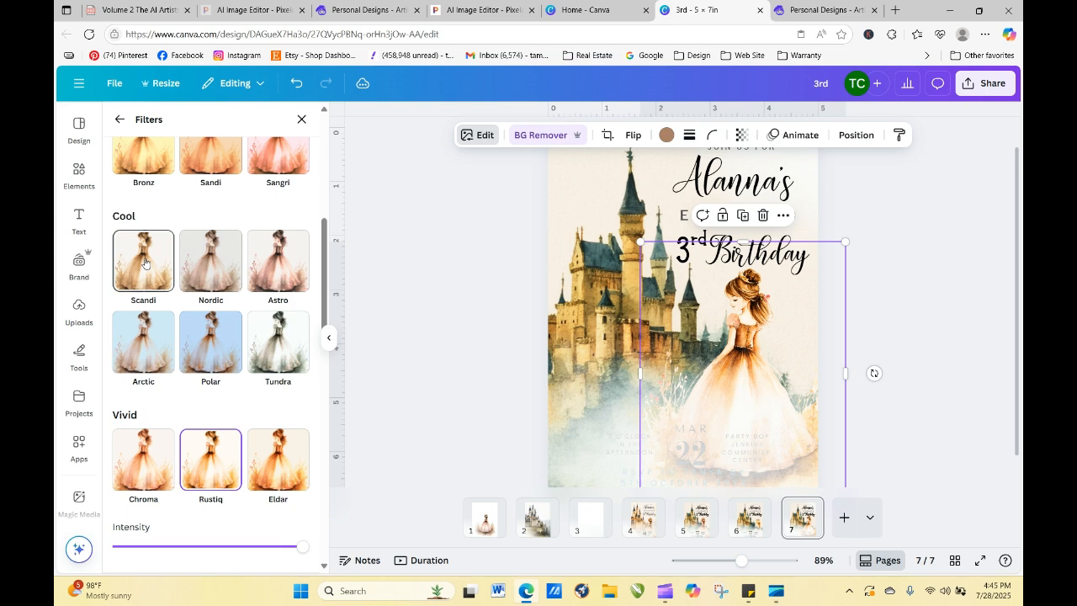
left_click(145, 262)
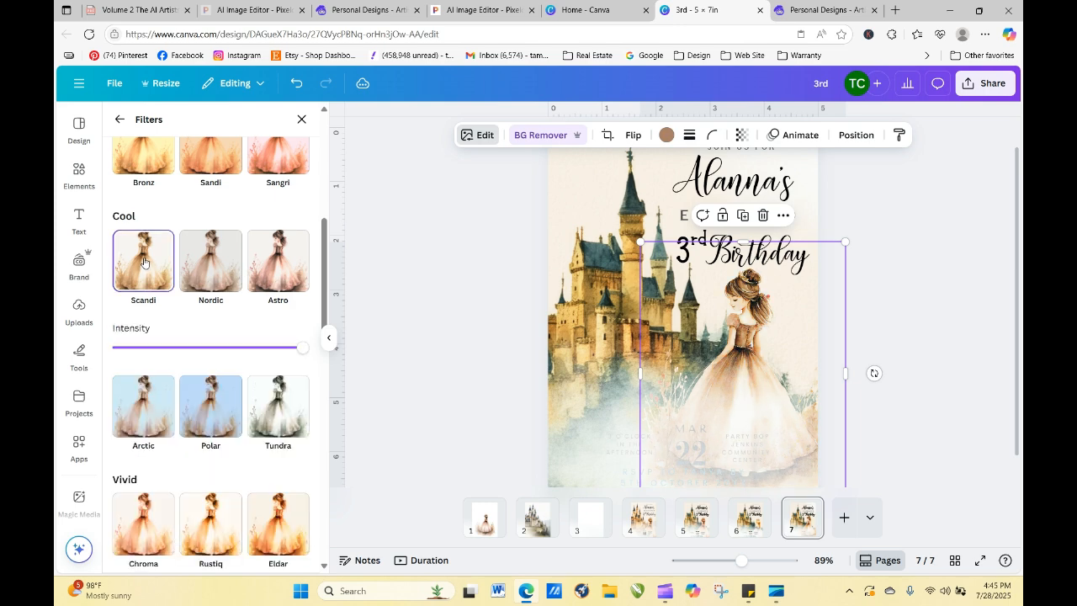
left_click(156, 179)
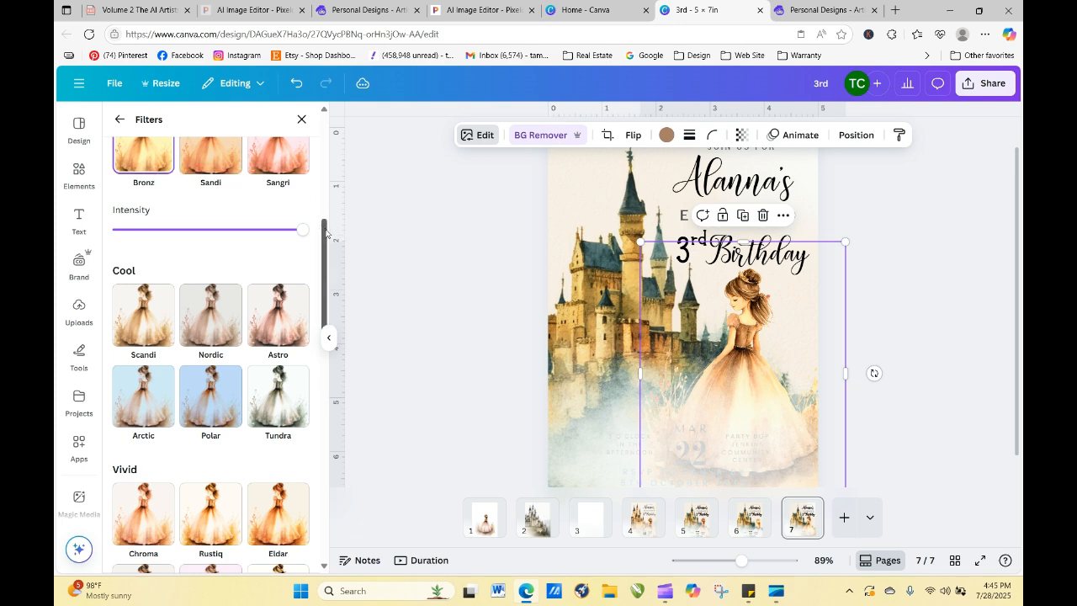
scroll(262, 279, "up", 5)
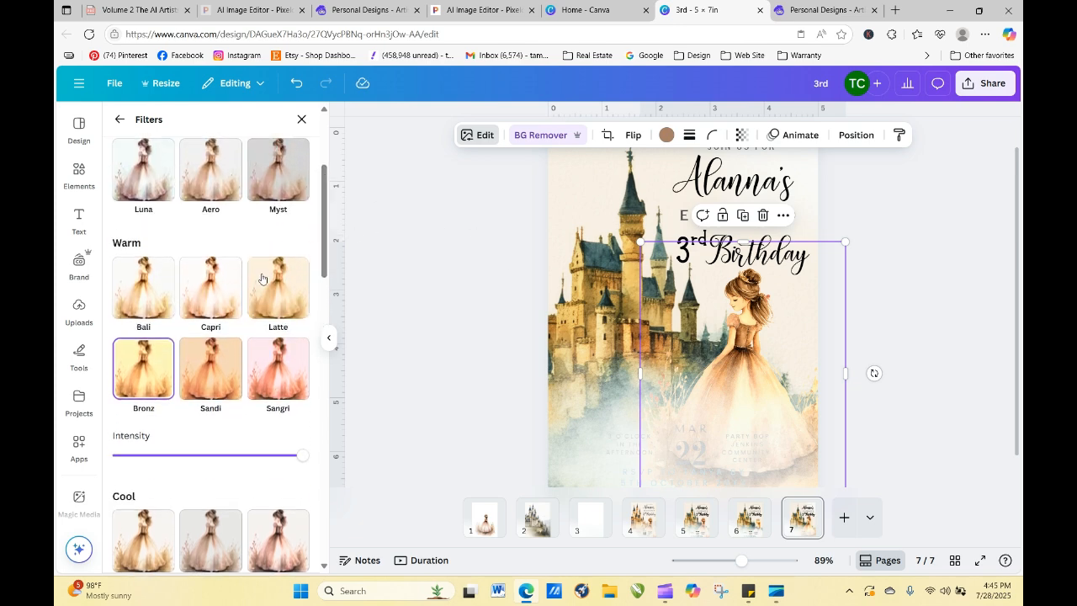
left_click(164, 287)
left_click(210, 290)
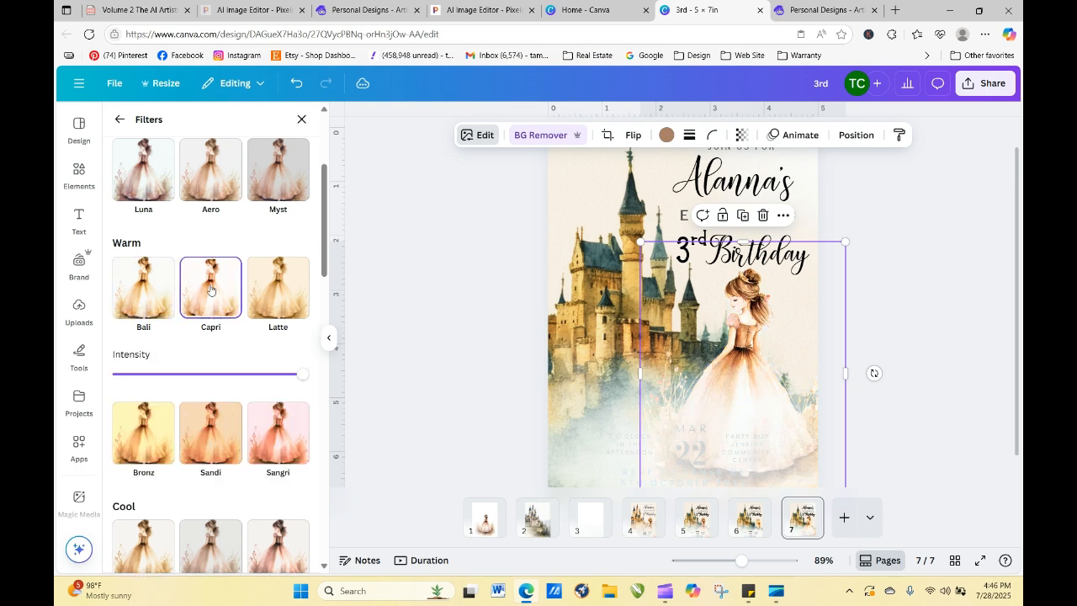
left_click(263, 293)
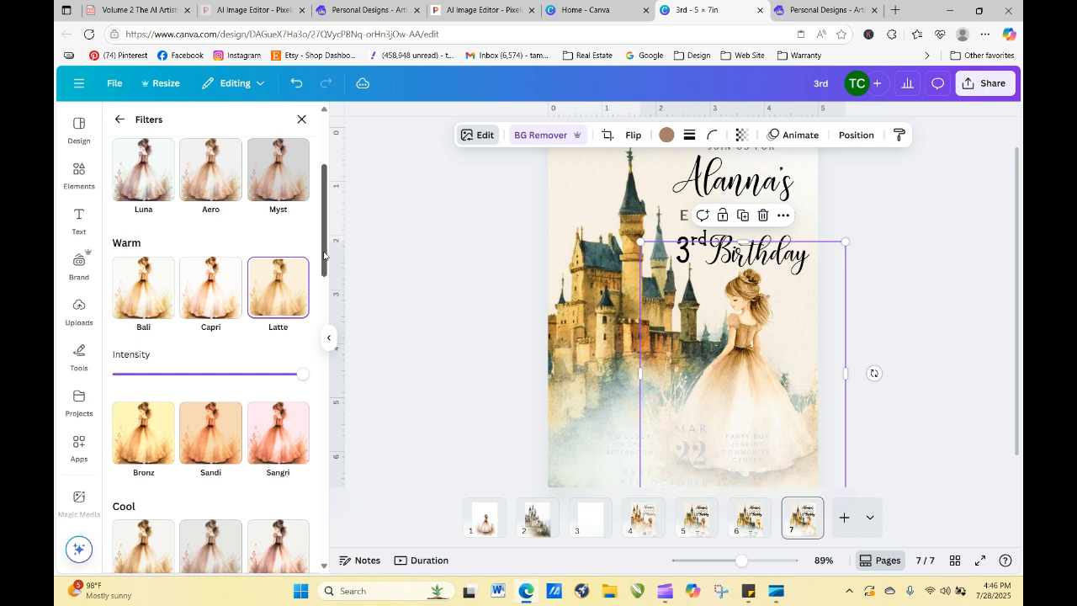
- Compare the Fresco and Flint filters from the Natural group with the warm Latte filter on the princess
scroll(323, 255, "up", 3)
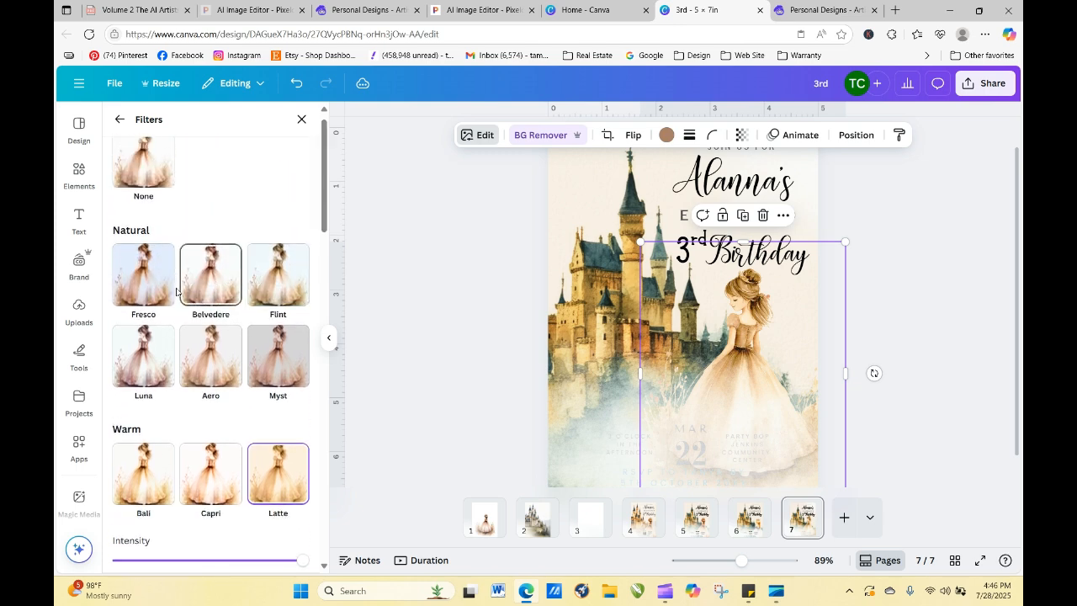
left_click(158, 294)
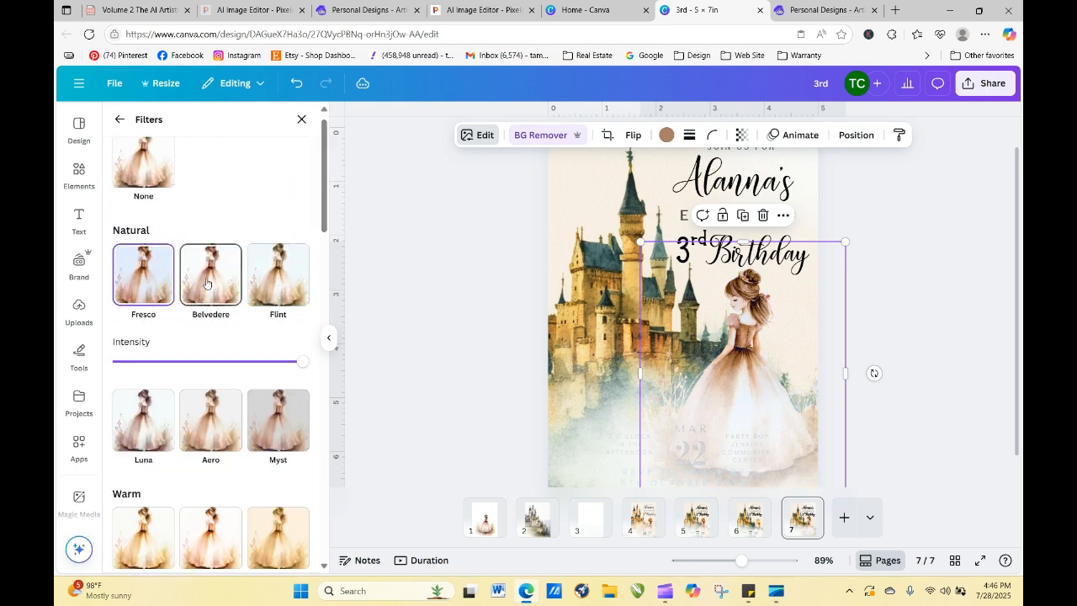
left_click(297, 289)
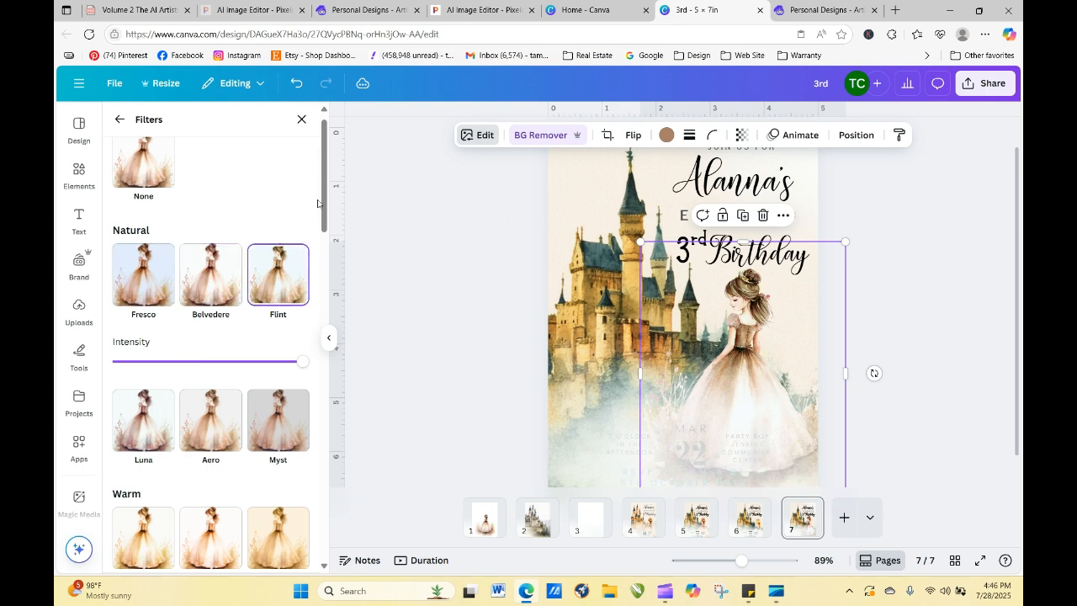
left_click_drag(323, 209, 328, 272)
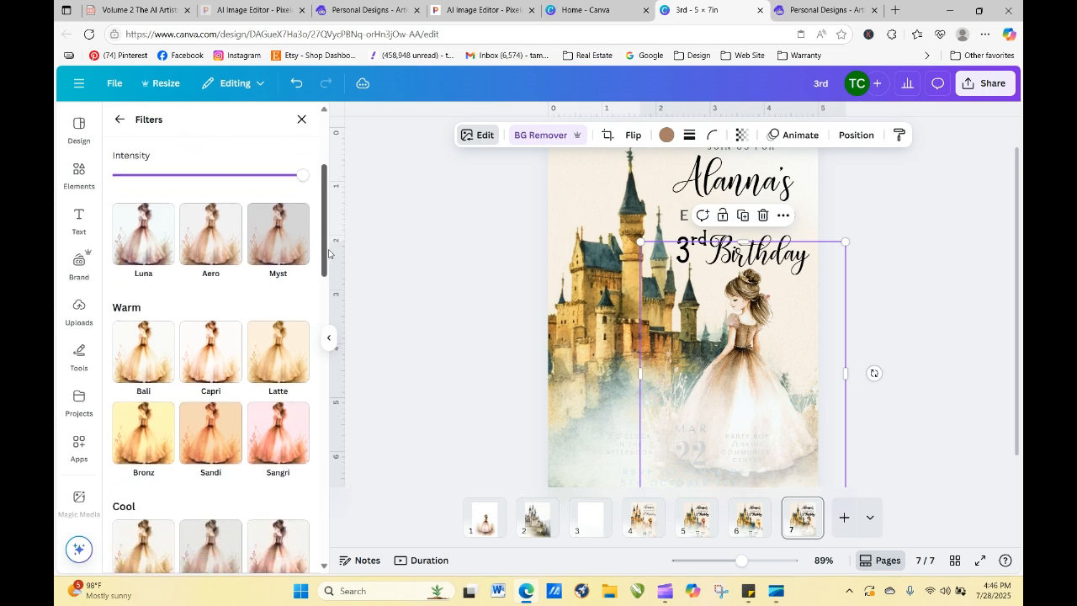
left_click(294, 358)
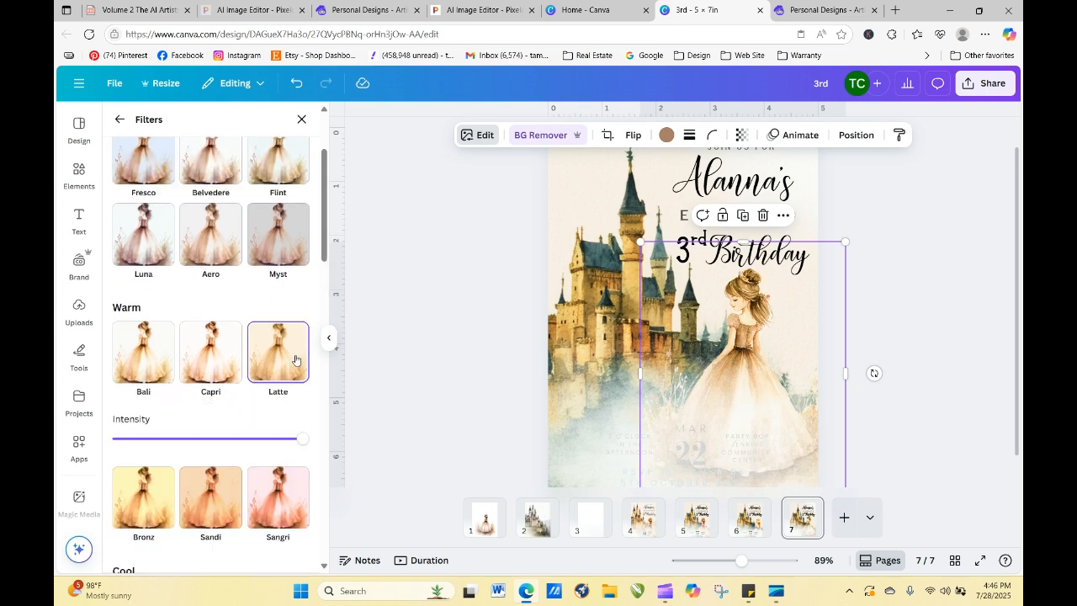
left_click(156, 177)
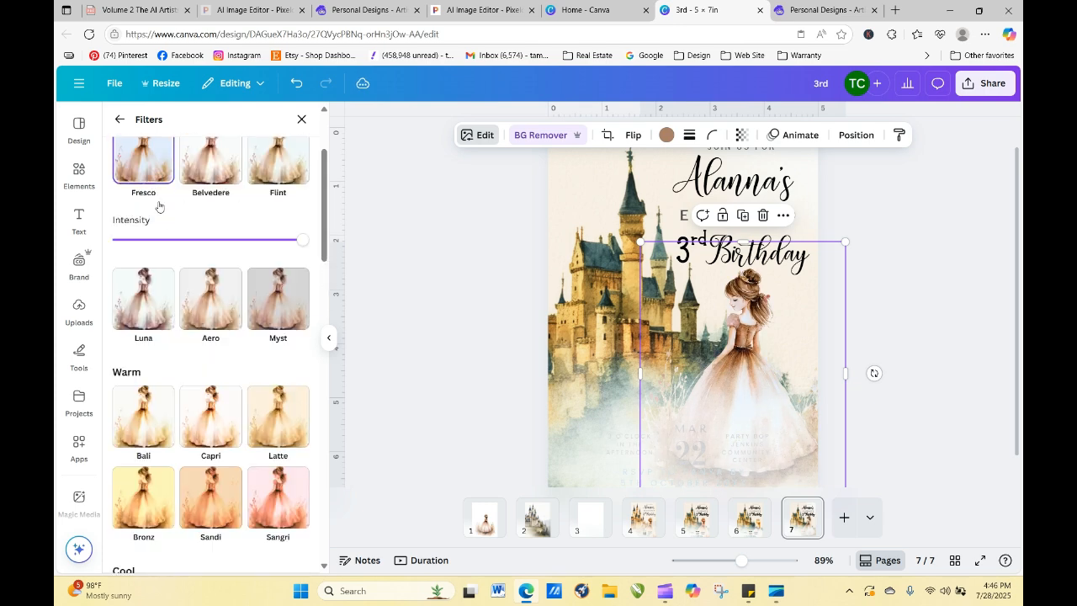
- Apply the Belvedere filter from the Natural group to the bun-haired princess
left_click(207, 178)
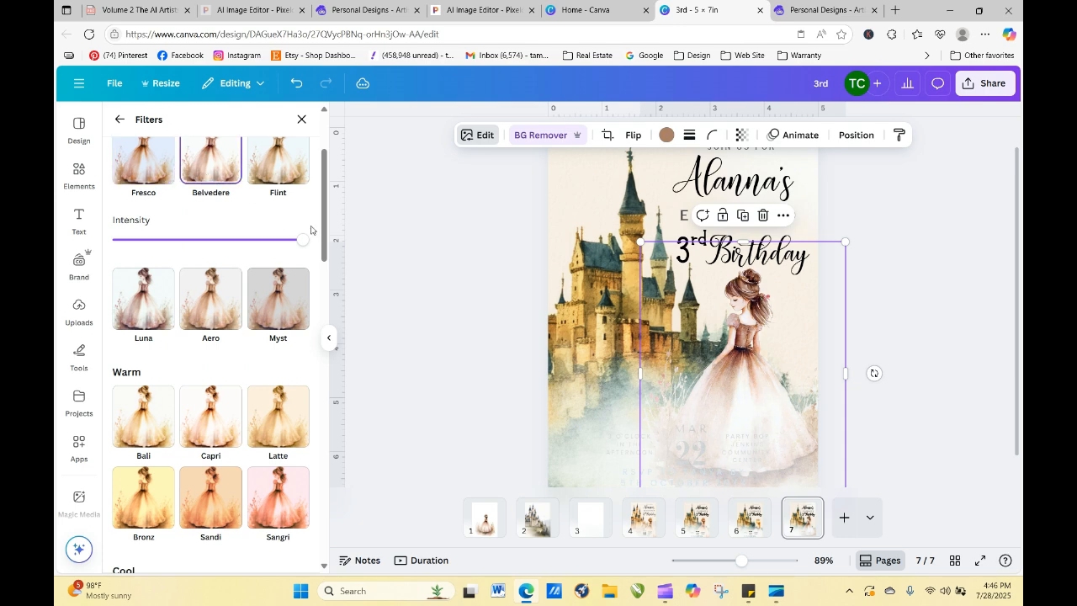
key("Escape")
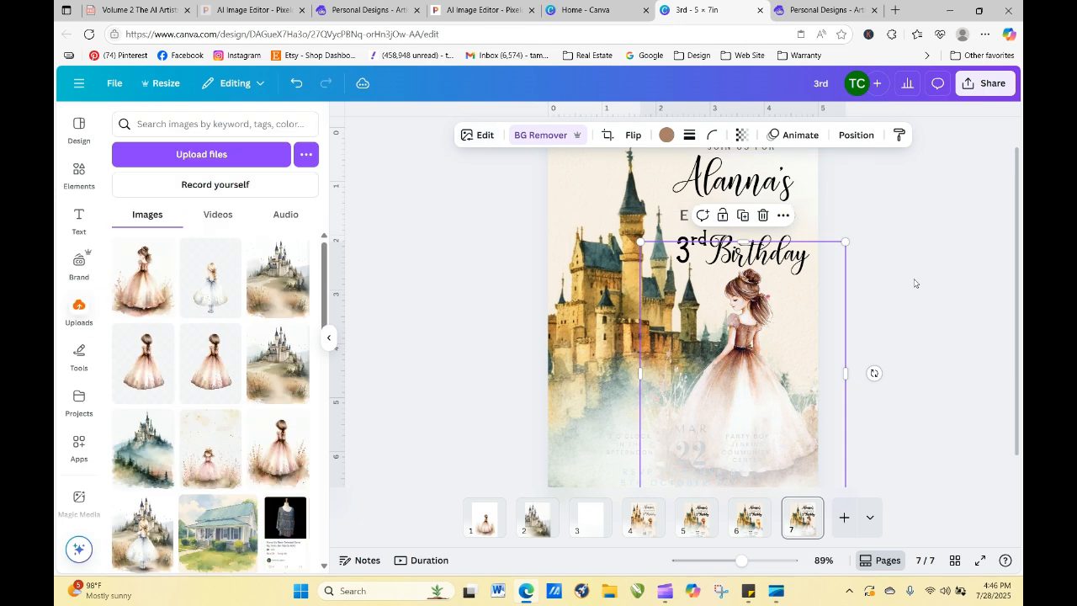
key("Escape")
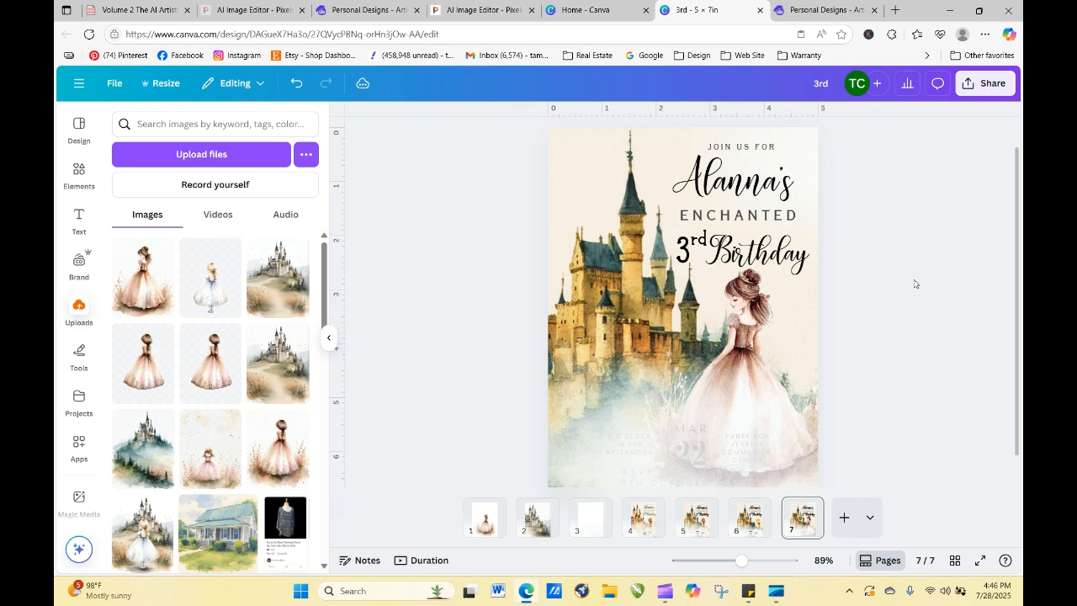
- Send the mist overlay backward so it sits behind the event details text on page 7
left_click(817, 349)
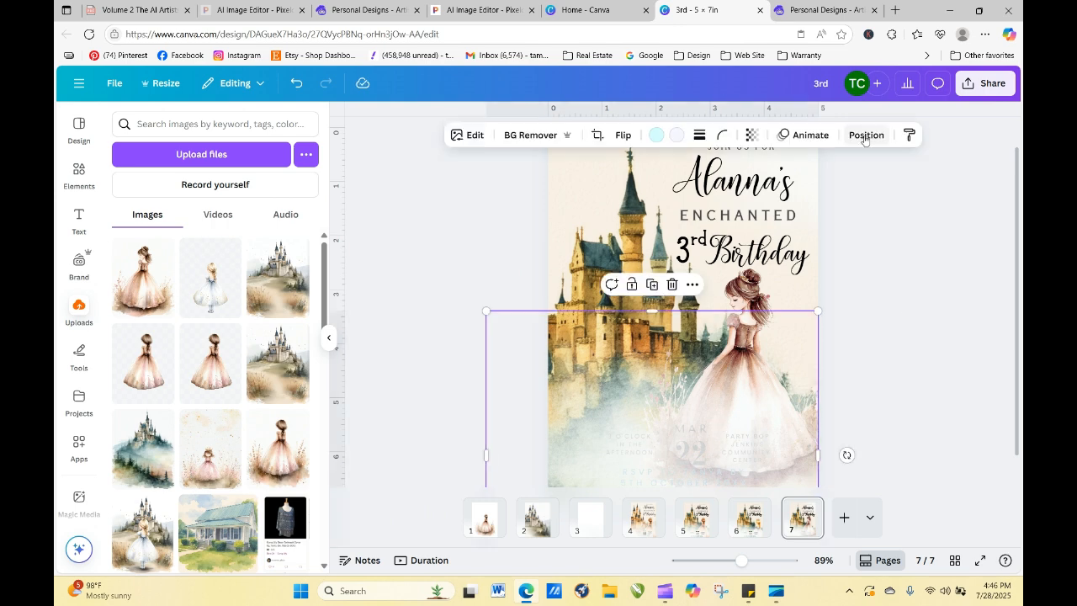
left_click(865, 137)
left_click(277, 193)
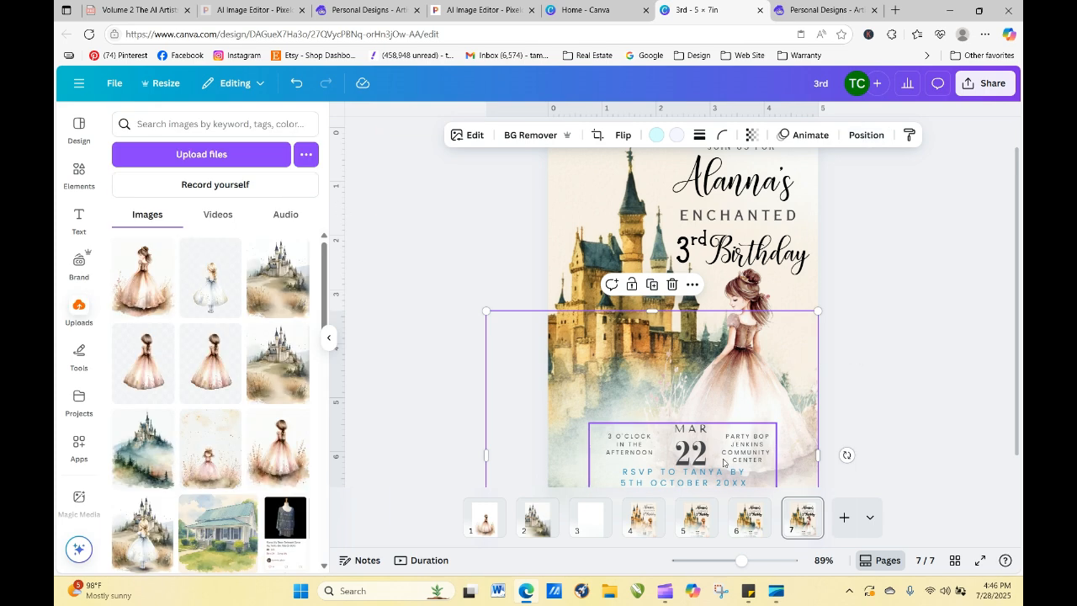
- Move the grouped event details up a little and change all of their text to black
left_click(725, 459)
left_click_drag(725, 459, 732, 427)
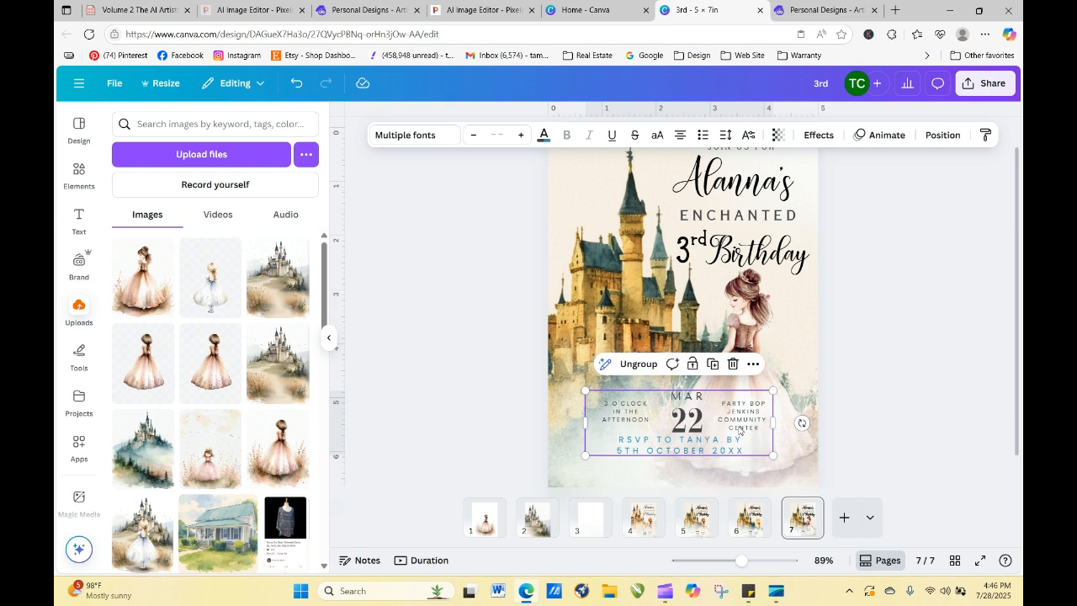
left_click(540, 136)
left_click(158, 217)
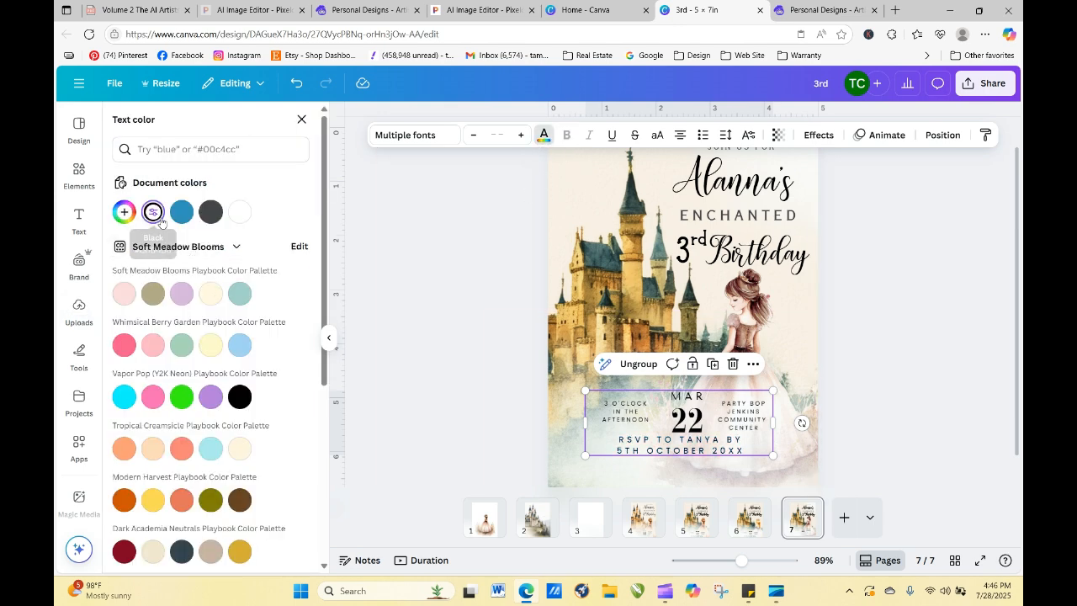
left_click(904, 428)
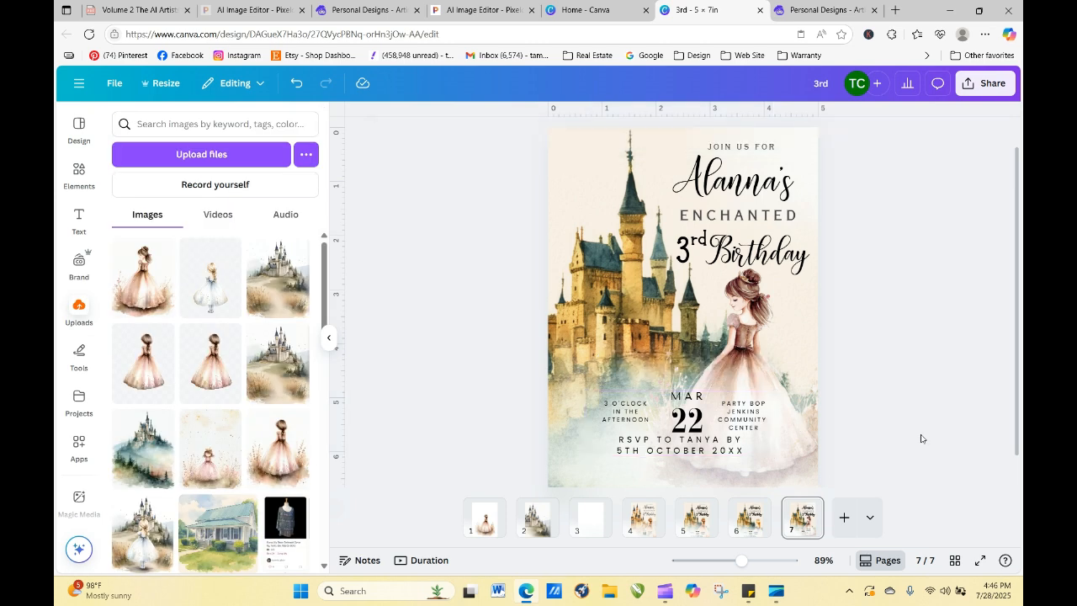
- Ungroup the event details and move the RSVP text down to leave a gap below the date
left_click(725, 447)
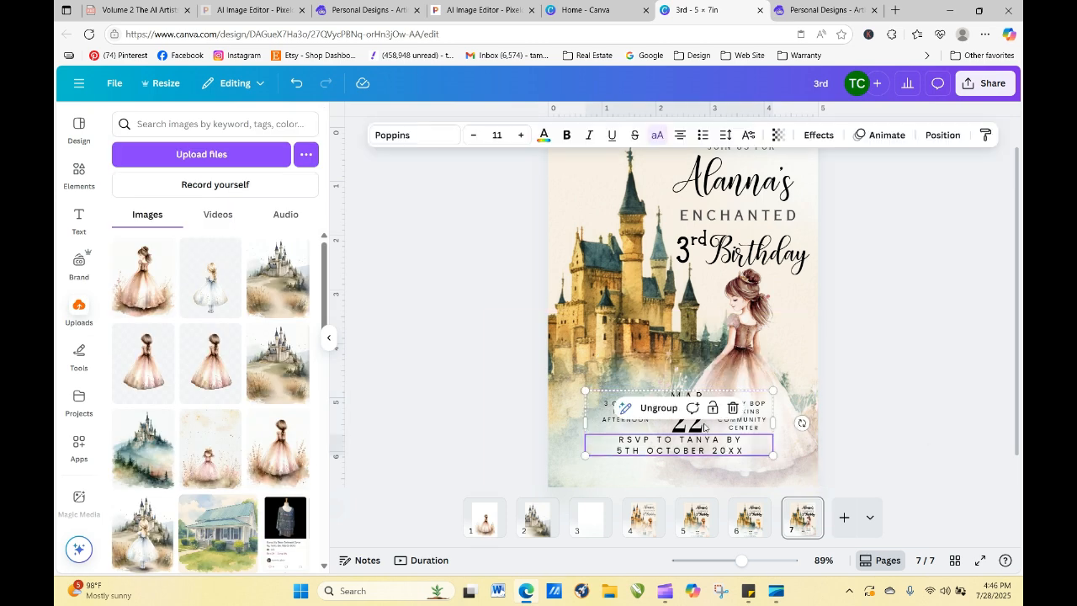
left_click(663, 409)
left_click(909, 435)
left_click_drag(742, 451, 742, 467)
left_click(873, 469)
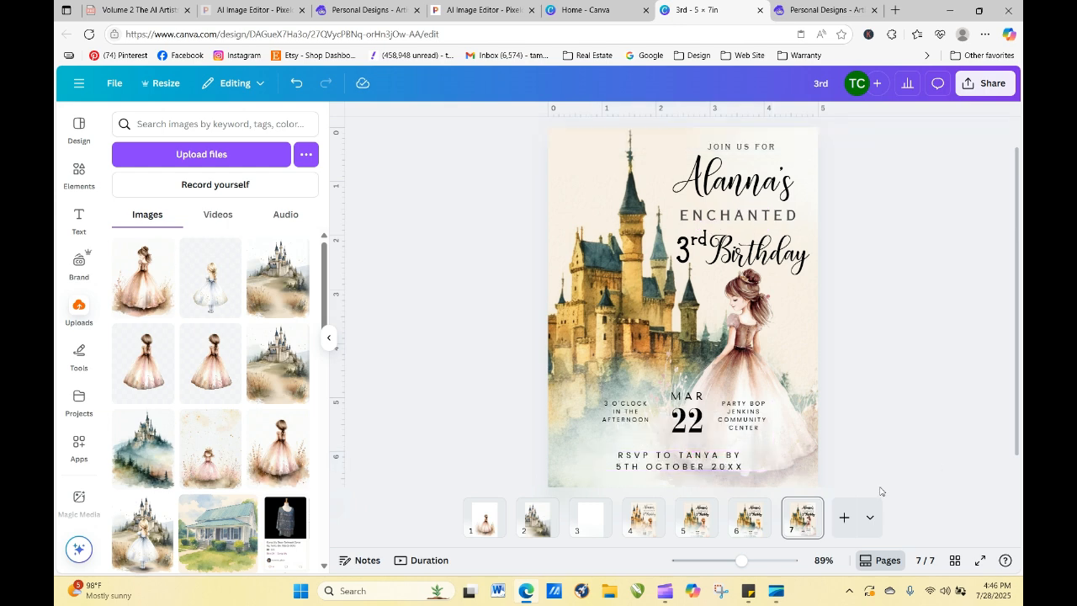
- Group the time text, the number 22 and the party location text together
left_click(627, 412)
left_click(695, 431, "shift")
right_click(694, 431)
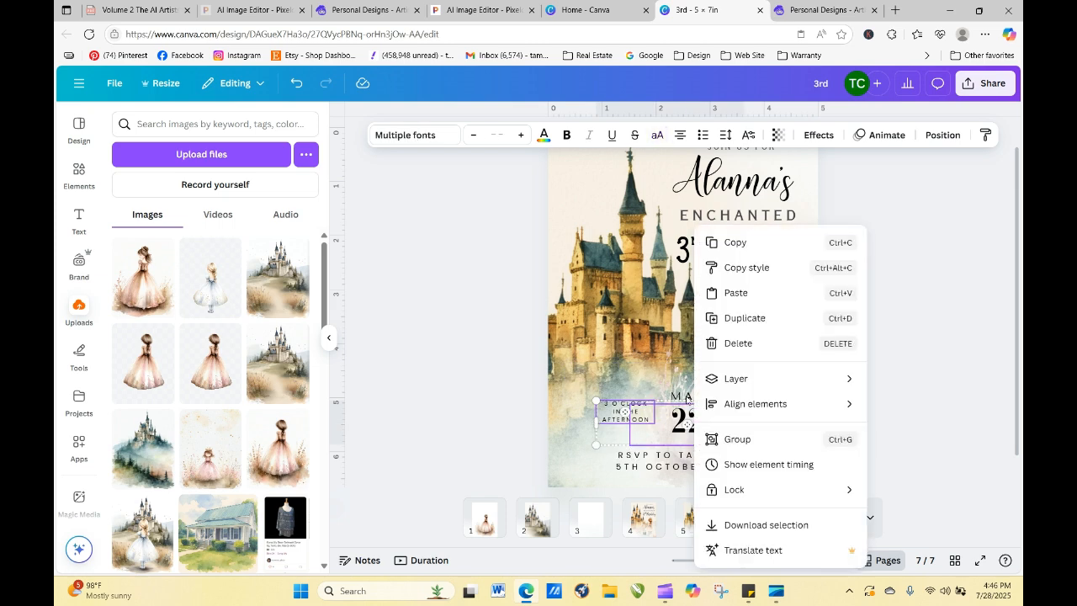
key("Escape")
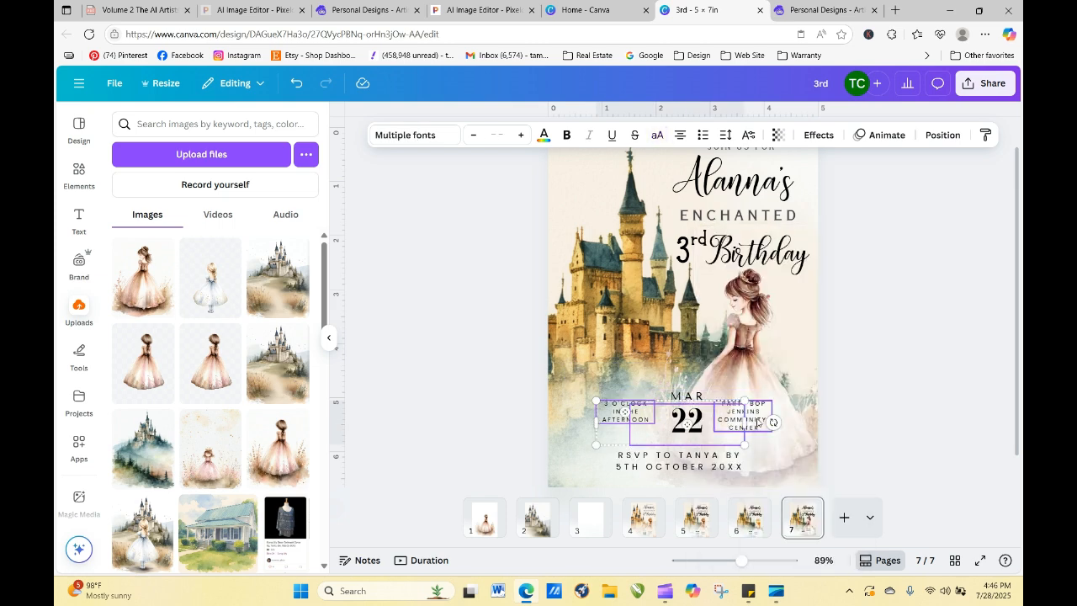
left_click(739, 415, "shift")
left_click(646, 375)
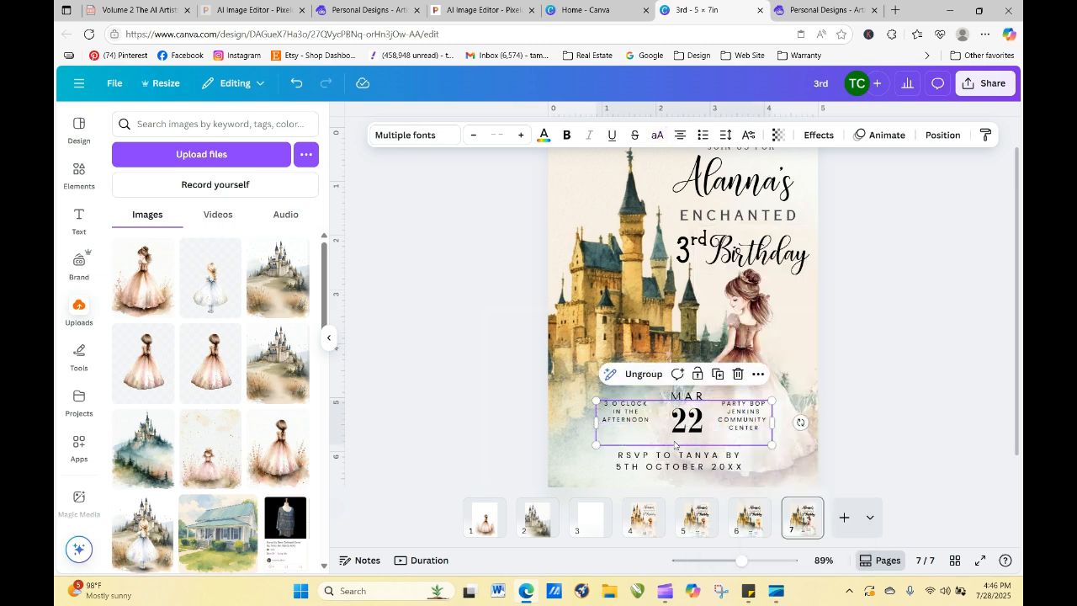
- Nudge the grouped time, date and location slightly down, and shift the RSVP text slightly up to centre it on the page
left_click_drag(681, 439, 681, 436)
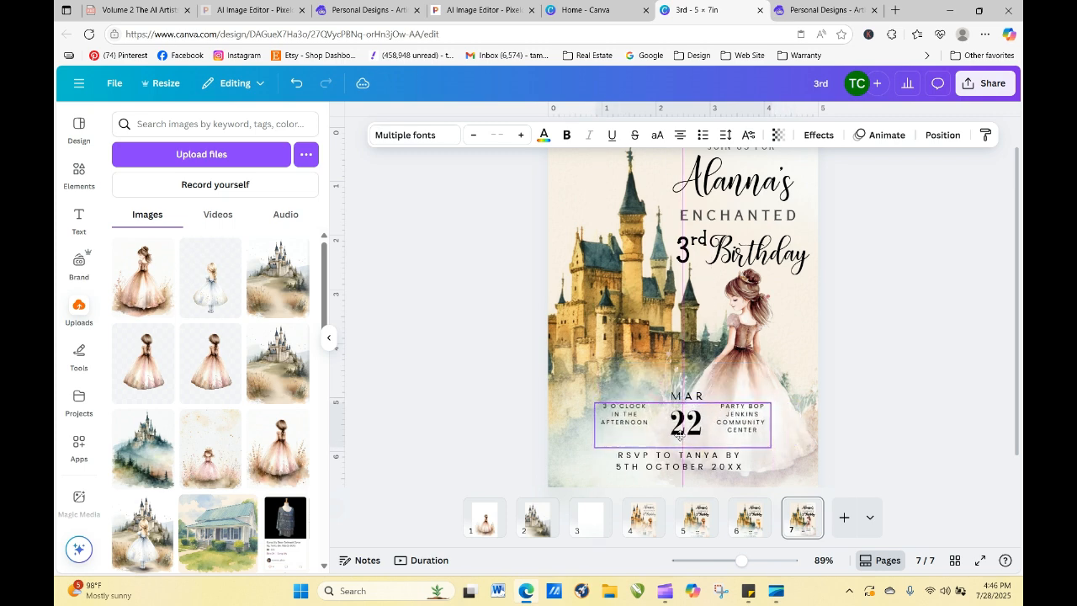
left_click(682, 433)
left_click(904, 444)
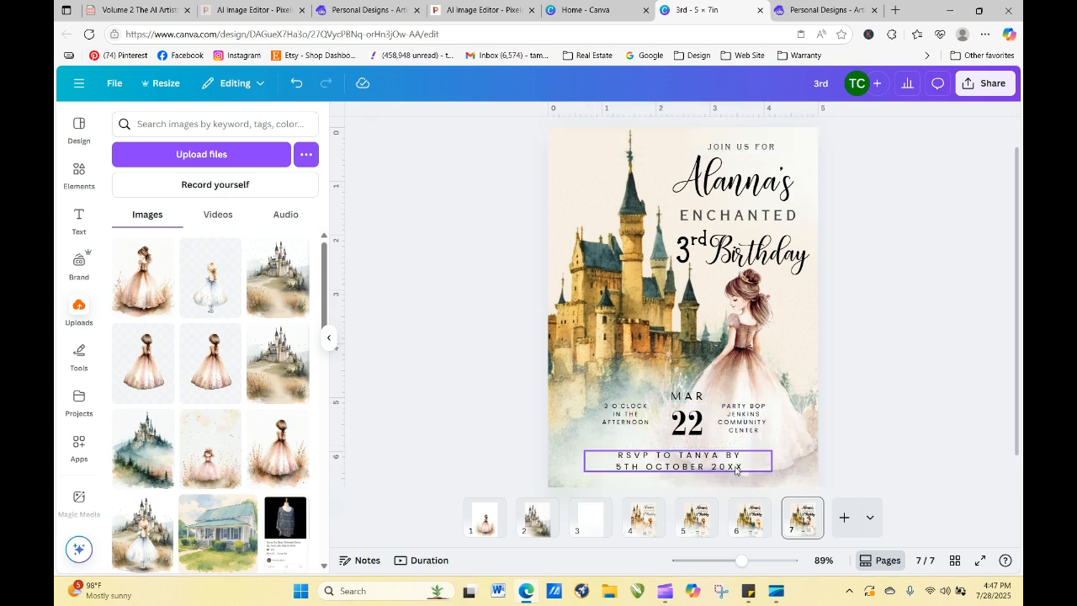
mouse_move(735, 469)
left_mouse_down()
mouse_move(691, 475)
mouse_move(736, 463)
left_mouse_up()
left_click(909, 410)
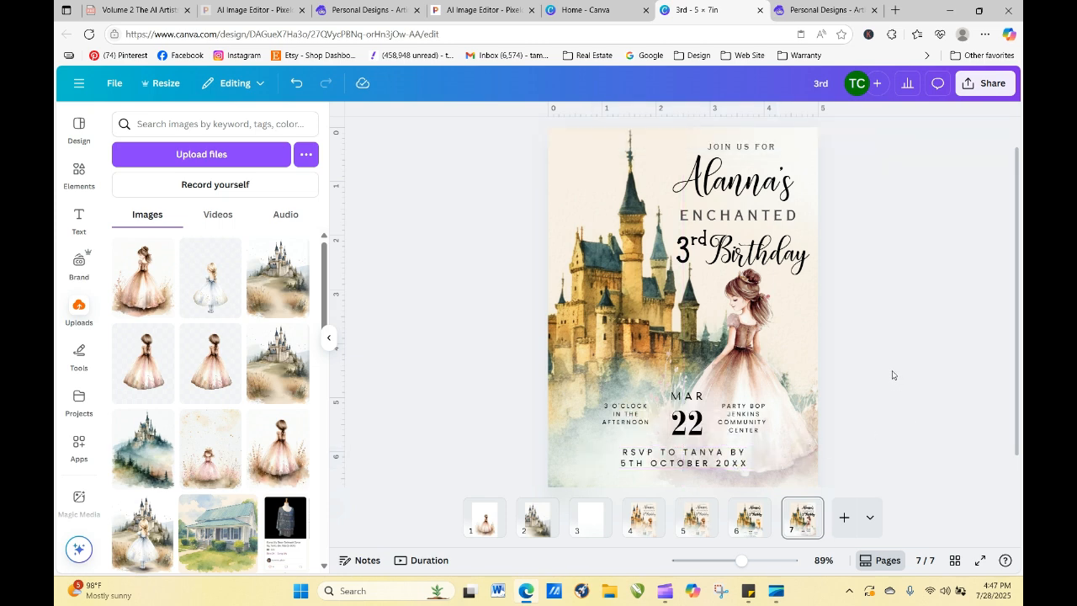
- Apply the Belvedere filter to the castle background on page 7
scroll(893, 375, "up", 1)
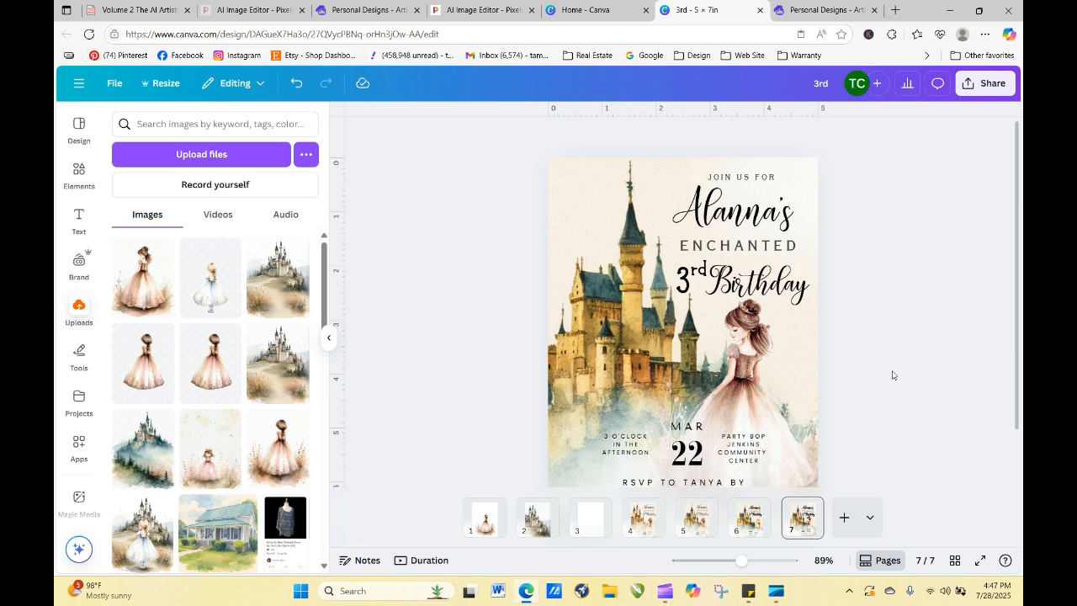
scroll(892, 375, "down", 2)
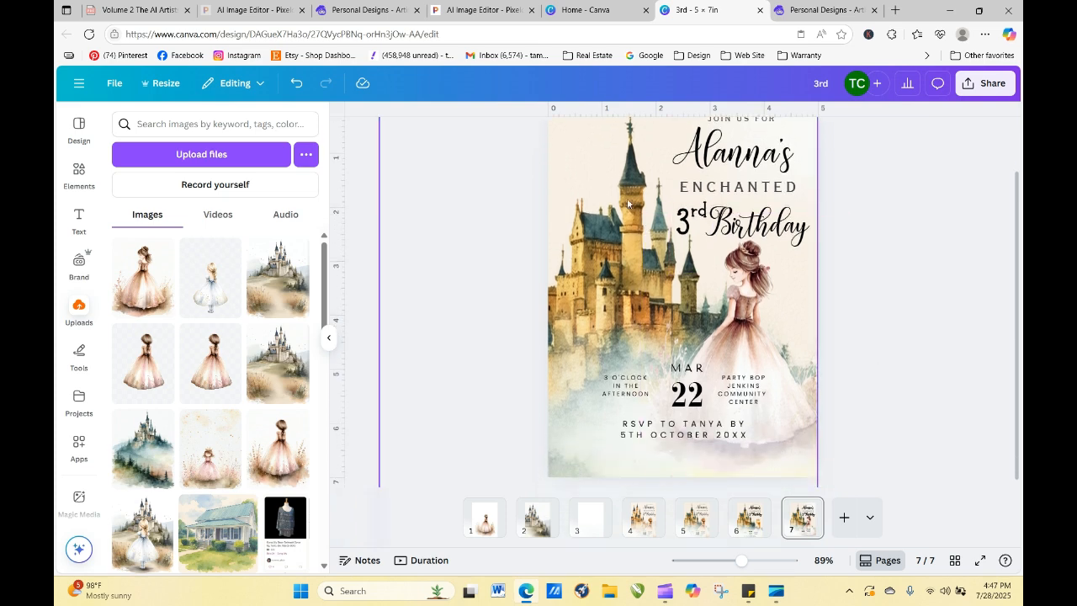
left_click(749, 272)
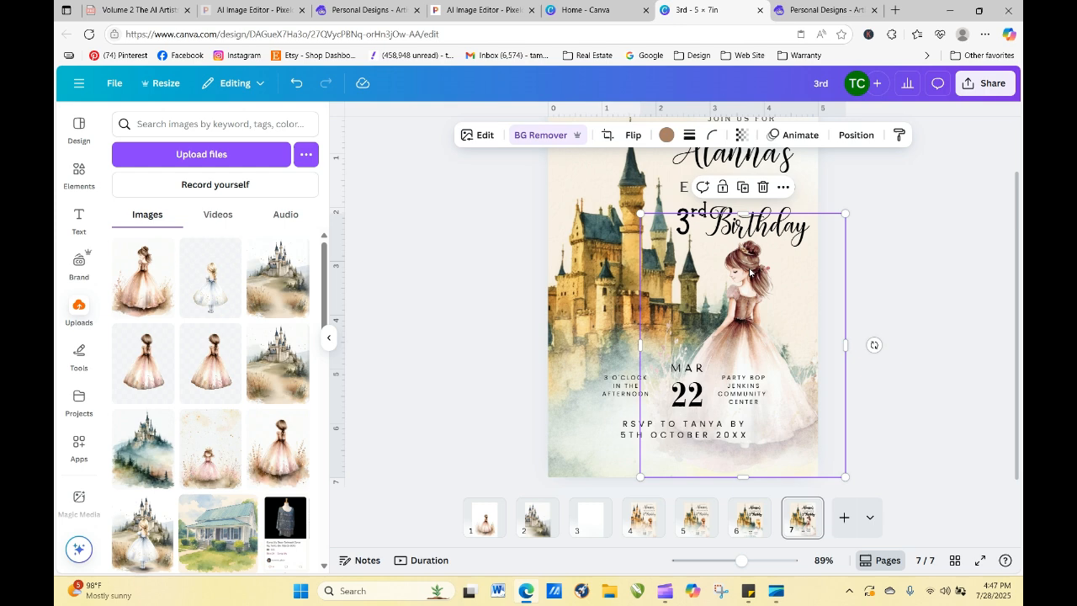
left_click(479, 136)
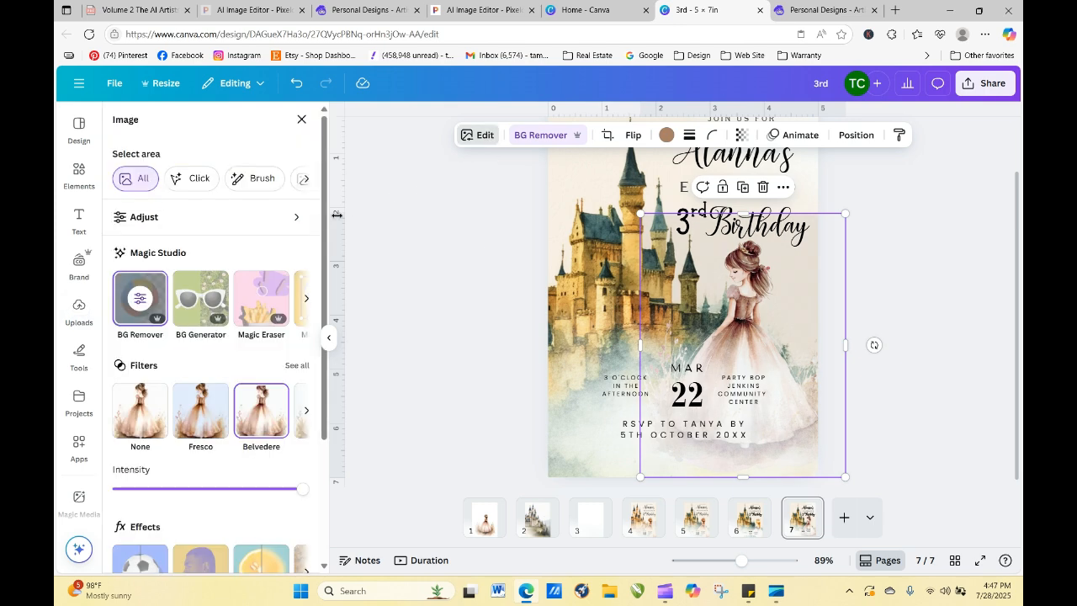
left_click(595, 184)
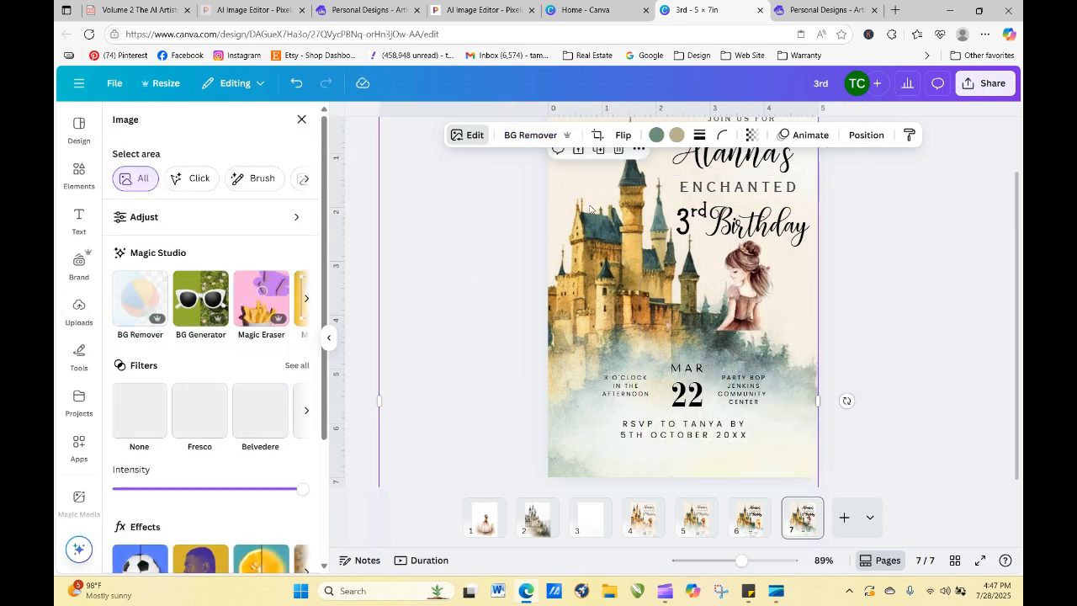
left_click(296, 365)
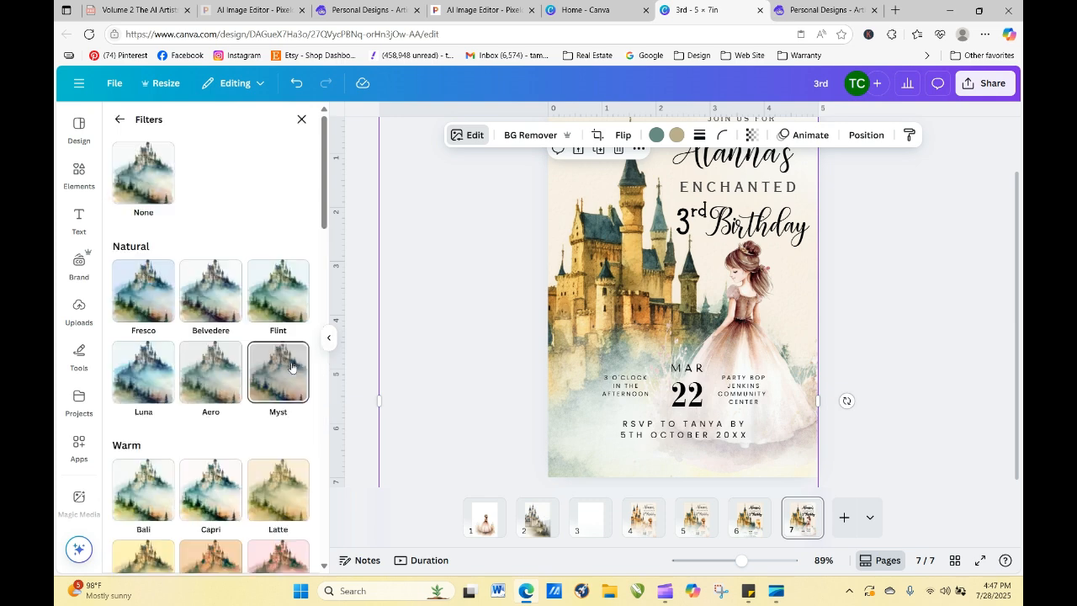
left_click(214, 308)
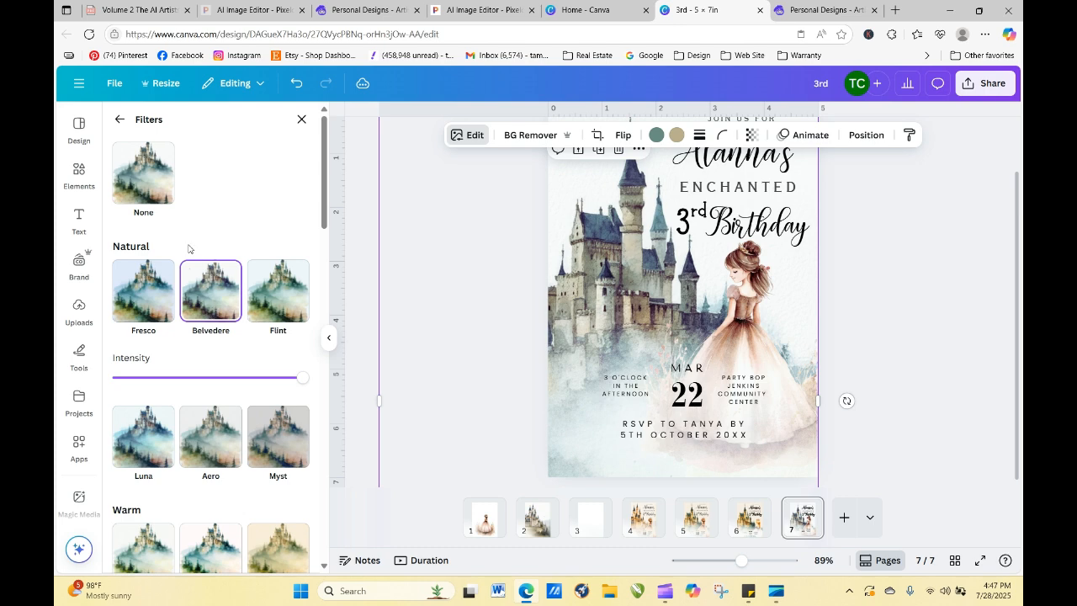
- Clear the castle background's filter and apply the Eldar filter to it
left_click(150, 193)
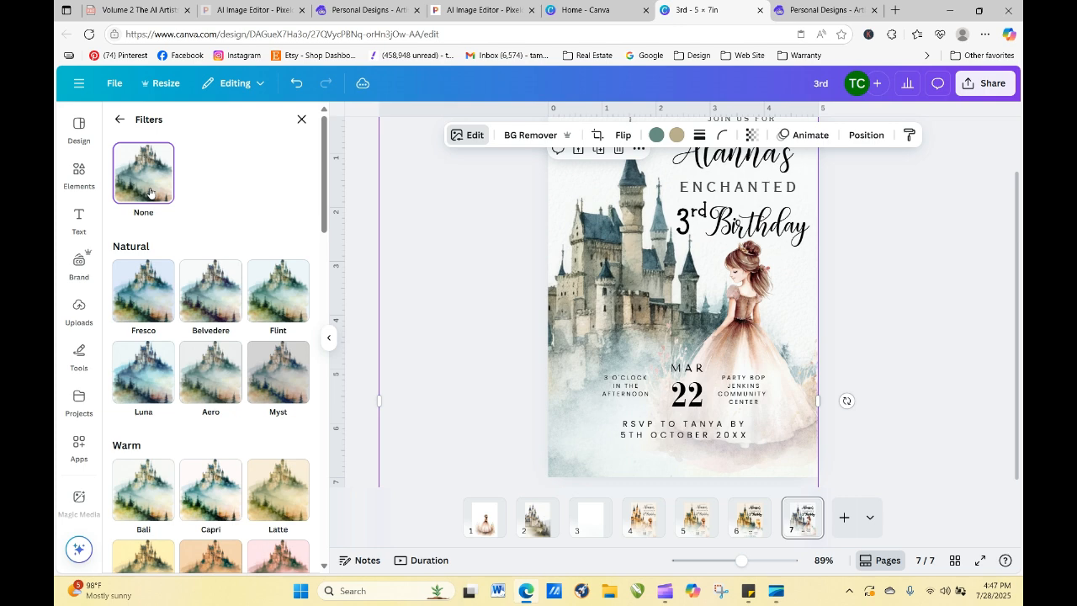
left_click_drag(328, 213, 337, 299)
scroll(336, 303, "down", 5)
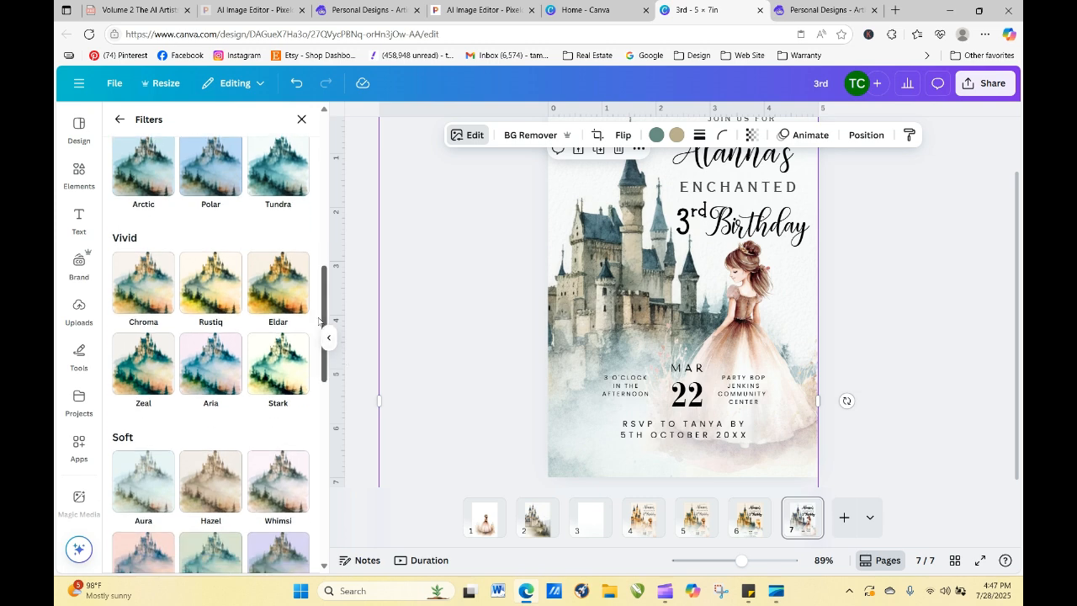
left_click(278, 284)
left_click(904, 272)
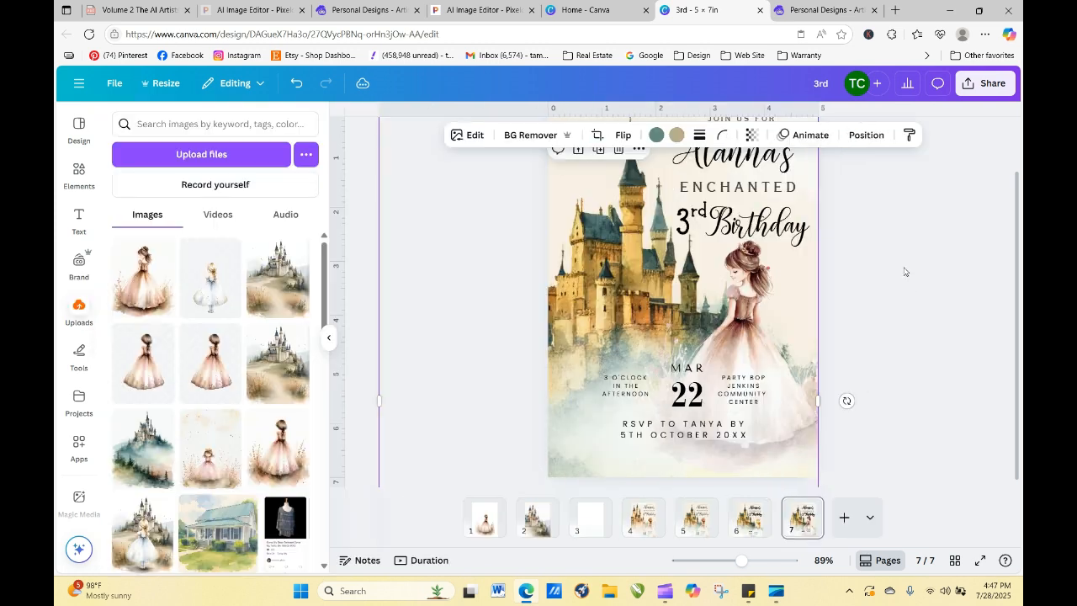
left_click(955, 306)
left_click_drag(1018, 255, 1012, 193)
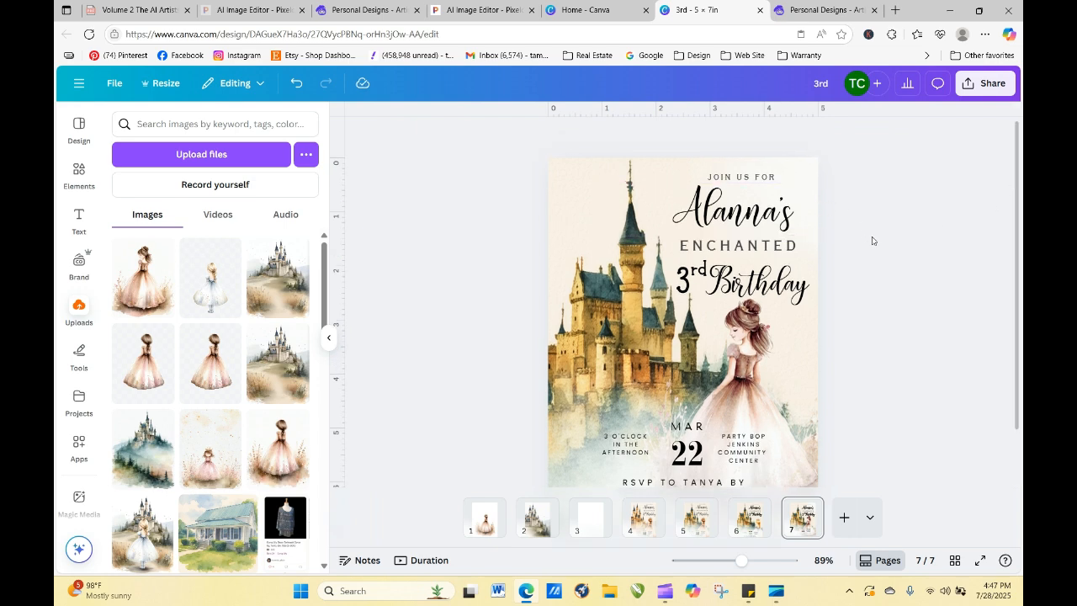
scroll(1016, 302, "down", 1)
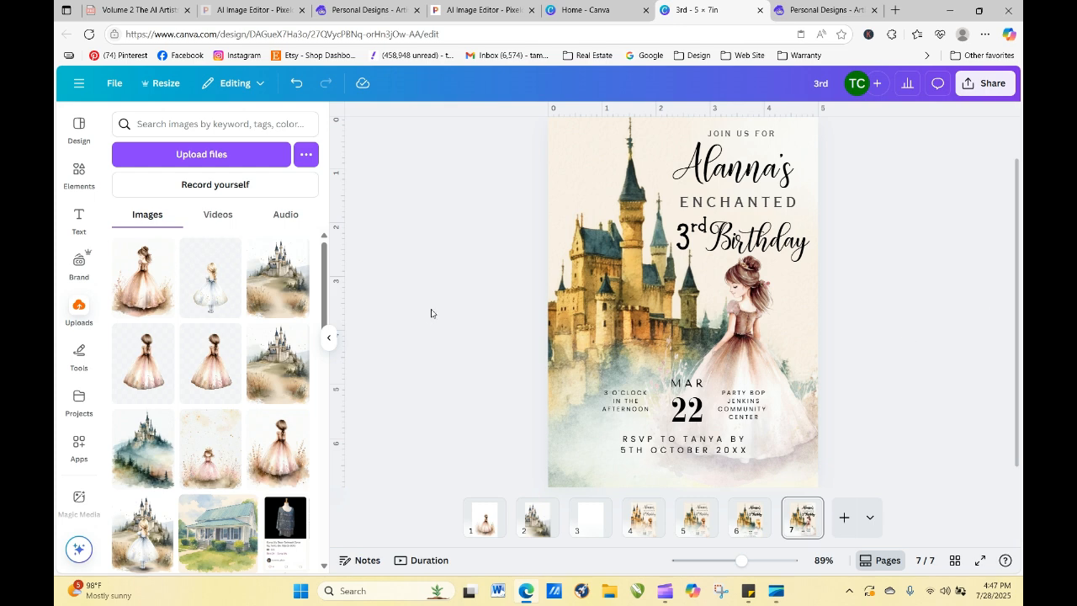
- Switch to Artistly and open the back-view princess design's prompt in the AI Image Designer
left_click(369, 12)
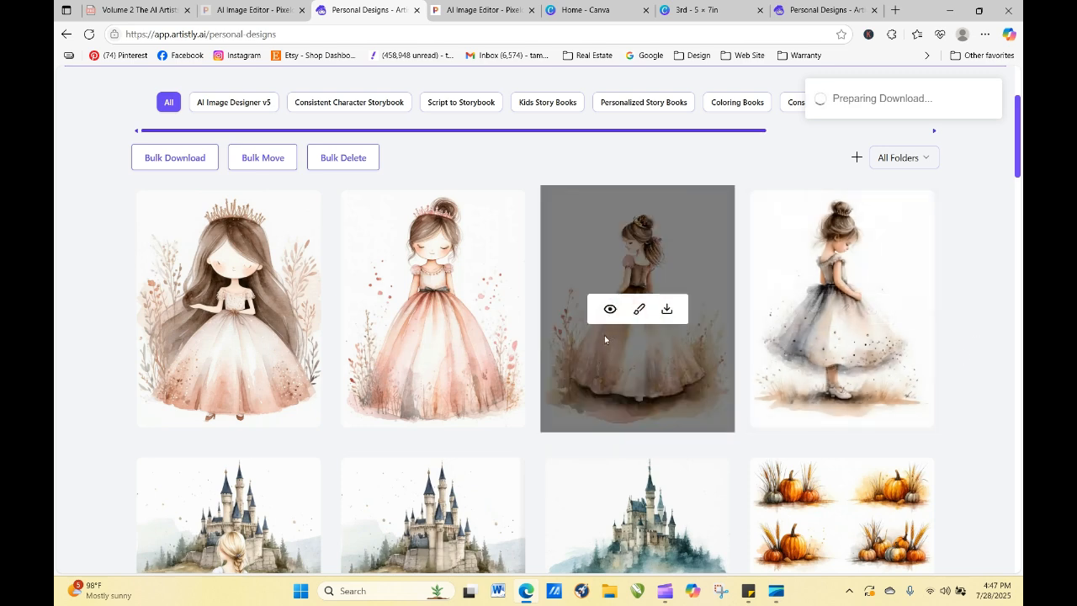
left_click(609, 310)
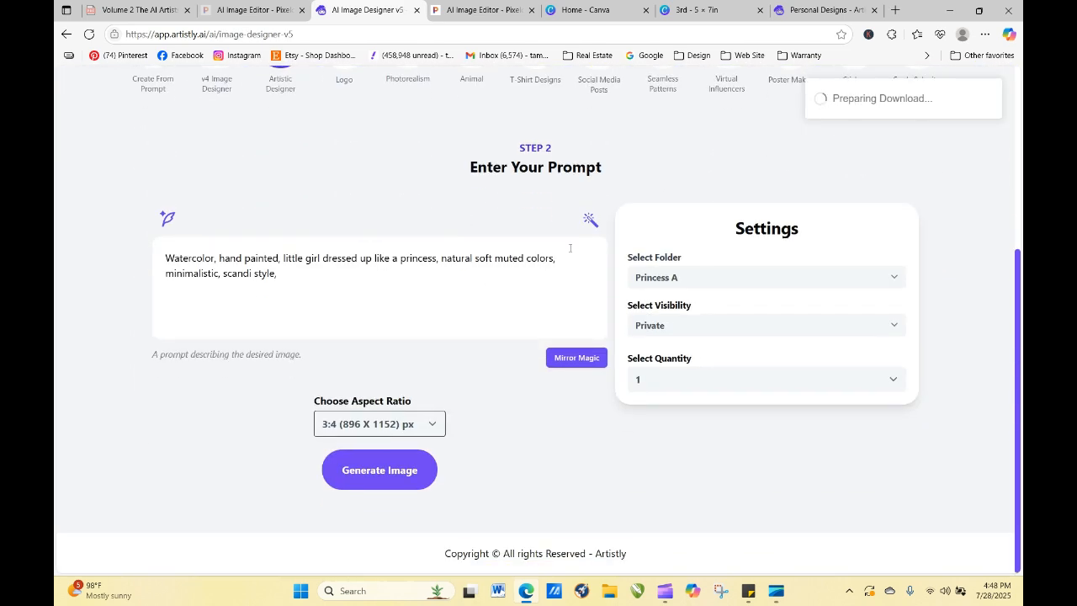
left_click(590, 220)
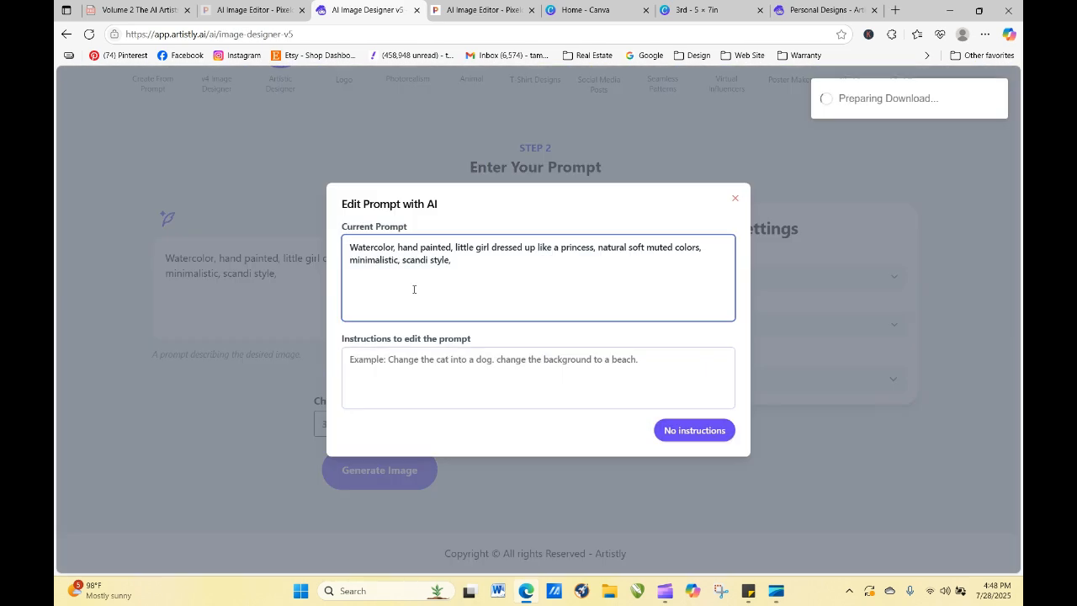
left_click(431, 372)
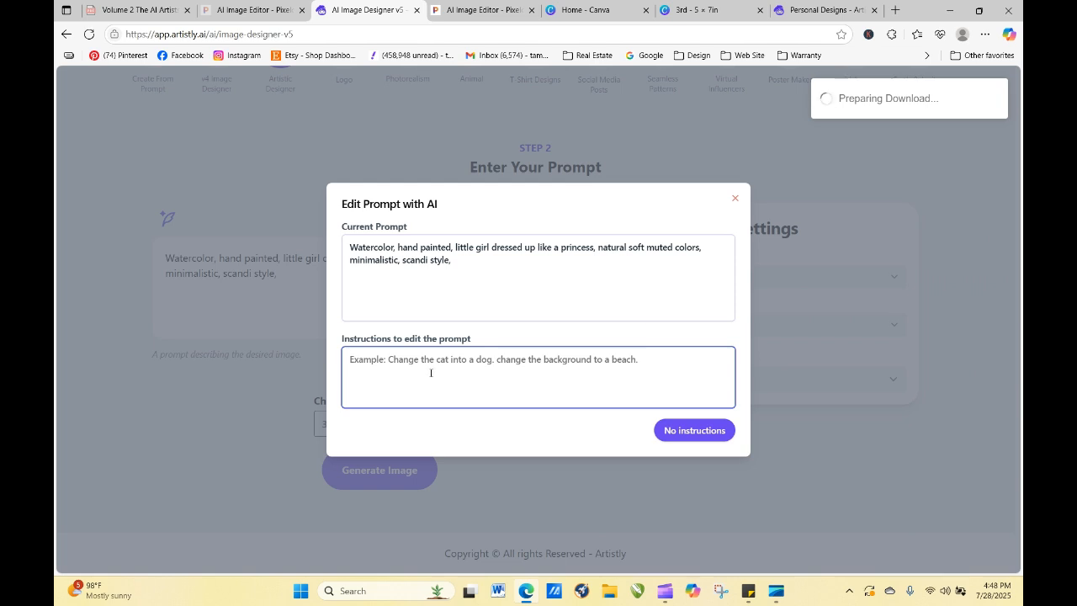
left_click(725, 206)
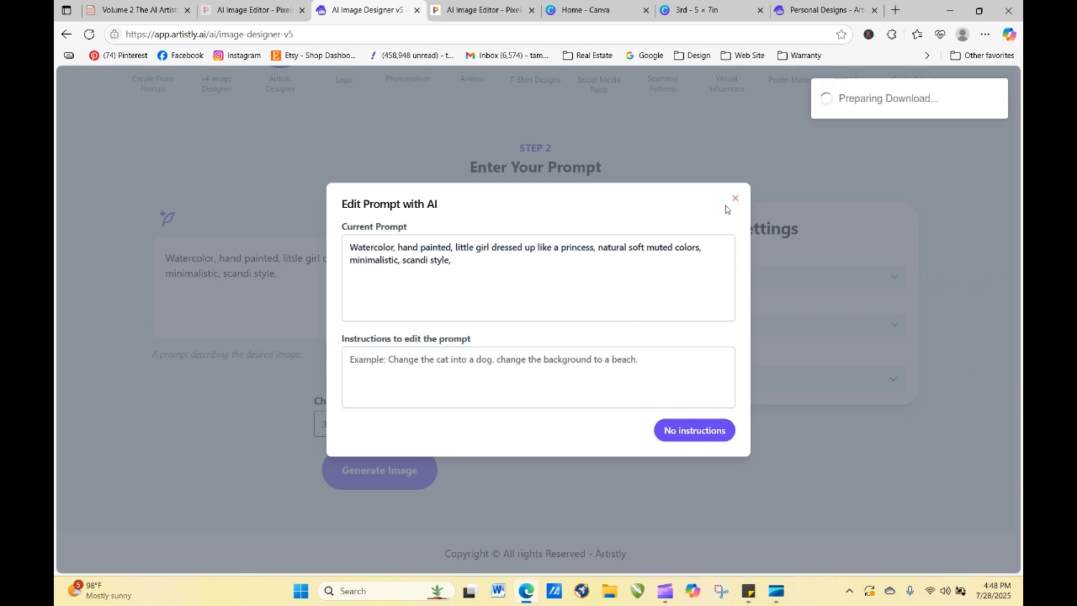
left_click(732, 205)
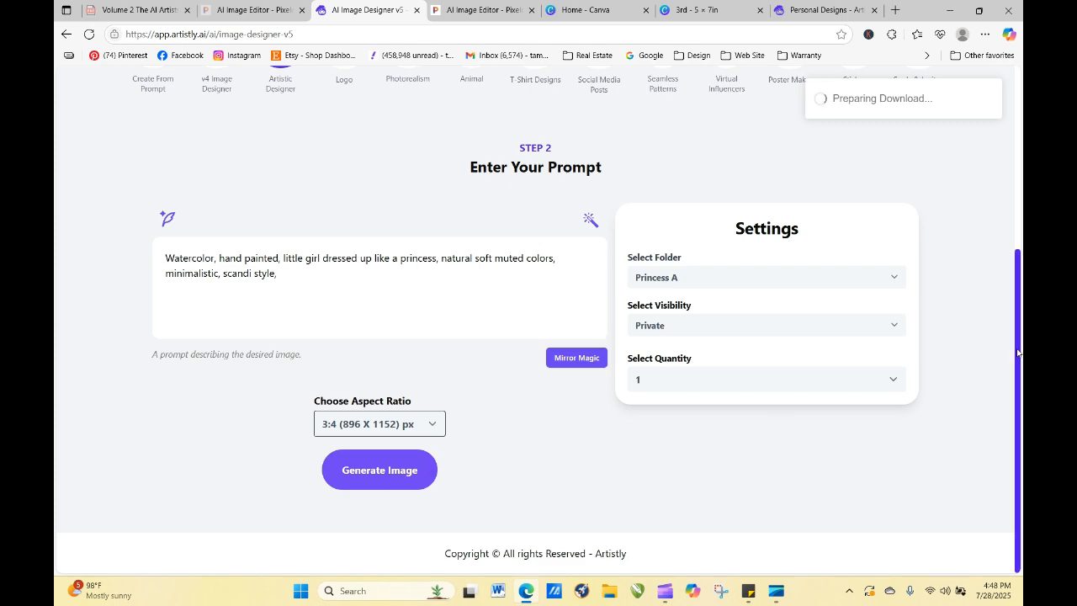
scroll(1012, 358, "up", 4)
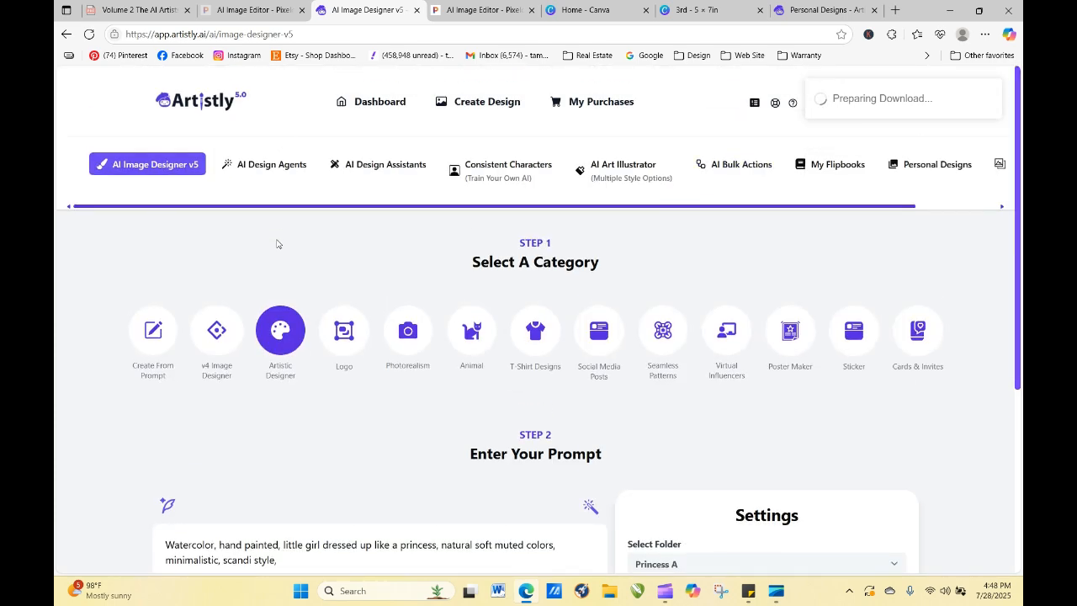
- Switch to the AI Artist's Playbook PDF, go to the contents on page 6 and open the Fantasy & Mythological Fashion Clipart section
left_click(143, 10)
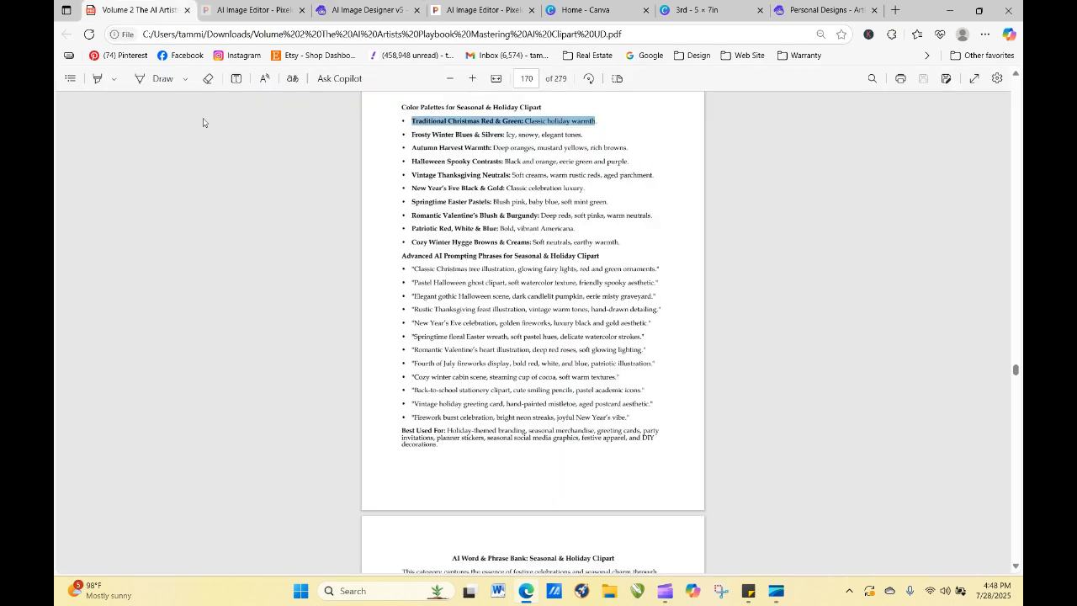
left_click(825, 338)
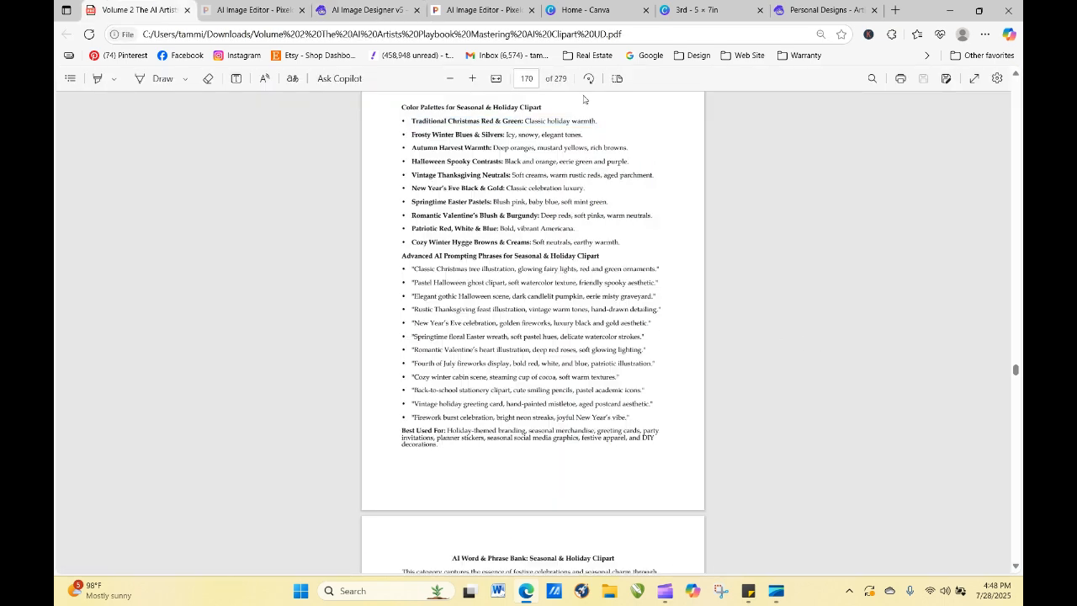
left_click(526, 78)
type("6")
key("Return")
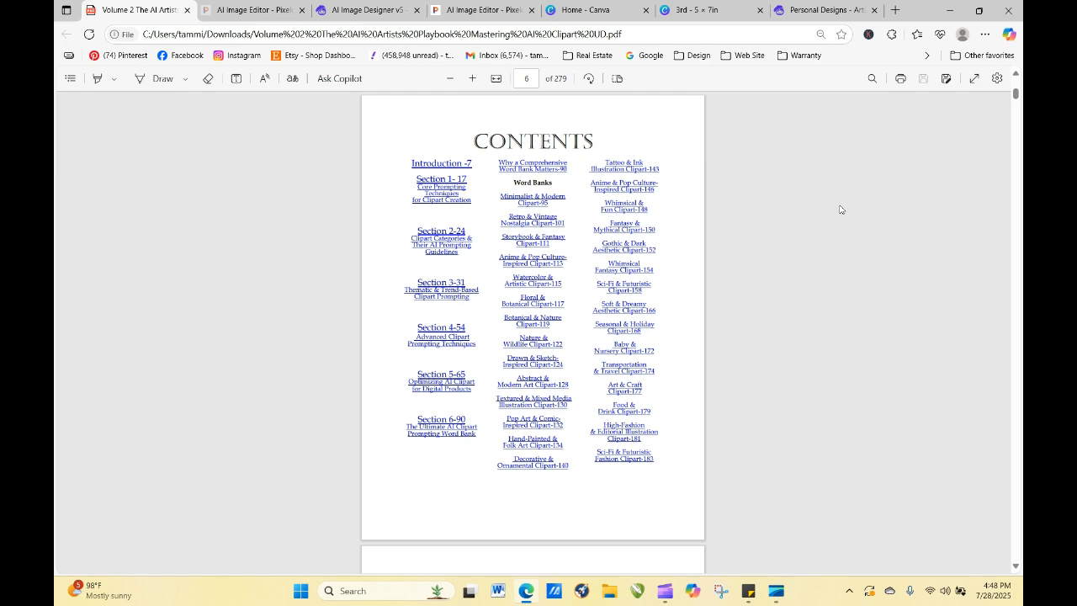
scroll(839, 210, "down", 1)
scroll(838, 209, "down", 5)
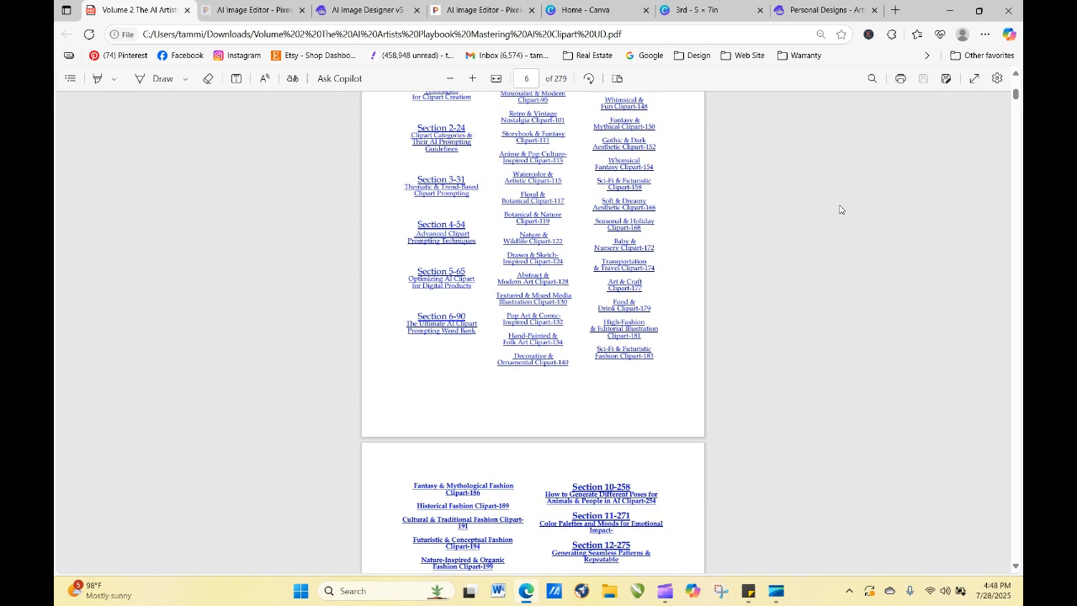
scroll(839, 210, "down", 2)
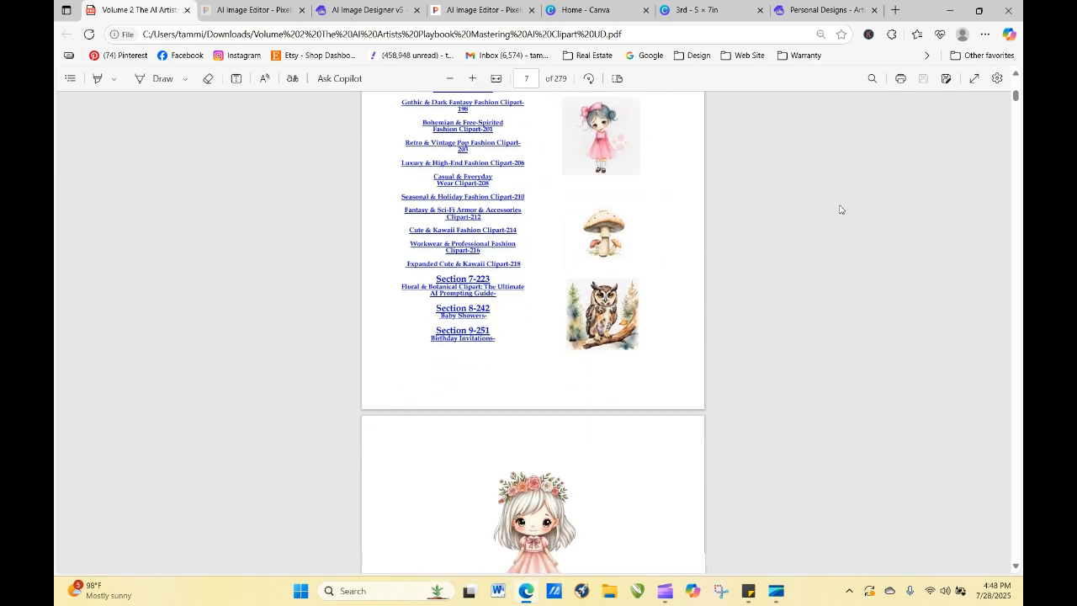
scroll(839, 209, "up", 2)
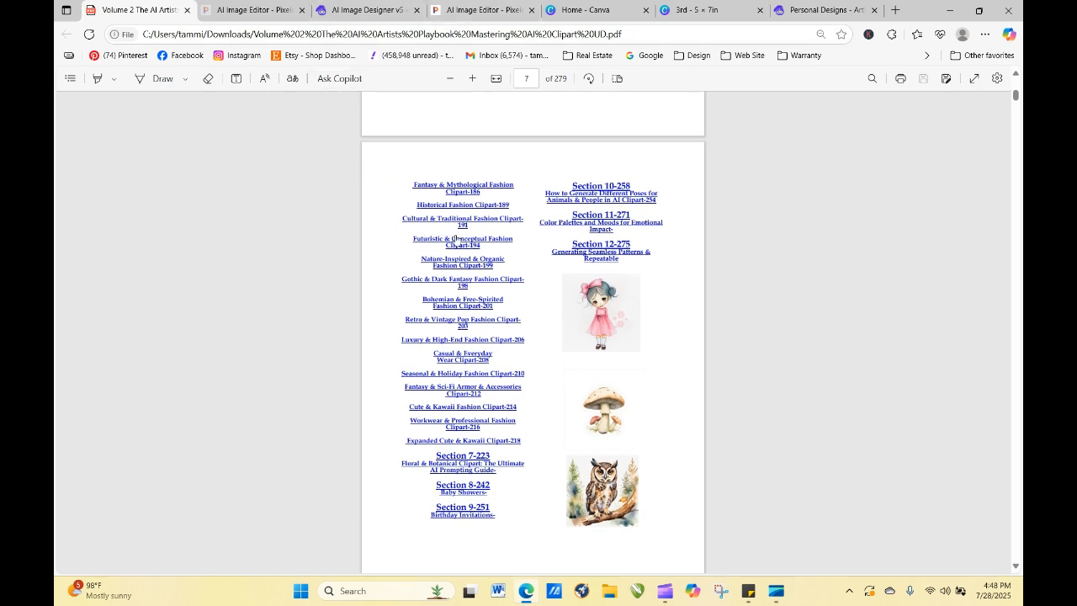
left_click(461, 186)
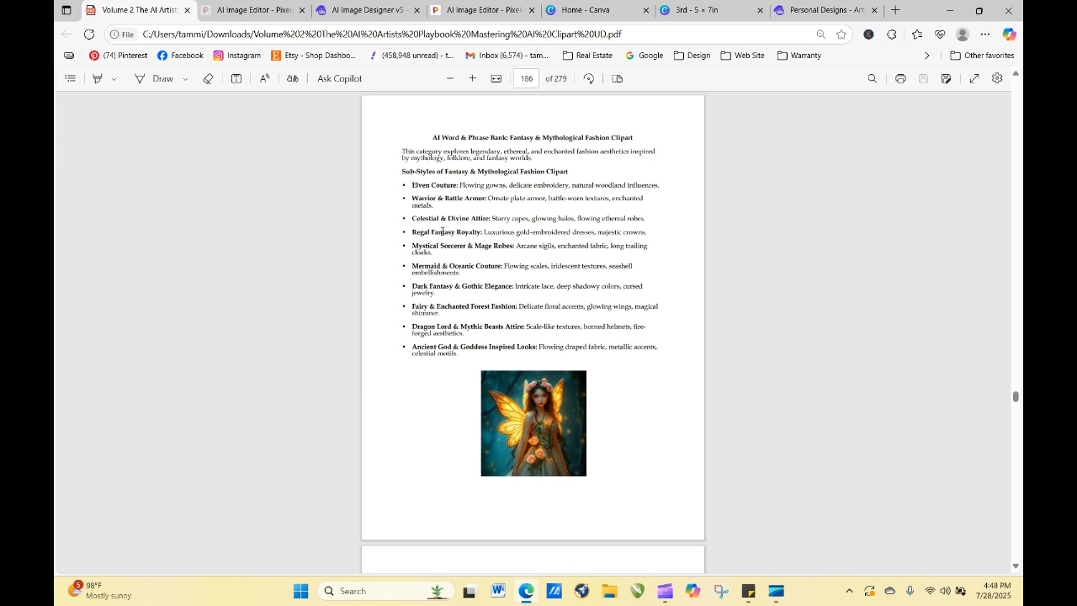
- Copy the "Regal Fantasy Royalty: Luxurious gold-embroidered dresses, majestic crowns." line from the sub-styles list
left_click_drag(410, 235, 647, 230)
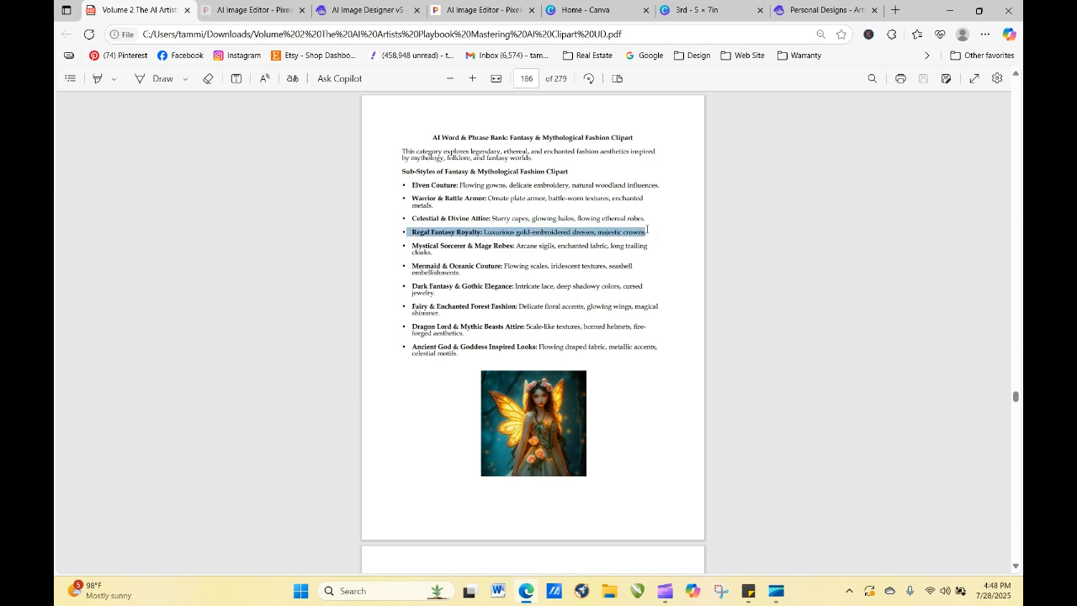
right_click(643, 232)
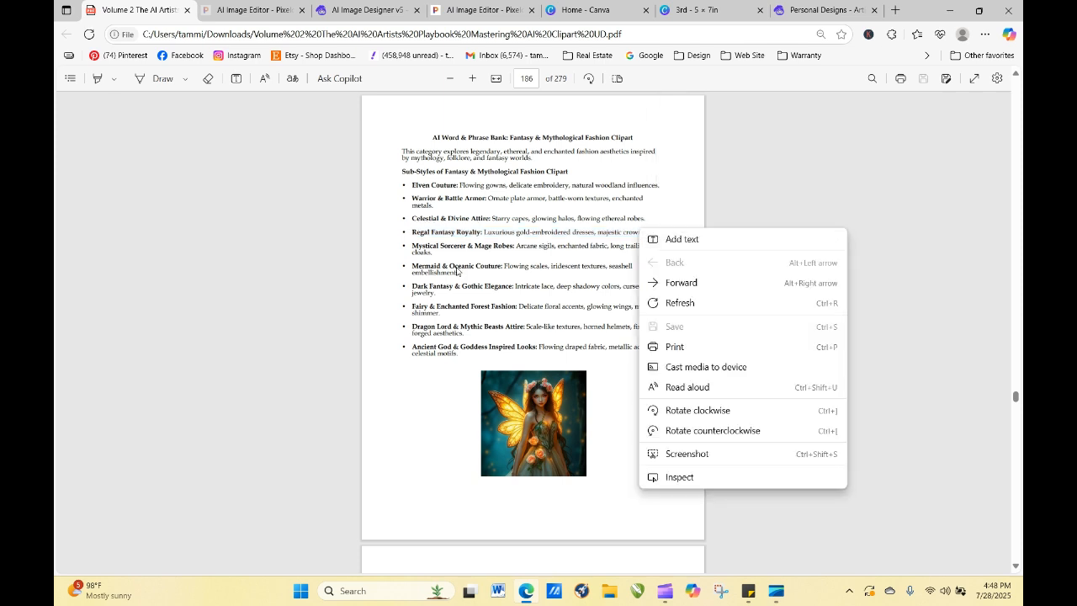
left_click_drag(402, 236, 638, 235)
left_click(411, 228)
right_click(638, 235)
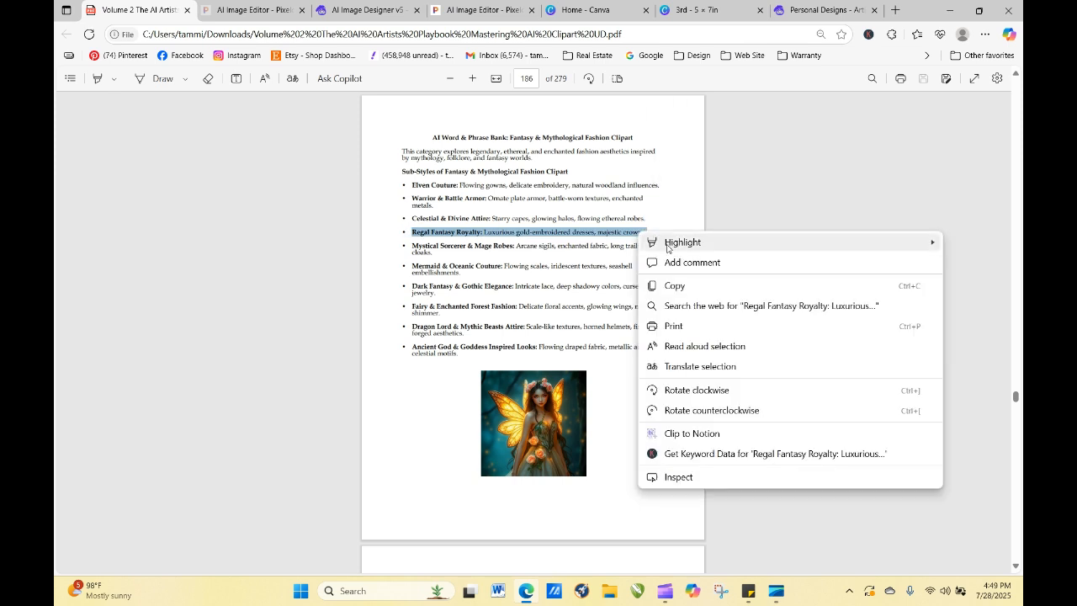
left_click(670, 286)
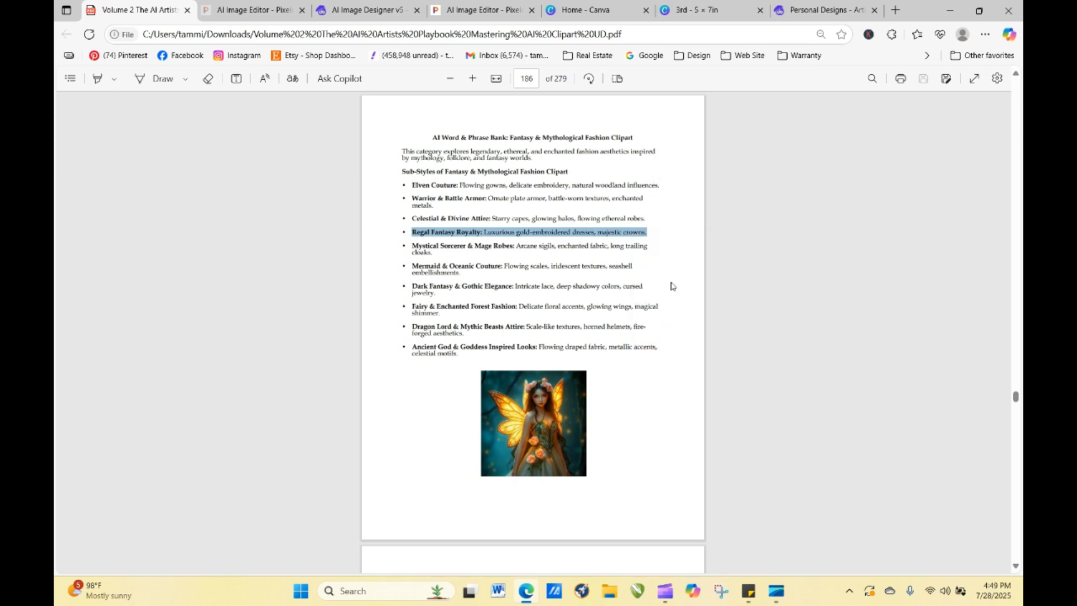
- Paste the copied Regal Fantasy Royalty phrase before "Watercolor" in the Artistly prompt, replacing the full stop after "crowns" with a comma
left_click(364, 10)
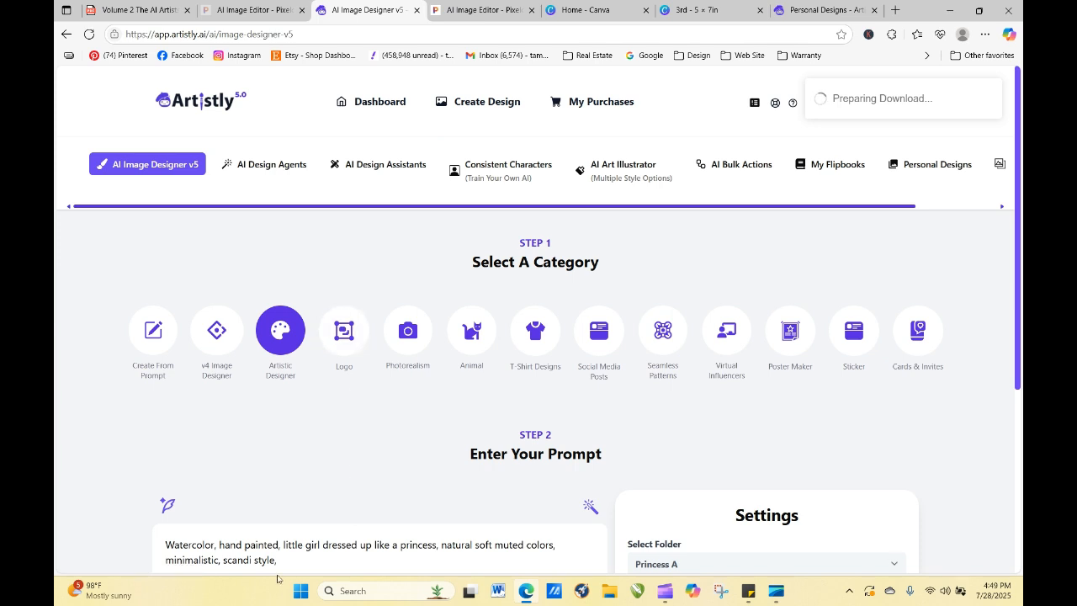
right_click(166, 544)
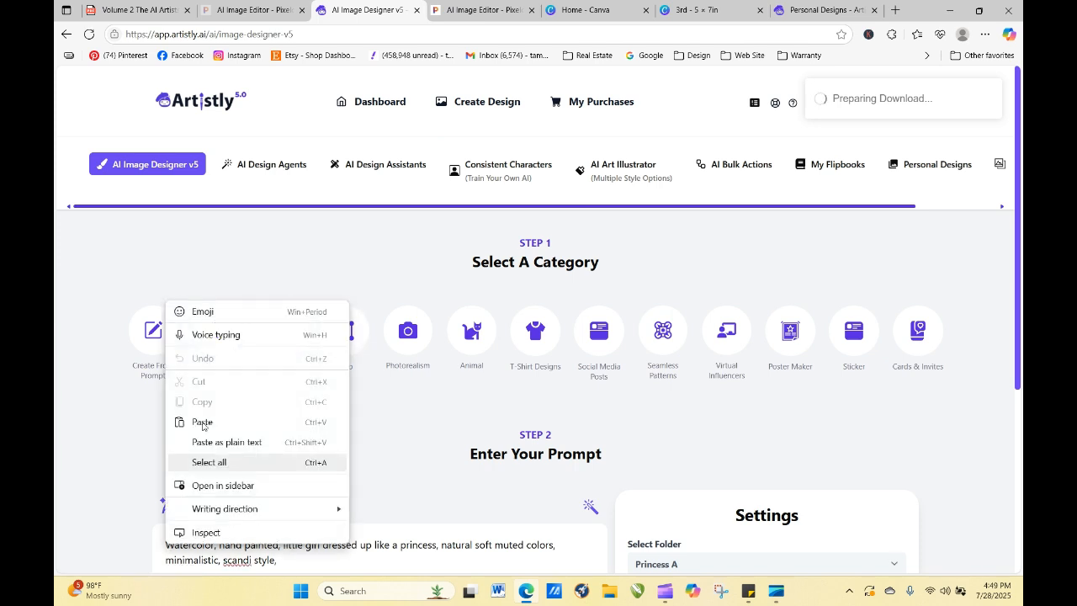
left_click(206, 422)
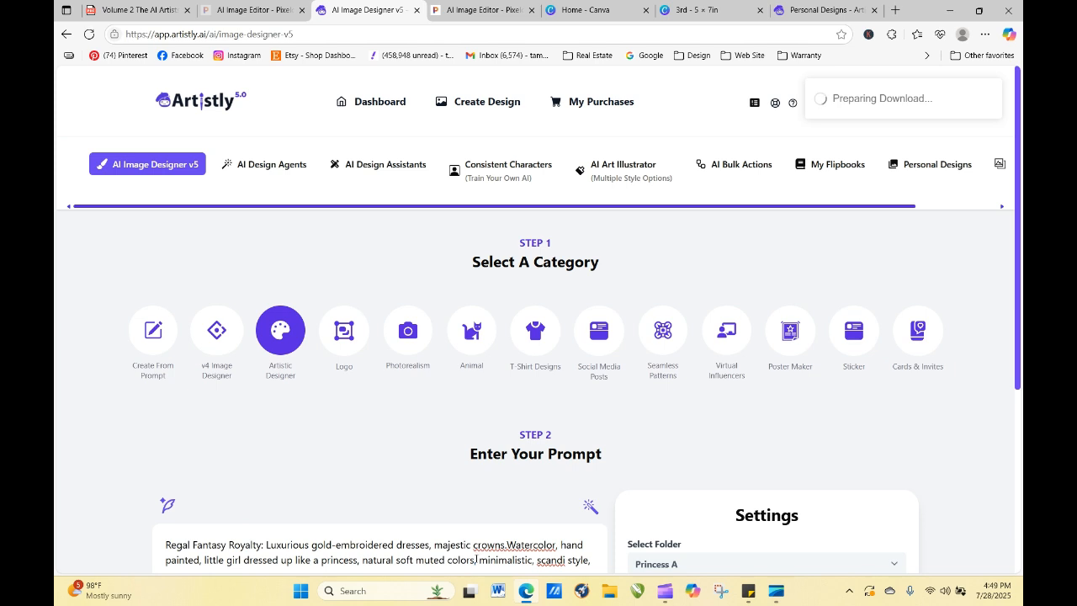
left_click(506, 545)
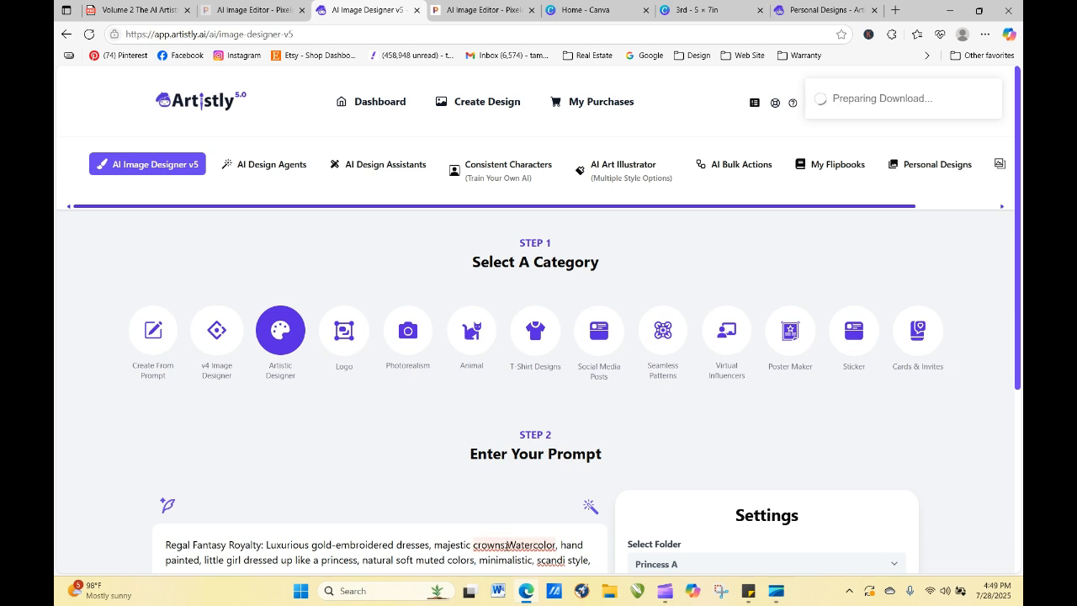
key("BackSpace")
type(",")
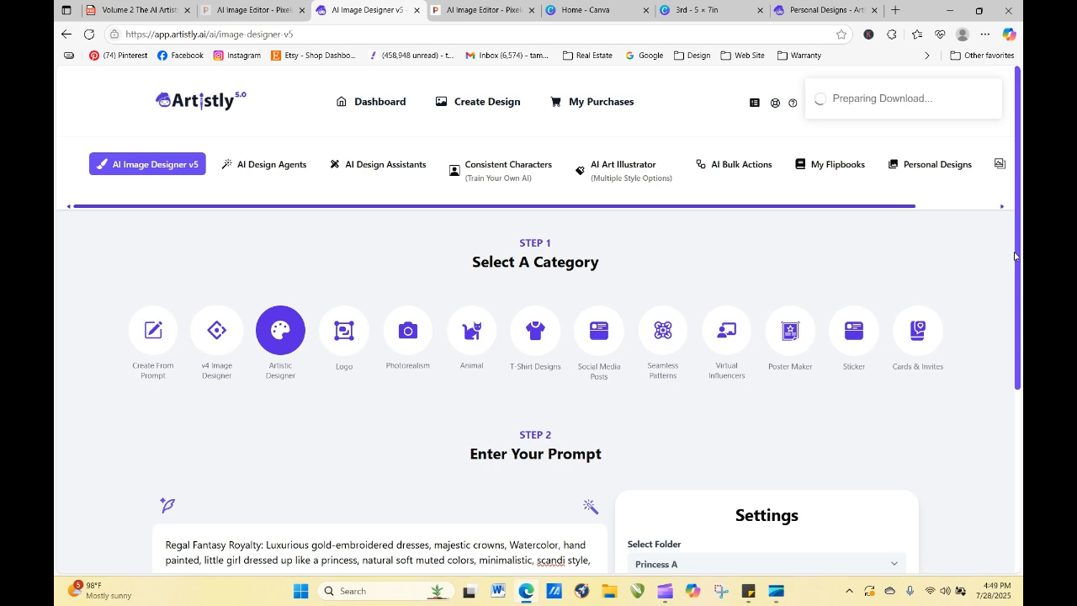
left_click_drag(1014, 257, 996, 291)
left_click(977, 325)
scroll(1002, 323, "down", 3)
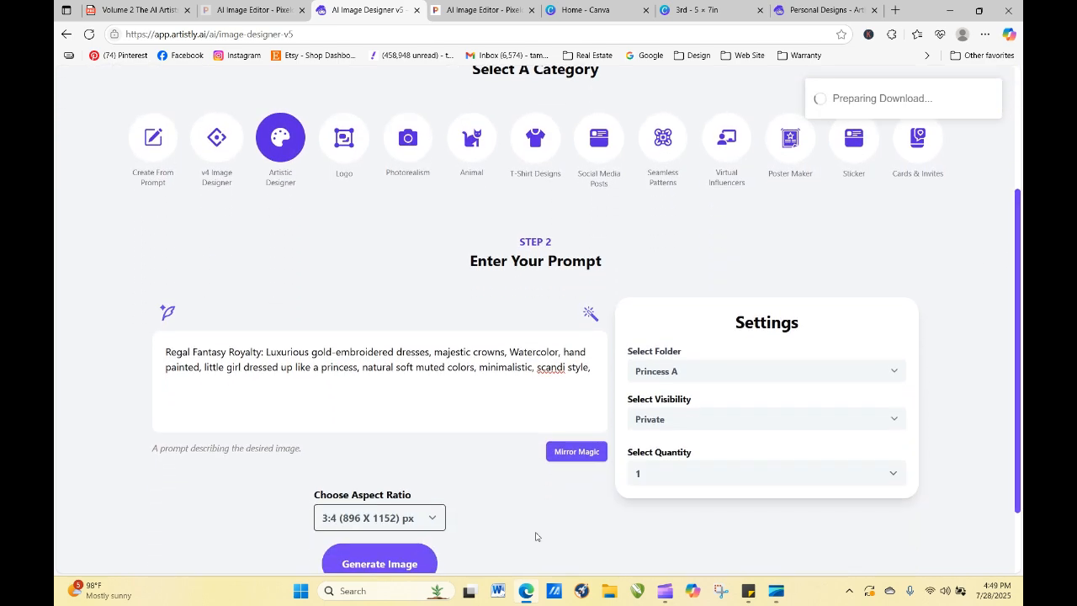
- Generate one 3:4 image from the Regal Fantasy Royalty princess prompt and reload the personal designs page
left_click(407, 567)
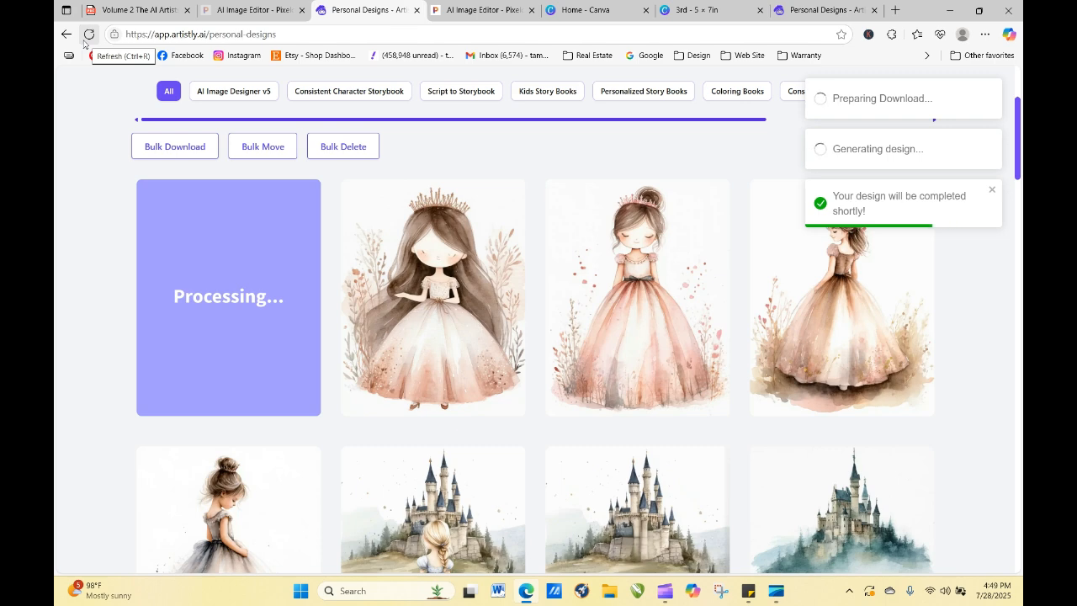
left_click(87, 35)
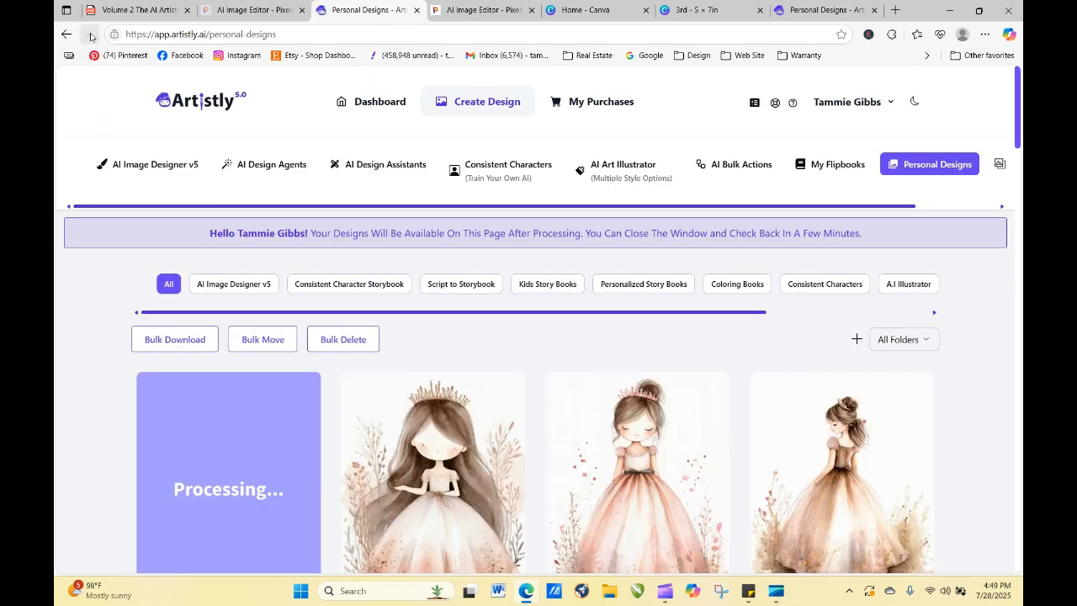
left_click(88, 35)
left_click(88, 35)
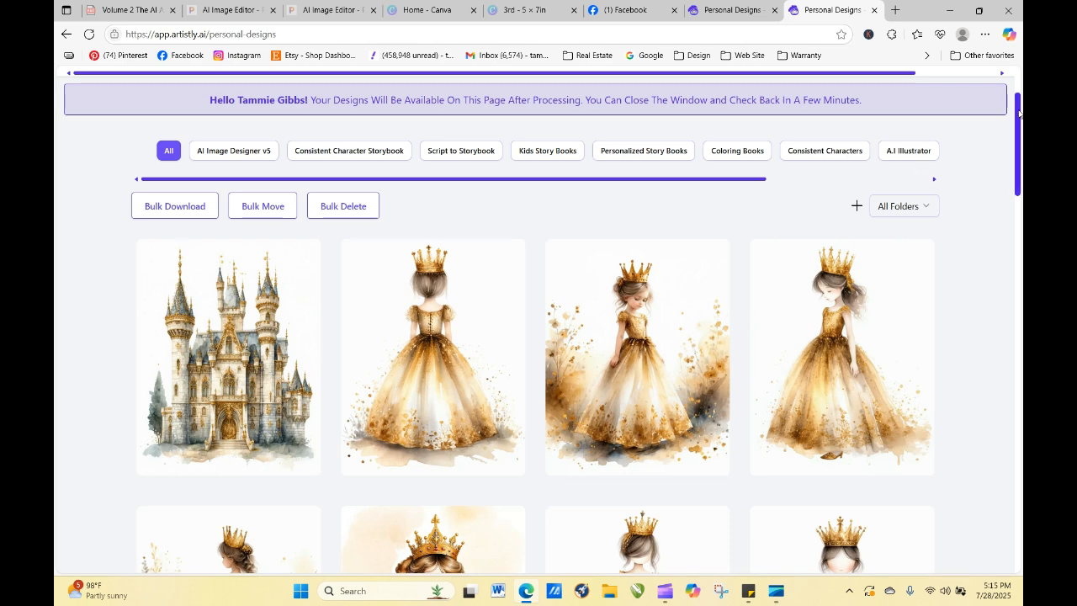
- Review the gold-gowned princess designs and check the Regal Fantasy Royalty entry in the PDF phrase bank
left_click_drag(1019, 117, 1021, 211)
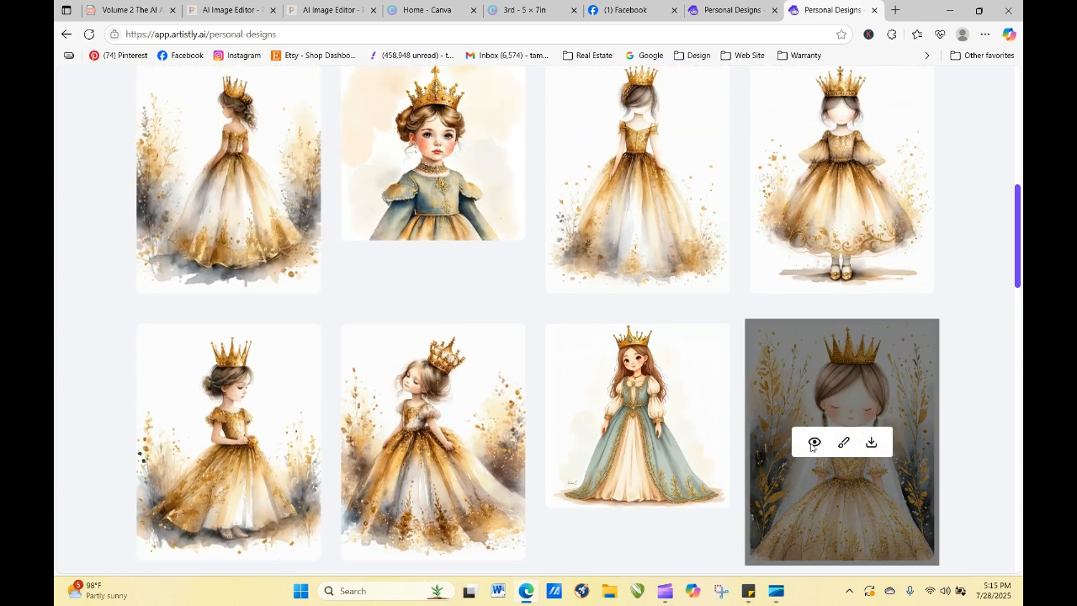
left_click(813, 444)
left_click(133, 11)
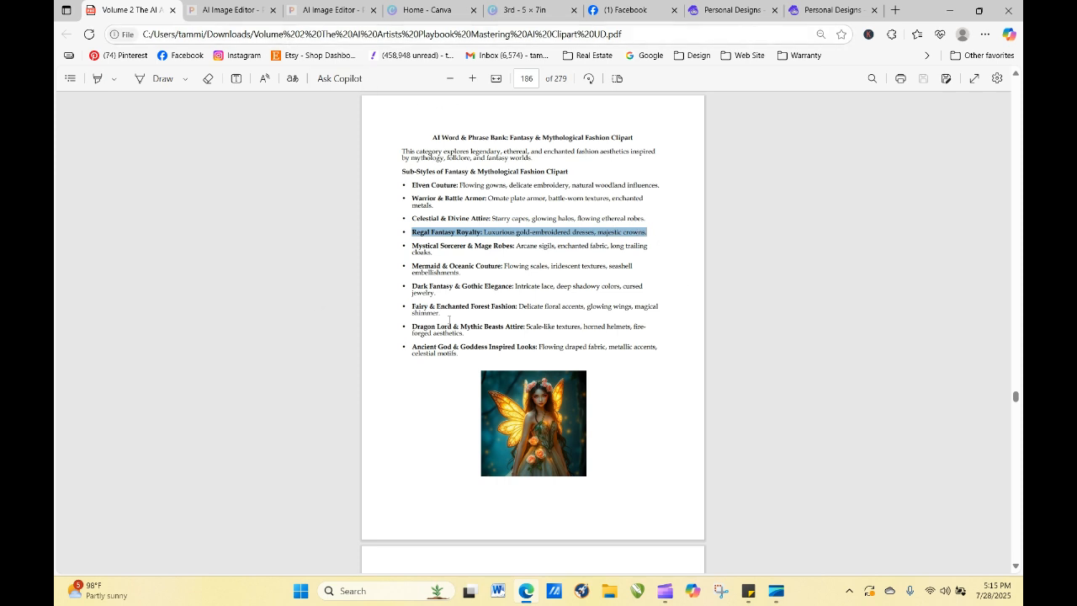
left_click(745, 16)
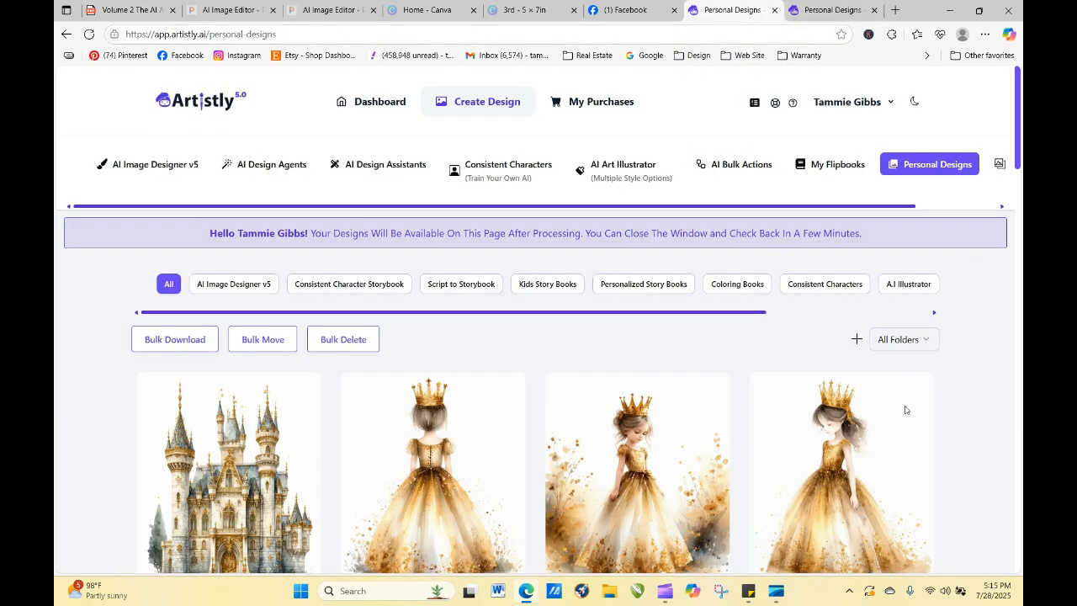
- Examine the details and prompt of the veiled princess with closed eyes, and compare the neighbouring royalty designs
scroll(1019, 132, "down", 1)
left_click_drag(1019, 132, 1021, 274)
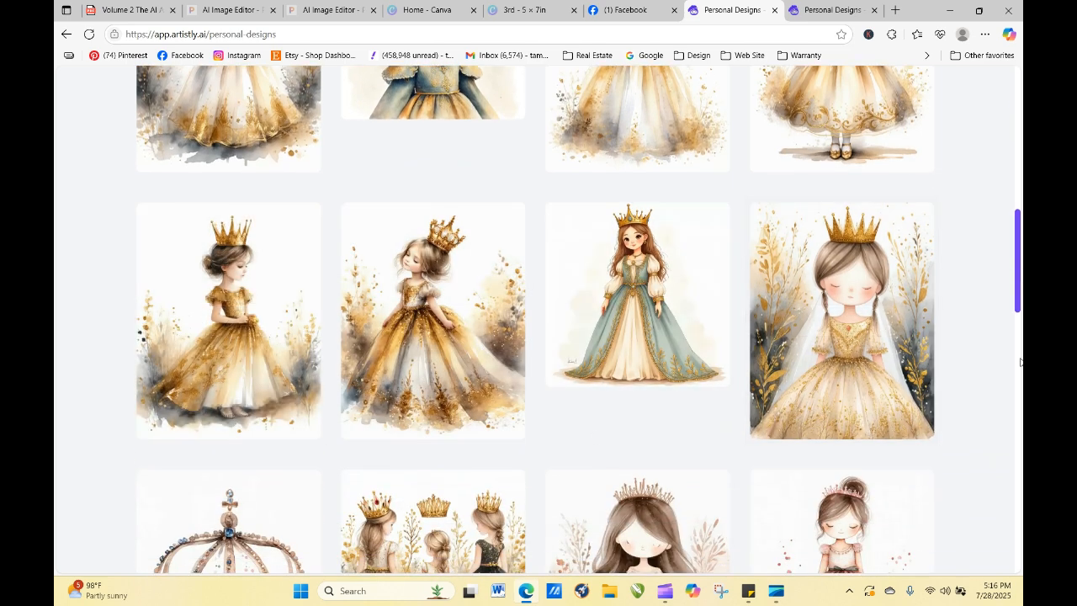
mouse_move(1018, 280)
left_mouse_down()
mouse_move(1019, 250)
mouse_move(1019, 267)
left_mouse_up()
mouse_move(848, 396)
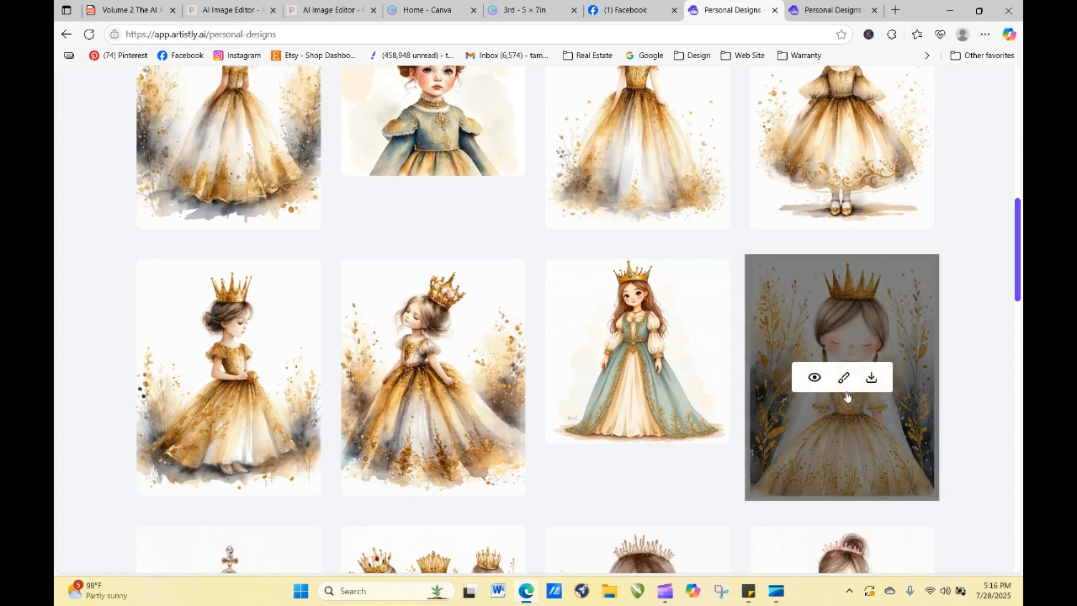
left_click(814, 379)
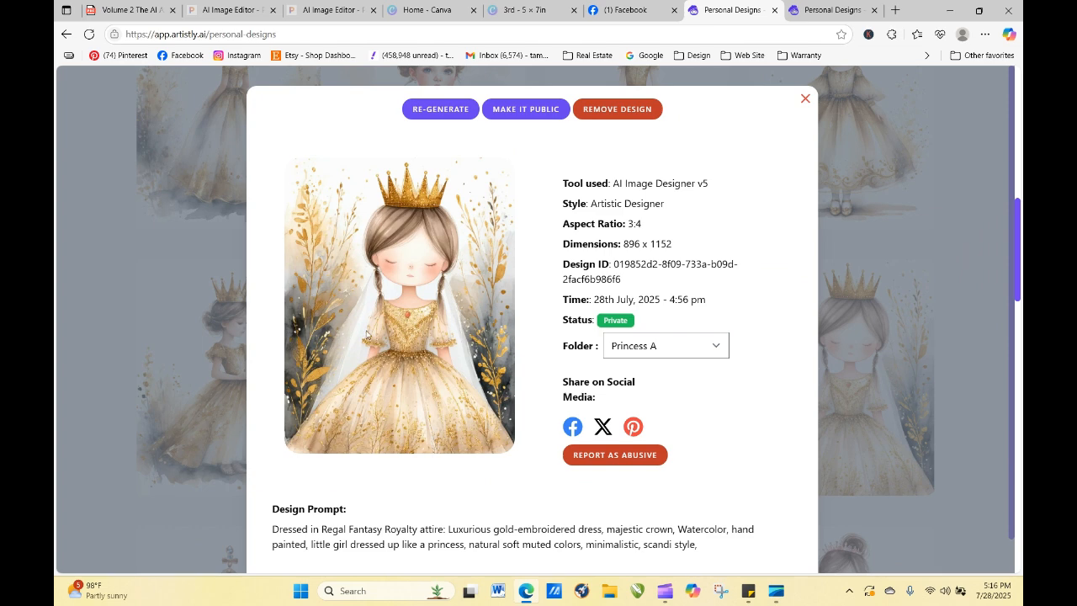
left_click(804, 99)
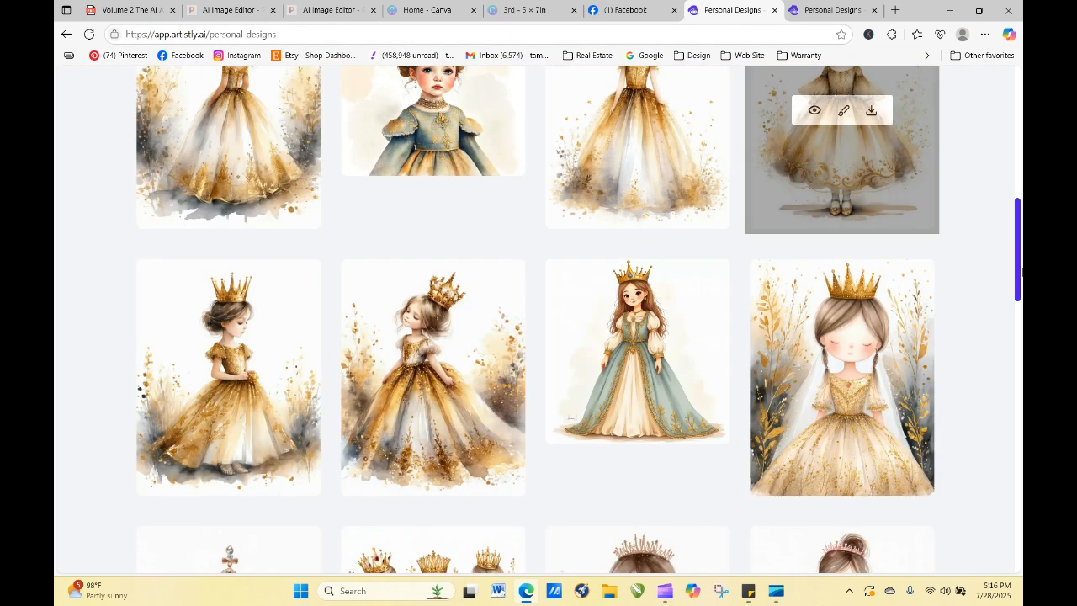
mouse_move(1019, 256)
left_mouse_down()
mouse_move(1013, 210)
mouse_move(1019, 253)
left_mouse_up()
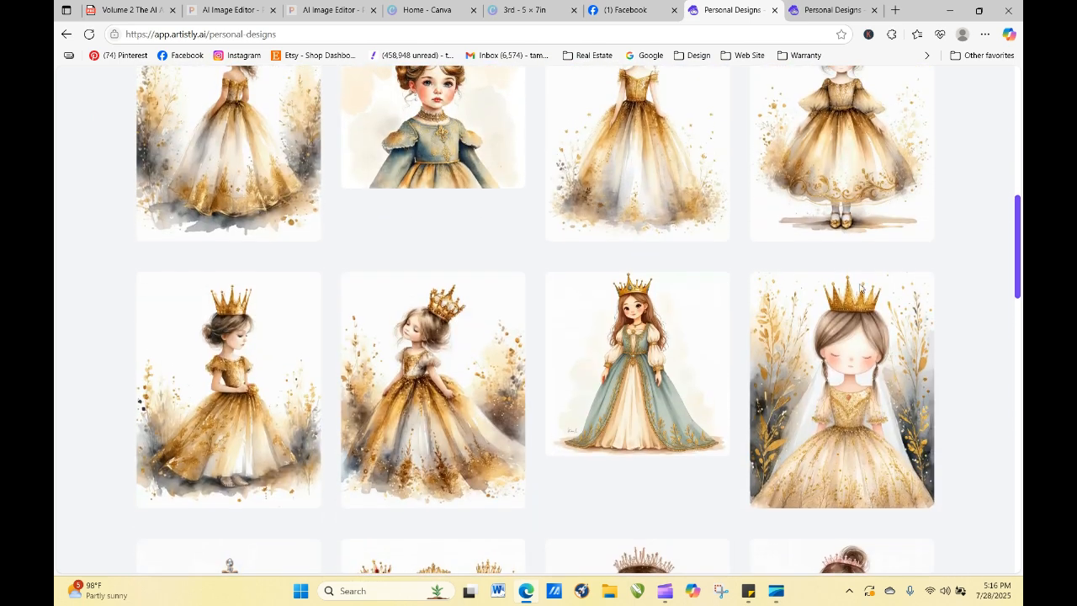
mouse_move(443, 373)
mouse_move(904, 337)
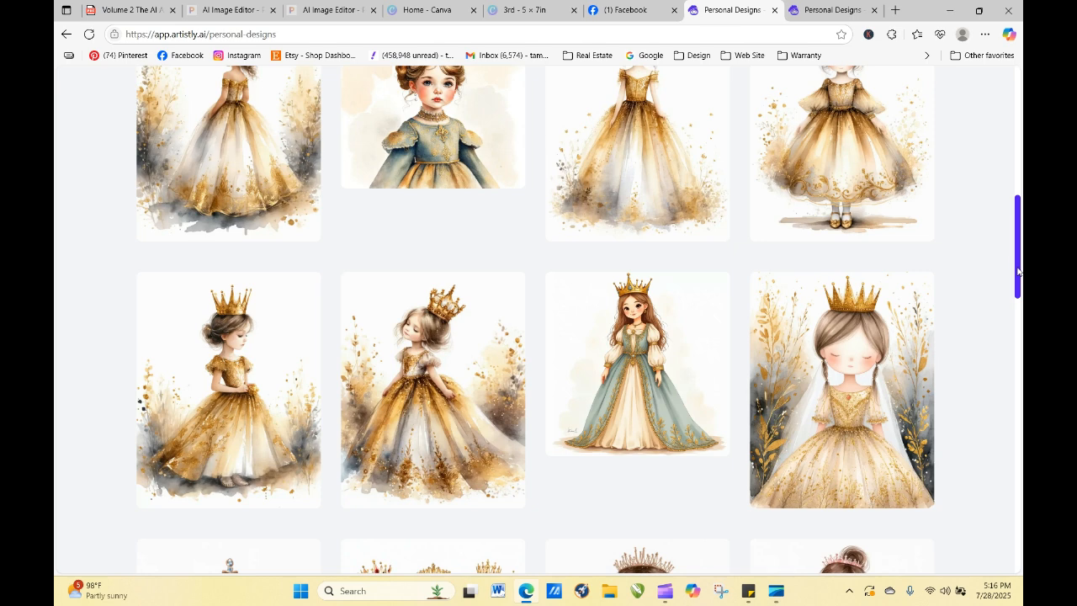
- Examine the details of the off-shoulder princess among golden foliage and of the long-haired princess in the first row
scroll(1012, 237, "up", 2)
left_click_drag(1012, 237, 1003, 211)
mouse_move(201, 423)
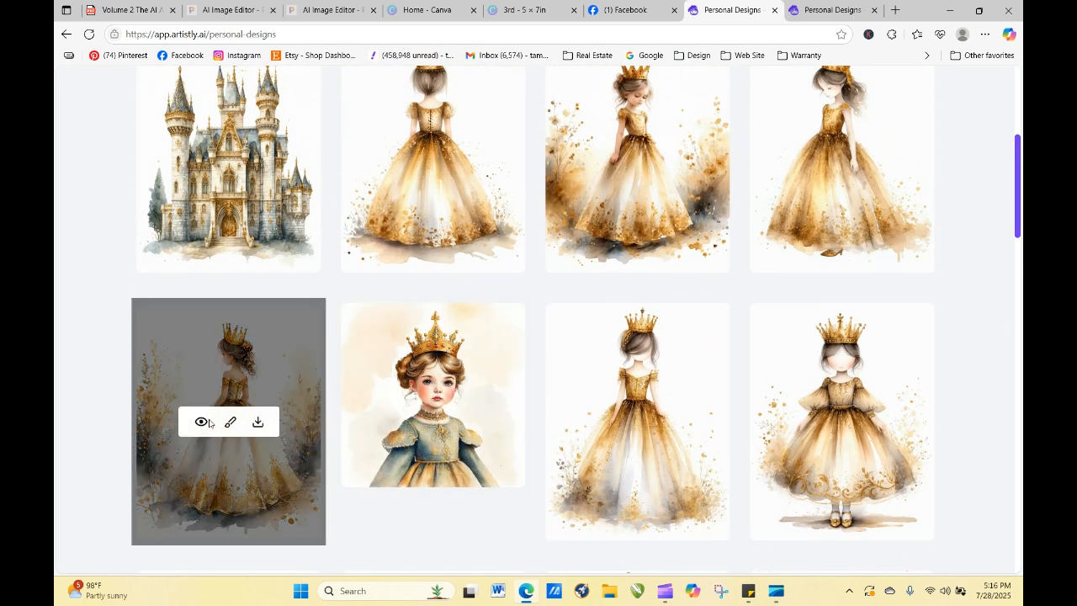
left_click(203, 425)
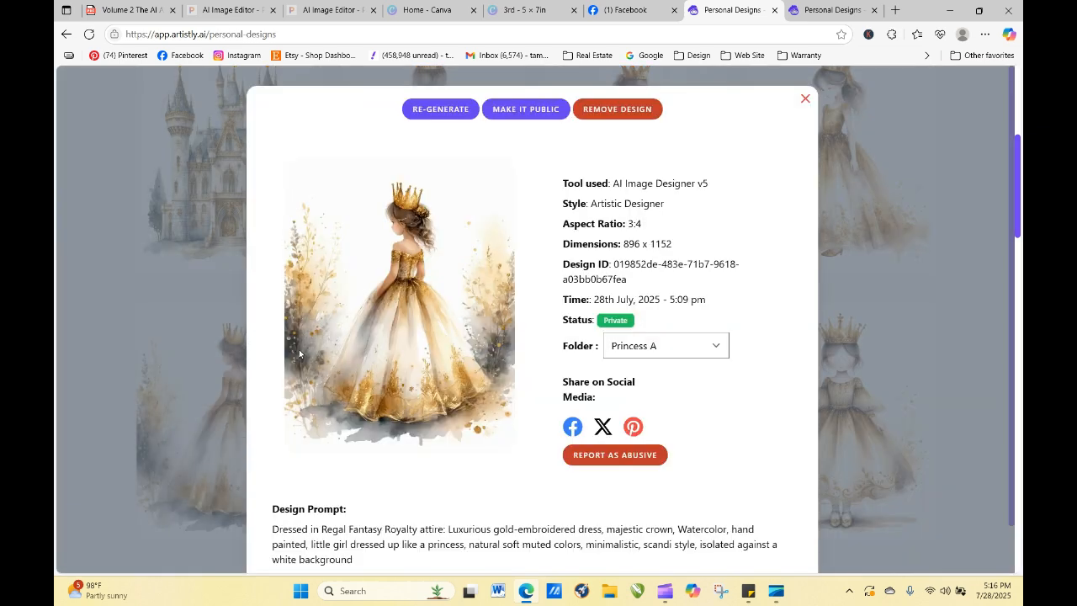
left_click(805, 99)
scroll(1019, 205, "up", 2)
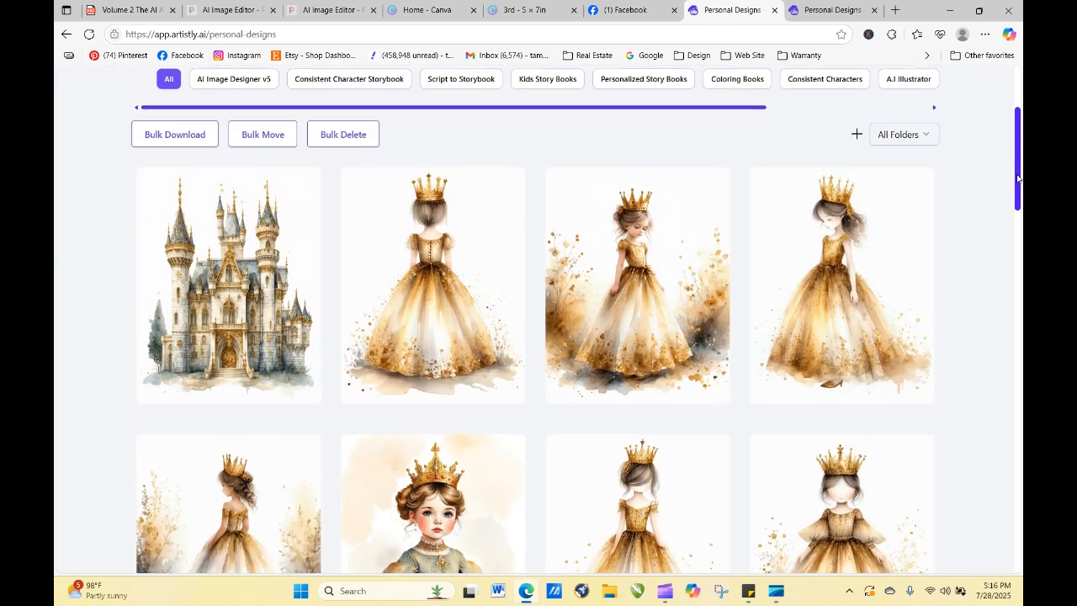
mouse_move(828, 217)
left_click(813, 289)
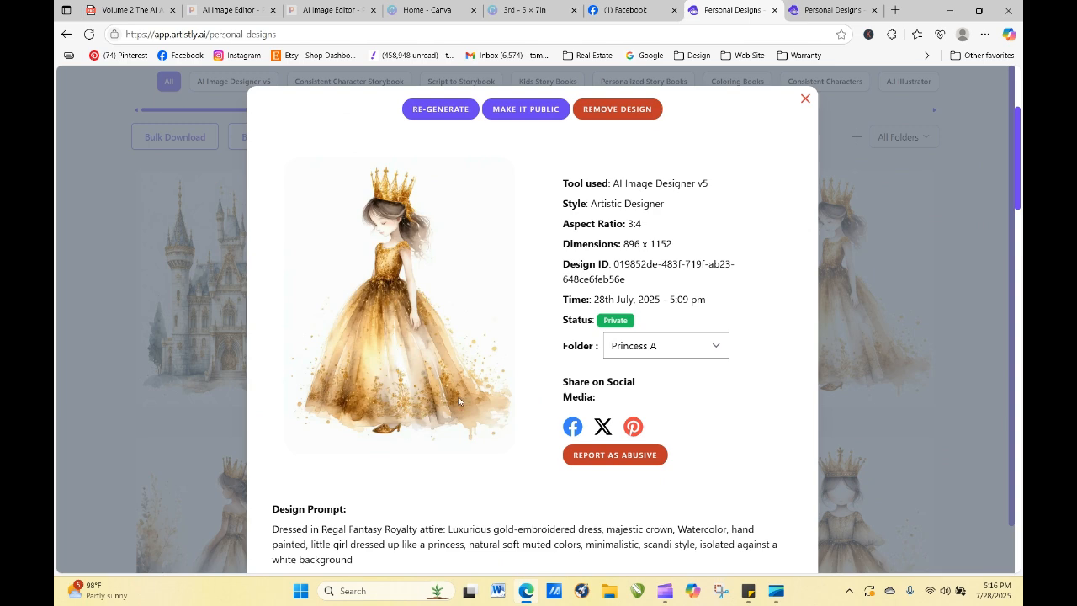
left_click(805, 99)
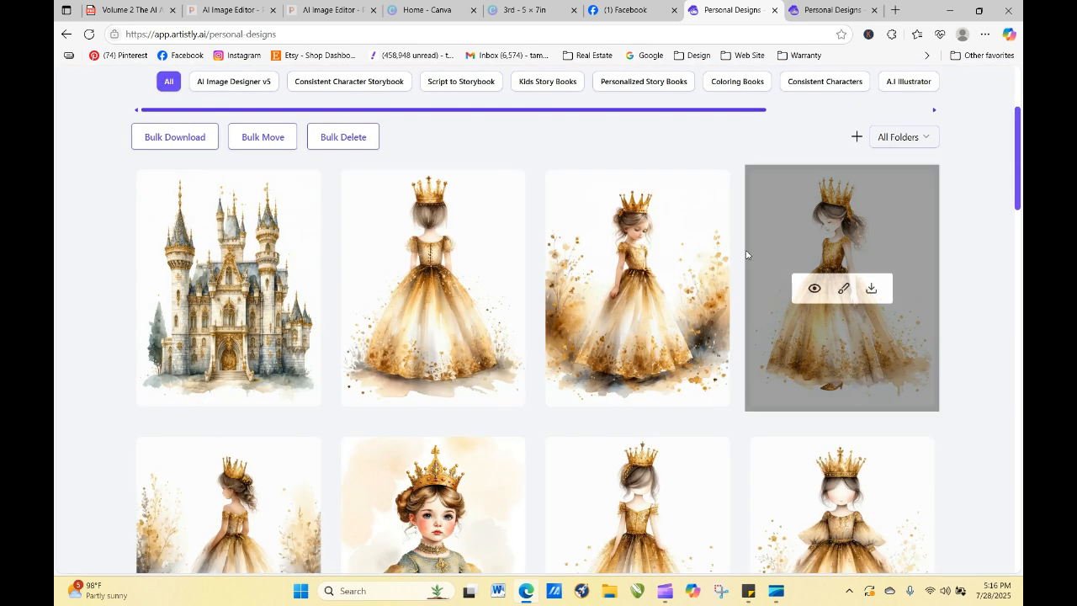
- Examine the details of the princess looking down among gold foliage, the back-view princess and the golden castle
left_click(609, 288)
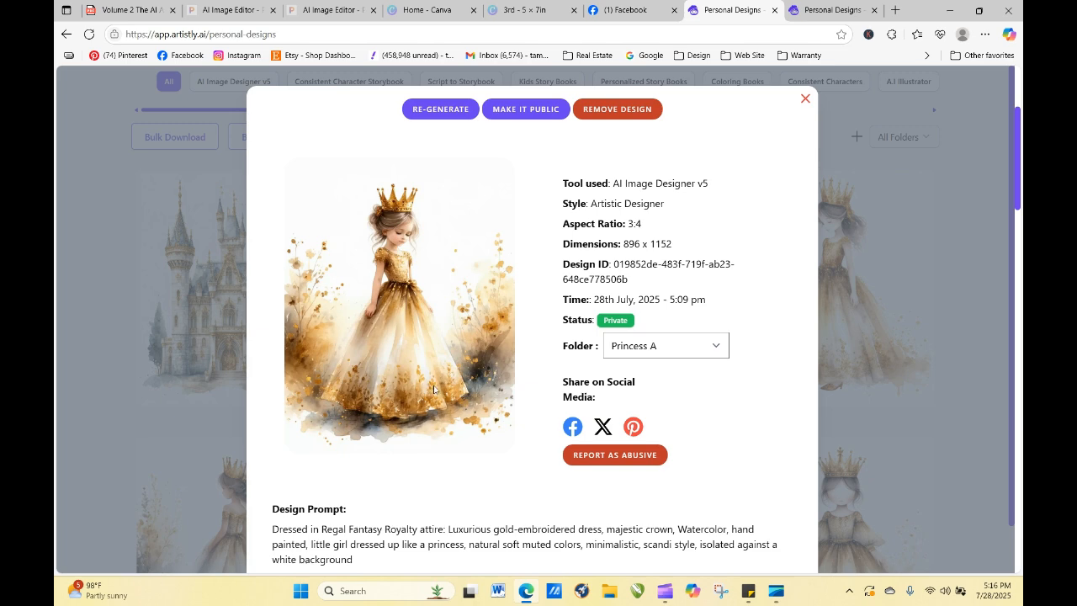
left_click(804, 99)
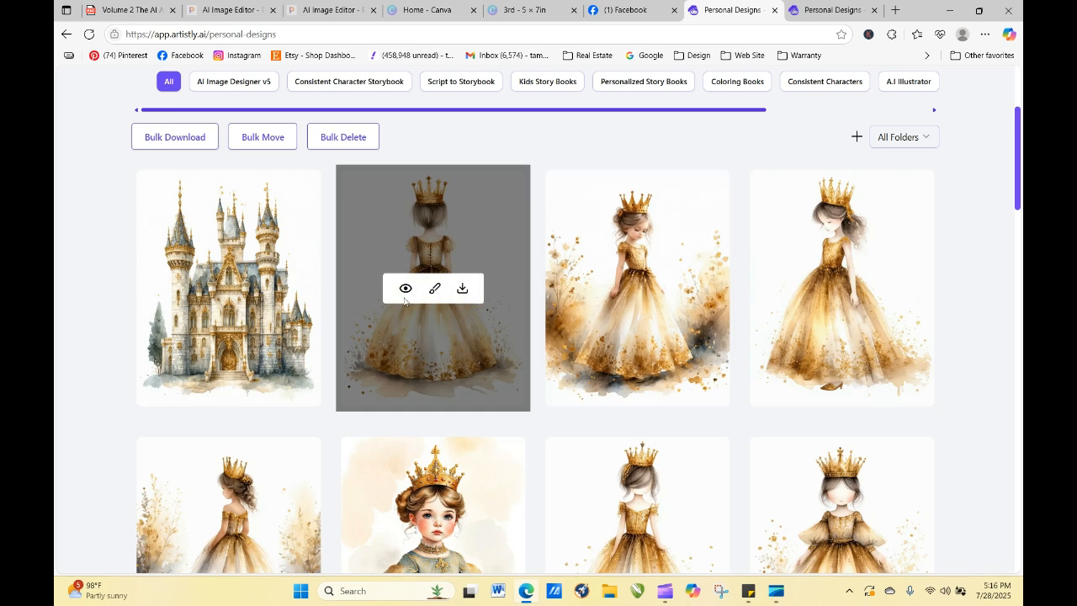
left_click(405, 290)
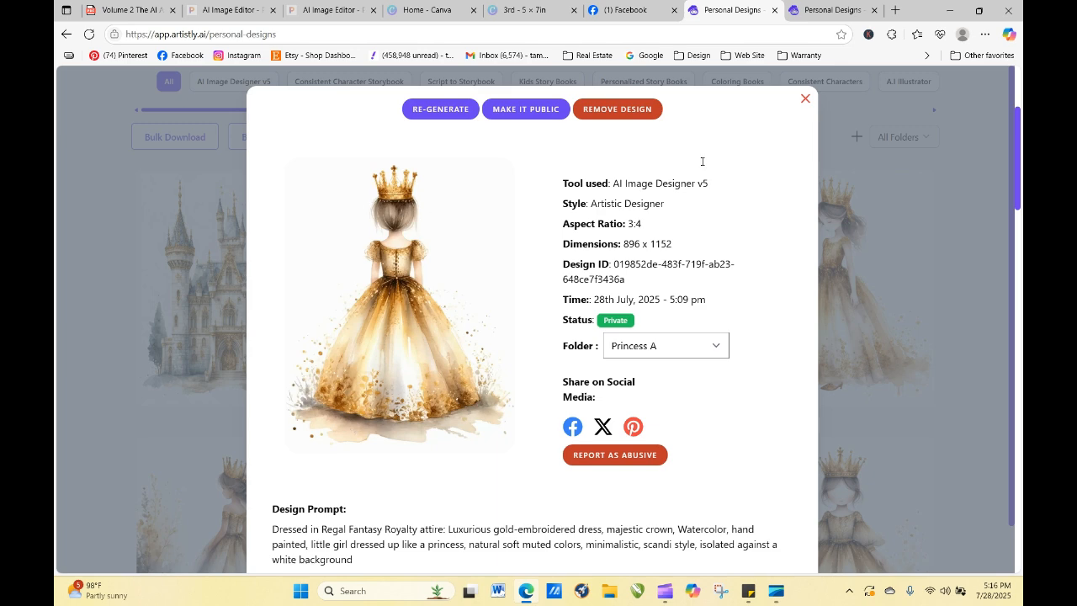
left_click(804, 99)
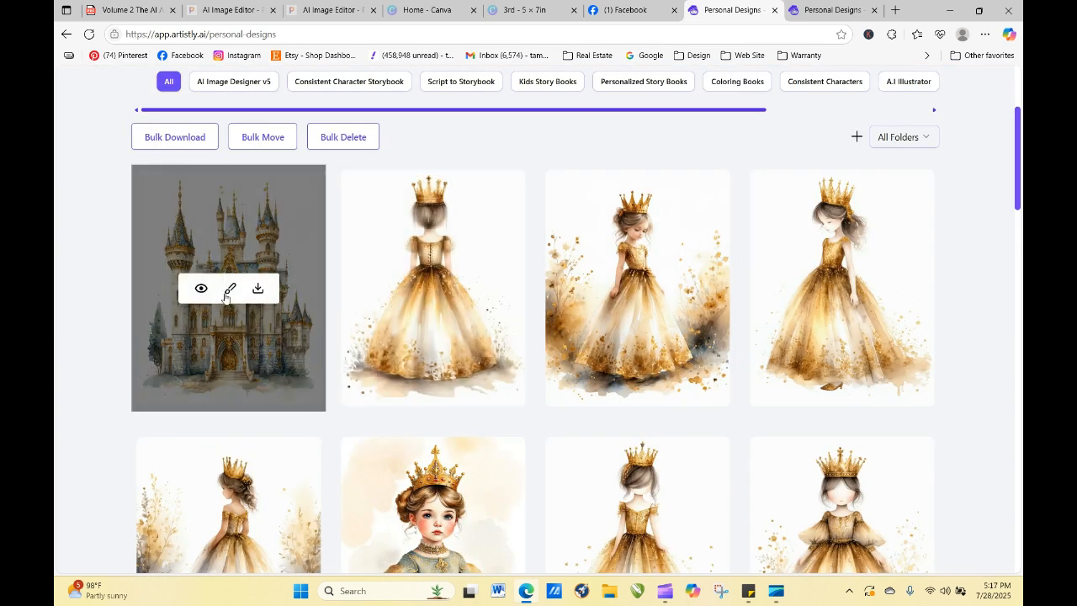
left_click(203, 291)
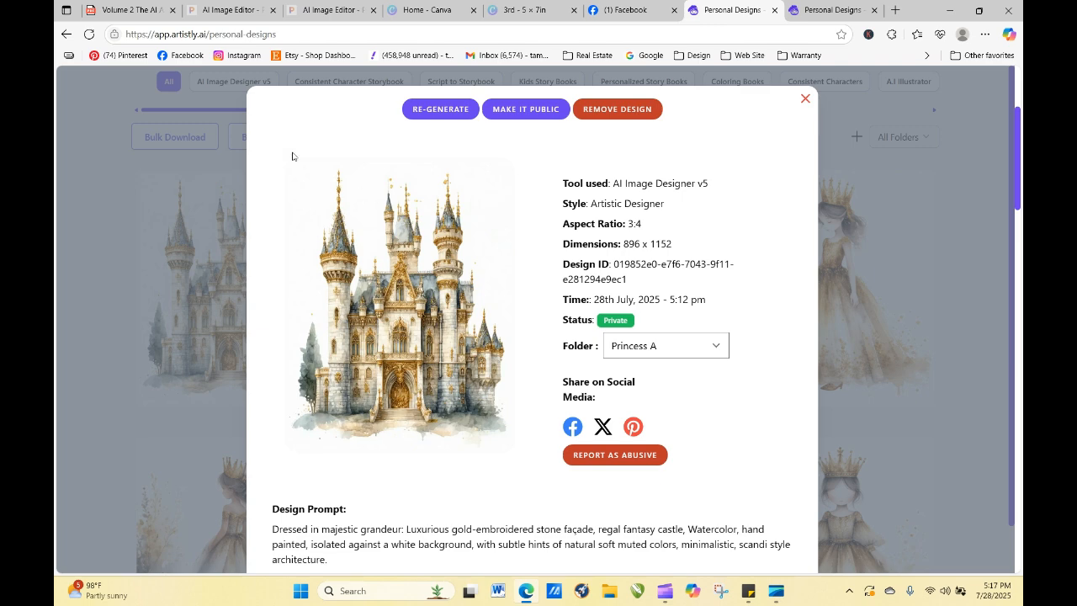
left_click(805, 98)
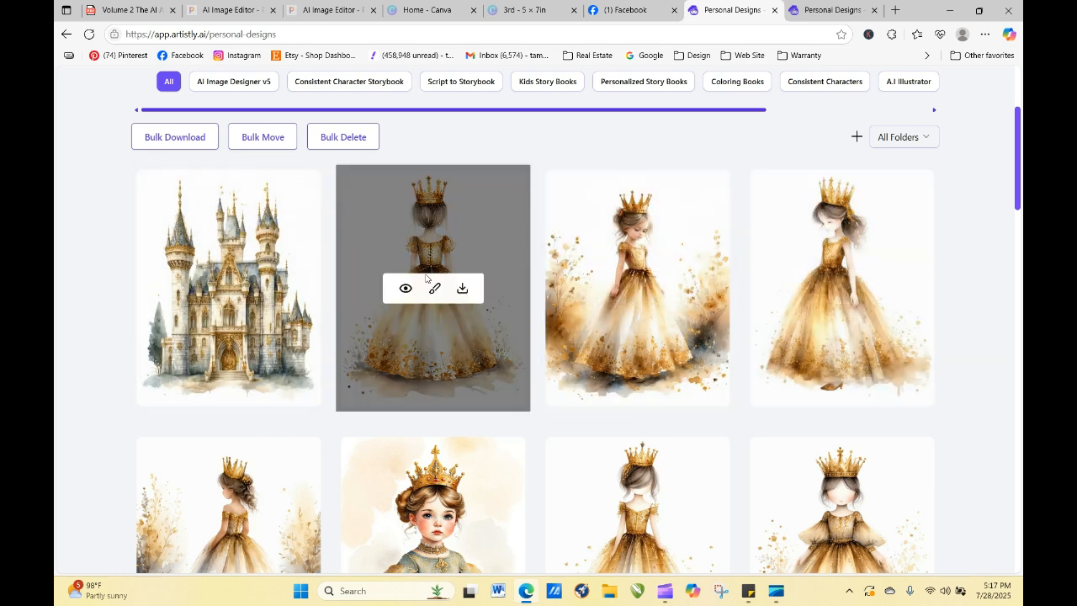
- Download the golden castle, the back-view princess and the off-shoulder princess among golden foliage
left_click(258, 288)
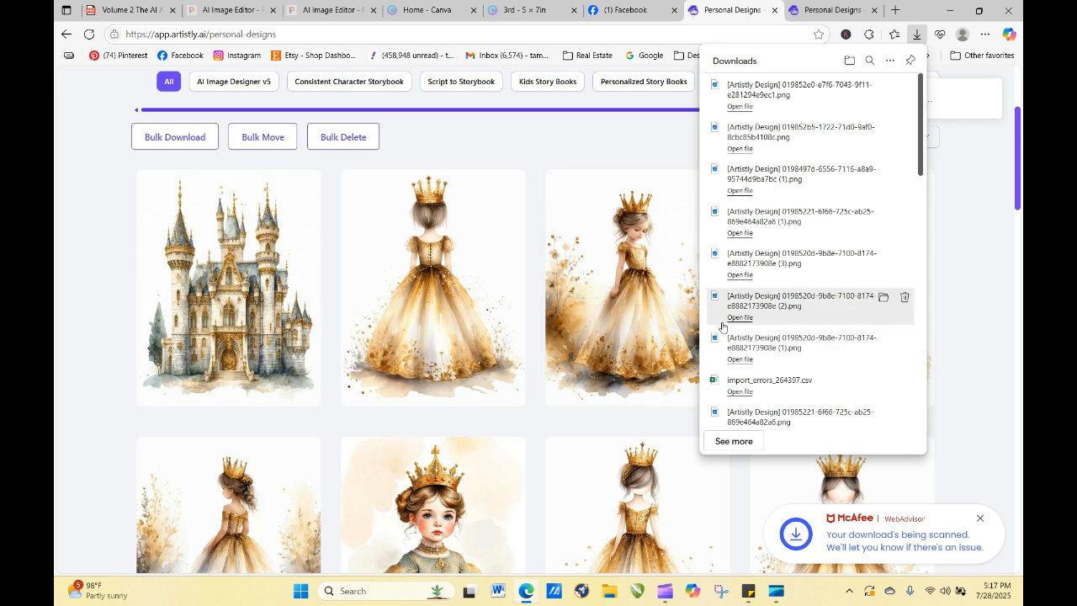
left_click(461, 290)
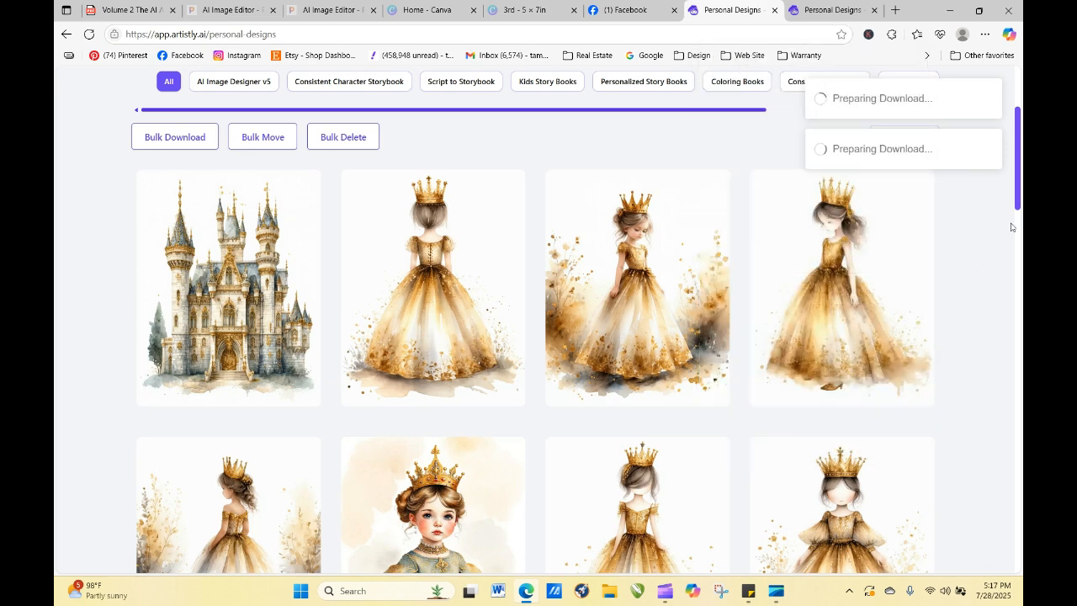
scroll(1018, 187, "down", 2)
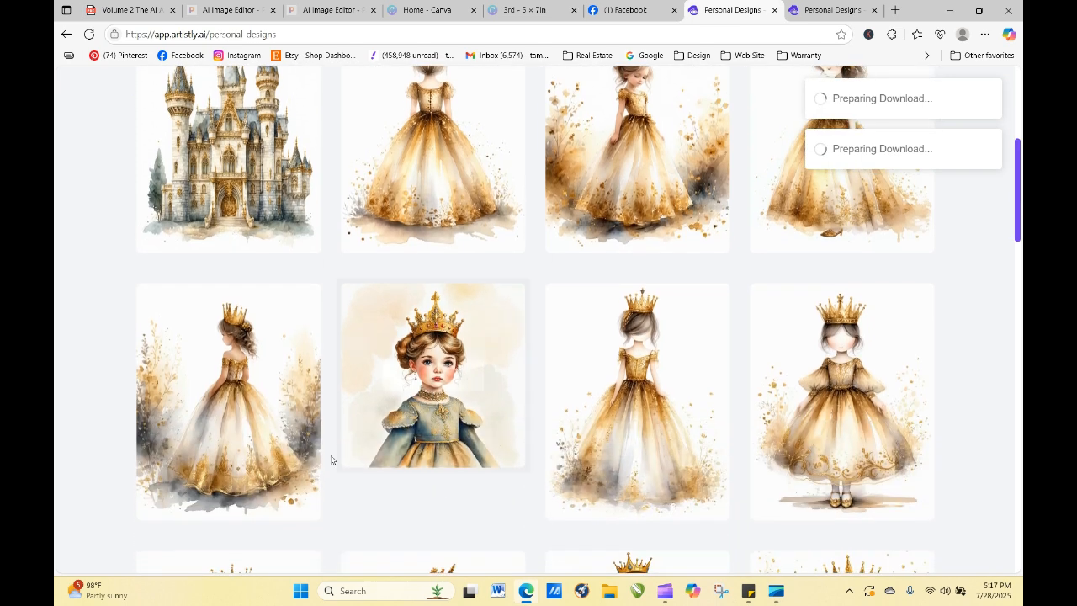
left_click(260, 401)
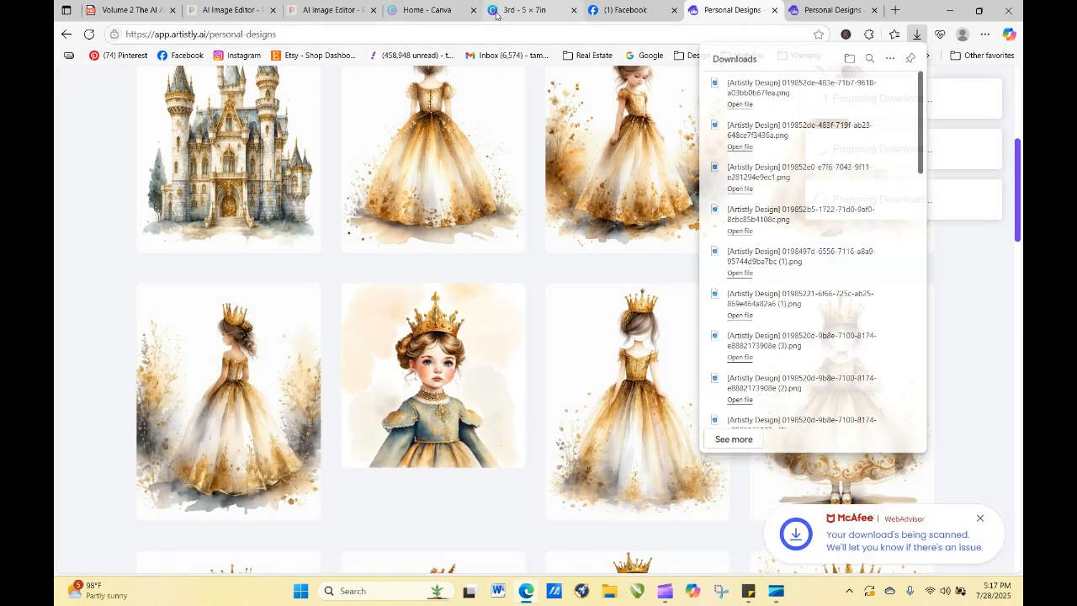
- Switch to the 5 × 7 in invitation design in Canva and add a blank page after page 7
left_click(521, 10)
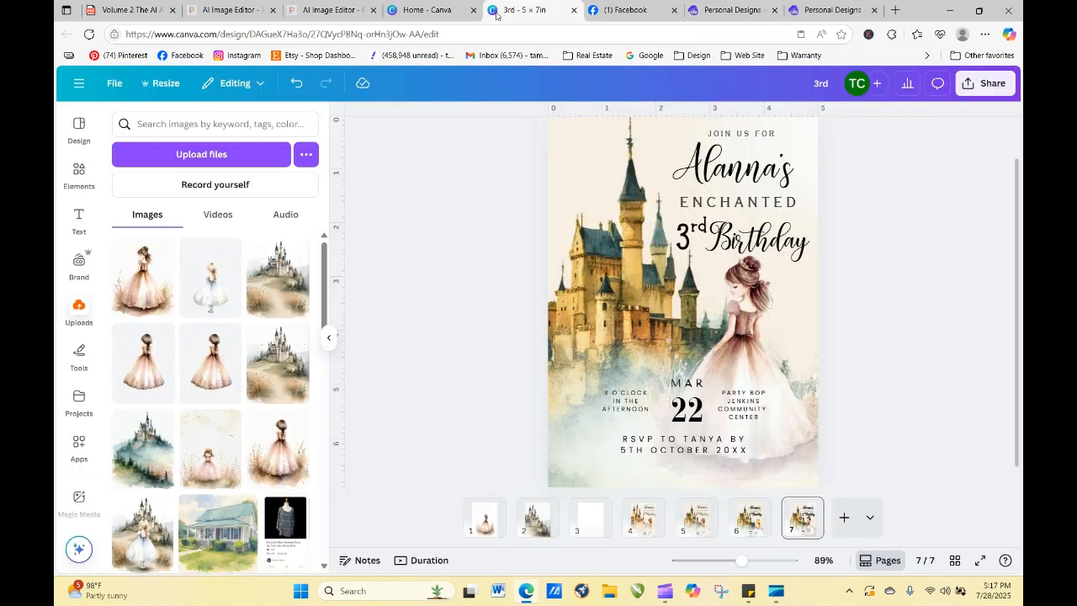
left_click(842, 518)
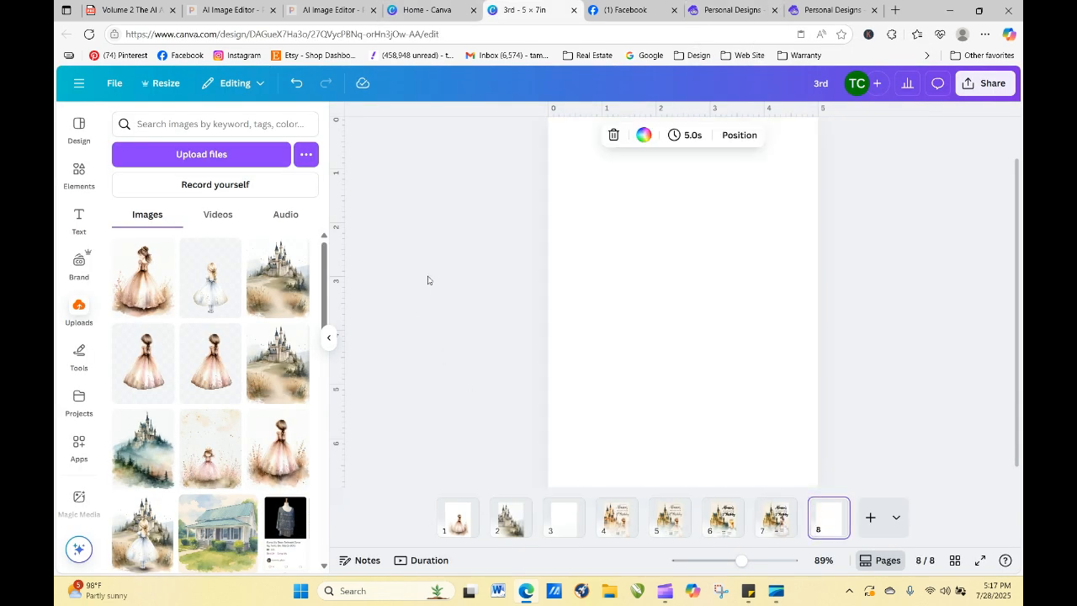
left_click(427, 280)
- Upload the downloaded castle image and both gold-gowned princess images from the Downloads folder
left_click(224, 155)
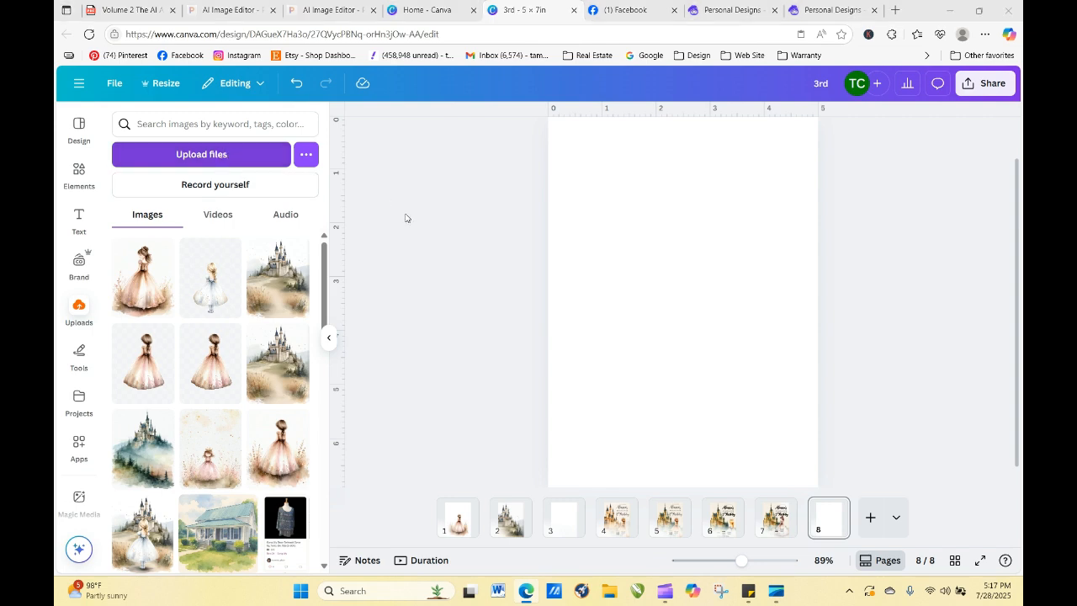
left_click(205, 143)
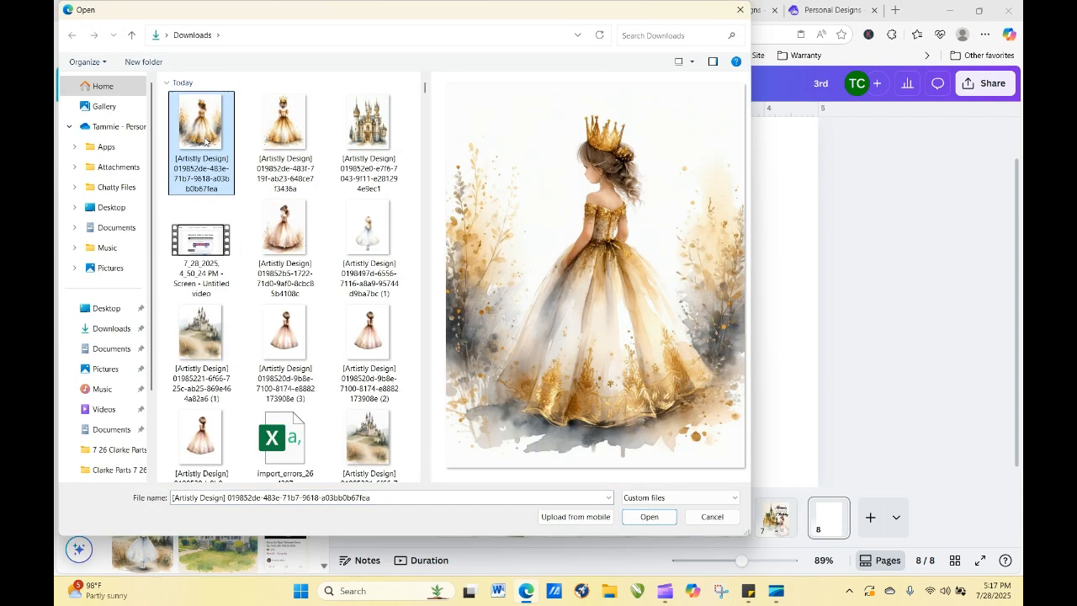
left_click(290, 134, "ctrl")
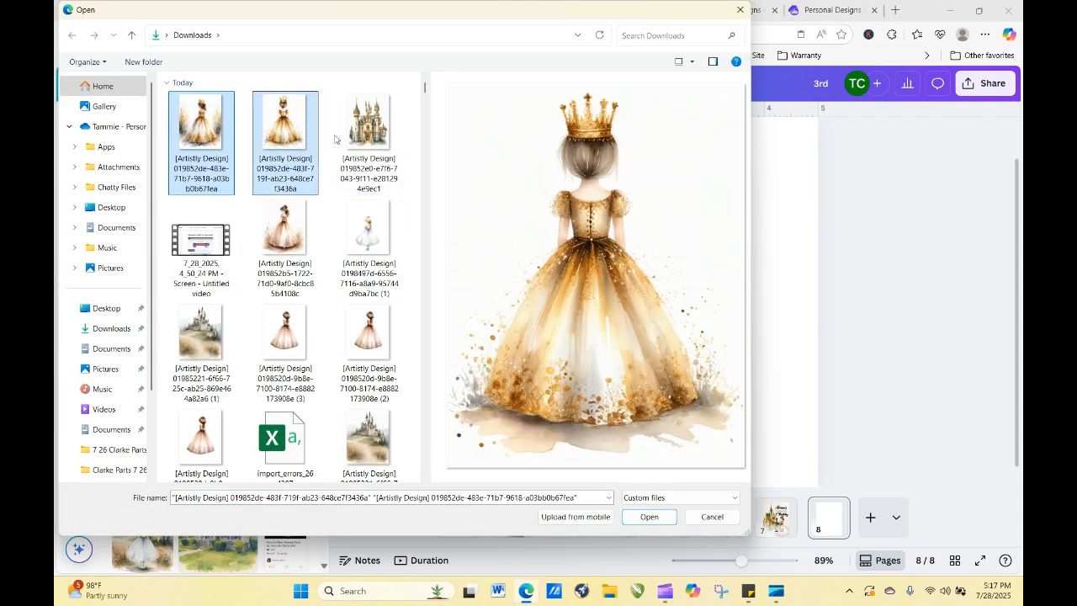
left_click(338, 140, "ctrl")
left_click(649, 520)
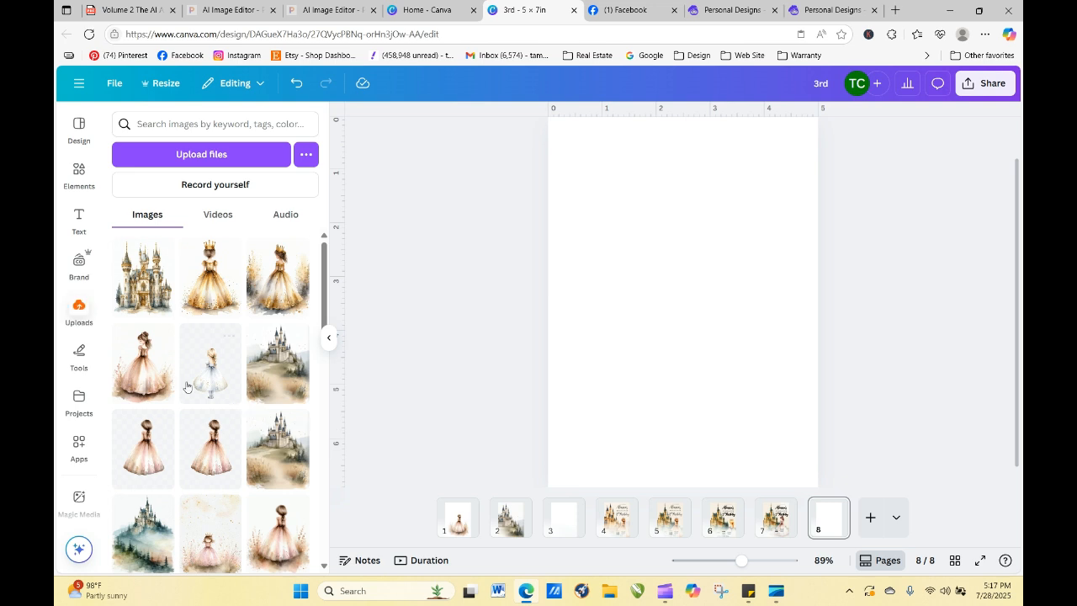
- Place the uploaded golden castle on page 8 and move it slightly upward
left_click(144, 288)
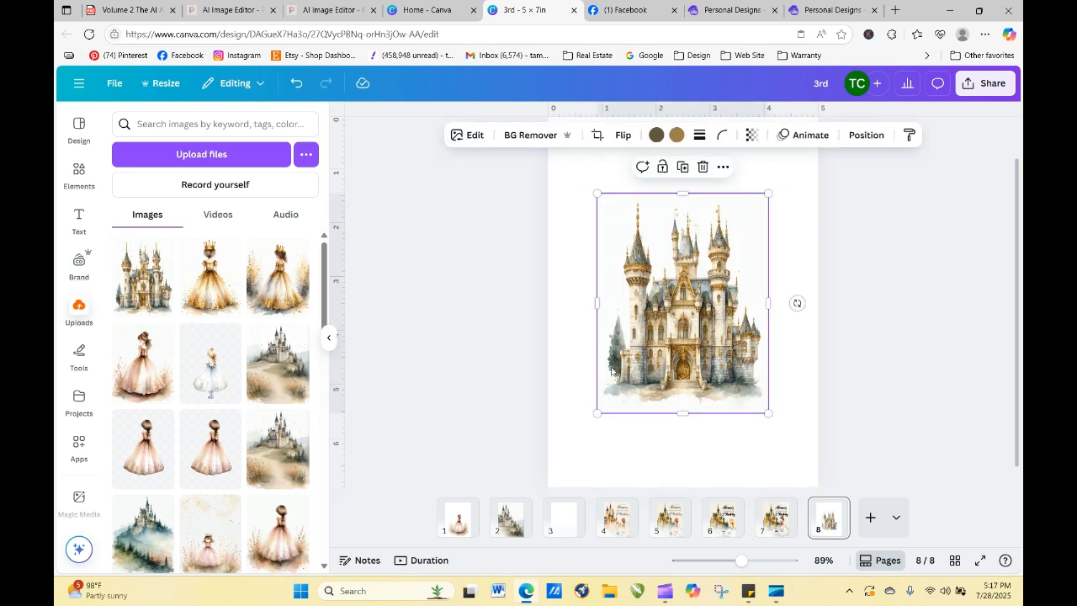
left_click_drag(686, 345, 690, 316)
left_click(541, 353)
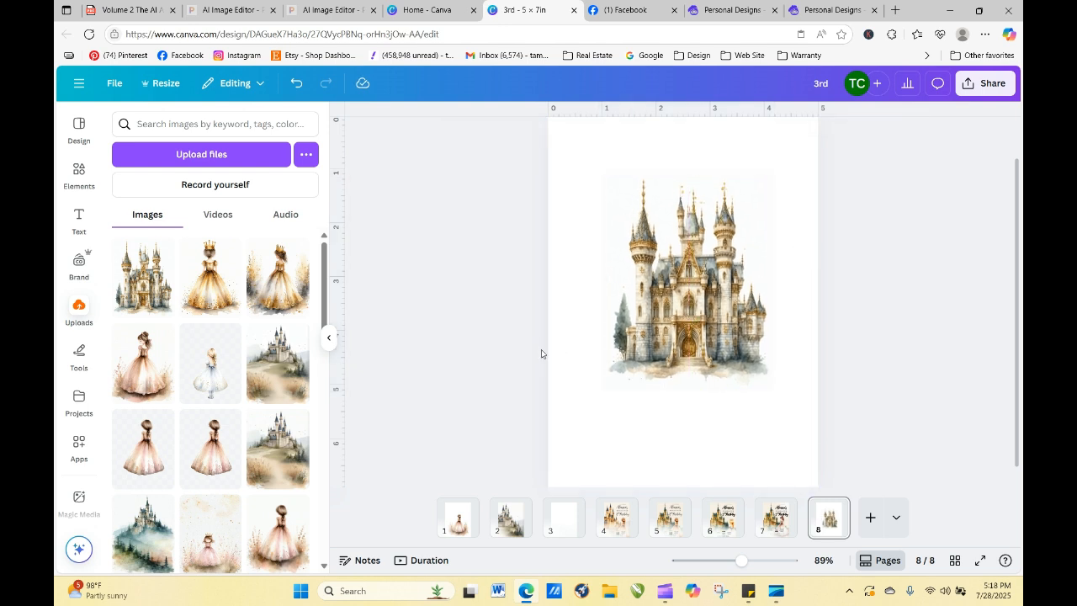
- Shrink the castle on page 8 to about 2.1 in wide and shift it toward the page's left edge
left_click(737, 389)
left_click_drag(773, 391, 717, 320)
left_click_drag(679, 272, 651, 273)
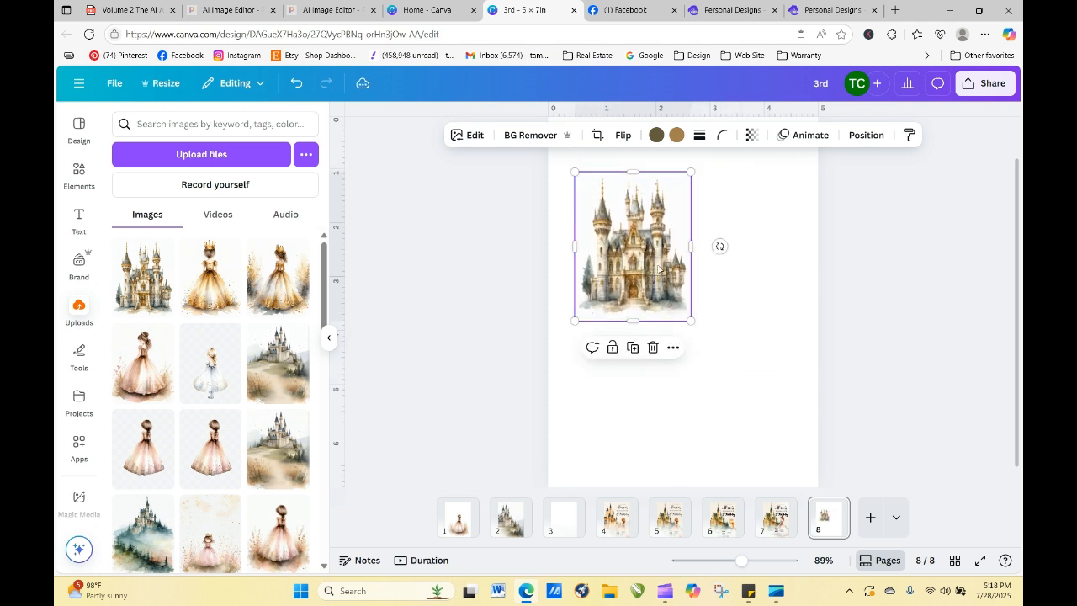
left_click(938, 278)
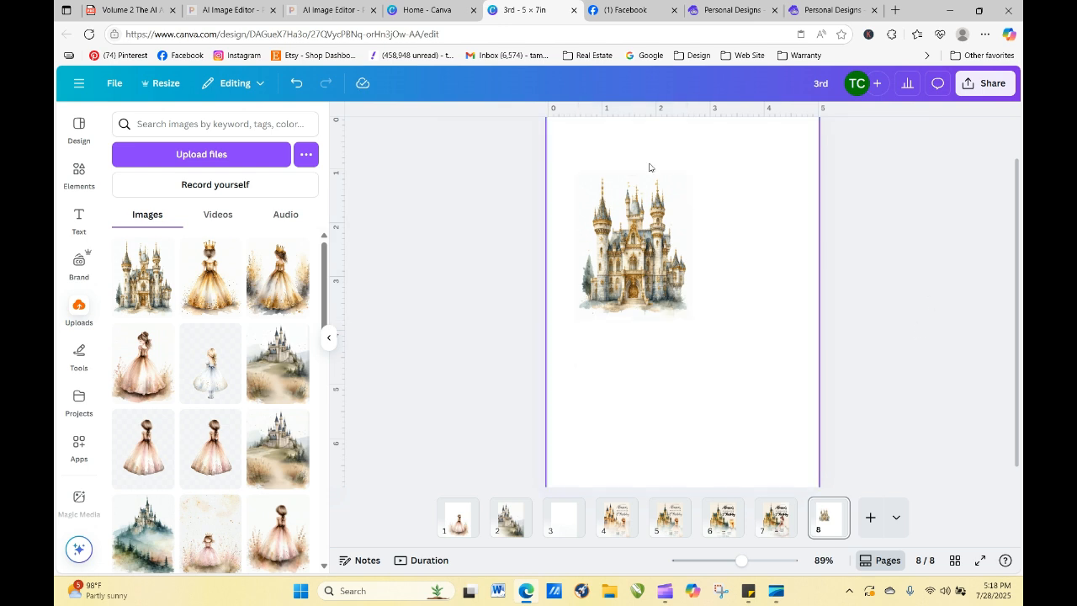
- Remove the background from the castle image
left_click(640, 225)
left_click(530, 134)
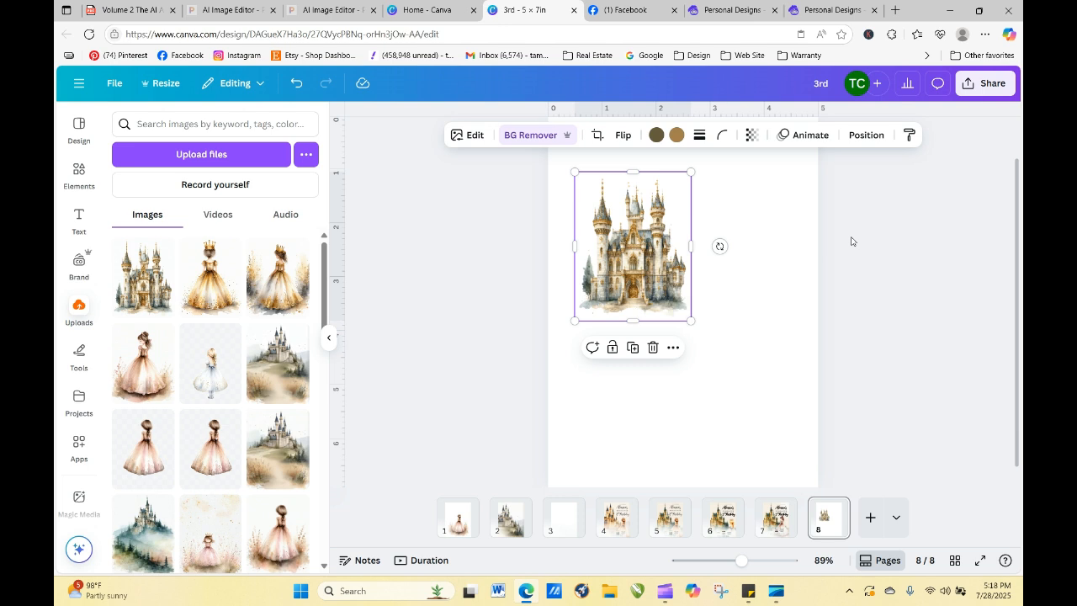
left_click(851, 241)
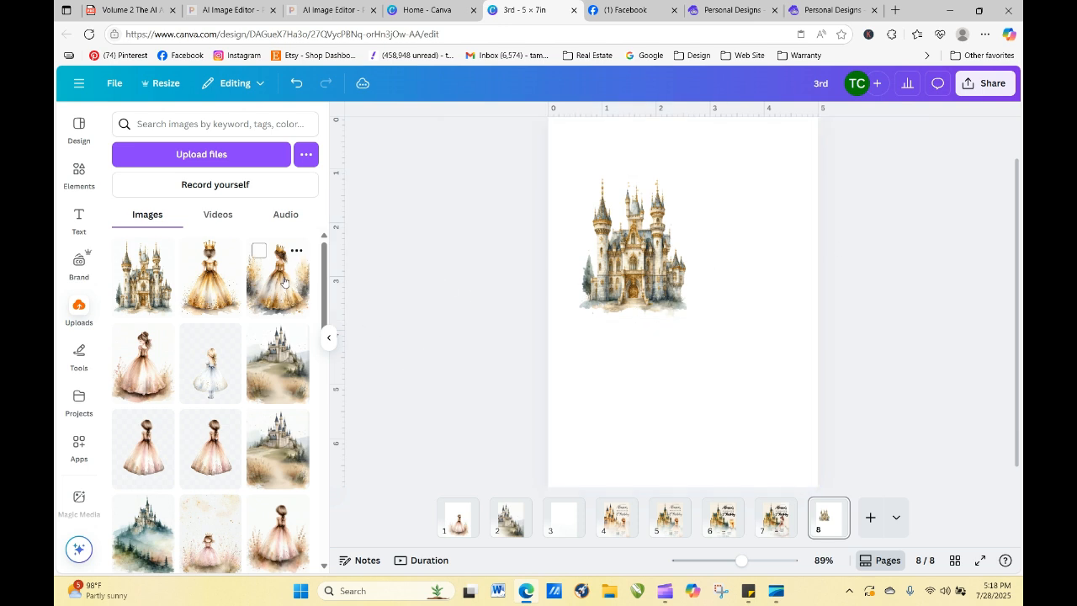
- Add the back-view crowned princess to page 8, remove its background, and place it in the page's lower-right area
left_click(223, 283)
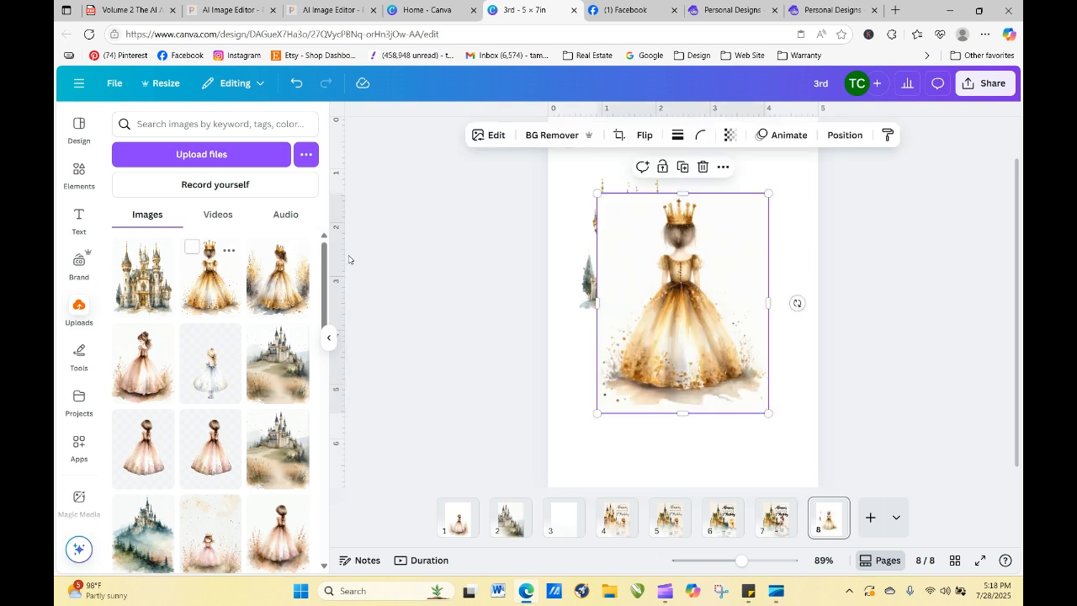
left_click(543, 137)
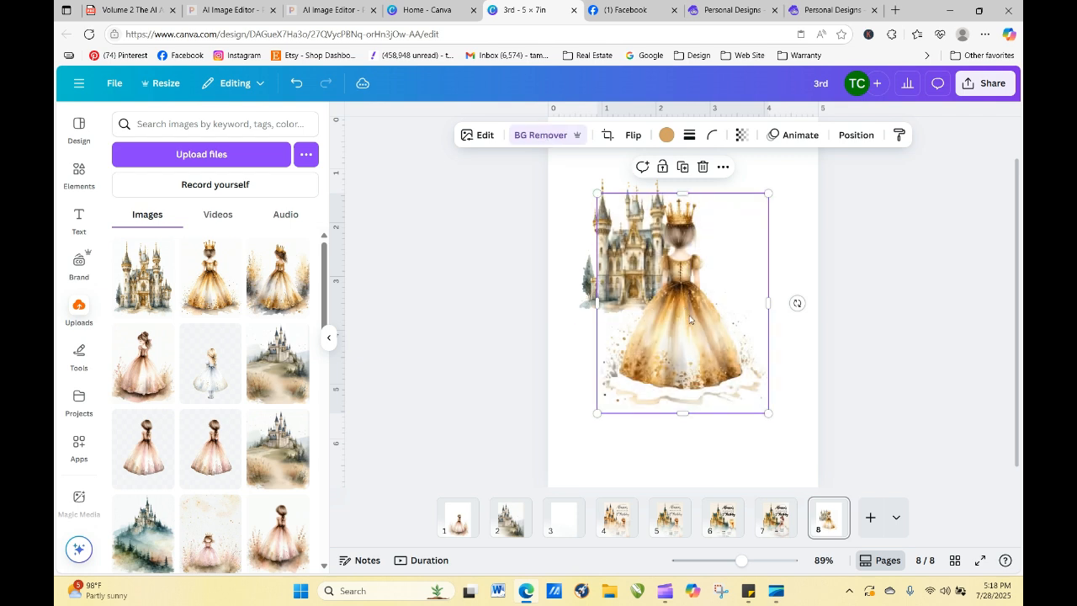
left_click_drag(690, 320, 733, 396)
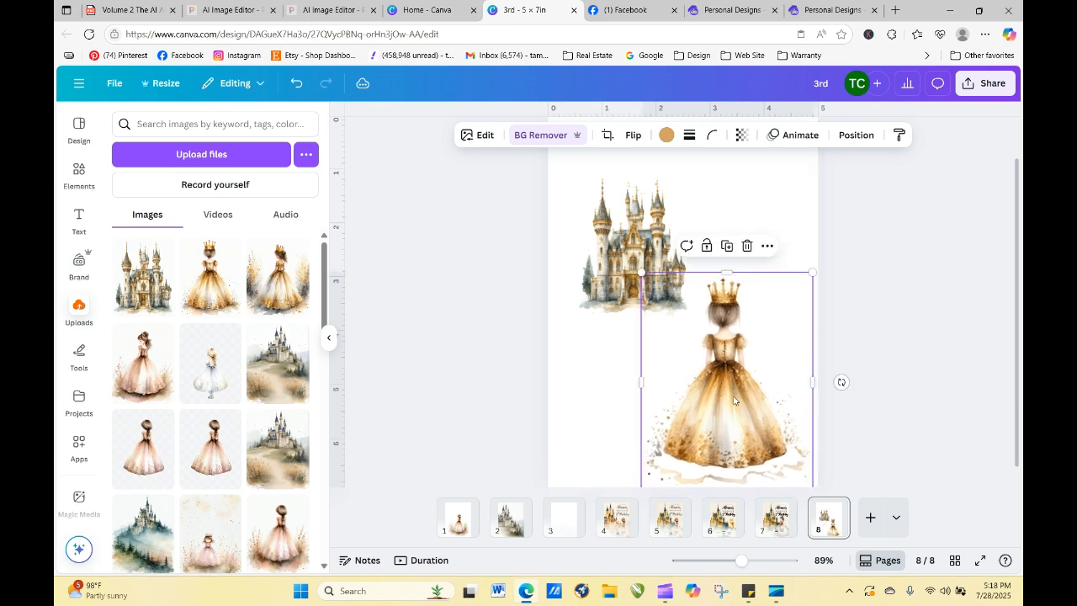
- Enlarge the castle to about 3 in wide toward the page's upper-left corner and nudge it slightly down
left_click(638, 268)
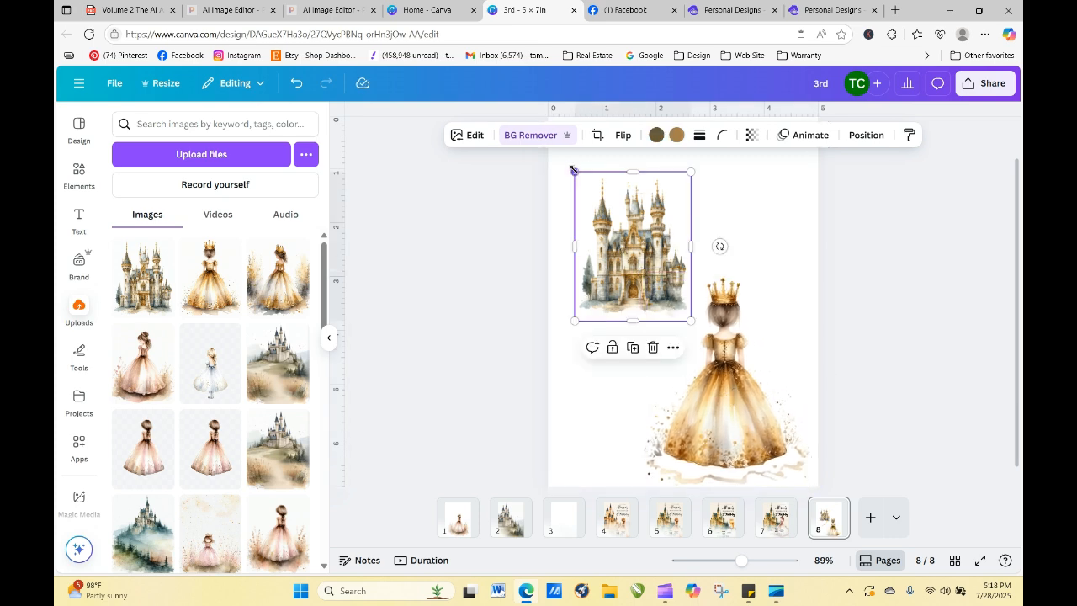
left_click_drag(572, 170, 526, 107)
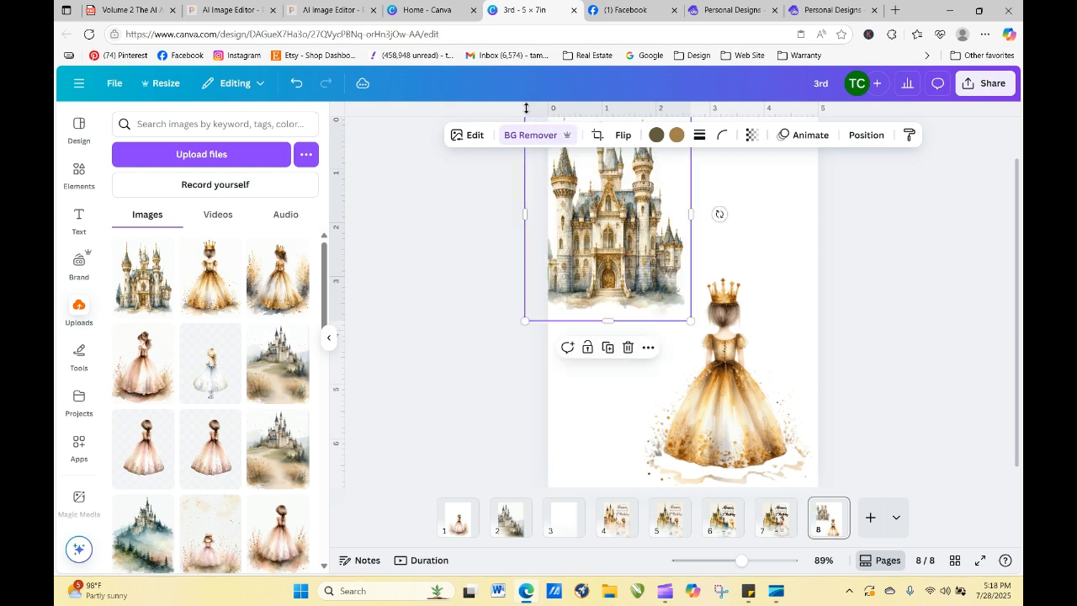
left_click_drag(583, 204, 586, 221)
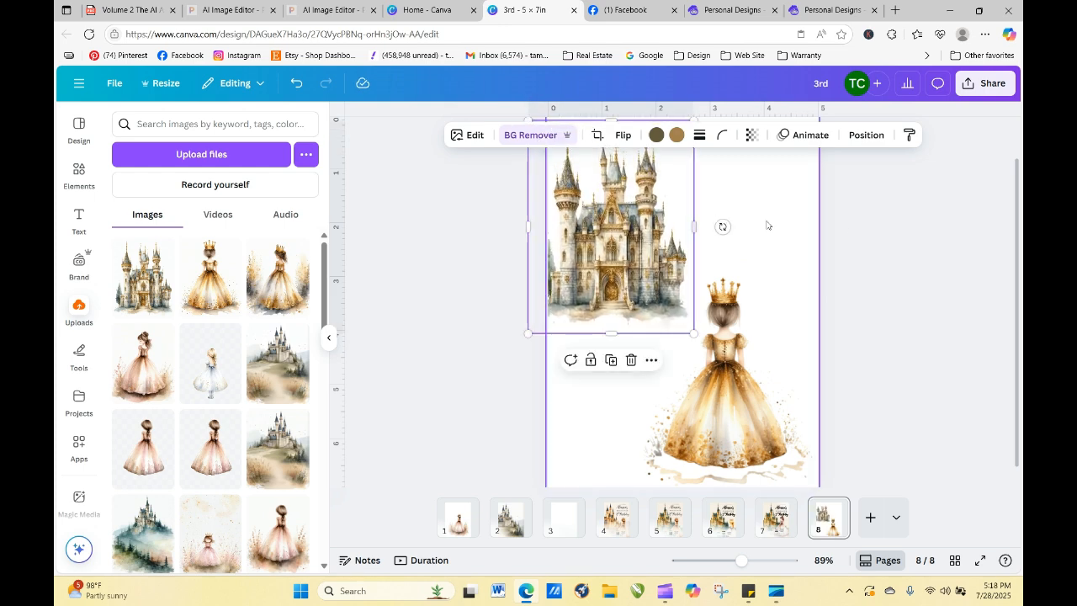
left_click(857, 232)
- Move the princess to the page's right edge and shrink it to about 2.6 in wide
left_click(735, 404)
mouse_move(734, 403)
left_mouse_down()
mouse_move(710, 404)
mouse_move(743, 404)
left_mouse_up()
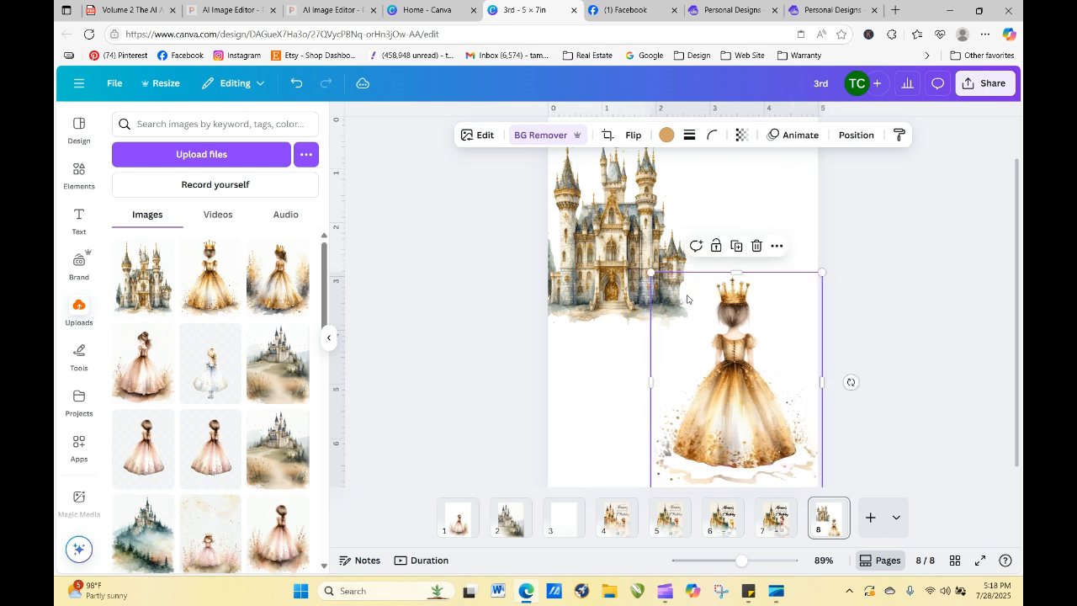
left_click_drag(651, 273, 664, 325)
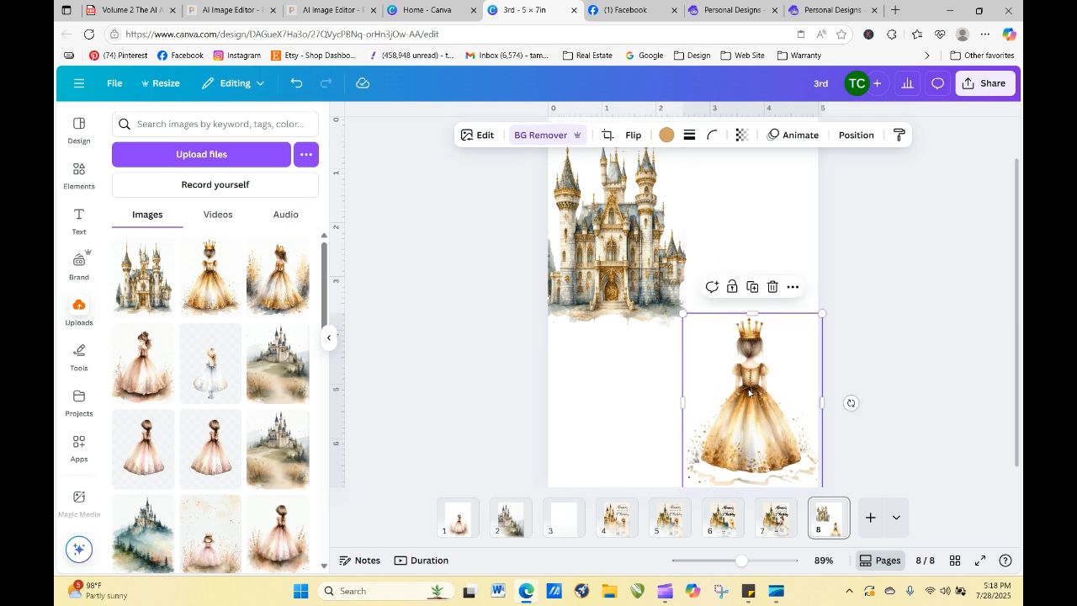
left_click(644, 246)
left_click(747, 360)
- Switch to Artistly and regenerate the golden fantasy castle from its existing prompt with a quantity of 4
left_click(730, 10)
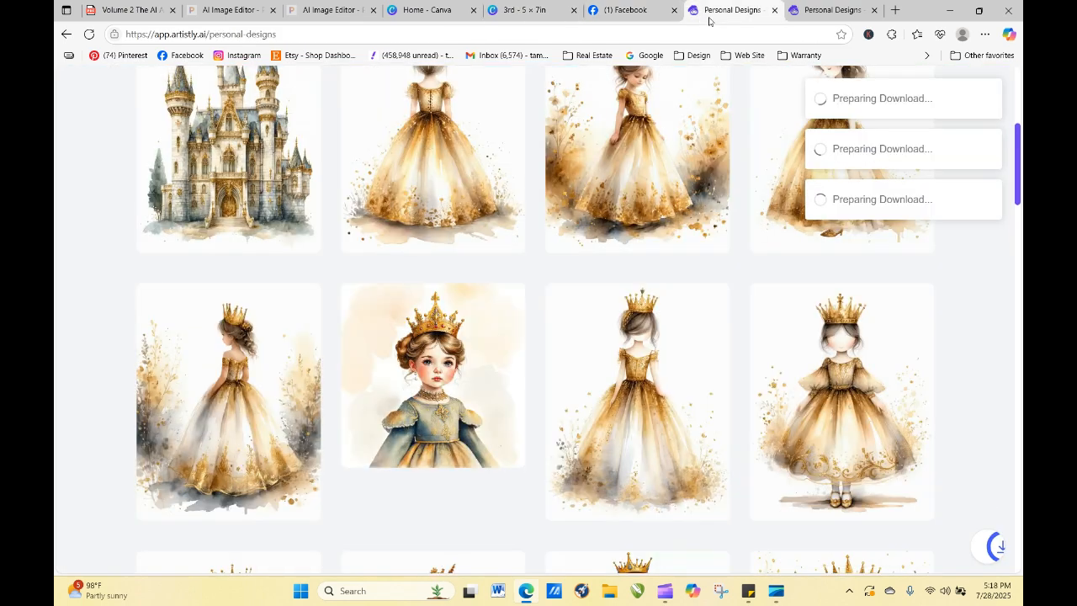
left_click(201, 134)
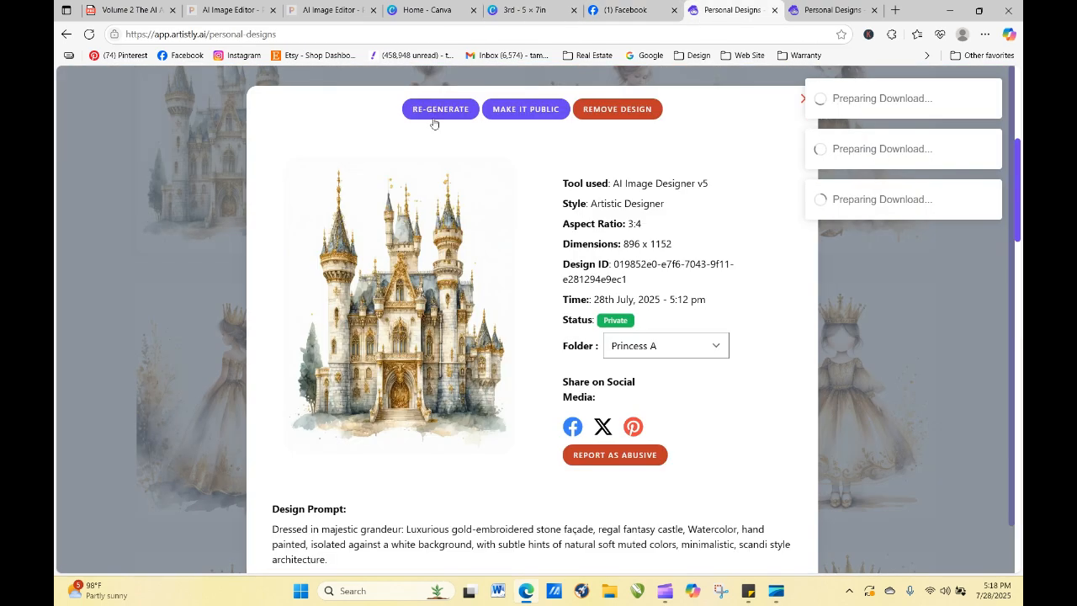
left_click(437, 111)
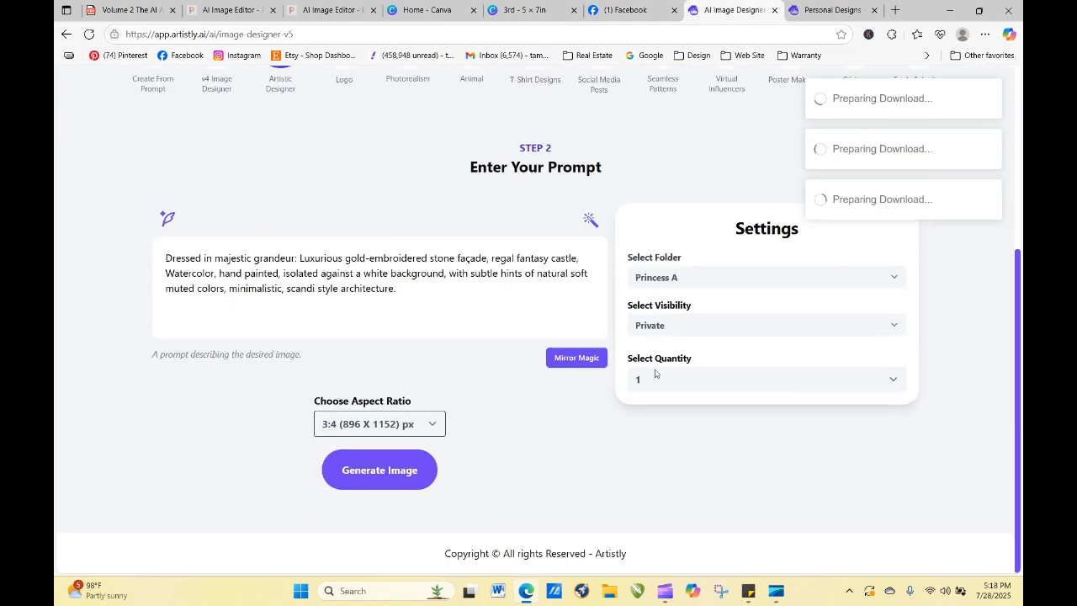
left_click(655, 373)
left_click(632, 460)
left_click(393, 469)
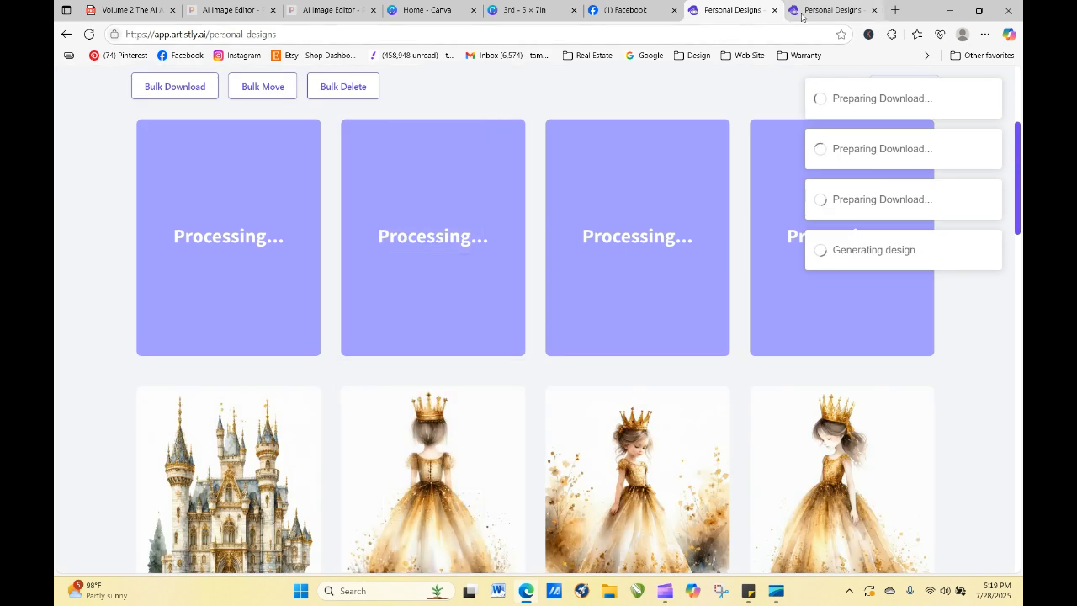
- Return to the 5 × 7 in Canva design and move the castle slightly right so it sits fully on page 8
left_click(802, 10)
left_click(424, 11)
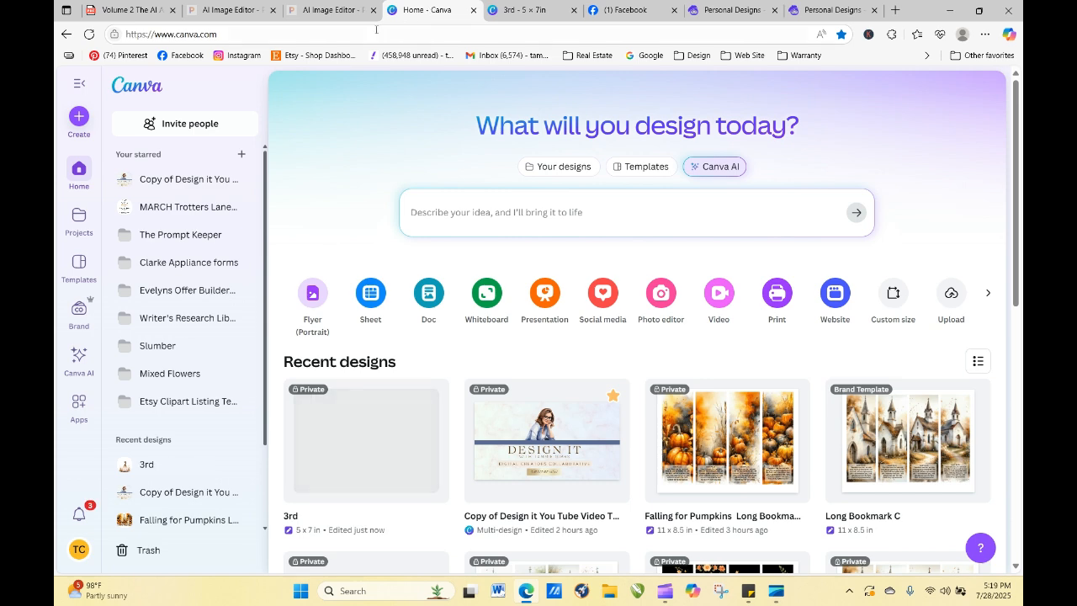
left_click(521, 10)
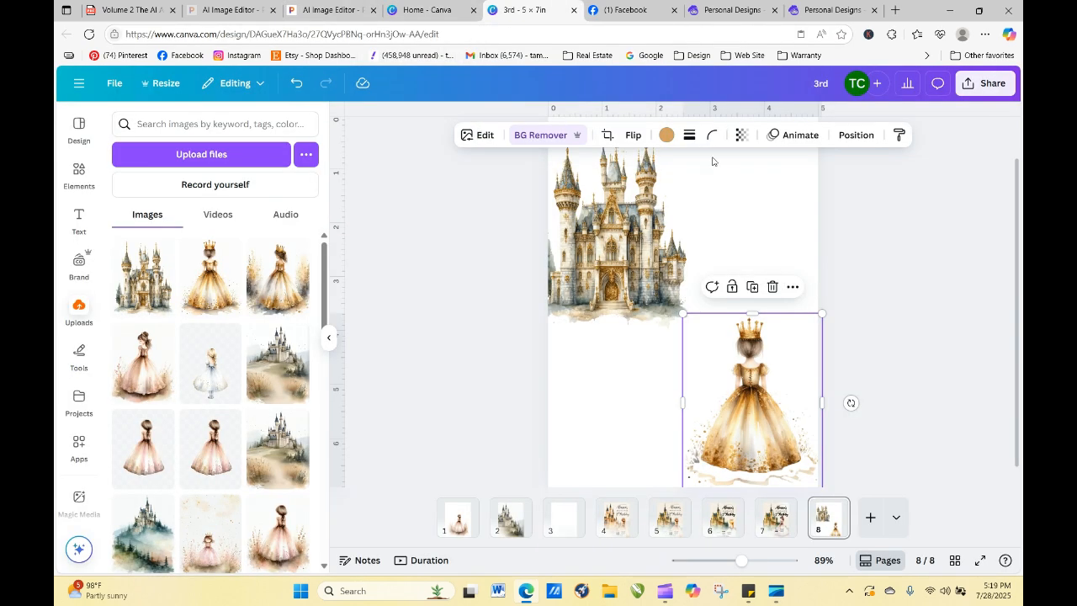
mouse_move(642, 237)
left_mouse_down()
mouse_move(632, 236)
mouse_move(659, 236)
left_mouse_up()
left_click(846, 260)
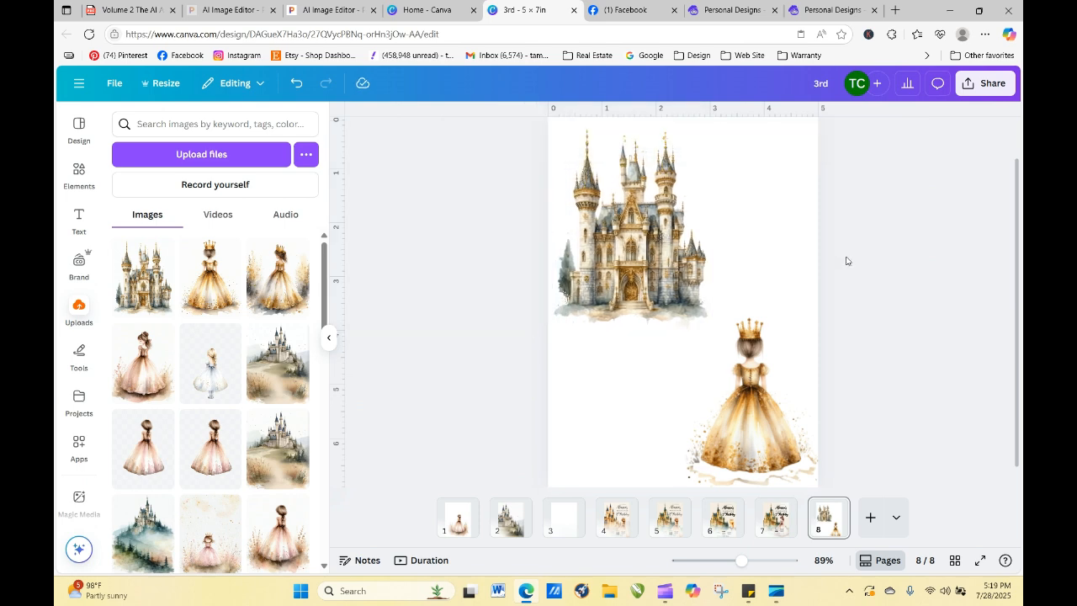
- Enlarge the princess to about 3.8 in wide so it overlaps the castle's lower-right side, and nudge it slightly left
left_click(764, 344)
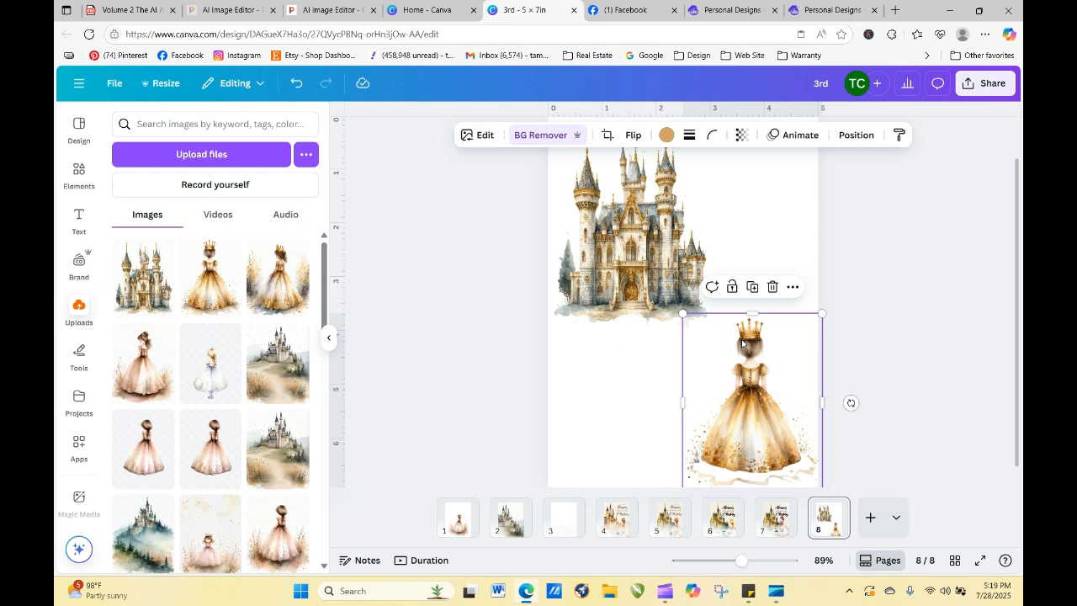
left_click_drag(684, 314, 615, 227)
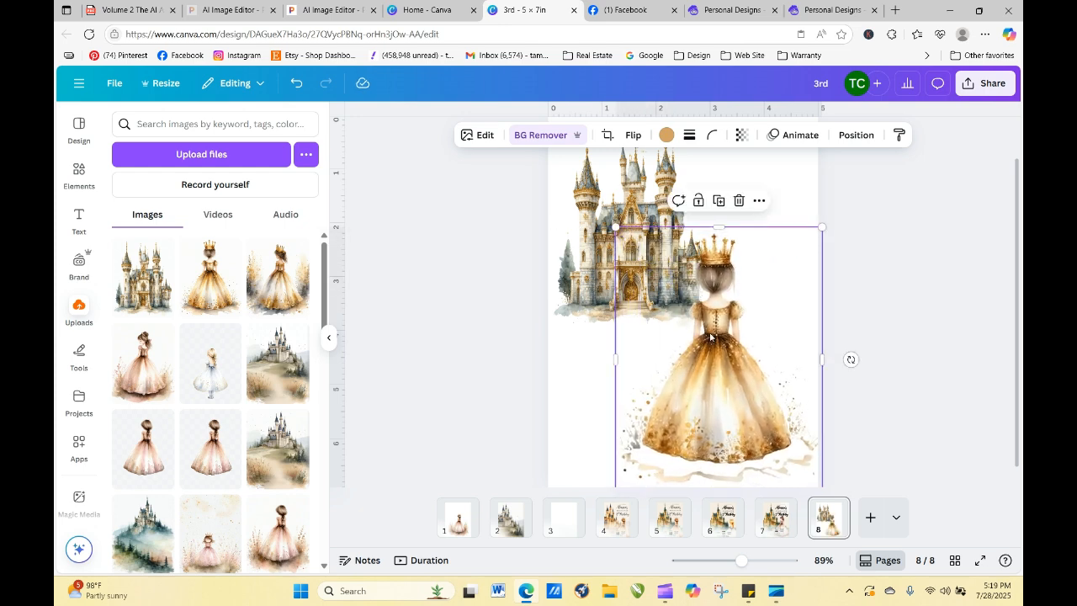
mouse_move(710, 336)
left_mouse_down()
mouse_move(696, 338)
mouse_move(704, 334)
left_mouse_up()
left_click(872, 349)
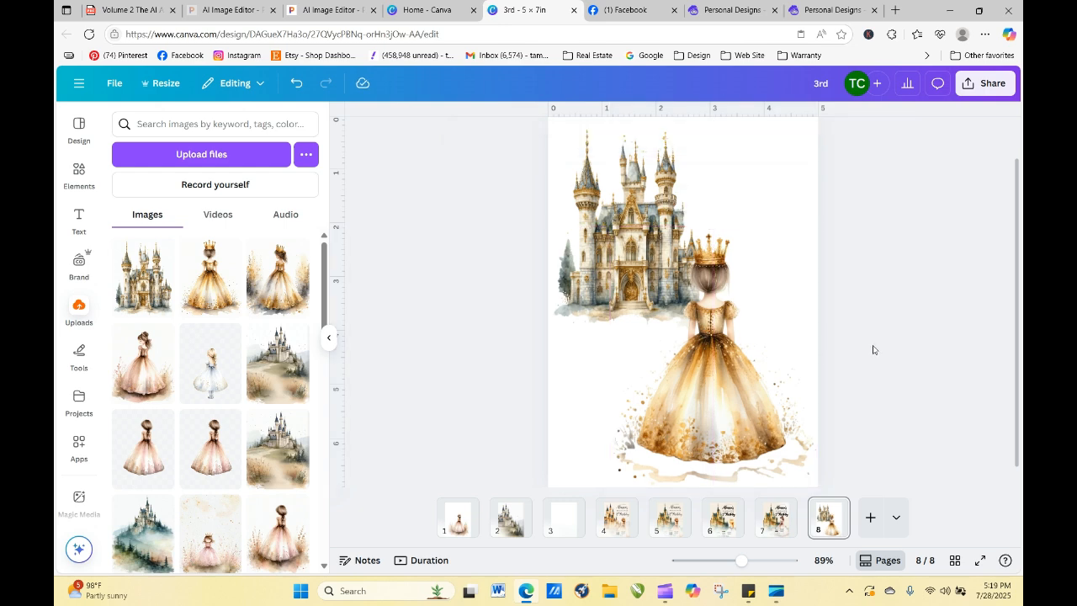
- Open page 7 and try to select the heading text of the finished invitation
left_click(780, 526)
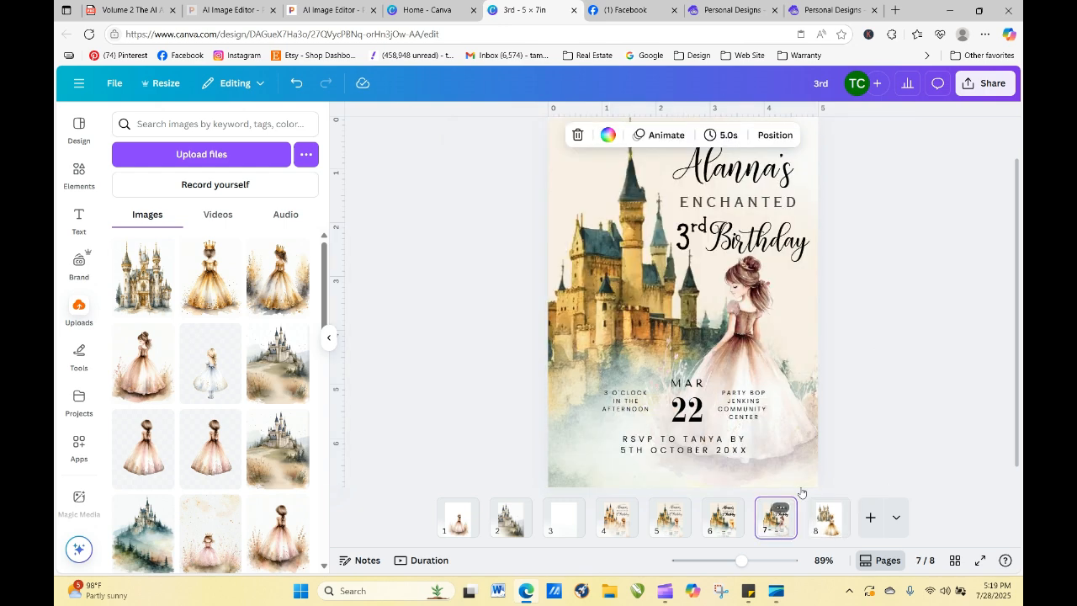
left_click(868, 173)
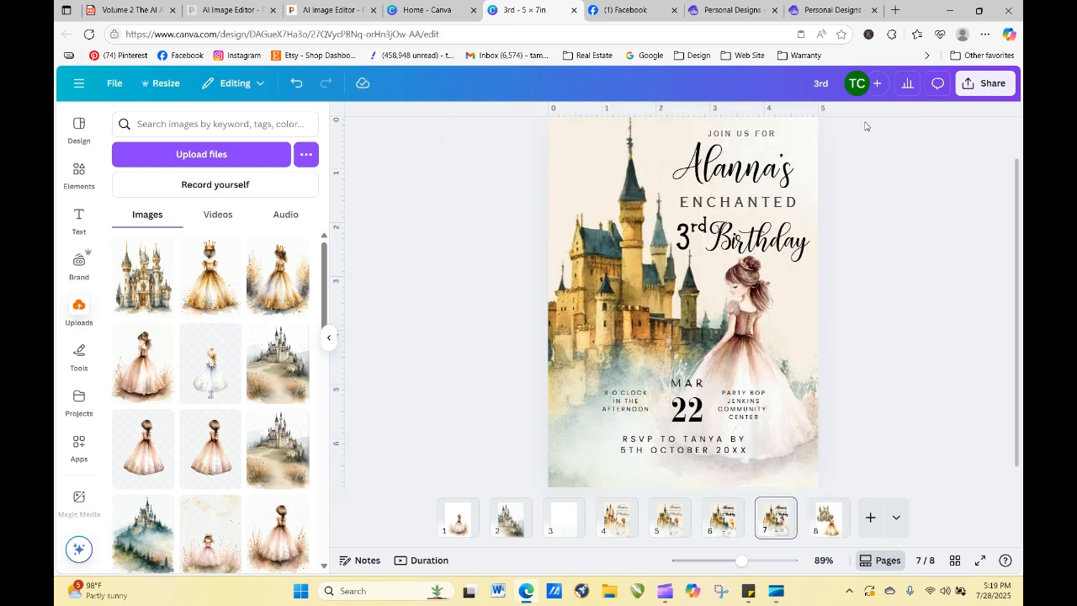
left_click_drag(821, 138, 861, 229)
left_click(861, 228)
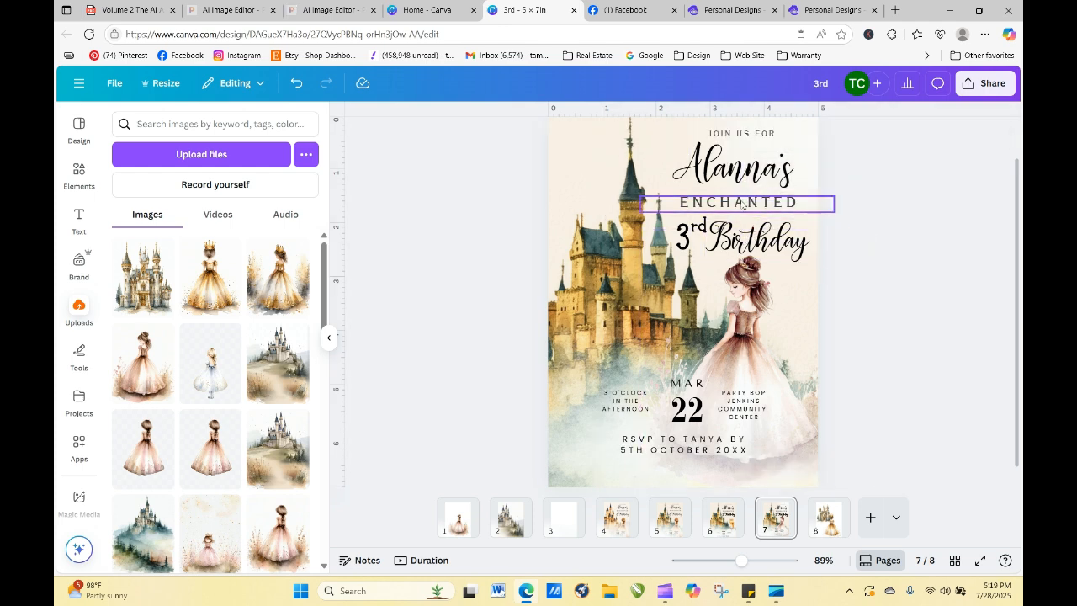
left_click(742, 137)
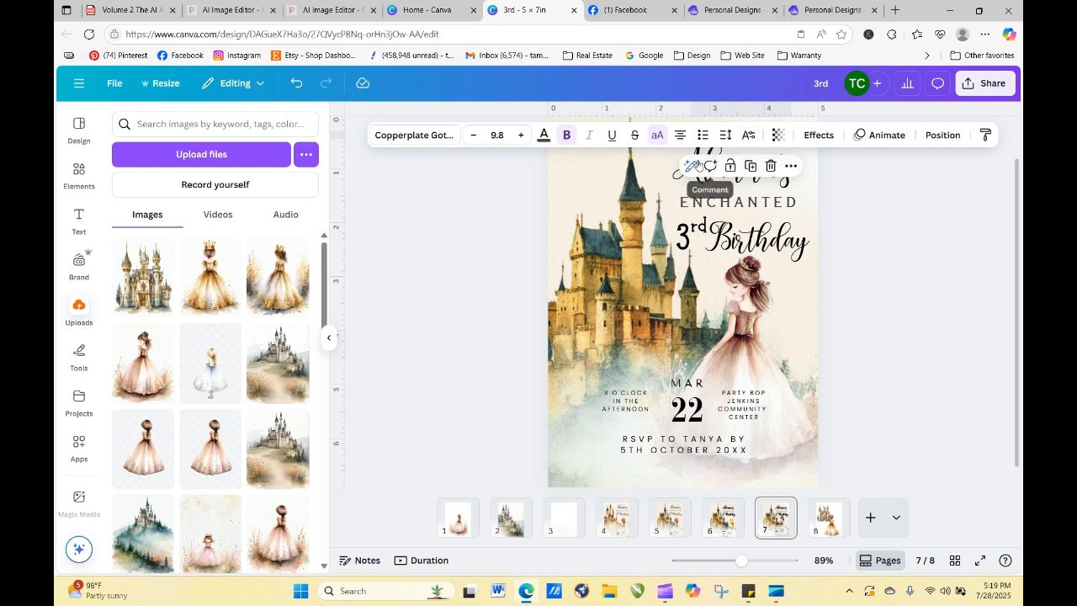
left_click(876, 206)
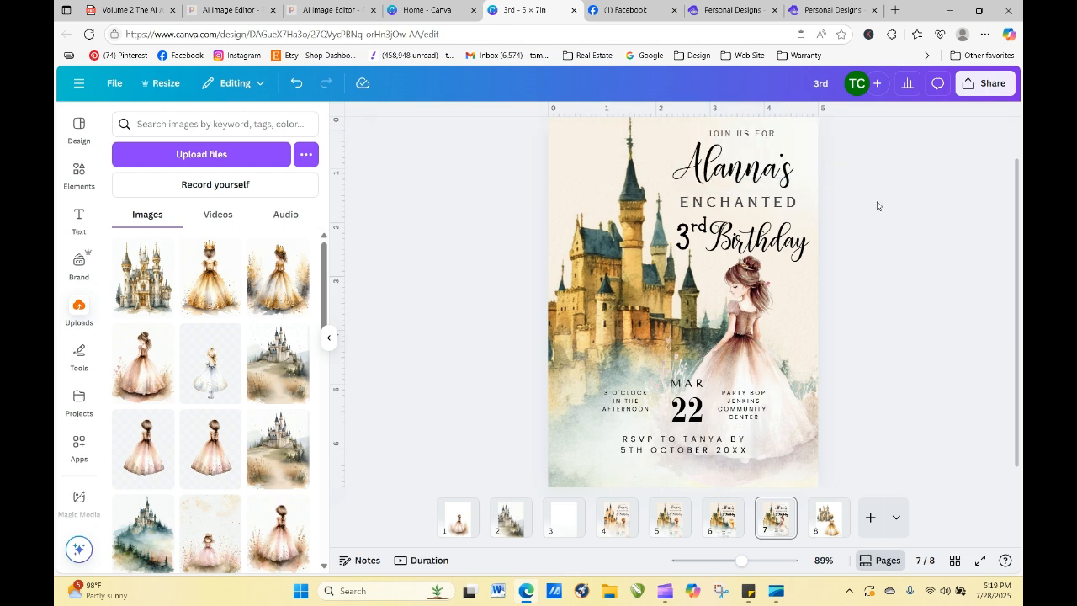
- Group page 7's heading text elements: "Join us for", the child's name, "Enchanted", "3rd" and "Birthday"
left_click(771, 137)
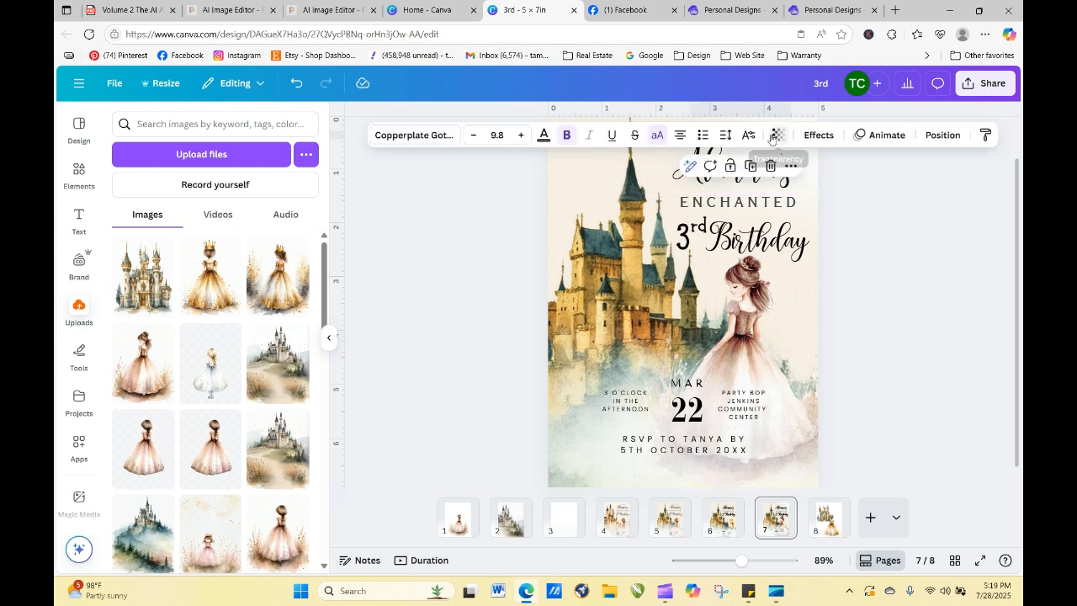
left_click(765, 184, "shift")
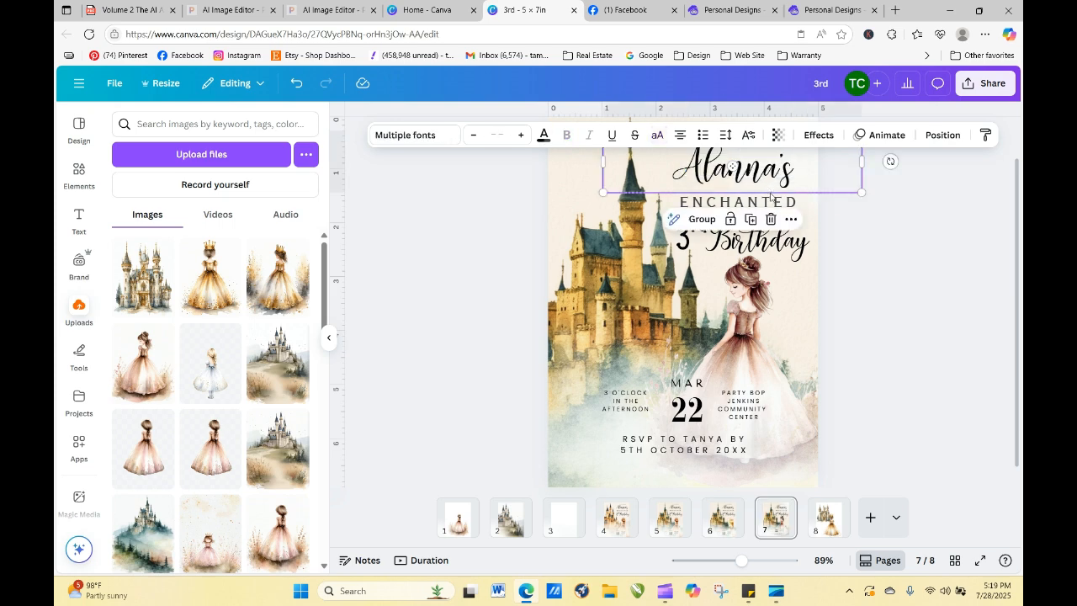
left_click(770, 202, "shift")
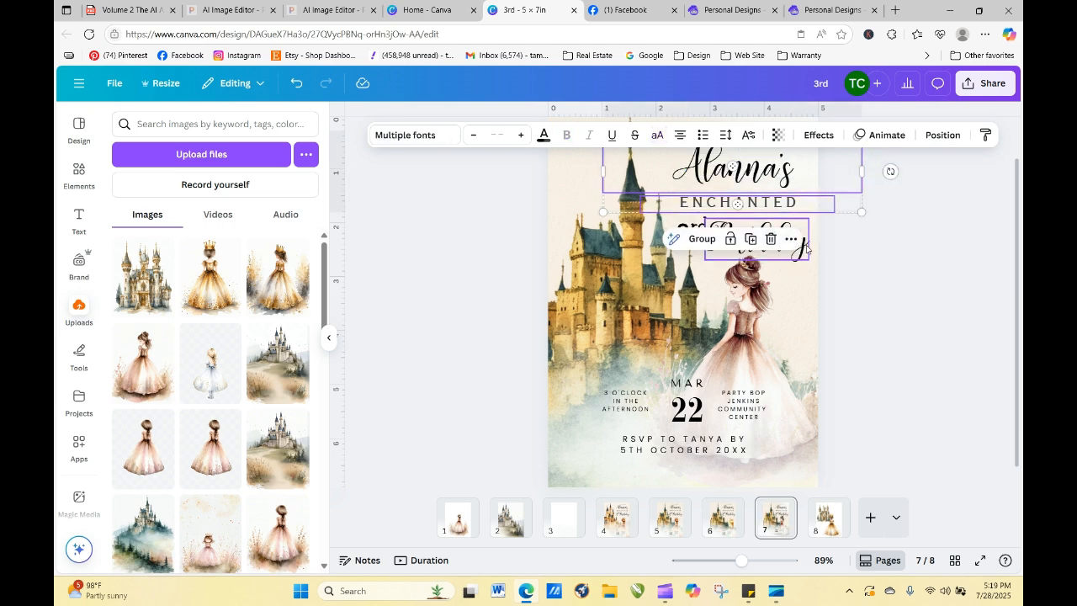
left_click(806, 248, "shift")
left_click(691, 234, "shift")
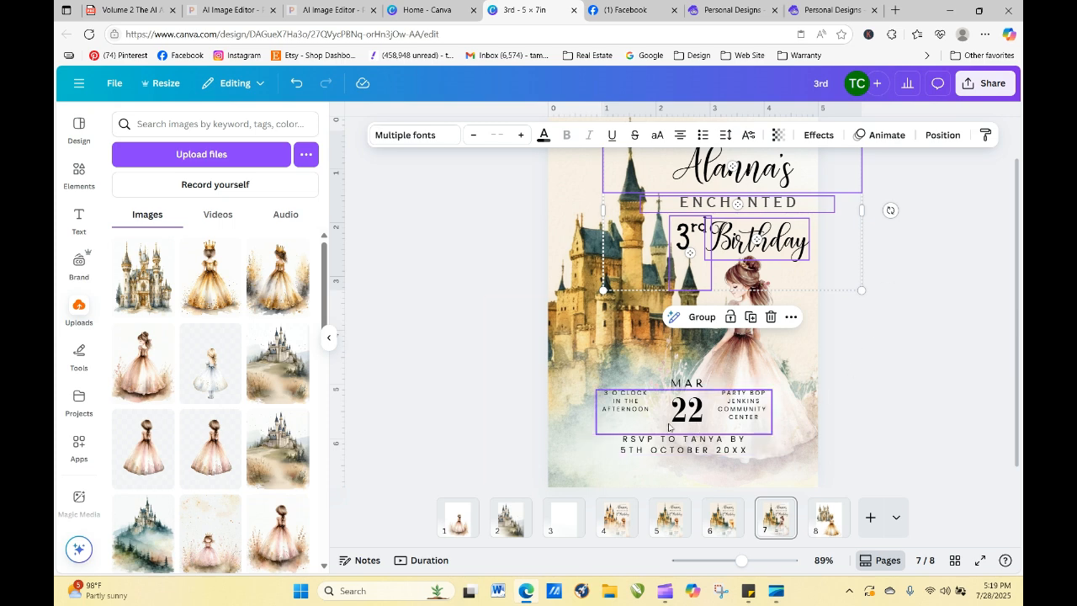
left_click(702, 317)
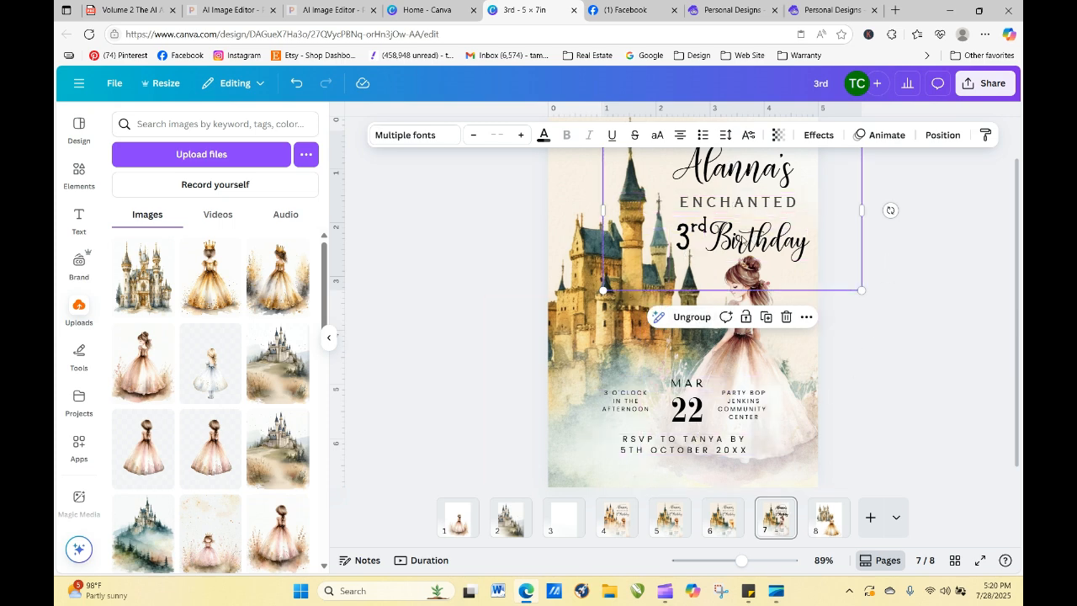
- Copy the grouped heading text from page 7 and paste it onto page 8
right_click(773, 220)
left_click(813, 217)
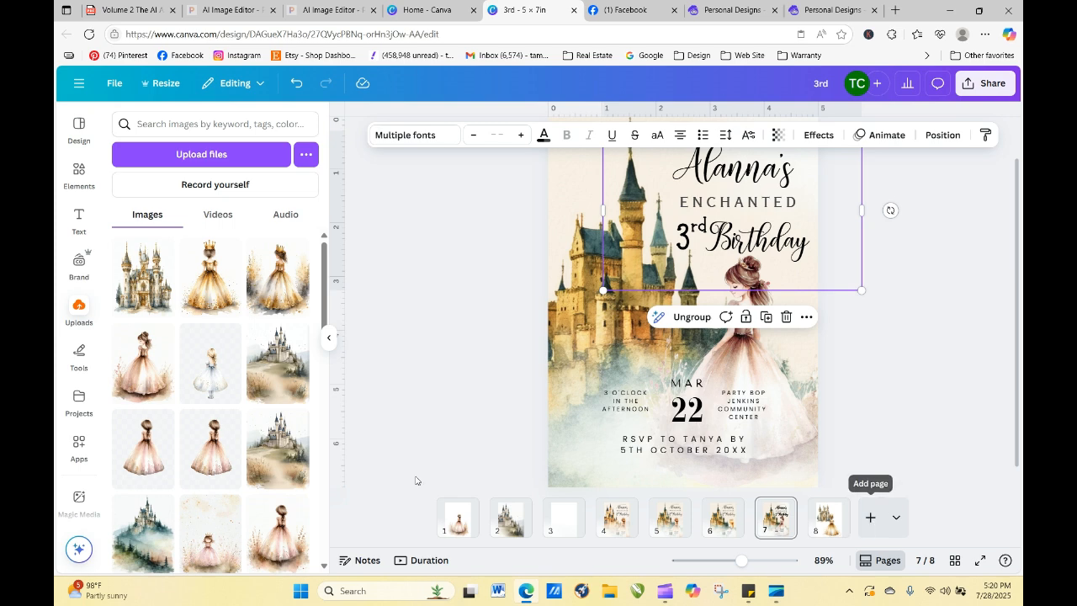
left_click(897, 377)
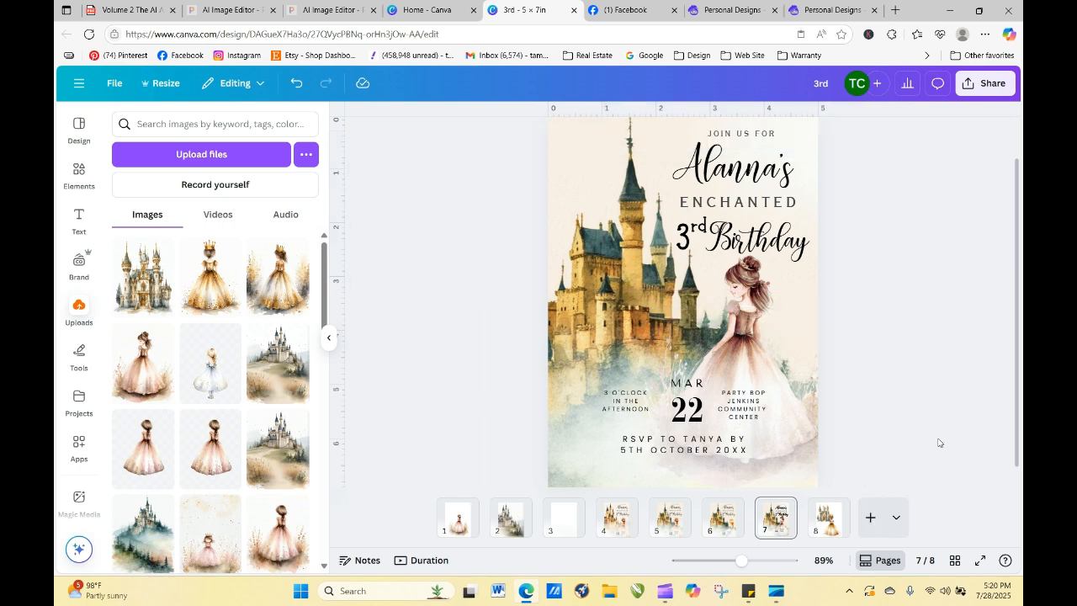
left_click(823, 530)
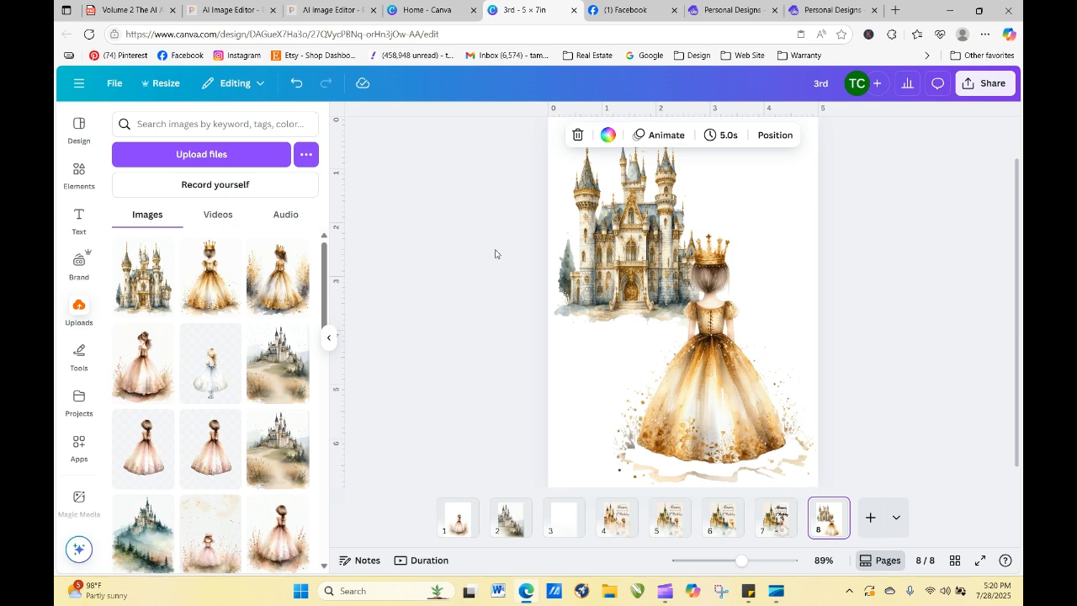
right_click(715, 199)
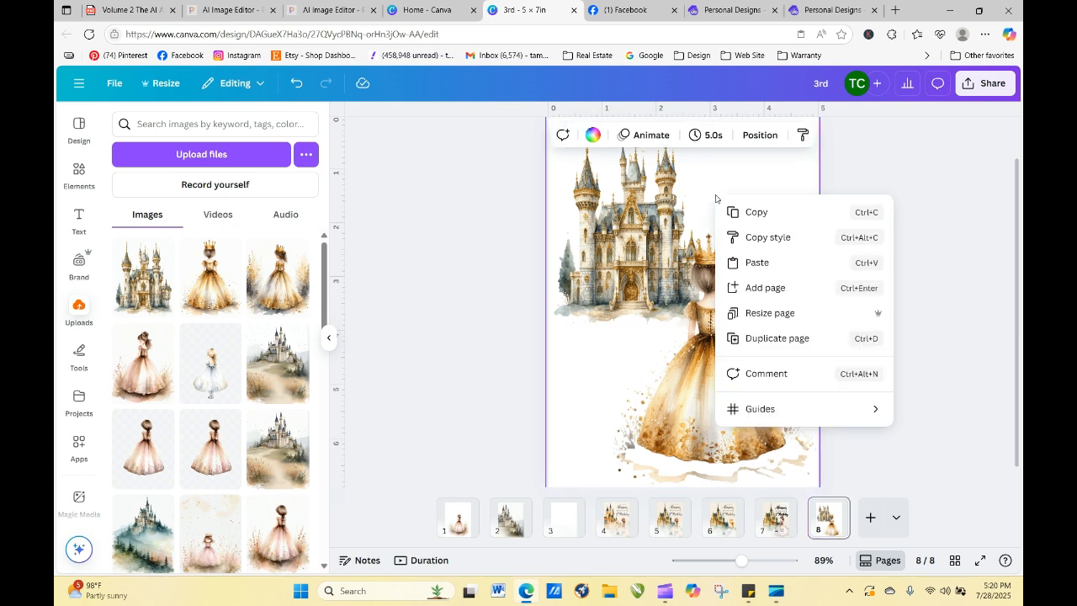
left_click(751, 262)
- Shrink the pasted heading group to about 3.8 in wide and place it beside the castle's towers, above the princess's crown
left_click_drag(729, 210, 736, 231)
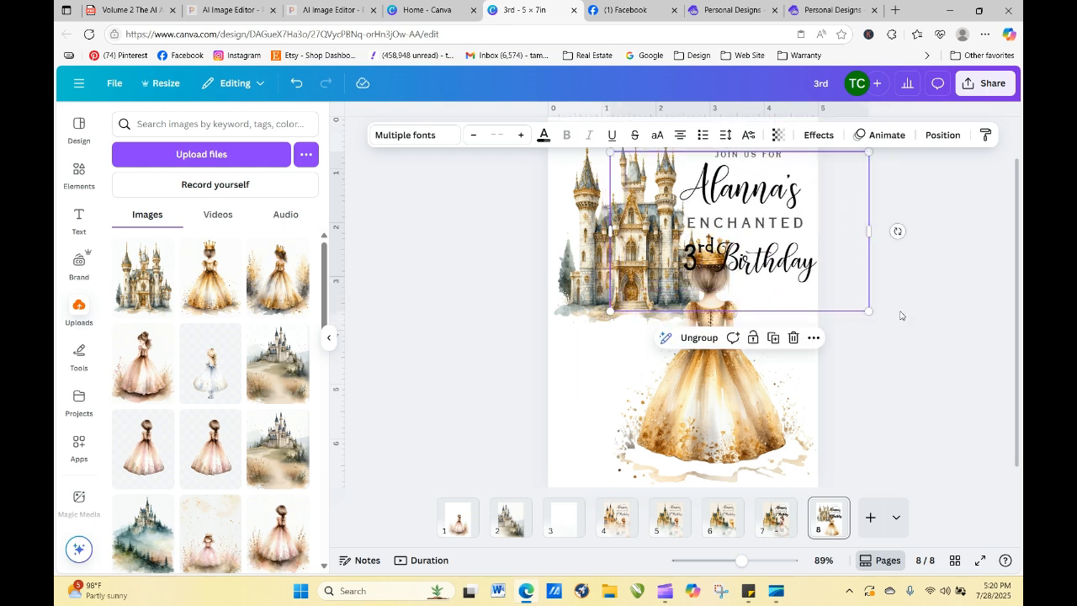
left_click_drag(865, 309, 807, 272)
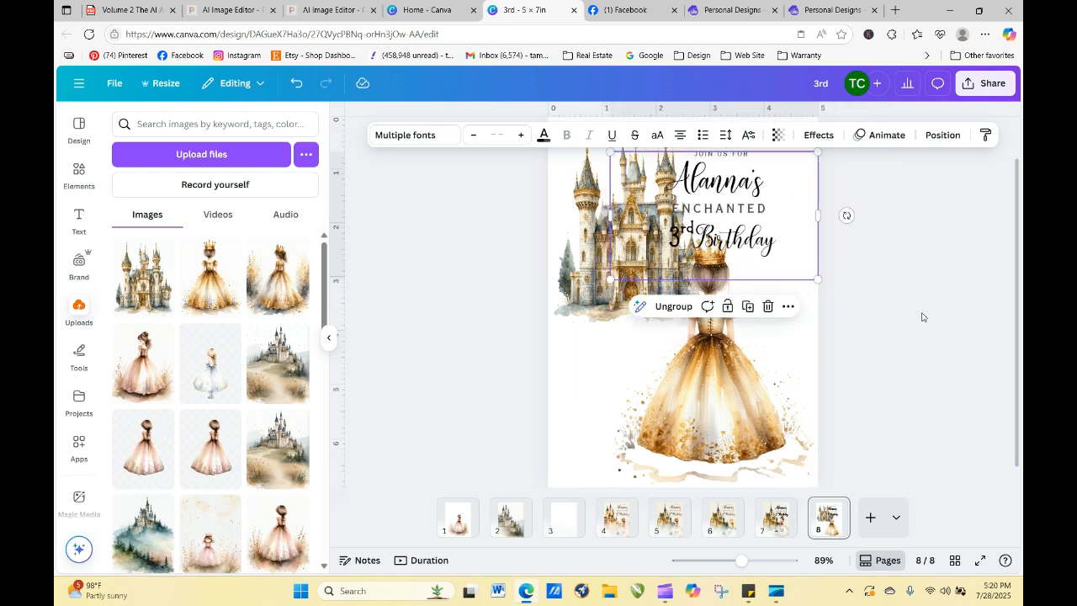
left_click(923, 317)
left_click_drag(754, 564, 742, 563)
left_click_drag(715, 250, 729, 238)
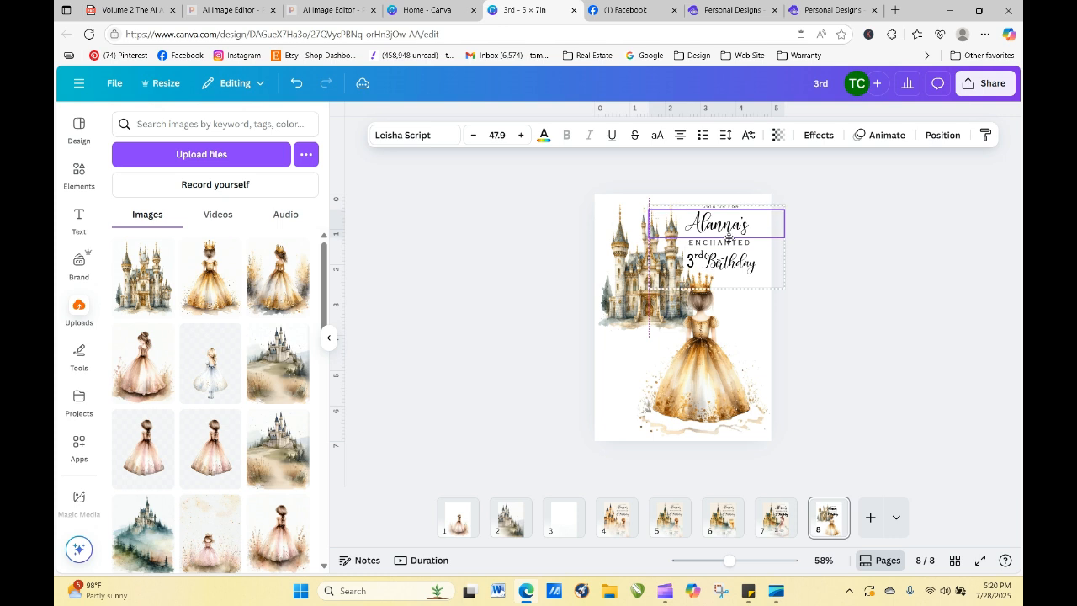
left_click(848, 315)
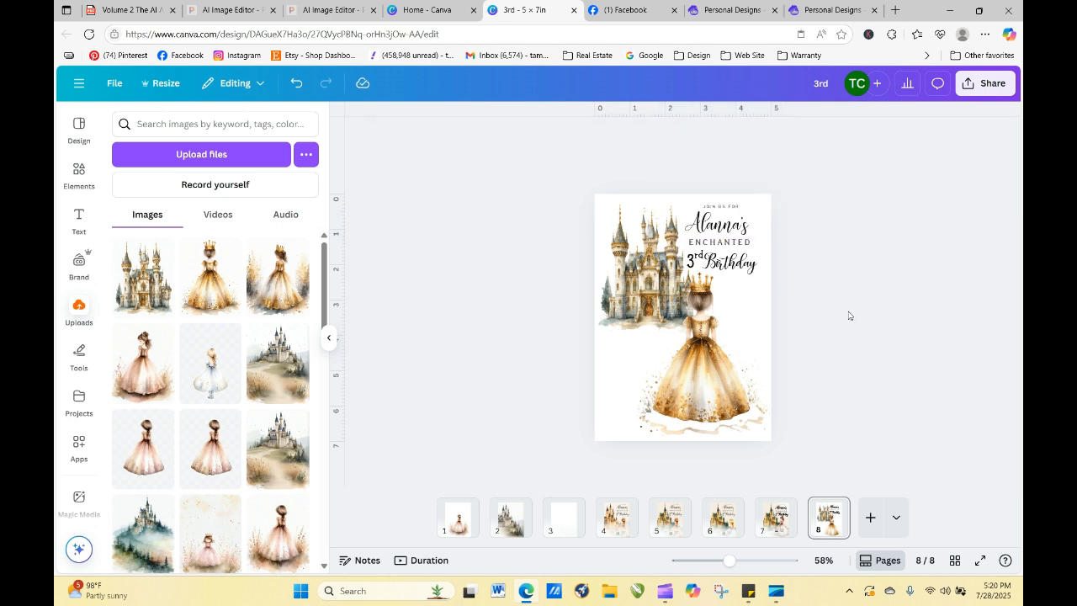
- Enlarge the princess to about 5.6 in wide, with her skirt running off the page's lower-right corner, and try a slight castle resize
left_click_drag(707, 380, 743, 388)
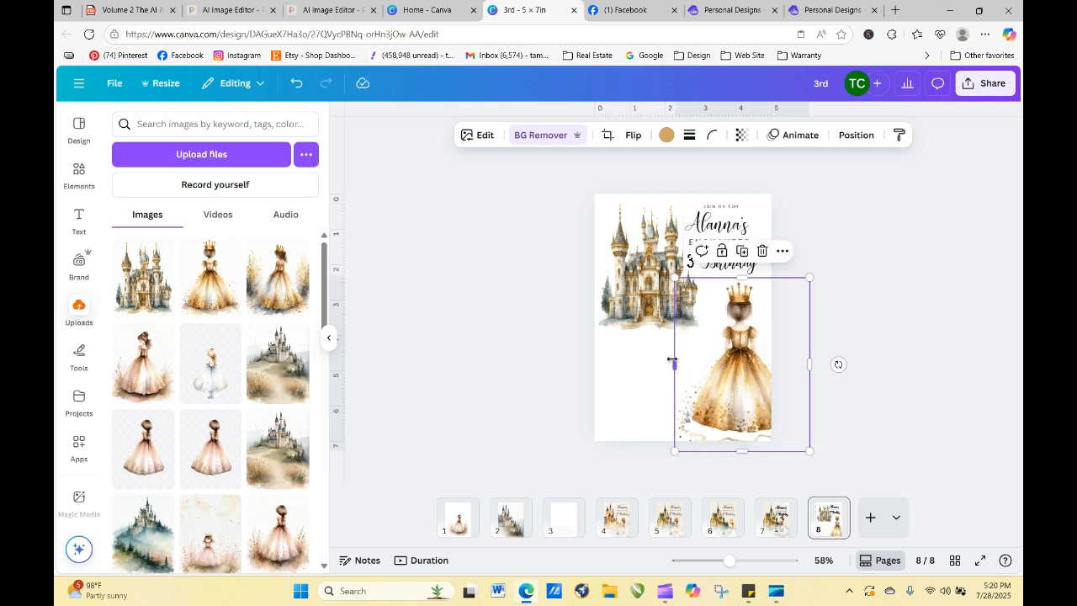
left_click_drag(674, 450, 600, 523)
left_click_drag(714, 394, 729, 389)
left_click(882, 341)
left_click(650, 273)
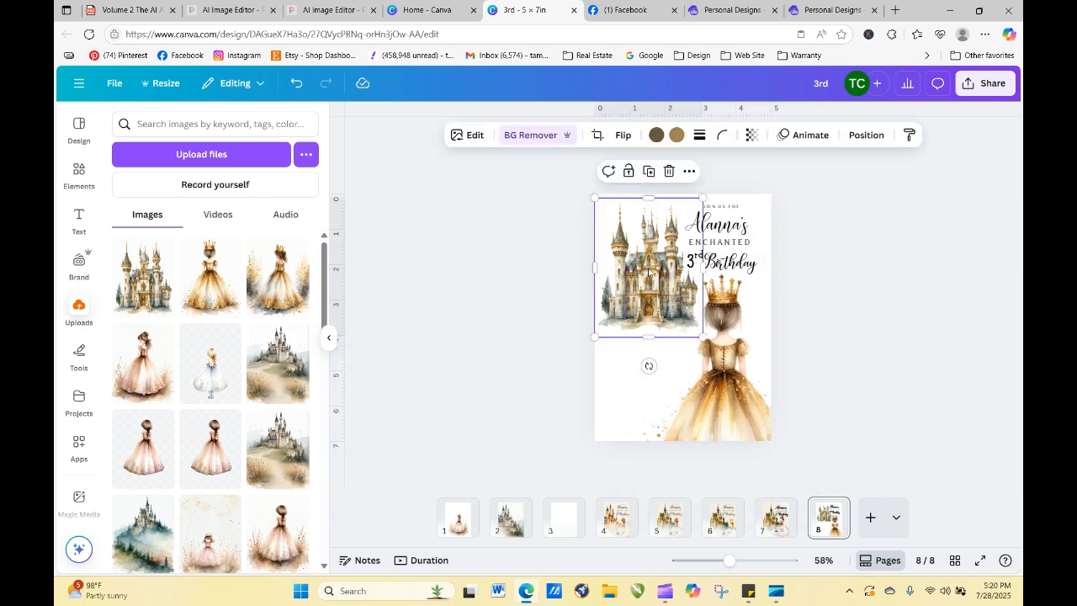
mouse_move(700, 337)
left_mouse_down()
mouse_move(715, 353)
mouse_move(693, 340)
left_mouse_up()
left_click(825, 363)
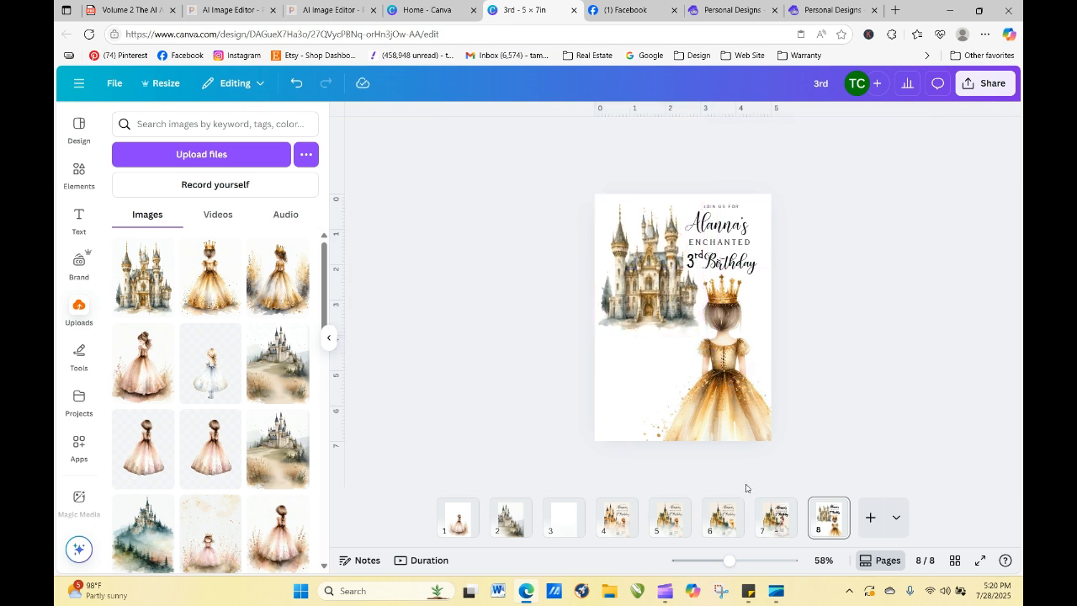
- Copy the month, date details and RSVP texts from page 7 to page 8 and place them just below the castle
left_click(772, 519)
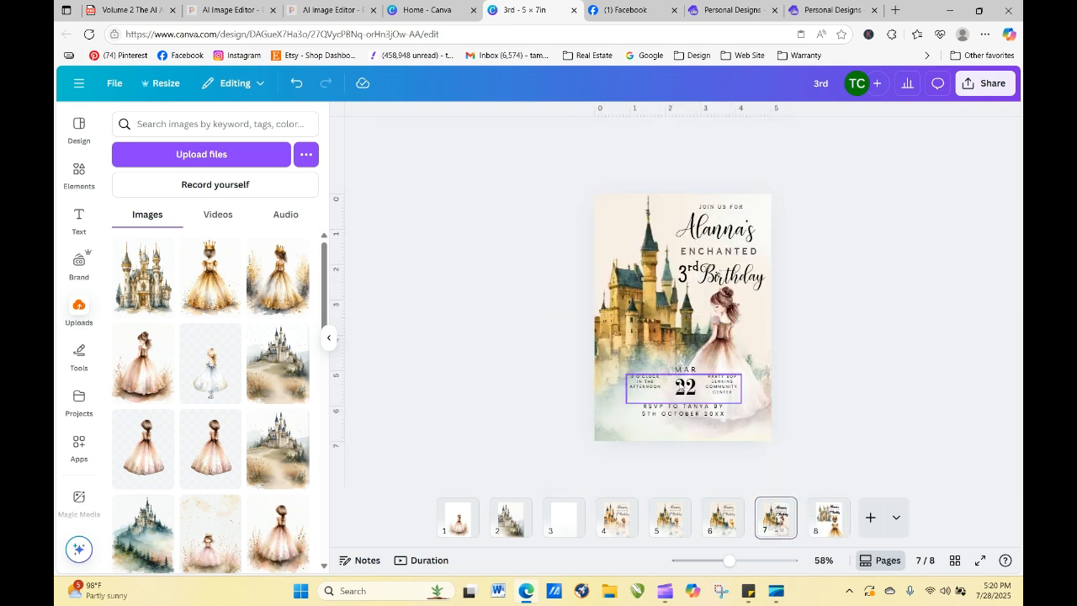
left_click(680, 387)
left_click(688, 370)
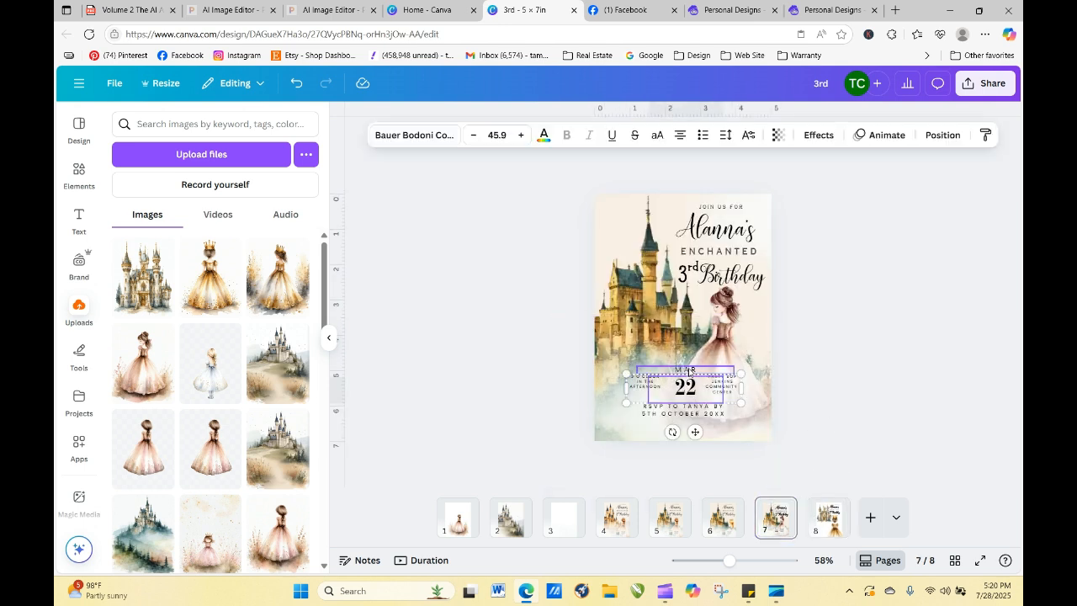
left_click(704, 415, "shift")
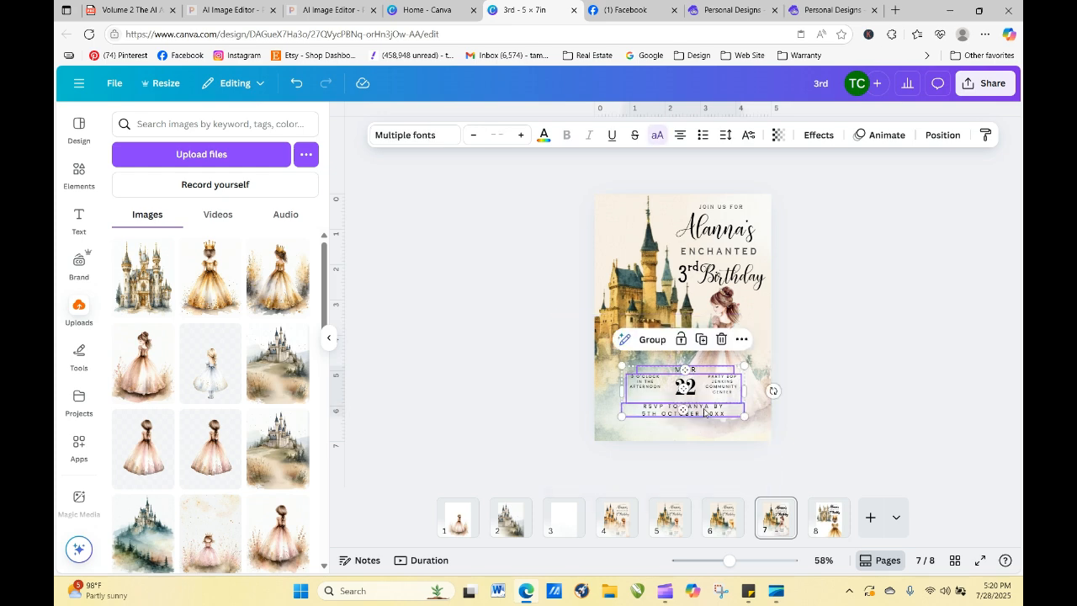
right_click(769, 386)
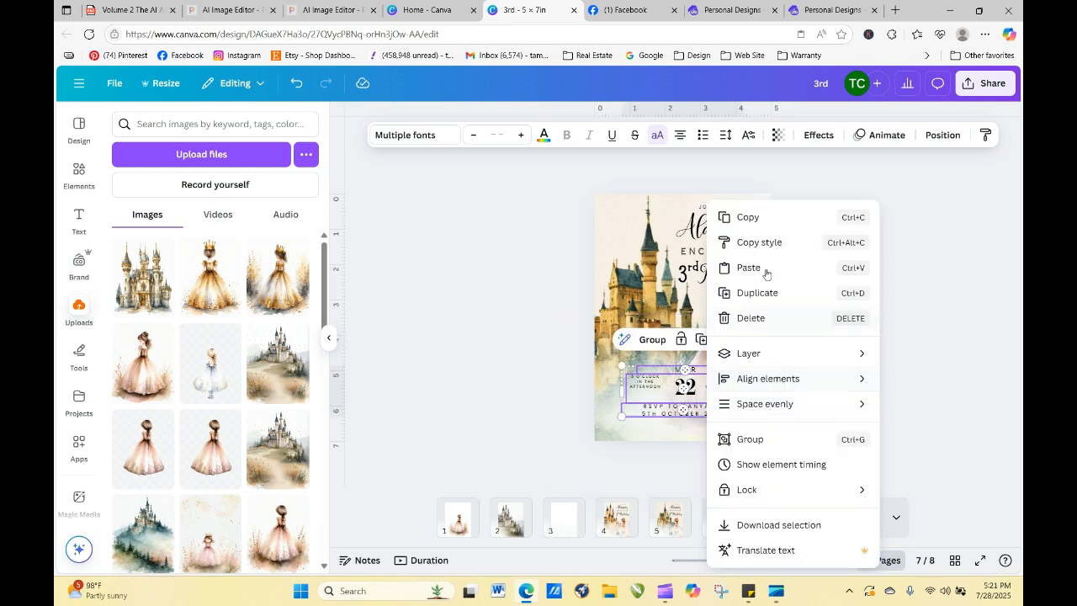
left_click(742, 217)
left_click(817, 521)
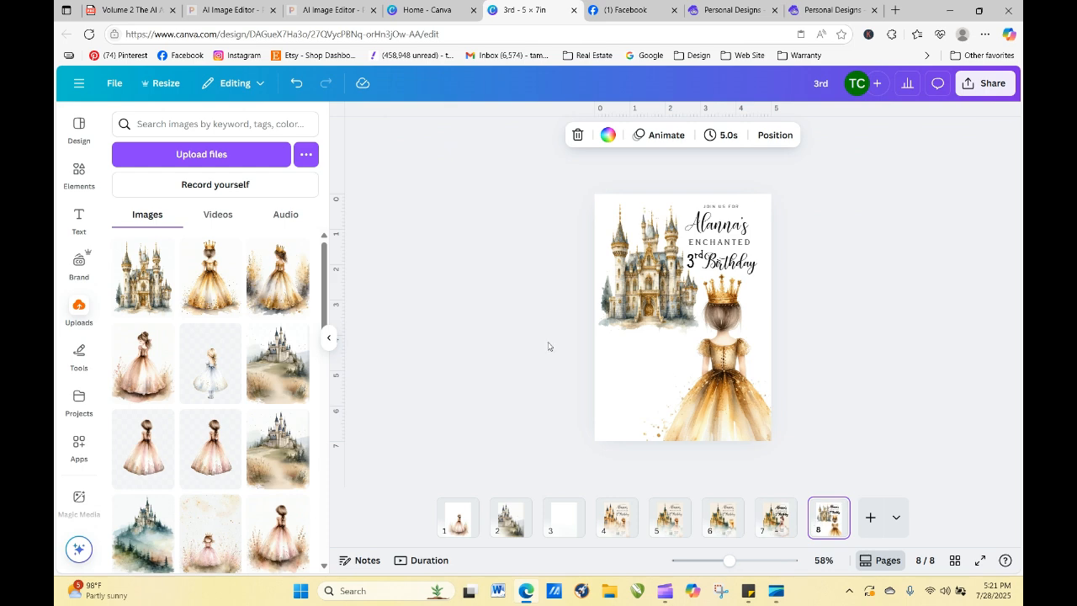
right_click(630, 343)
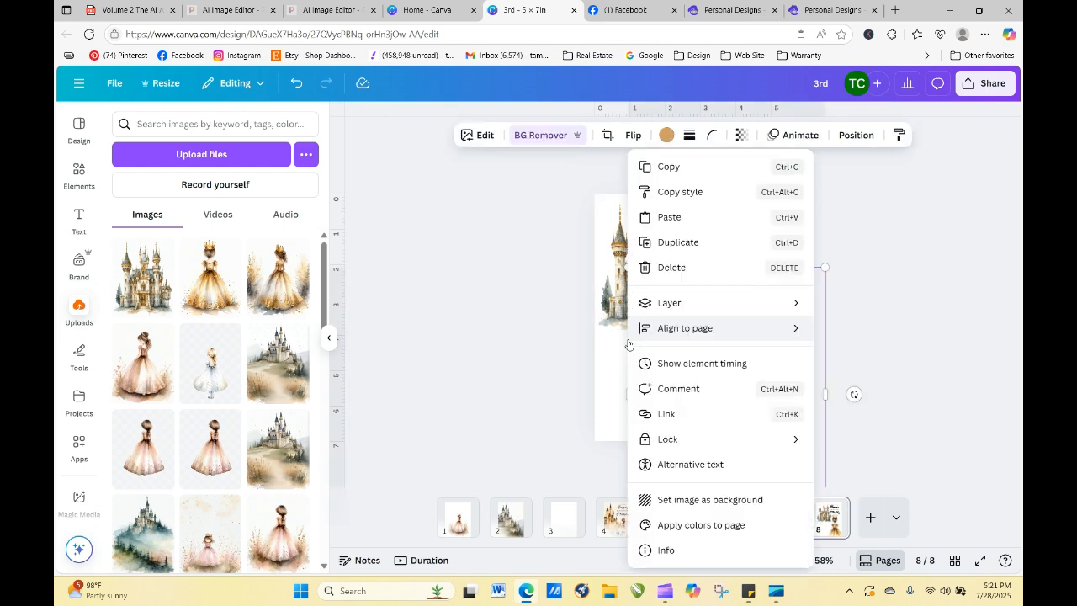
left_click(661, 217)
left_click_drag(700, 389, 674, 351)
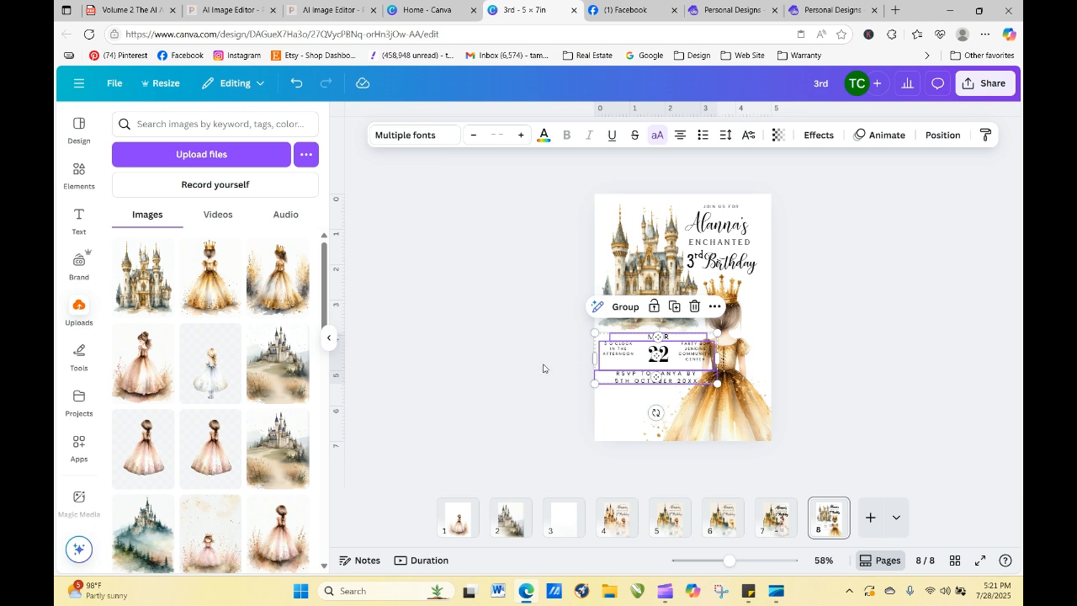
left_click(542, 367)
- Move the RSVP text down to the bottom of page 8, over the edge of the princess's skirt
left_click(673, 383)
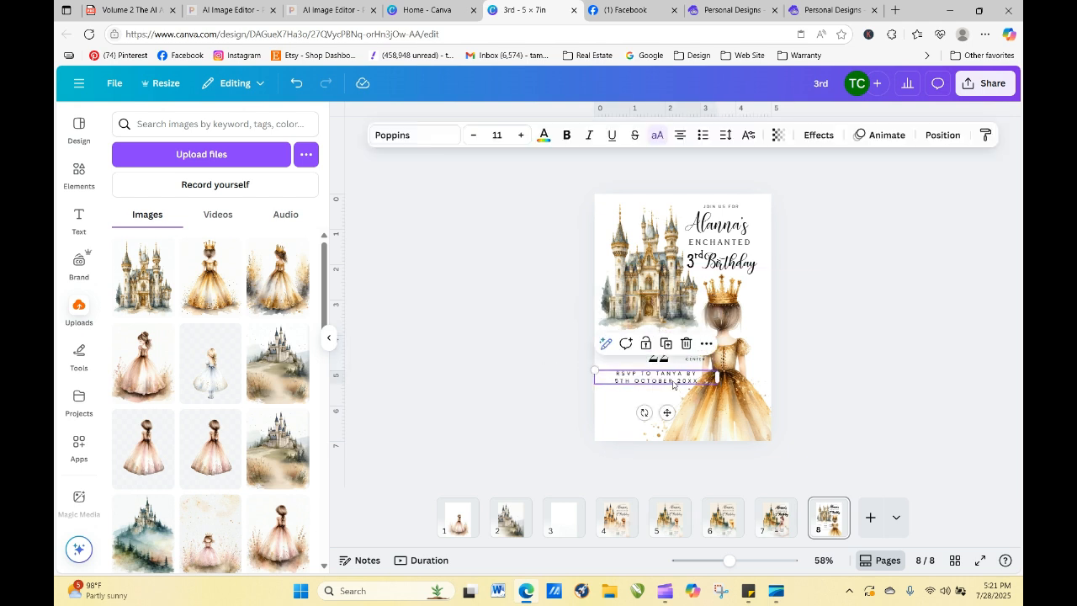
left_click_drag(672, 385, 703, 426)
left_click(862, 379)
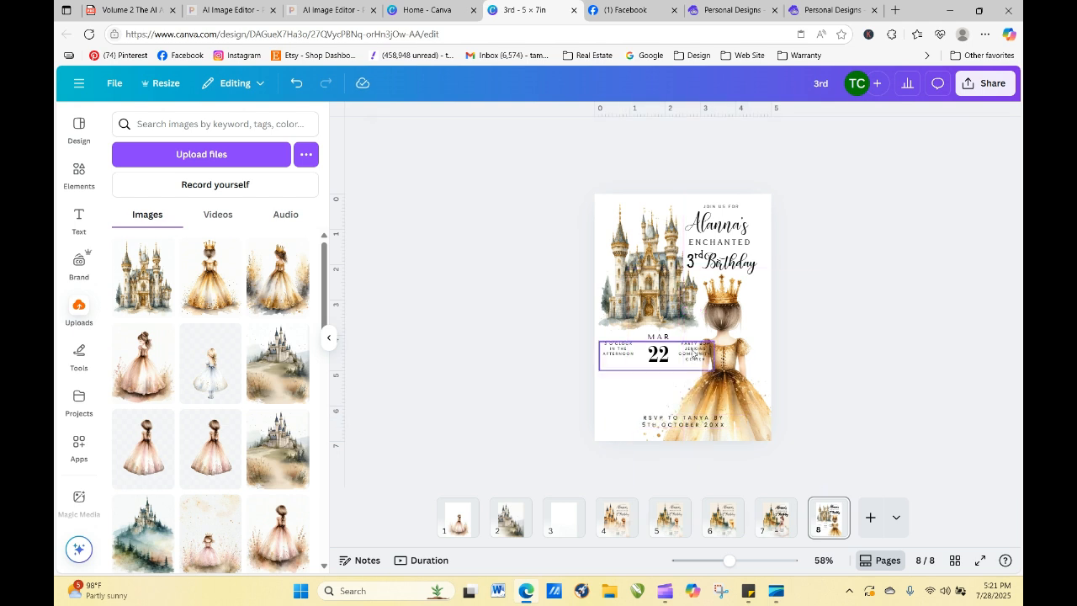
- Move the small party time text from beside the "22" to the page's right edge, beside the princess's head
left_click(681, 357)
left_click(637, 315)
left_click(511, 396)
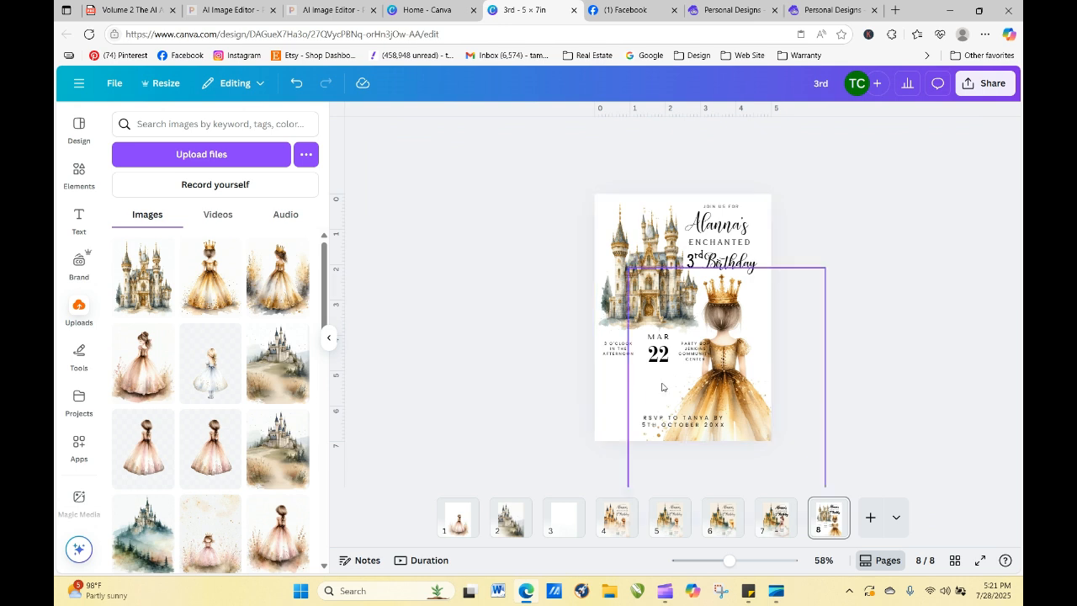
left_click(695, 356)
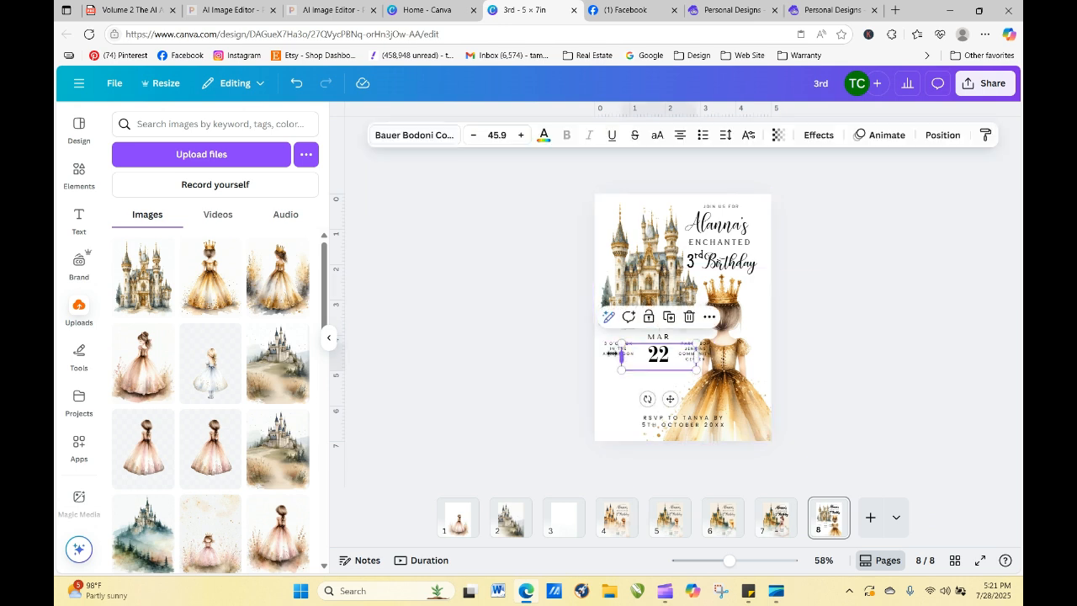
left_click(584, 367)
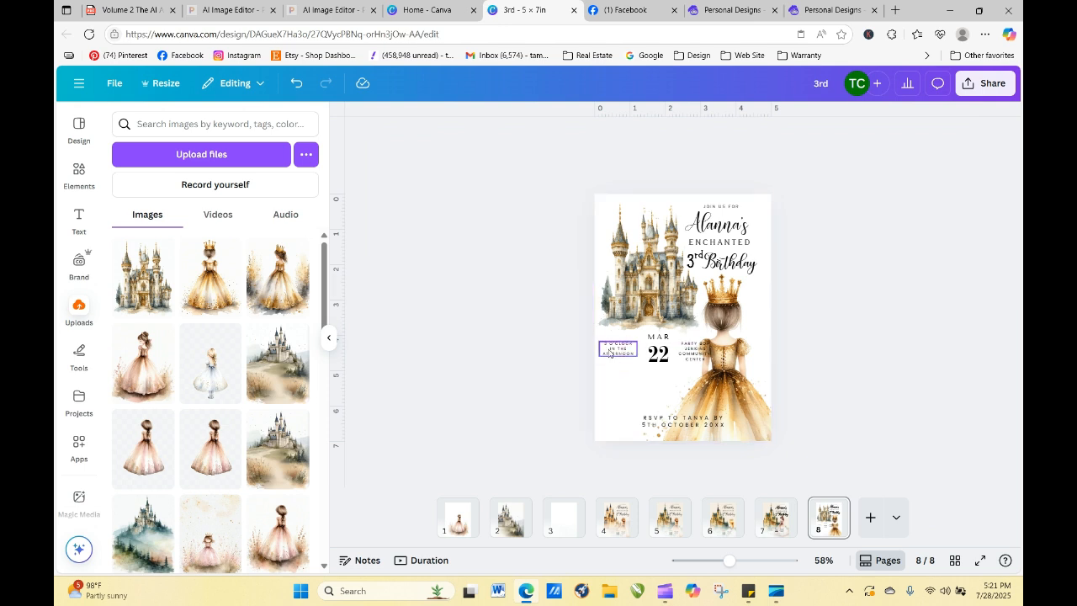
left_click(612, 354)
left_click_drag(612, 353, 757, 321)
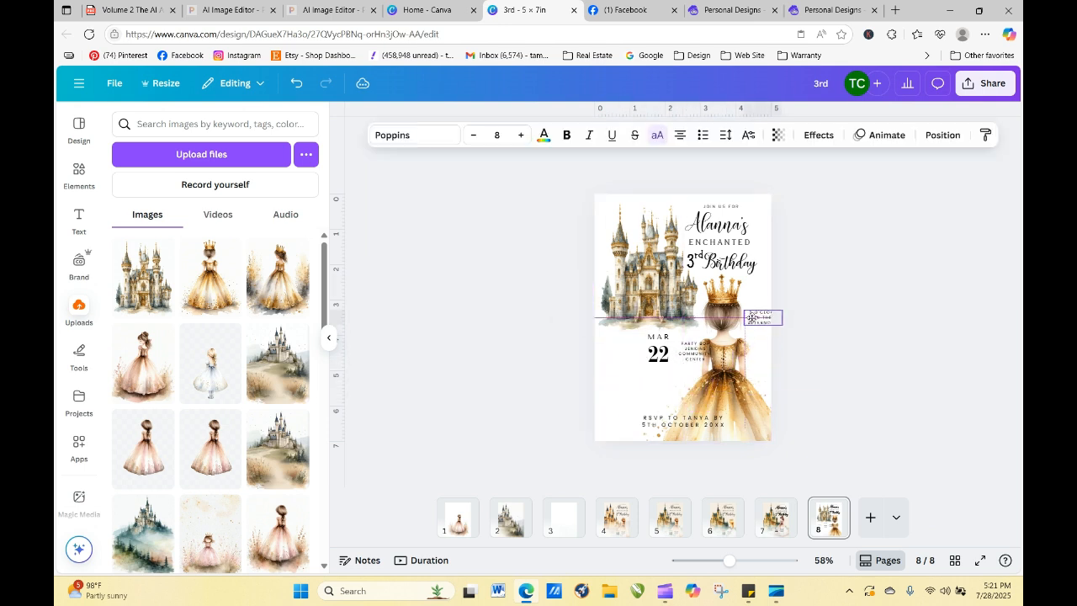
- Change the month text to "MARCH 22, 2026" and position it just below the castle
left_click_drag(661, 340, 644, 342)
double_click(649, 342)
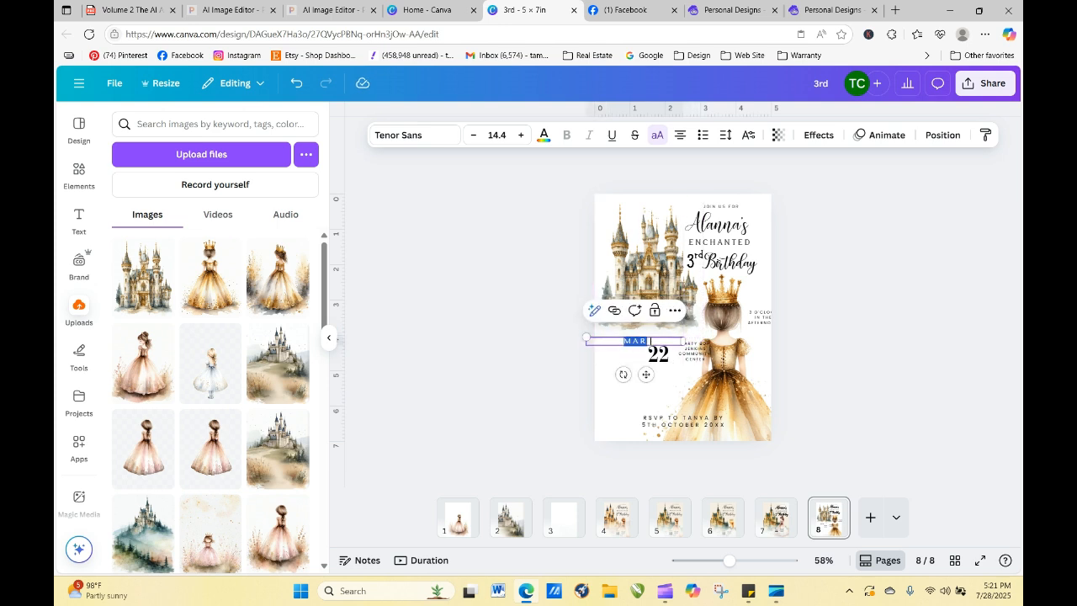
left_click(647, 339)
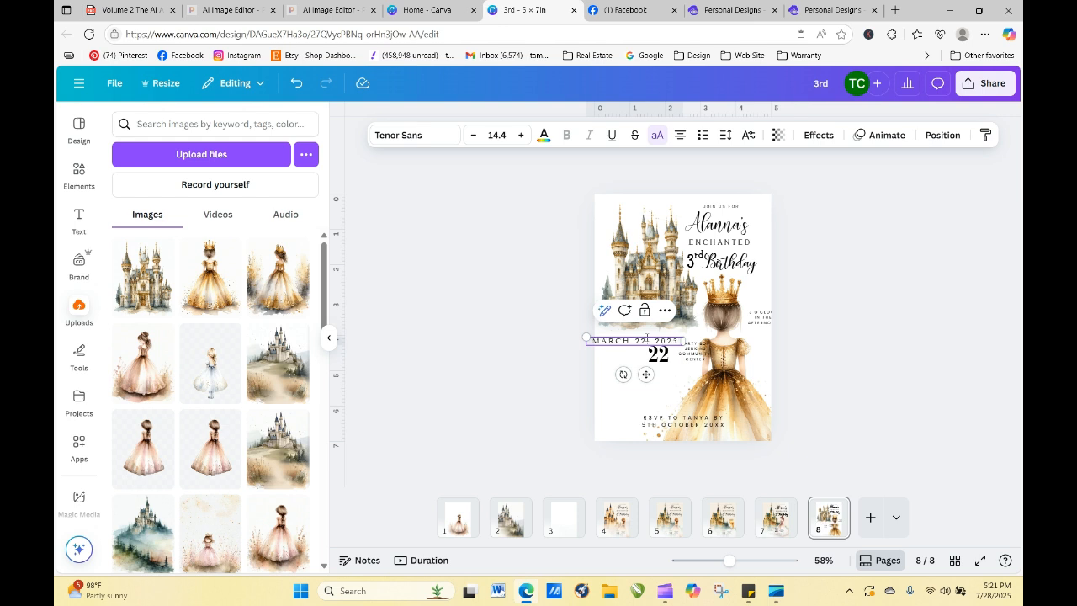
type("CH 22, 2026")
left_click_drag(661, 341, 680, 336)
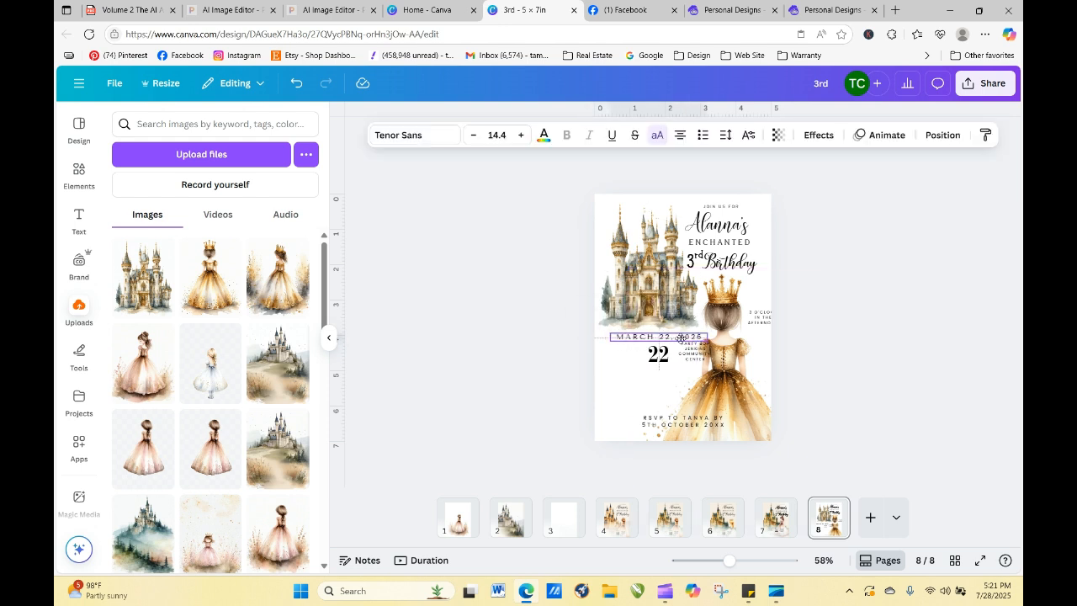
- Delete the large "22" and arrange the venue text beneath the date line
left_click(658, 354)
key("Delete")
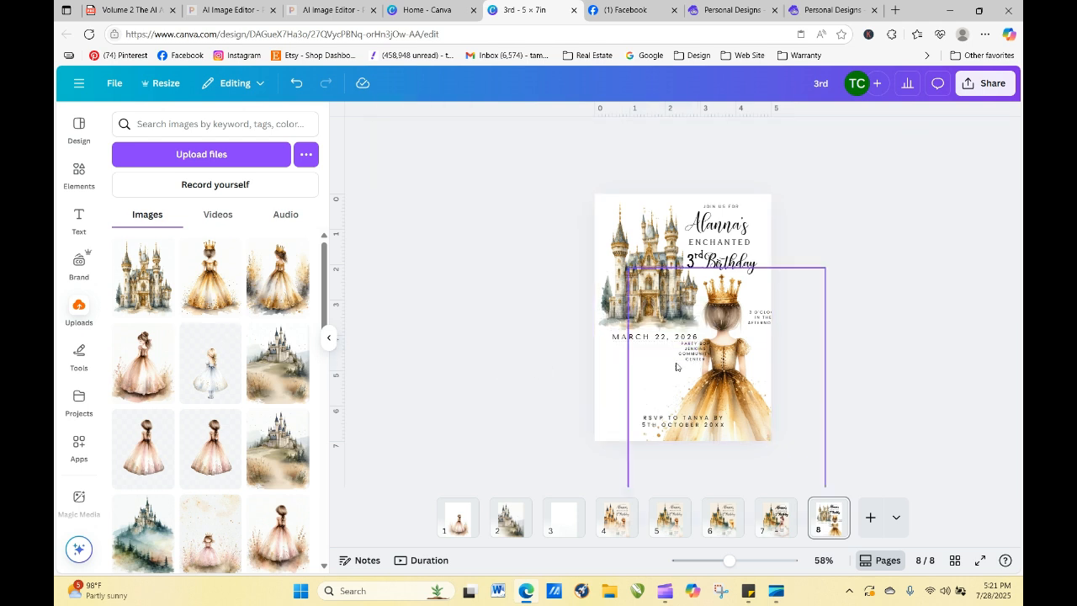
left_click_drag(692, 350, 657, 344)
key("Escape")
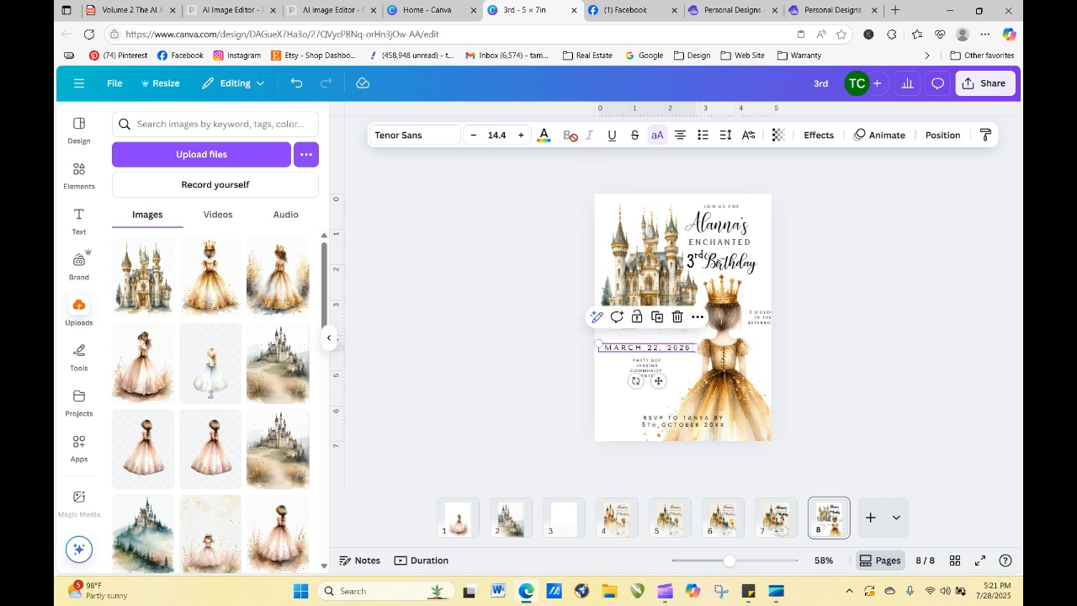
- Set the "MARCH 22, 2026" text in bold Poppins
left_click(397, 135)
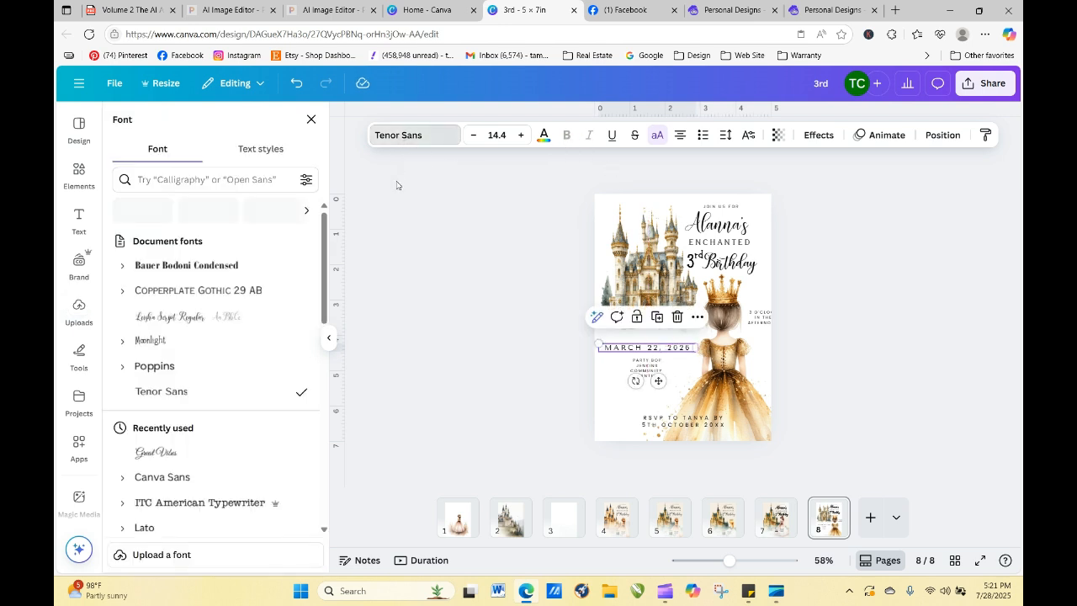
left_click(179, 367)
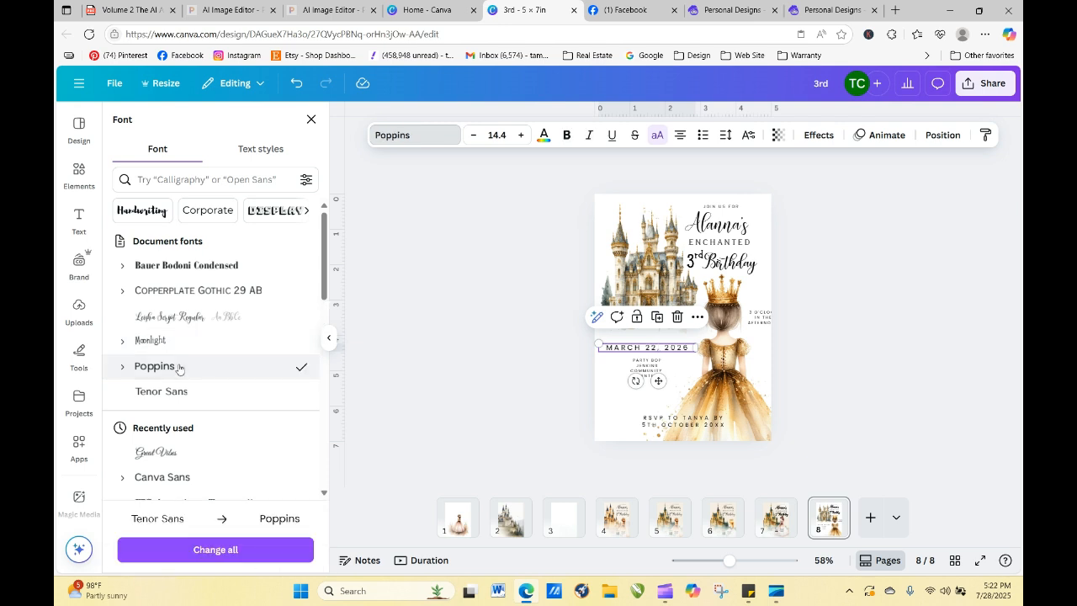
left_click(566, 135)
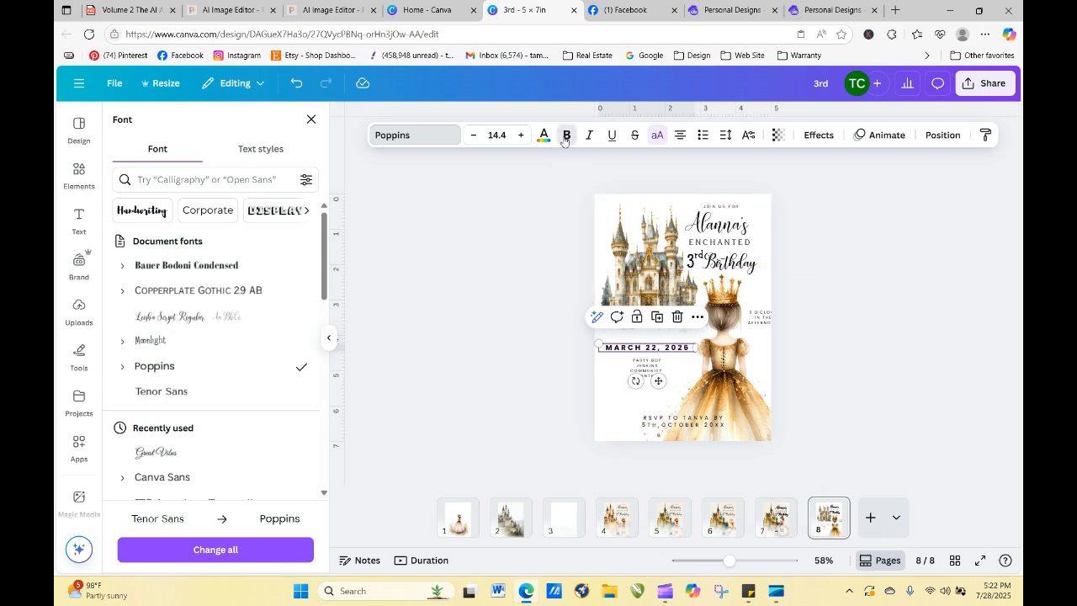
key("Escape")
left_click(876, 353)
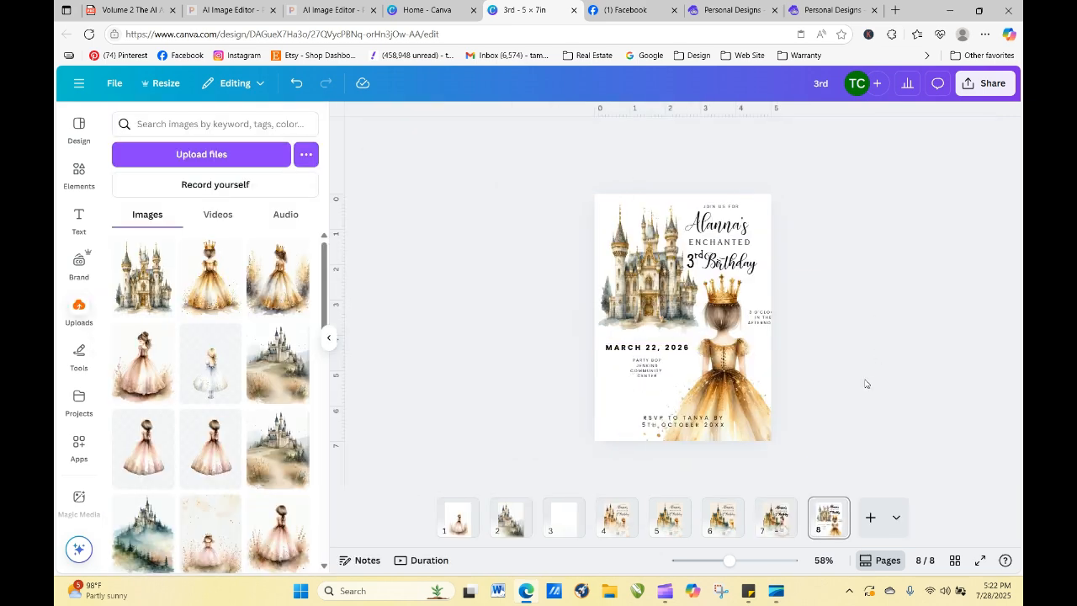
- Place the time text above the date and the venue text lower on the page, and shift the RSVP text right over the skirt
left_click_drag(759, 318, 647, 386)
left_click_drag(698, 423, 740, 428)
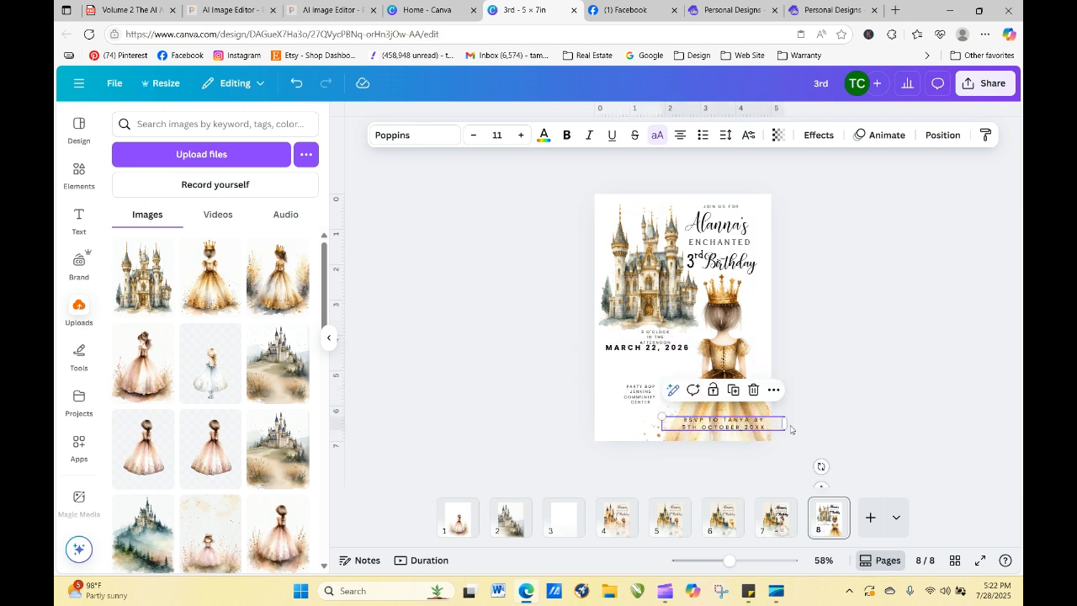
left_click(842, 412)
- Copy the white mist image from page 7 onto page 8 and position it over the princess's skirt and the lower text
left_click(775, 517)
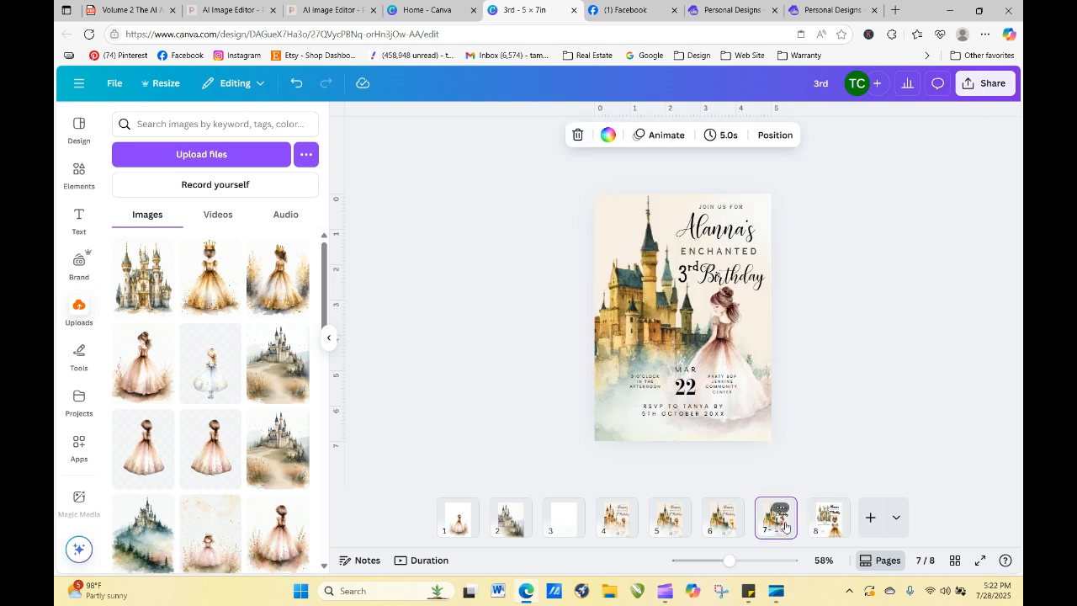
left_click(746, 421)
right_click(745, 421)
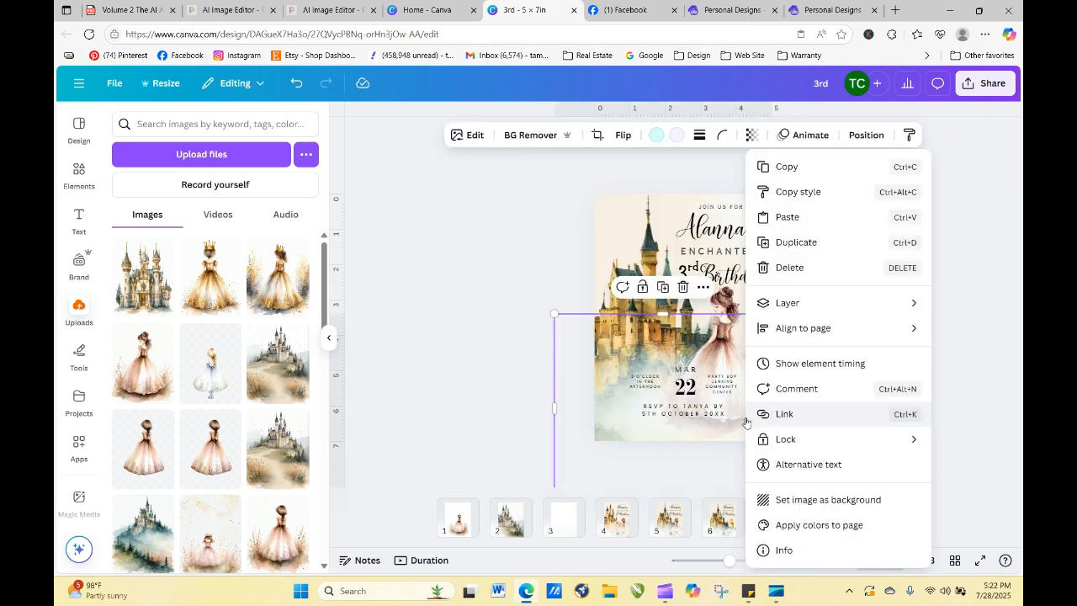
left_click(793, 166)
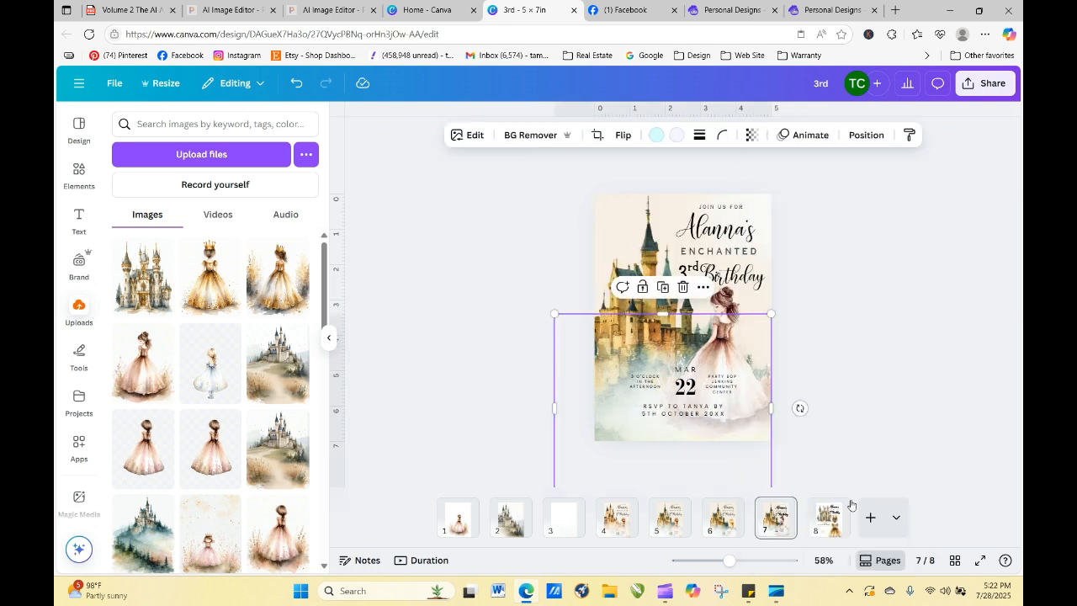
left_click(829, 515)
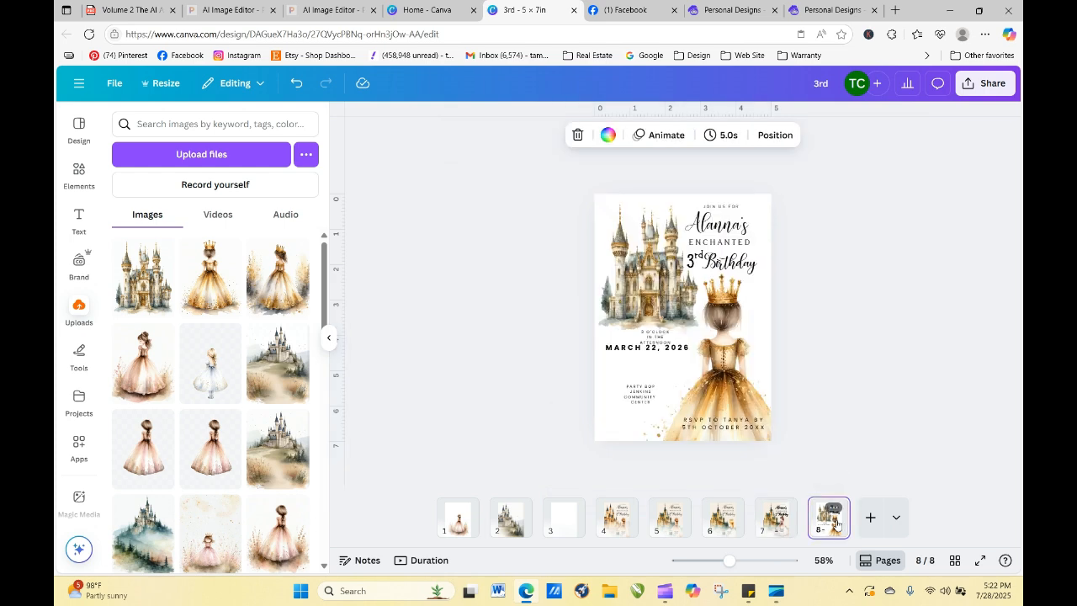
left_click(736, 350)
right_click(737, 350)
left_click(804, 216)
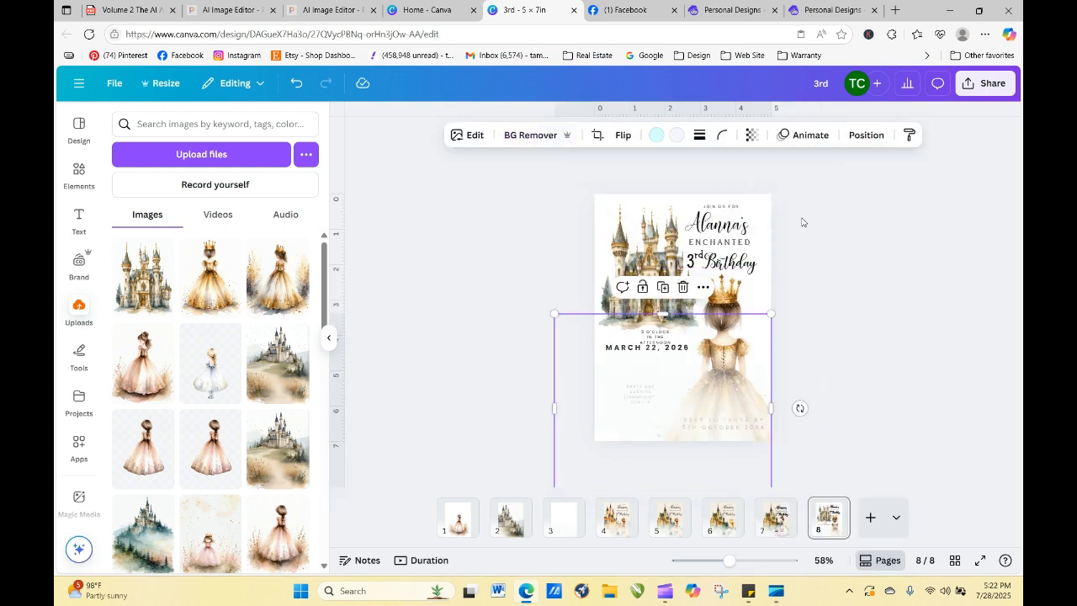
left_click_drag(723, 396, 737, 400)
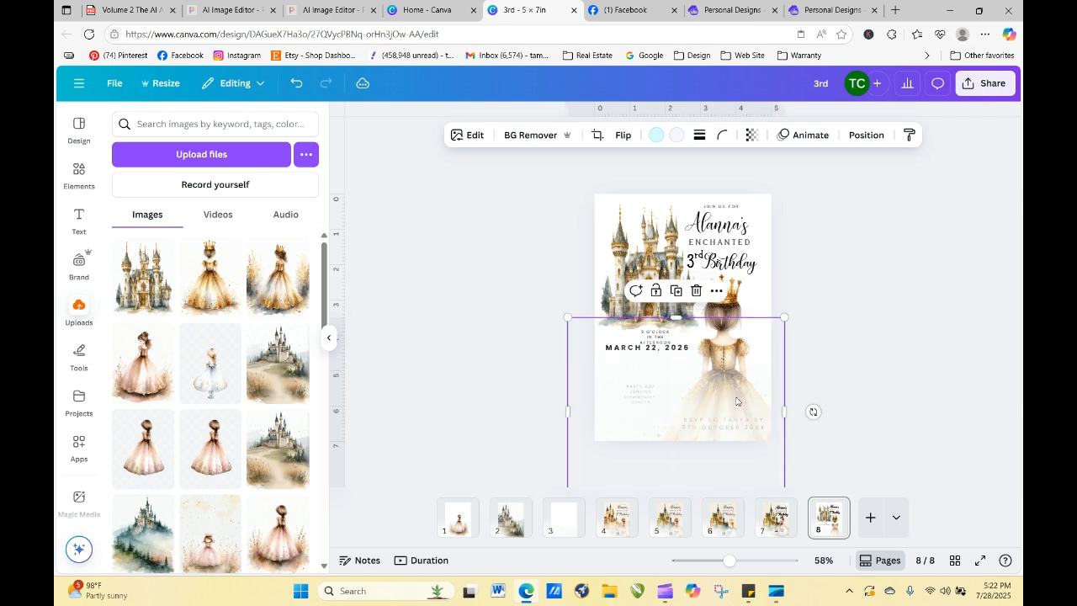
- Send the mist image backward behind the RSVP text and make the RSVP text bold
left_click(865, 135)
left_click(262, 186)
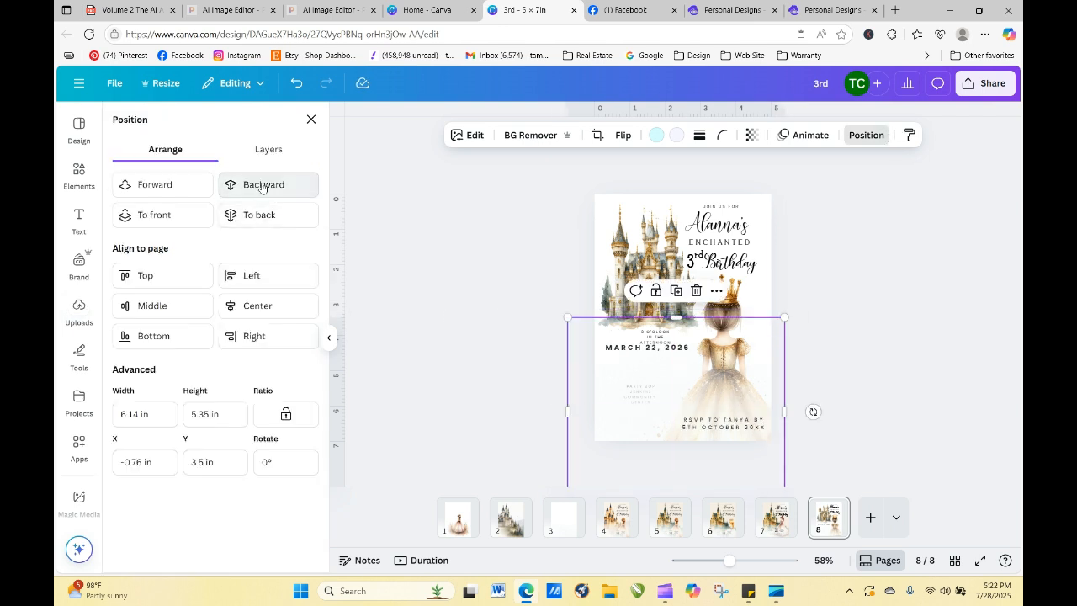
left_click(705, 416)
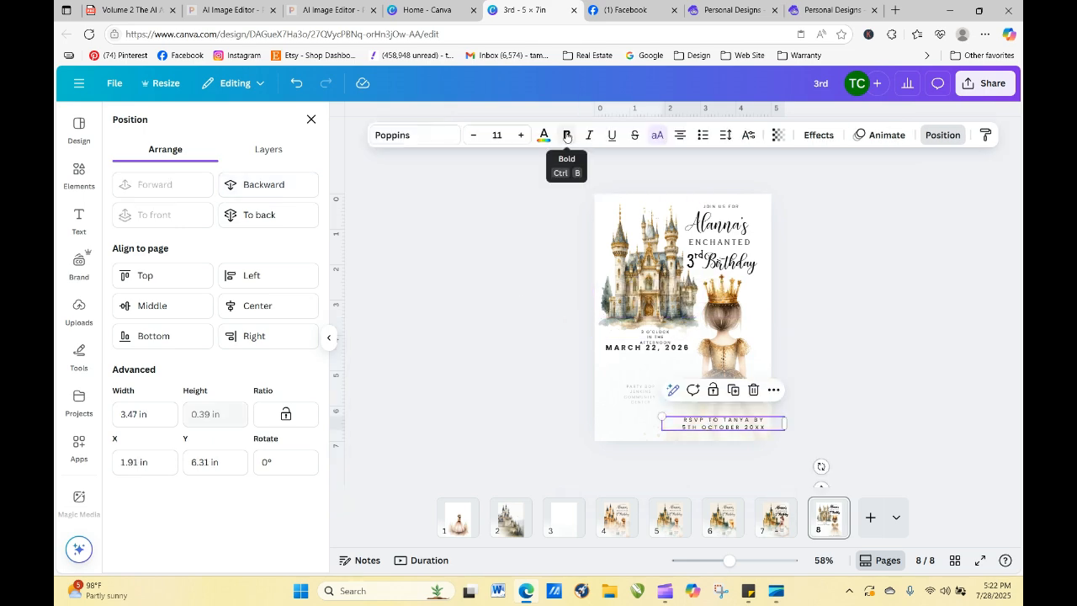
left_click(836, 334)
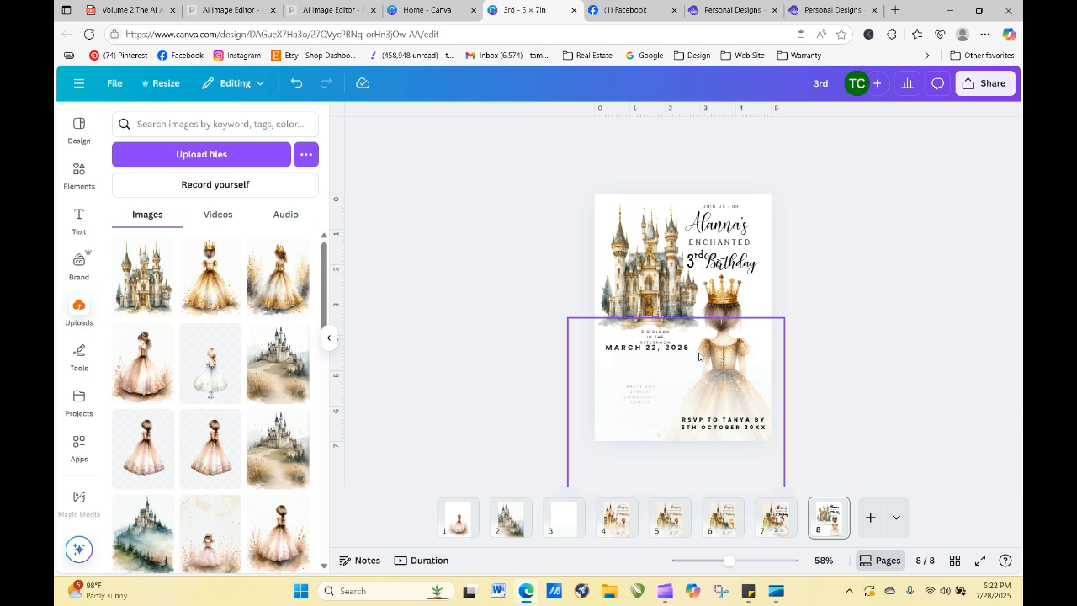
- Send the mist image behind the time text and move the time text below the "MARCH 22, 2026" line
left_click(659, 334)
left_click(577, 361)
left_click(638, 351)
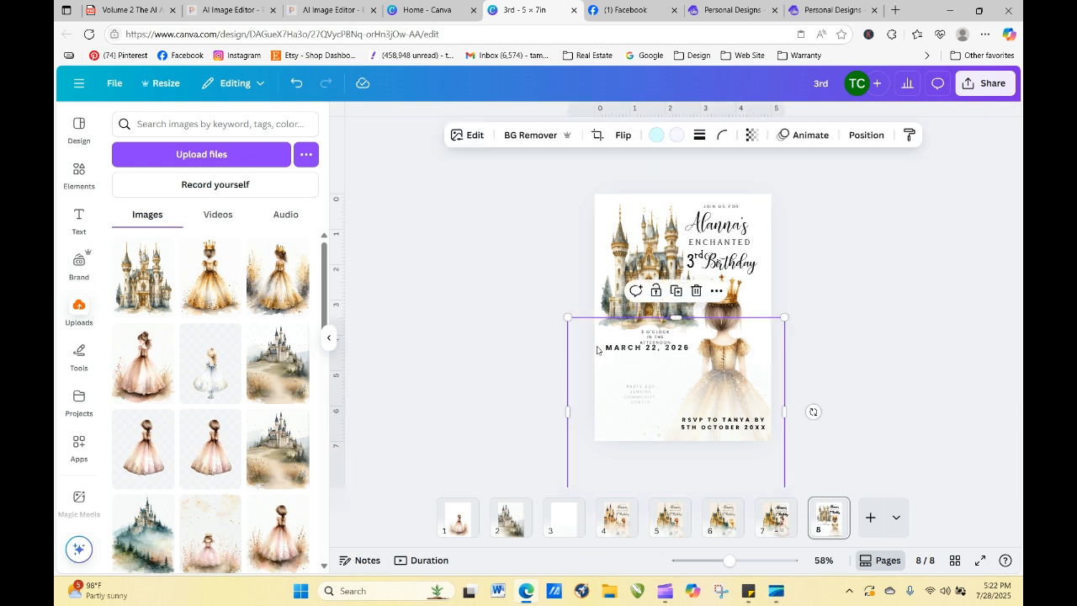
left_click(883, 136)
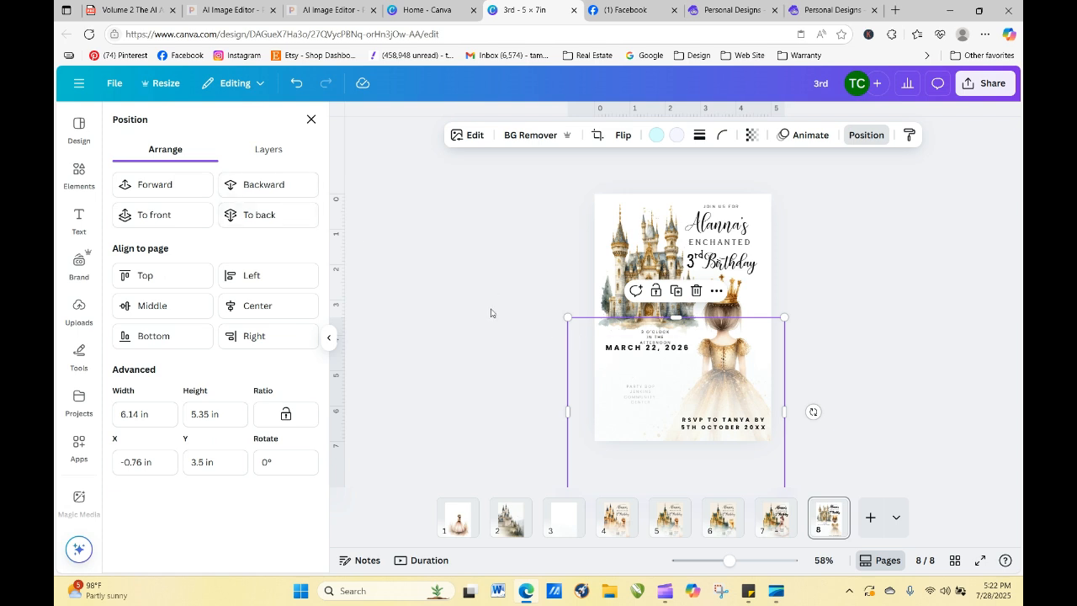
left_click(653, 334)
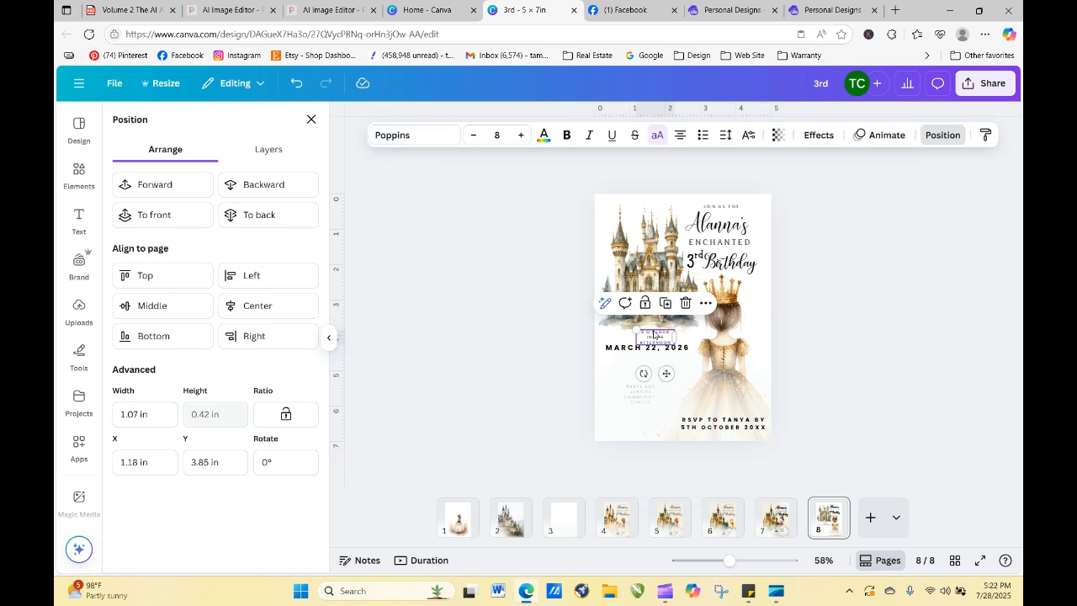
left_click_drag(653, 334, 653, 366)
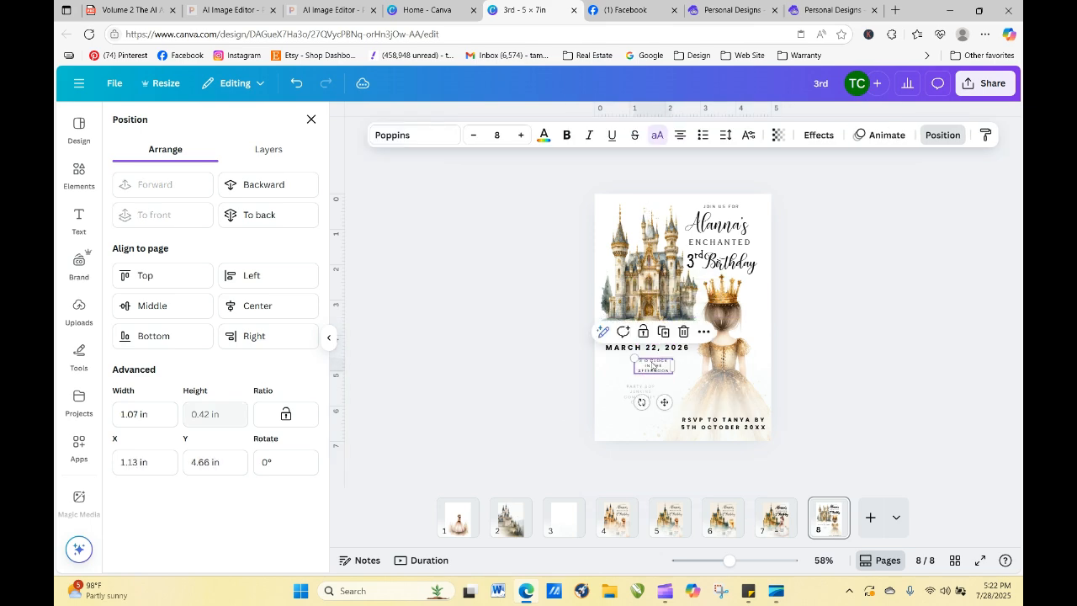
- Widen the time text box, join "3 O'CLOCK IN THE AFTERNOON" into one line, and place it directly beneath the date
left_click_drag(729, 559, 754, 559)
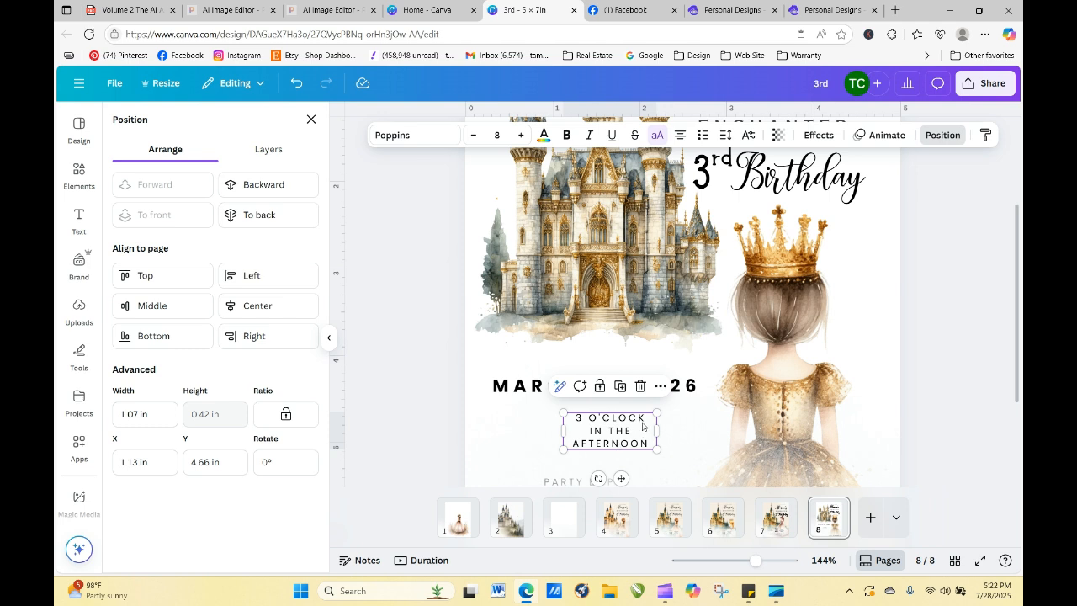
left_click_drag(657, 431, 766, 432)
double_click(713, 418)
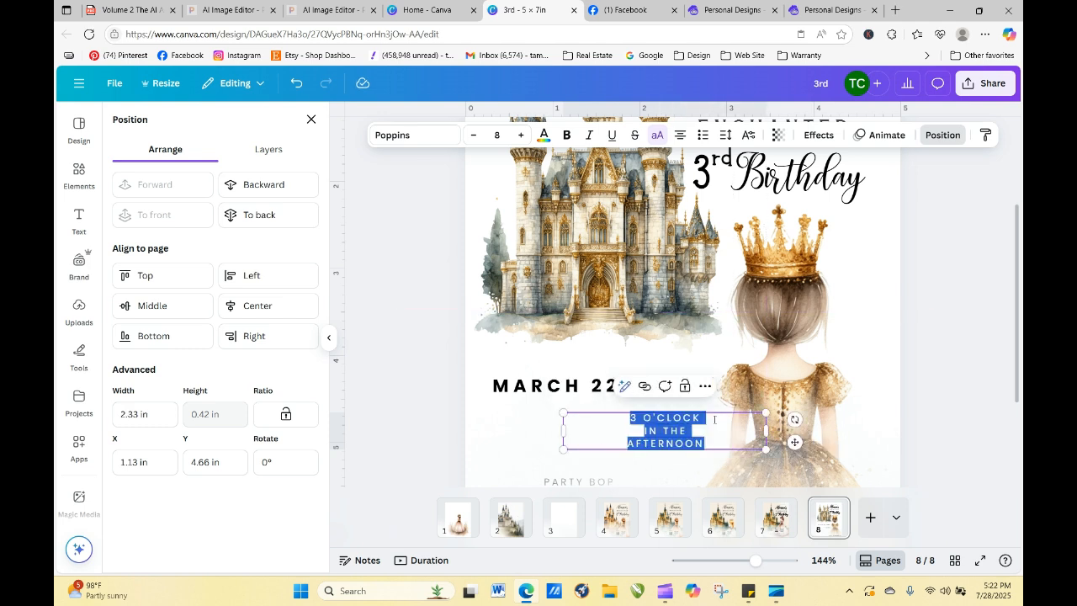
left_click(714, 418)
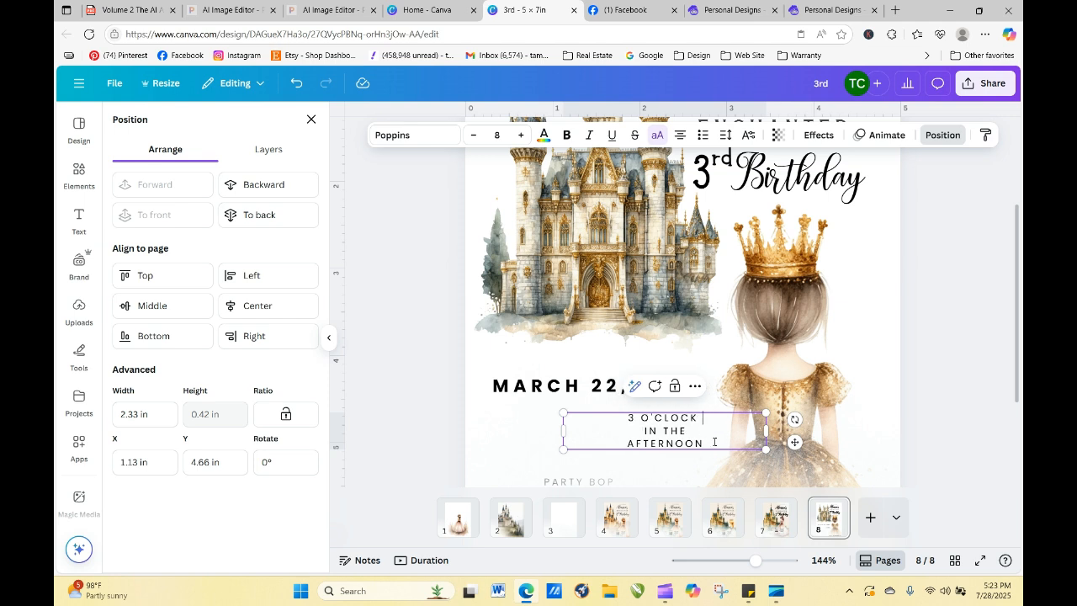
key("Delete")
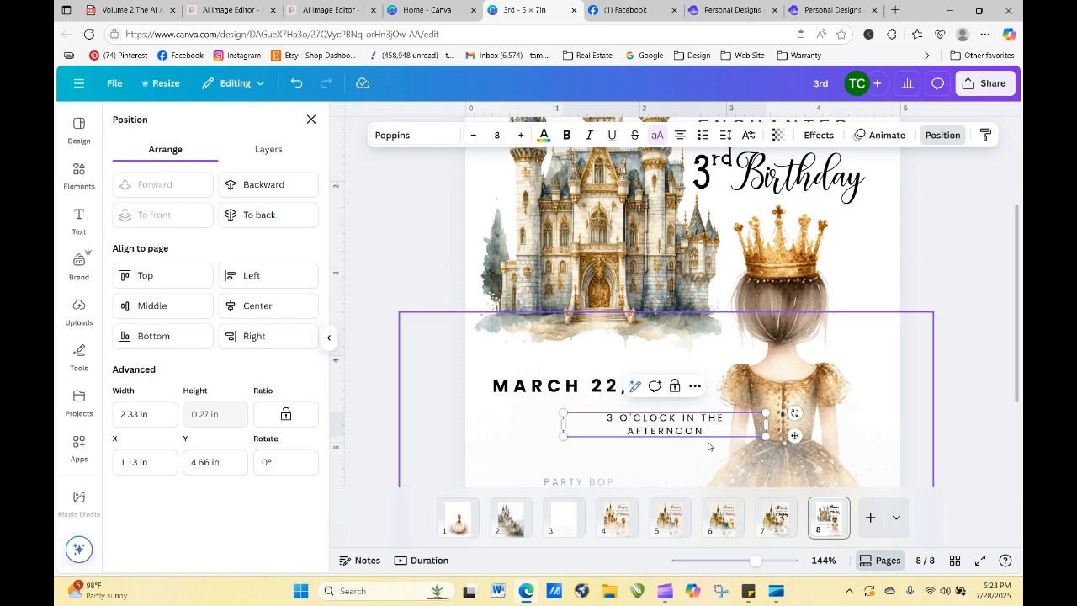
left_click(734, 420)
key("Delete")
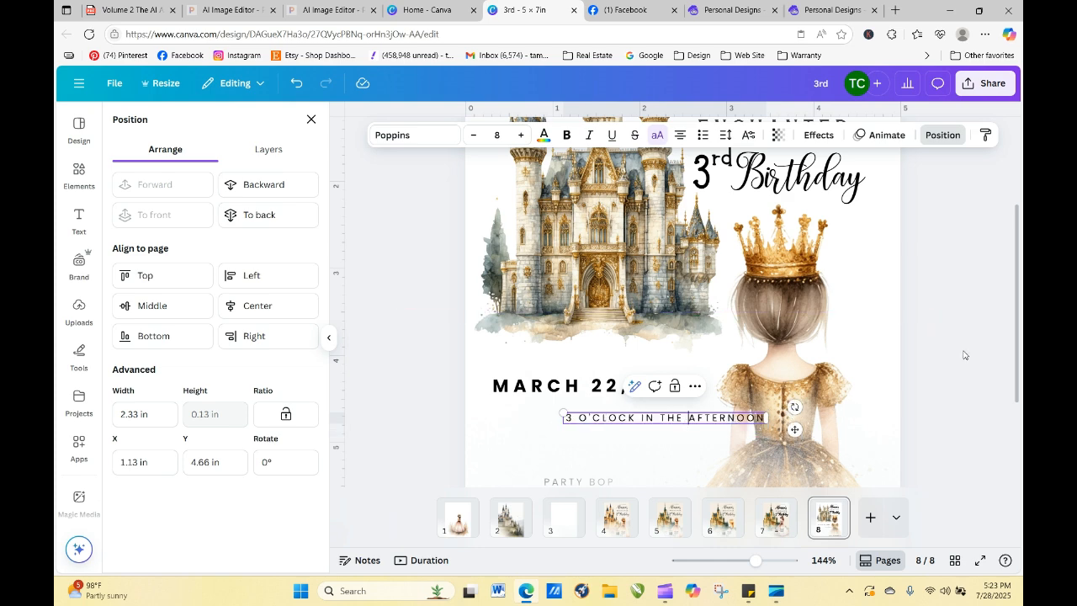
left_click(441, 387)
left_click_drag(580, 423, 516, 409)
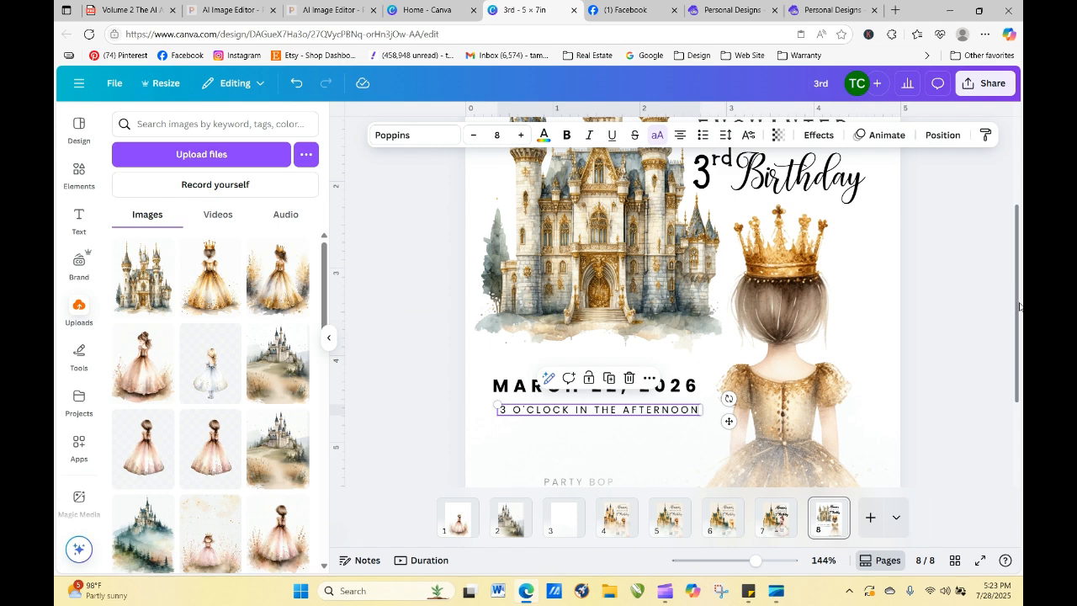
- Send the mist image behind the venue text and enlarge the venue text to size 12.2
left_click_drag(1019, 306, 1020, 396)
left_click(586, 362)
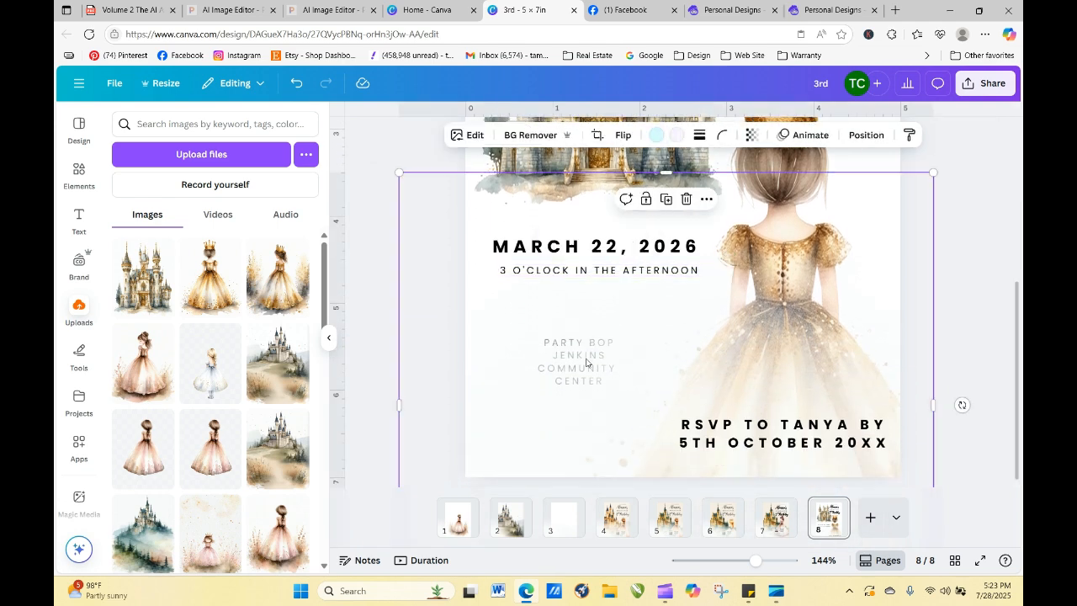
left_click(854, 131)
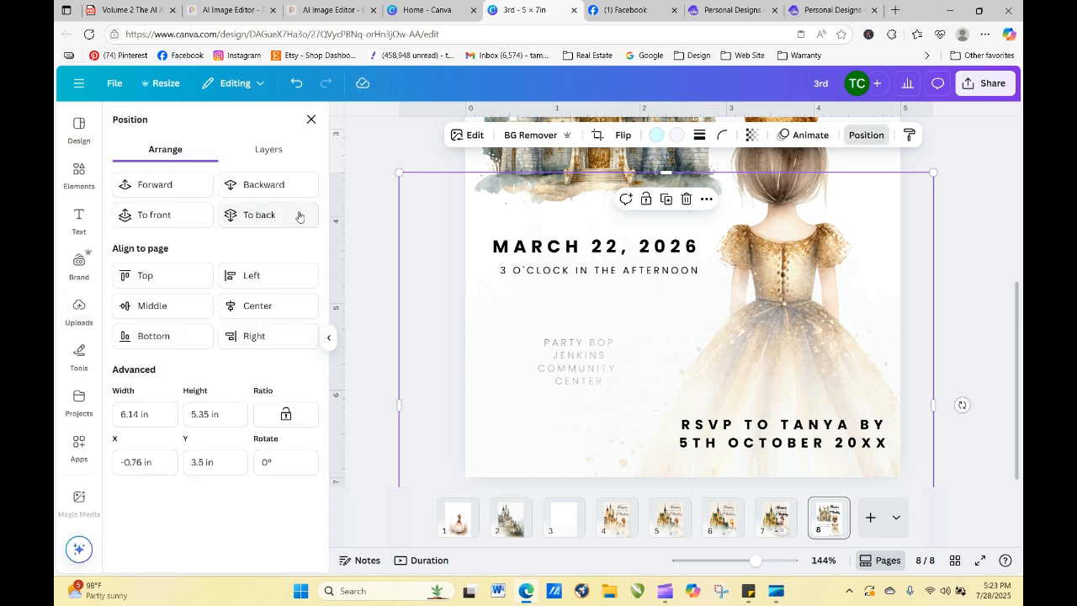
left_click(577, 387)
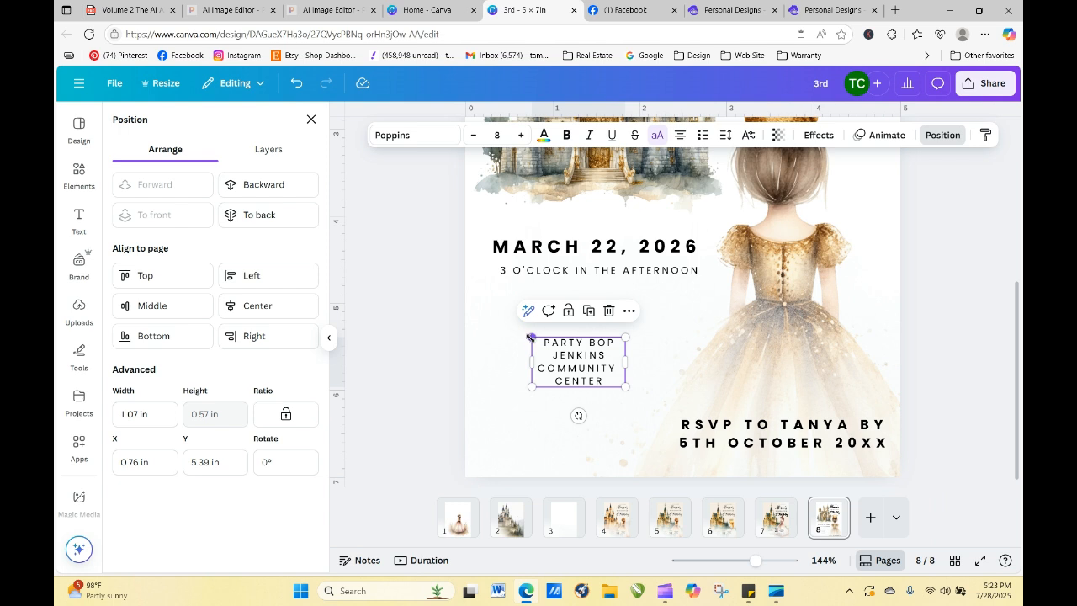
left_click_drag(531, 336, 500, 319)
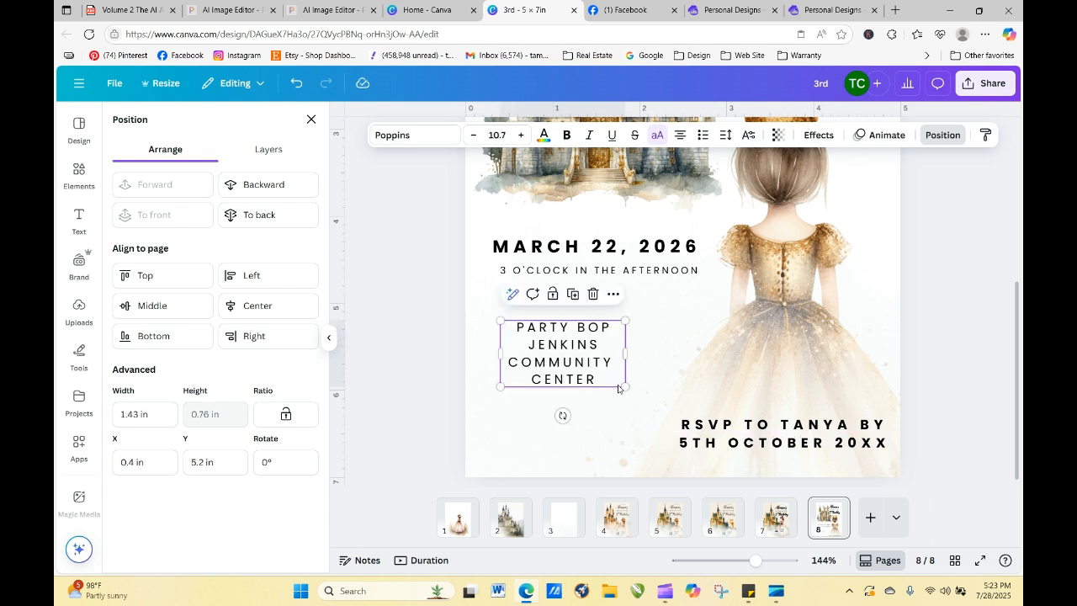
left_click_drag(624, 384, 642, 394)
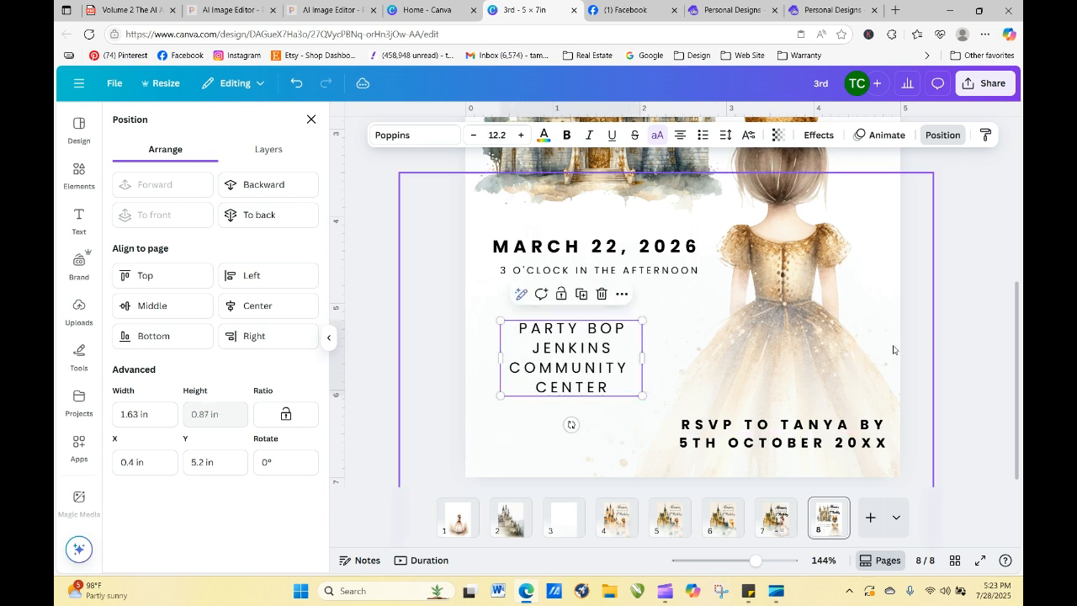
left_click(966, 263)
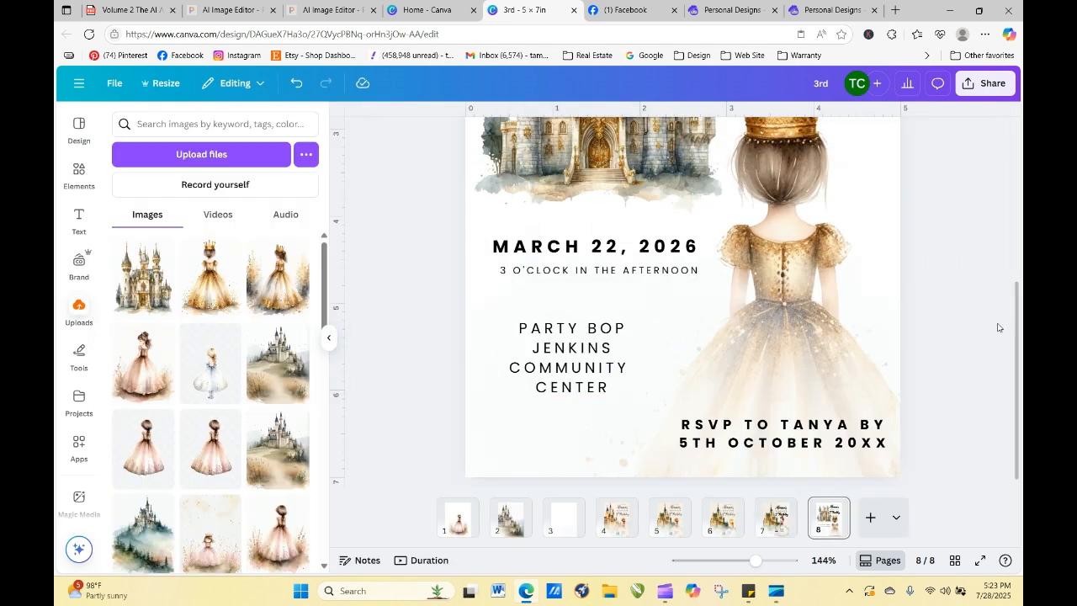
- Set the page 8 background to the light beige from the castle image's photo colors
left_click_drag(1016, 330, 1014, 248)
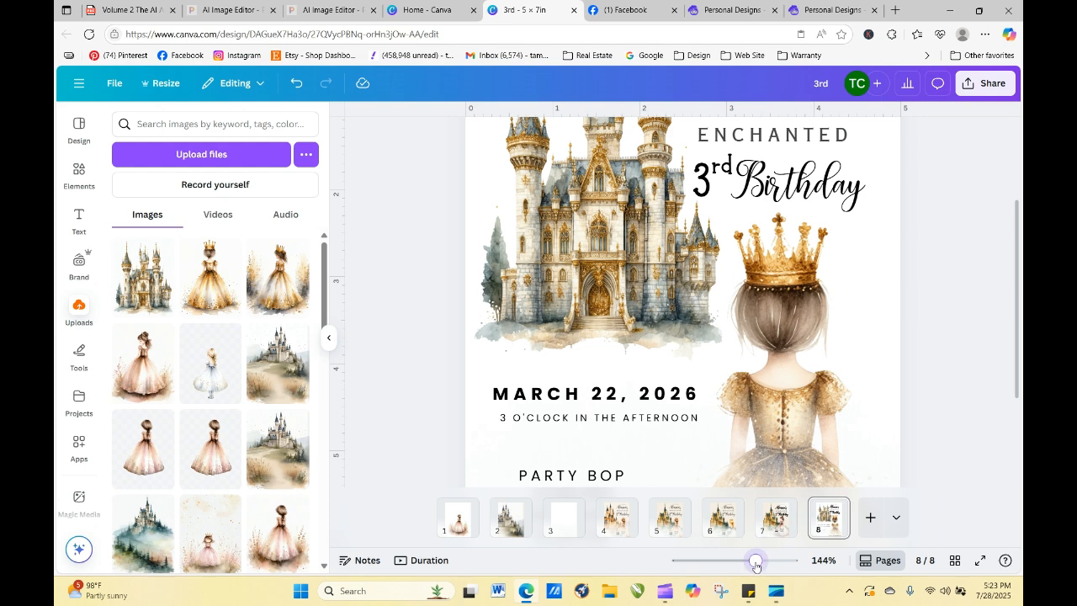
left_click_drag(756, 560, 733, 566)
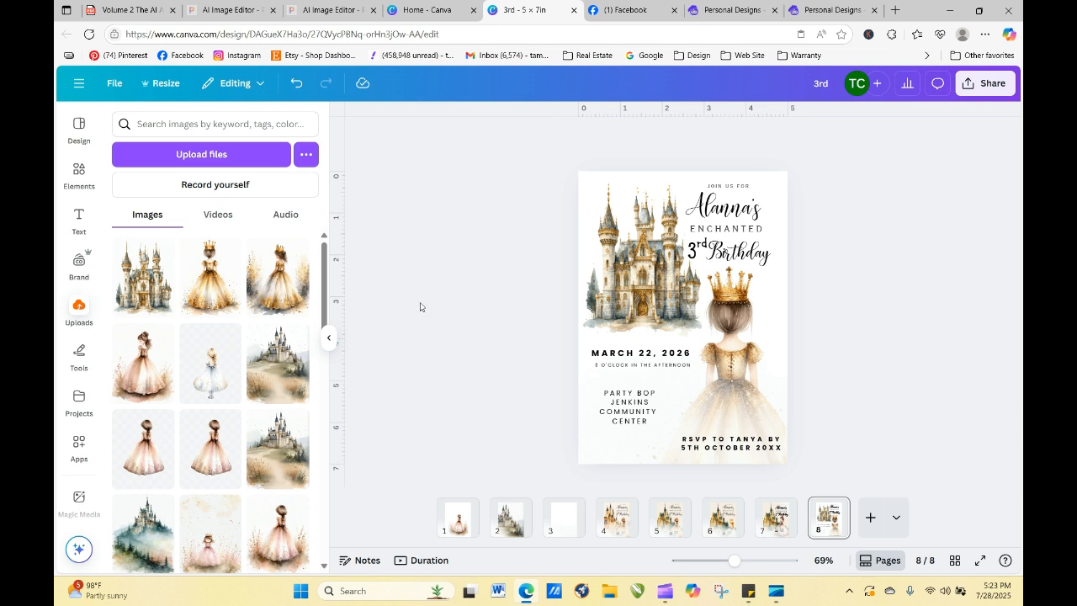
left_click(609, 174)
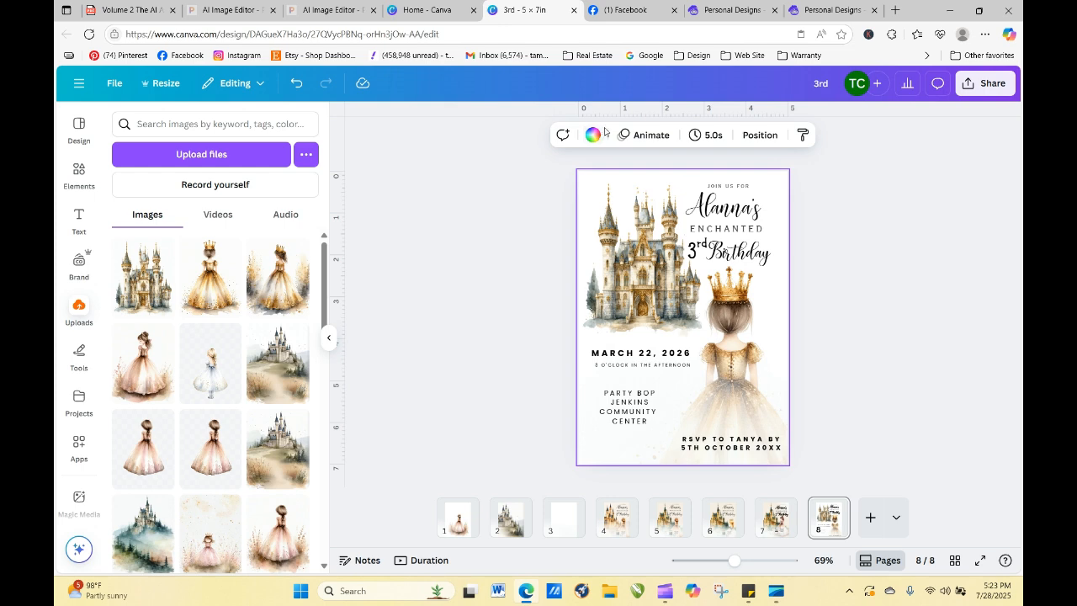
left_click(594, 135)
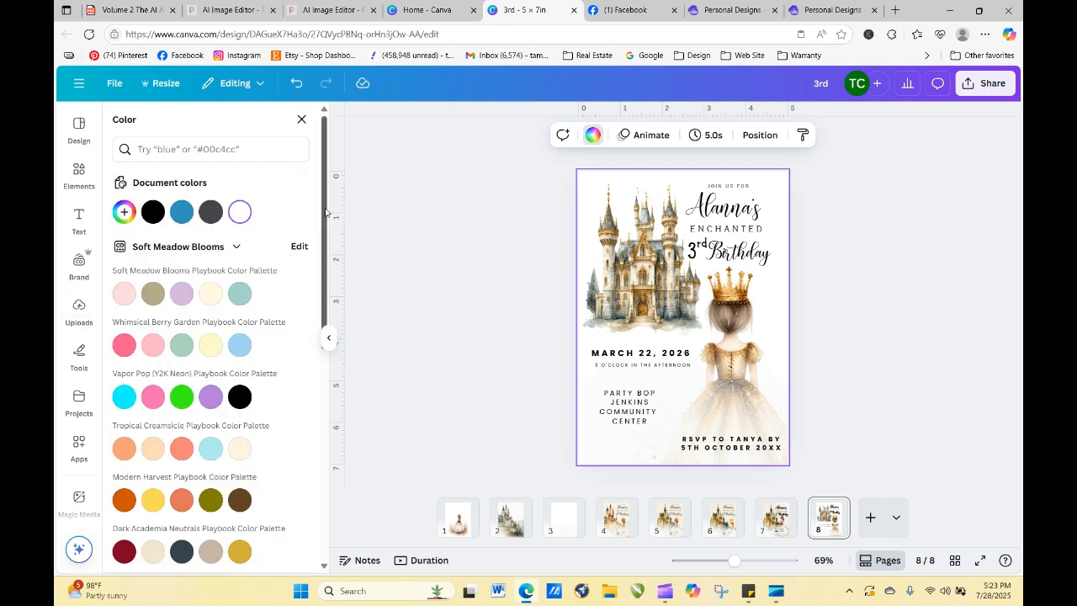
left_click_drag(326, 213, 327, 421)
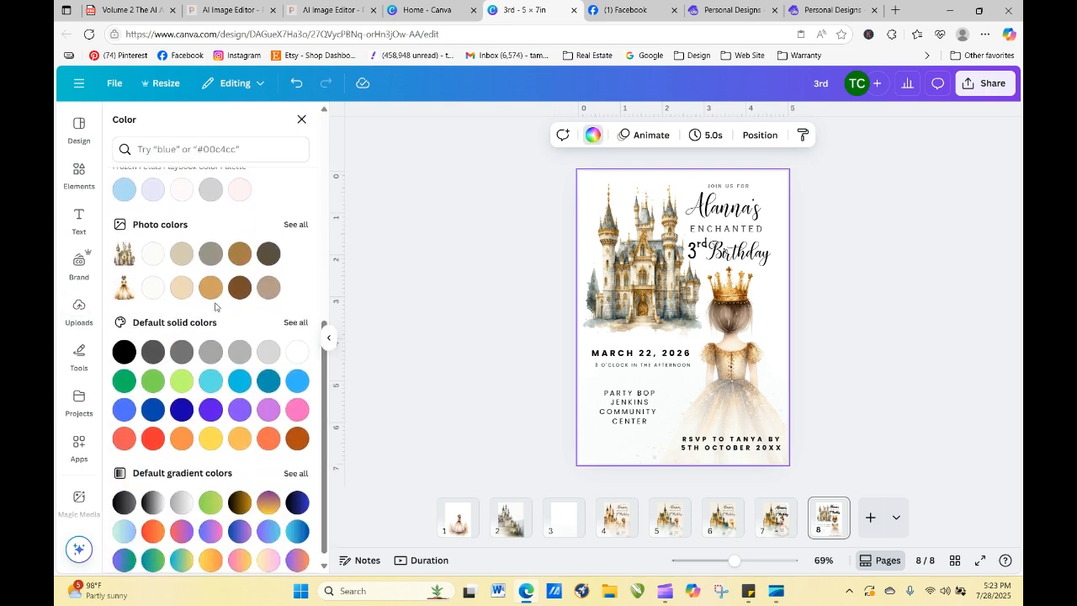
left_click(181, 256)
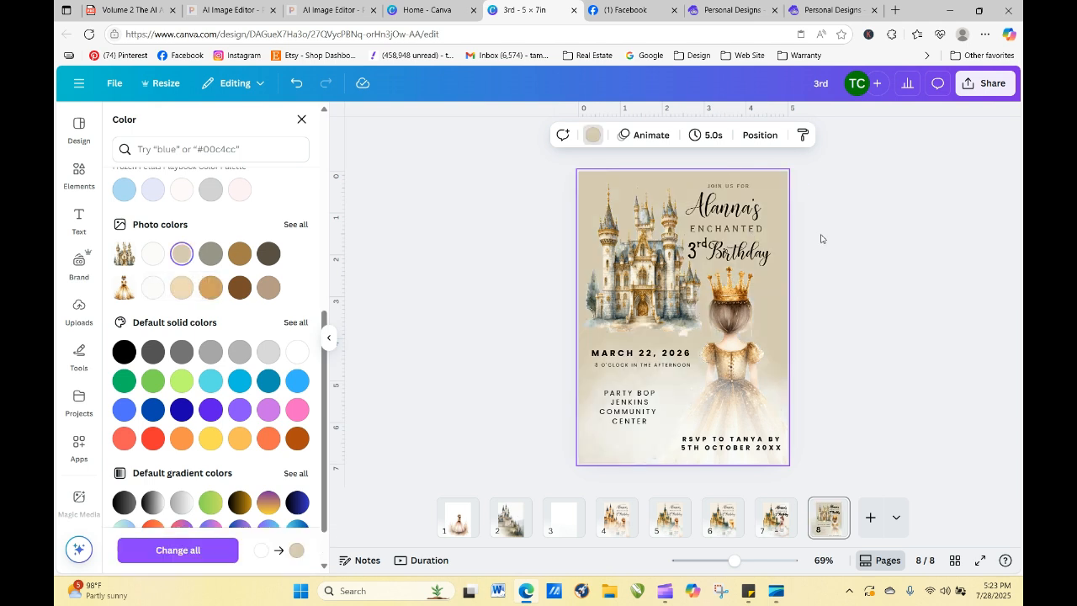
left_click(839, 258)
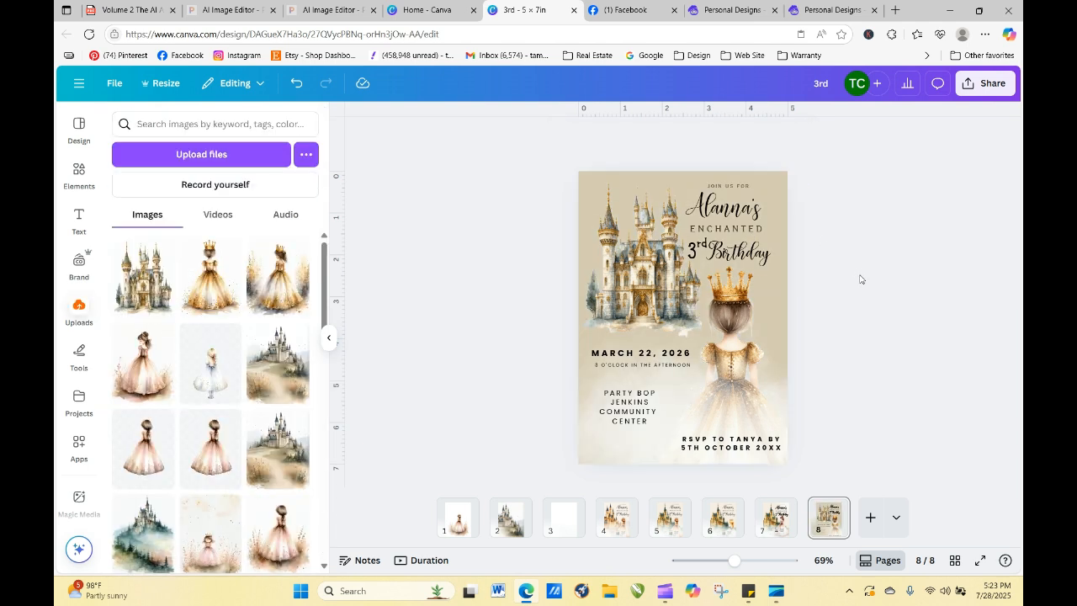
- Shift the mist image down and to the left on page 8 so it uncovers most of the princess's dress
left_click(761, 387)
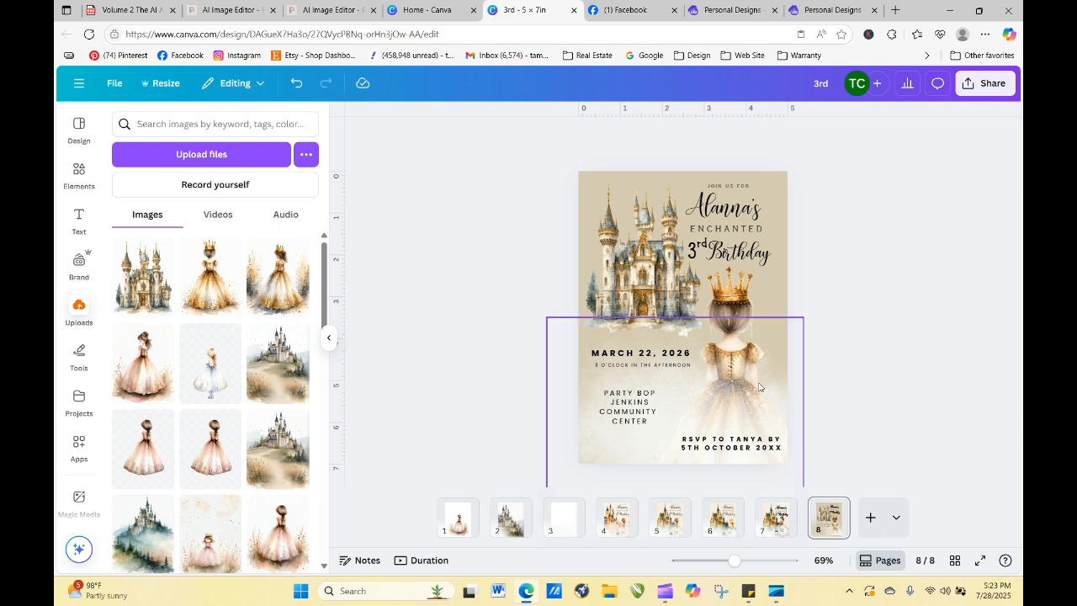
left_click_drag(760, 392, 721, 420)
left_click(867, 351)
left_click(830, 410)
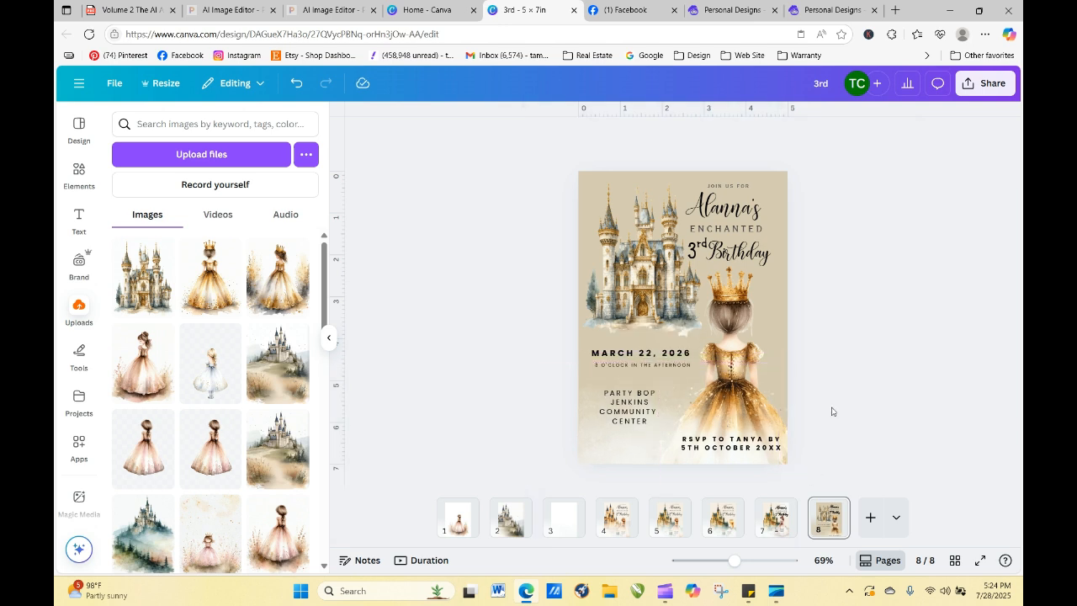
- Duplicate the mist image and place a smaller copy, 4.77 × 4.16 in, over the page's upper-right corner
left_click(645, 446)
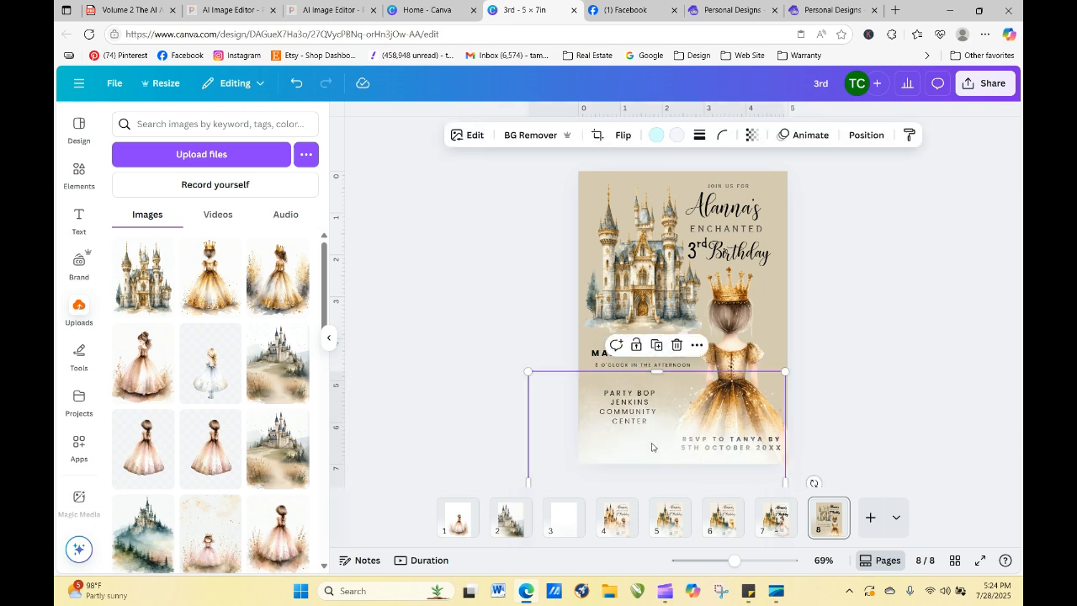
left_click_drag(651, 447, 717, 128)
left_click_drag(784, 170, 850, 162)
left_click_drag(983, 316, 923, 267)
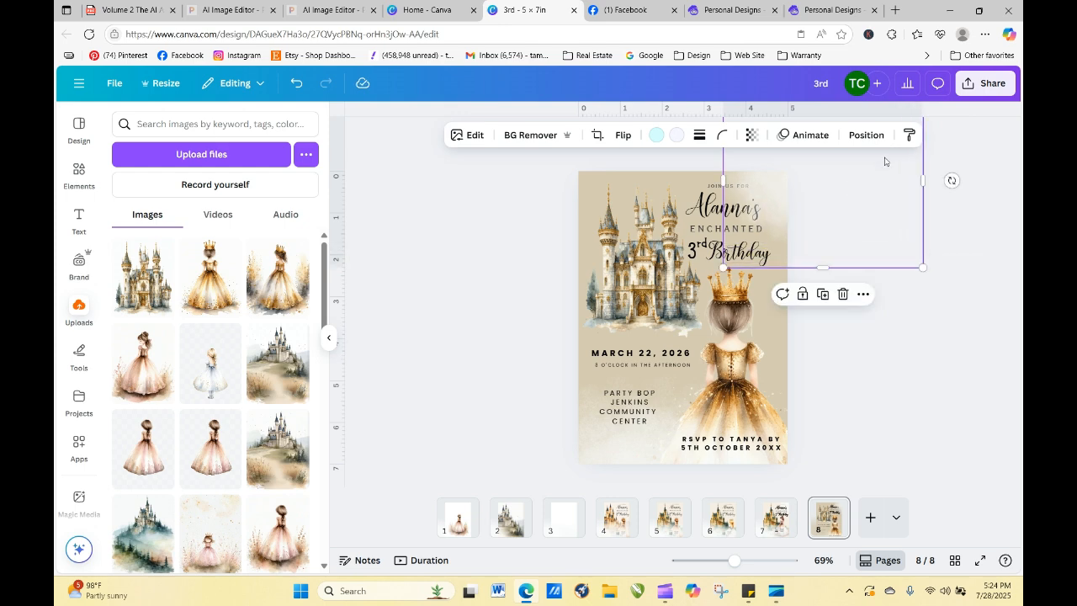
- Send the mist copy in the upper-right corner behind the heading text, to the very back of the page
left_click(866, 134)
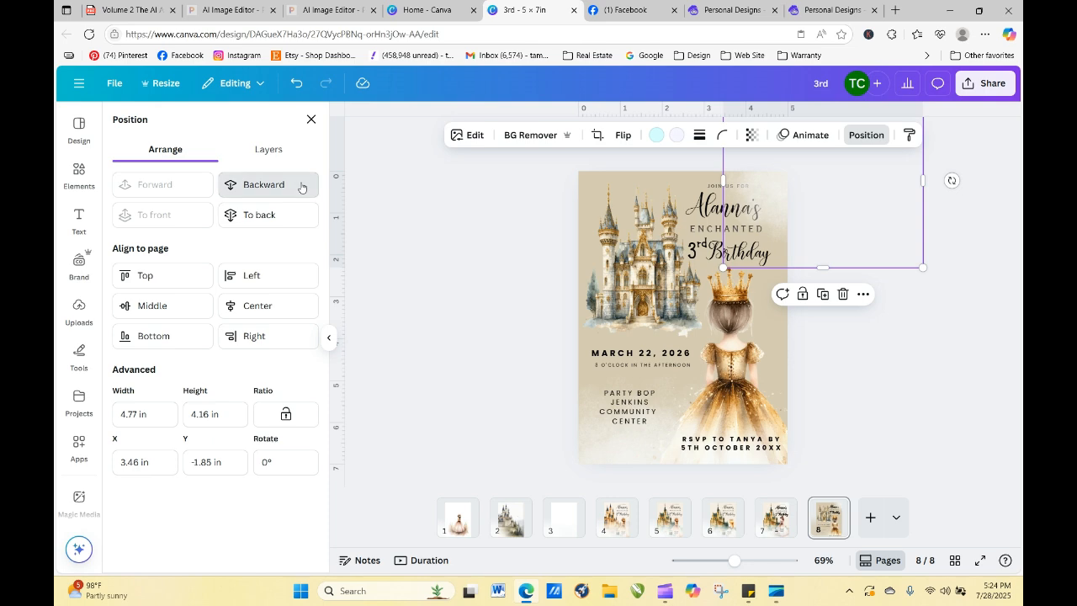
left_click(267, 184)
left_click(267, 184)
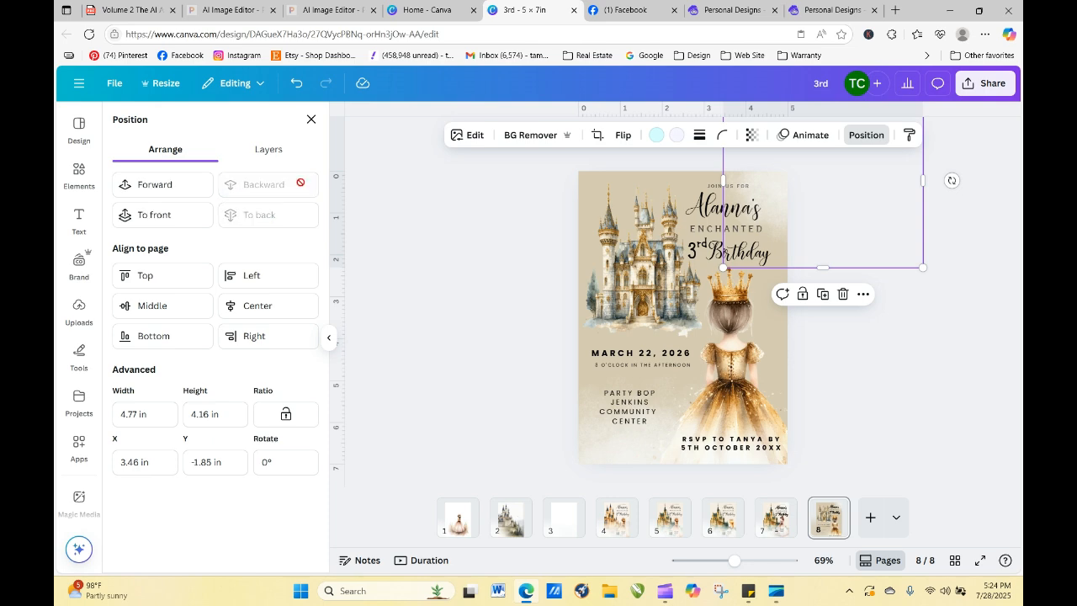
left_click(904, 431)
left_click(980, 417)
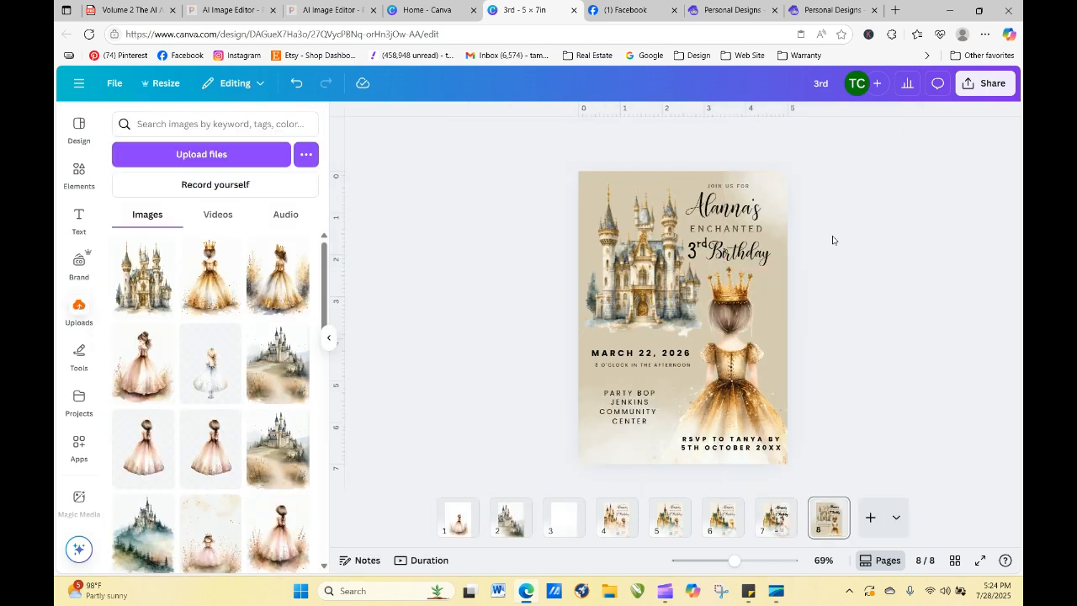
- Remove the mist copy from the page's upper-right corner
left_click(784, 208)
left_click(885, 222)
left_click_drag(776, 179, 988, 239)
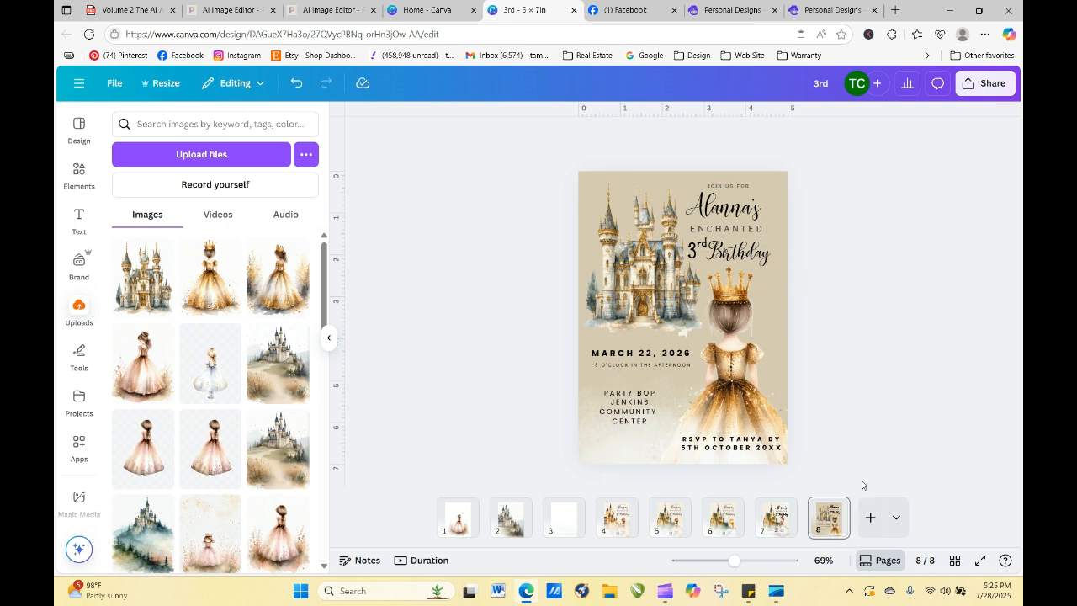
- Duplicate page 8 and, on the new page 9, shrink all elements together and move them inward from the page edges
left_click(835, 509)
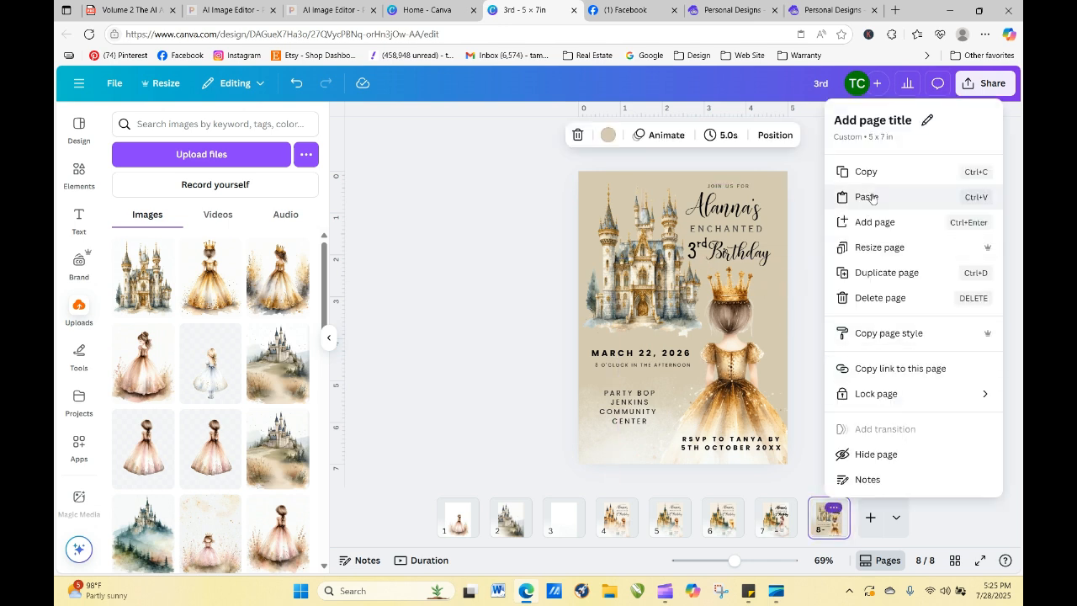
left_click(884, 272)
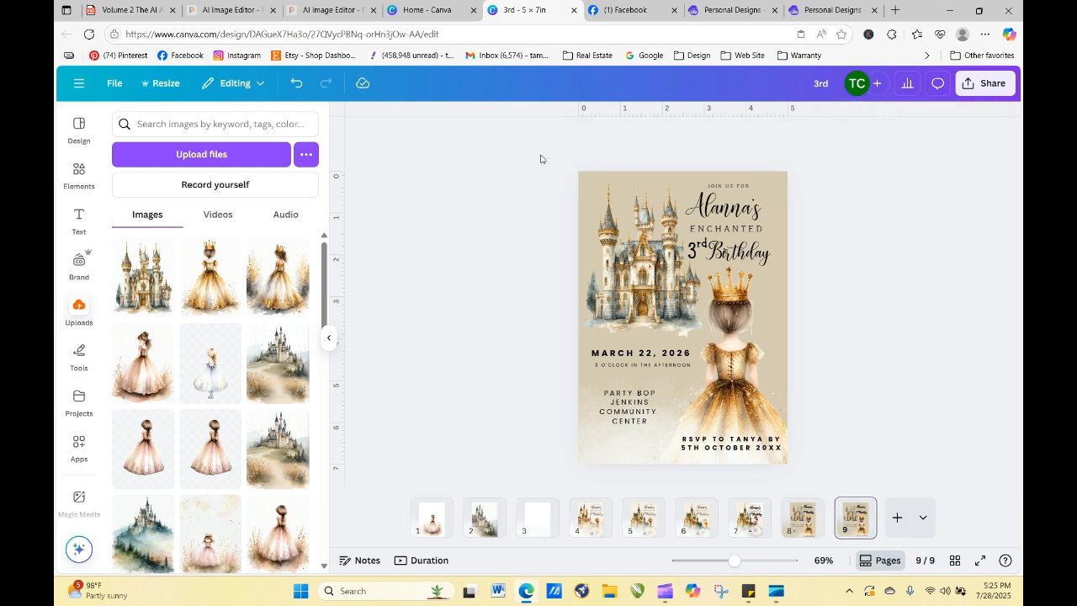
left_click_drag(543, 152, 790, 464)
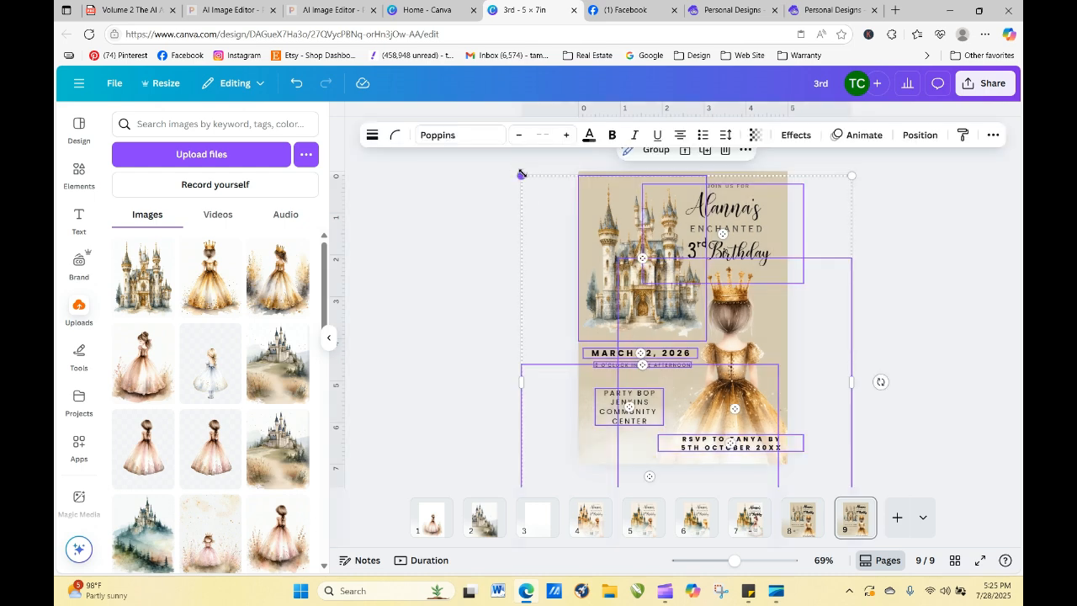
left_click_drag(522, 174, 576, 268)
left_click_drag(714, 356, 685, 280)
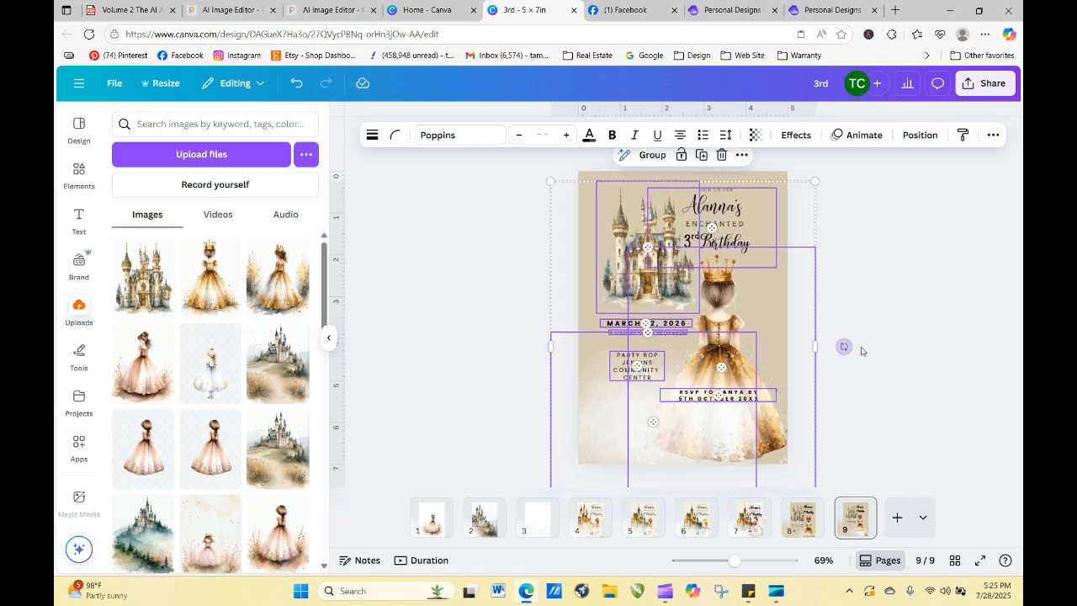
left_click(885, 363)
- Widen the mist image on page 9 so it reaches past the page's right edge and covers the full dress hem
left_click(745, 442)
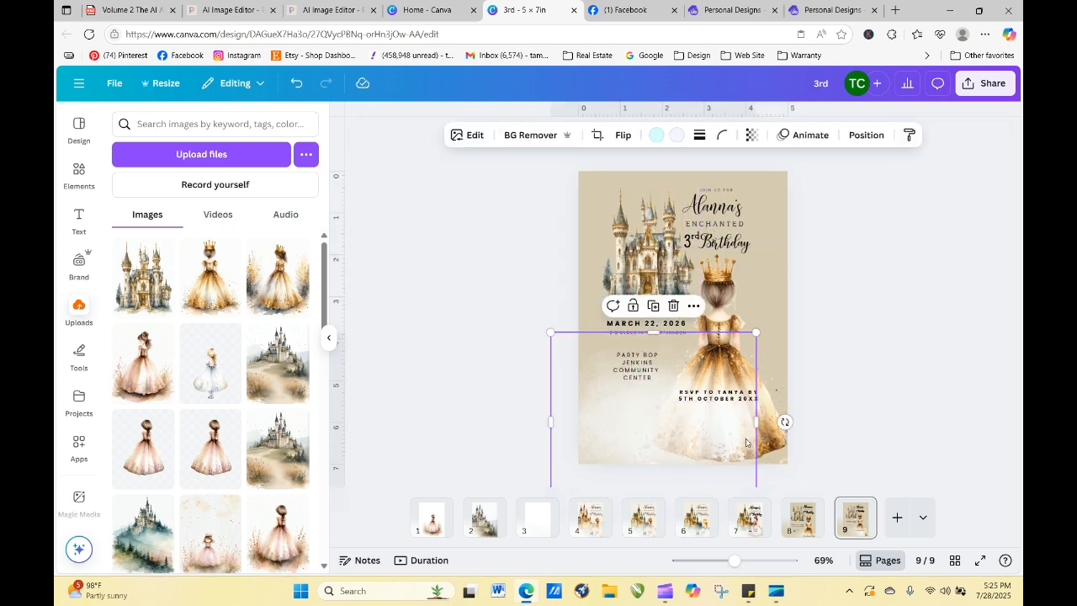
left_click_drag(757, 422, 792, 430)
left_click(835, 430)
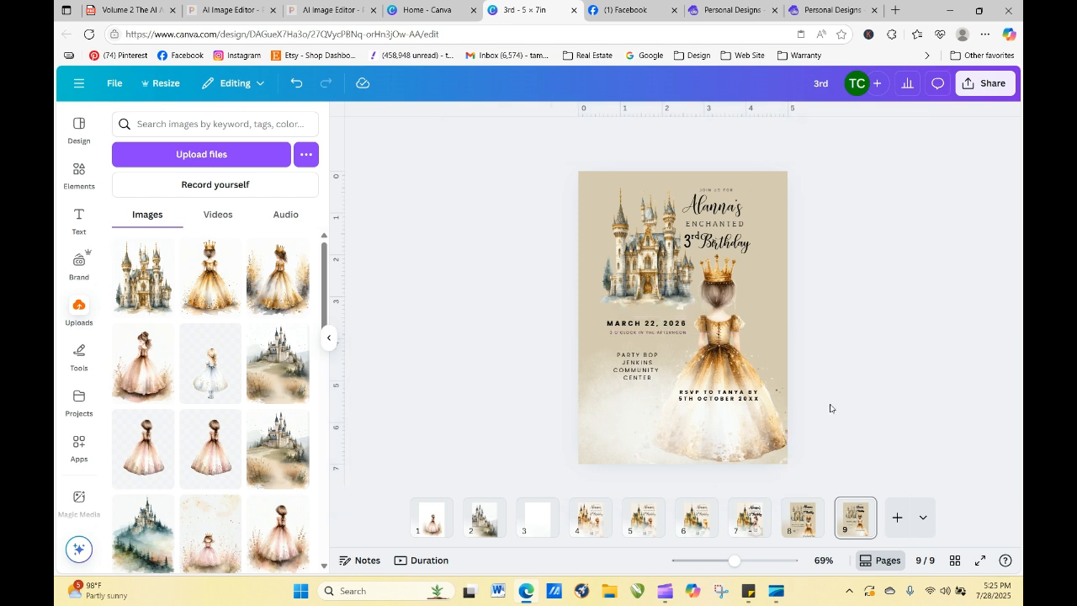
left_click(755, 450)
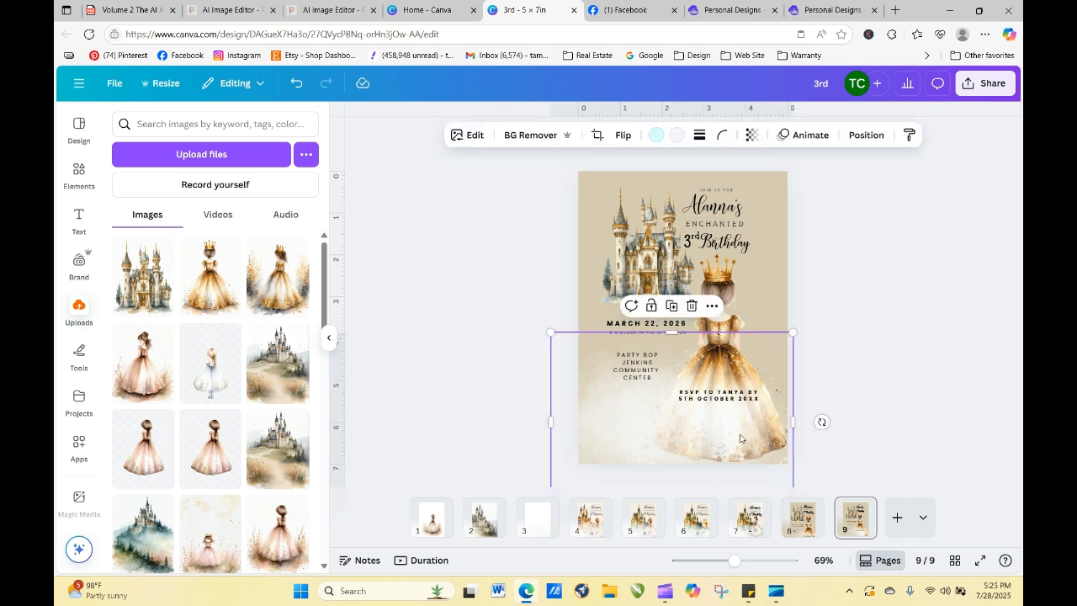
left_click(826, 291)
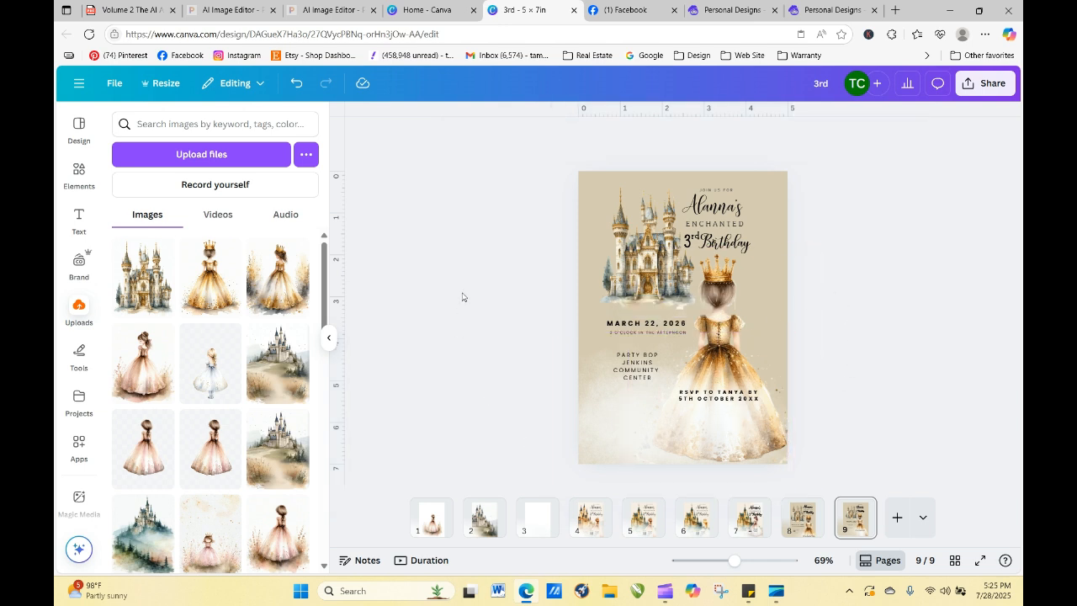
- Add a square shape to page 9 and move it to the page's upper-left corner
left_click(77, 173)
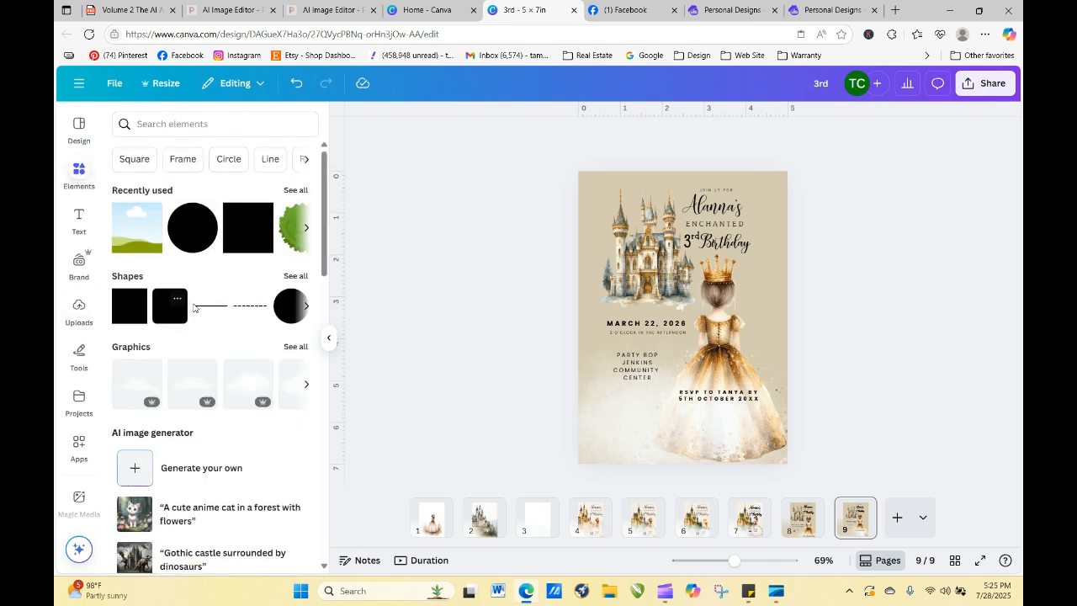
left_click(137, 299)
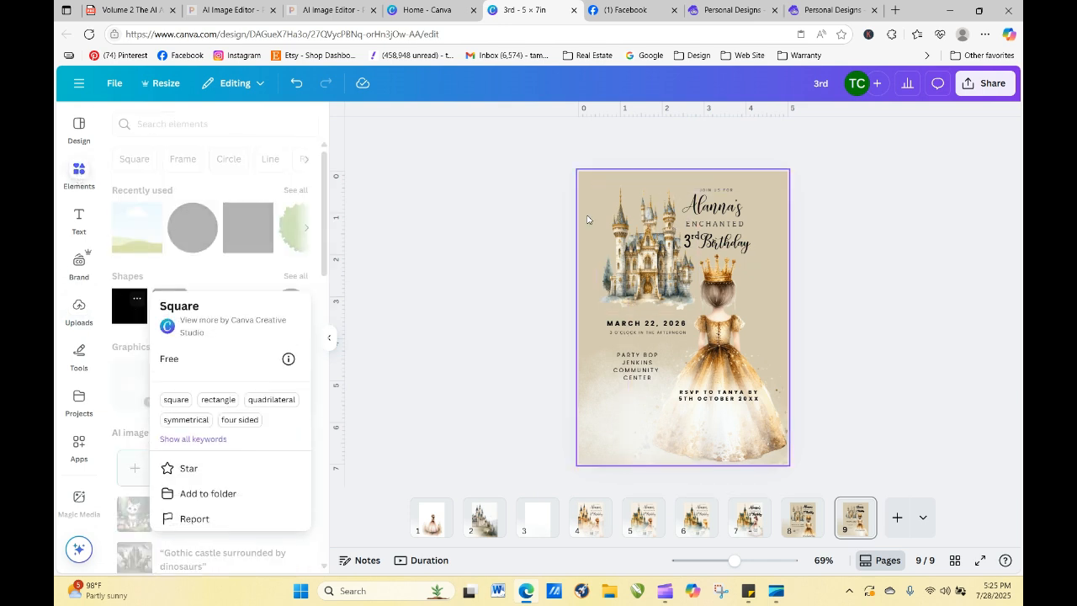
left_click(126, 317)
left_click(126, 317)
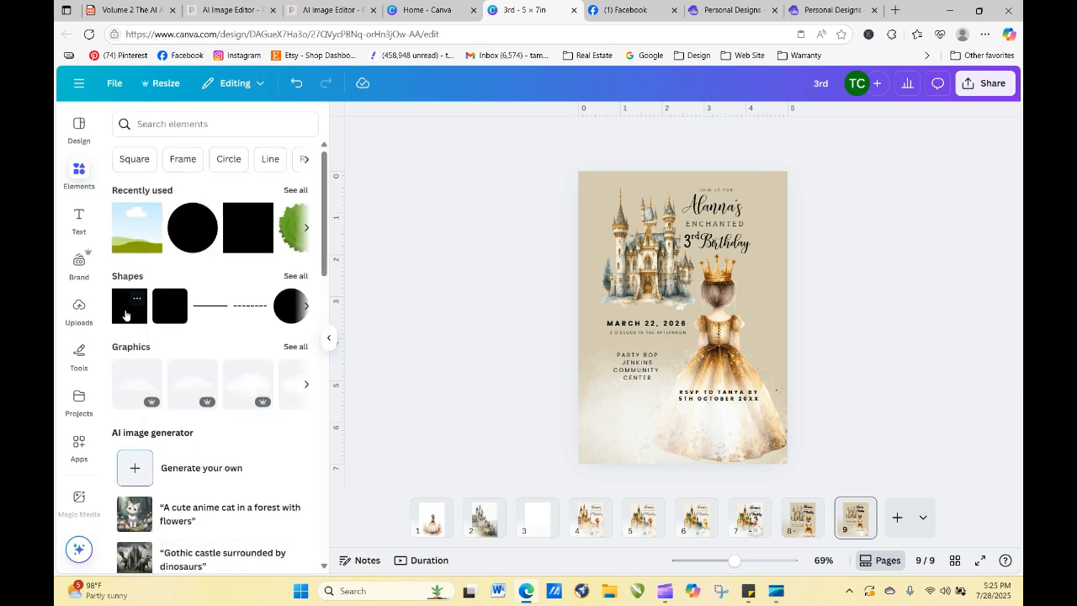
left_click(879, 309)
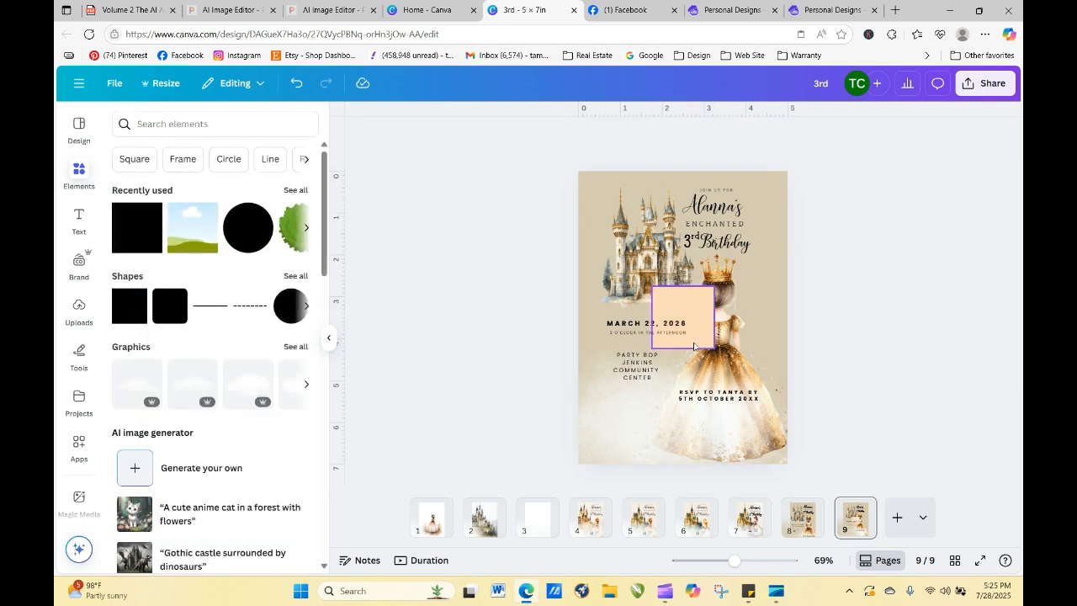
left_click_drag(690, 310, 624, 197)
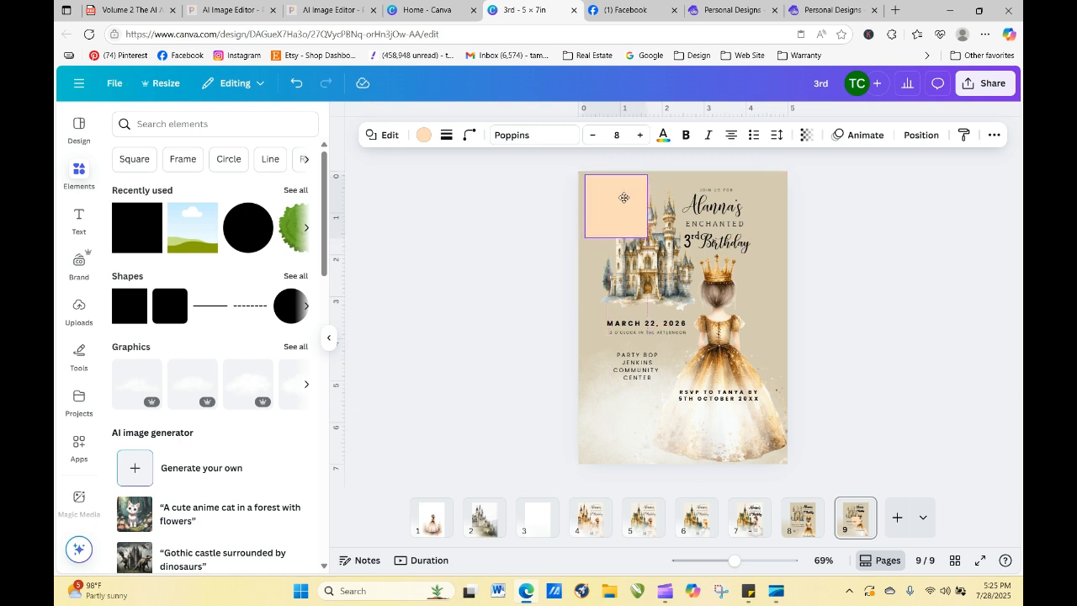
left_click(624, 197)
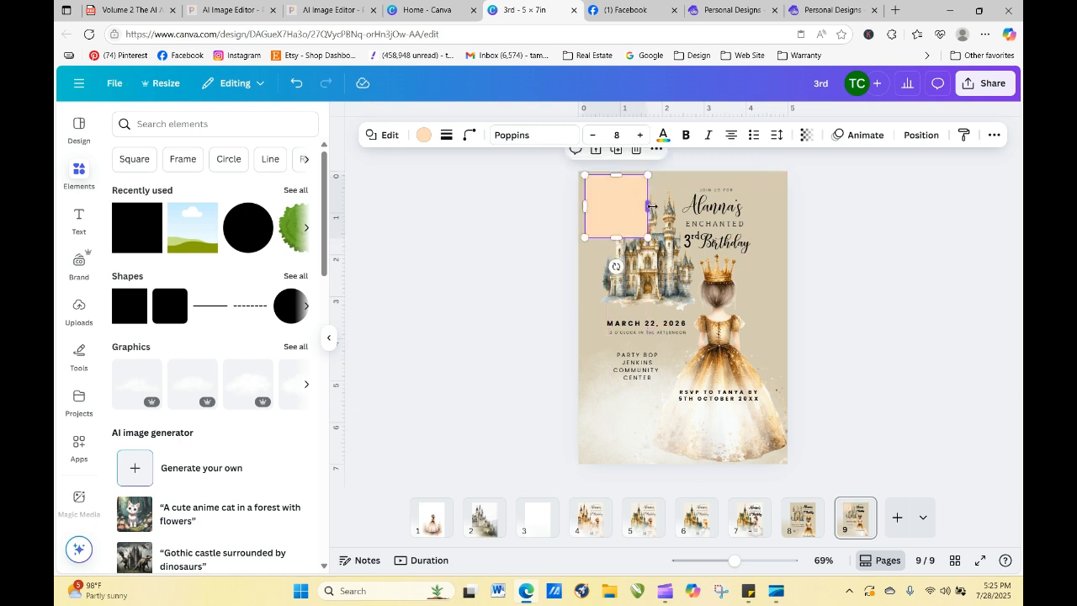
- Stretch the square into a rectangle that fills the page except for a narrow margin around the edges
left_click_drag(651, 206, 782, 225)
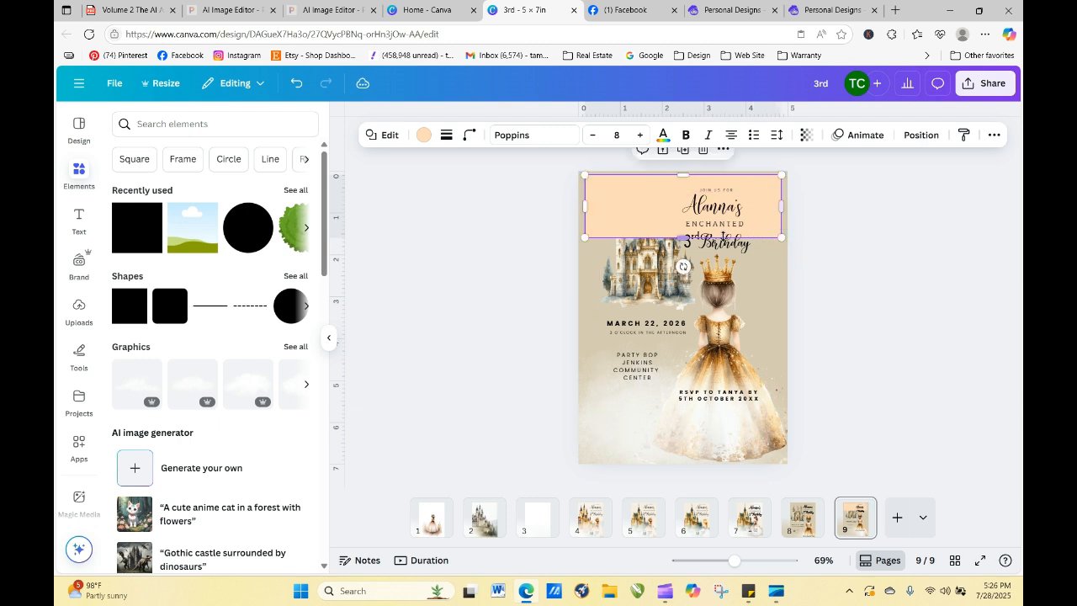
left_click_drag(683, 238, 711, 454)
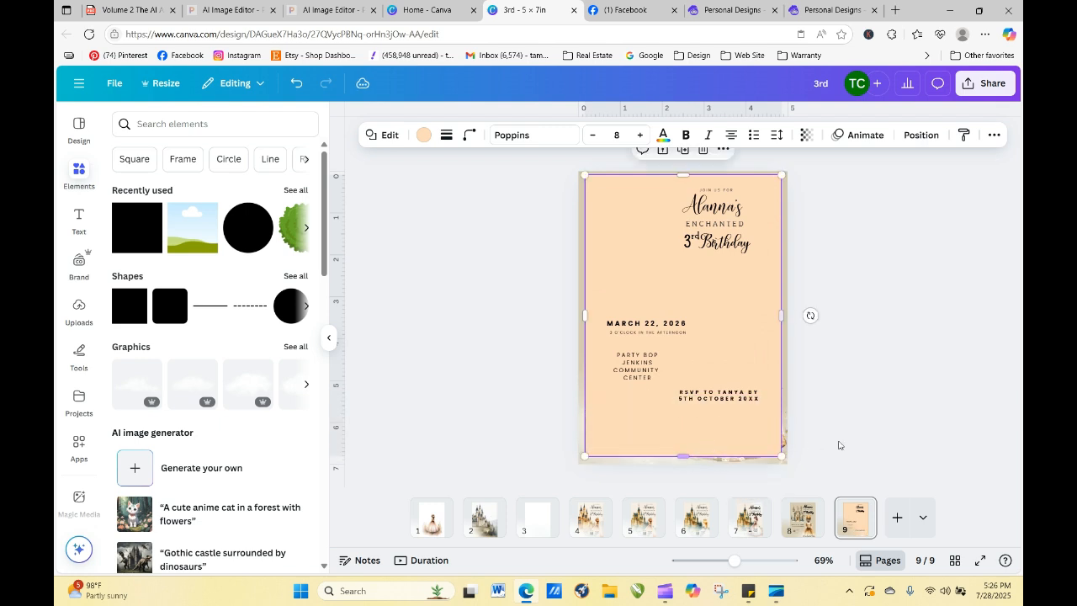
left_click(859, 442)
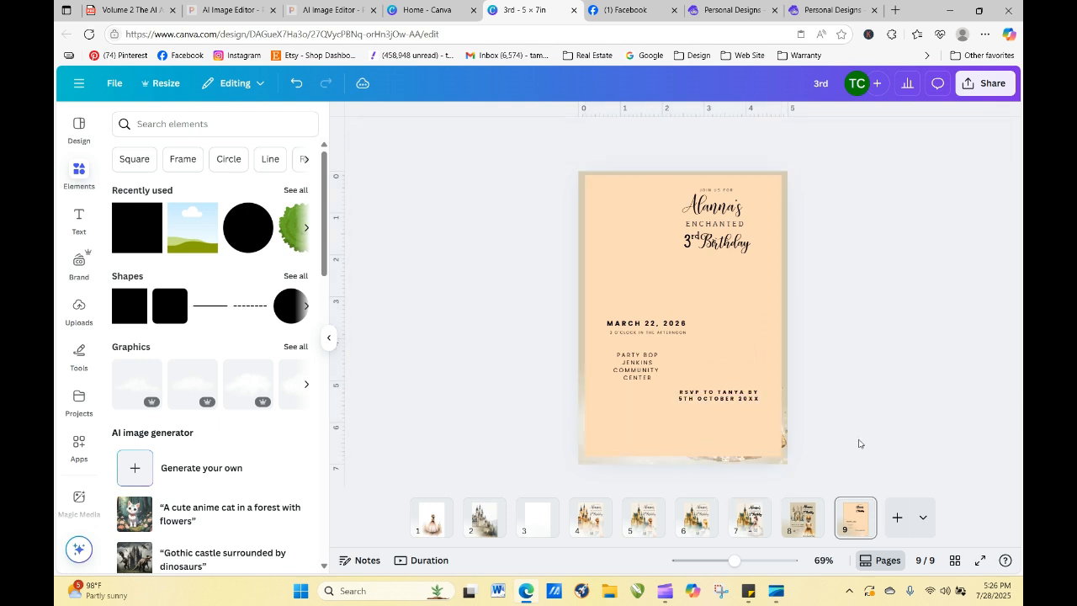
- Give the peach rectangle a solid border and increase its stroke weight to make a thick frame
left_click(741, 286)
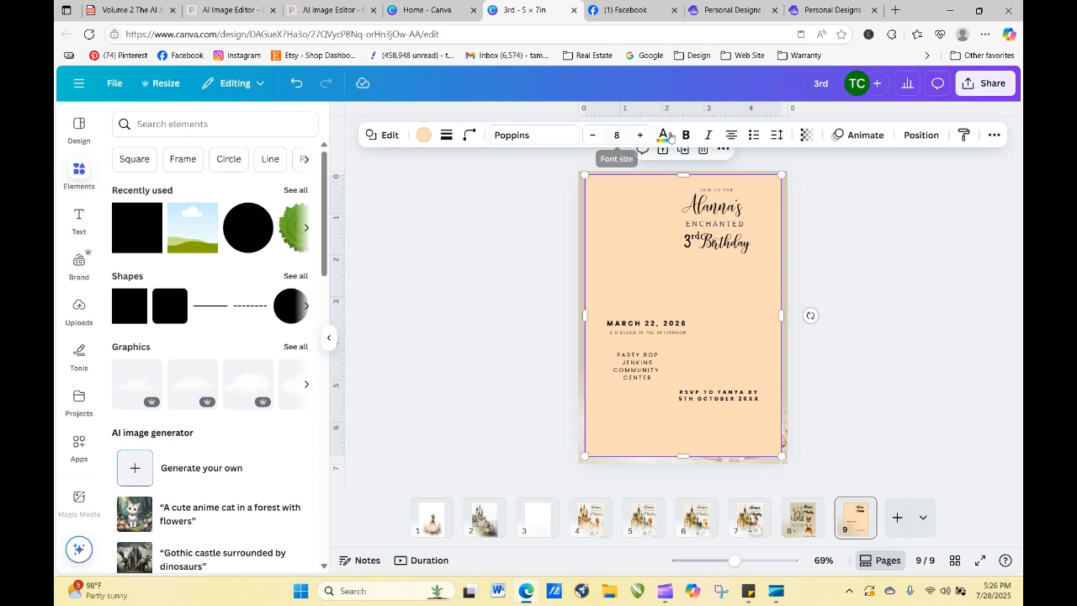
left_click(446, 135)
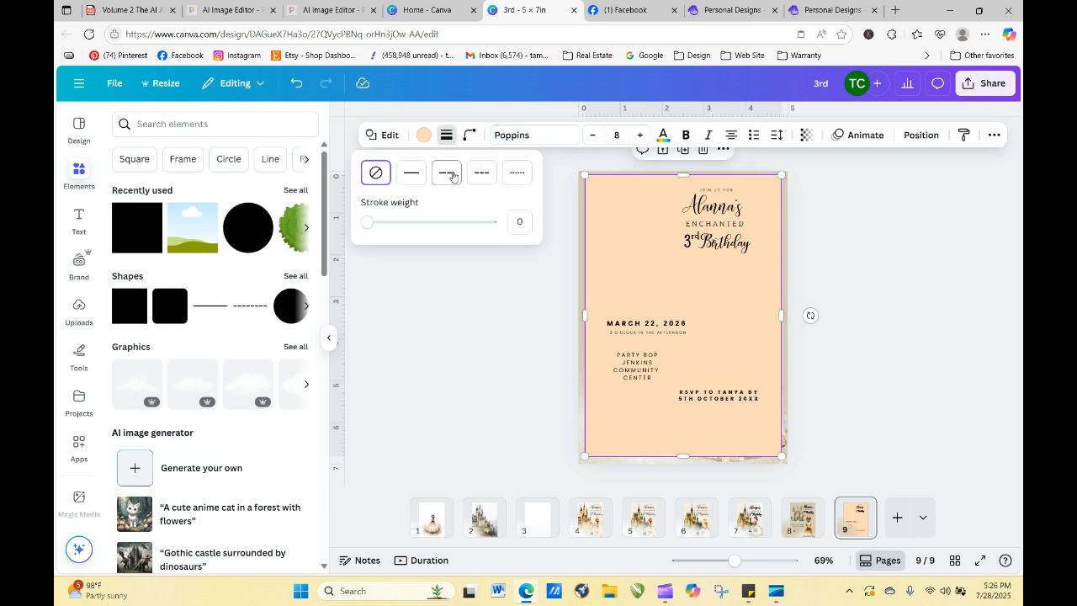
left_click(410, 173)
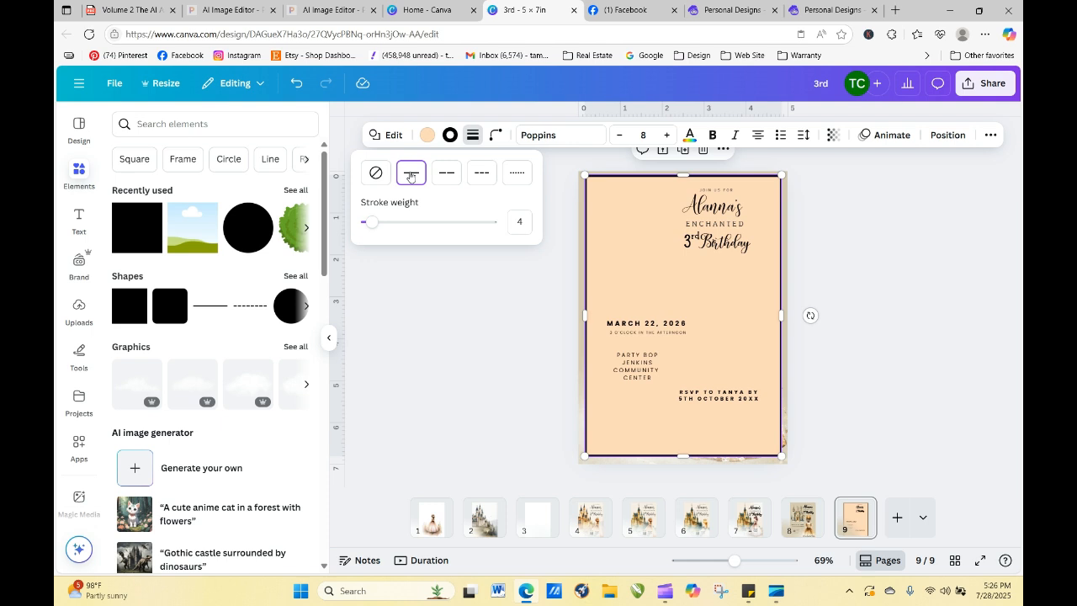
mouse_move(371, 223)
left_mouse_down()
mouse_move(399, 230)
mouse_move(389, 225)
left_mouse_up()
- Color the rectangle's border with the gold from the Dark Academia Neutrals Playbook palette
left_click(450, 134)
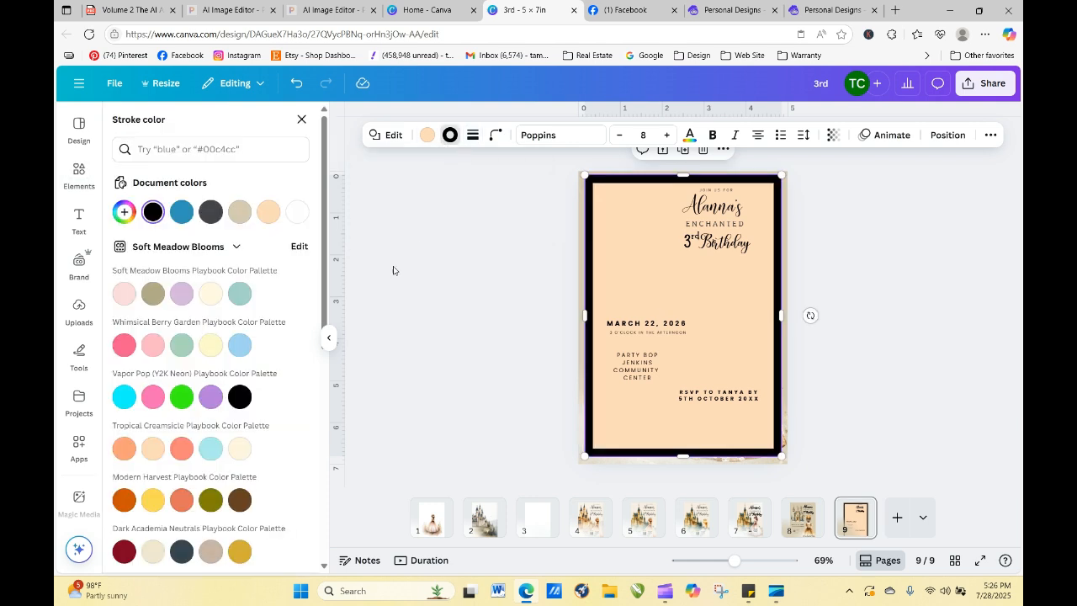
left_click_drag(323, 270, 318, 376)
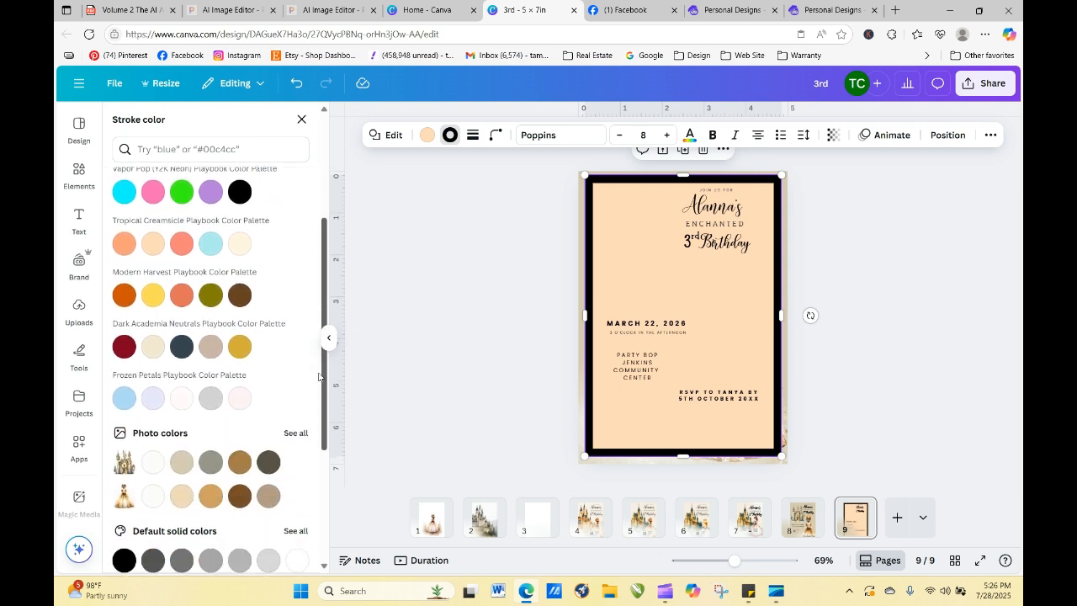
left_click(240, 347)
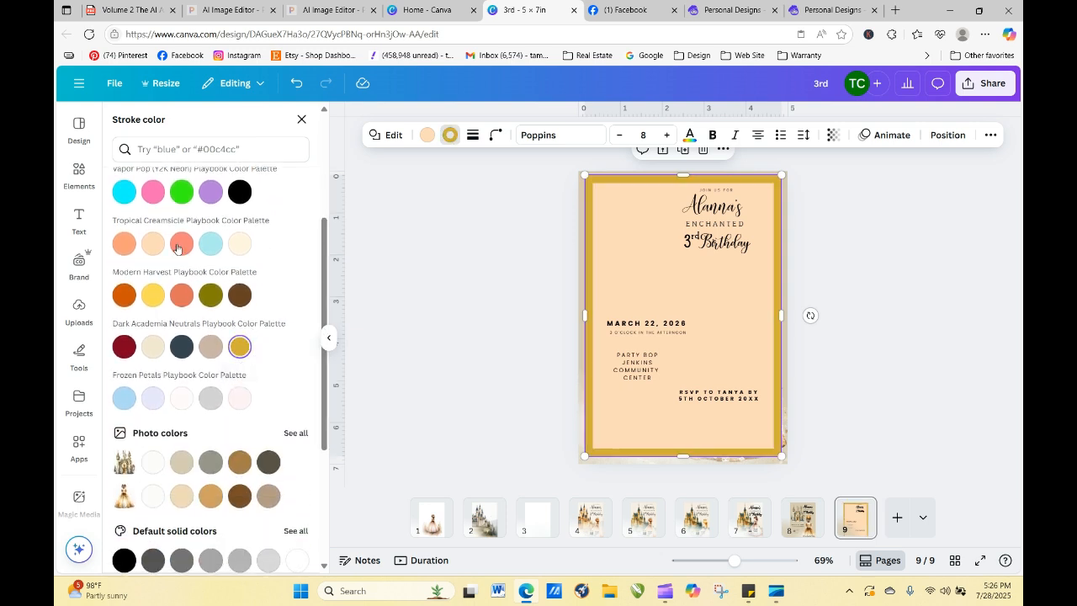
- Change the rectangle's border to a brighter custom gold, #E9C347
scroll(325, 278, "down", 3)
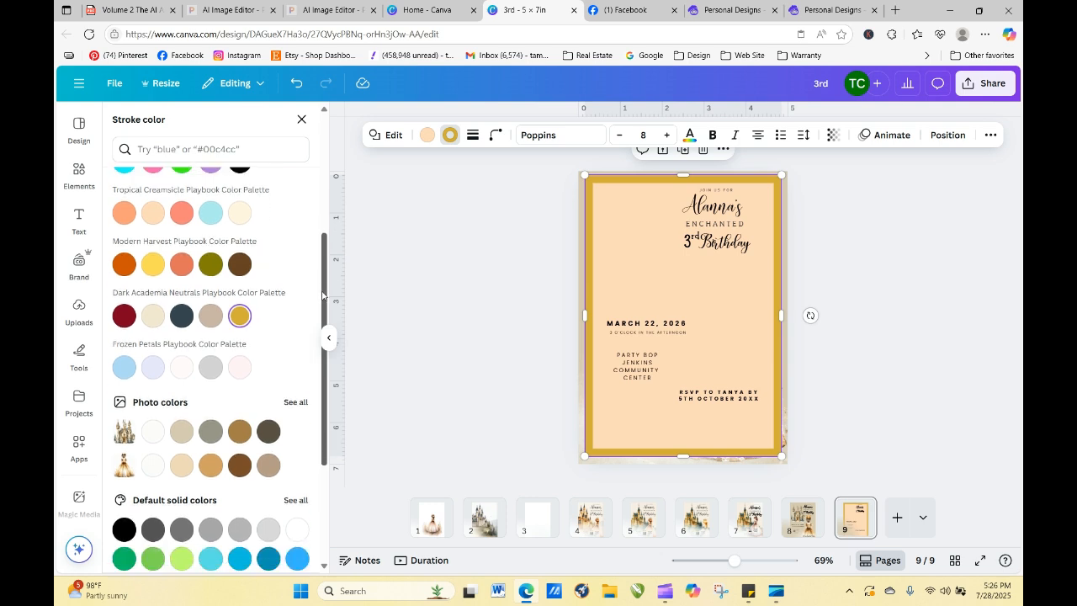
left_click(293, 292)
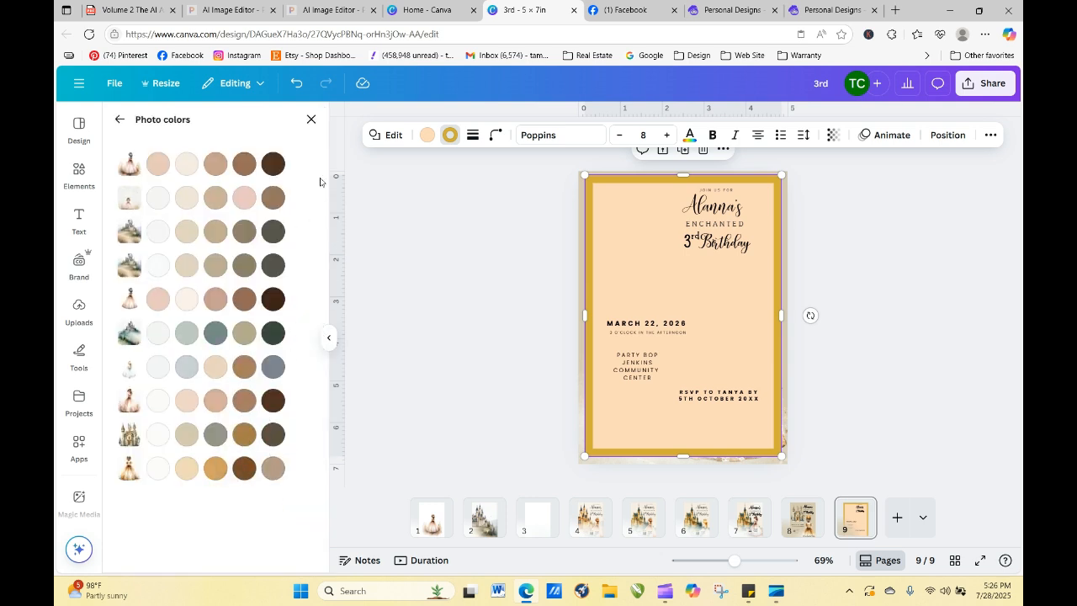
left_click(311, 118)
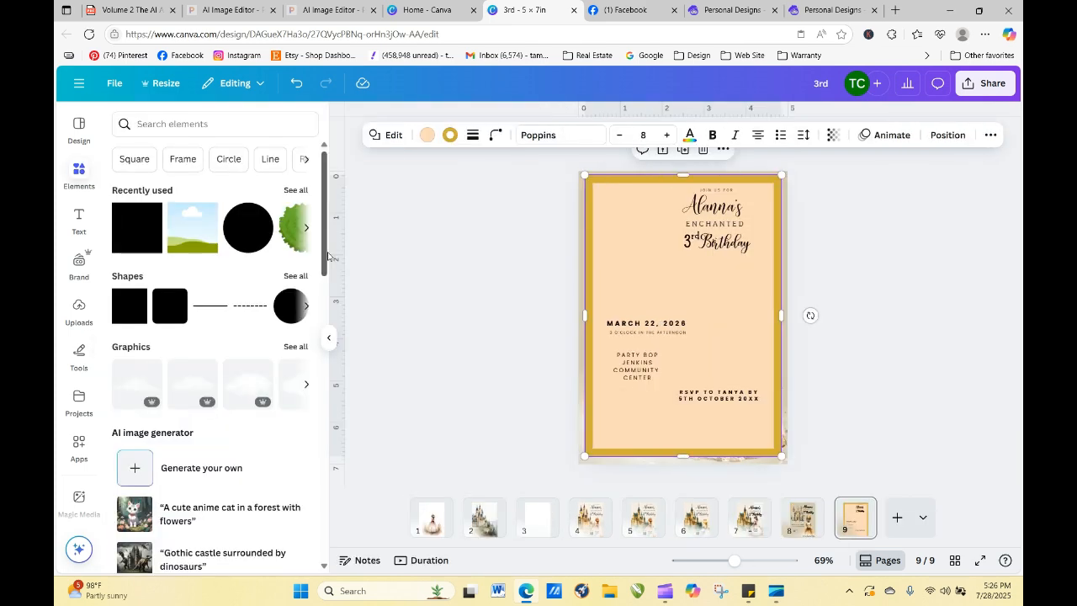
left_click(450, 134)
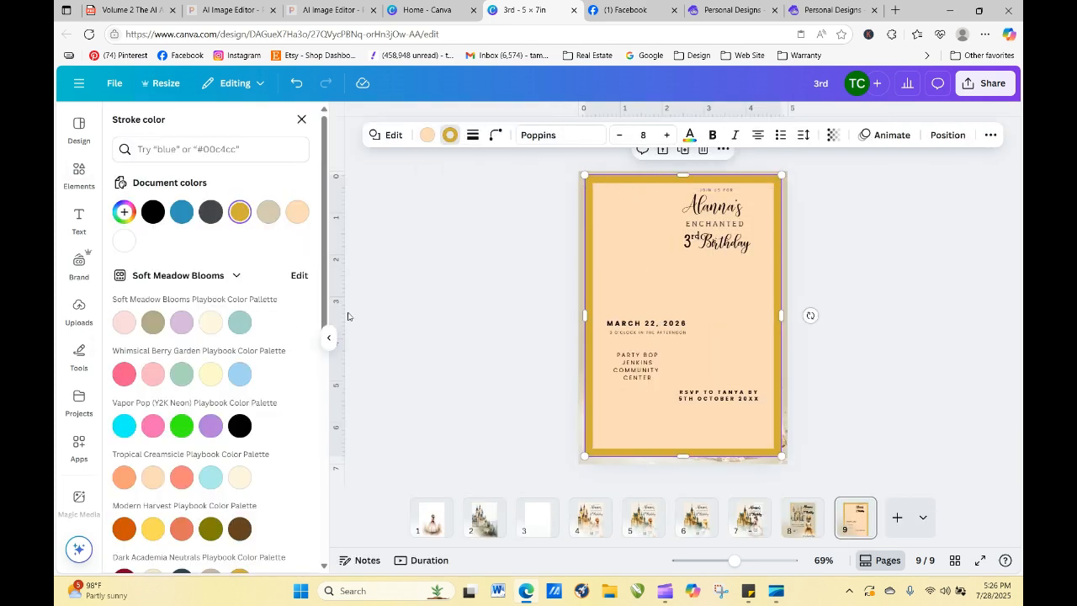
left_click(125, 213)
mouse_move(247, 284)
left_mouse_down()
mouse_move(249, 296)
mouse_move(260, 284)
mouse_move(243, 278)
left_mouse_up()
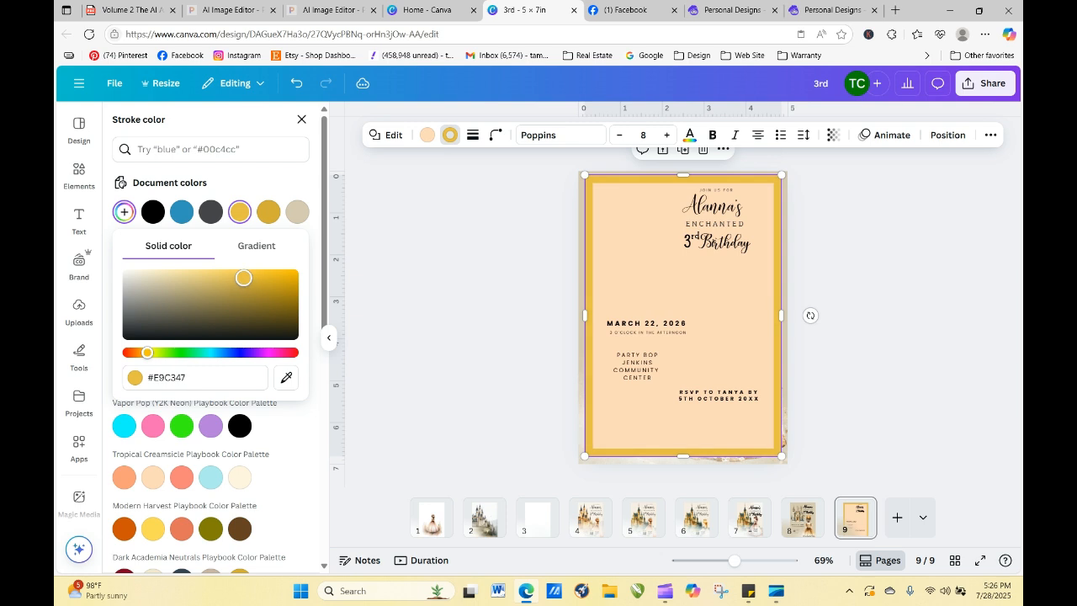
left_click(863, 380)
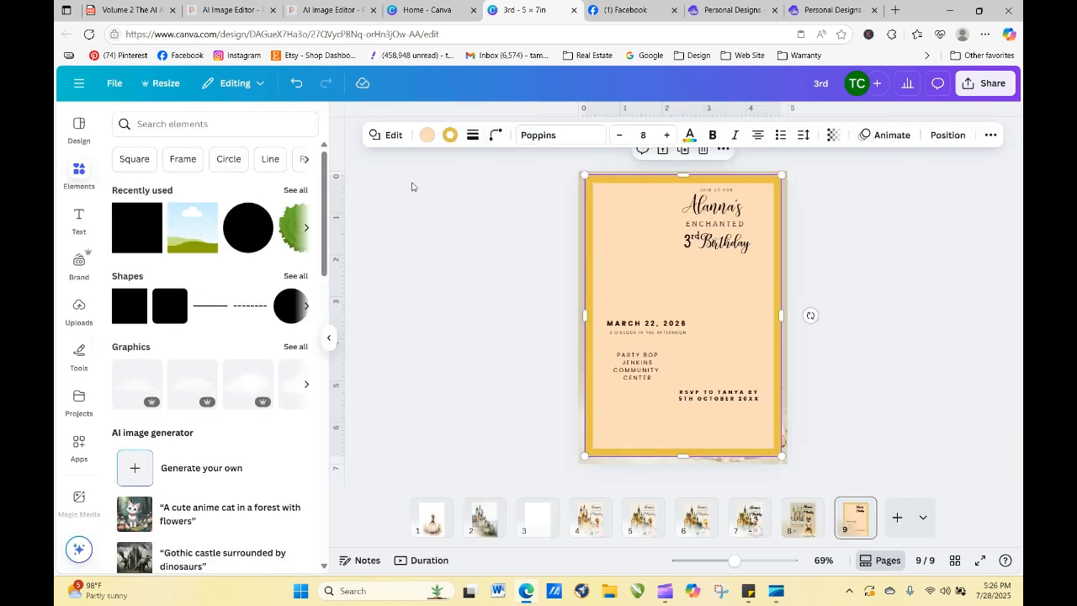
- Remove the rectangle's peach fill so that only its border frames the invitation on page 9
left_click(428, 135)
left_click(151, 213)
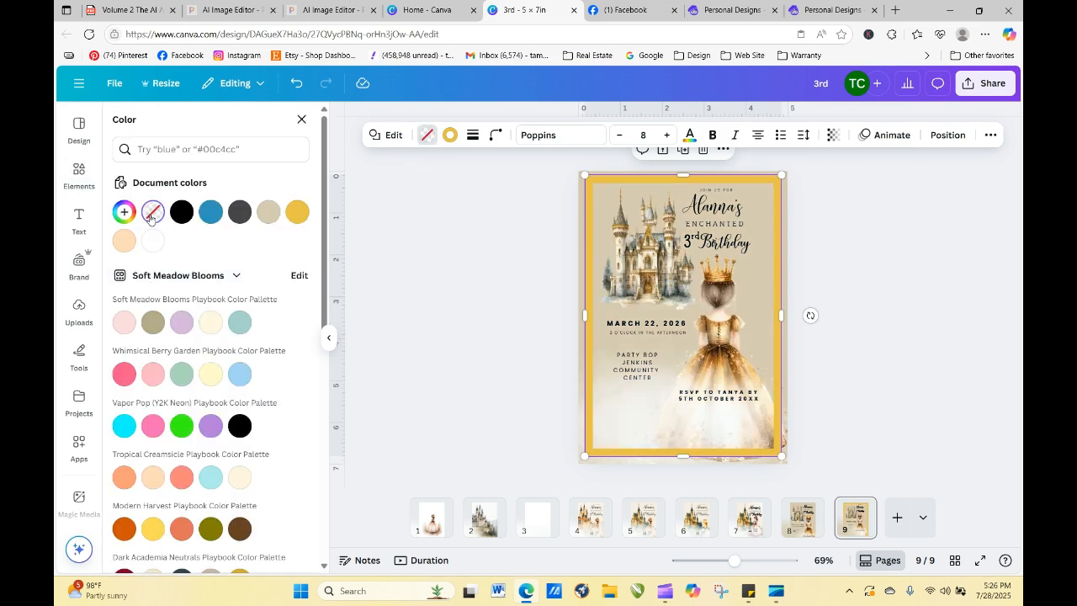
left_click(831, 254)
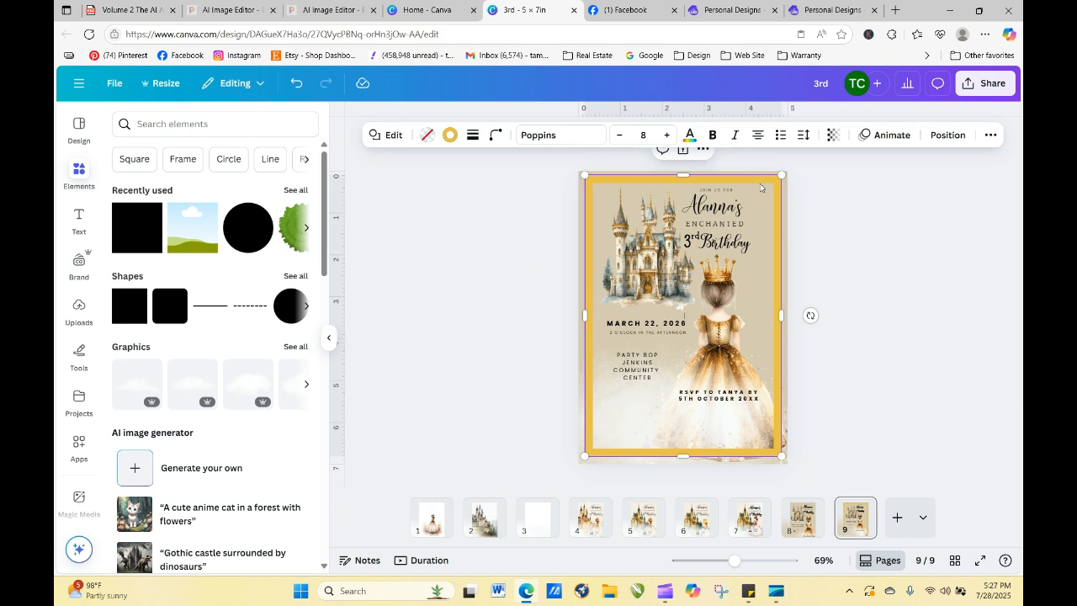
left_click(883, 251)
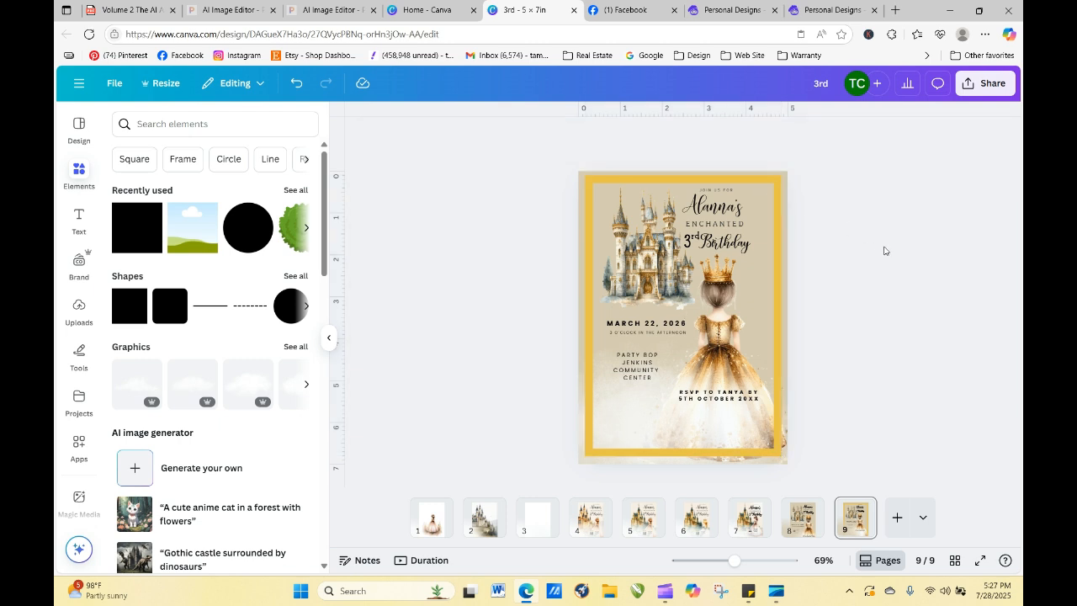
- Reduce the frame's stroke weight on page 9 to a thin line
left_click(783, 210)
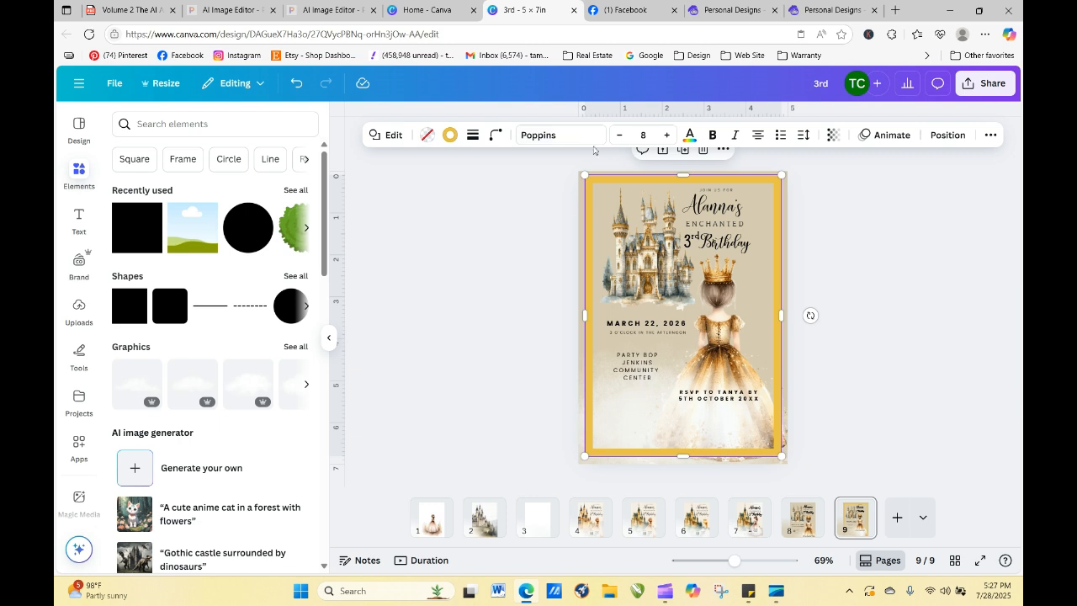
left_click(450, 135)
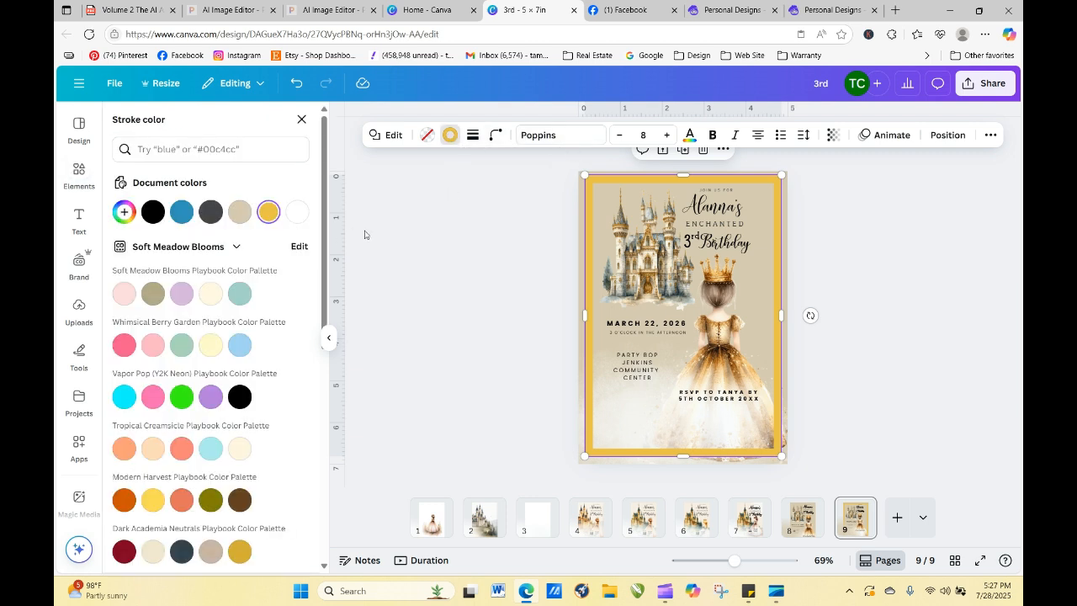
left_click(473, 135)
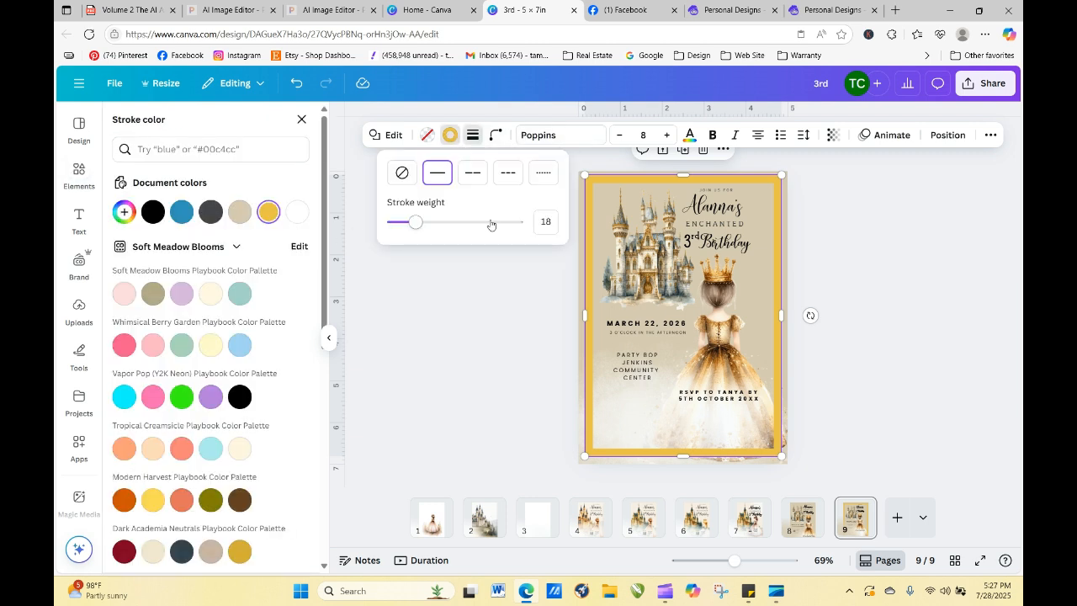
left_click_drag(426, 229, 395, 229)
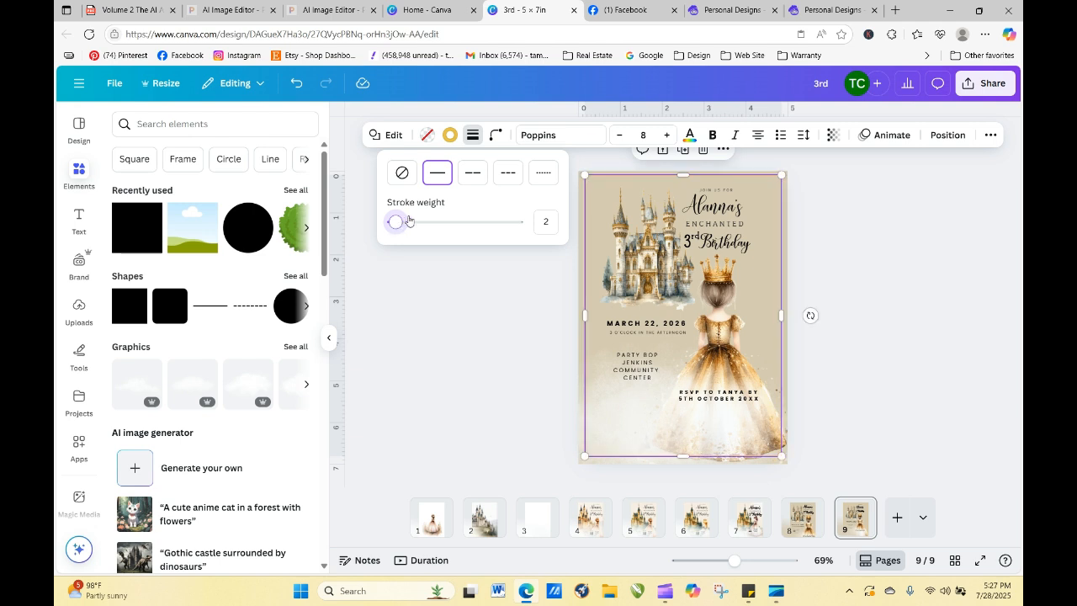
left_click(400, 223)
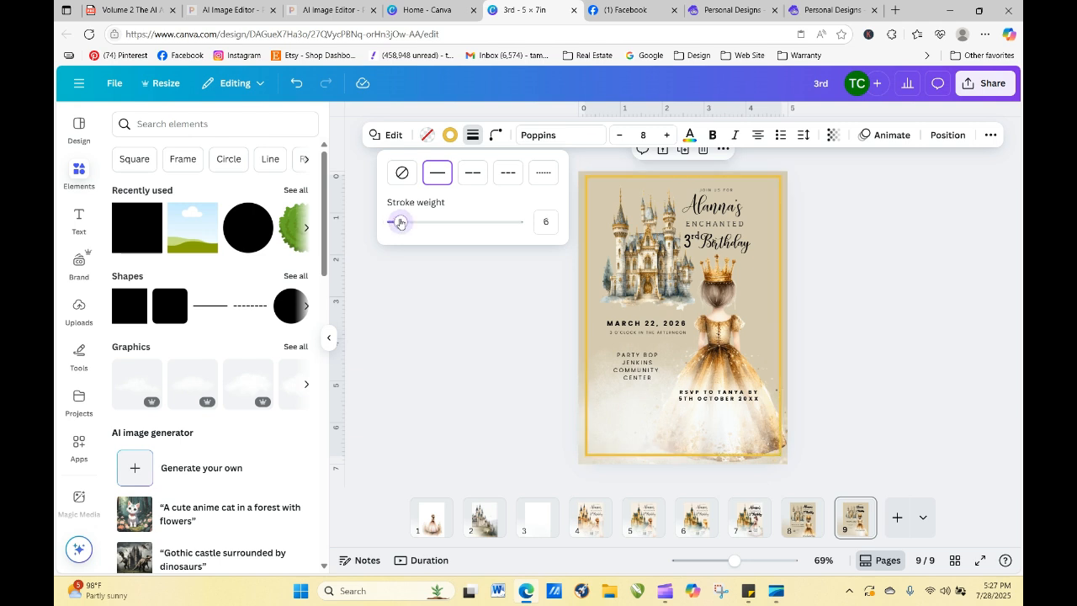
left_click_drag(399, 223, 396, 226)
- Recolor the thin frame's border black using the document colors
left_click(450, 132)
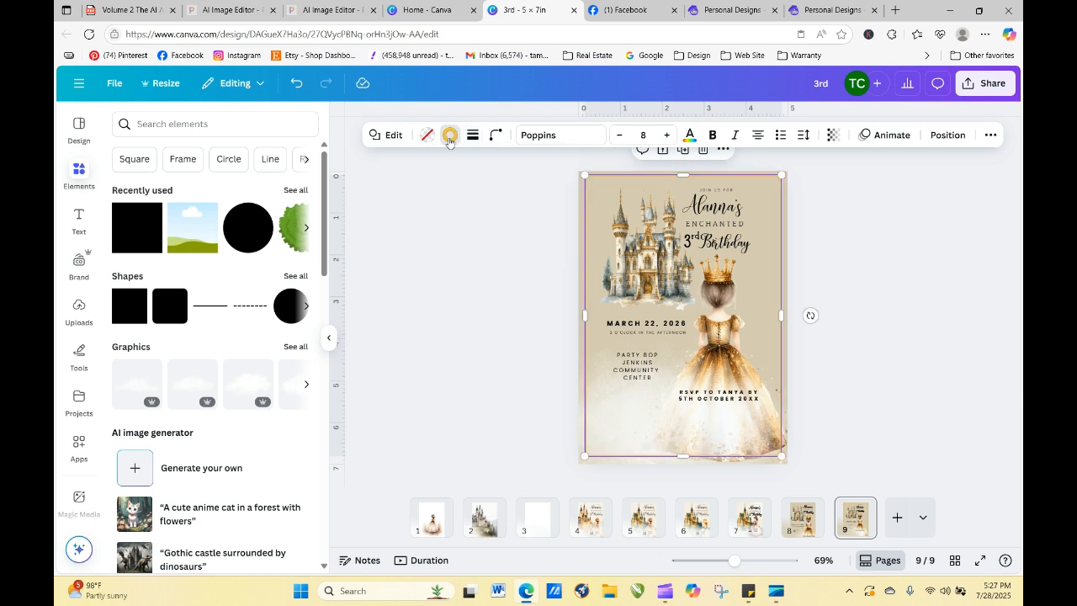
left_click(154, 214)
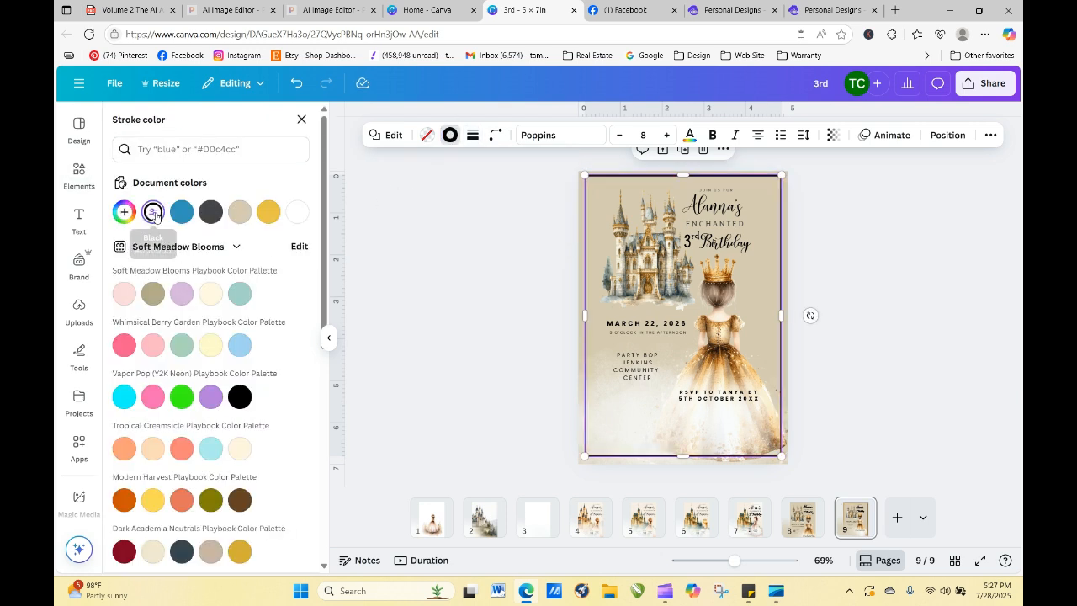
key("Escape")
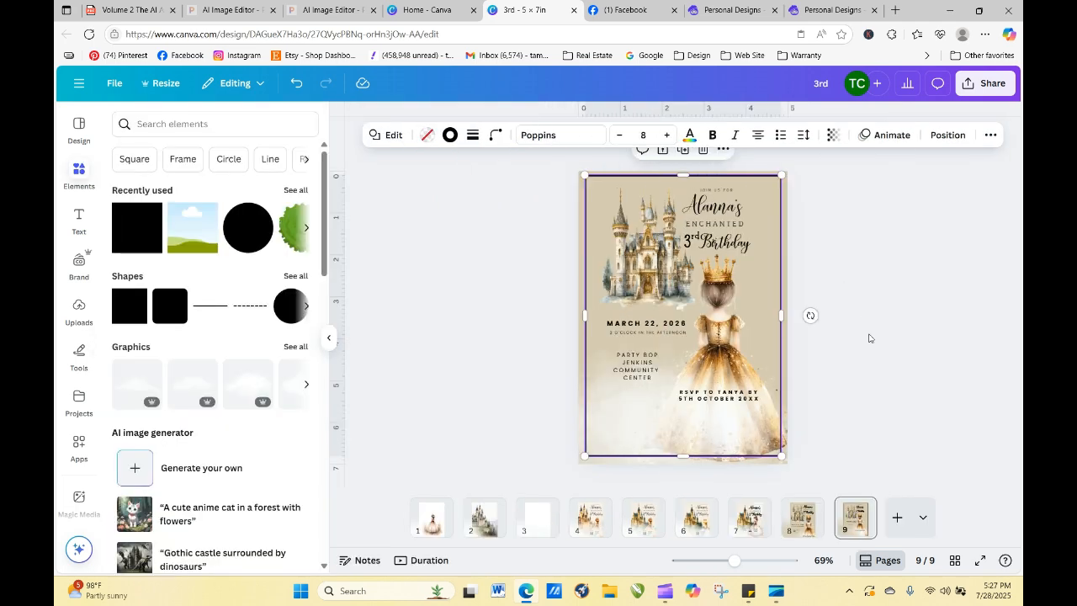
left_click(873, 367)
- Send the black frame backward behind the princess and the other artwork on page 9
left_click(721, 467)
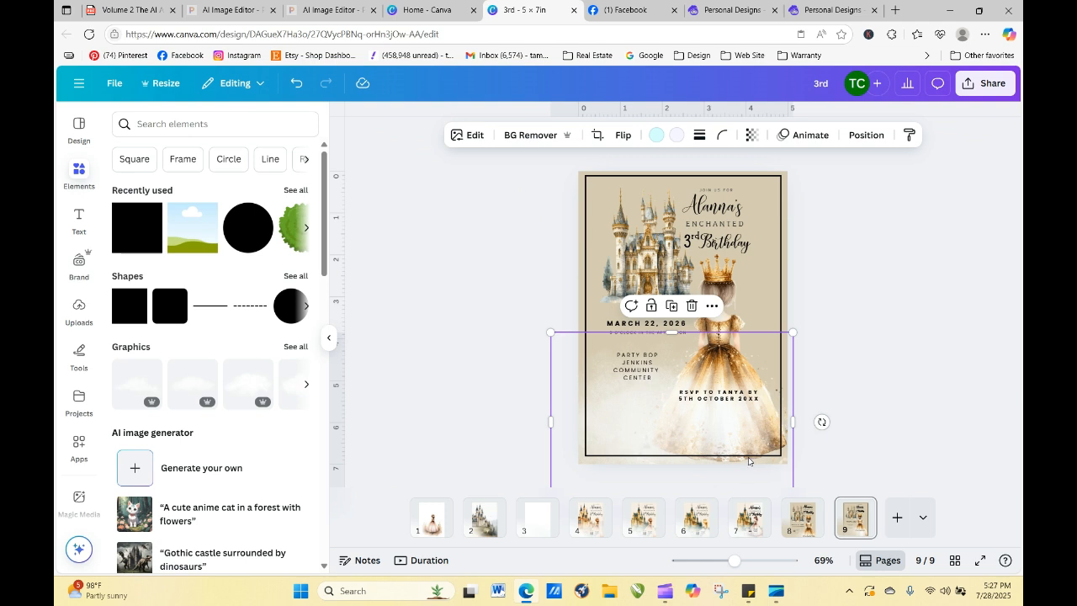
left_click(733, 318)
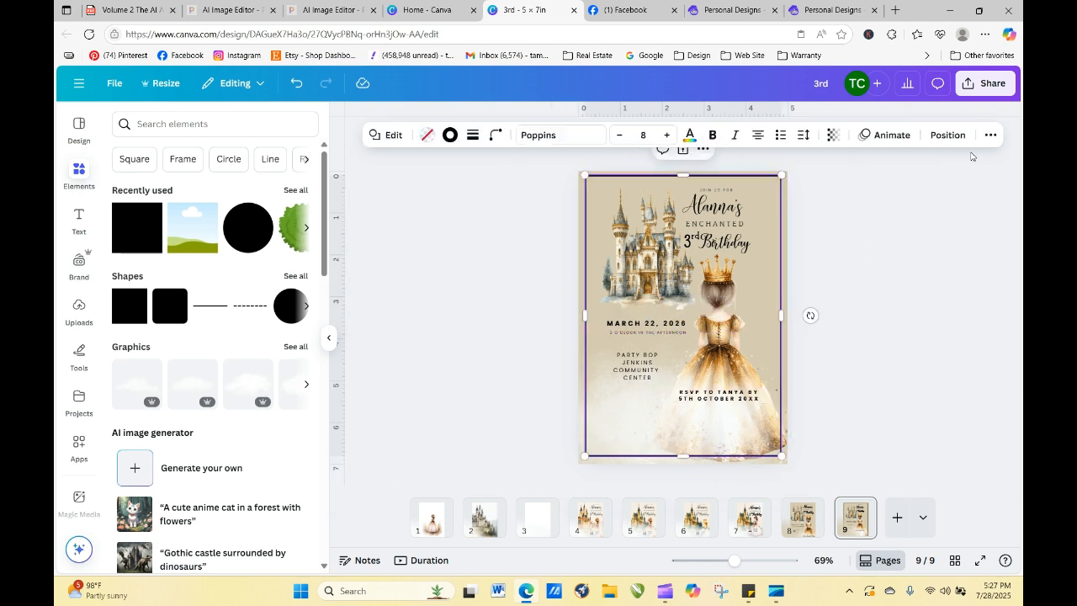
left_click(948, 135)
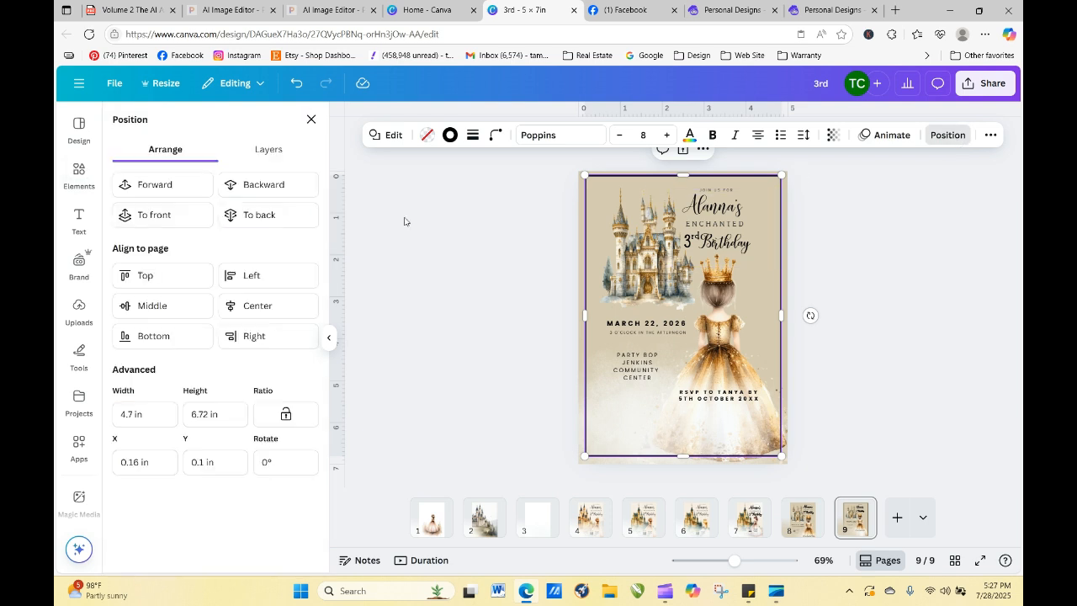
left_click(282, 186)
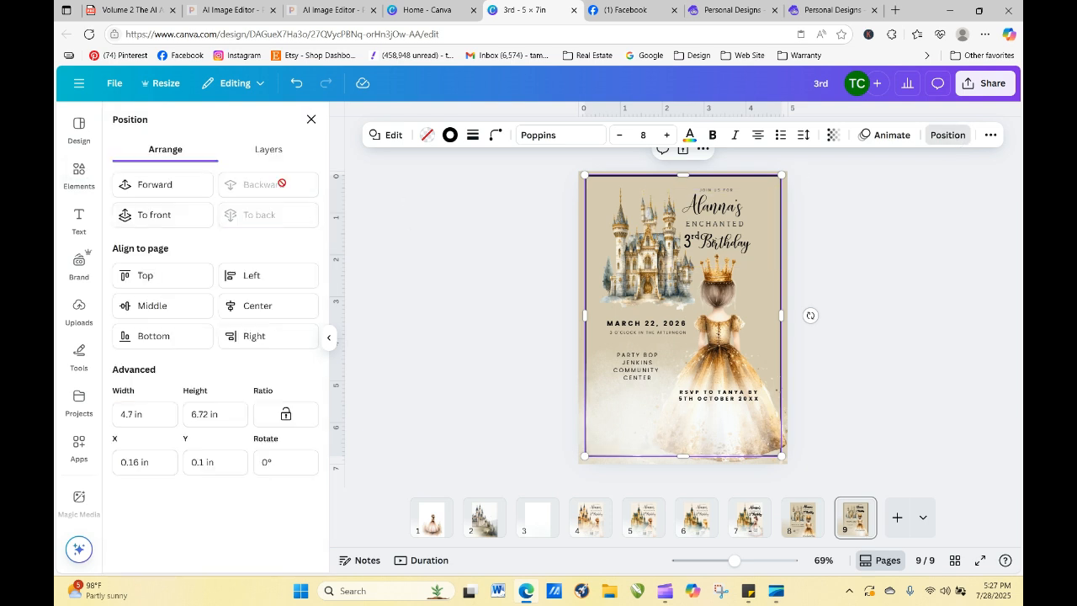
- Nudge the princess image up until the bottom edge of its picture box lies within the page
left_click(726, 451)
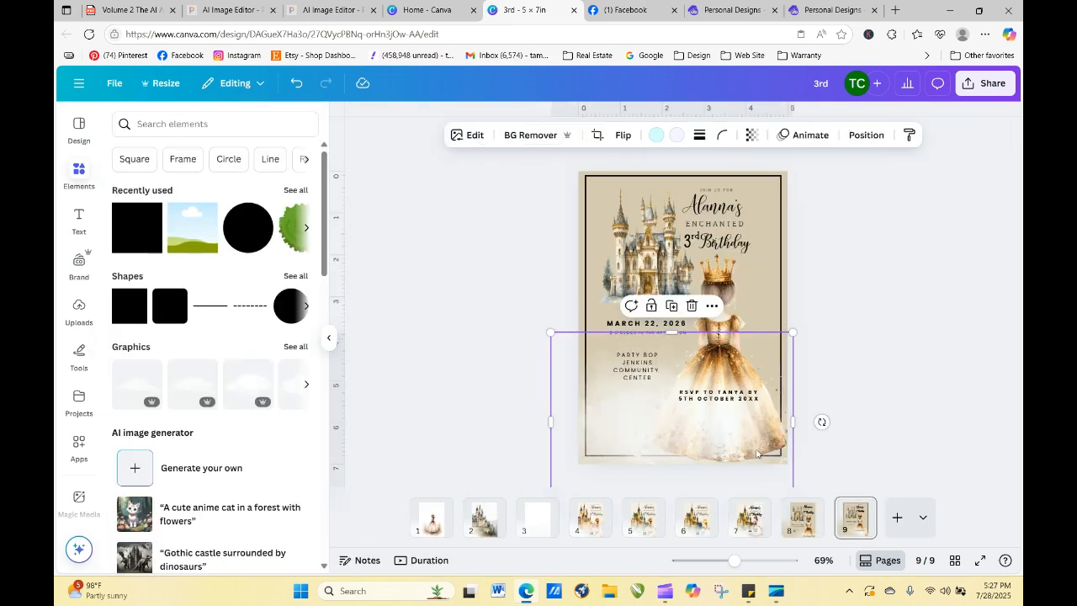
left_click(724, 297)
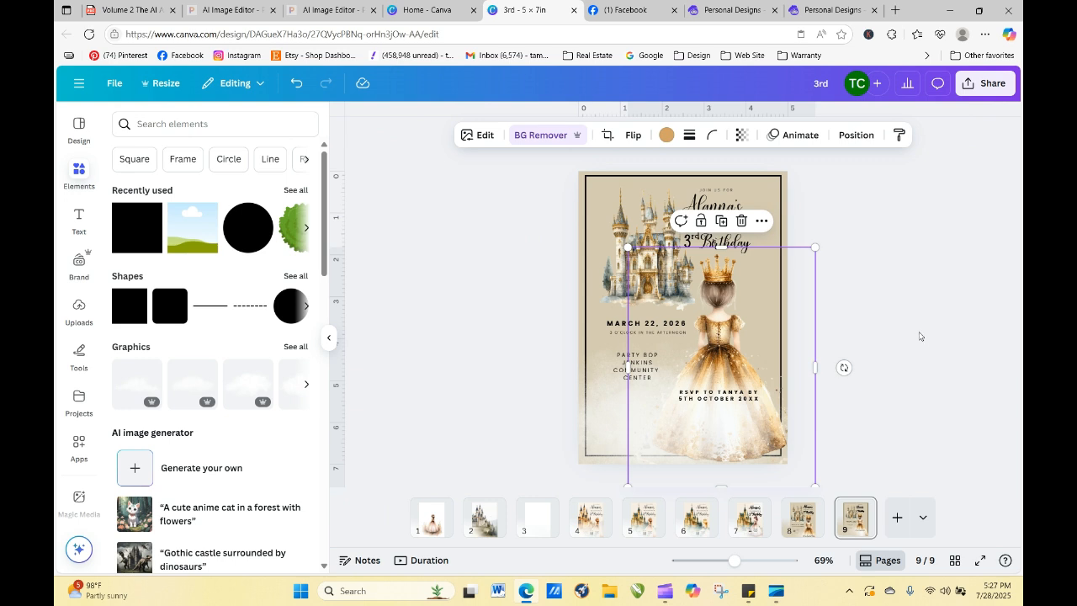
key("Down")
key("Down")
key("Down")
key("Up")
key("Up")
key("Up")
key("Up")
key("Up")
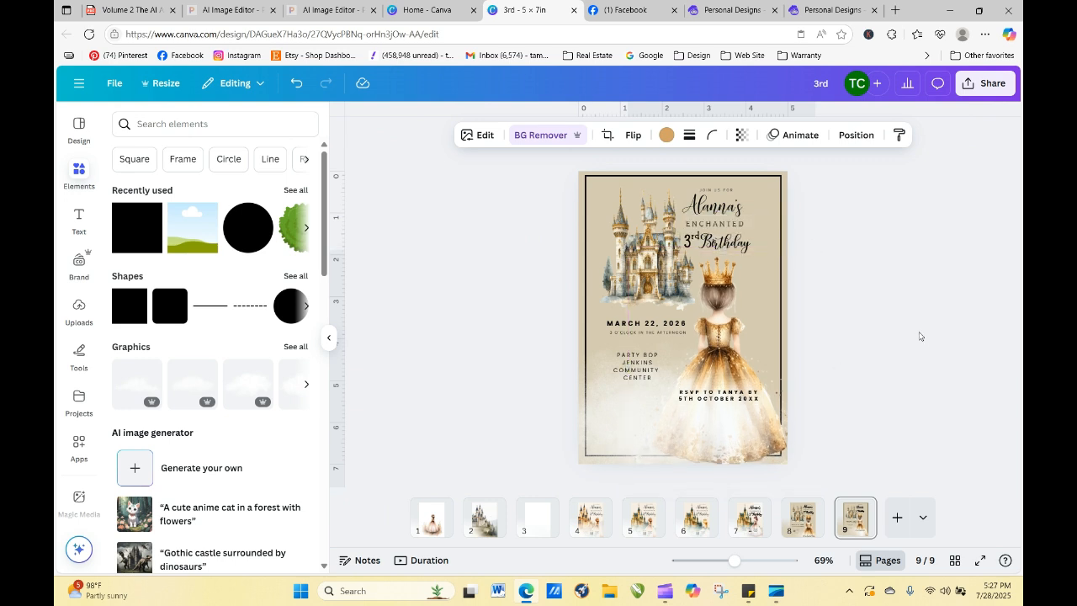
key("Up")
key("Up")
key("Up")
key("Up")
key("Up")
key("Up")
key("Up")
key("Up")
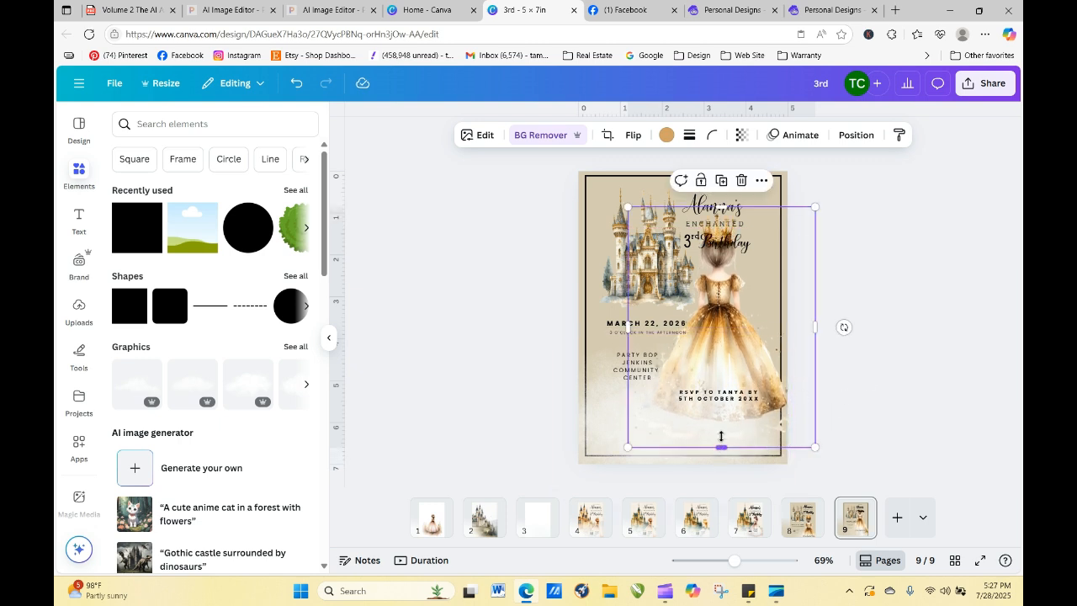
- Crop the bottom off the princess image and move it down to rest on the frame's lower line
left_click_drag(721, 436, 722, 388)
left_click(962, 363)
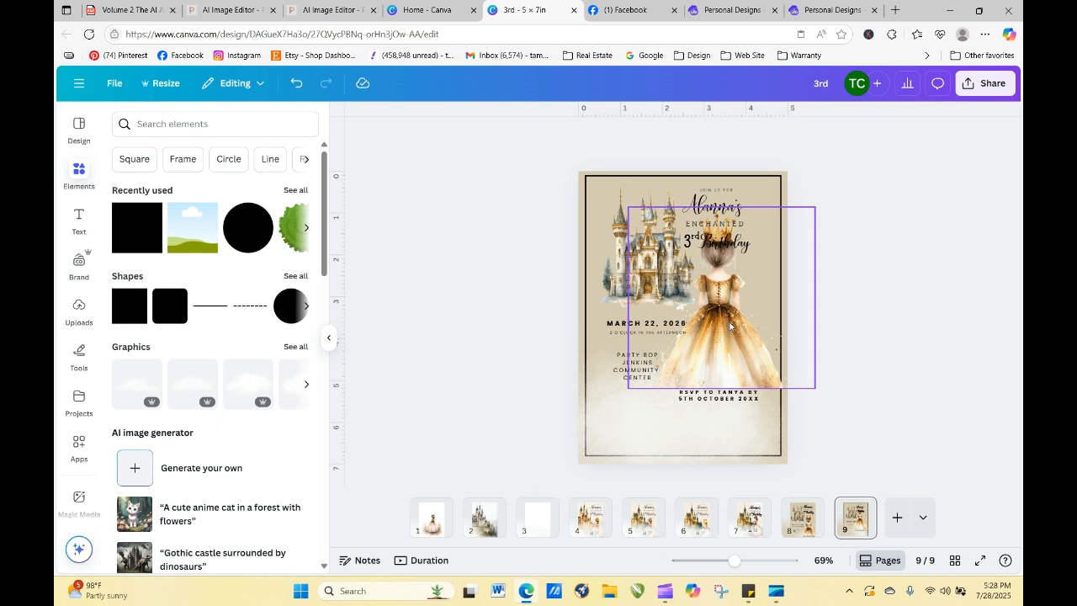
left_click_drag(732, 325, 724, 386)
left_click(931, 308)
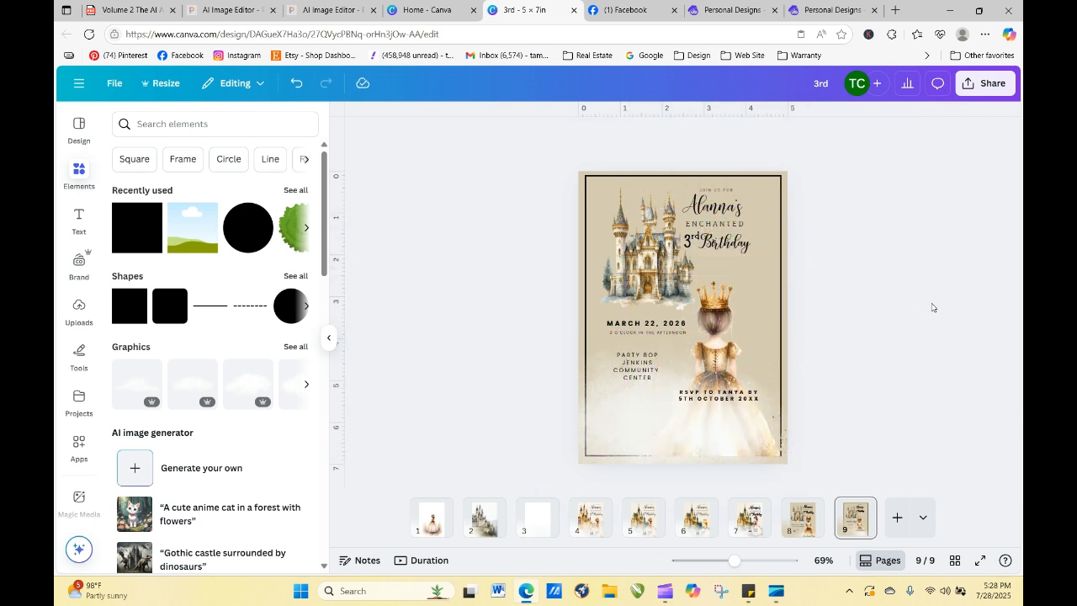
left_click(720, 306)
left_click_drag(720, 306, 720, 313)
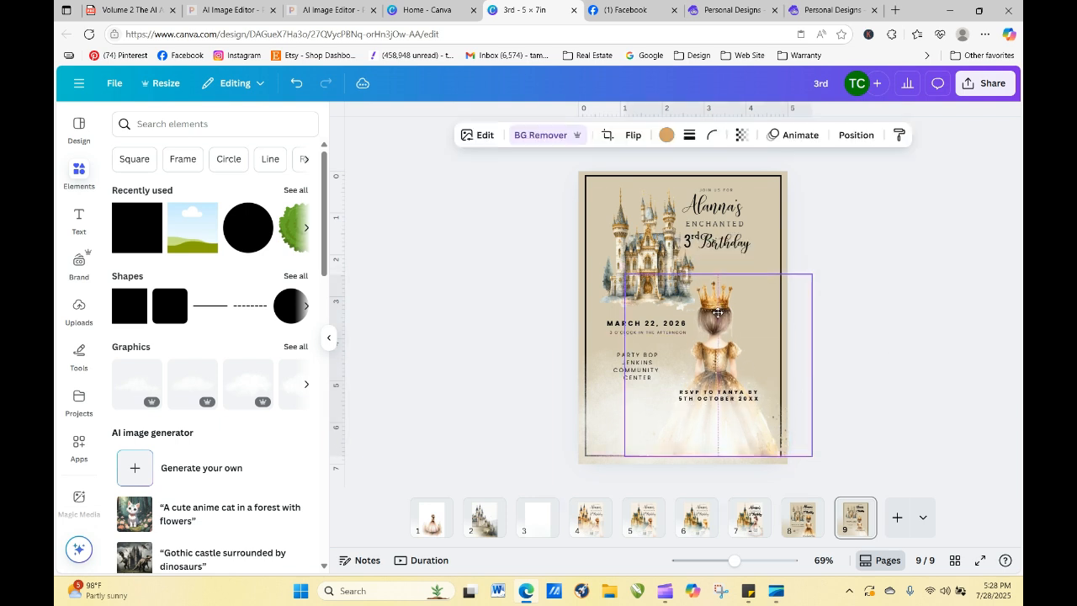
- Send the princess image backward so that it sits behind the black frame
left_click(855, 134)
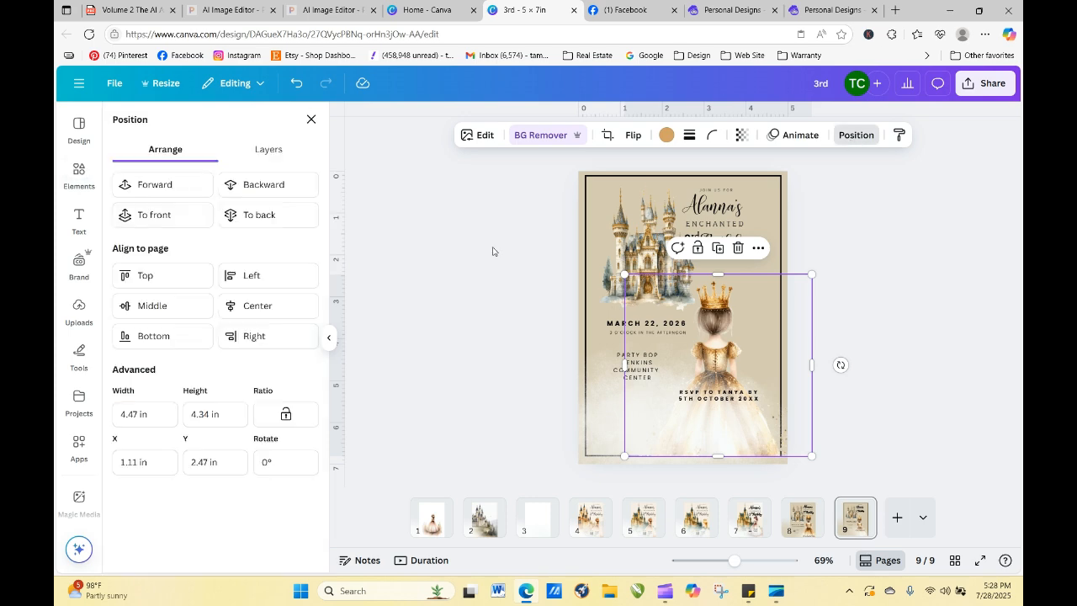
left_click(277, 182)
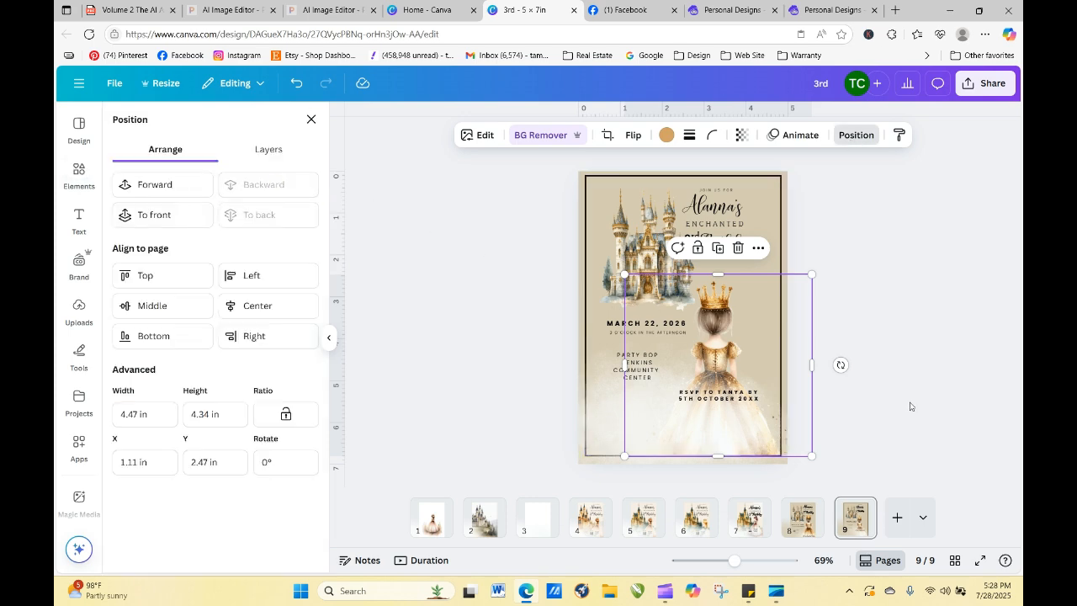
left_click(855, 370)
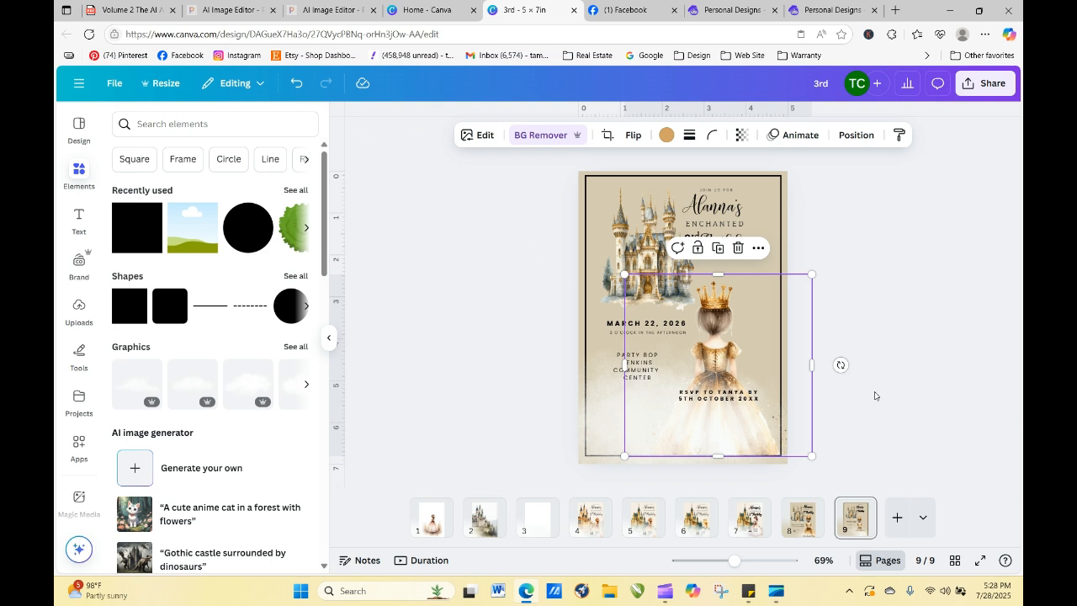
- Move the RSVP text lower on the princess's skirt, just above the frame's bottom line
left_click(724, 401)
left_click_drag(723, 402, 723, 425)
left_click(894, 436)
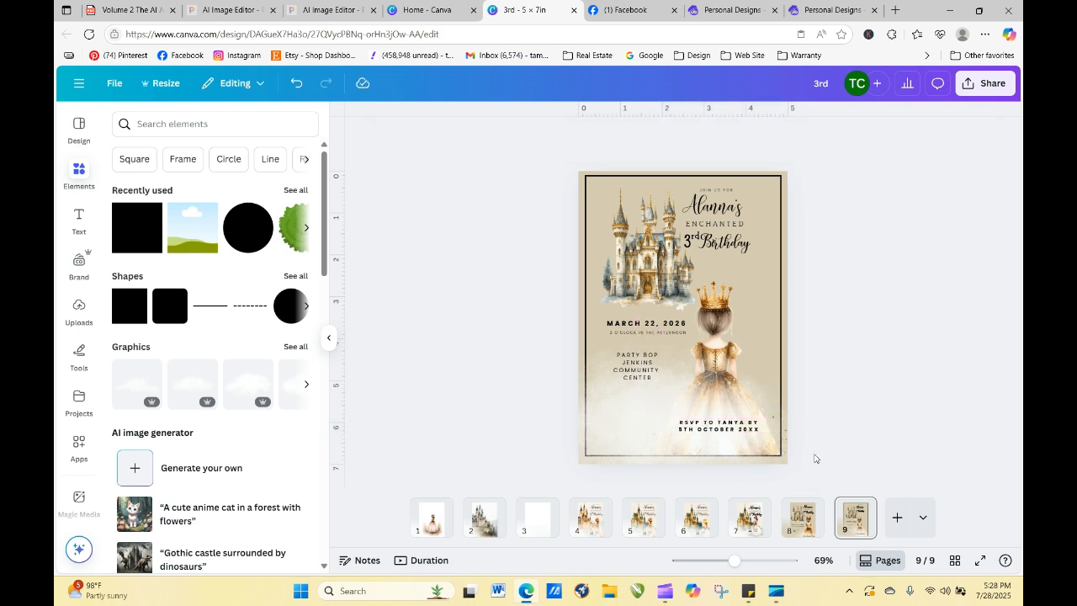
- Send the pale mist image along the page's lower half backward behind the princess and the frame
left_click(629, 423)
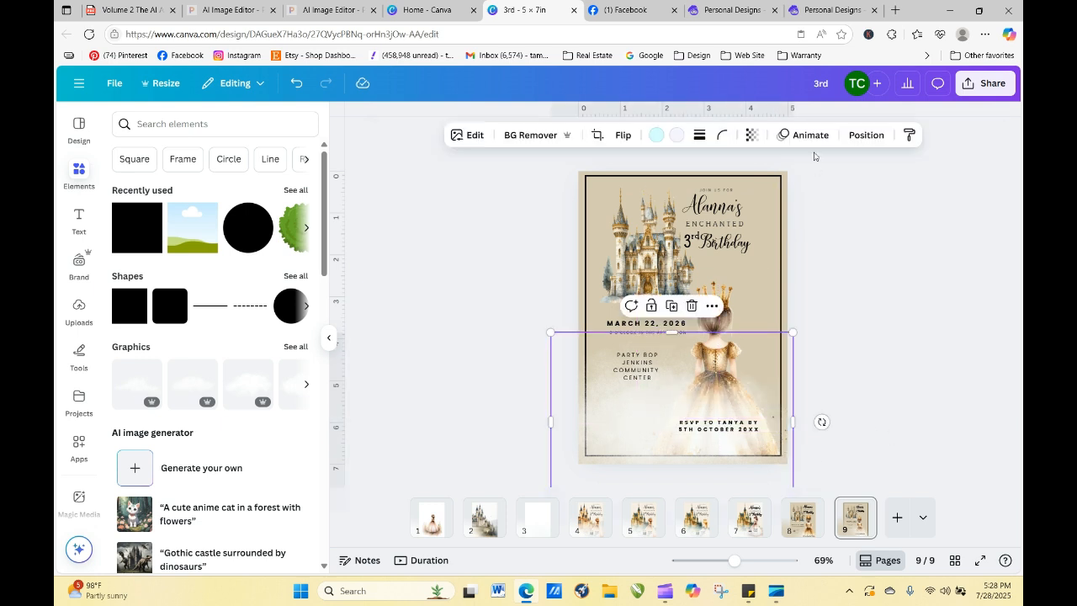
left_click(865, 135)
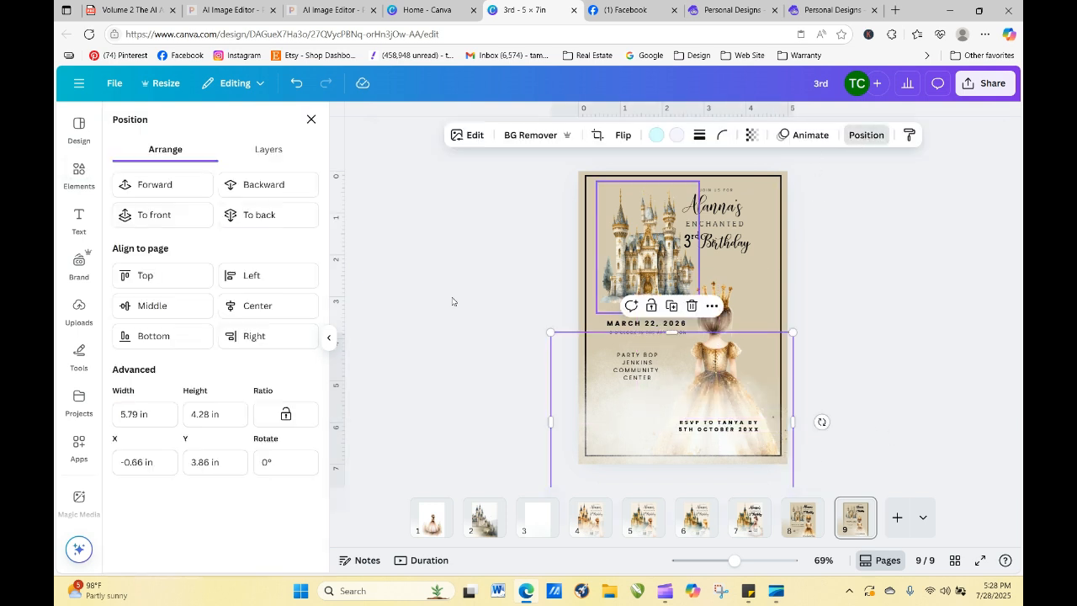
left_click(283, 186)
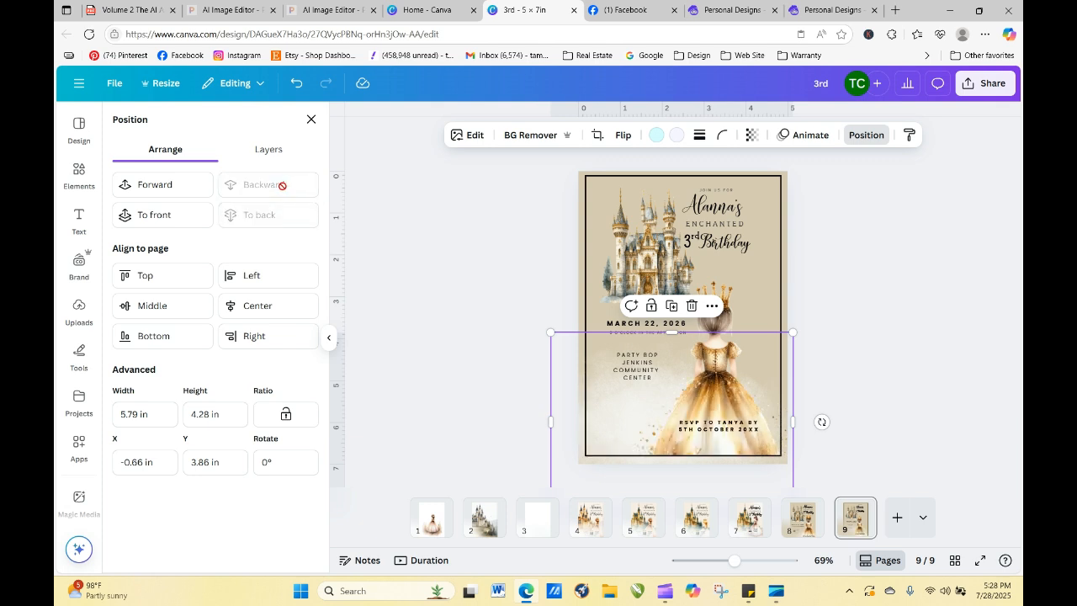
- Bring the pale mist image forward one layer so that it veils the princess's skirt
left_click(854, 257)
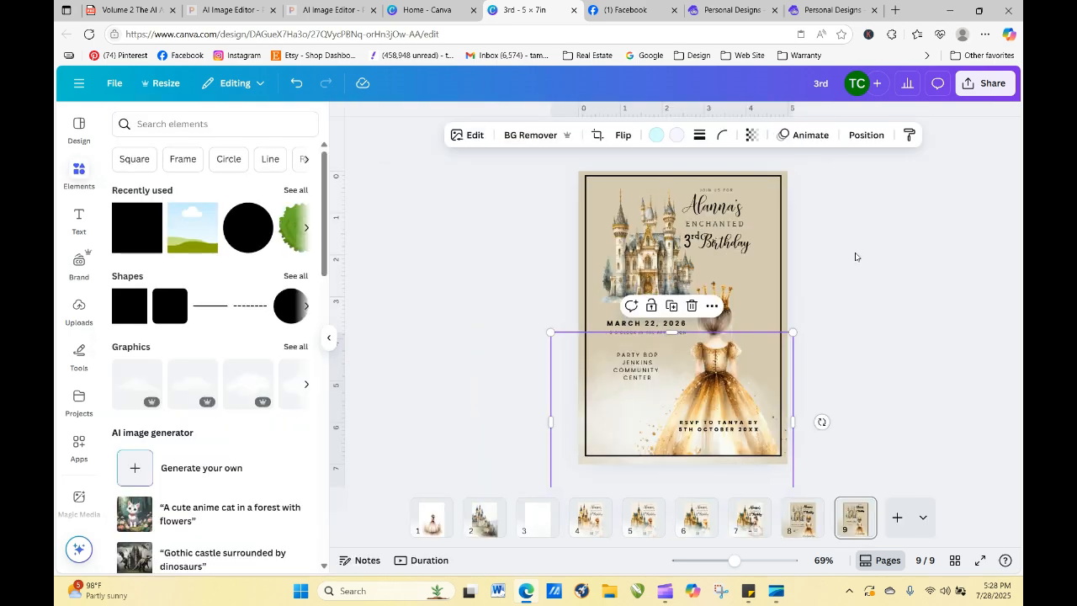
left_click(854, 257)
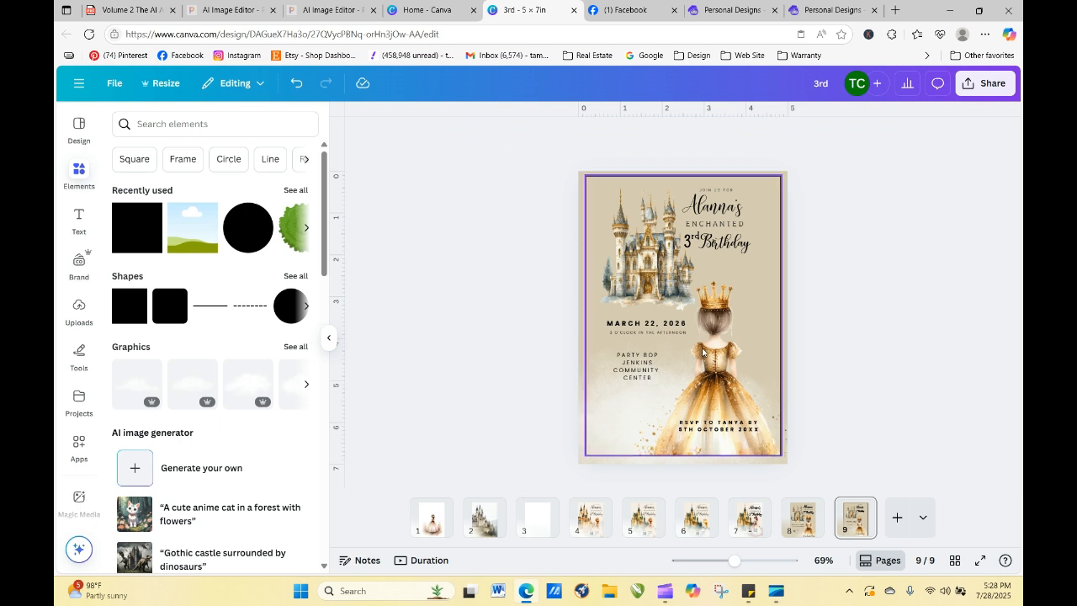
left_click(578, 420)
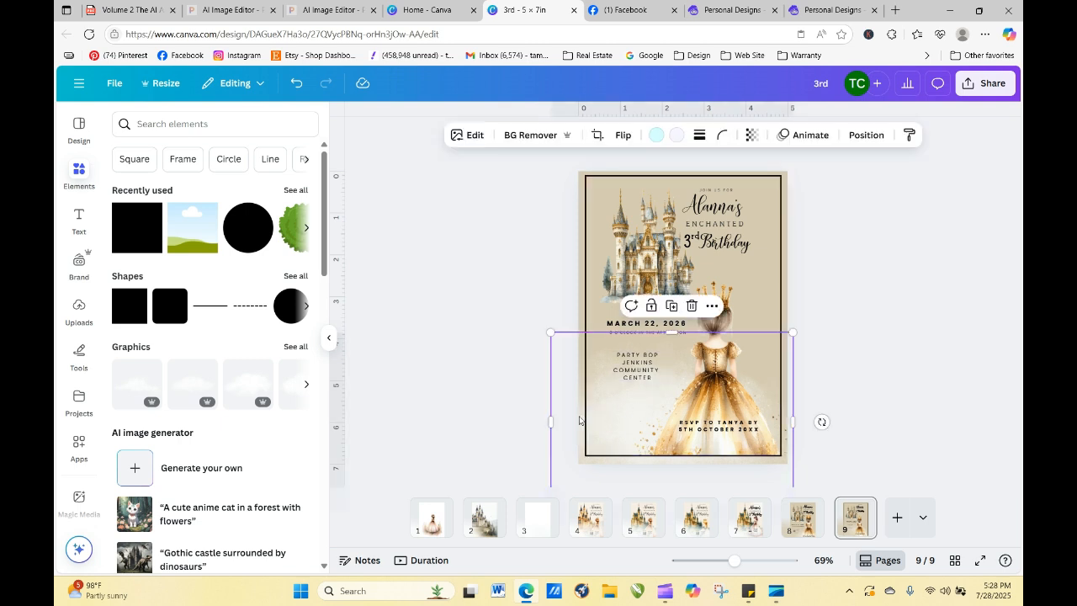
left_click(866, 136)
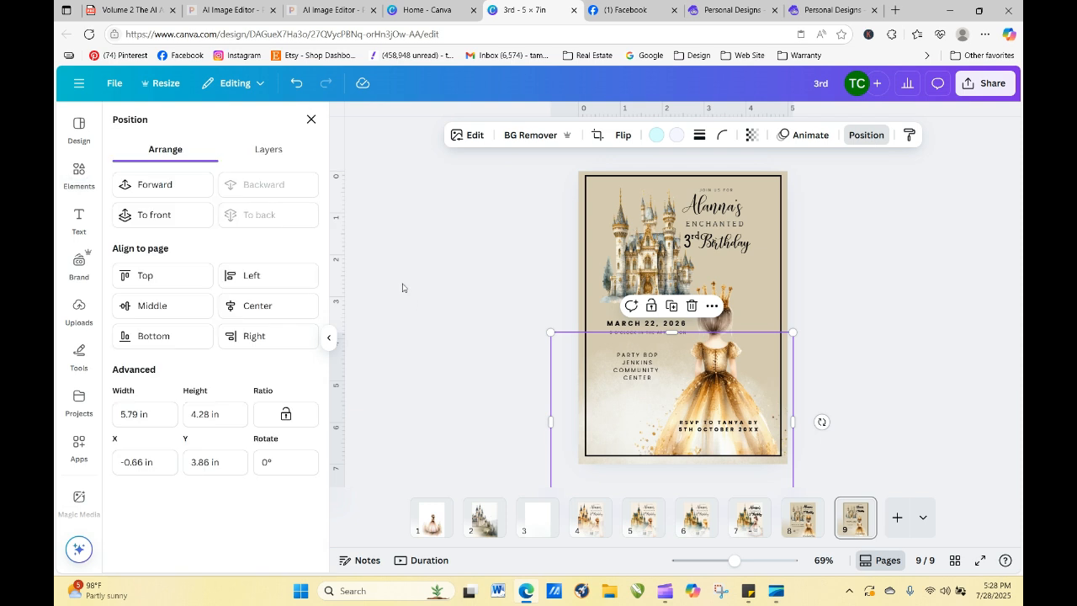
left_click(165, 186)
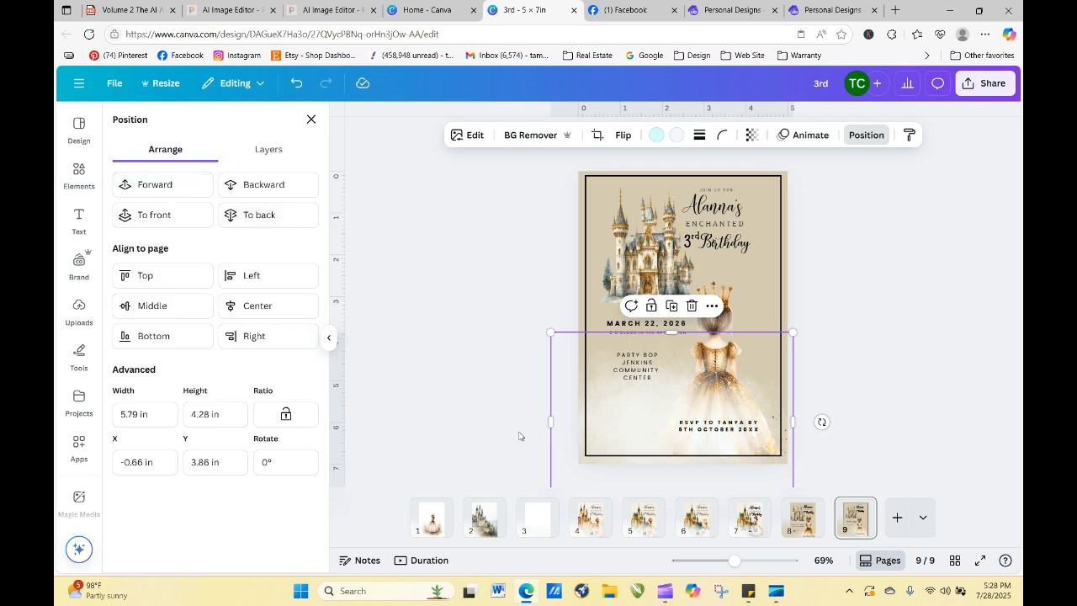
- Crop the mist image's two sides and bottom so that it ends at the black frame's lines
left_click_drag(551, 423, 585, 423)
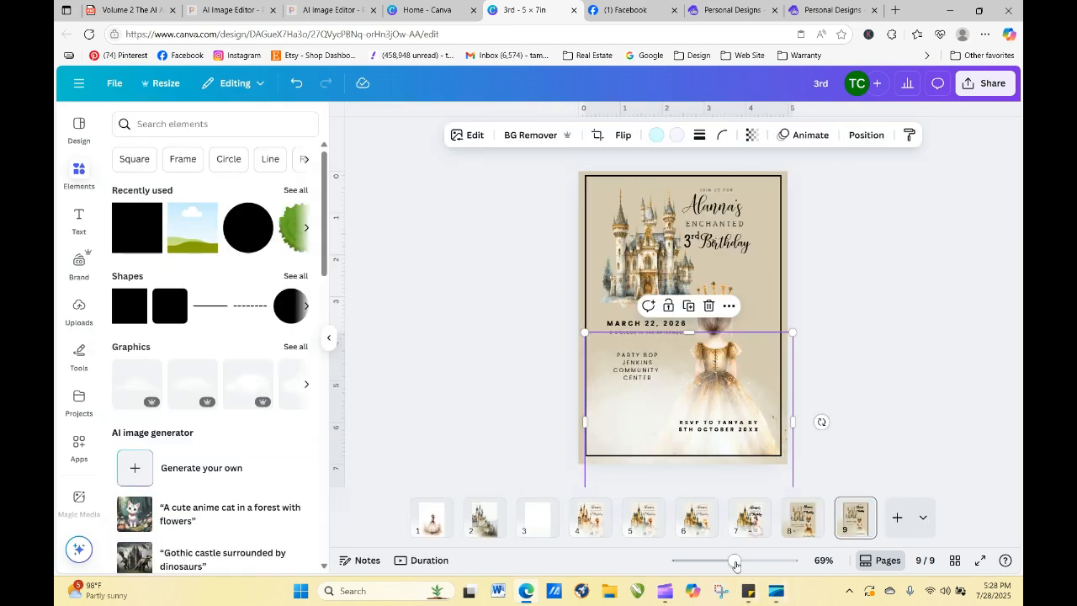
left_click_drag(734, 560, 716, 564)
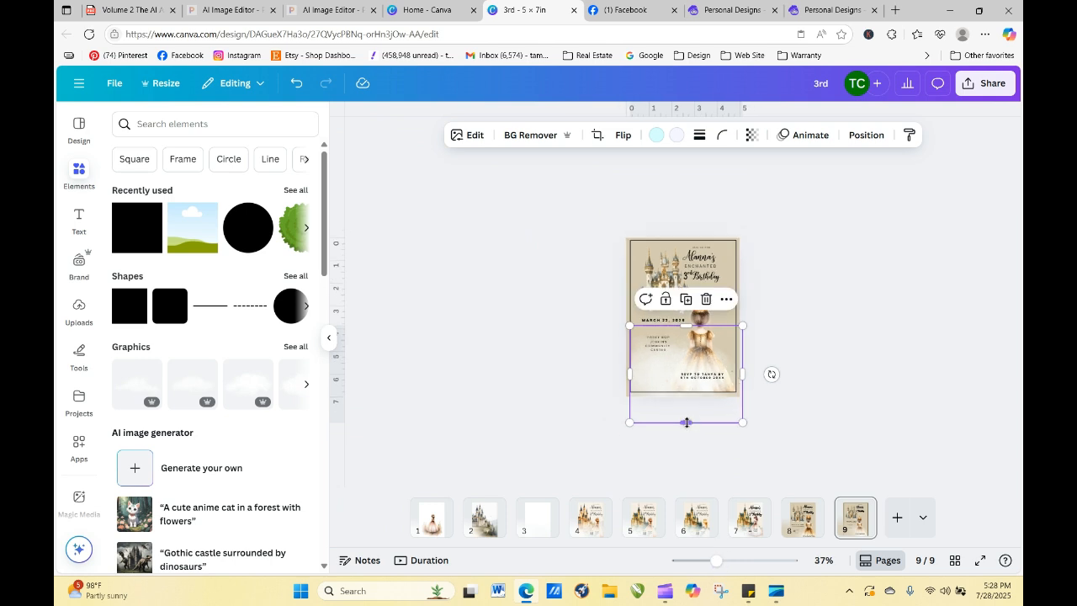
left_click_drag(686, 418, 686, 390)
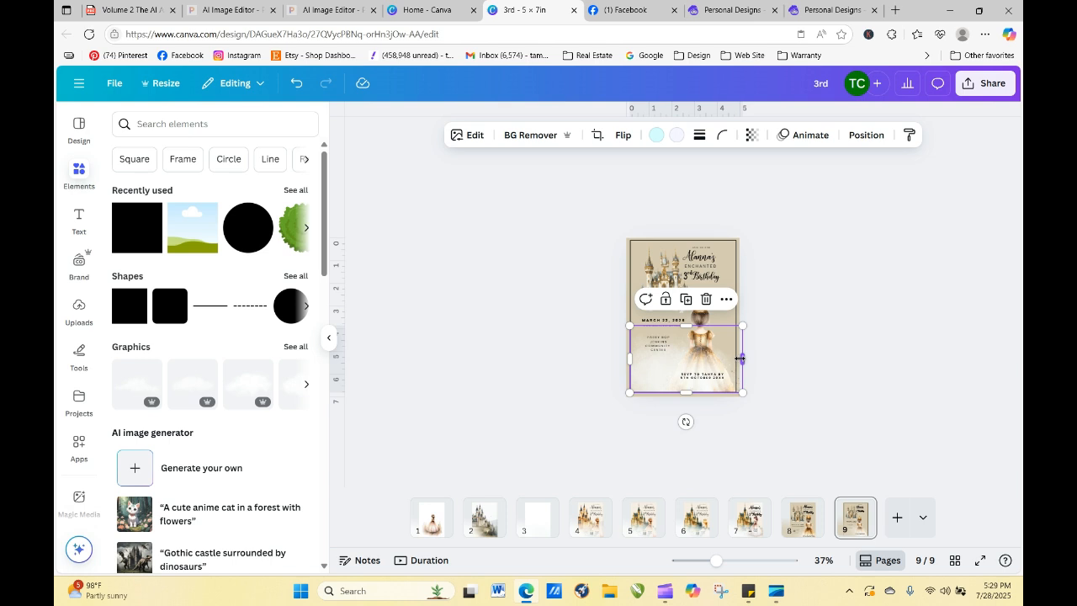
left_click_drag(739, 357, 732, 362)
left_click(788, 382)
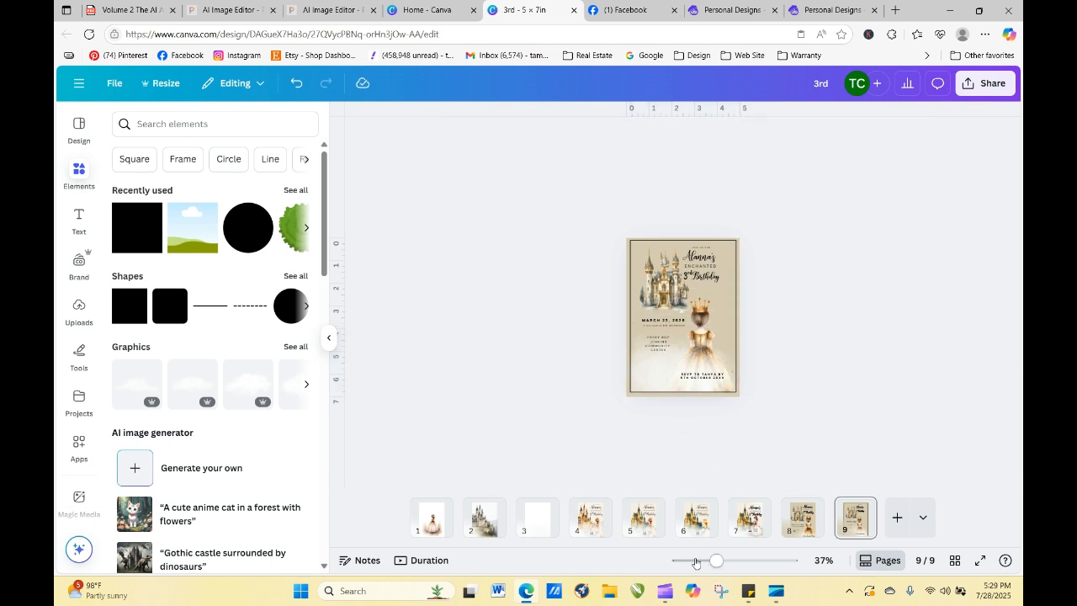
left_click_drag(715, 561, 736, 565)
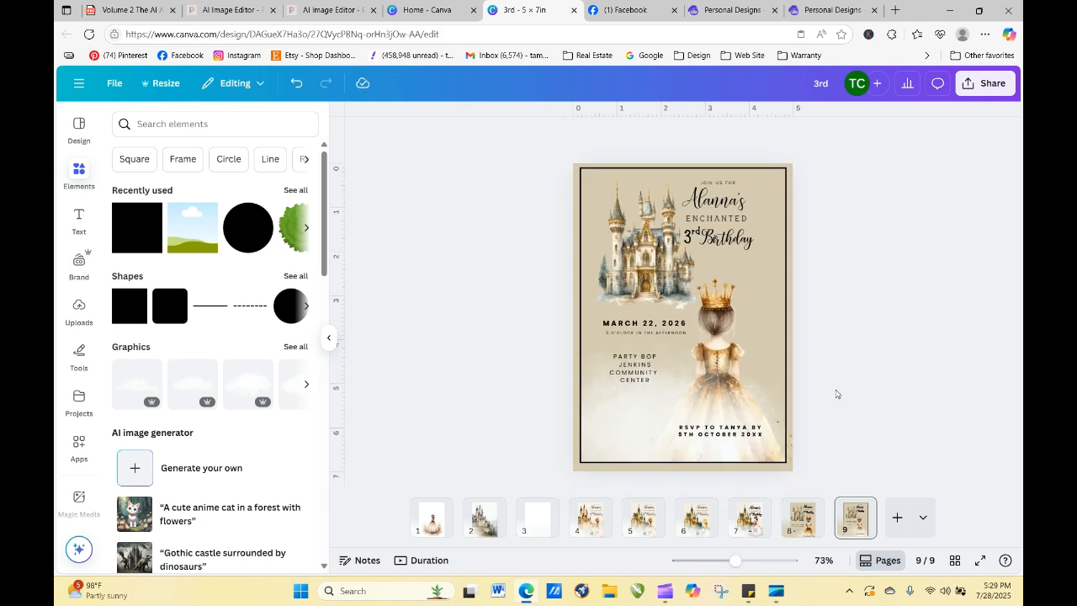
- Crop the right side of the princess image back to the frame's right line
left_click(798, 439)
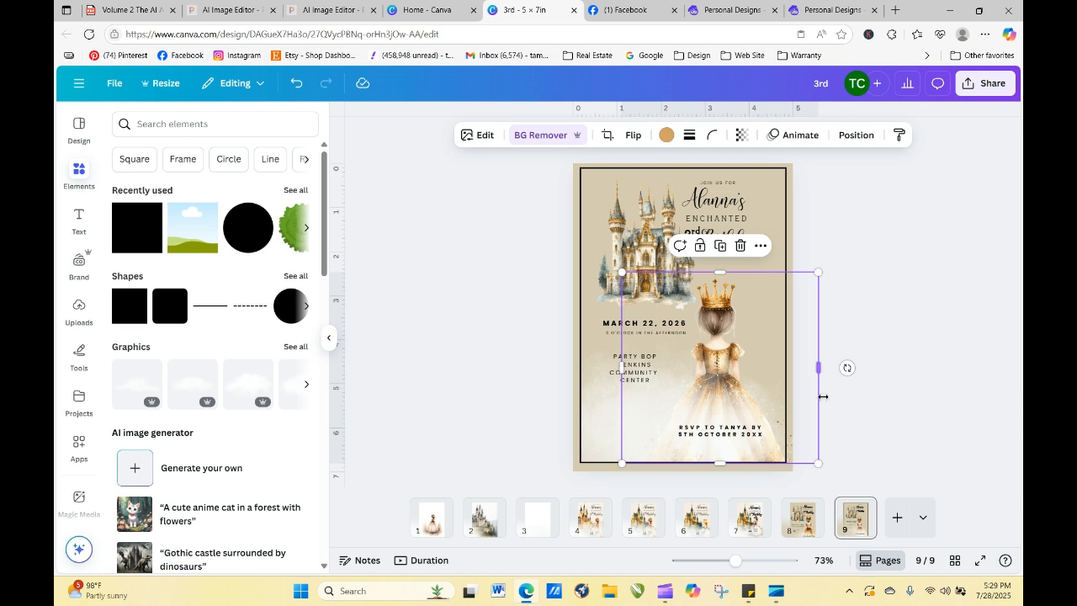
left_click_drag(817, 368, 783, 372)
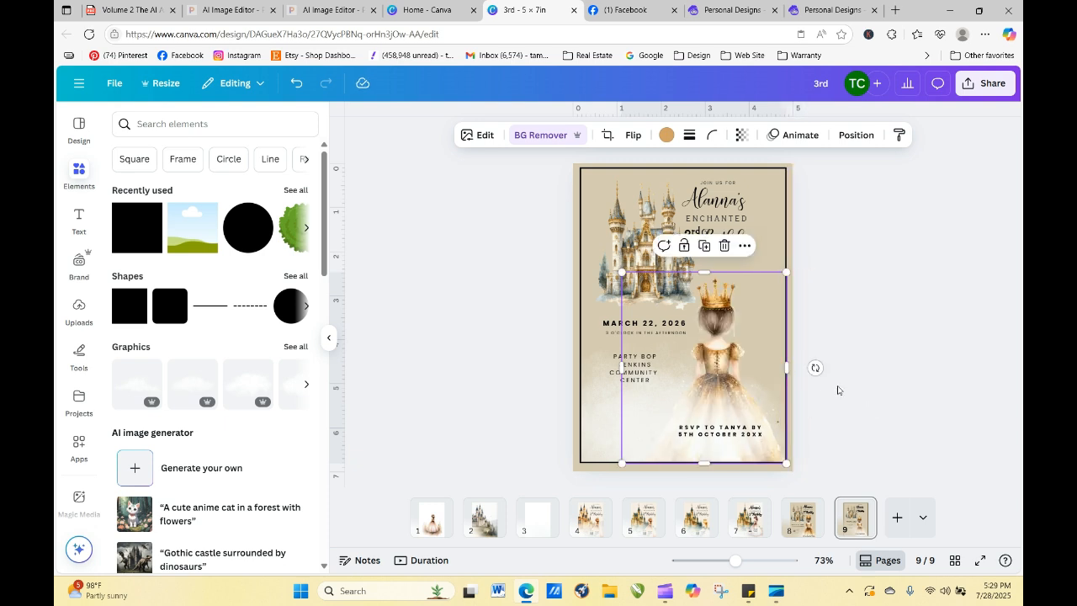
left_click(863, 415)
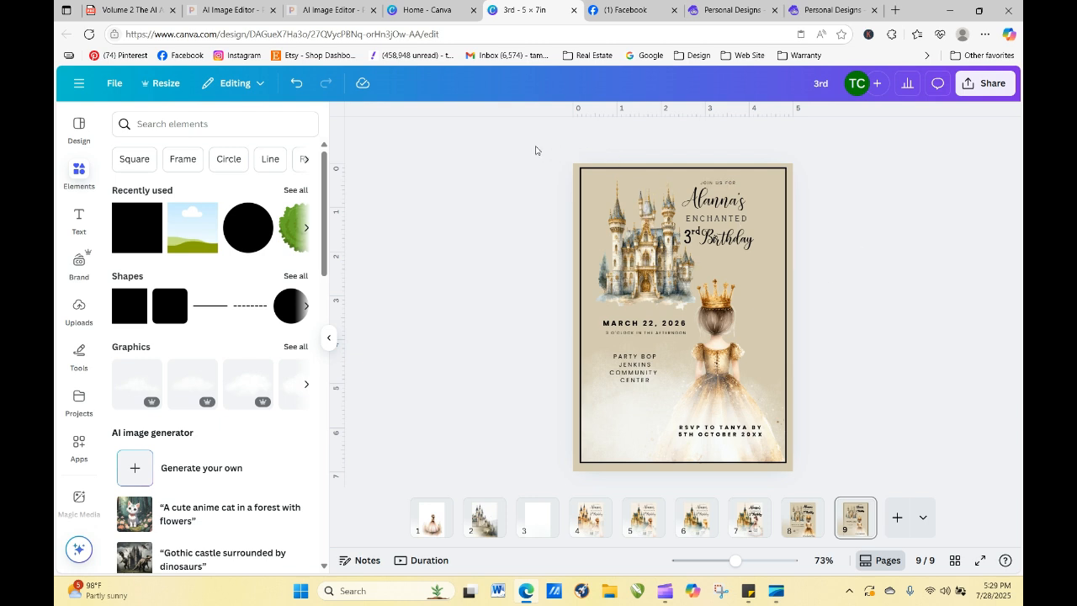
- Move all of page 9's elements, including the frame, down slightly together to even out the outer margins
left_click_drag(535, 151, 859, 477)
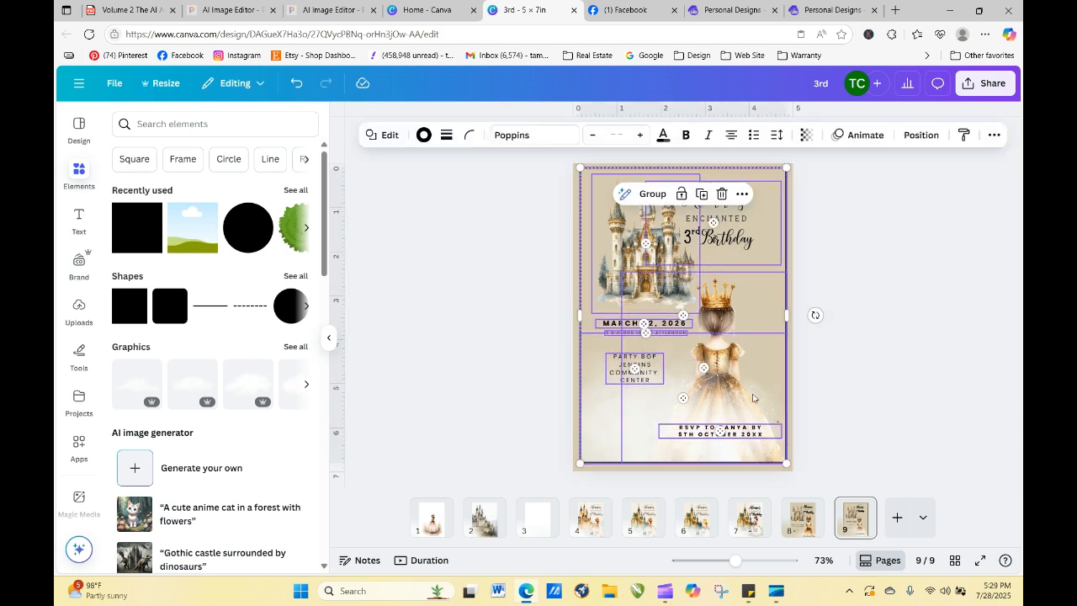
left_click_drag(753, 398, 750, 397)
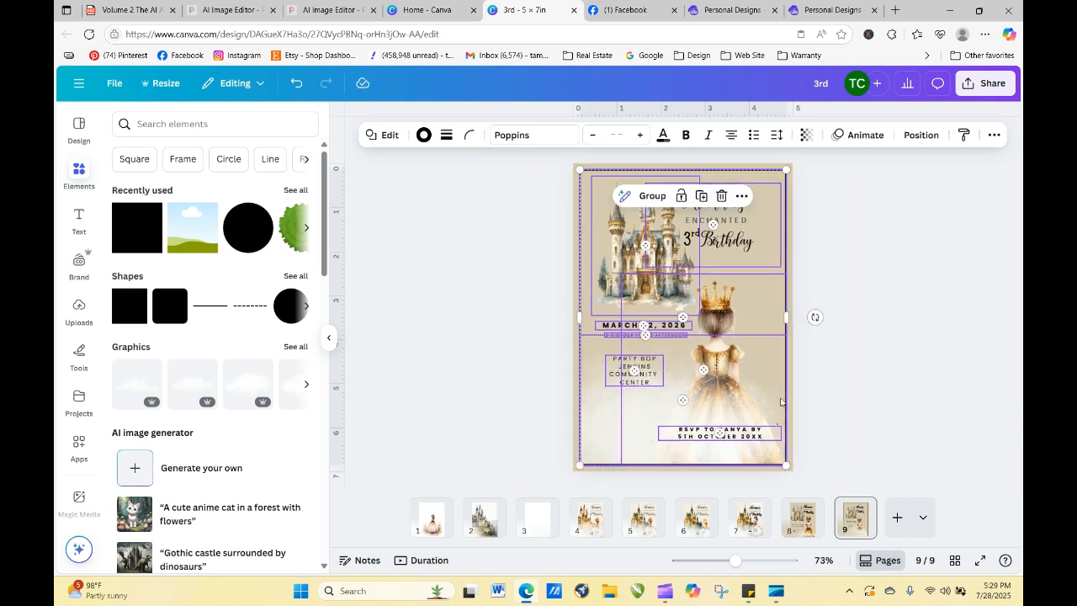
left_click(892, 413)
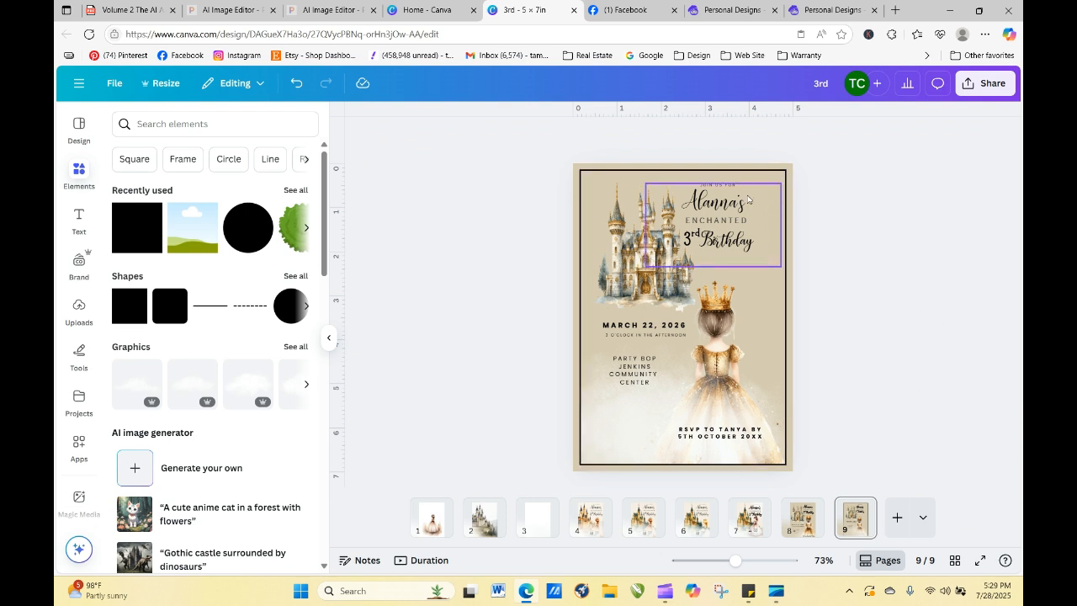
- Enlarge the birthday headline text group and move it right, into the space between the castle and the frame
left_click_drag(733, 205, 737, 204)
left_click(862, 271)
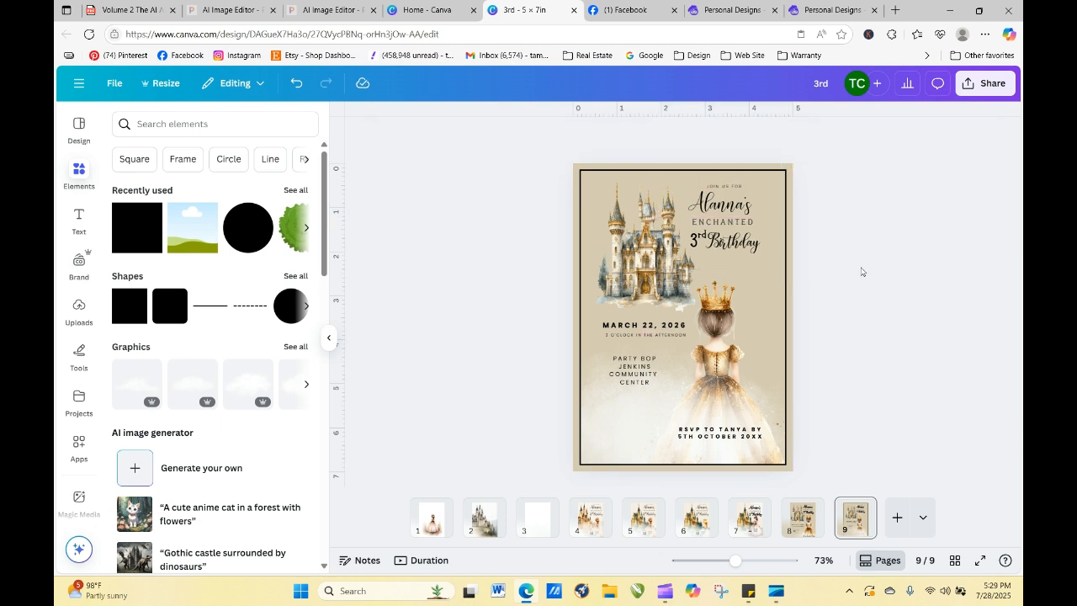
left_click(728, 214)
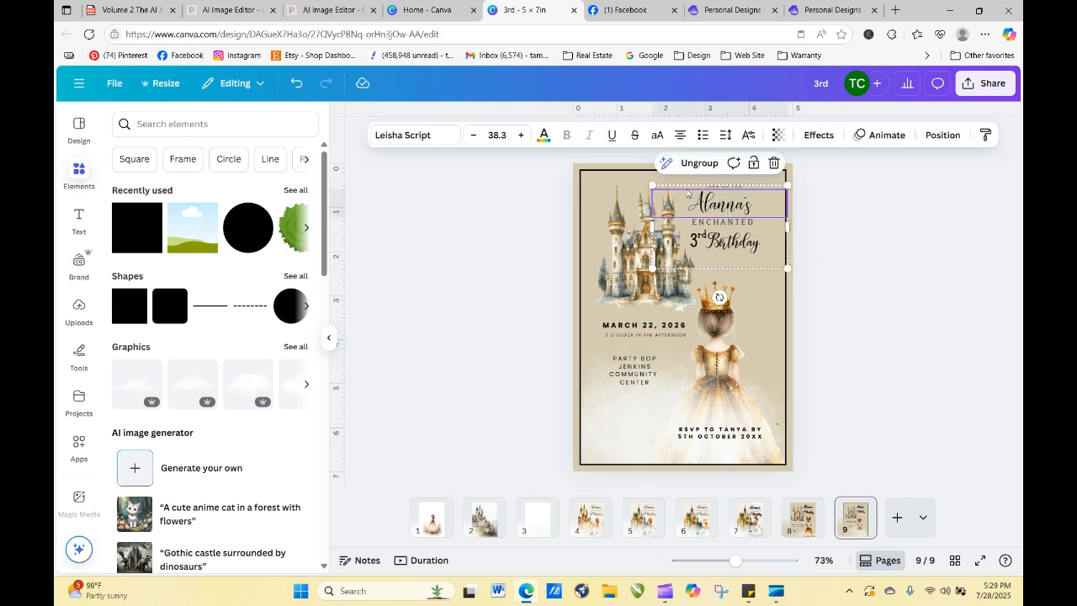
left_click_drag(652, 184, 627, 170)
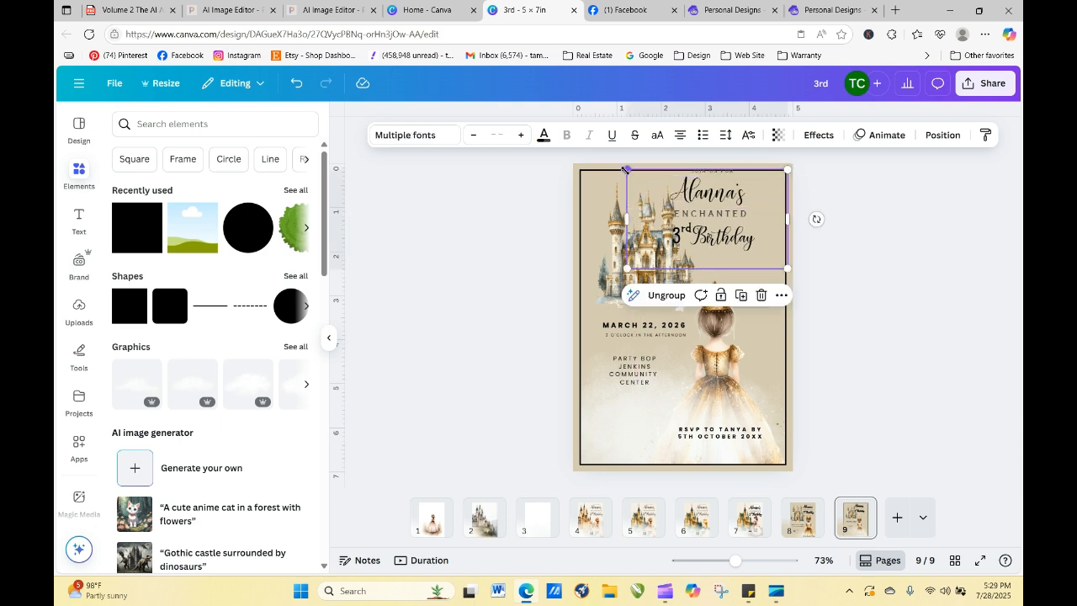
left_click_drag(724, 227, 740, 234)
left_click(873, 323)
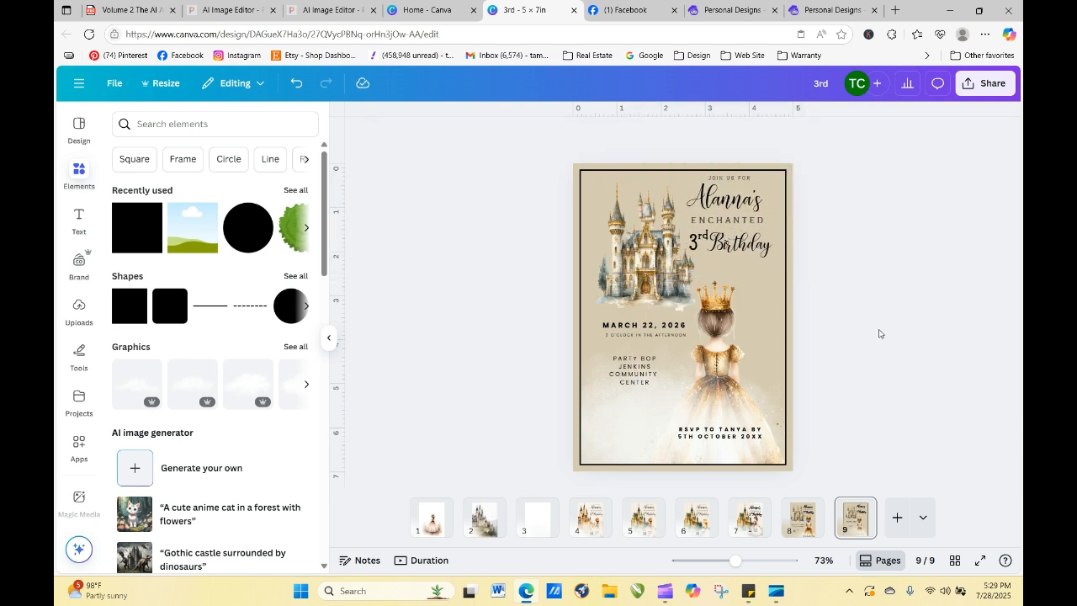
- Enlarge the party venue text to fill more of the space beside the princess
left_click(641, 373)
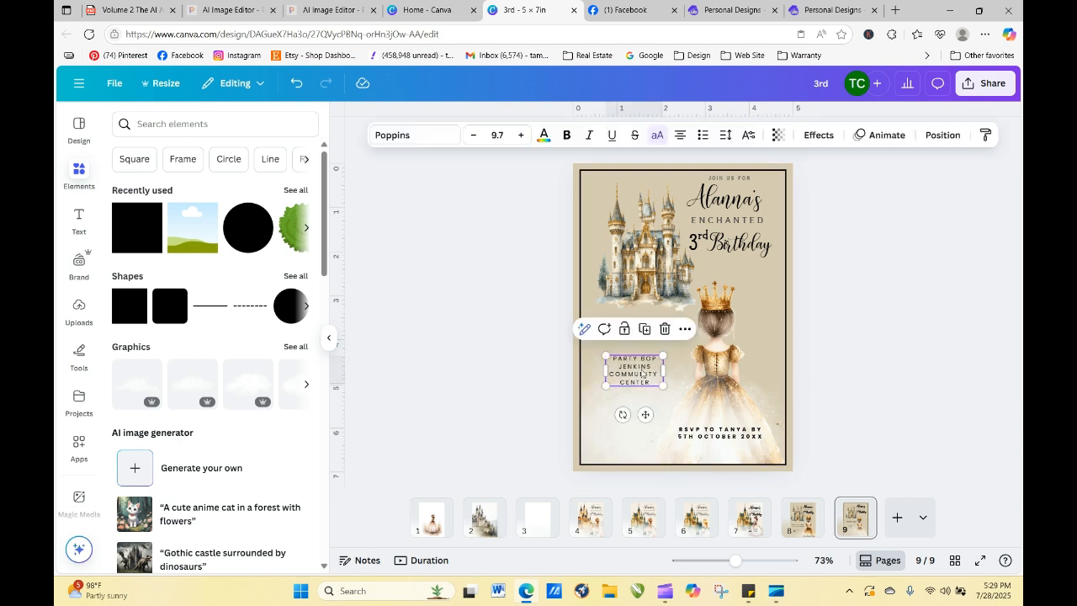
left_click_drag(662, 383, 674, 392)
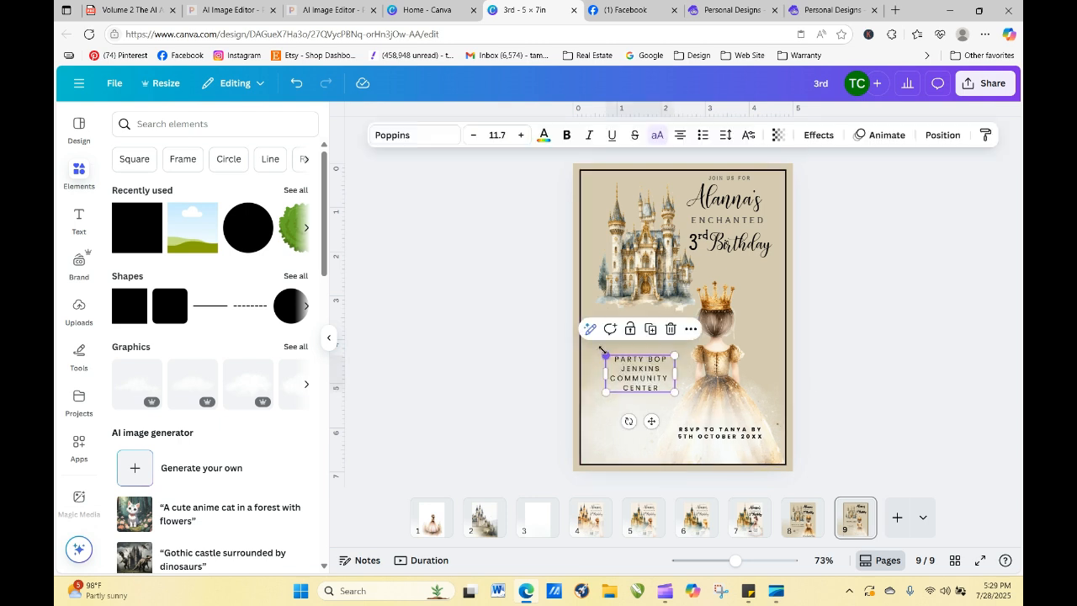
left_click_drag(599, 350, 590, 344)
left_click(863, 381)
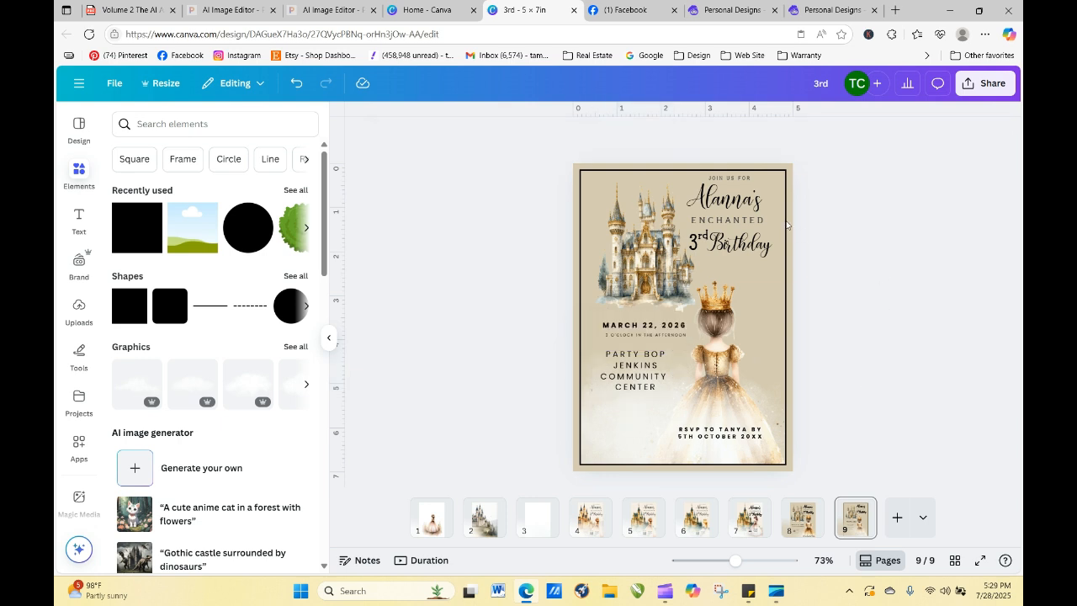
left_click(675, 172)
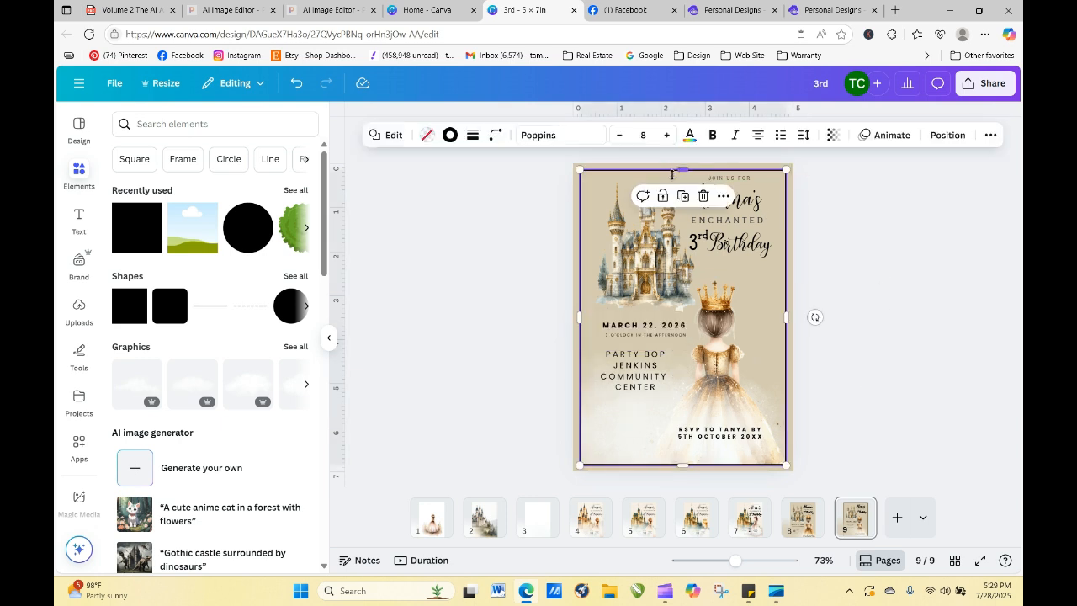
left_click(504, 224)
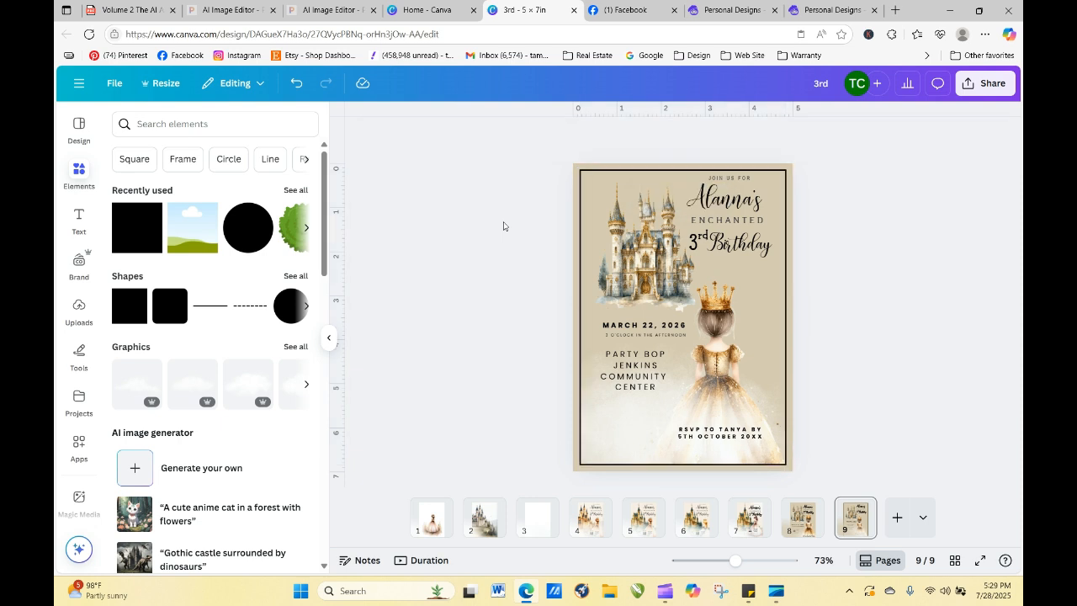
- Search the elements library for "scalloped frame"
left_click(186, 125)
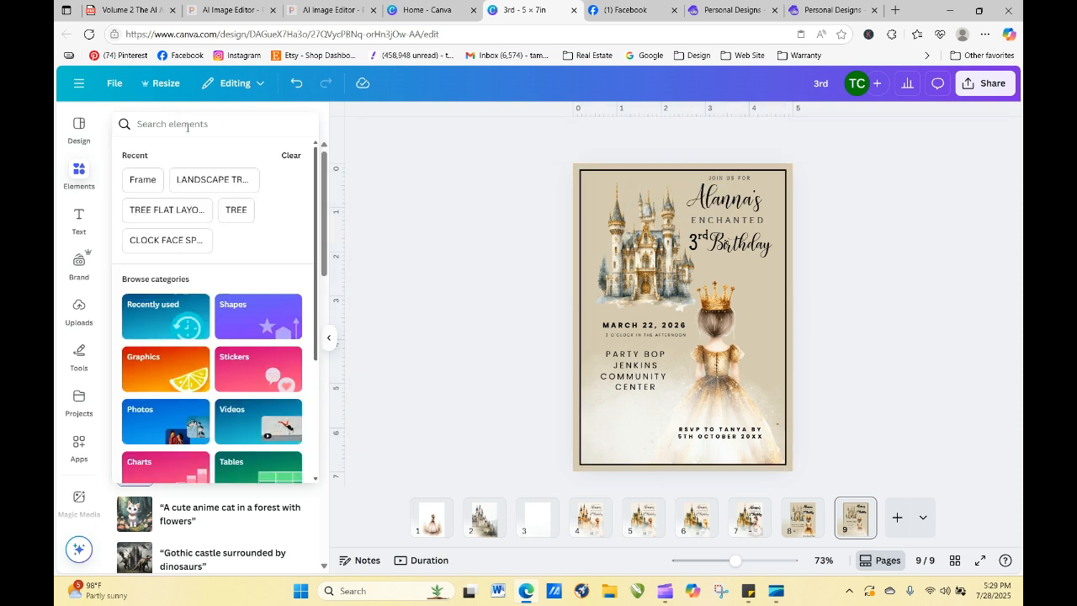
type("scall")
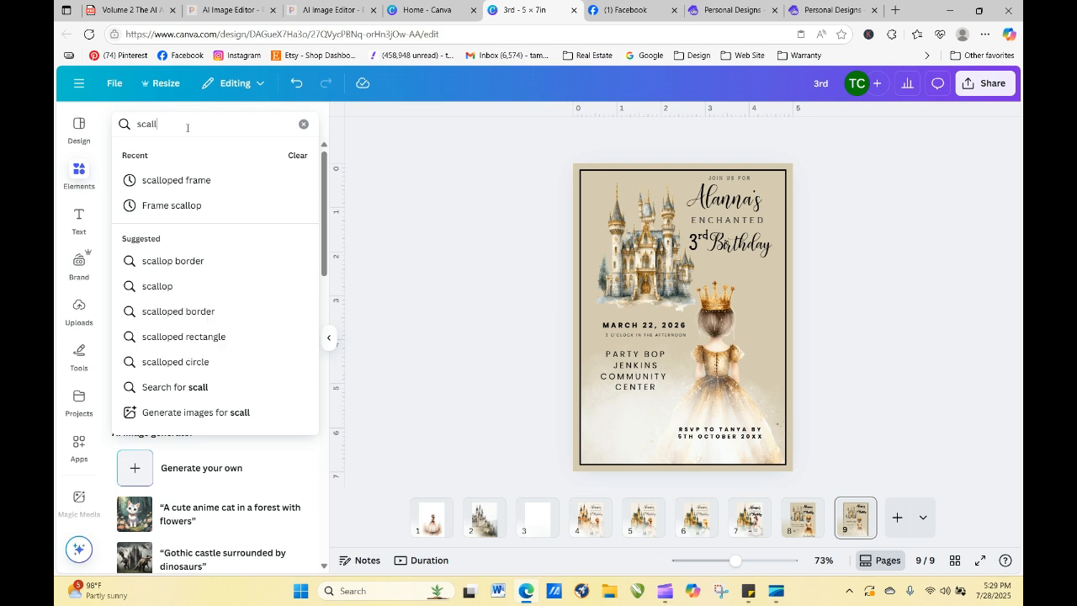
type("oped")
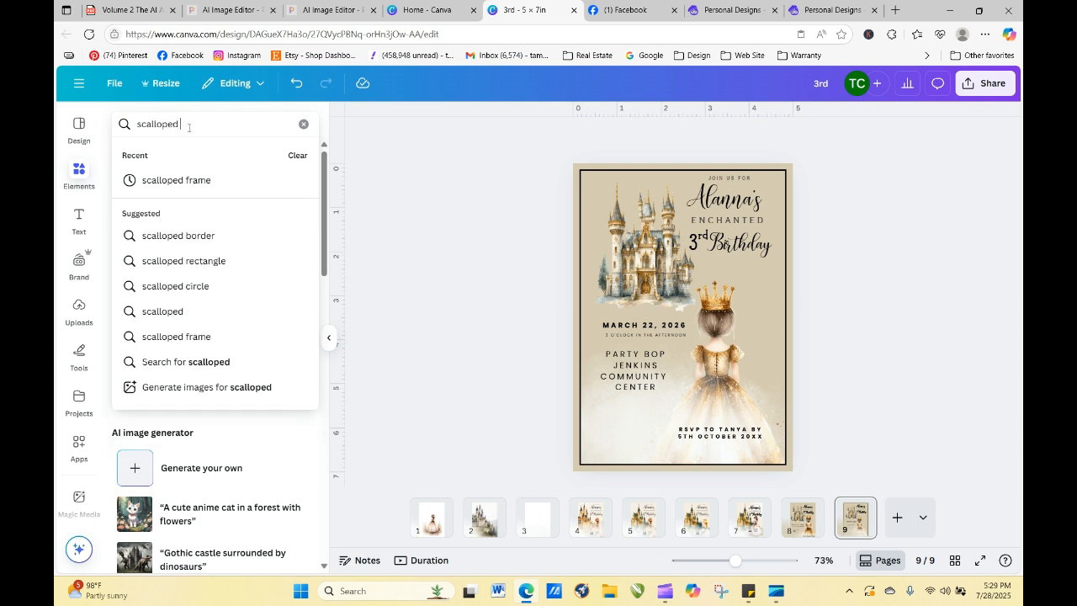
type(" frame")
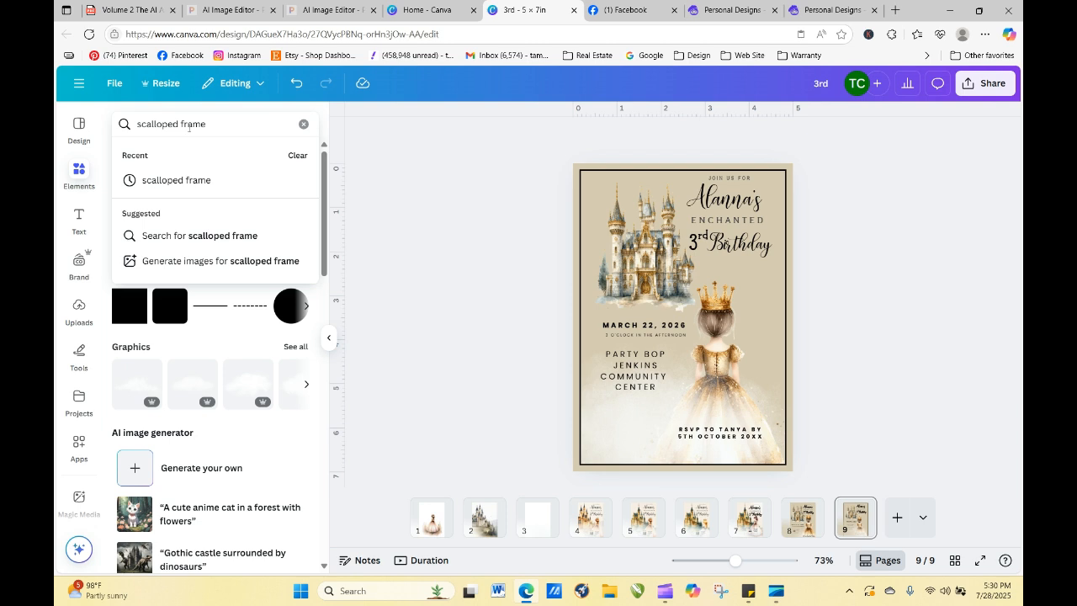
key("Return")
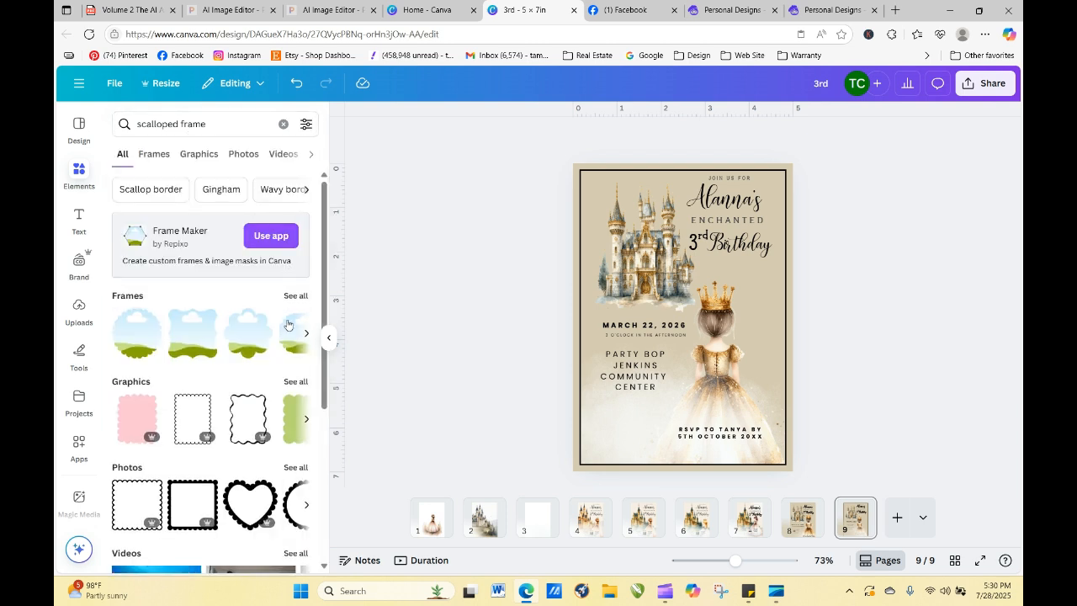
- Show only free graphics in the "scalloped frame" results and look through them for a usable border
left_click(296, 382)
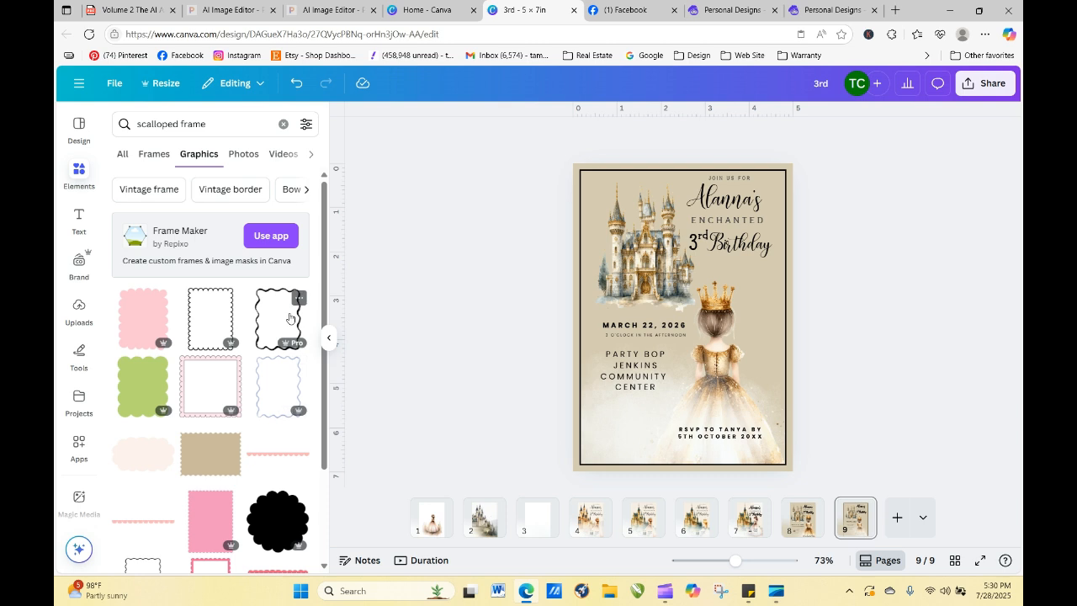
left_click(306, 127)
left_click(130, 416)
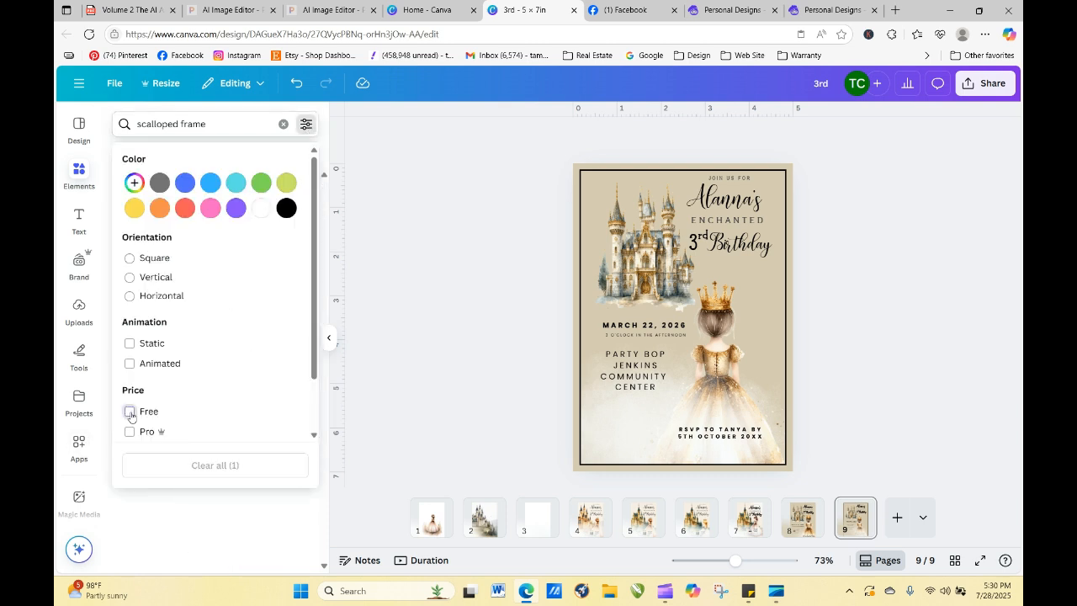
left_click(412, 318)
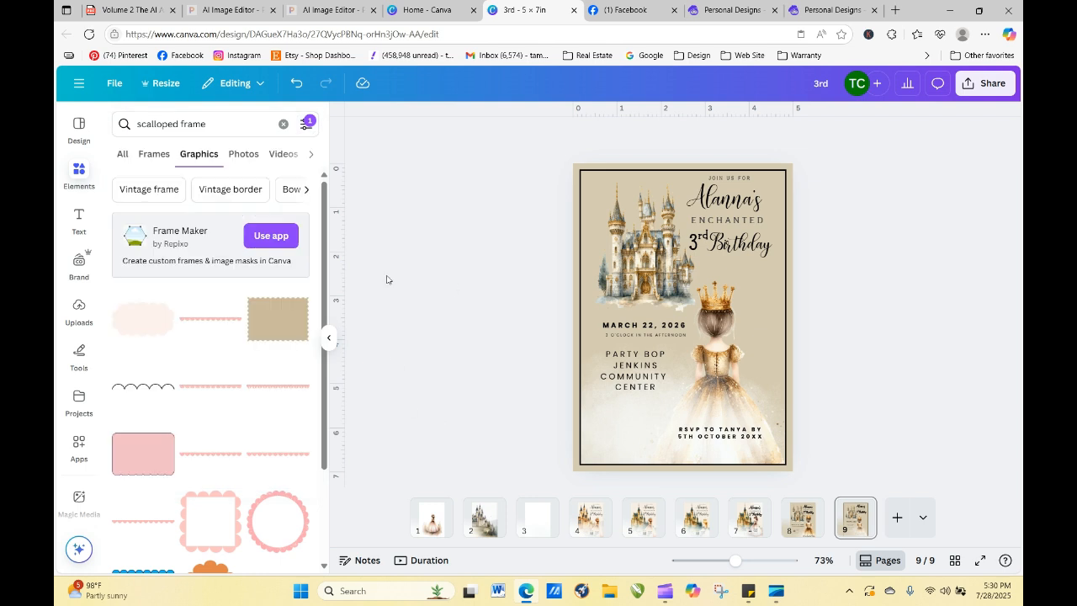
left_click_drag(326, 256, 337, 423)
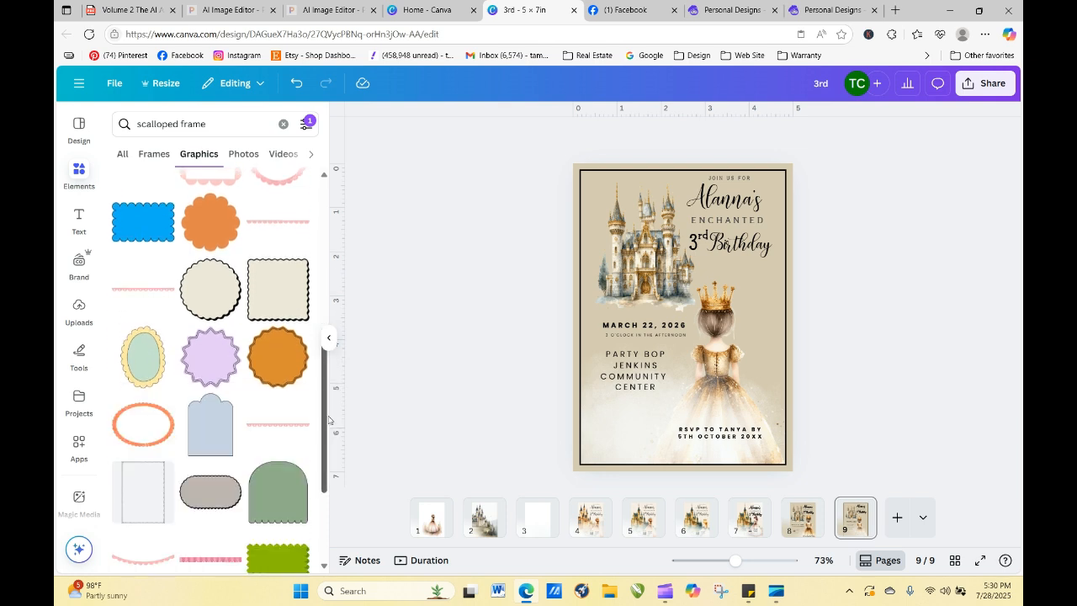
scroll(288, 339, "down", 3)
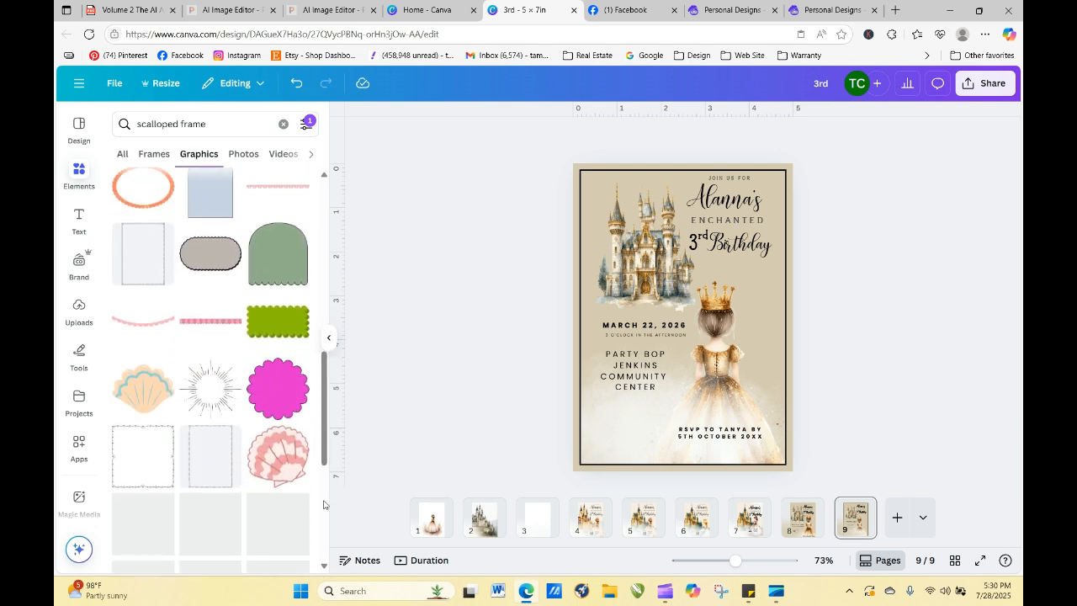
- Look through the free photo results for "scalloped frame" for a frame that suits the invitation
left_click(154, 155)
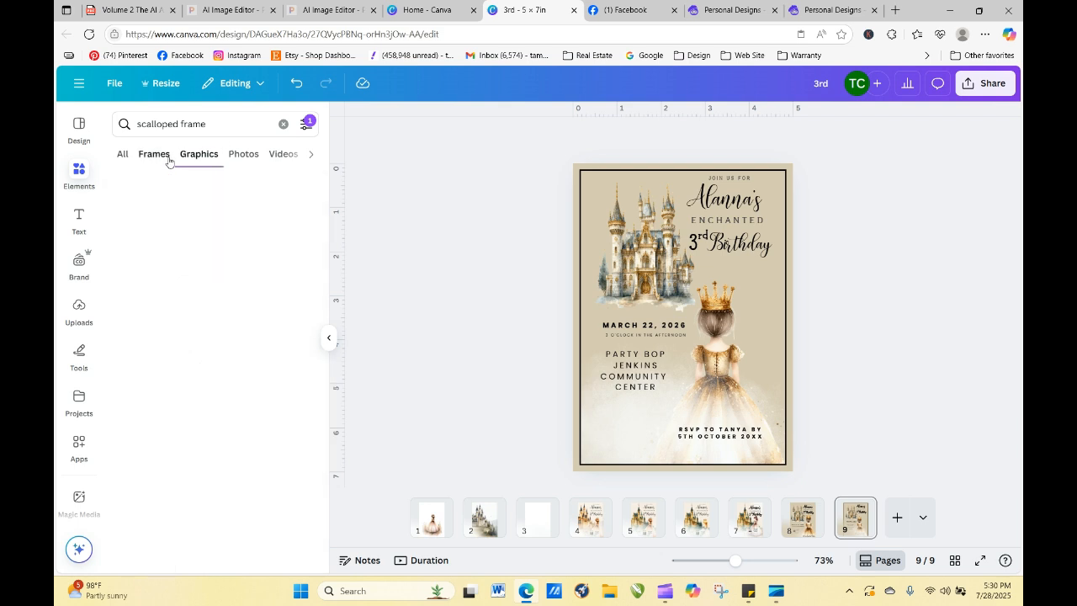
left_click(231, 160)
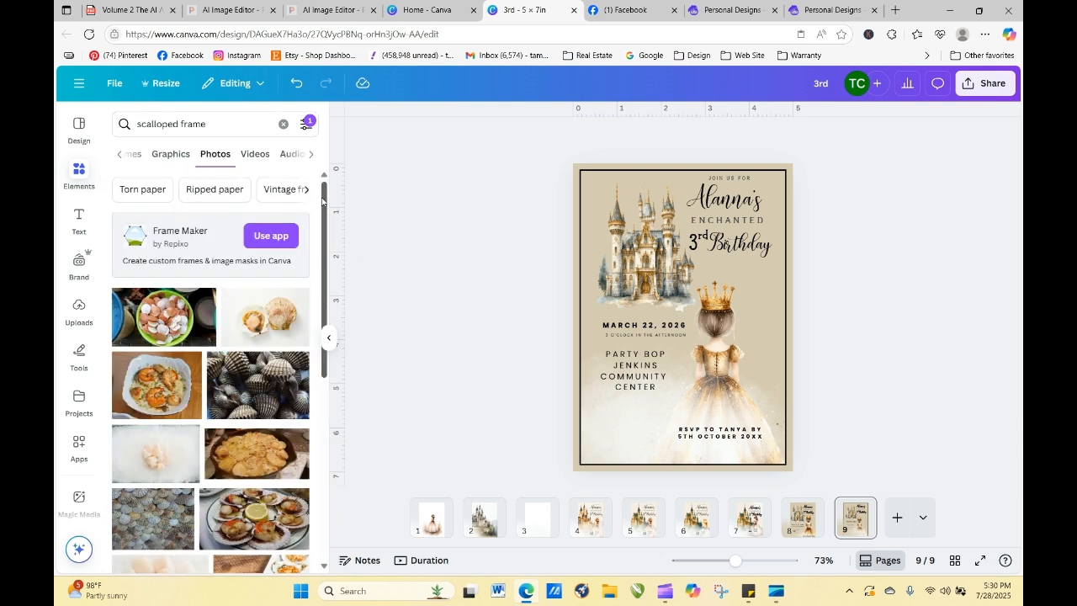
left_click_drag(324, 213, 324, 406)
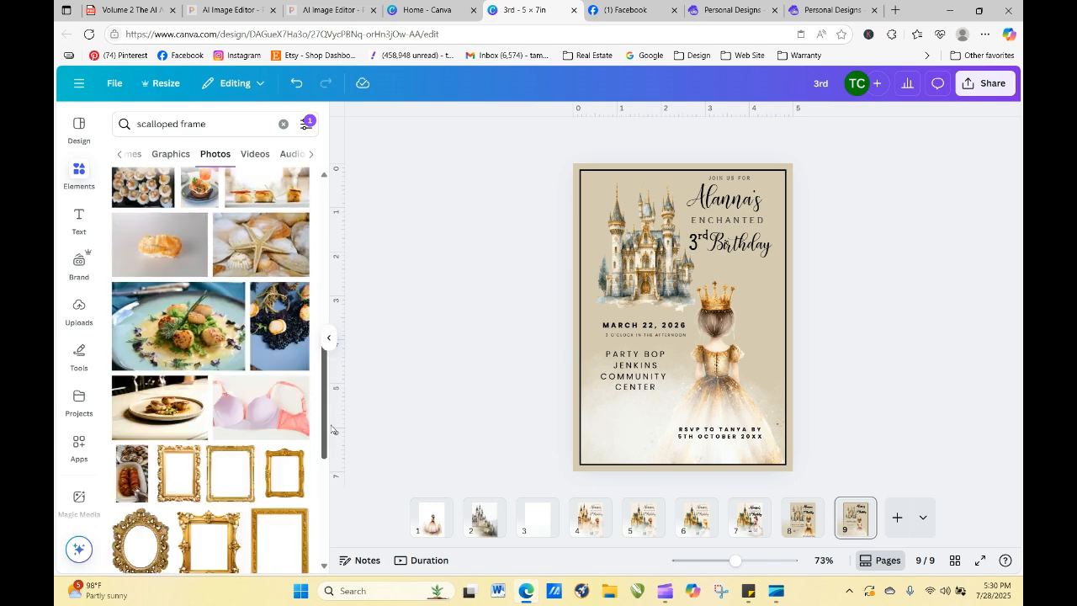
scroll(328, 467, "down", 3)
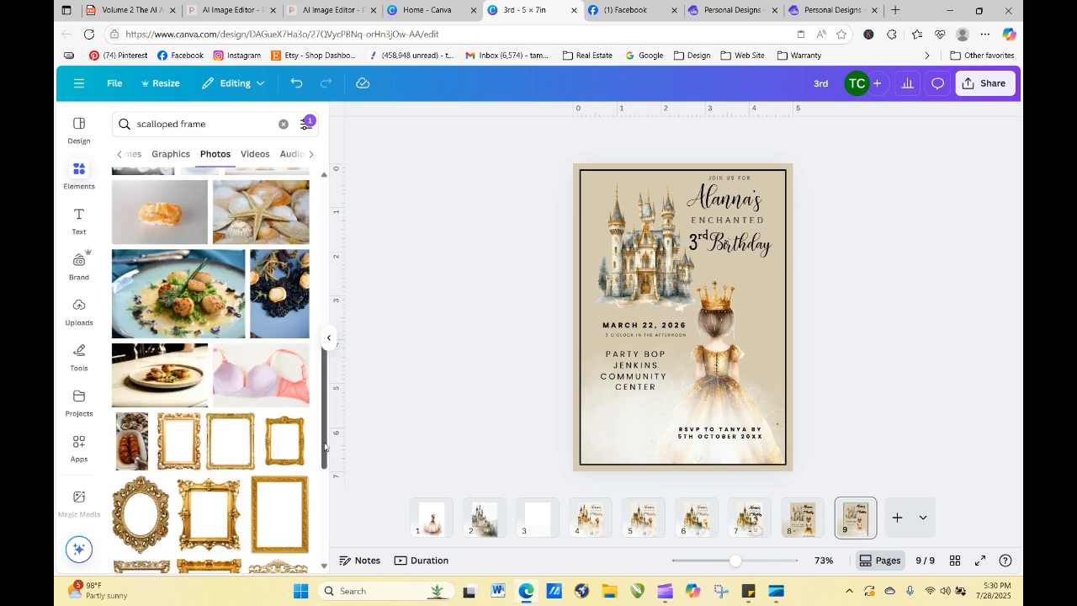
scroll(330, 473, "down", 3)
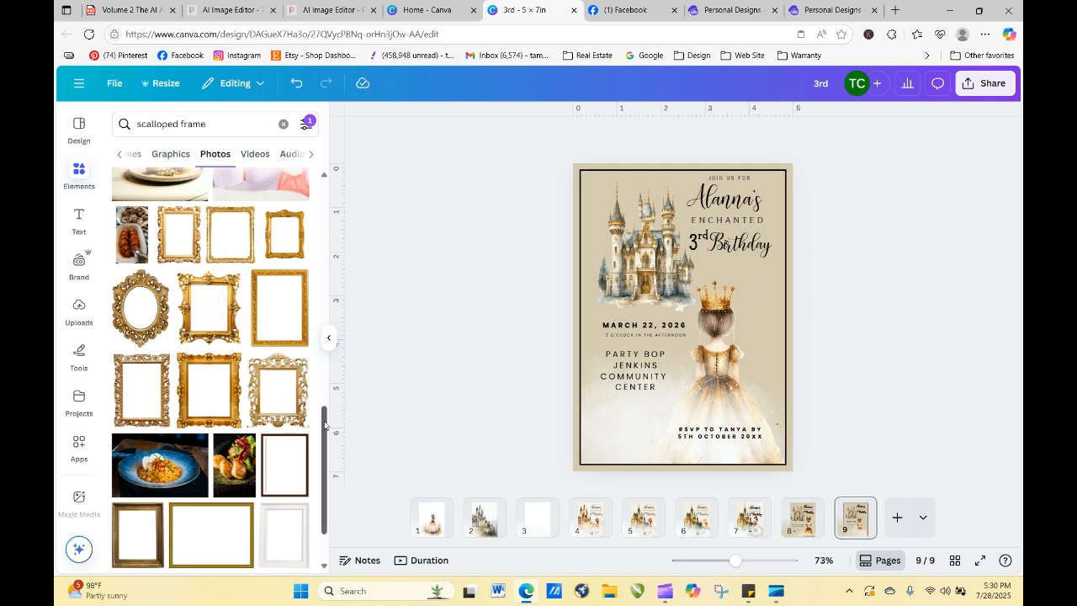
scroll(325, 424, "down", 8)
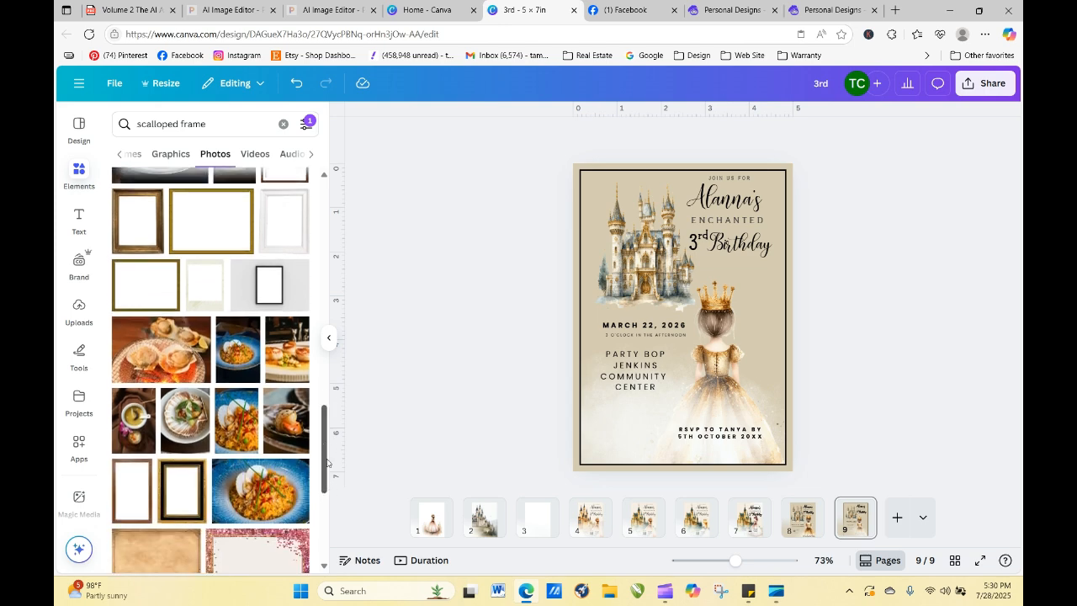
scroll(327, 462, "down", 7)
scroll(323, 419, "down", 8)
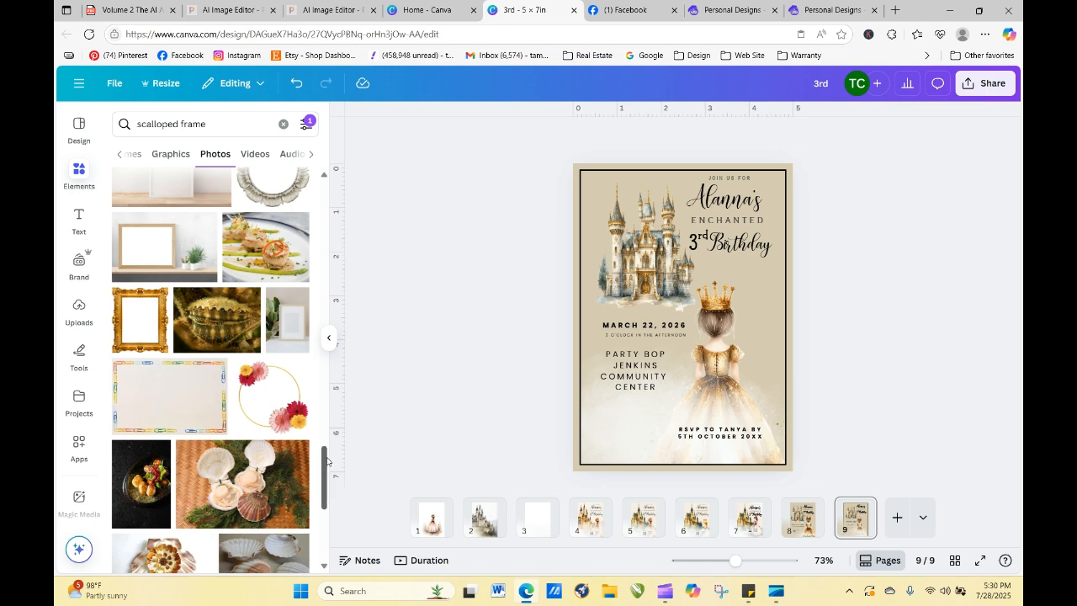
scroll(327, 462, "down", 8)
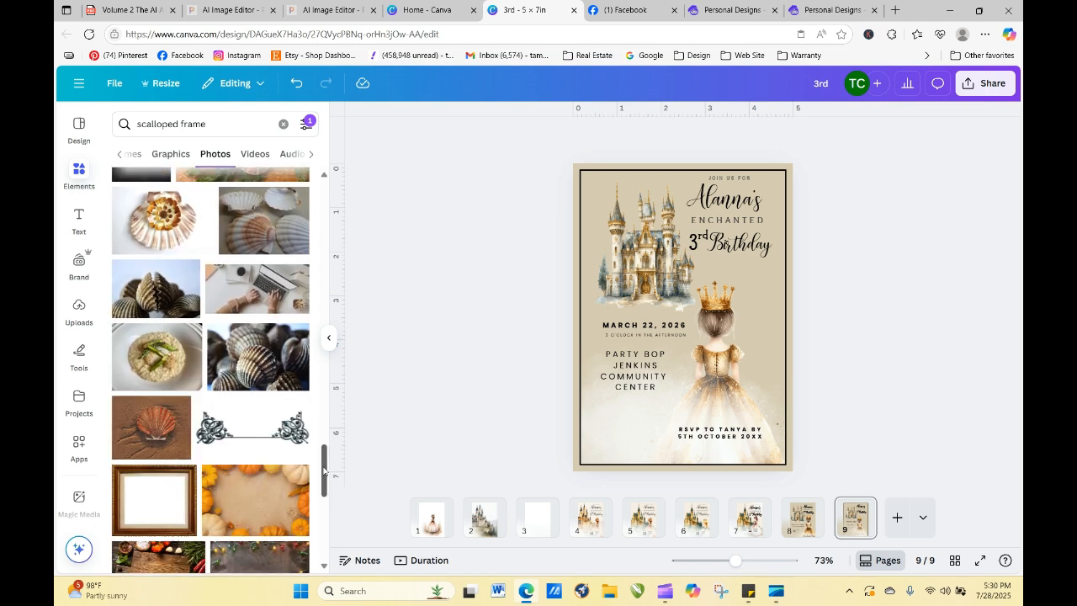
scroll(330, 500, "down", 5)
scroll(330, 500, "down", 2)
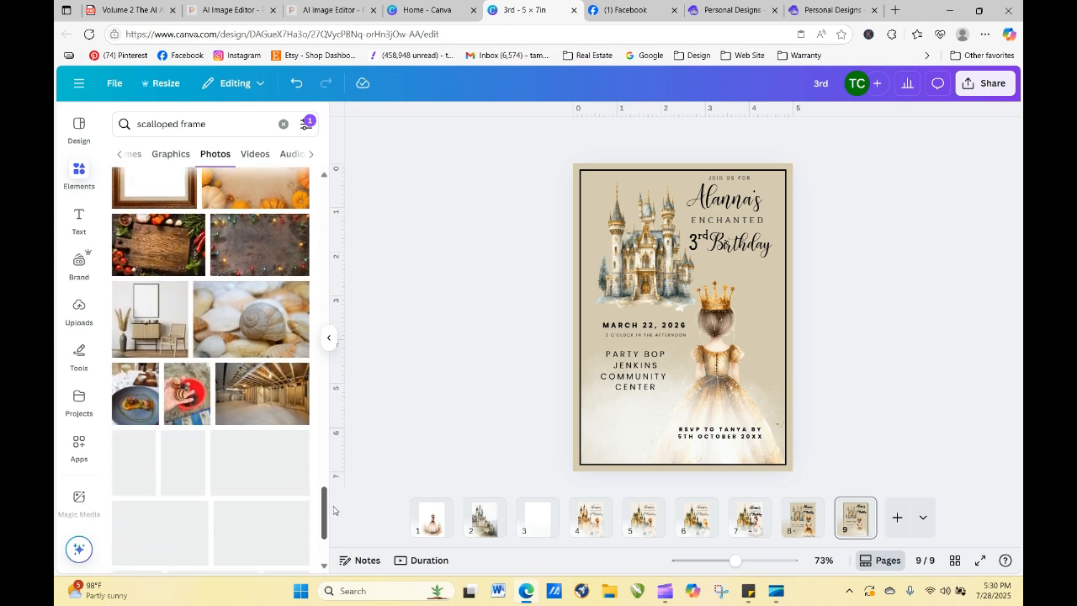
- Round the corners of the black outline frame on page 9 slightly, keeping its solid stroke
left_click(595, 170)
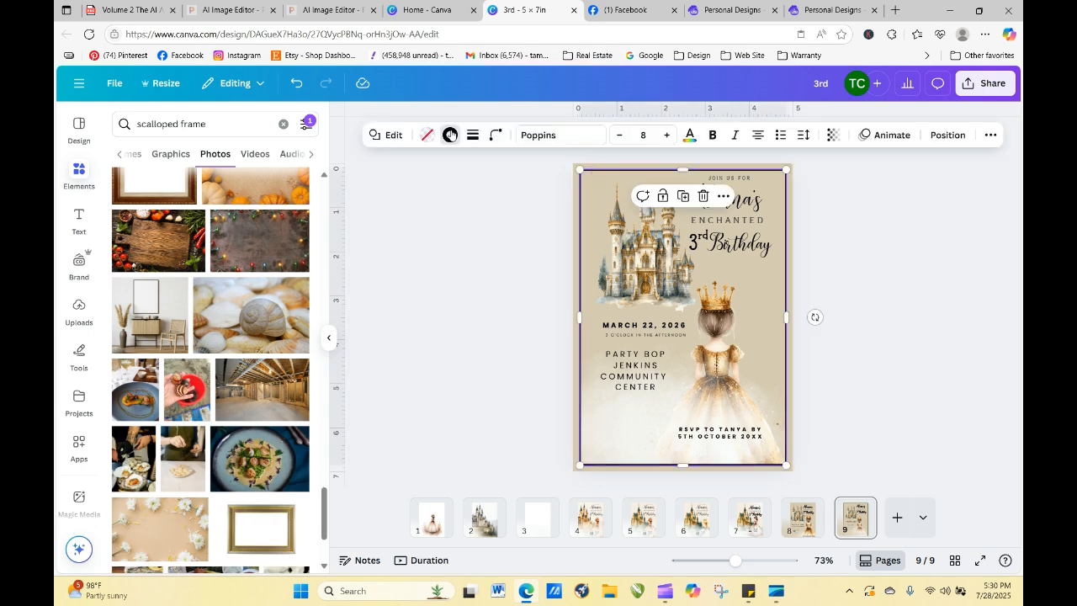
left_click(450, 135)
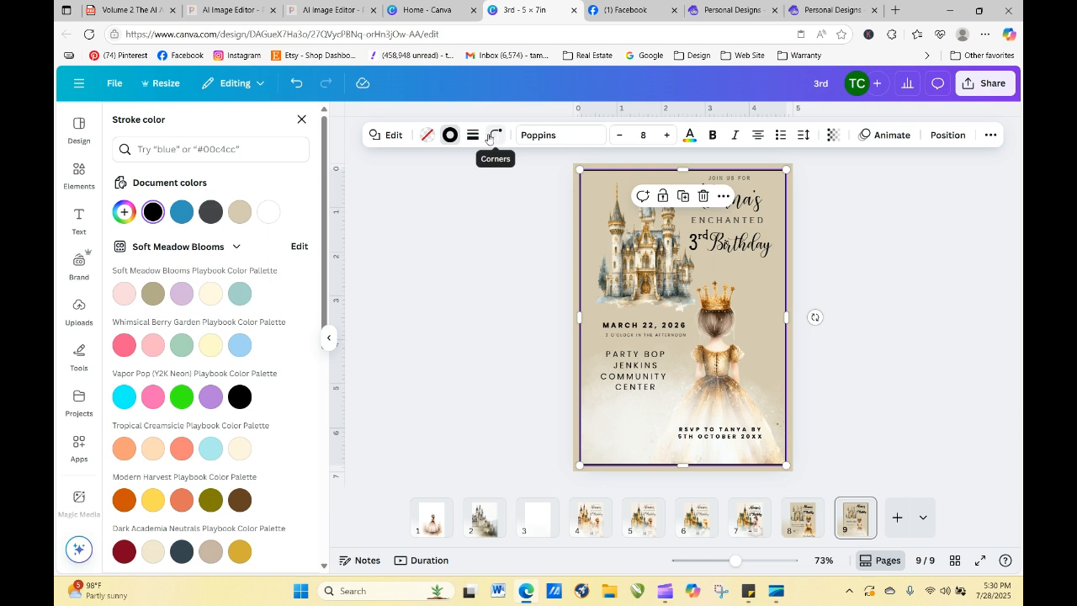
left_click(472, 135)
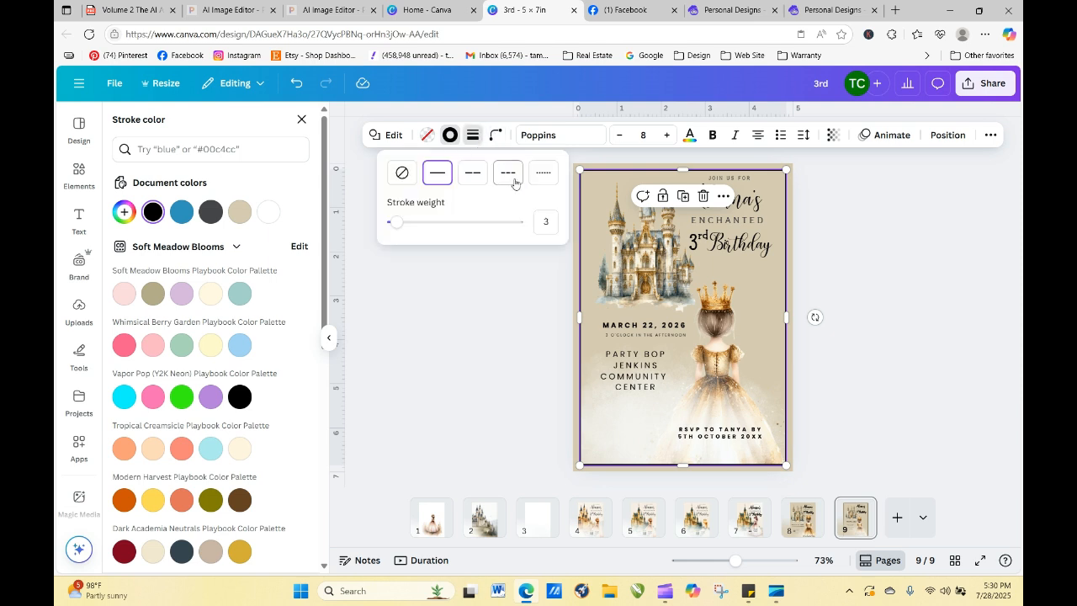
left_click(427, 330)
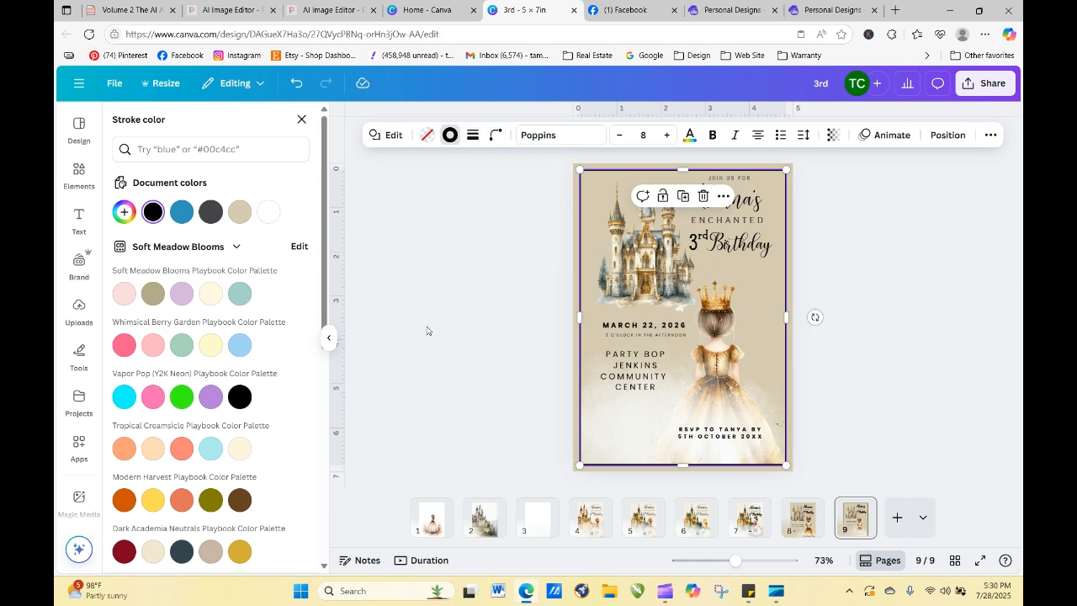
left_click(495, 136)
left_click_drag(431, 192, 458, 190)
left_click(937, 280)
left_click(913, 329)
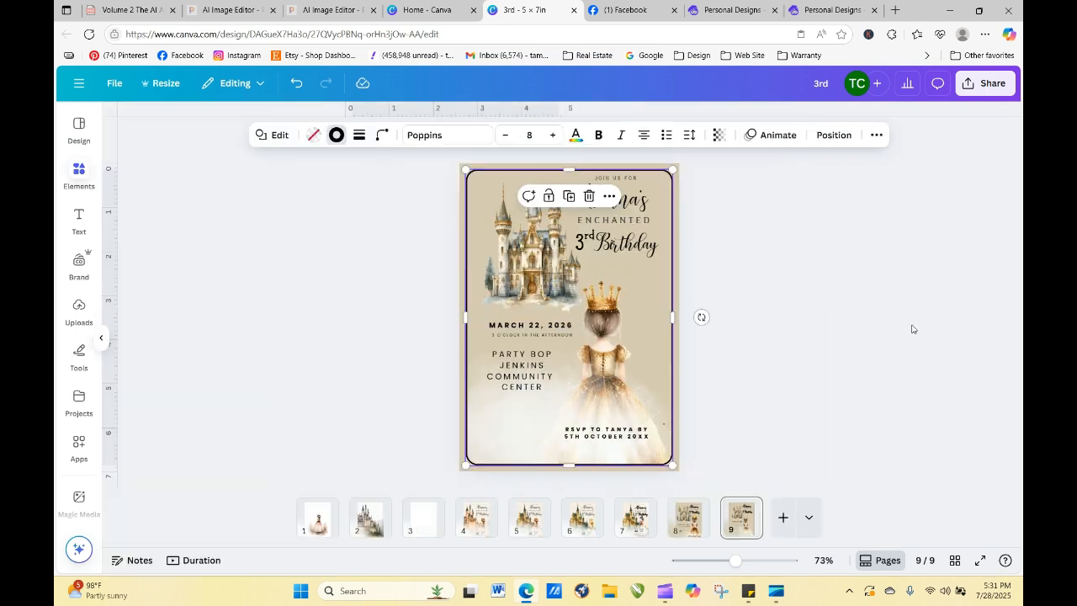
left_click(523, 415)
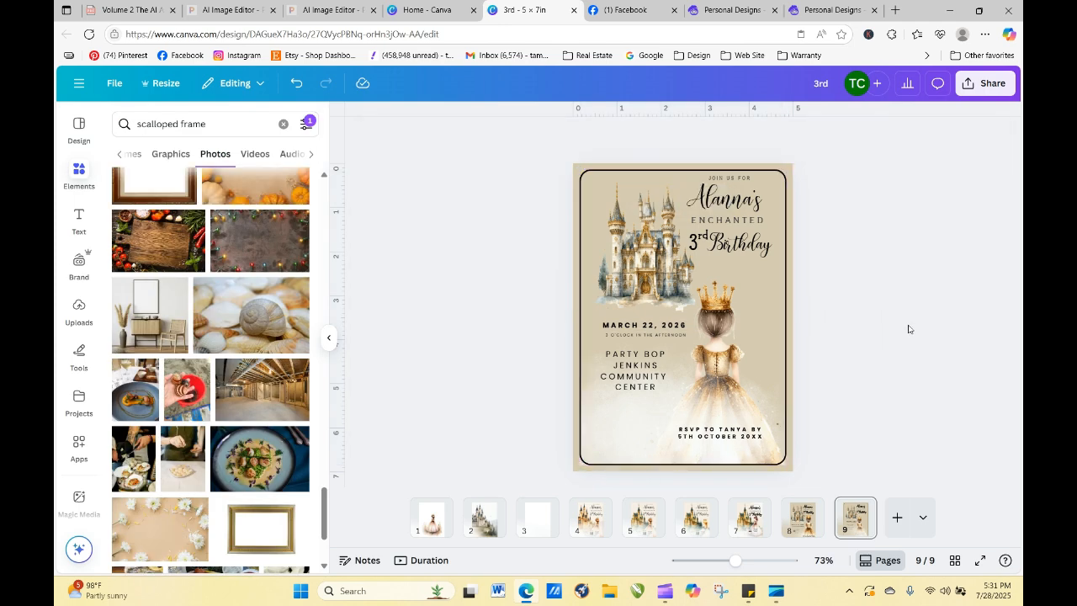
- Compare the unframed invitation on page 8 with the rounded-frame version on page 9
left_click(803, 515)
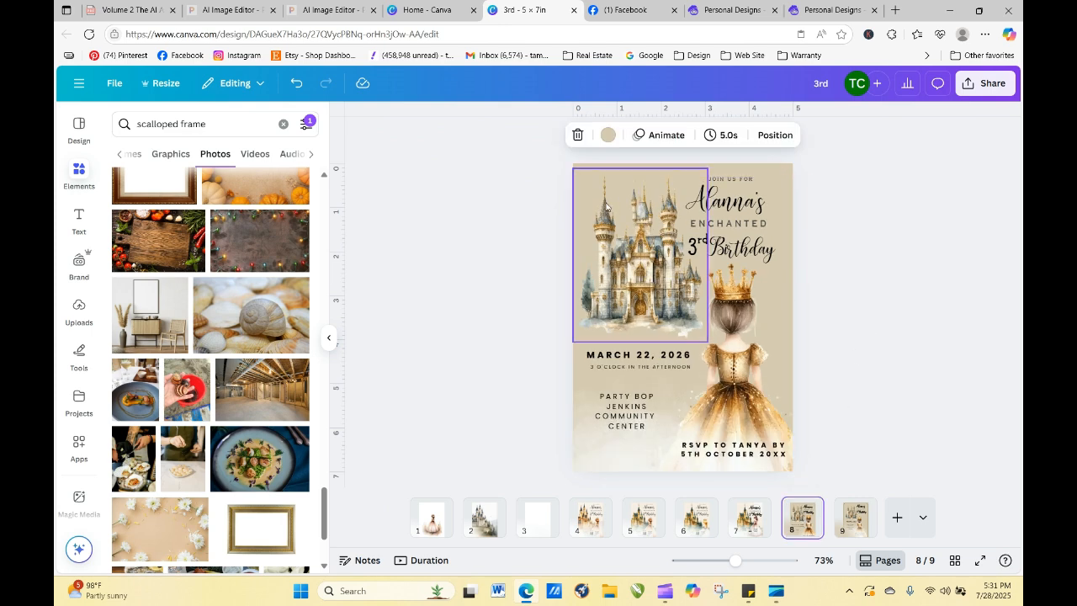
left_click(869, 314)
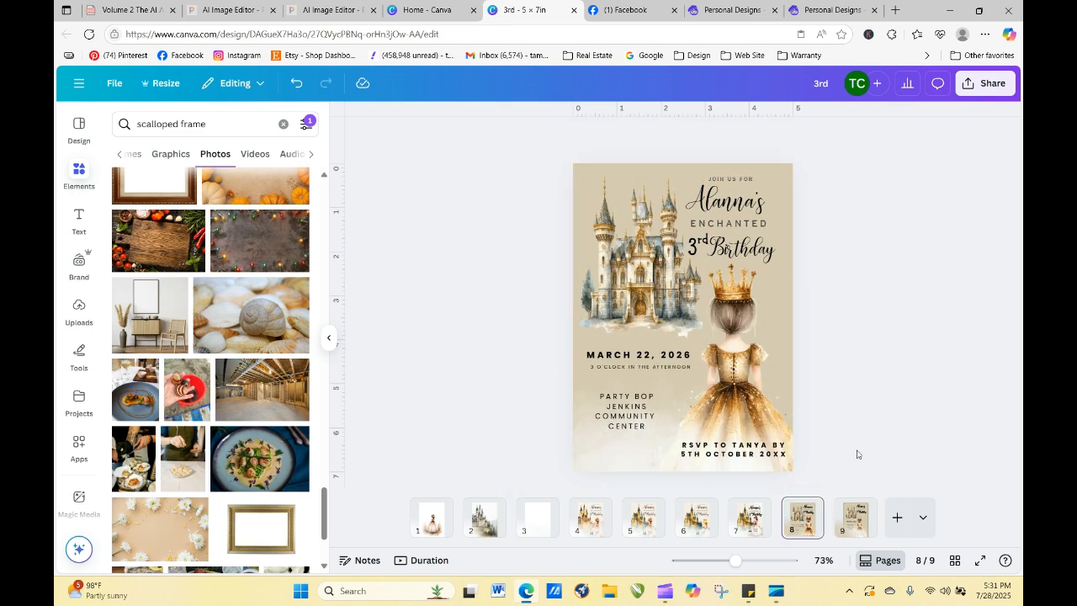
left_click(858, 528)
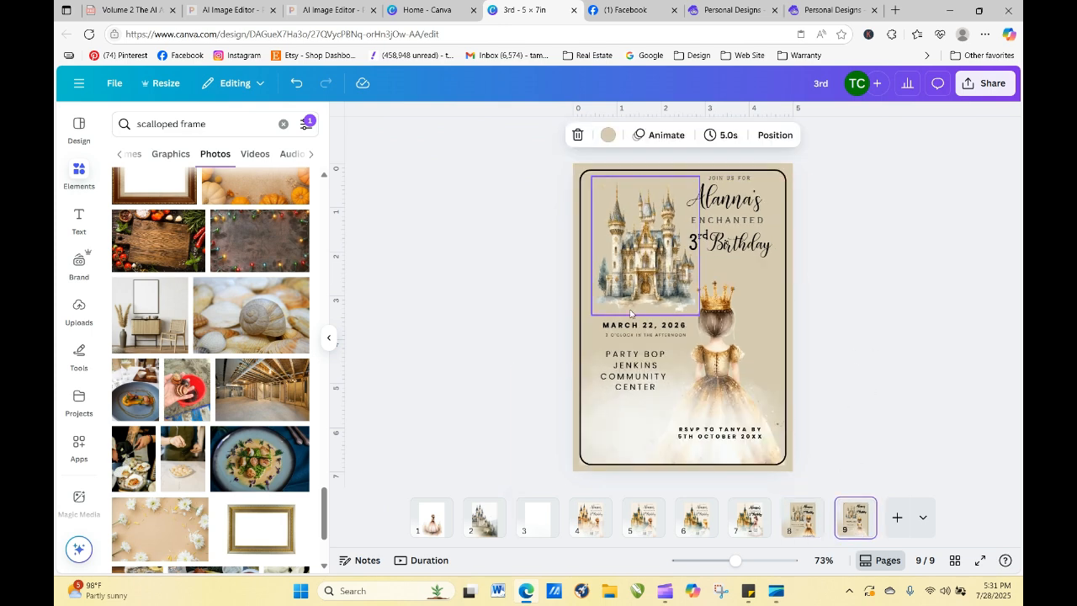
left_click(860, 314)
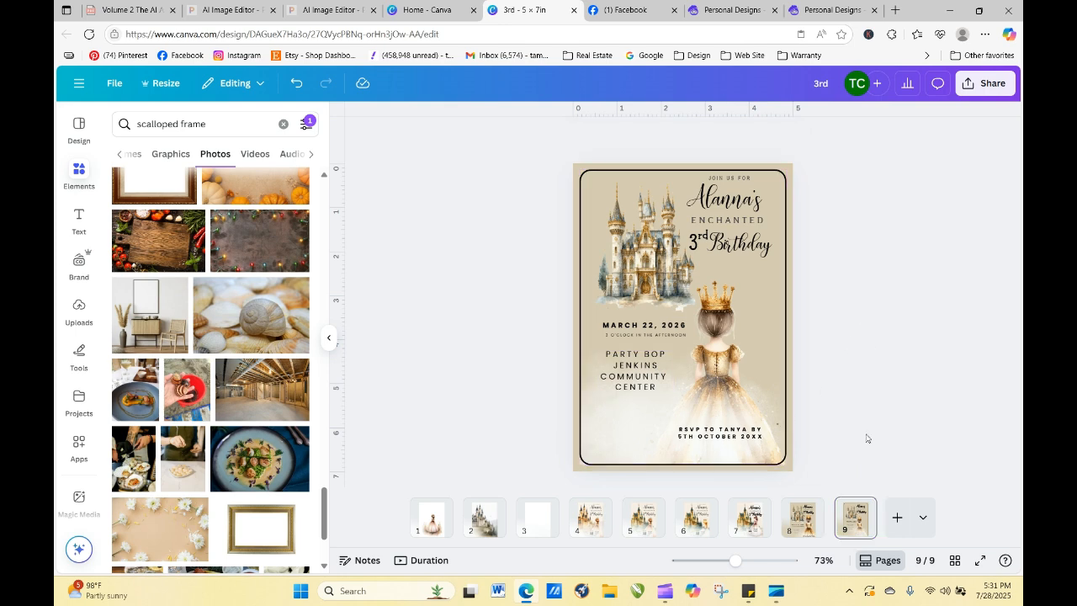
left_click(803, 530)
left_click(894, 325)
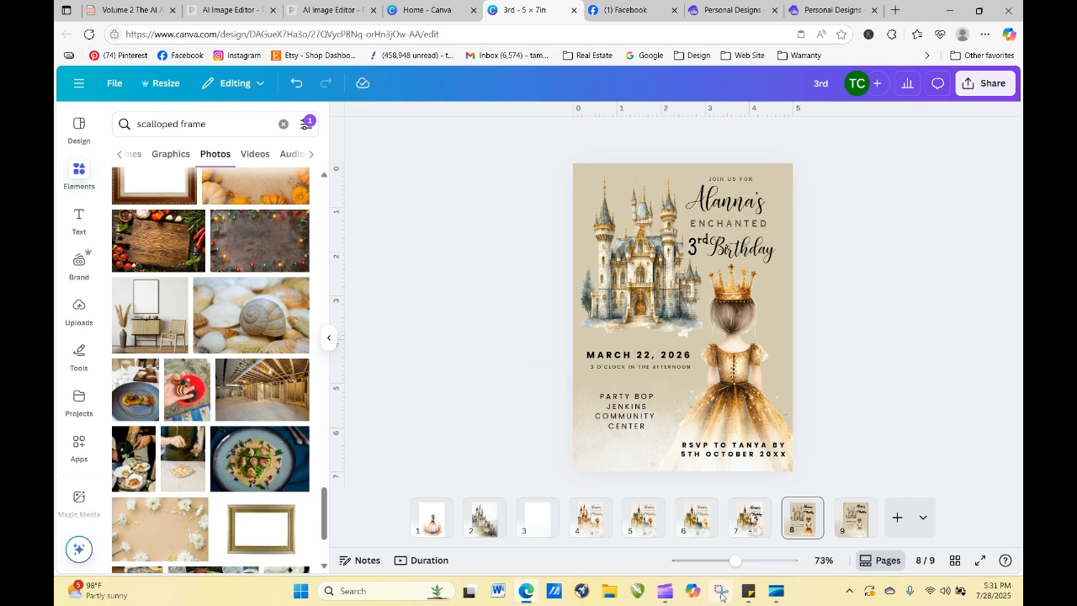
- Switch to Artistly's personal designs and open the front-facing faceless princess in the off-shoulder gold gown for regeneration
mouse_move(664, 590)
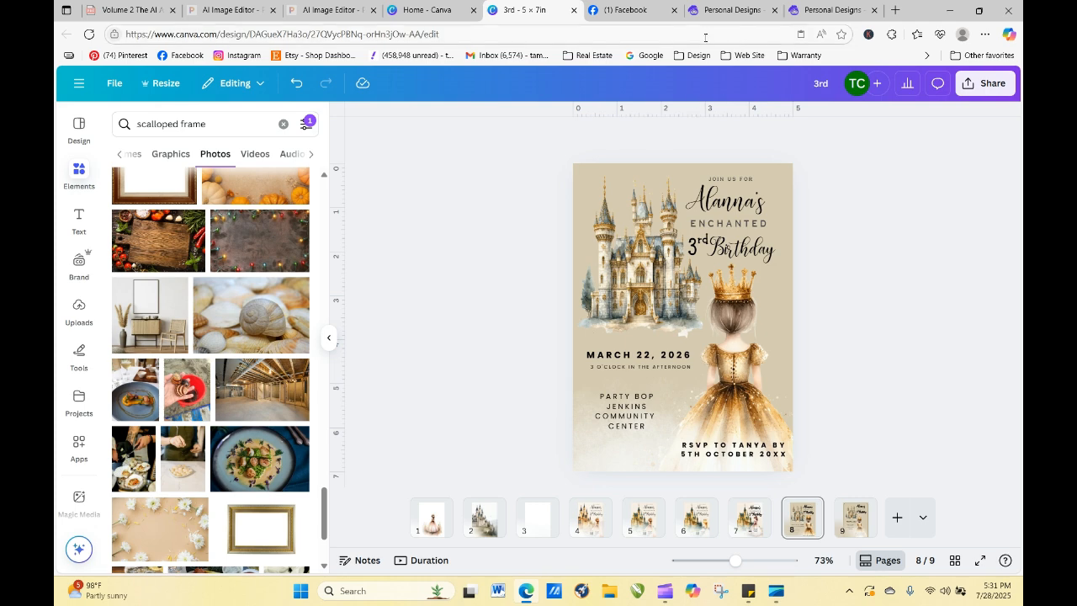
left_click(719, 12)
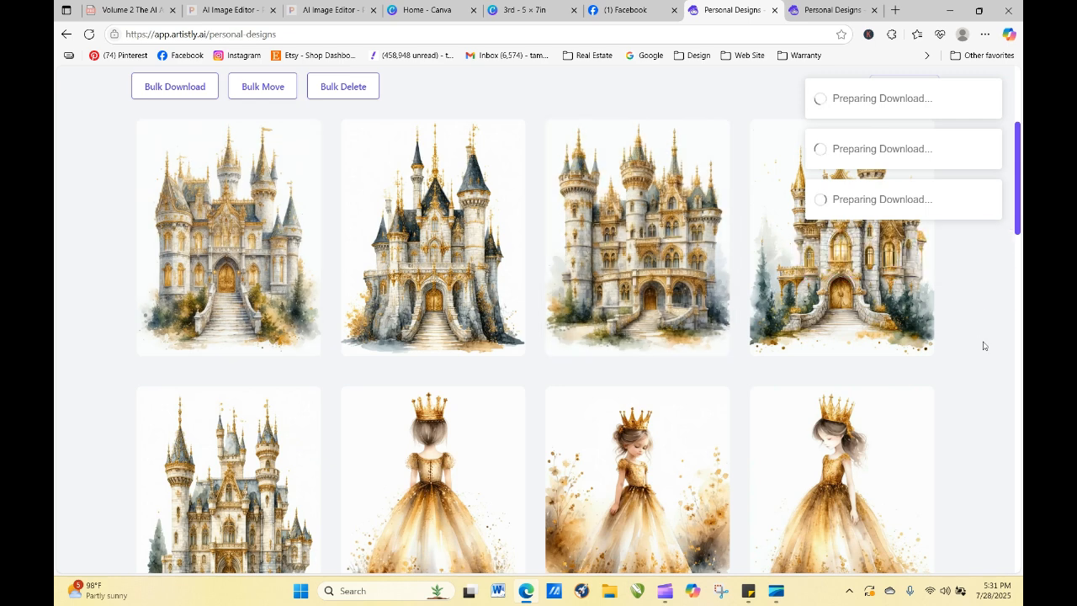
scroll(855, 397, "up", 2)
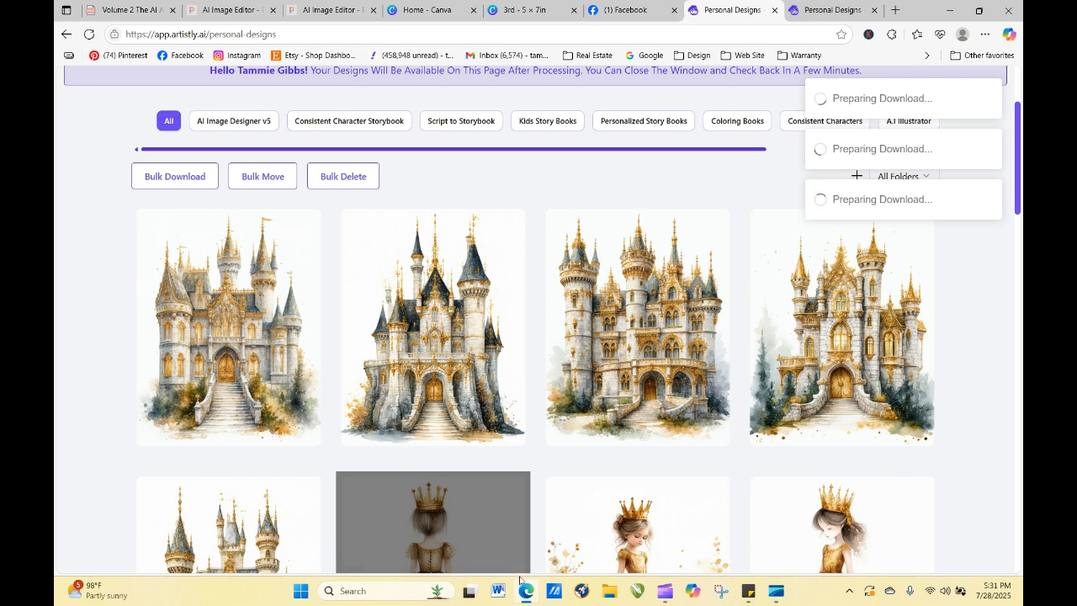
left_click_drag(1015, 139, 1019, 235)
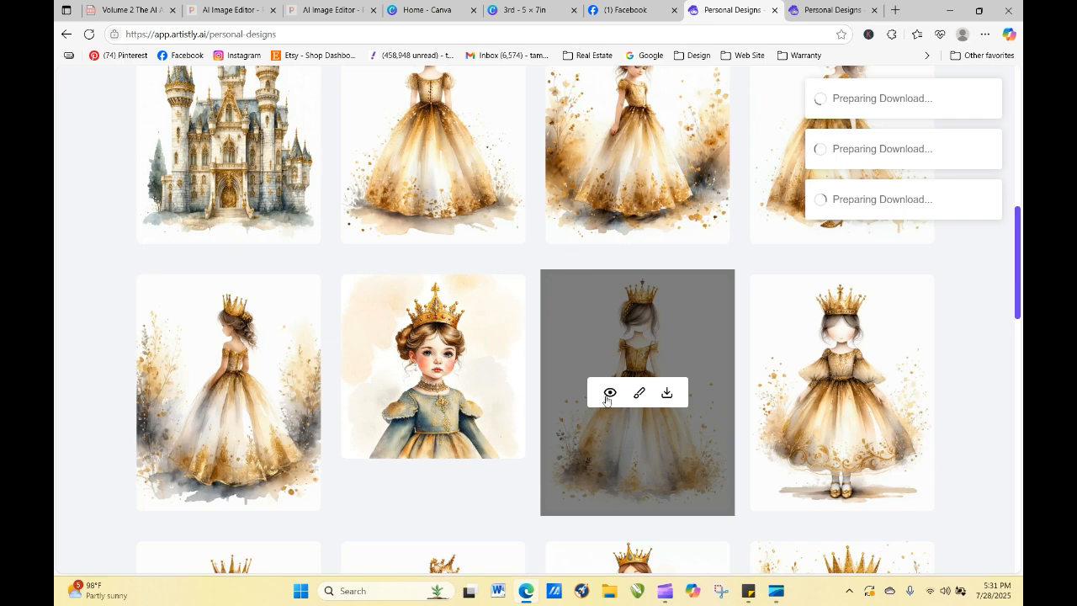
left_click(610, 392)
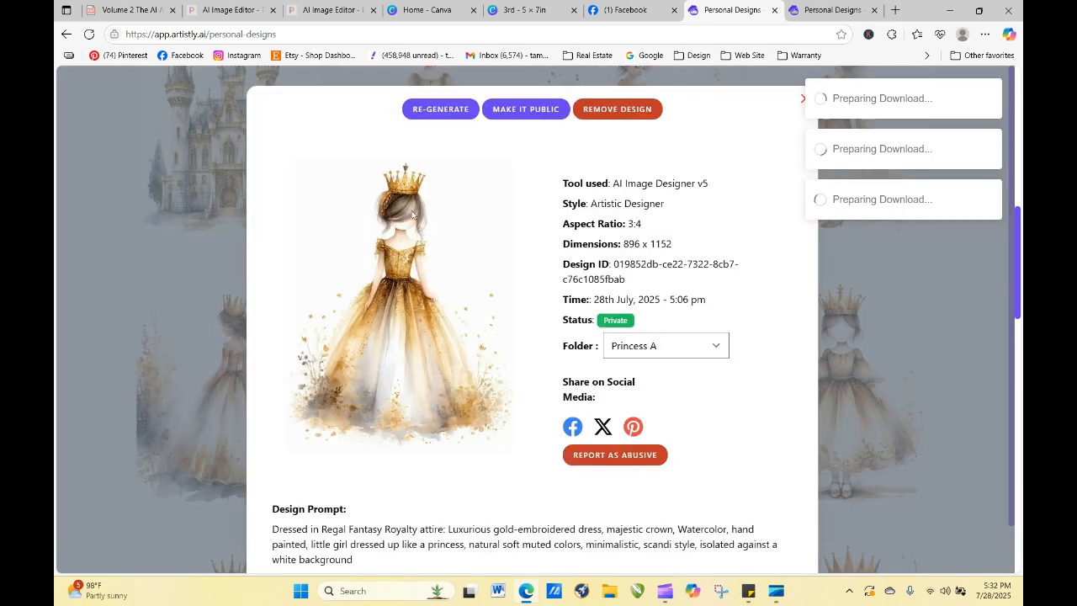
left_click(443, 108)
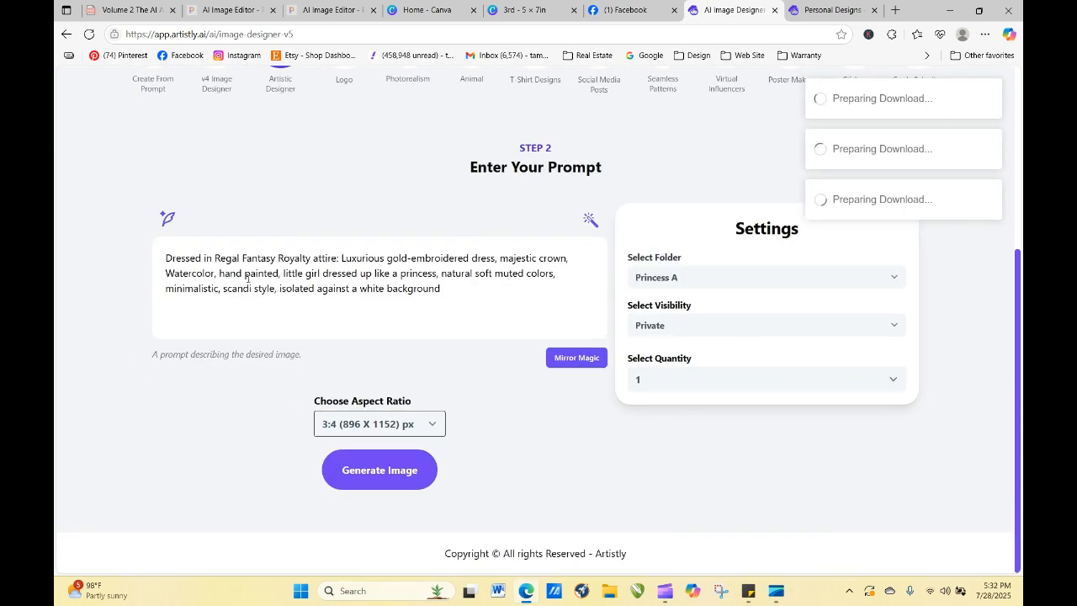
- Replace the prompt's opening about regal fantasy attire and the gold-embroidered dress with "Western theme", directly before "majestic crown"
left_click_drag(495, 260, 140, 263)
key("BackSpace")
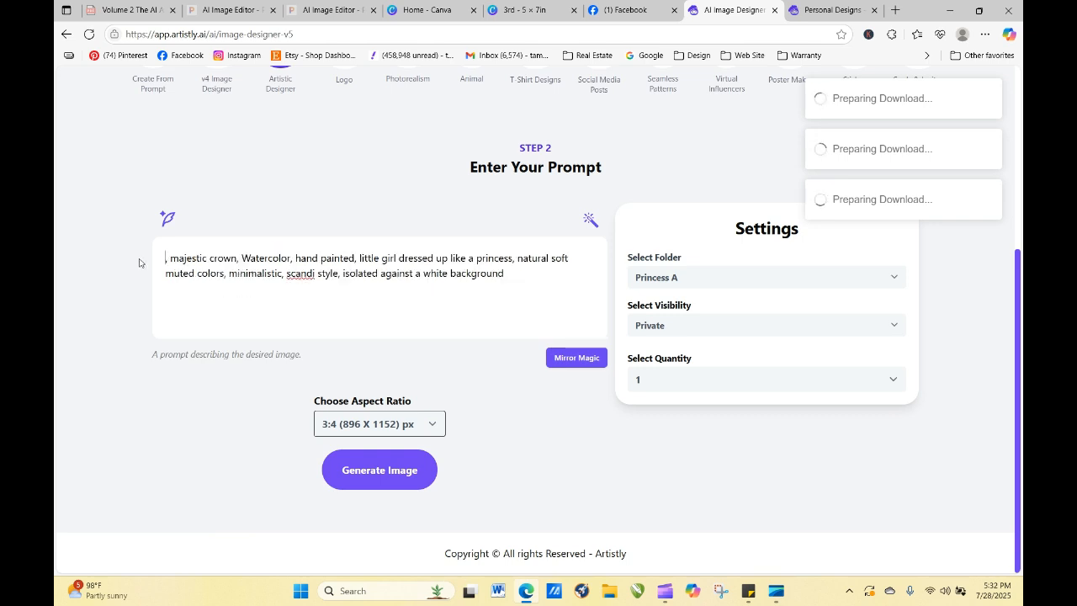
key("Delete")
key("Delete")
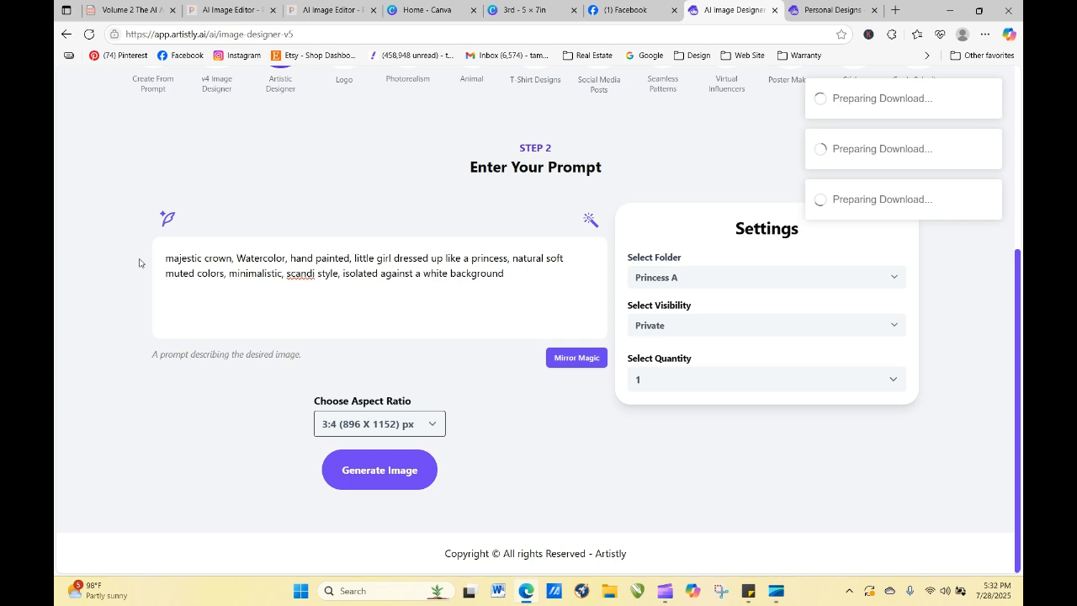
type("Western ")
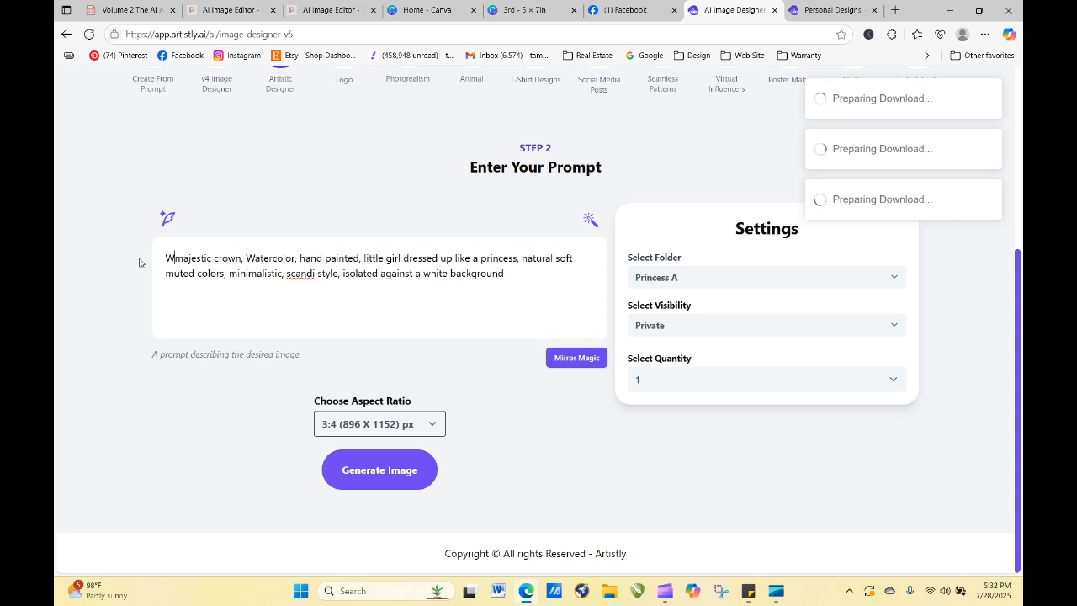
type("theme")
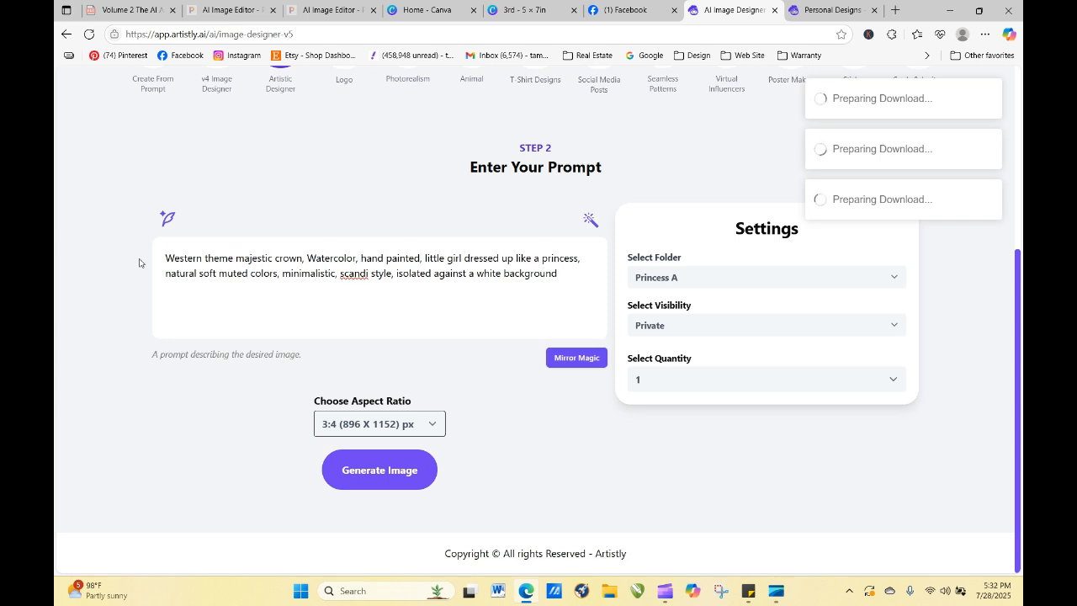
- Add a comma after "Western theme" in the prompt and remove "majestic crown"
key("BackSpace")
type(",")
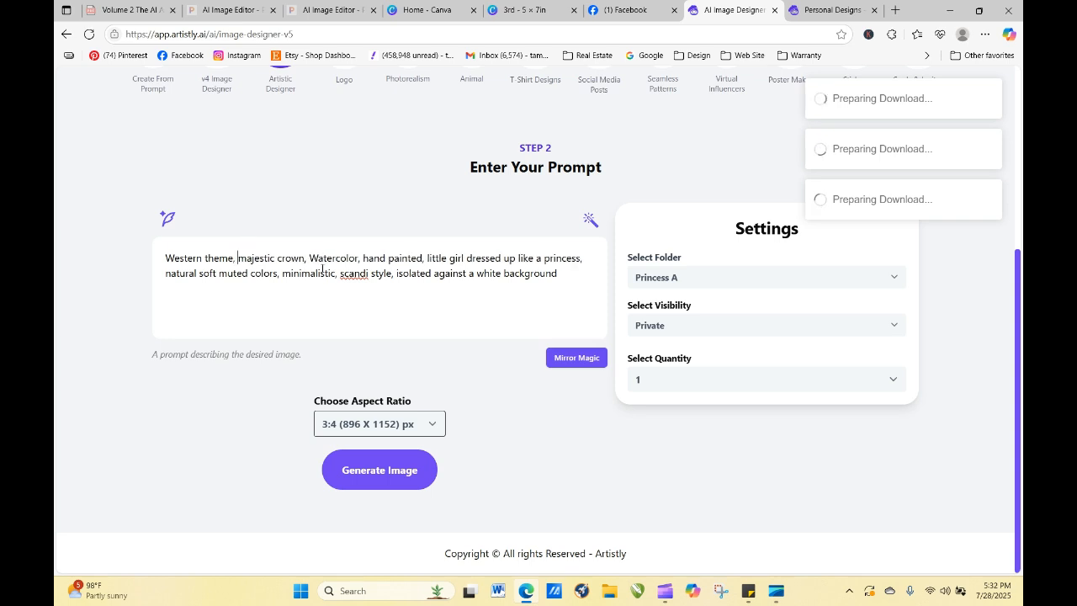
left_click_drag(308, 258, 235, 258)
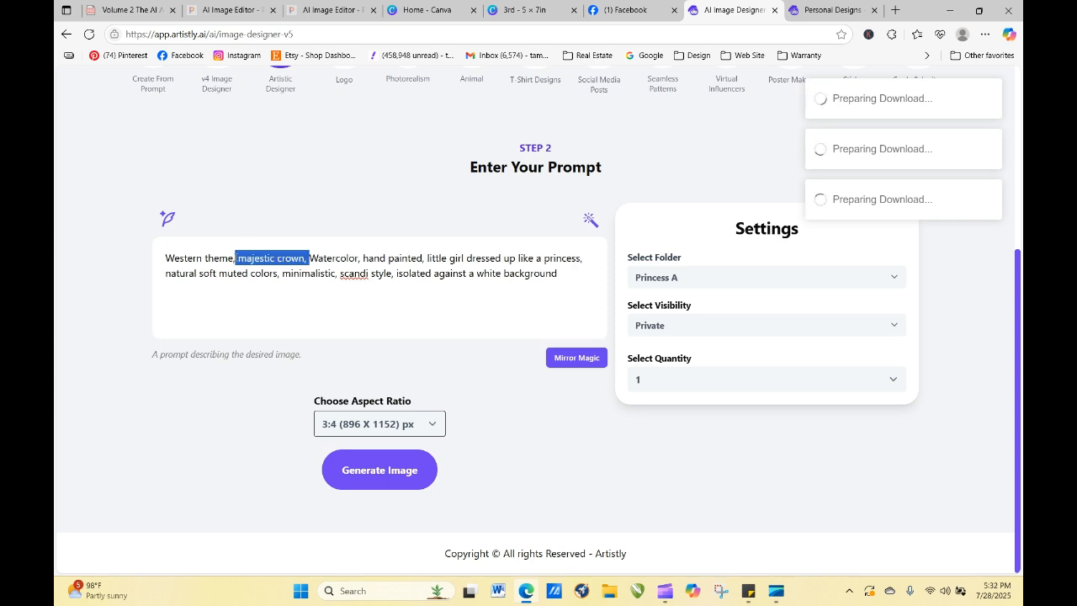
key("BackSpace")
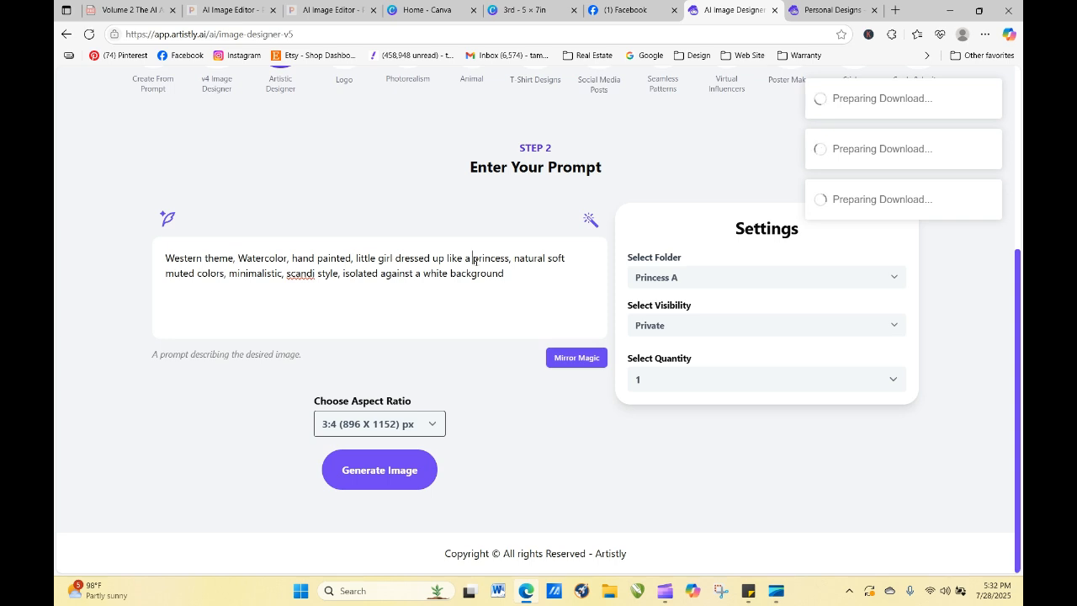
- Change "princess" to "cowgirl" in the prompt and generate the image at the 3:4 aspect ratio
left_click_drag(473, 259, 509, 261)
type("cow")
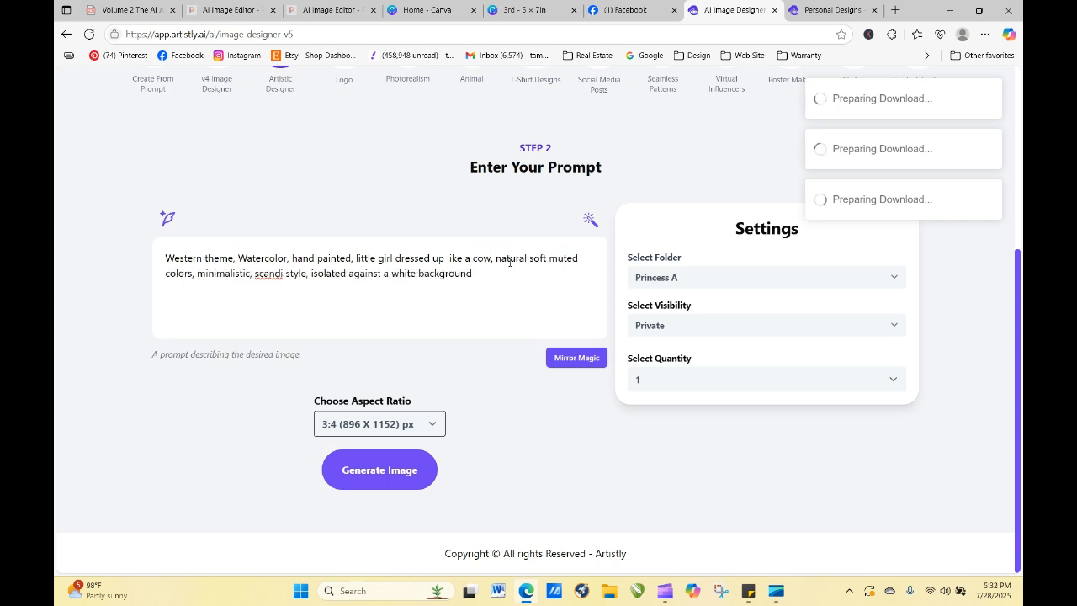
type("girl")
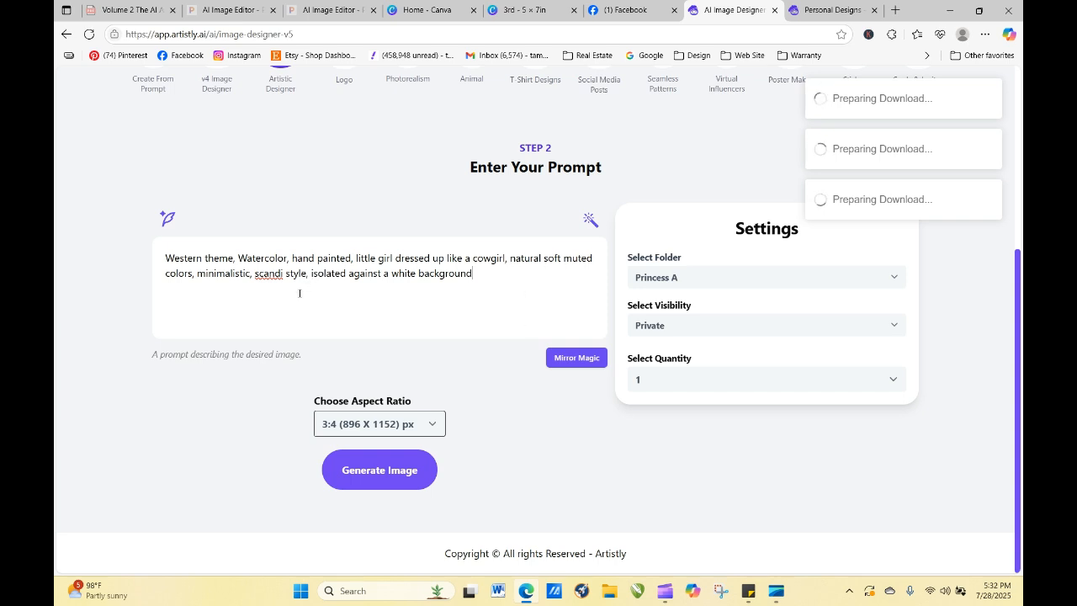
left_click(362, 468)
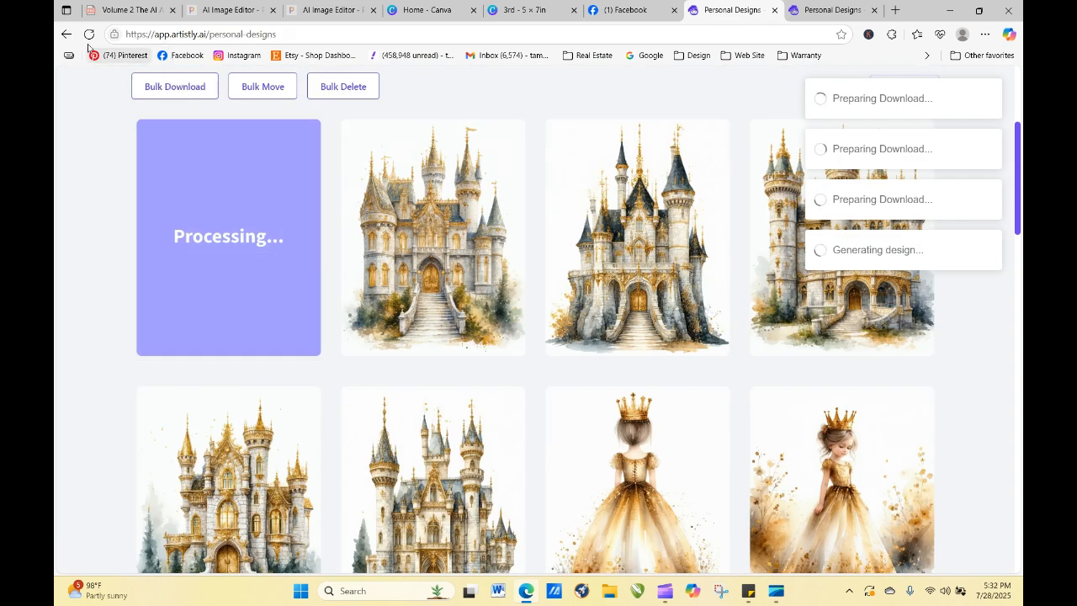
- Reload the personal designs and open the newest, still processing cowgirl design for regeneration
left_click(88, 38)
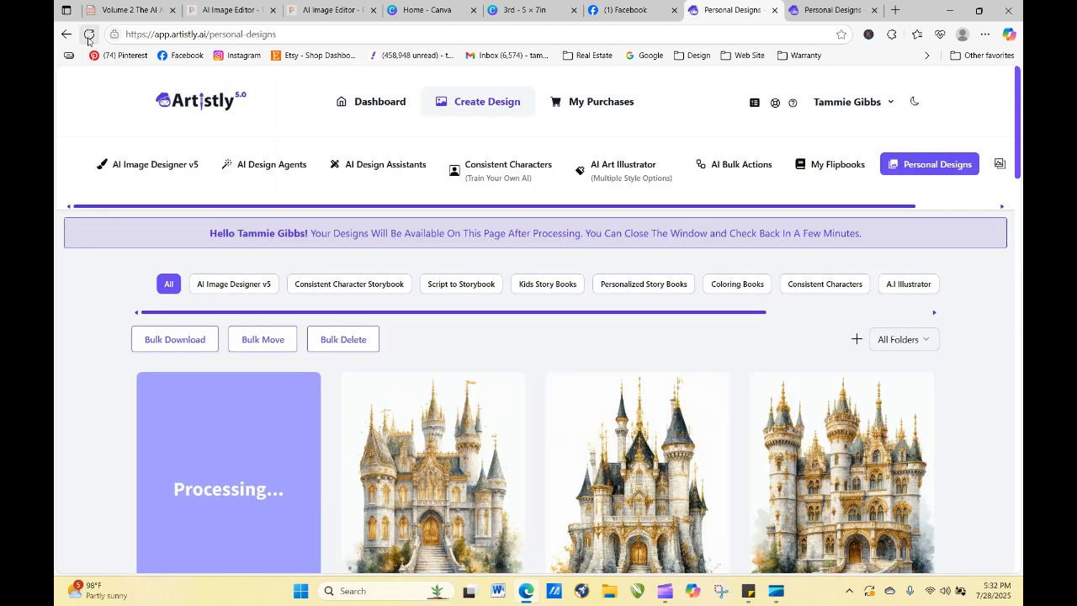
mouse_move(191, 391)
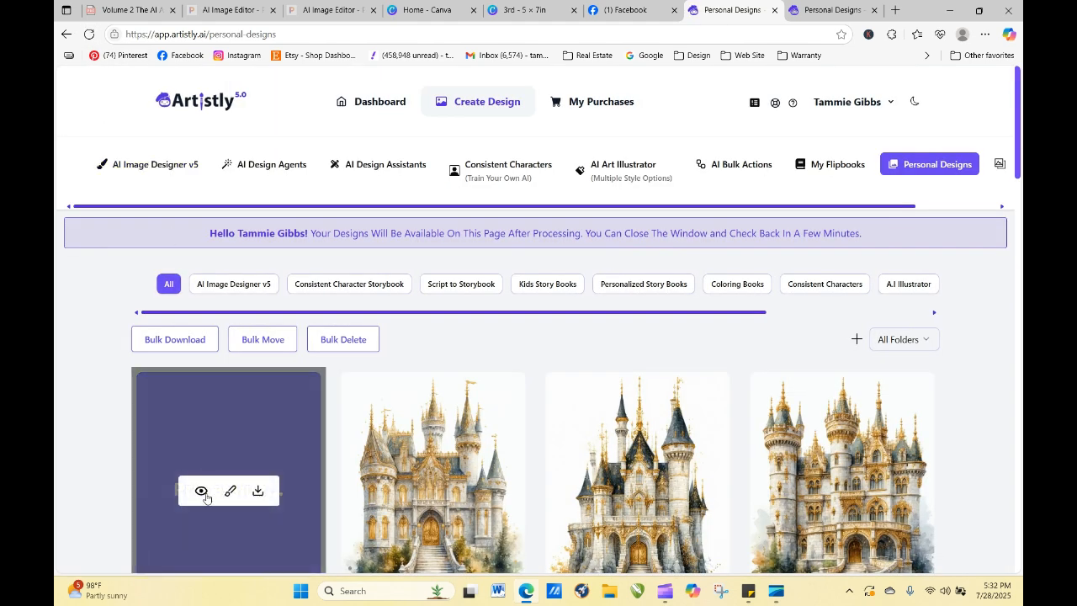
left_click(204, 495)
left_click(438, 110)
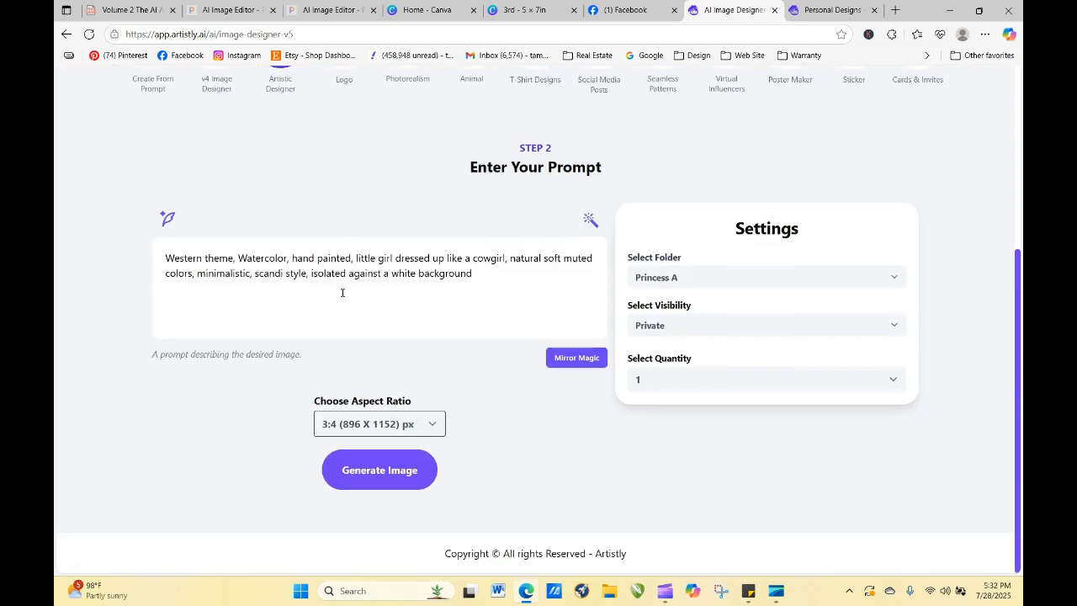
left_click(342, 292)
- Switch to the AI clipart playbook PDF, go to contents page 6 and open the Textured & Mixed Media Illustration Clipart word bank
left_click(130, 10)
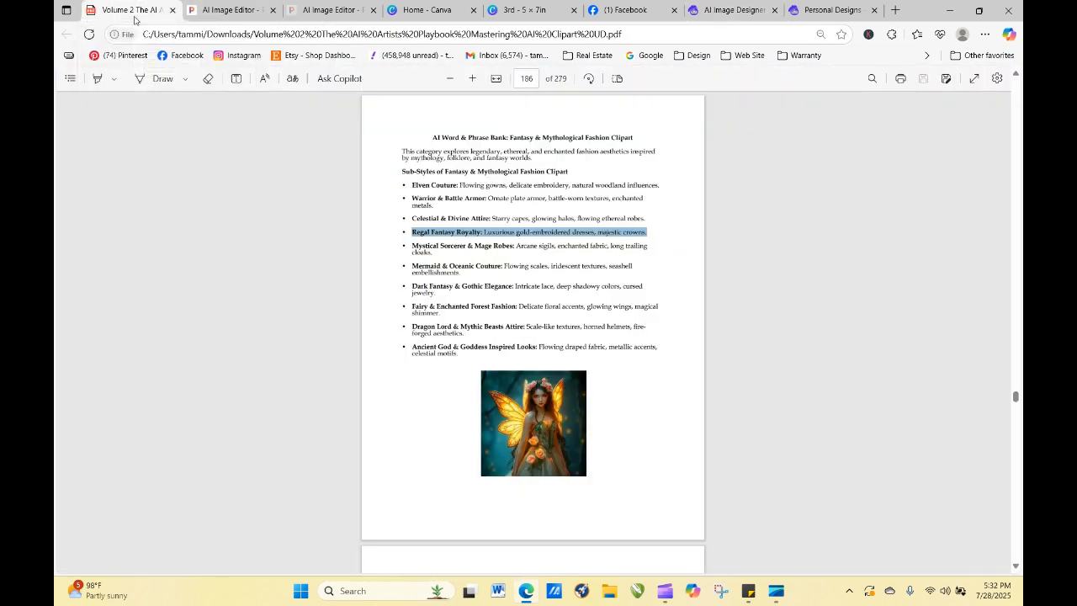
left_click(911, 285)
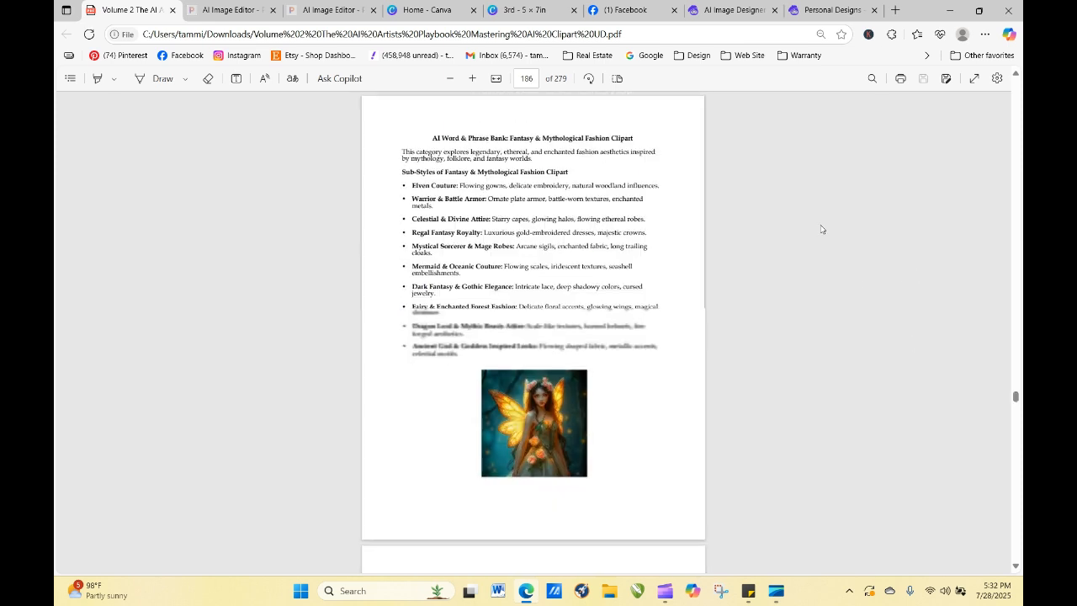
left_click(531, 79)
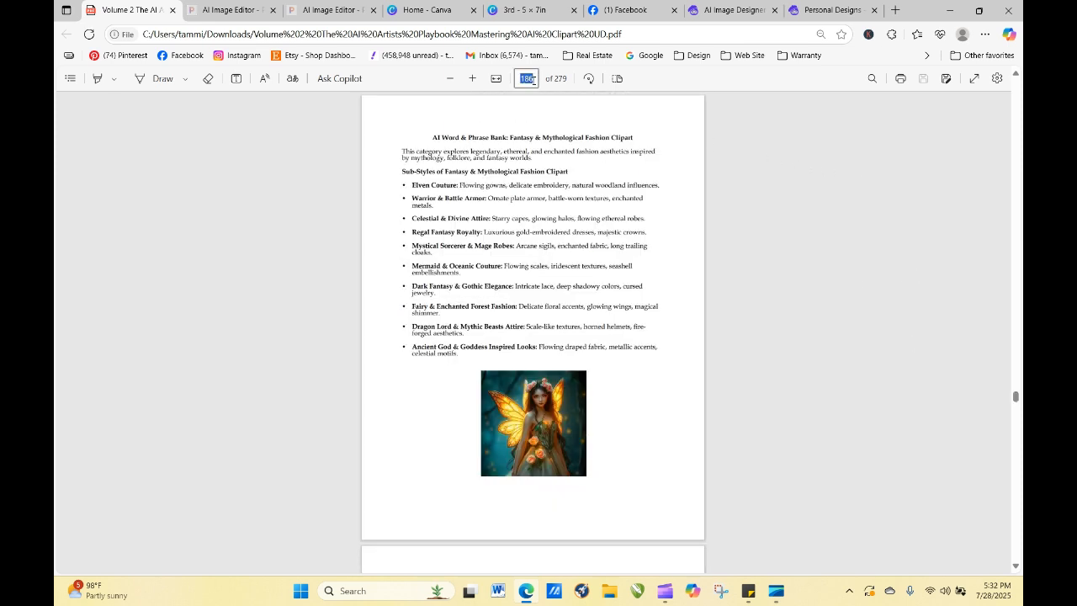
type("6")
key("Return")
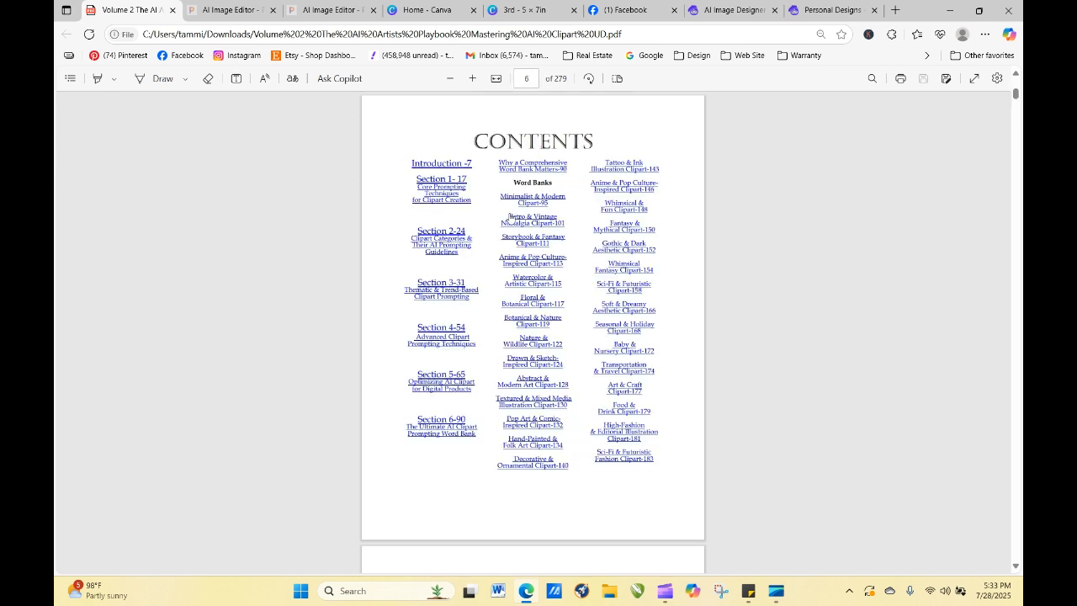
left_click(548, 401)
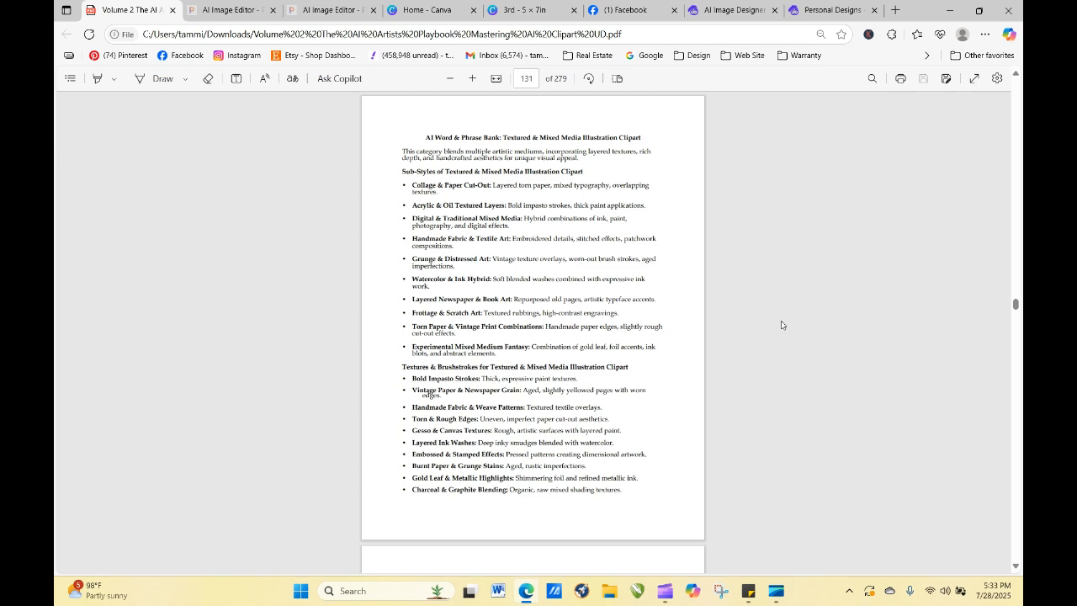
- Examine the textures, color palettes and advanced prompting phrases for textured and mixed media illustration clipart
scroll(781, 322, "down", 1)
scroll(780, 325, "down", 4)
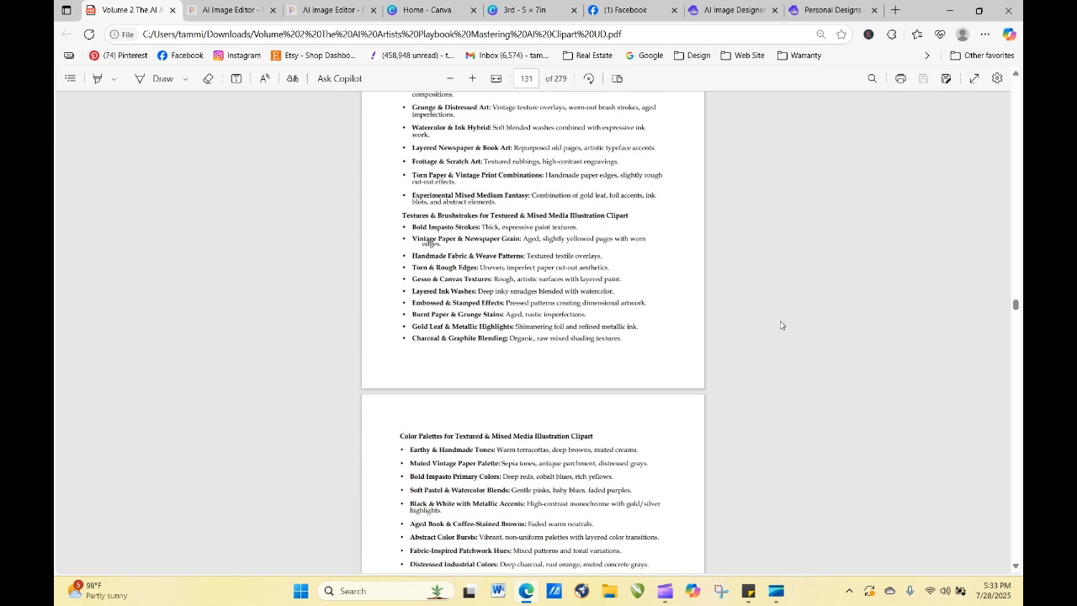
scroll(779, 325, "down", 2)
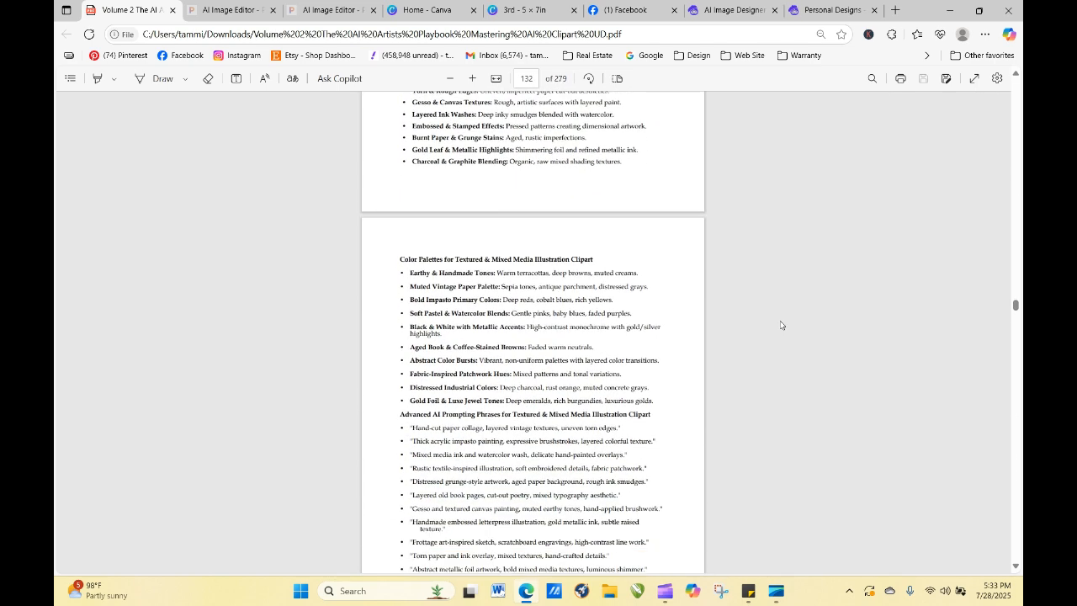
scroll(780, 325, "down", 2)
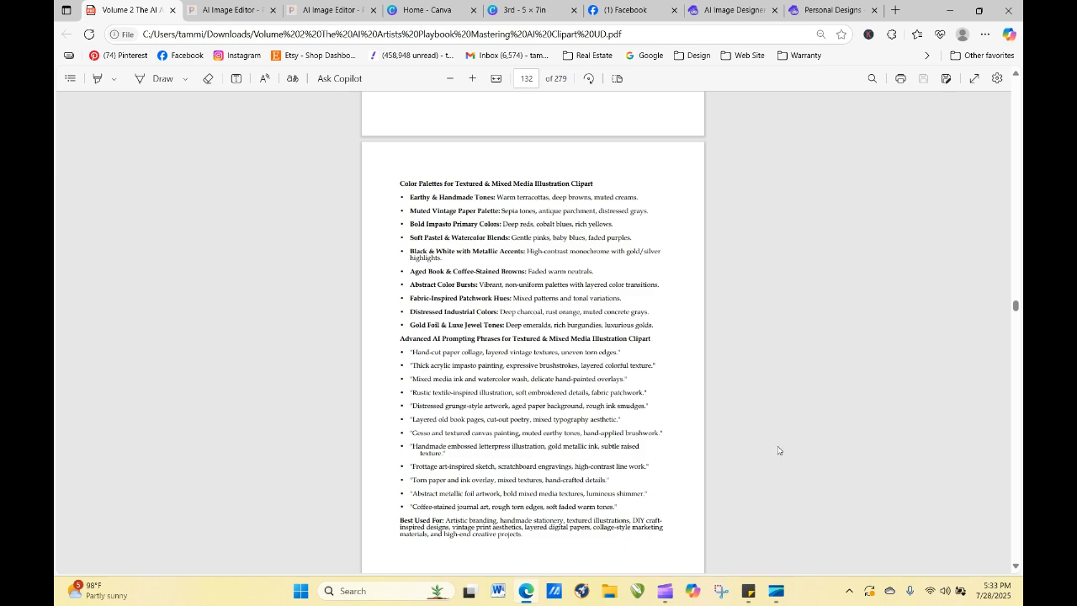
scroll(777, 450, "down", 3)
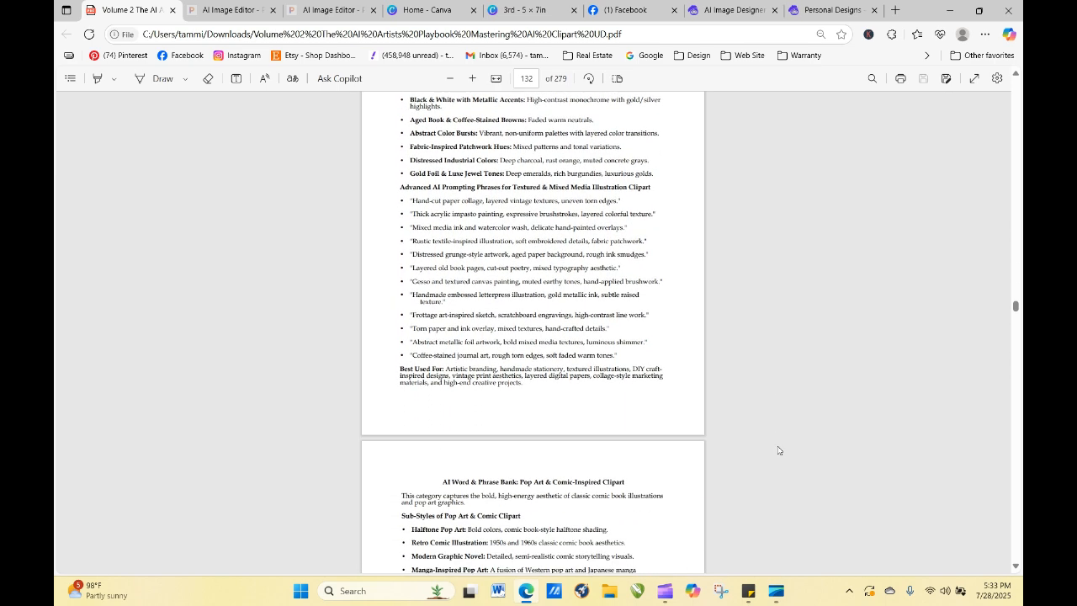
scroll(777, 450, "up", 1)
scroll(777, 450, "down", 1)
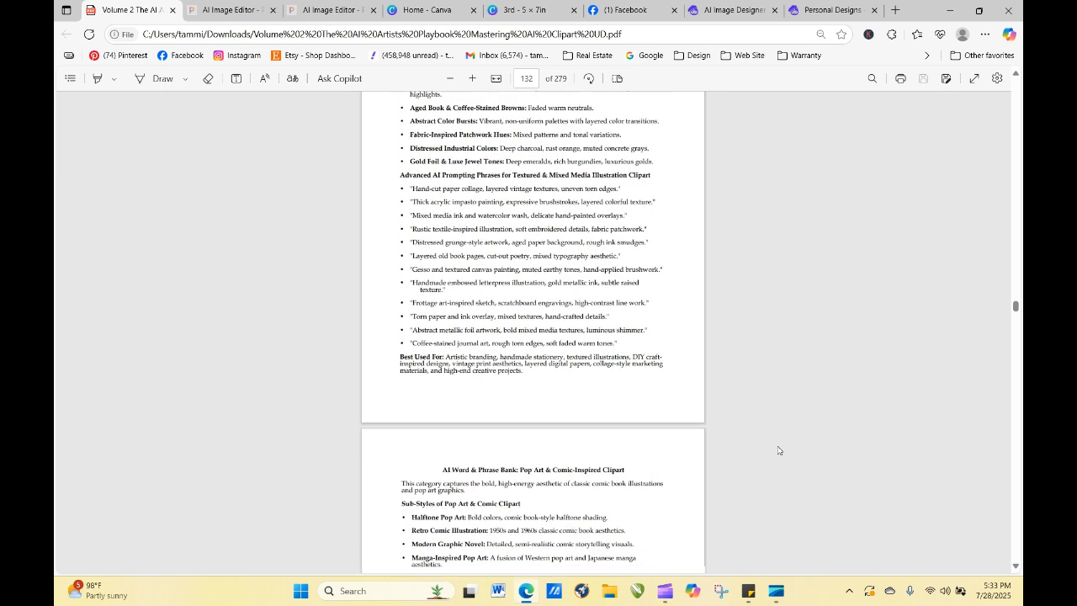
scroll(777, 450, "up", 2)
scroll(777, 450, "up", 3)
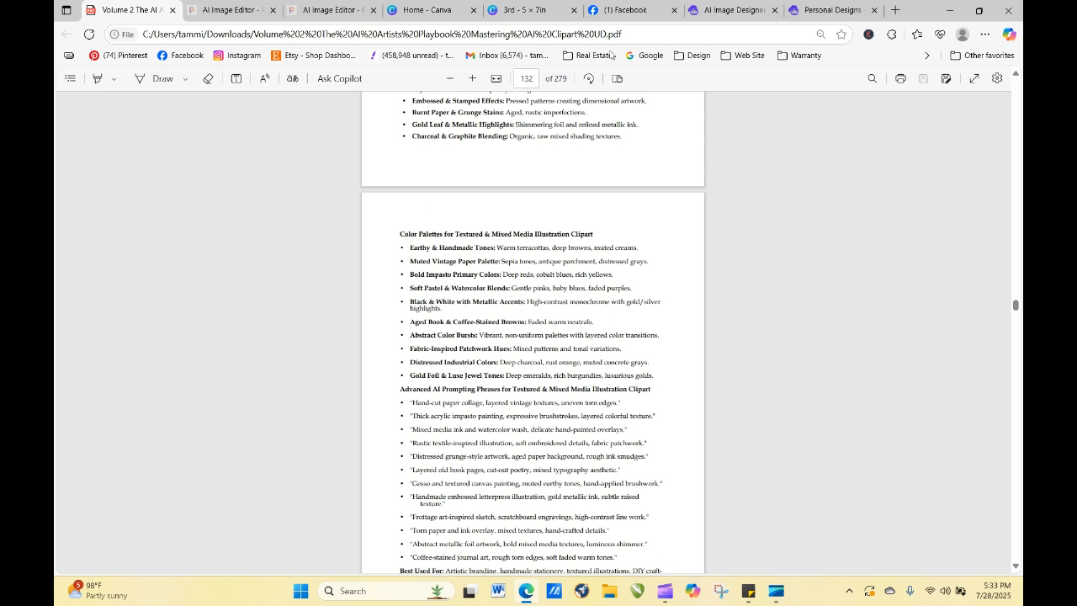
- Go to contents page 7 and open the Luxury & High-End Fashion Clipart word bank
left_click(528, 78)
type("7")
key("Return")
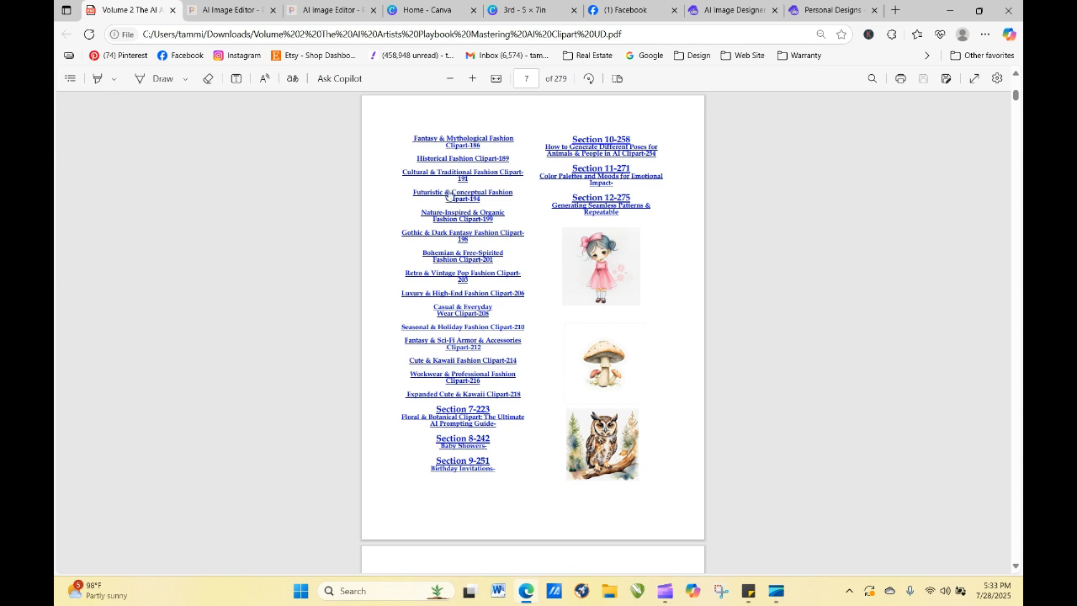
left_click(481, 293)
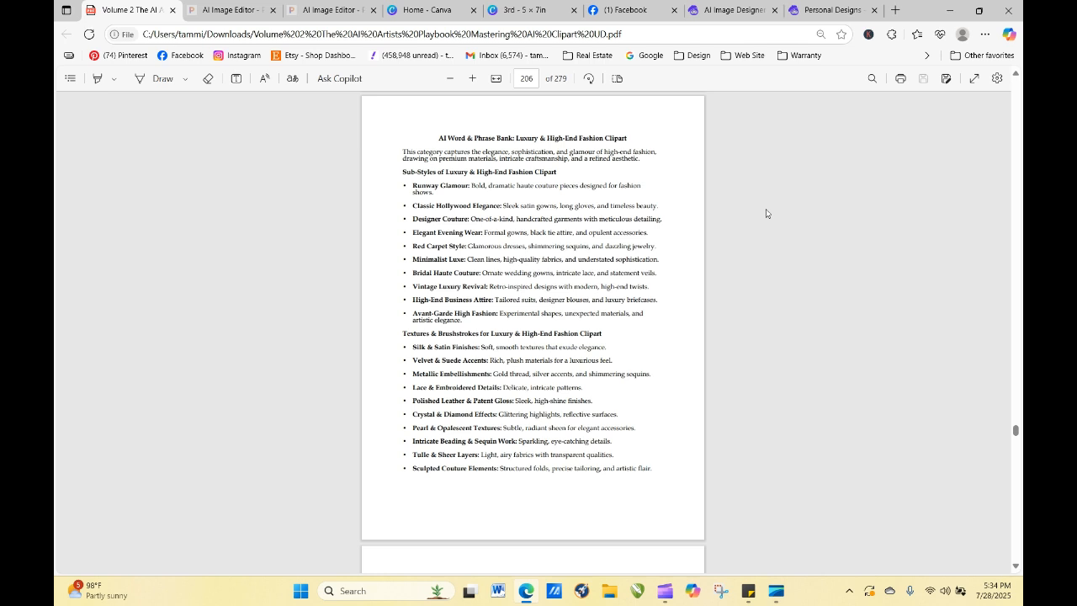
- Open the Casual & Everyday Wear Clipart word bank from contents page 7 and copy "Distressed Denim & Raw Edges: Worn-in, casual appeal"
left_click(526, 78)
type("7")
key("Return")
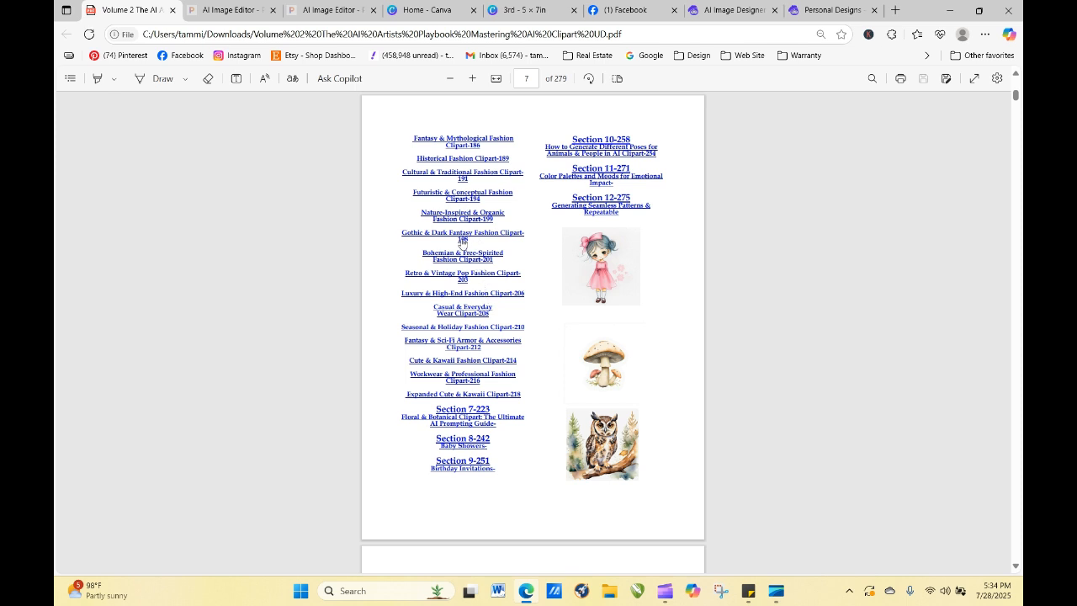
left_click(467, 310)
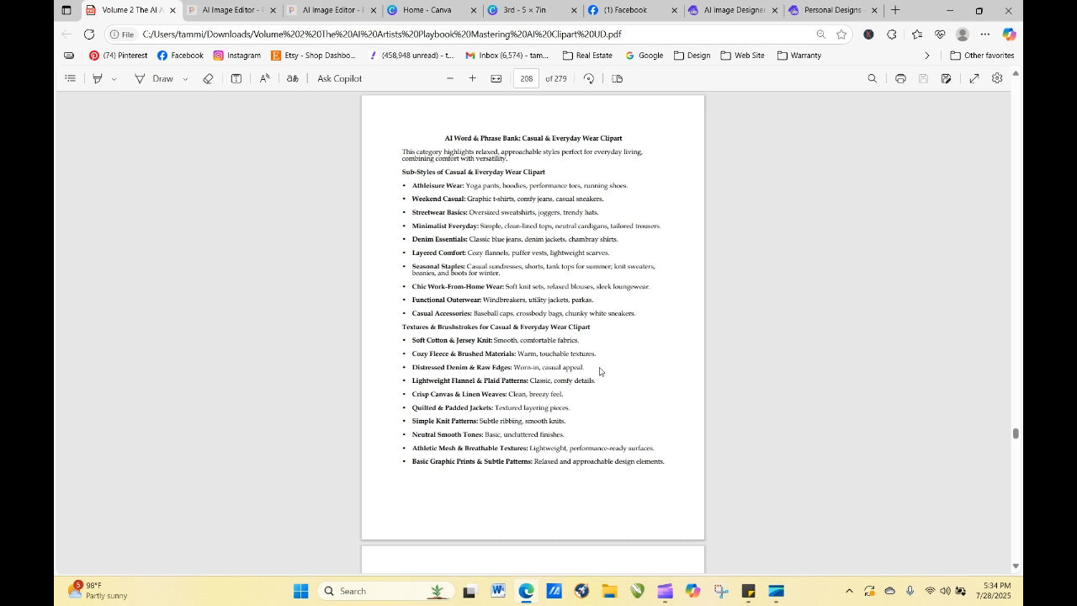
left_click_drag(587, 365, 407, 365)
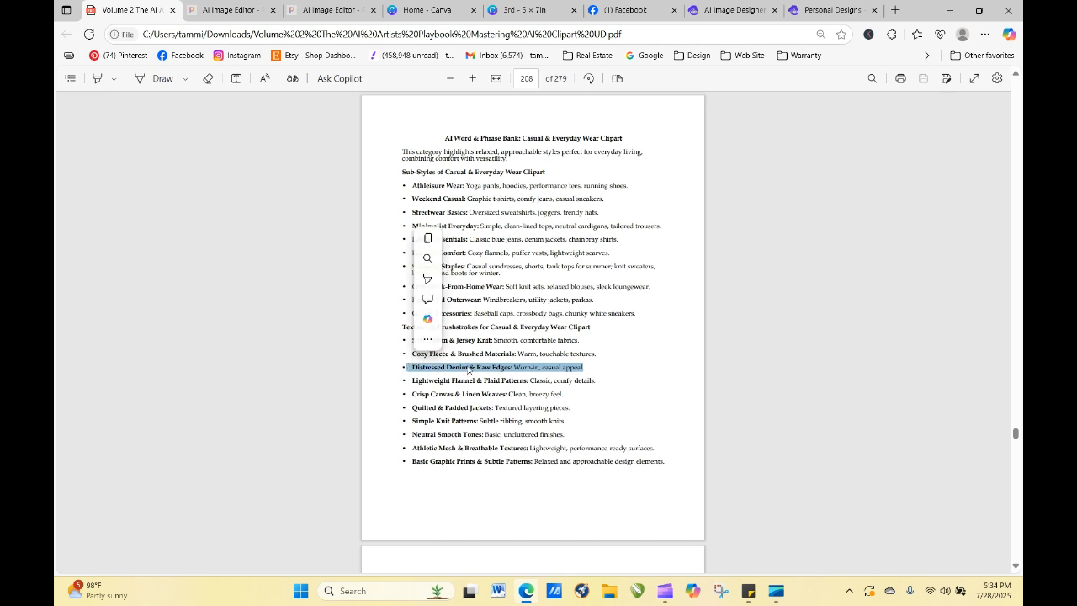
right_click(469, 371)
left_click(497, 165)
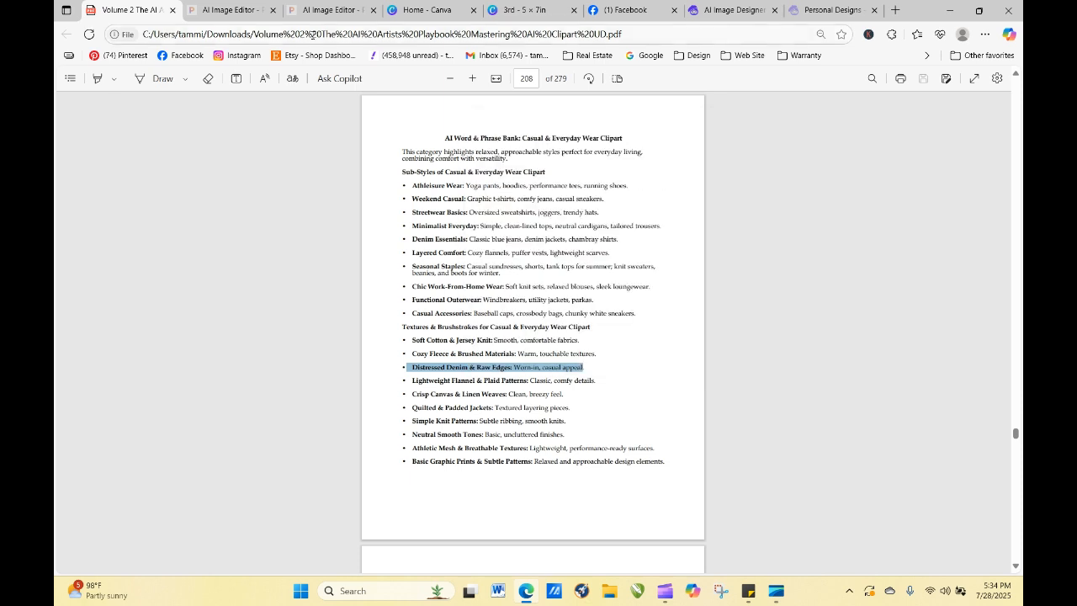
- Switch to Artistly's image designer, paste the copied distressed denim phrase after "natural soft muted colors," in the prompt and generate the image
left_click(729, 12)
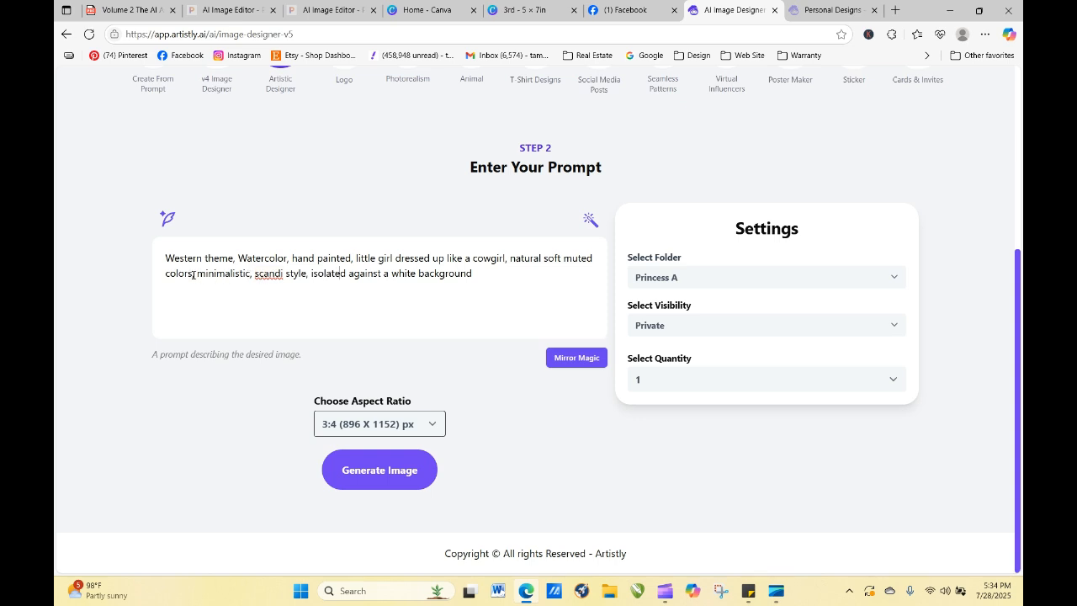
right_click(193, 274)
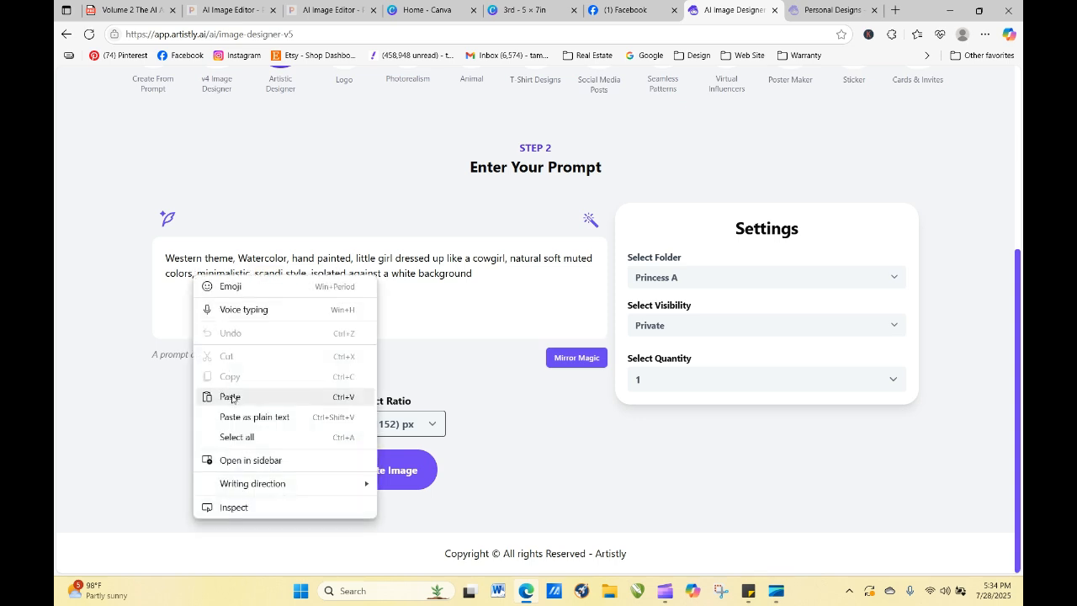
left_click(233, 396)
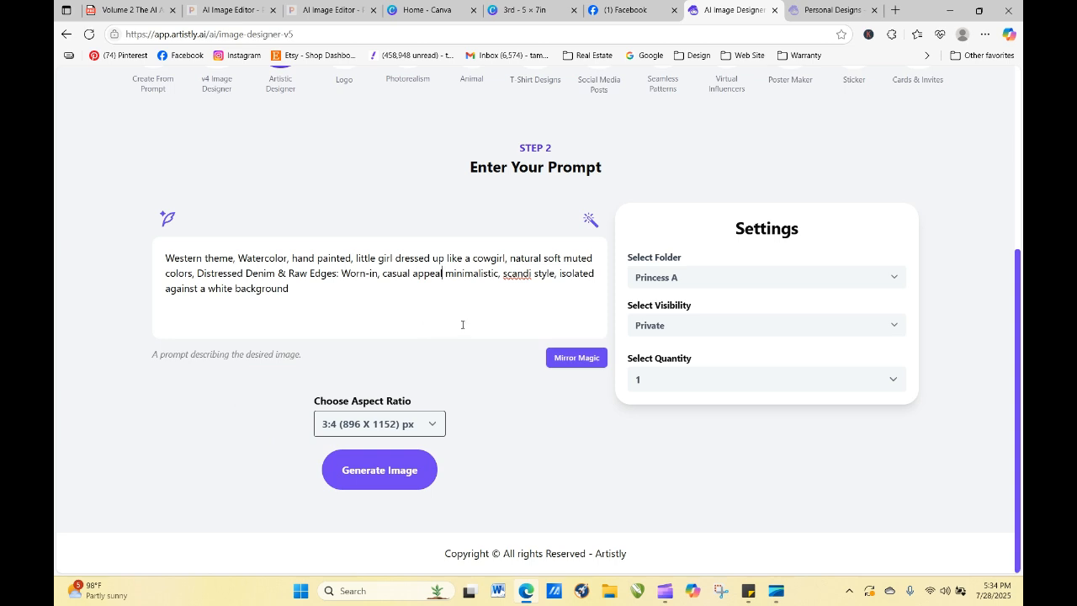
left_click(407, 470)
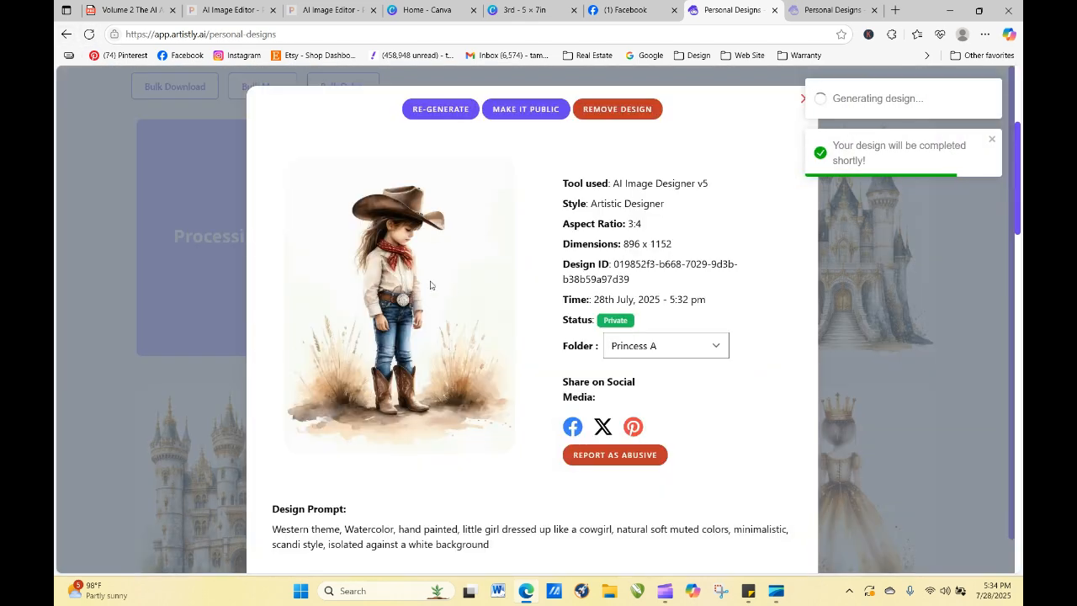
- View the finished cowgirl design, reload the personal designs, then reopen the cowgirl and highlight its full design prompt
left_click(405, 239)
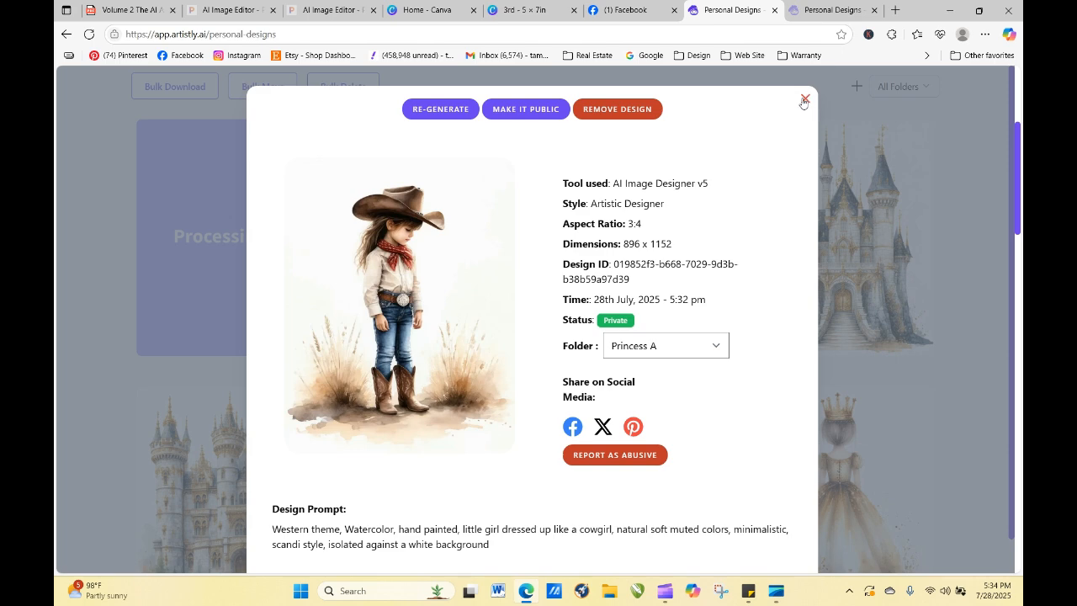
left_click(804, 101)
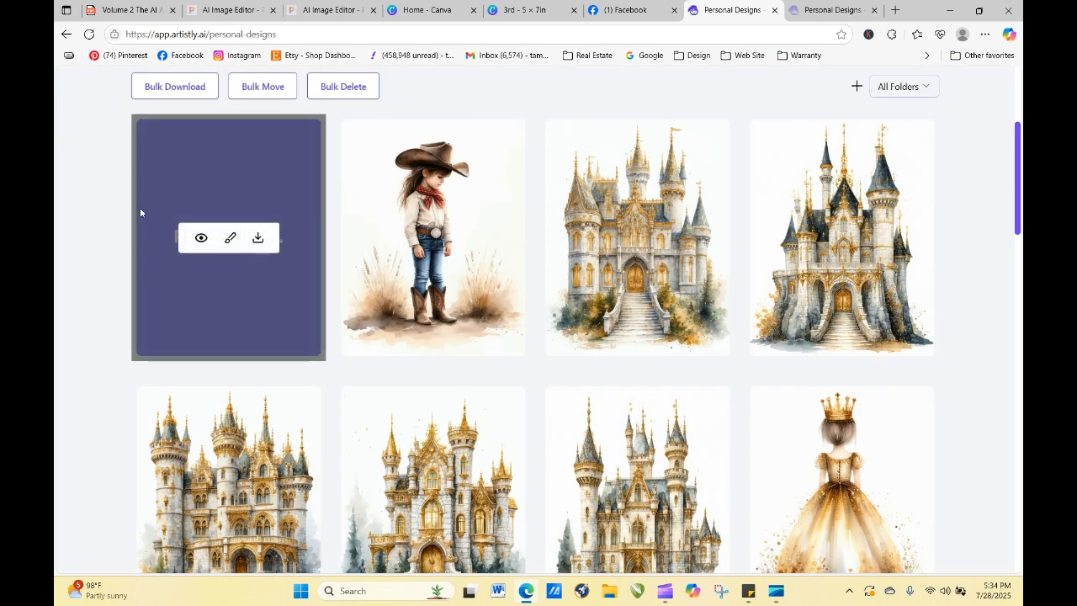
left_click(89, 38)
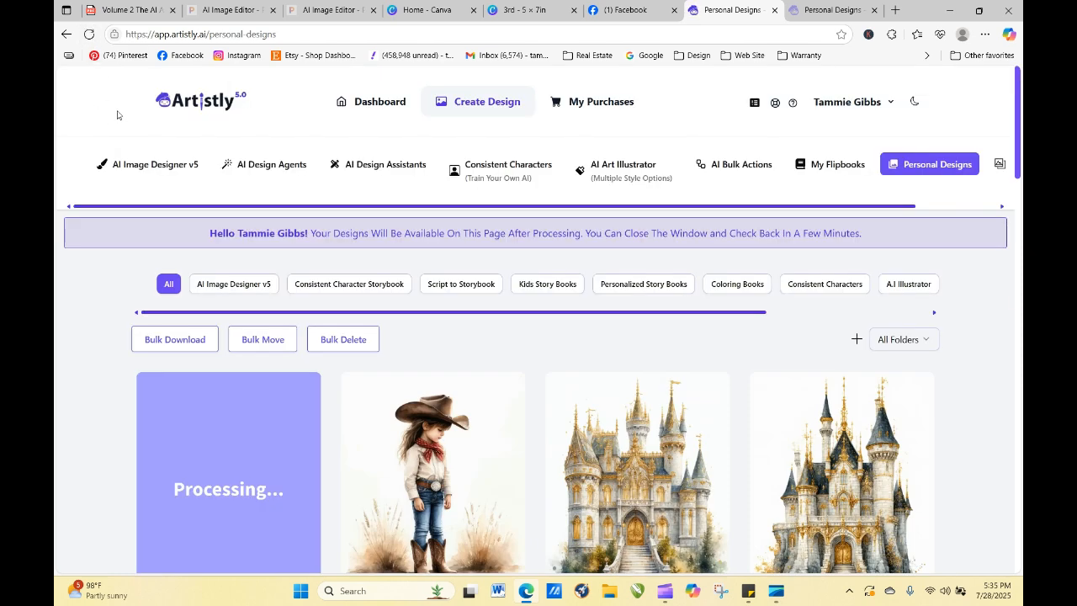
left_click(404, 491)
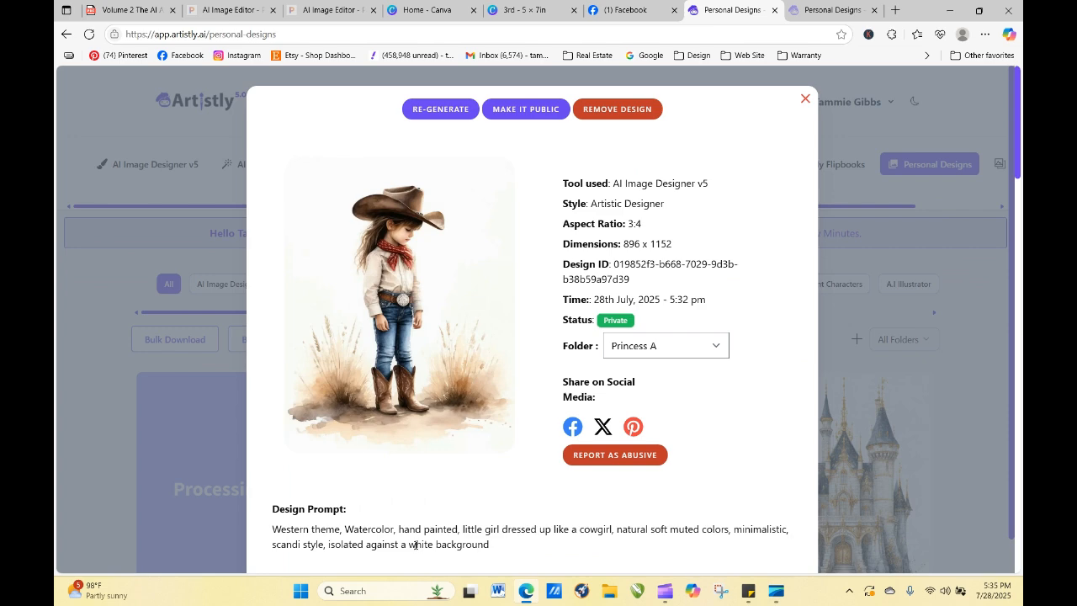
left_click_drag(277, 531, 508, 558)
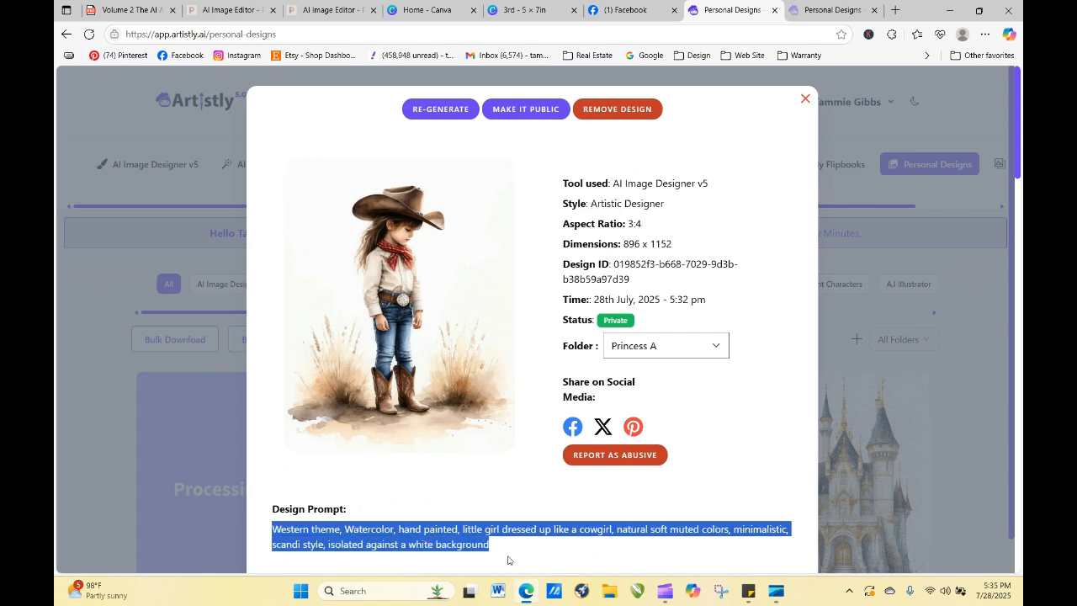
- Copy the cowgirl's highlighted design prompt and paste it into the prompt of the AI Art Illustrator
right_click(509, 558)
left_click(519, 304)
left_click(805, 99)
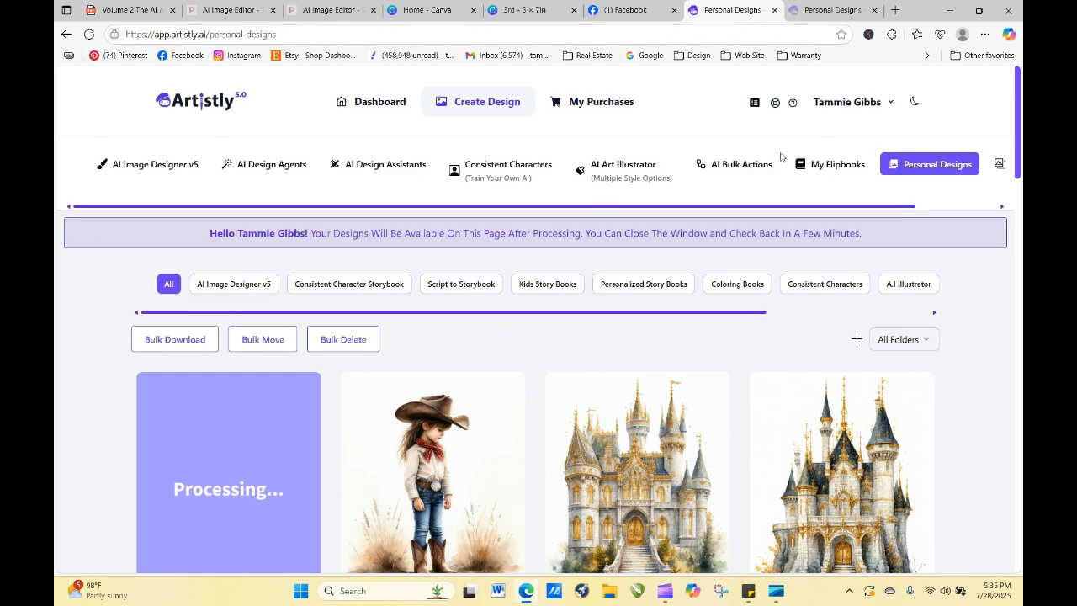
left_click(644, 174)
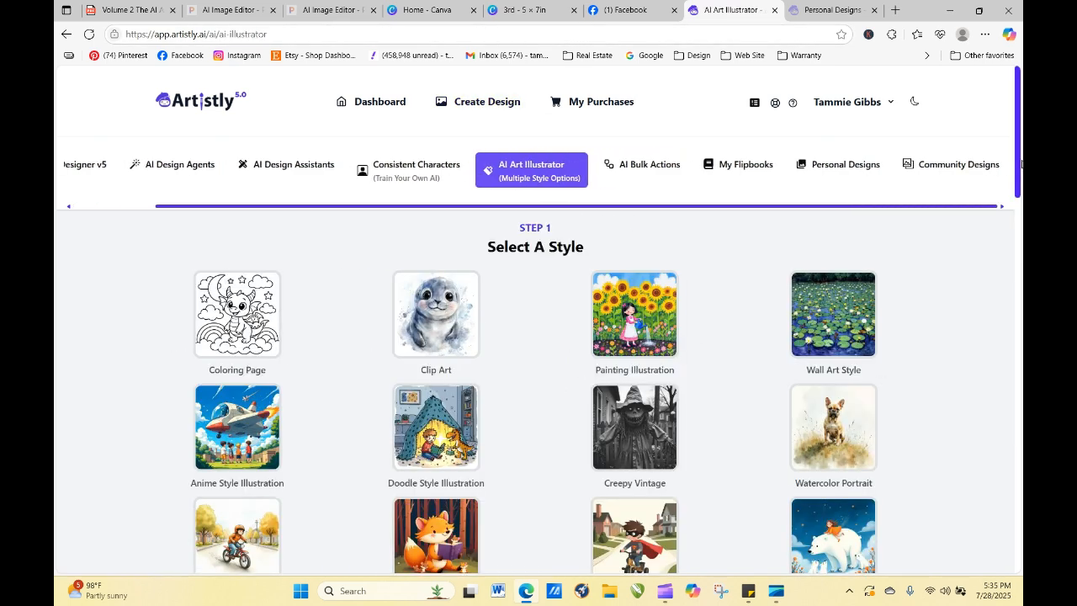
left_click_drag(1018, 173, 1021, 307)
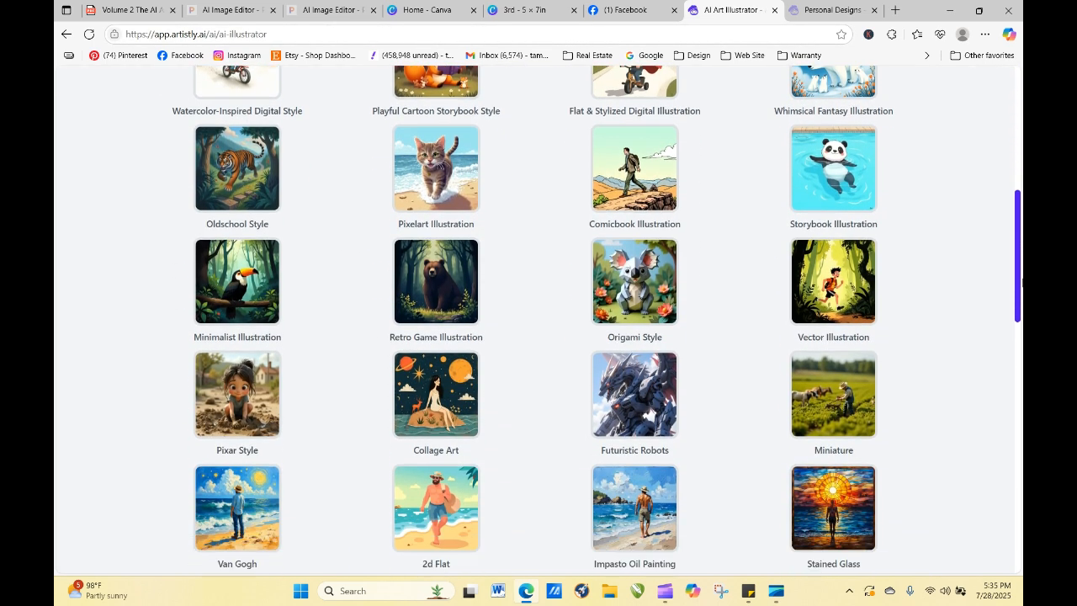
scroll(252, 294, "down", 12)
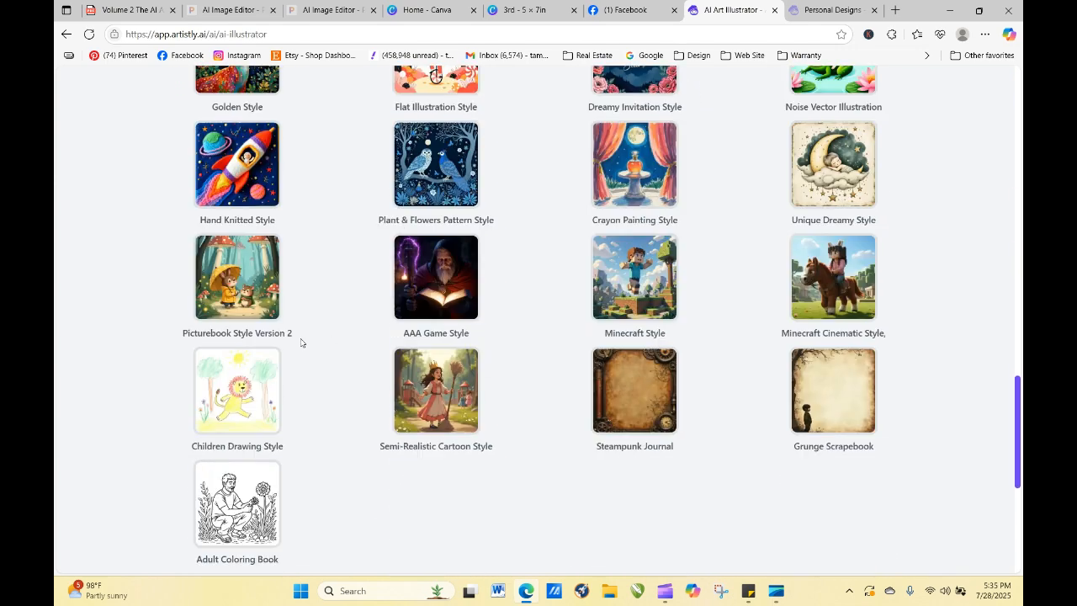
right_click(248, 288)
left_click(300, 411)
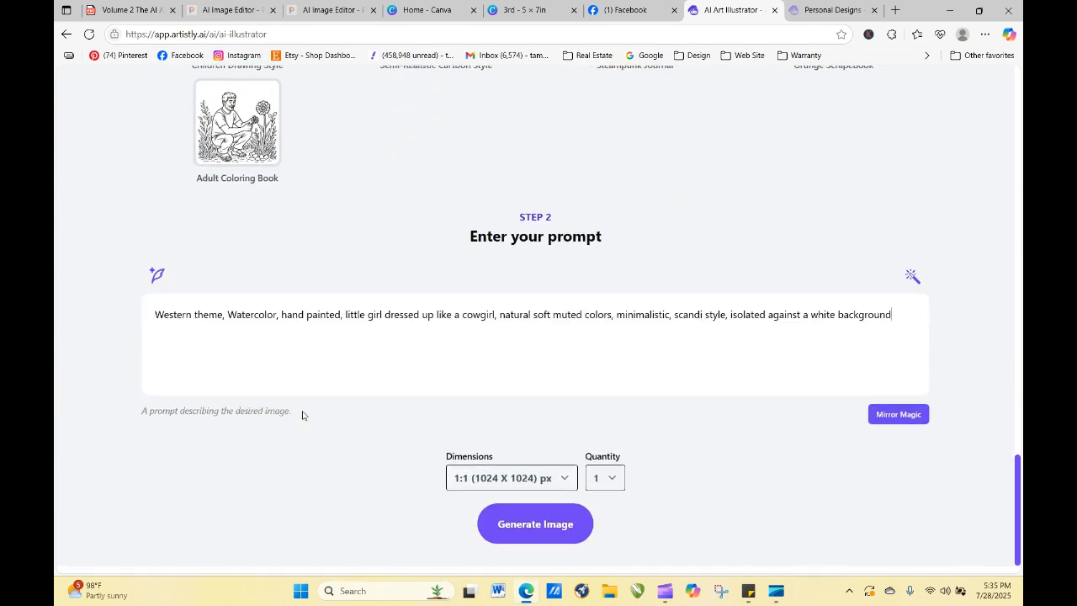
- Set the illustration's dimensions to 3:4 (896 X 1152) px and generate the image
left_click(542, 481)
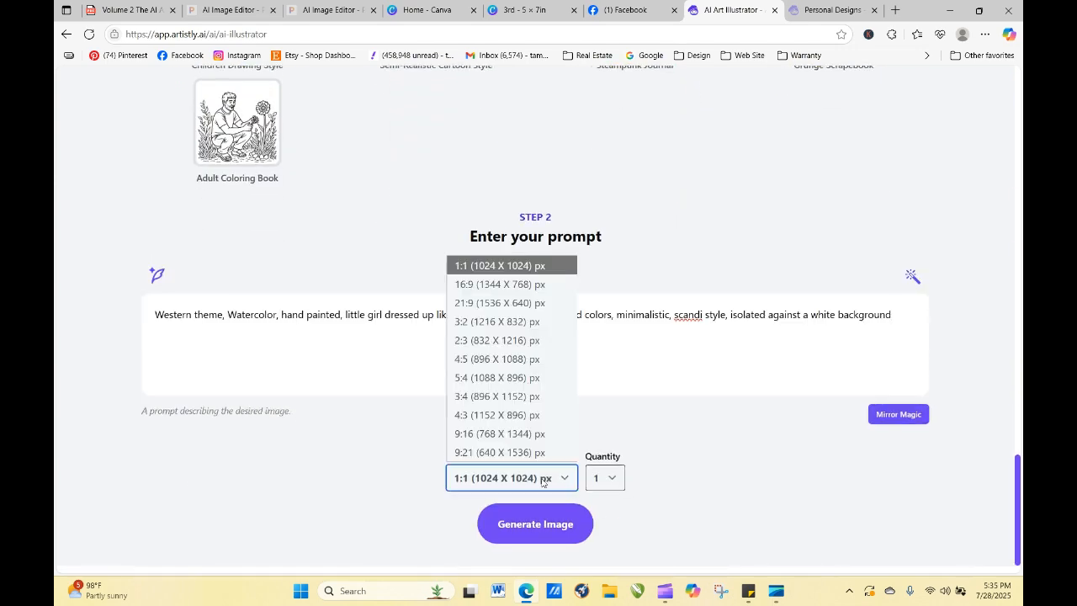
left_click(517, 396)
left_click(557, 513)
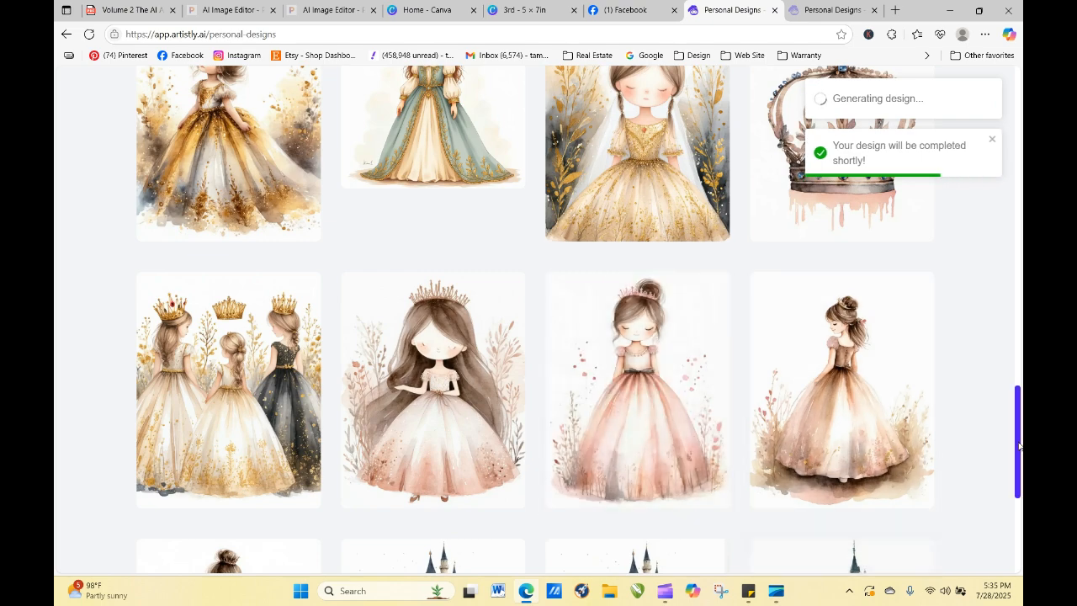
- View the details of the side-facing cowgirl with the cactus, then reload the personal designs and look over the results
left_click_drag(1019, 446, 1021, 156)
mouse_move(461, 462)
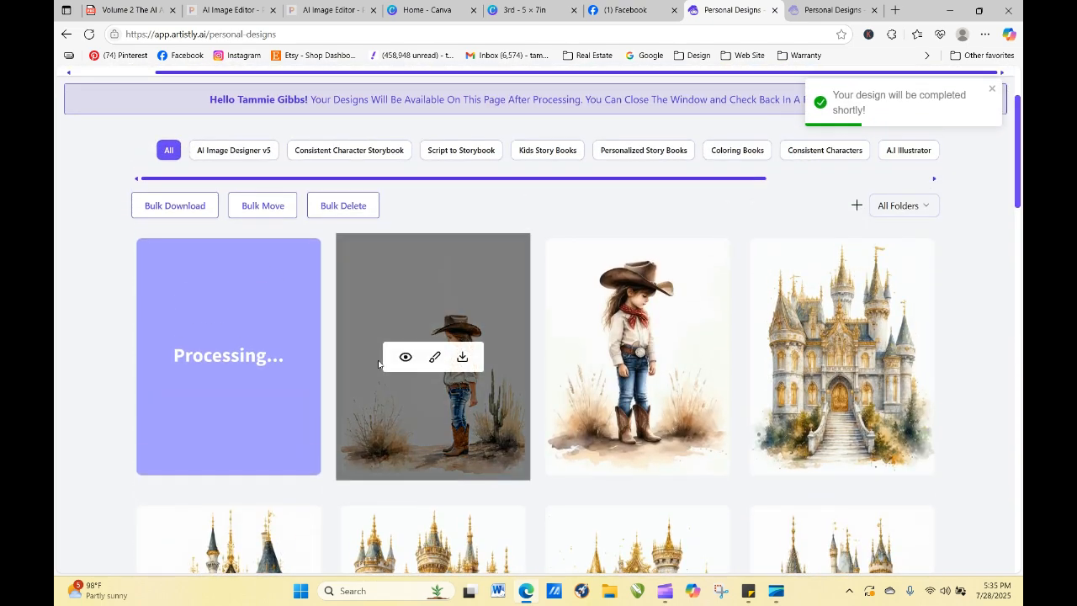
left_click(405, 359)
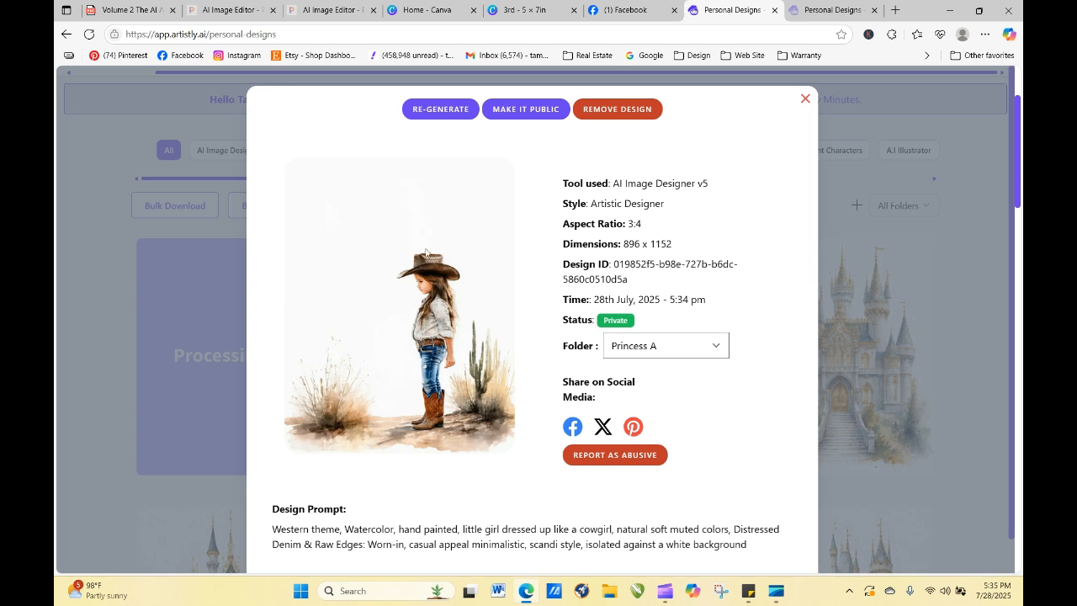
left_click(804, 100)
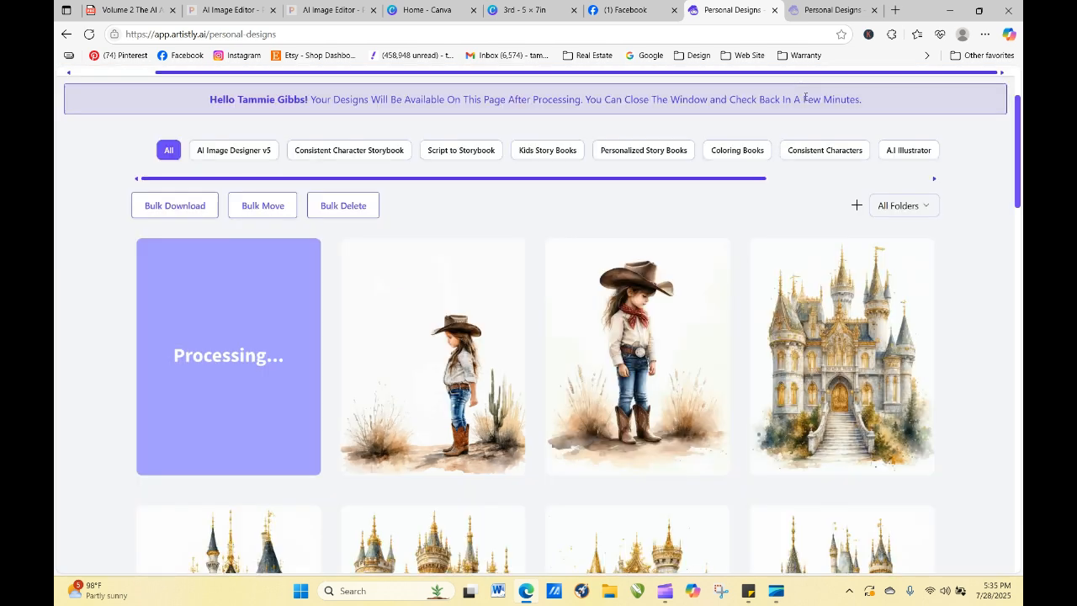
left_click(91, 37)
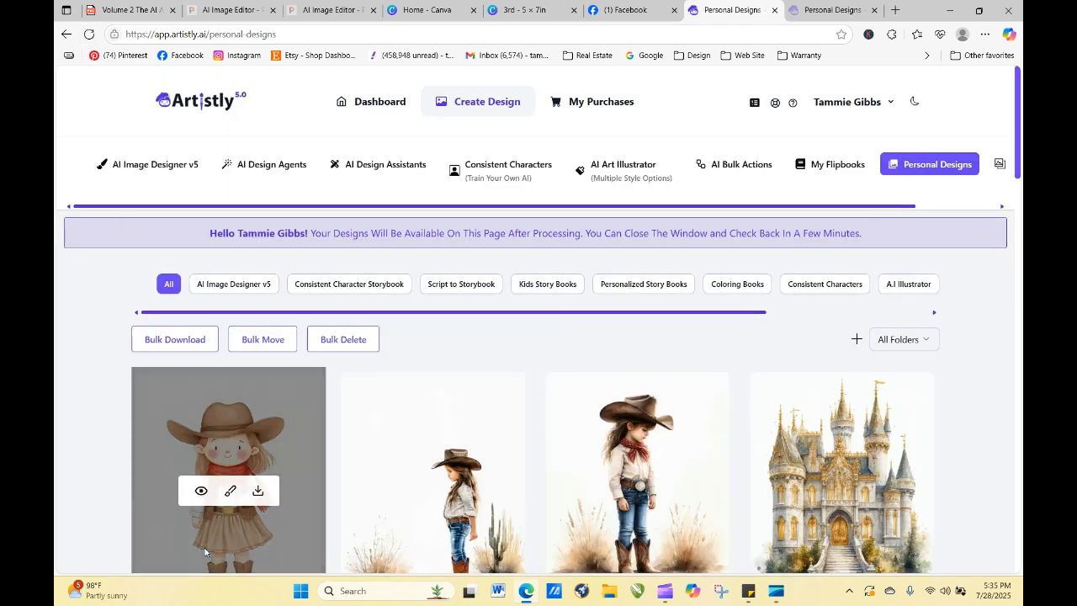
scroll(1017, 129, "down", 3)
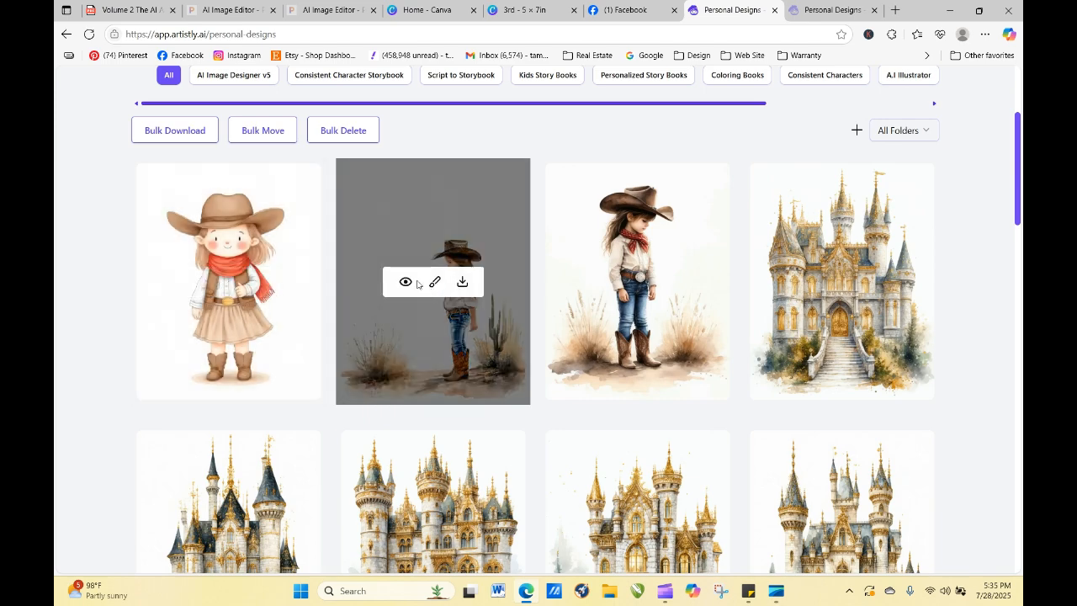
- Open the side-facing cowgirl for regeneration, move "Western theme, Watercolor, hand painted," after "natural soft muted colors," in its prompt and generate the image
left_click(405, 282)
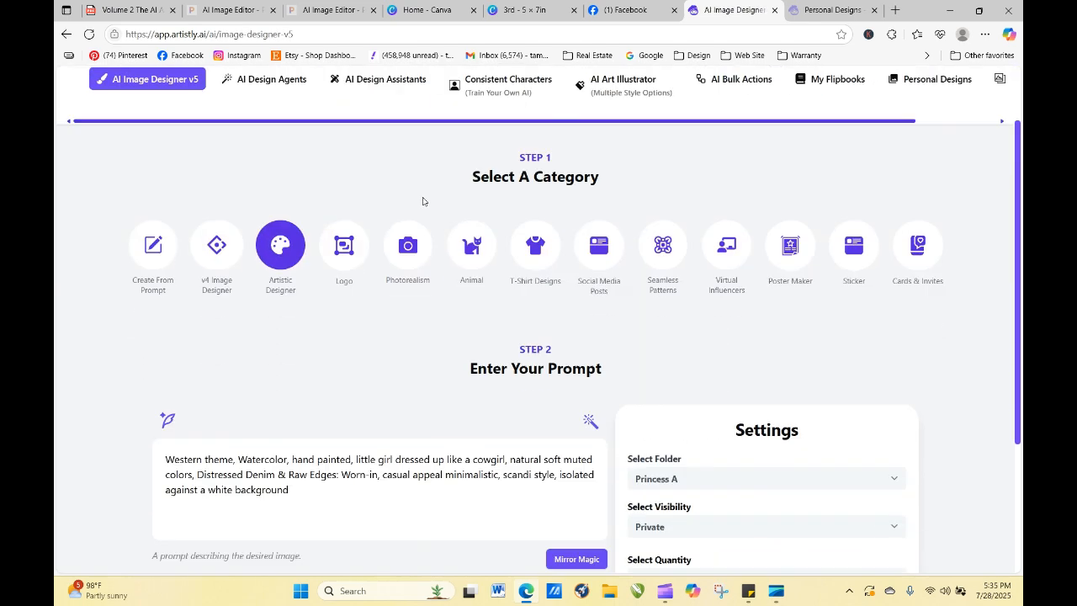
scroll(418, 206, "down", 3)
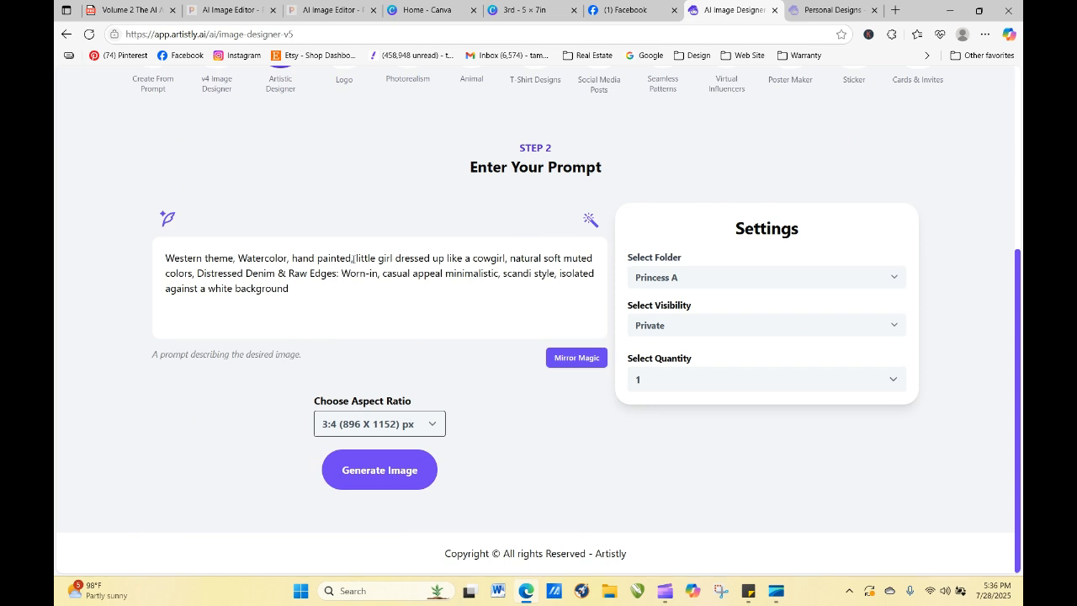
mouse_move(354, 257)
left_mouse_down()
mouse_move(159, 260)
mouse_move(353, 287)
mouse_move(199, 285)
mouse_move(195, 274)
left_mouse_up()
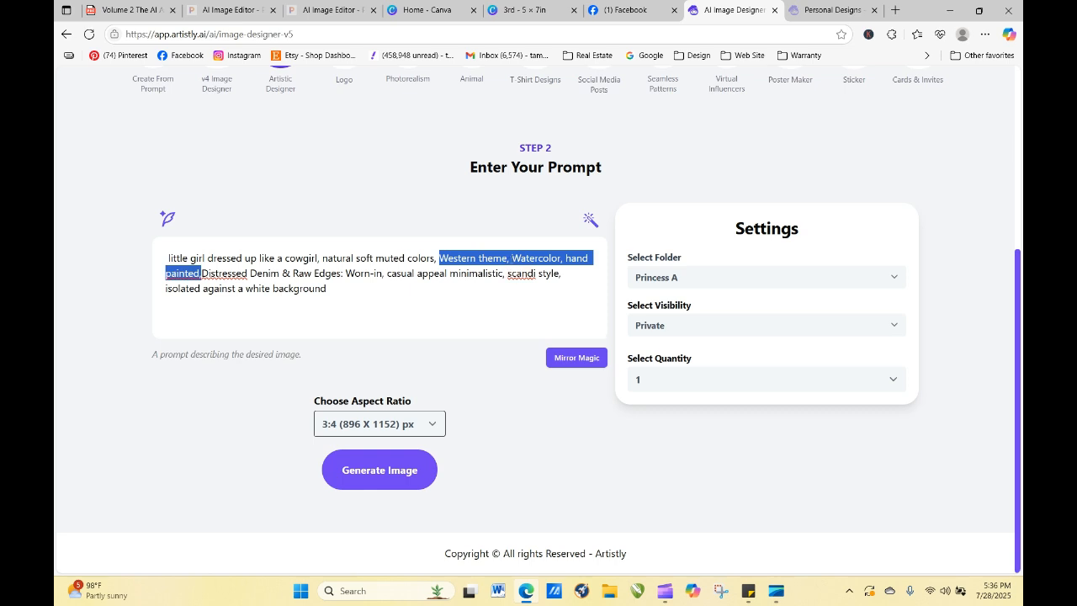
left_click(509, 259)
left_click(201, 273)
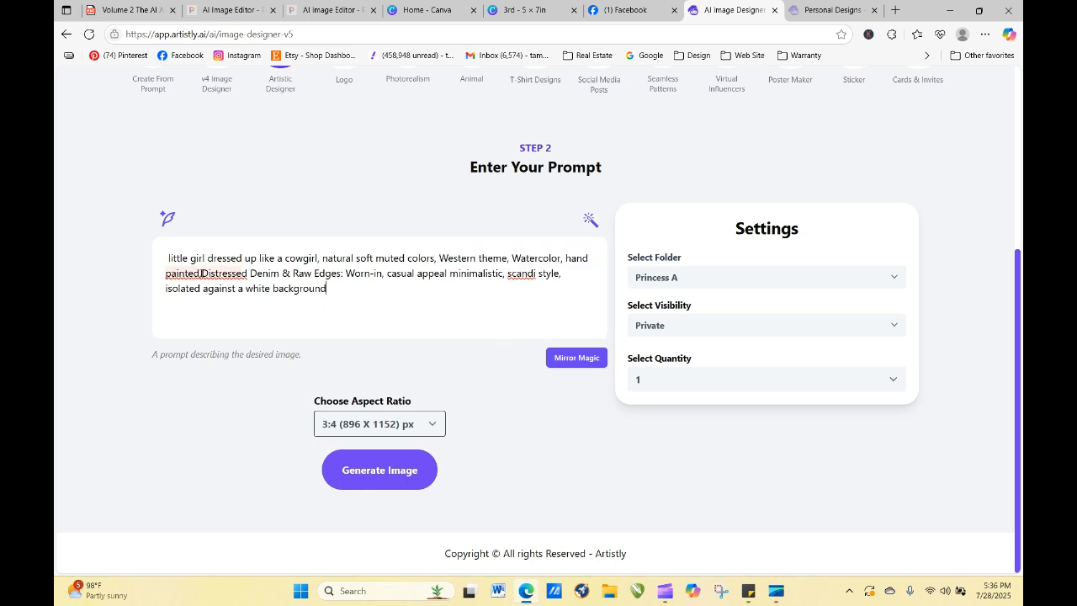
left_click(407, 471)
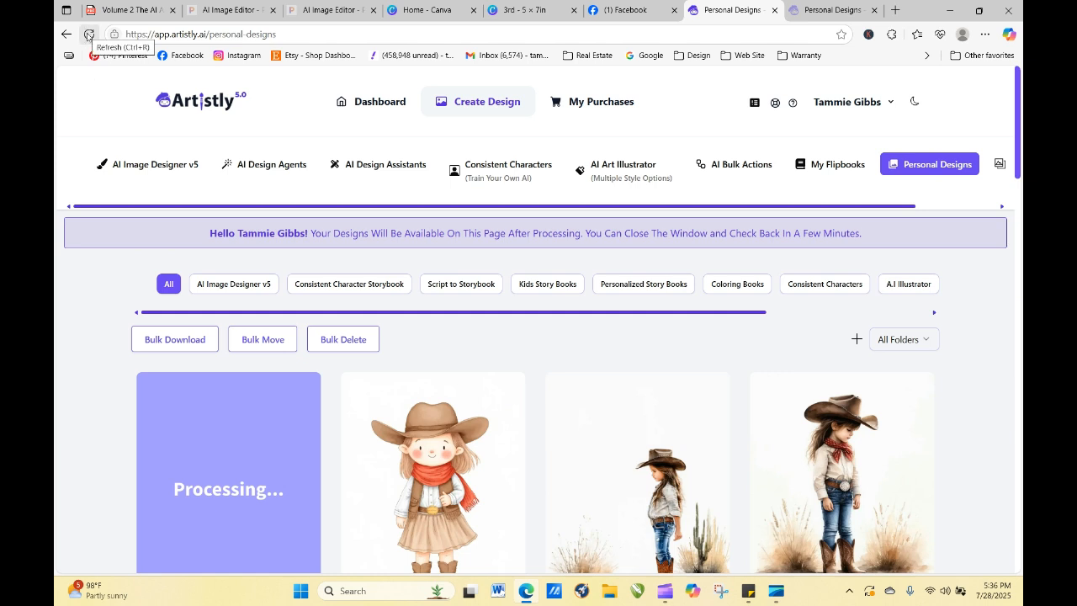
- Reload the personal designs and reopen the side-facing cowgirl with the cactus for regeneration
left_click(88, 36)
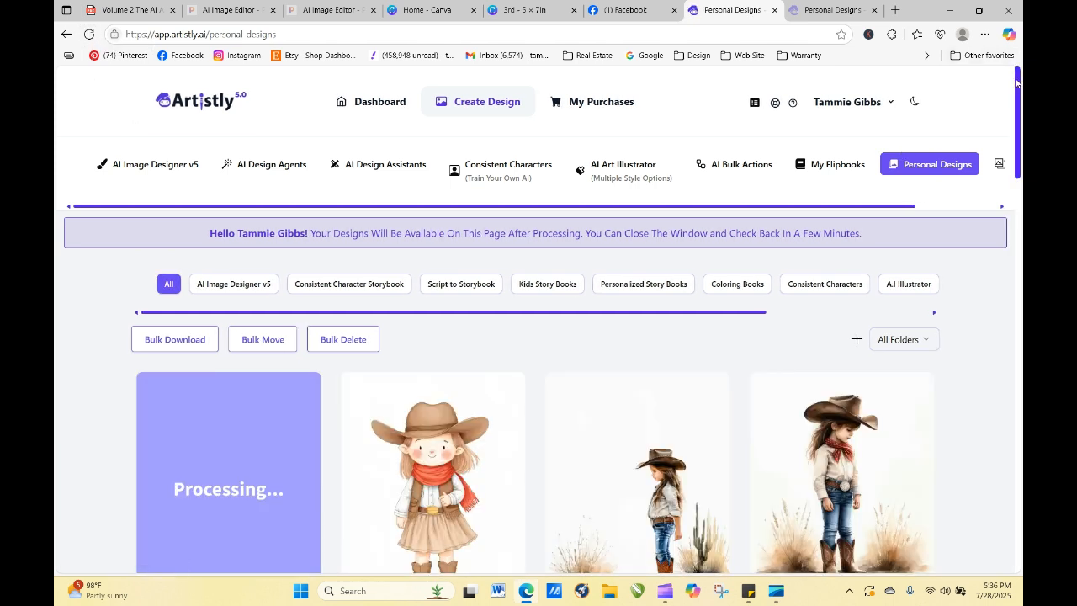
left_click_drag(1016, 81, 1020, 123)
mouse_move(702, 335)
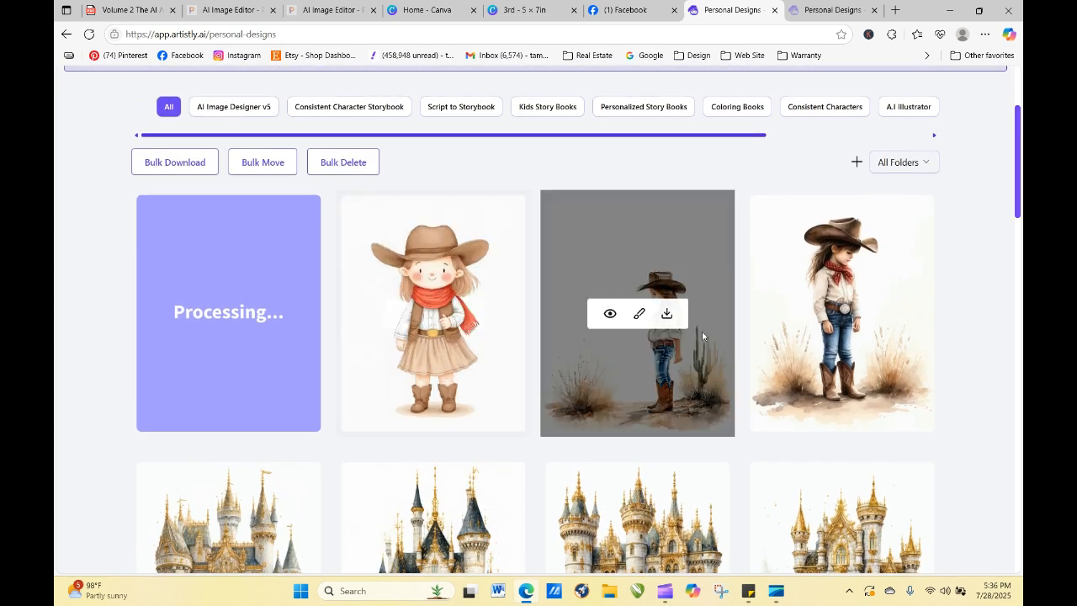
left_click(609, 313)
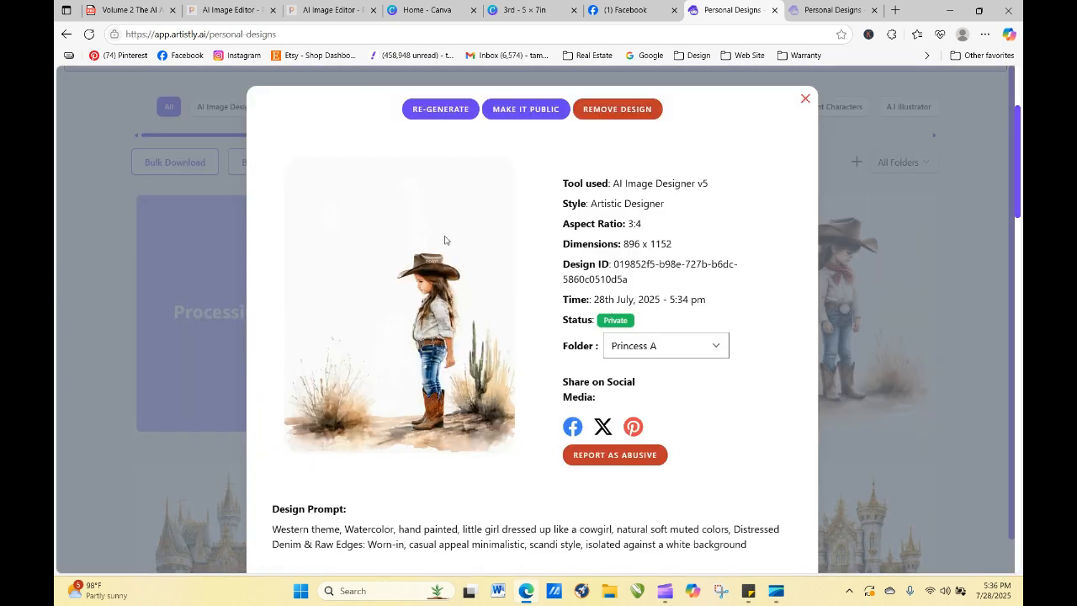
left_click(441, 115)
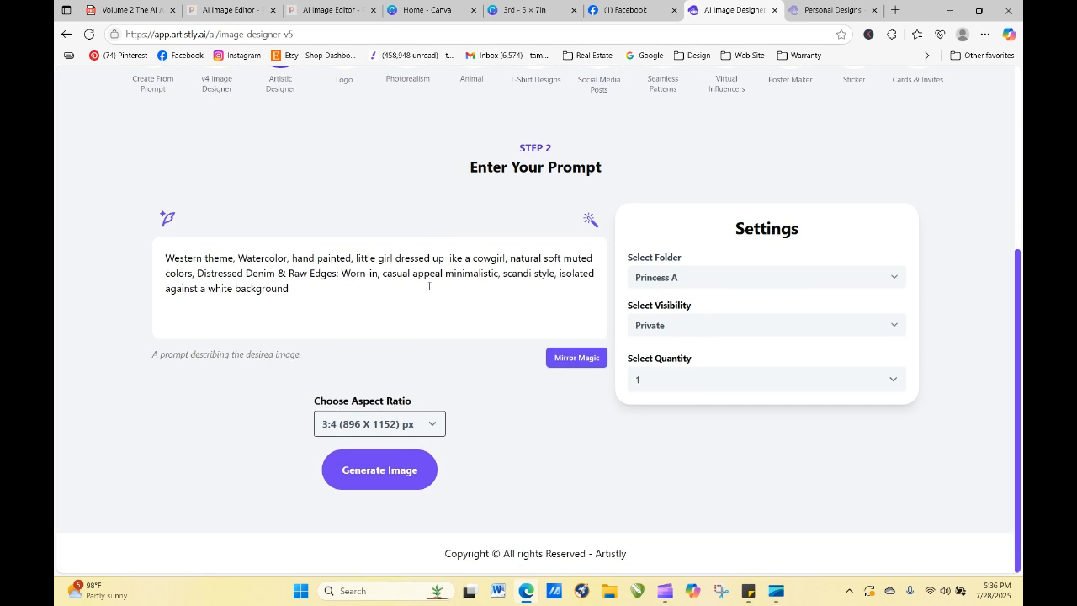
- Move "Western theme," to the end of the prompt, separate it from "white background" with a comma and generate the image
left_click_drag(166, 258, 289, 250)
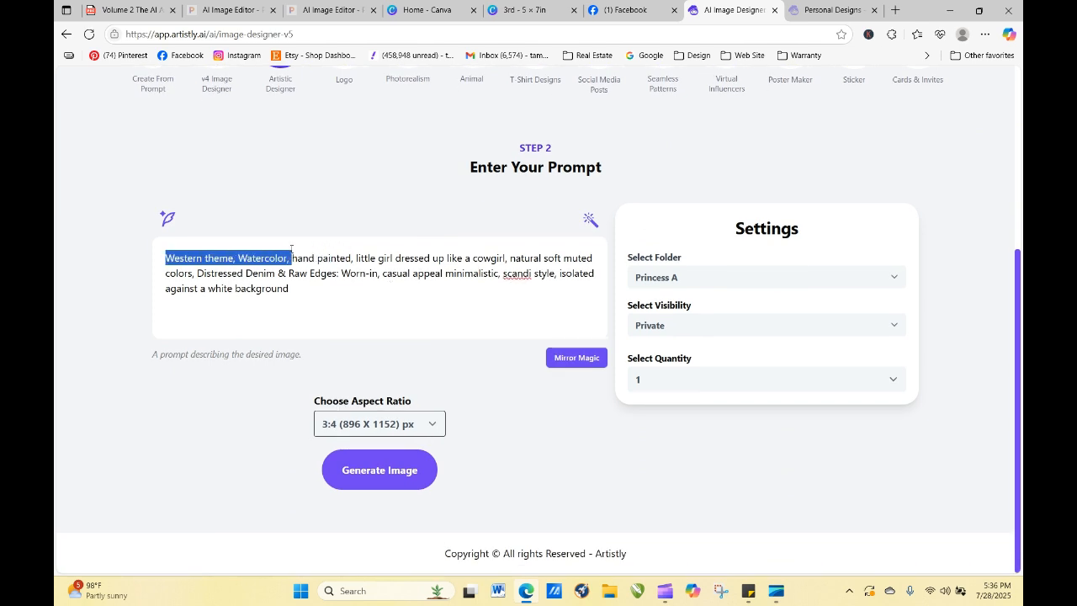
left_click(227, 260)
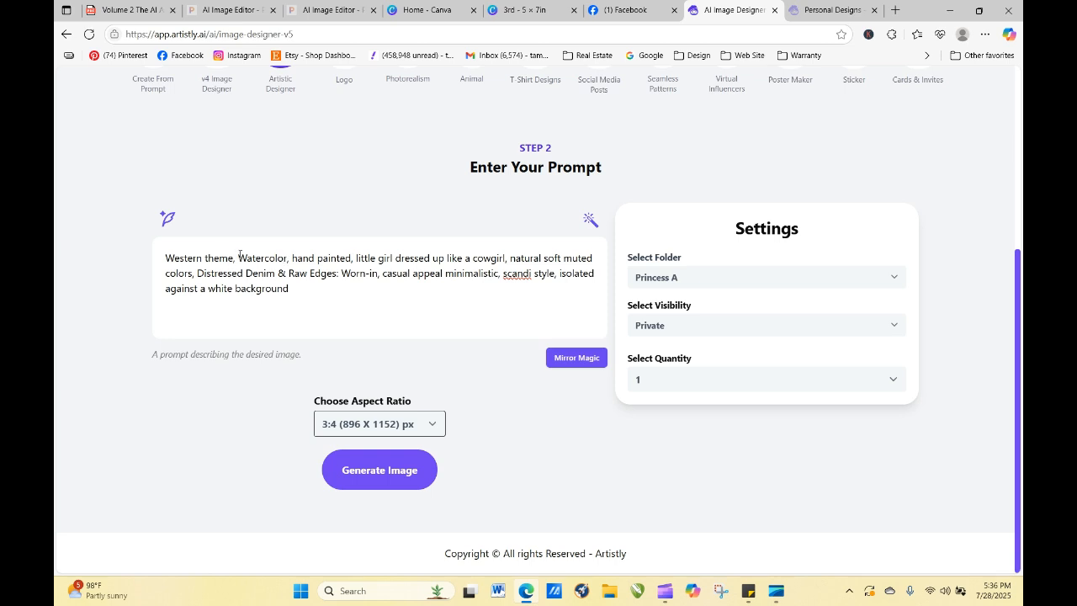
left_click_drag(235, 257, 291, 289)
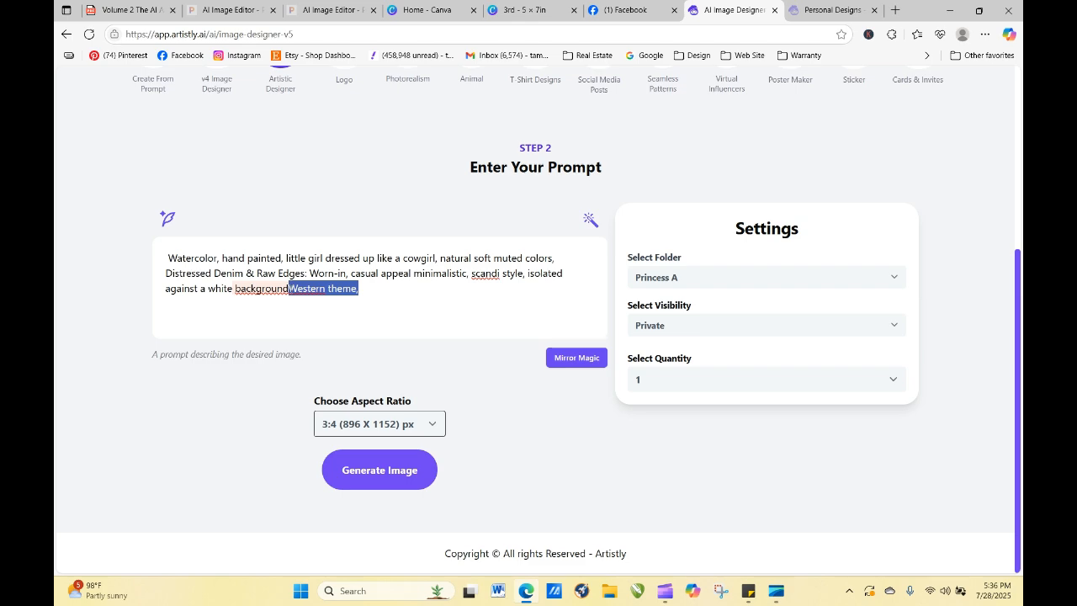
left_click(290, 289)
type(",")
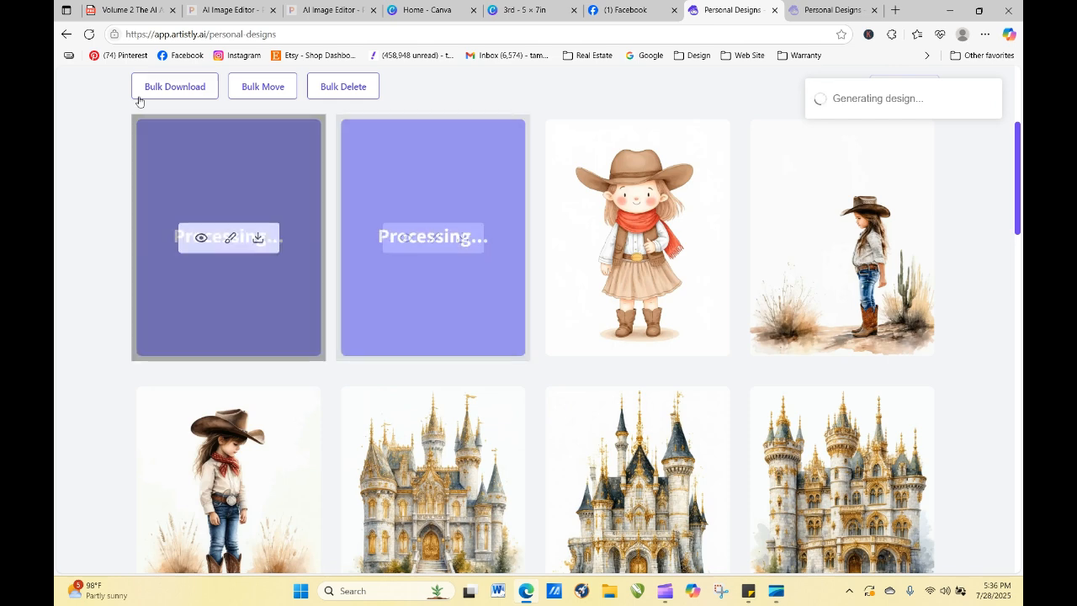
- Reload the personal designs and open the new front-facing cowgirl design for regeneration
left_click(89, 34)
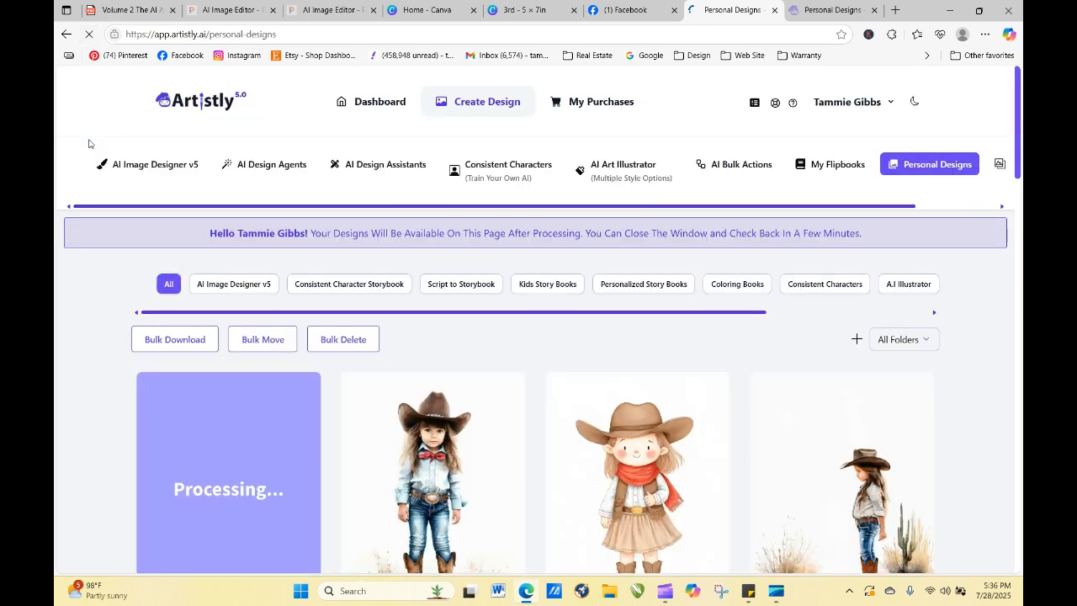
left_click(402, 492)
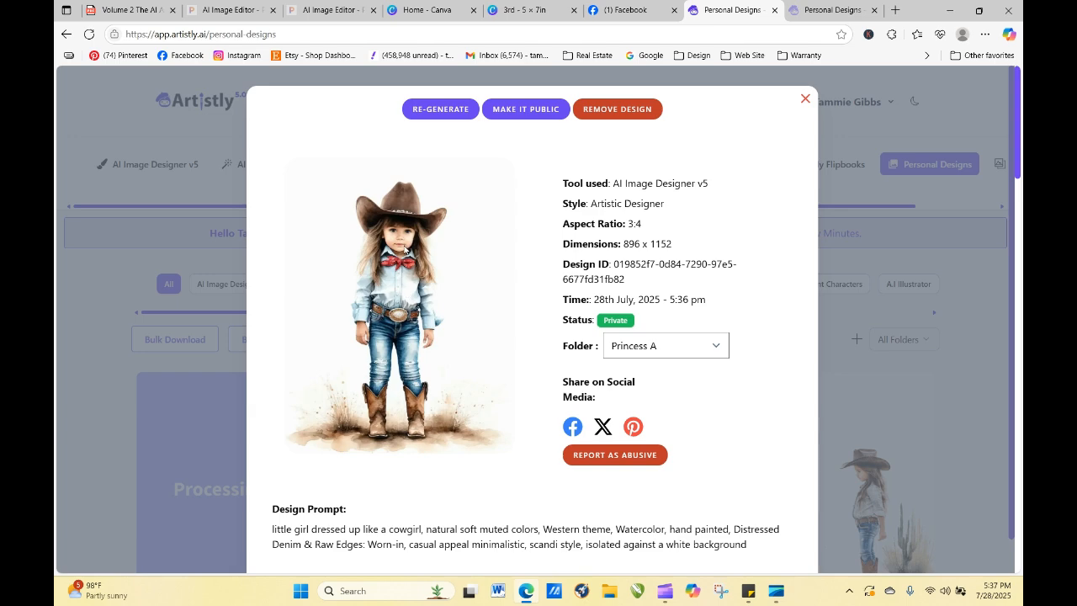
left_click(451, 115)
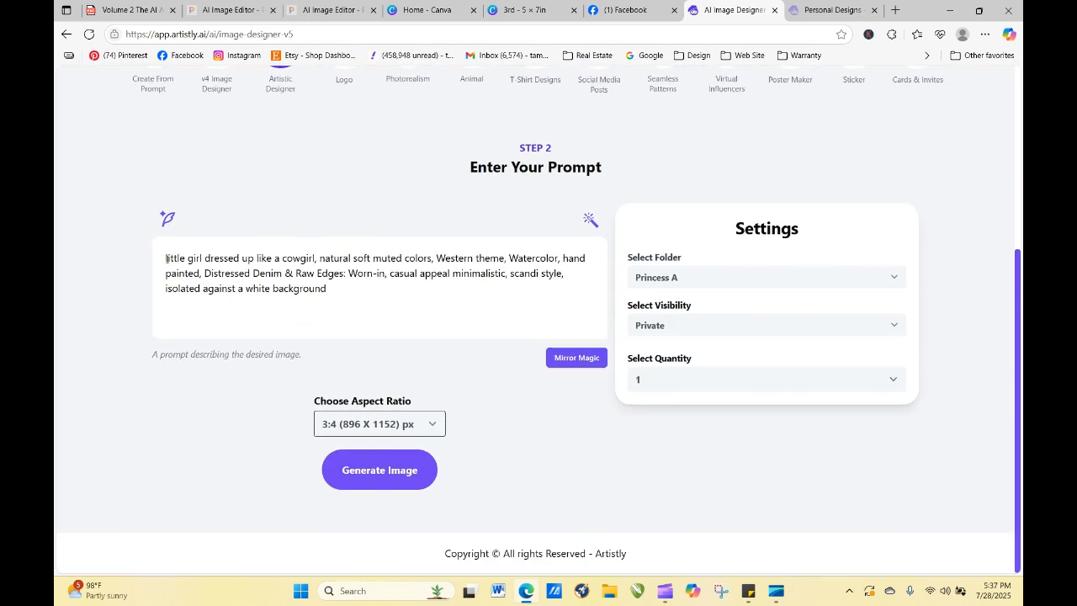
- Insert "watercolor," at the start of the prompt before "little girl dressed up like a cowgirl"
left_click(166, 258)
type("wq")
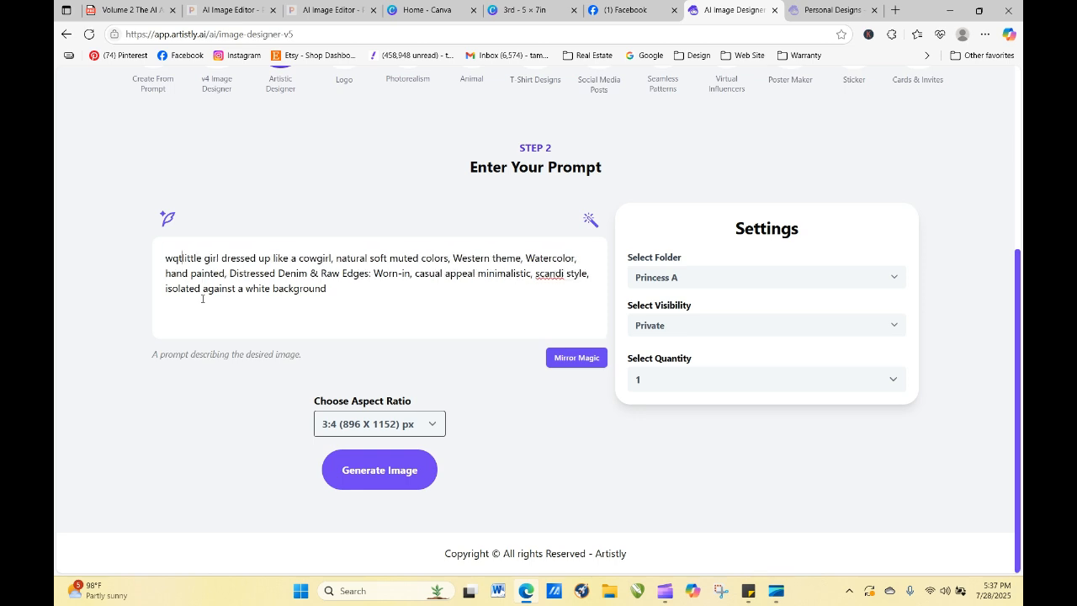
key("BackSpace")
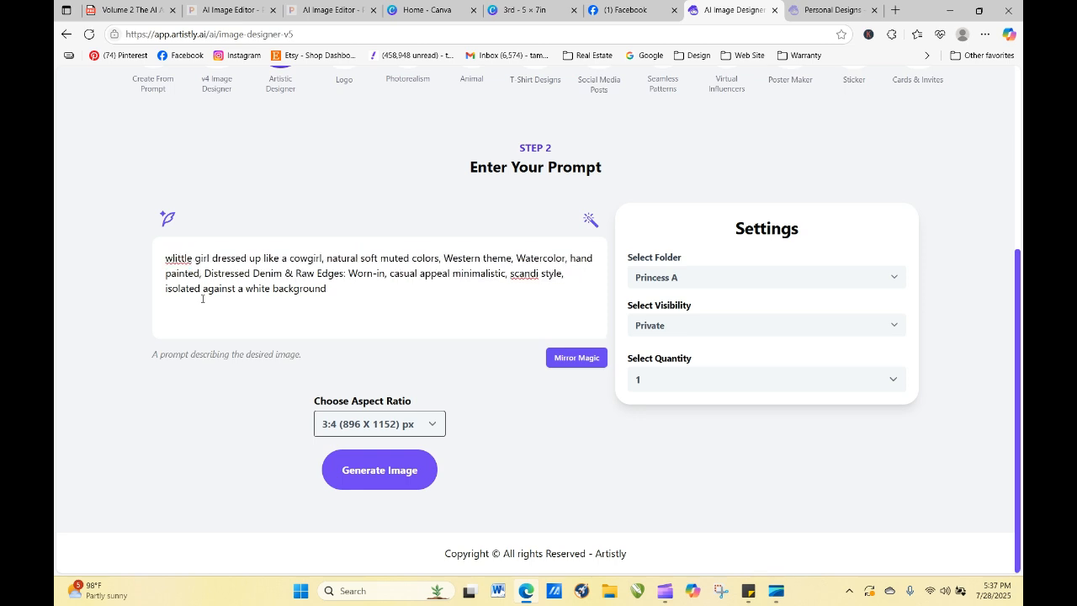
type("atercolor,")
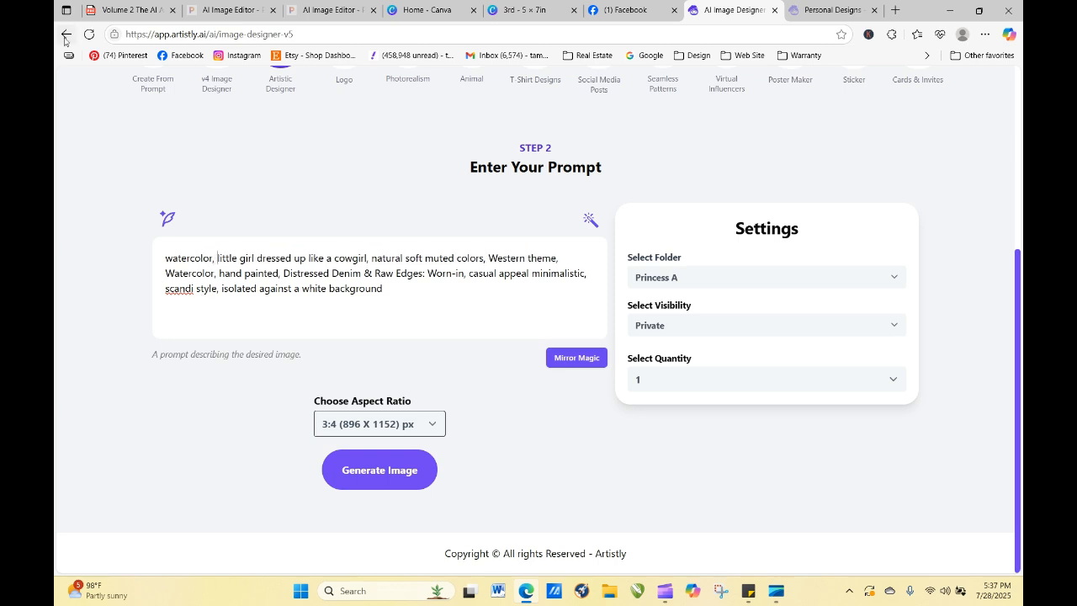
- Switch to the playbook PDF, go to contents page 6 and open the Watercolor & Artistic Clipart word bank
left_click(110, 10)
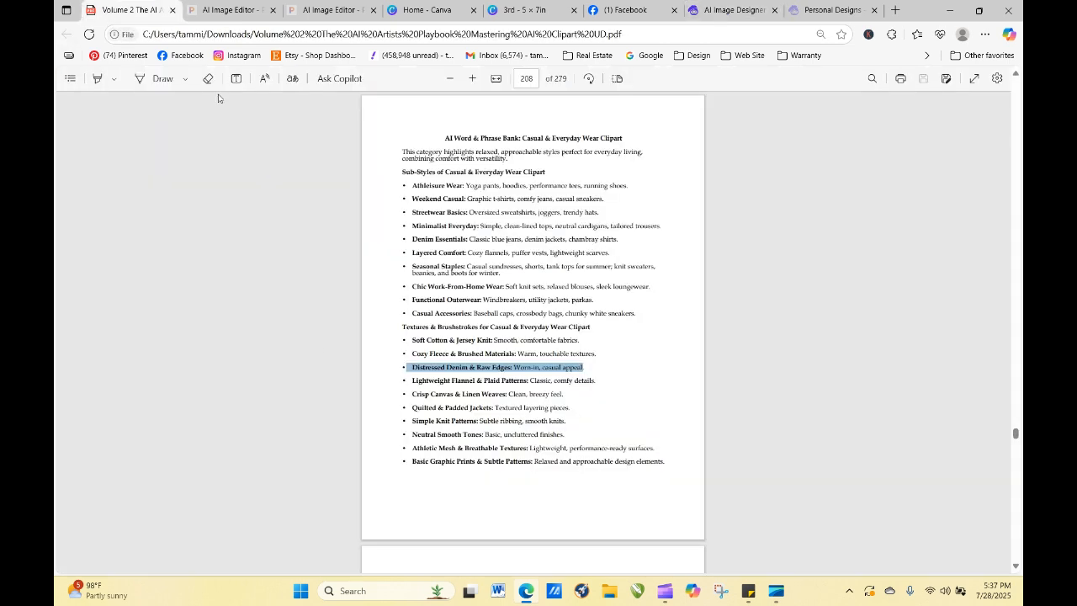
left_click(632, 385)
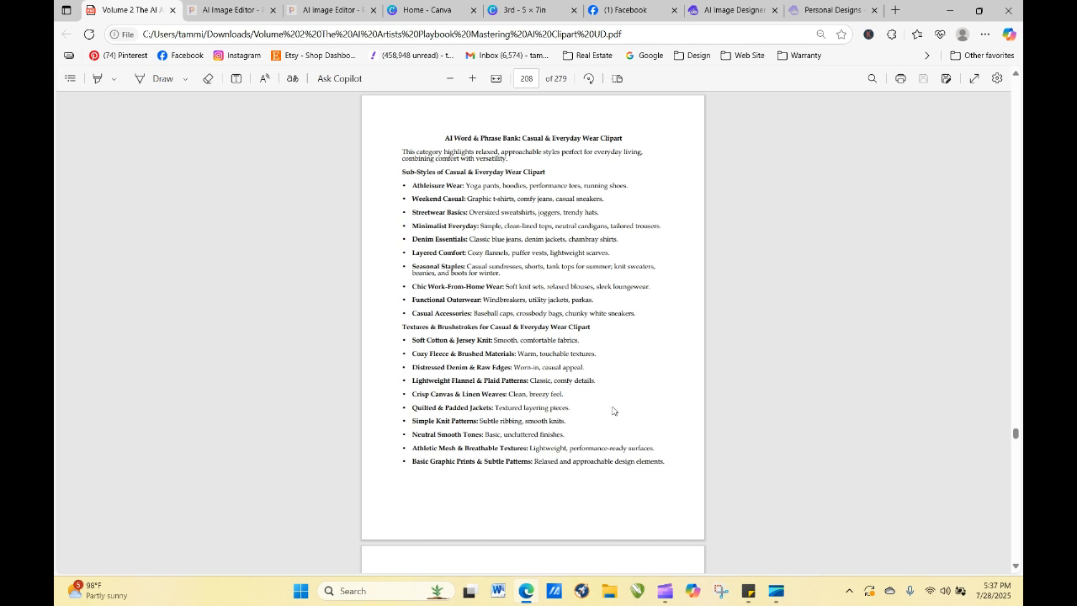
left_click(527, 78)
type("6")
key("Return")
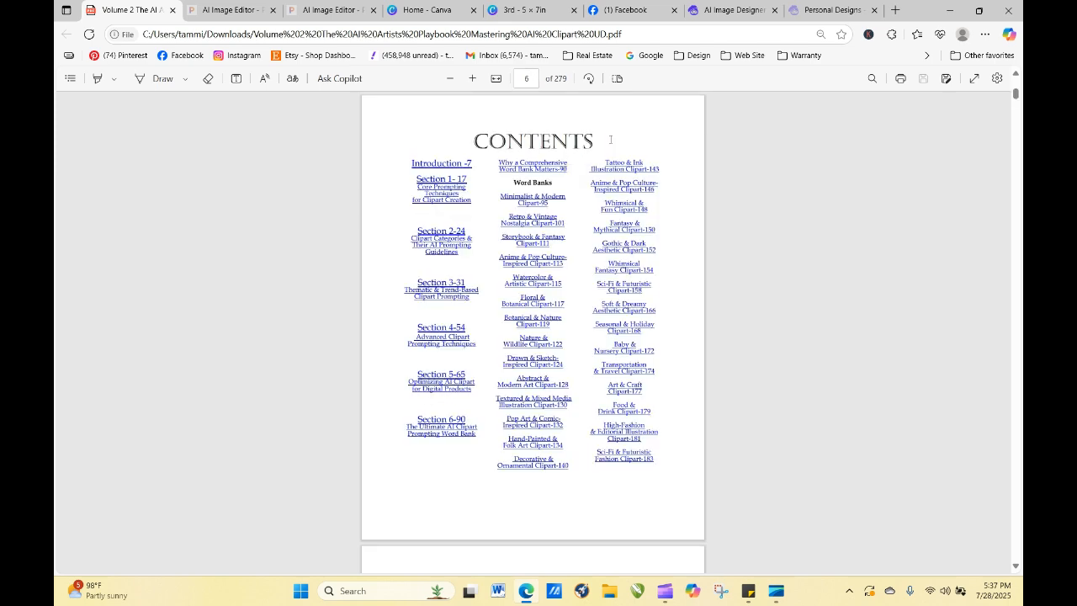
left_click(530, 284)
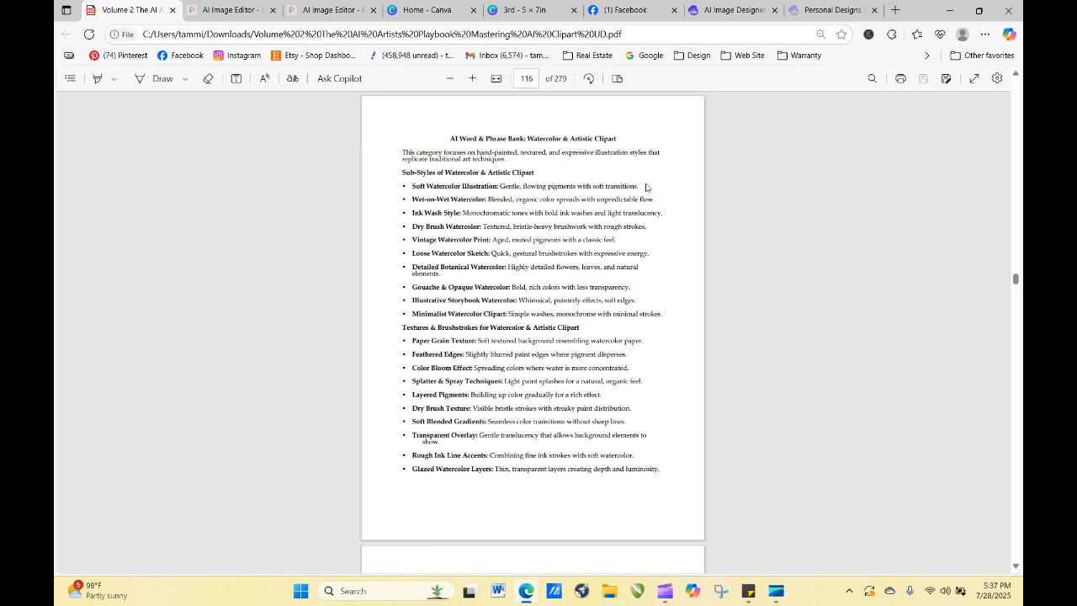
- Copy the "Soft Watercolor Illustration: Gentle, flowing pigments with soft transitions" entry from the Sub-Styles word bank
left_click_drag(408, 189, 632, 186)
right_click(611, 186)
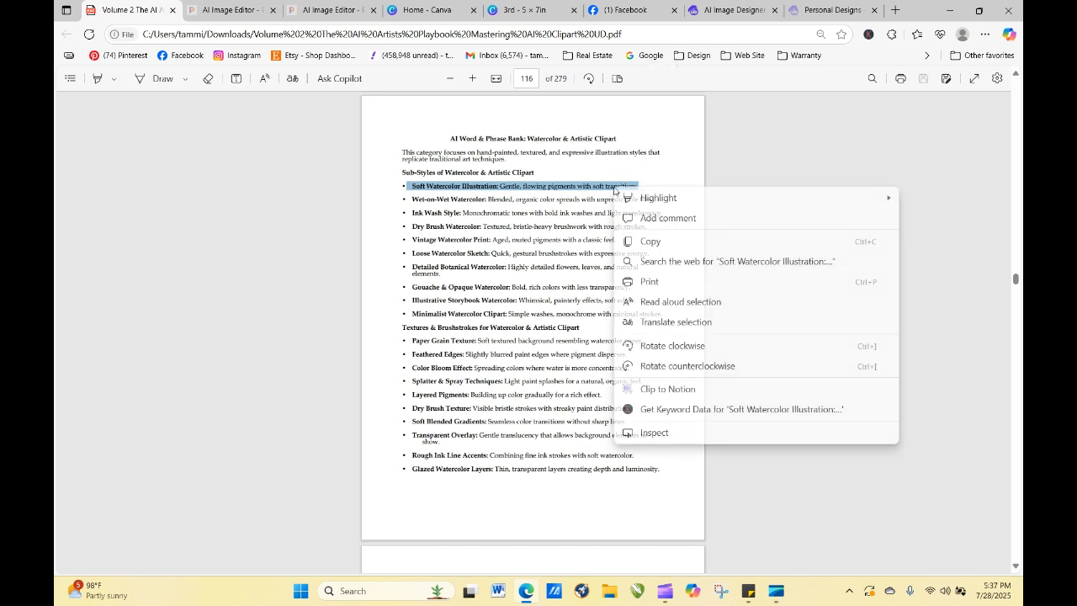
left_click(657, 241)
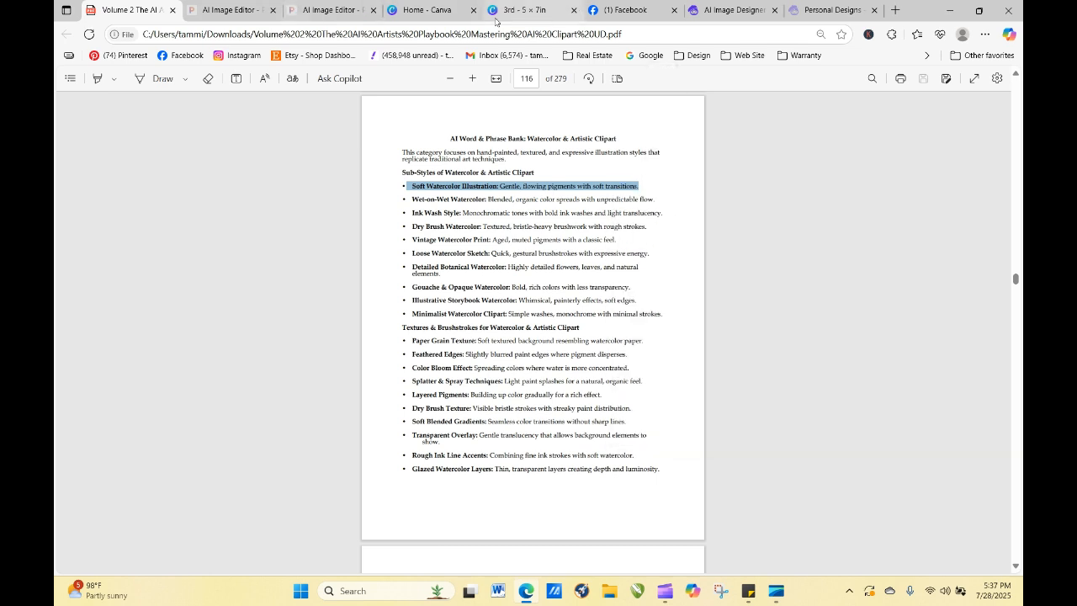
- Switch to Artistly's AI Image Designer, insert the copied Soft Watercolor Illustration phrase plus a comma at the prompt's start and generate the image
left_click(746, 5)
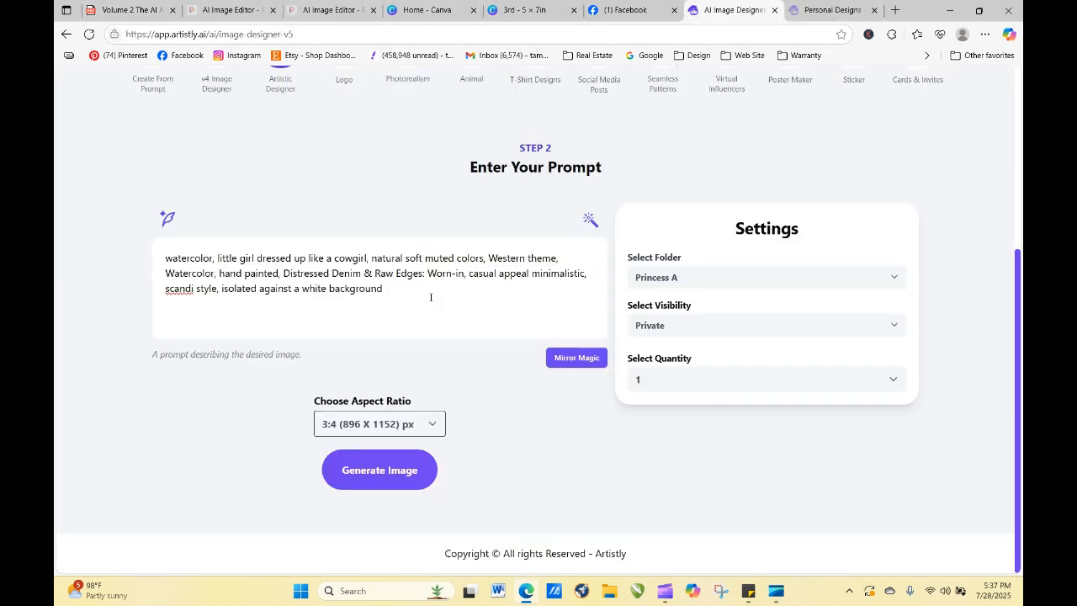
right_click(165, 257)
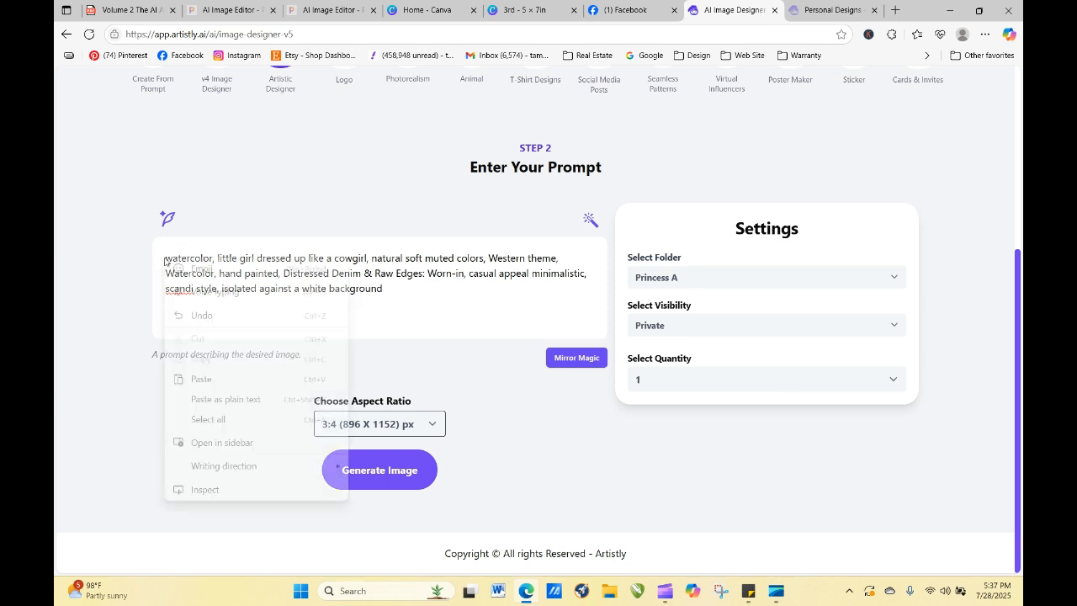
left_click(201, 379)
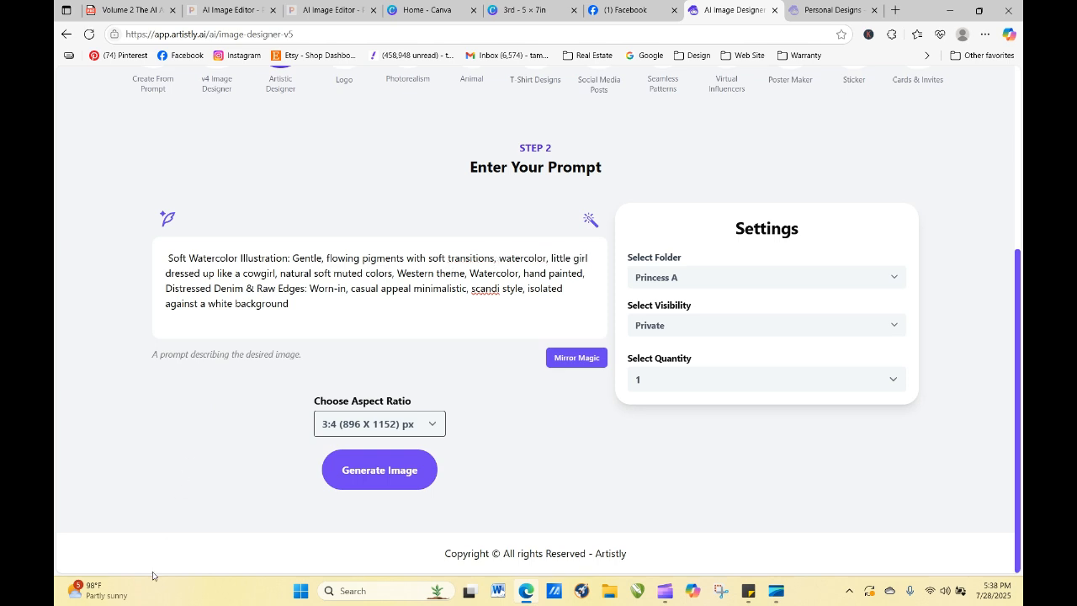
left_click(392, 471)
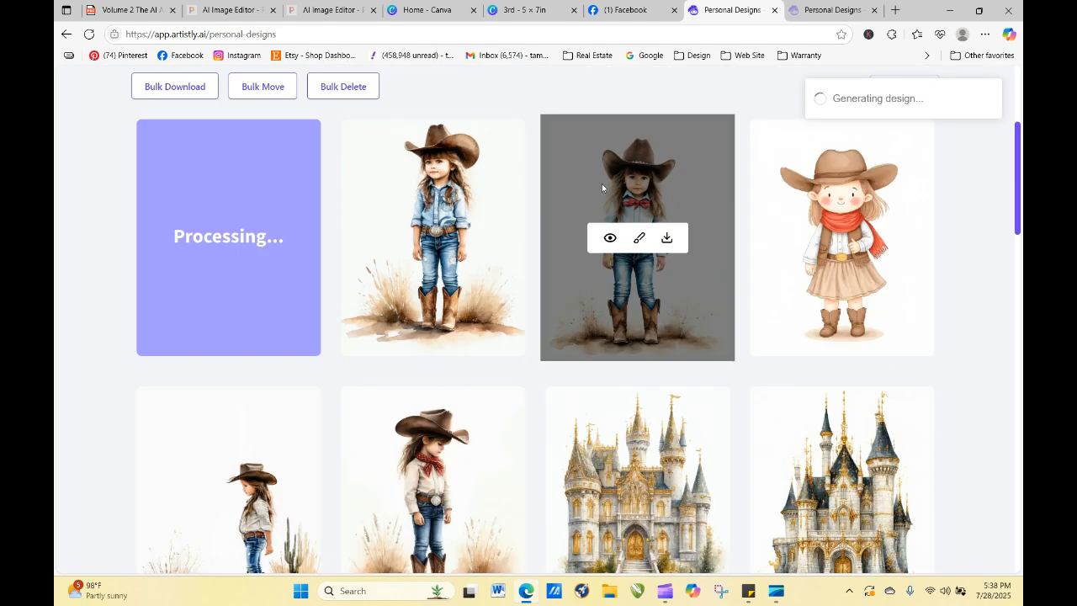
- Review the denim-shirt cowgirl design's details, reload the personal designs and load that design's prompt for regeneration
left_click(403, 238)
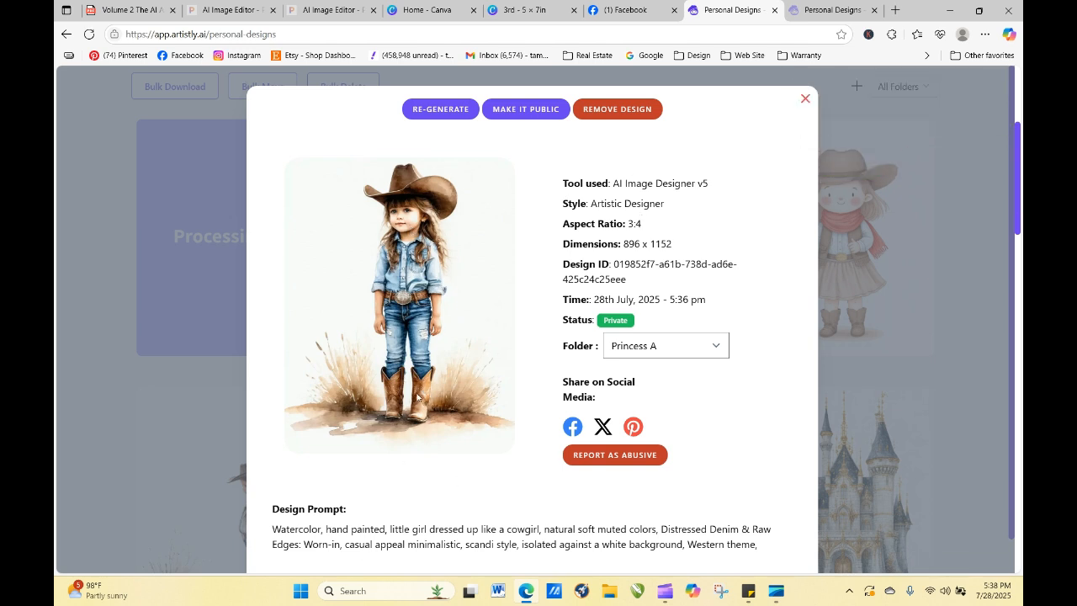
left_click(804, 99)
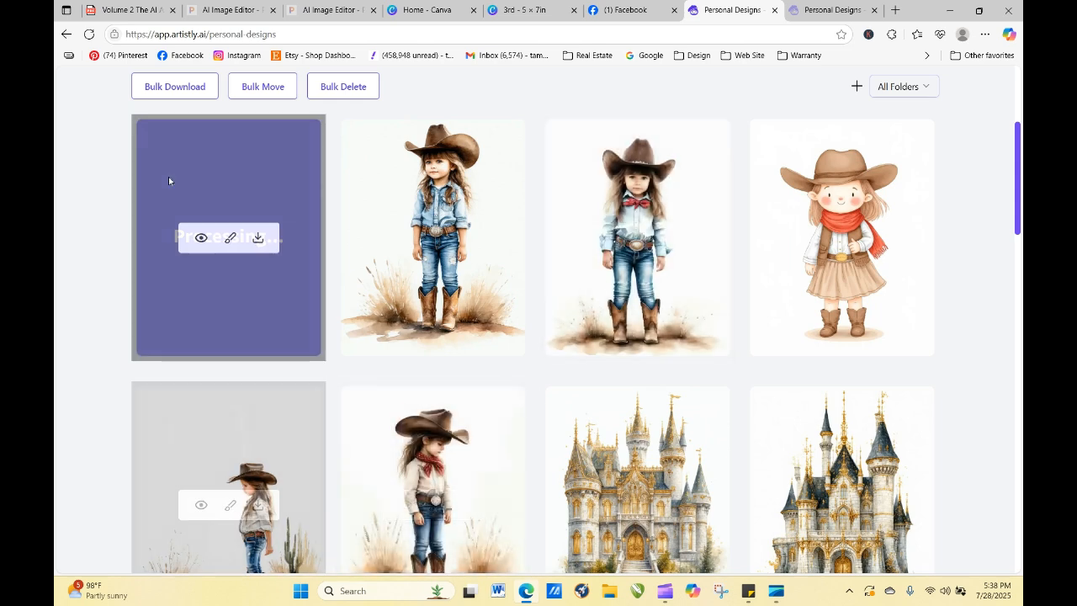
left_click(88, 33)
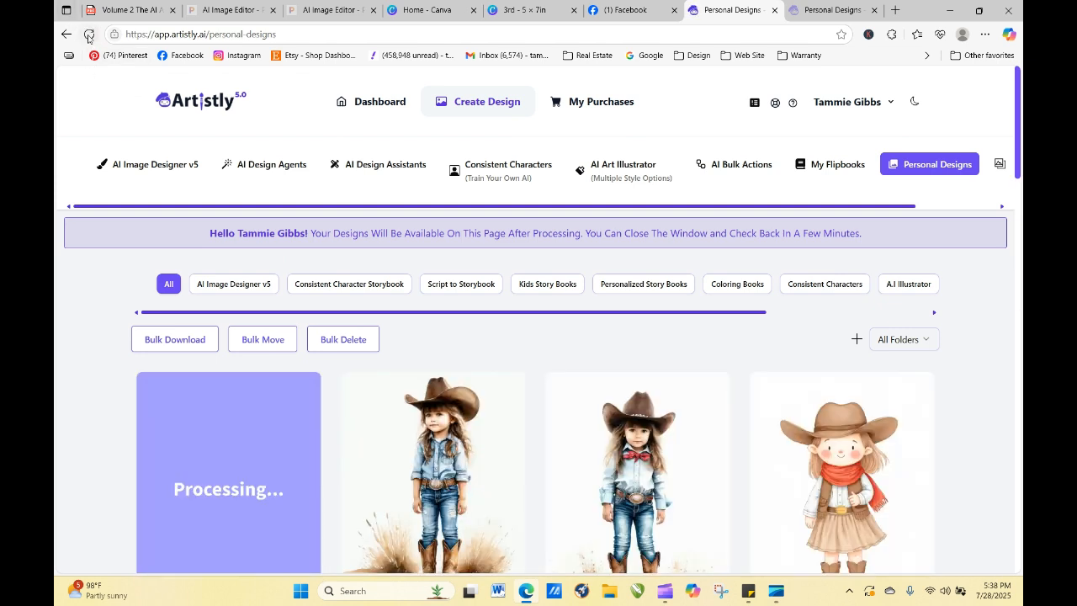
left_click(88, 34)
left_click(403, 491)
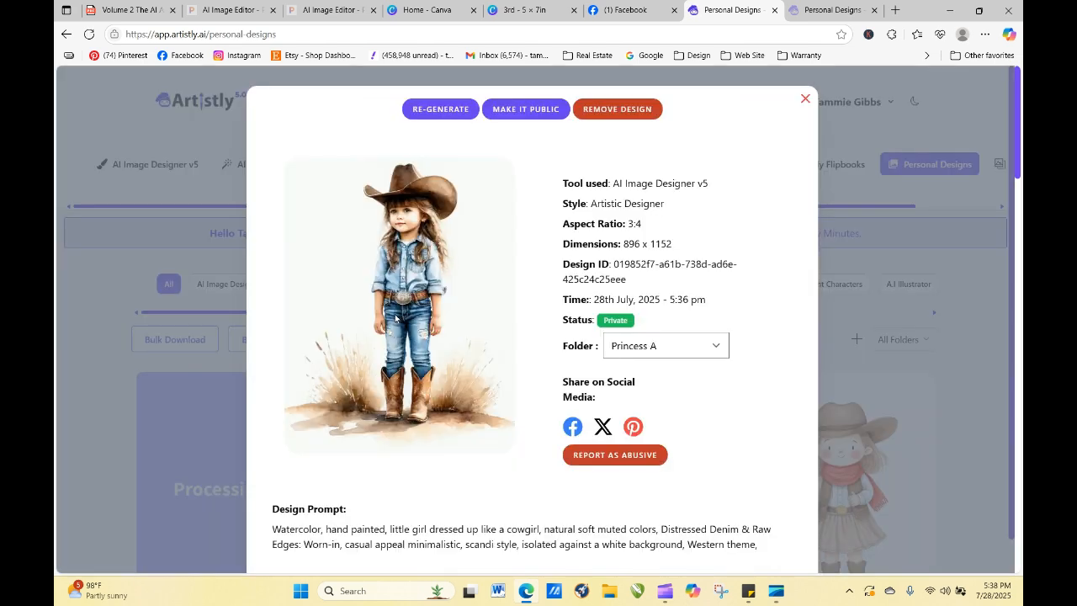
left_click(458, 108)
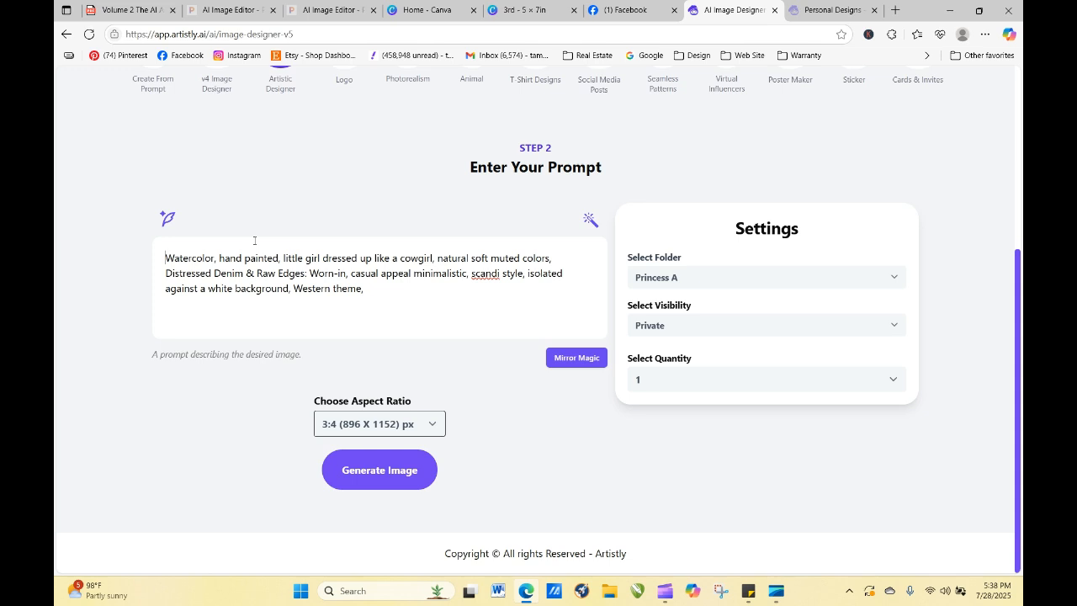
- Add "Whimsical storybook illustration," to the start of the watercolor cowgirl prompt and generate the image
type("Whimsical")
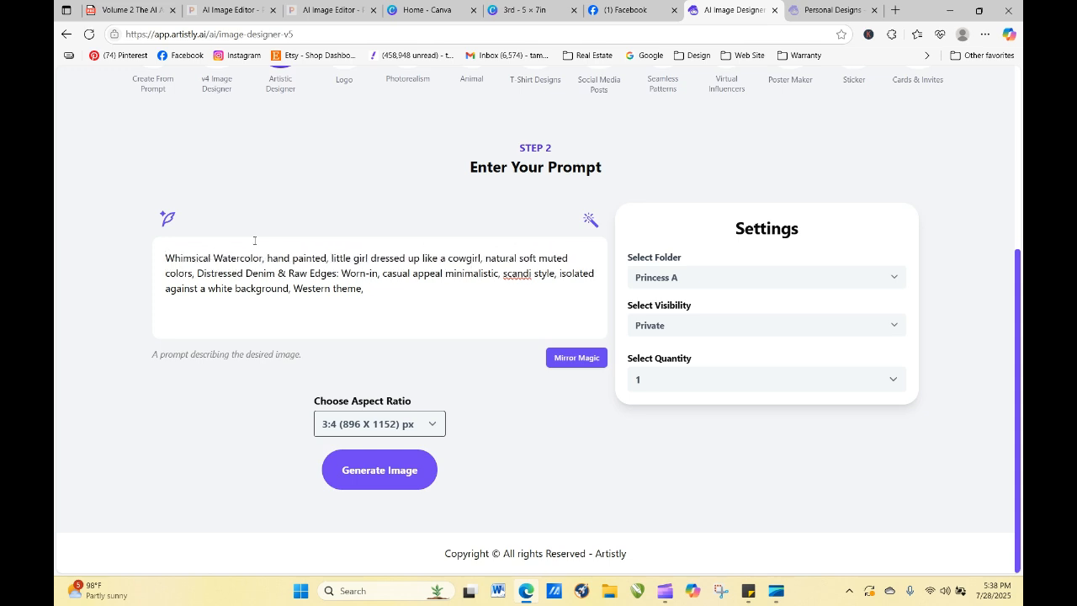
type(" storyb")
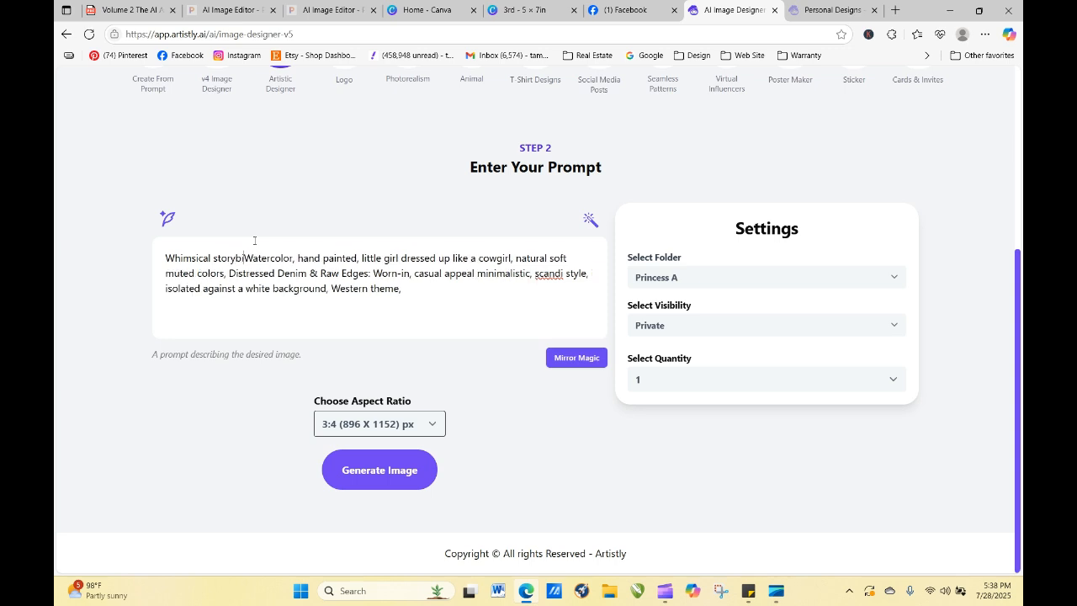
type("ook illus")
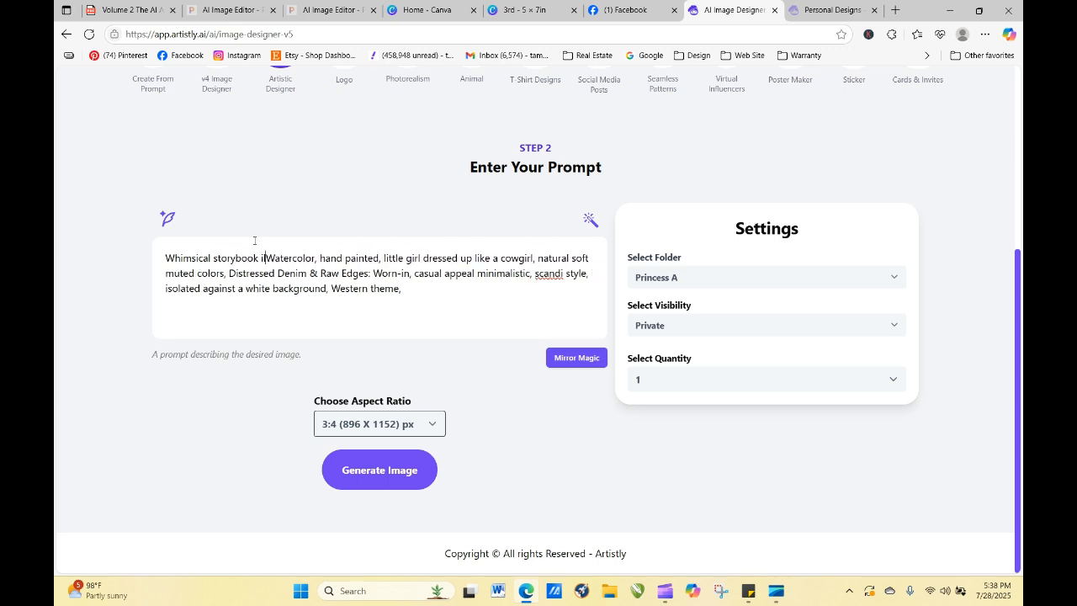
type("tration,")
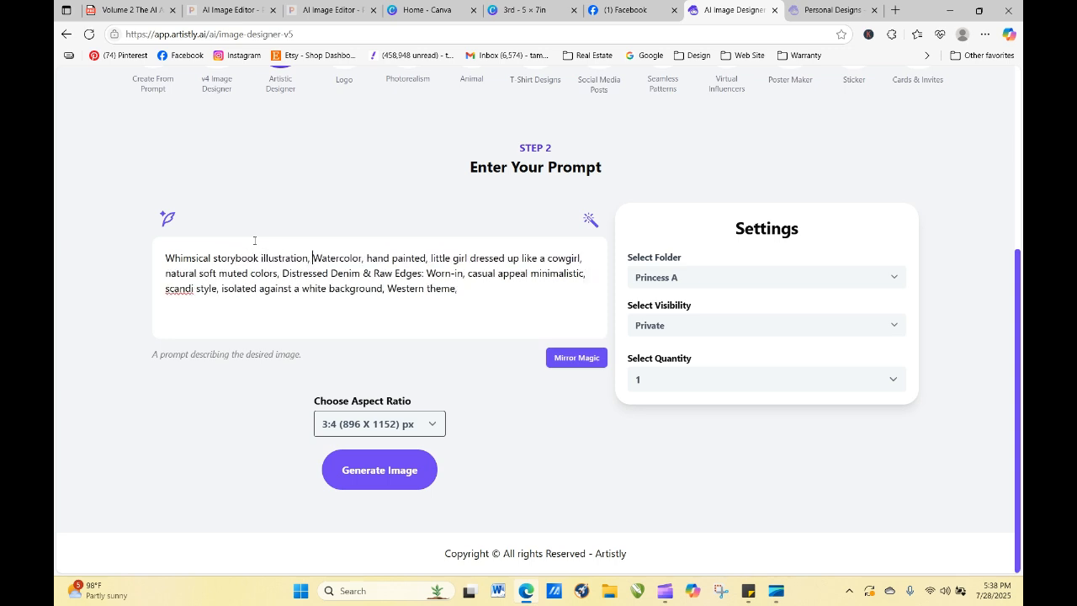
left_click(399, 475)
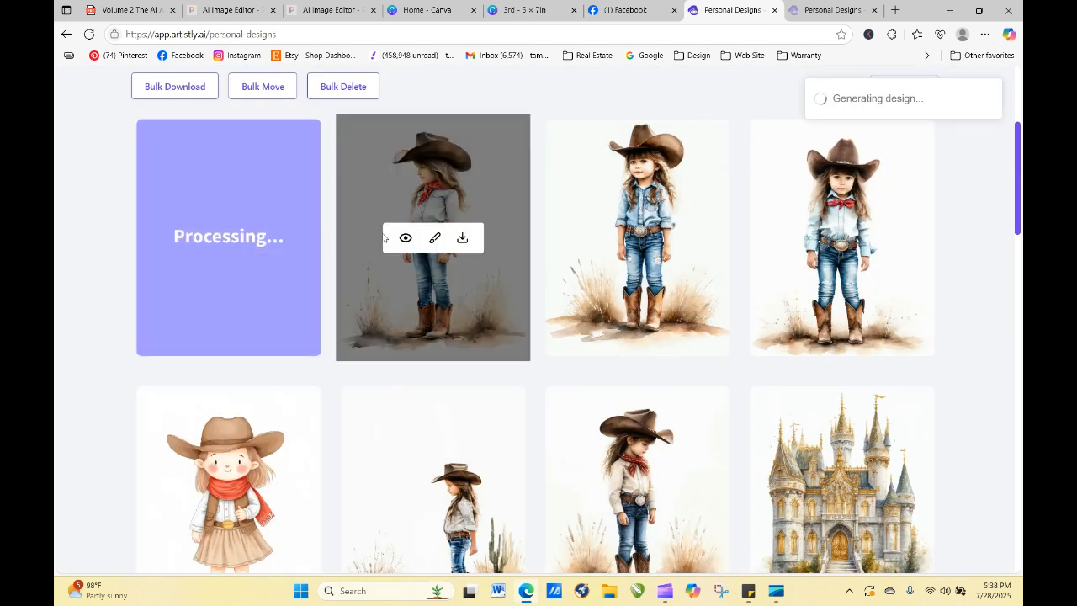
- View the details of the side-facing cowgirl with the red bandana, close them and refresh the designs page
left_click(407, 238)
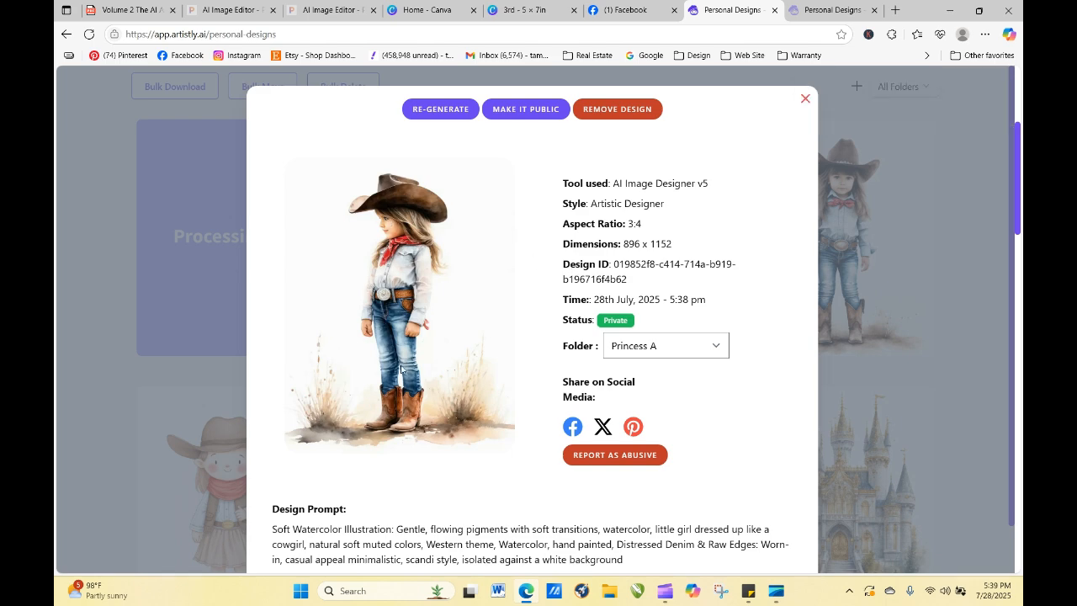
left_click(805, 98)
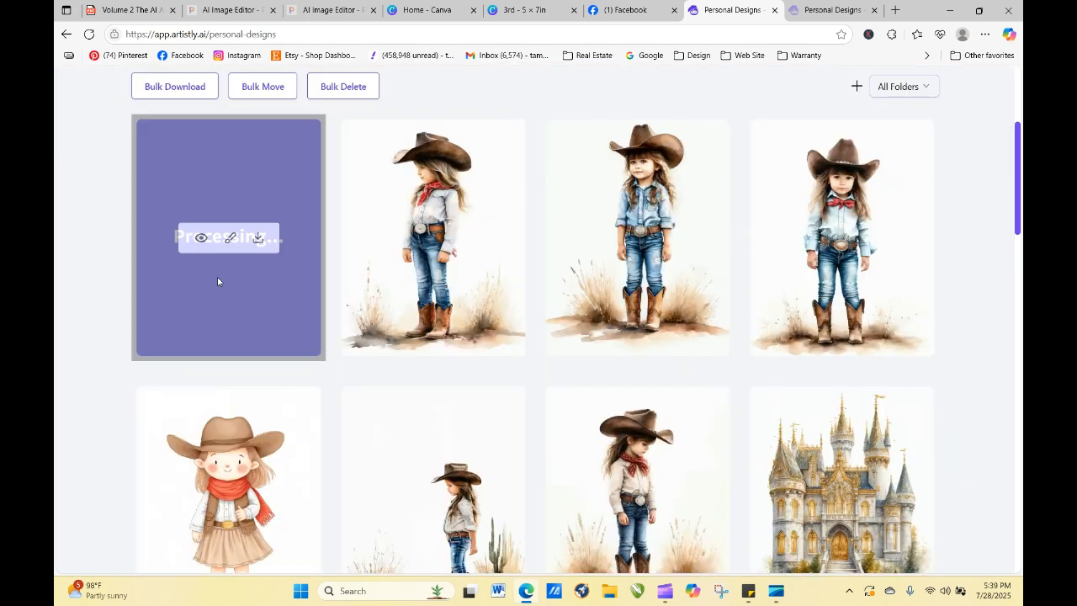
left_click(88, 34)
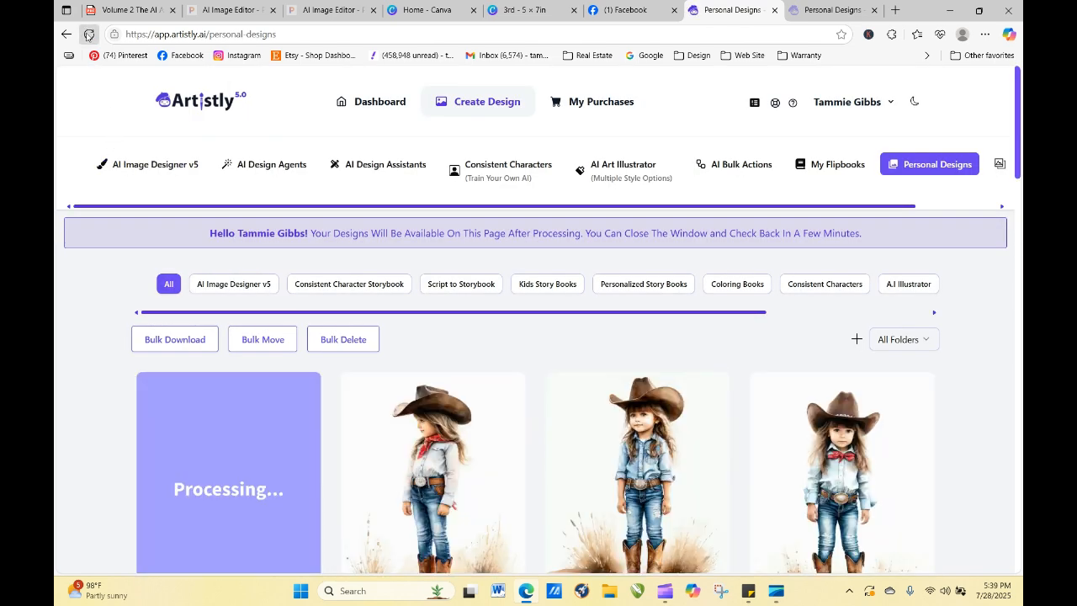
- Re-generate the side-facing cowgirl design with "wearing a denim skirt and pink cowboy hat" inserted after "dressed up like a cowgirl" in its prompt
left_click(416, 490)
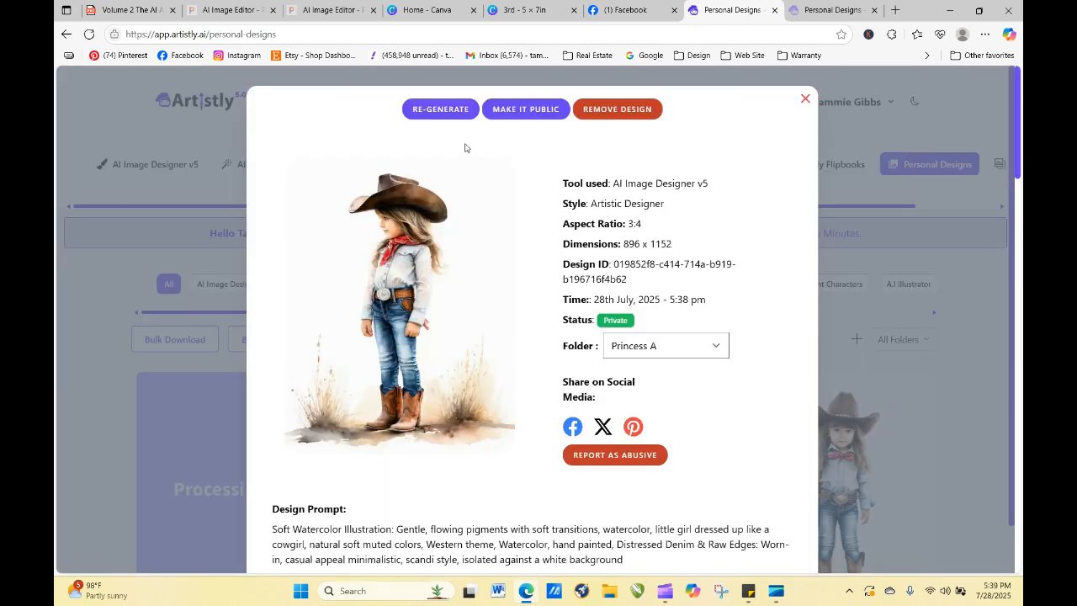
left_click(454, 122)
scroll(486, 349, "down", 4)
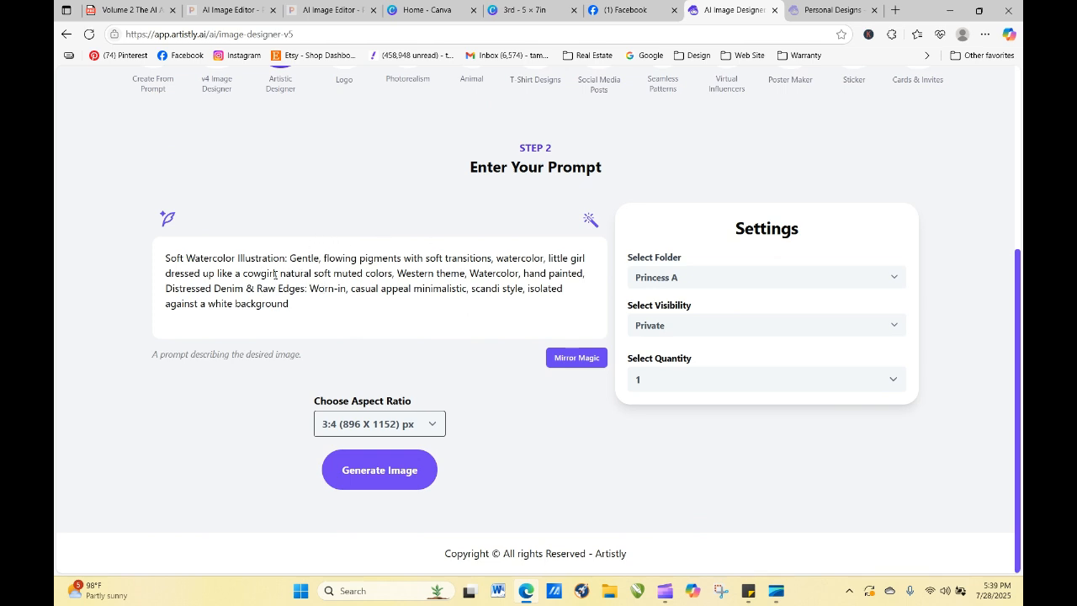
type("wear")
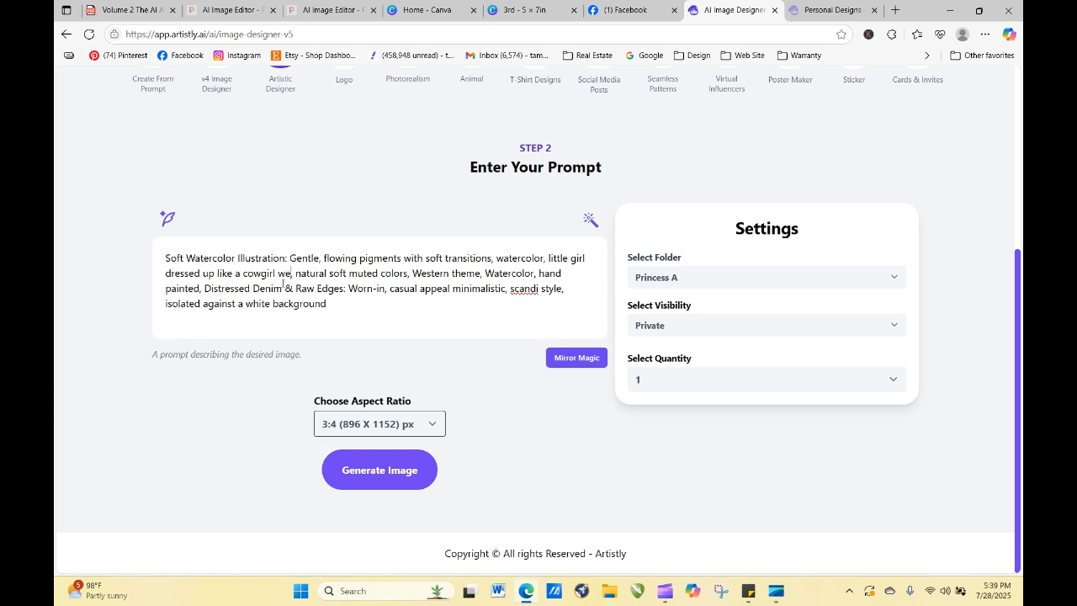
type("ing ")
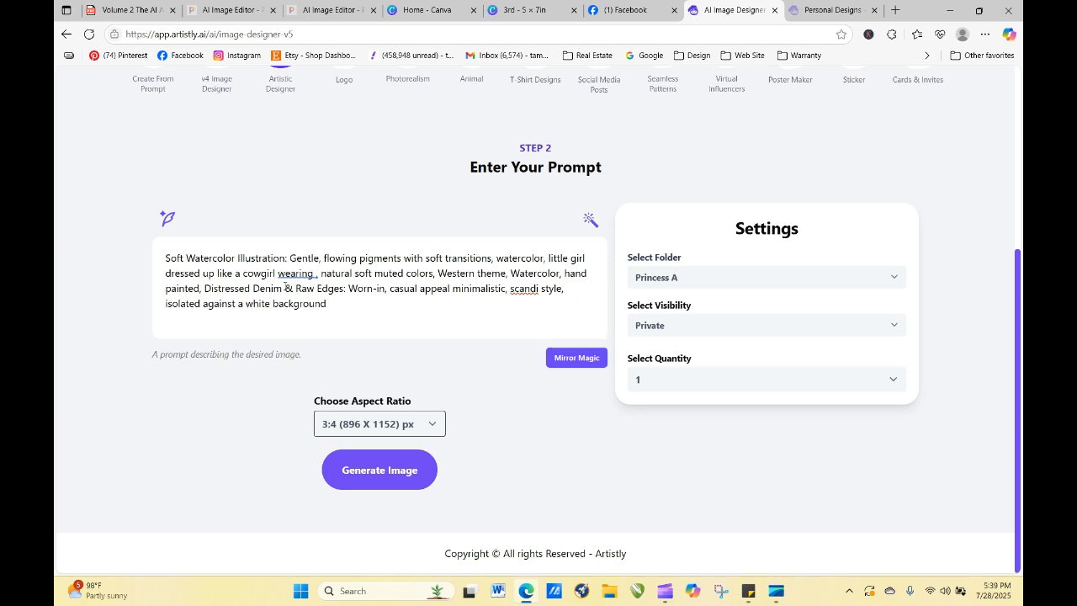
type("a")
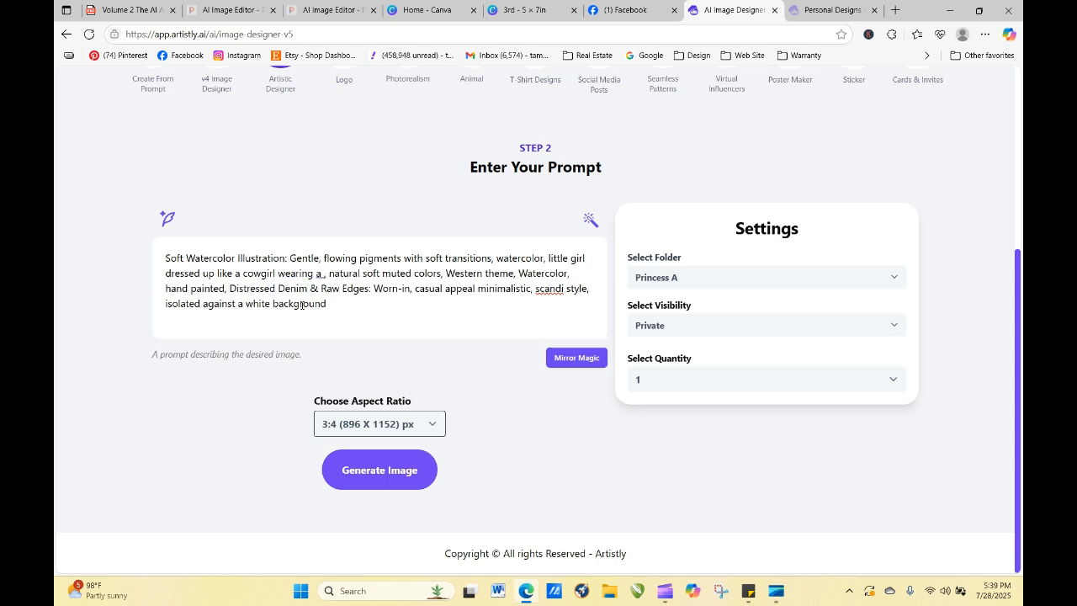
type(" denim")
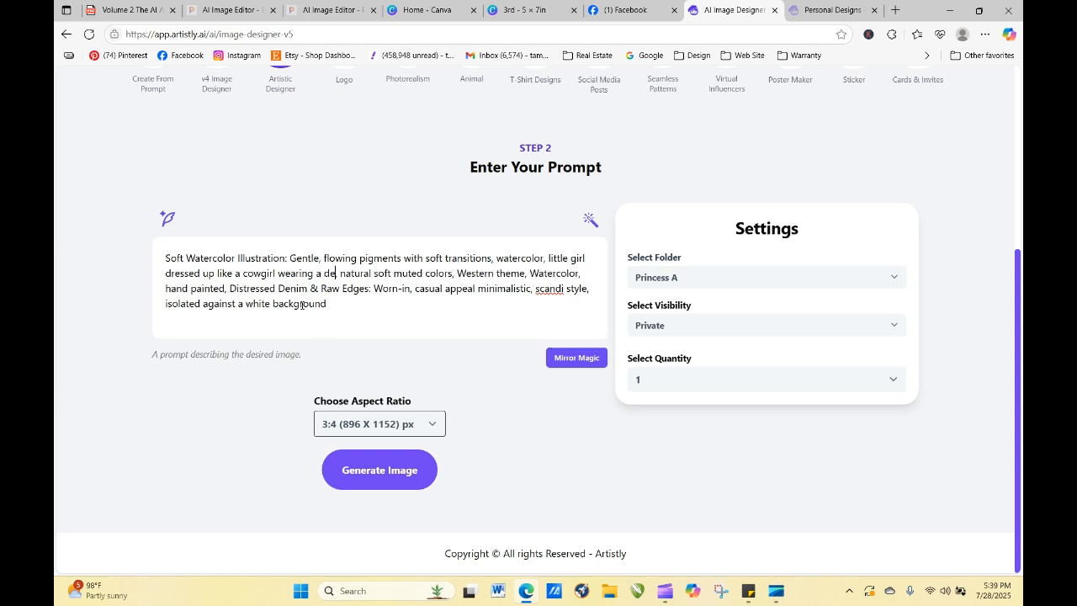
type(" skir")
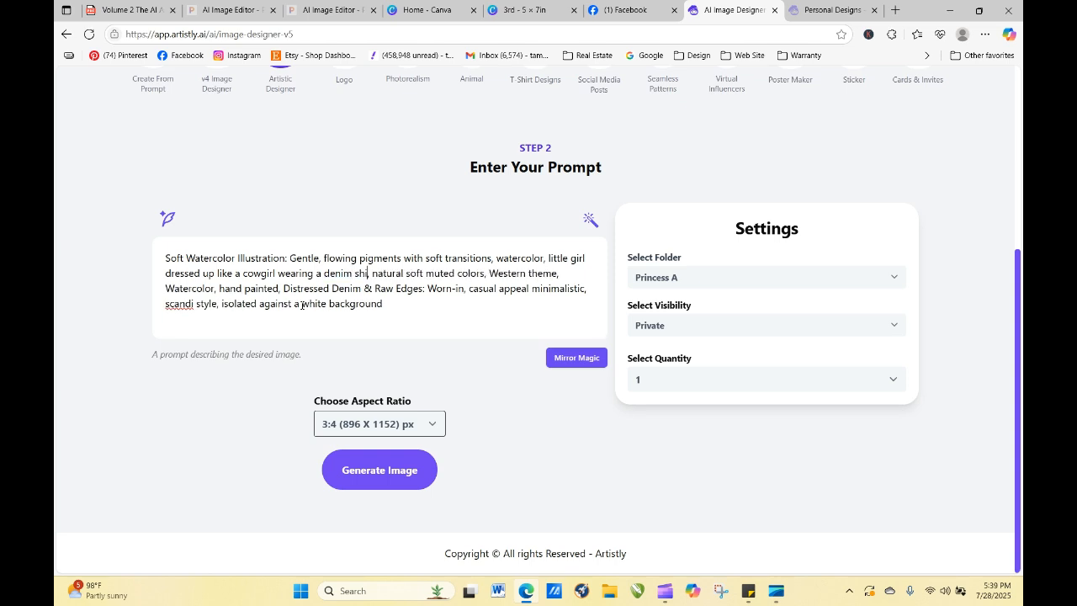
type("t")
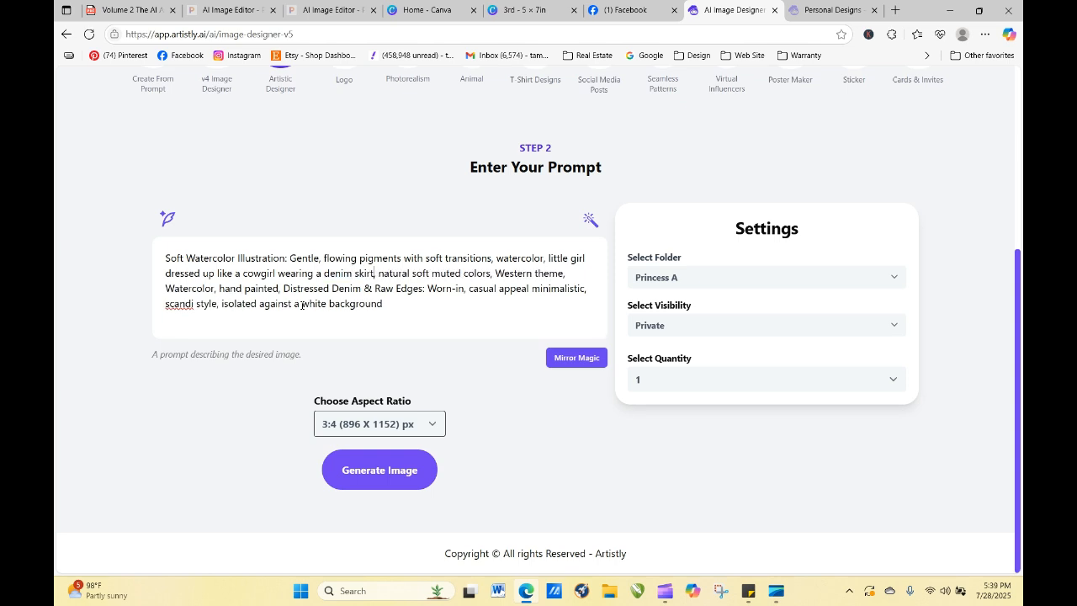
type(" and pink")
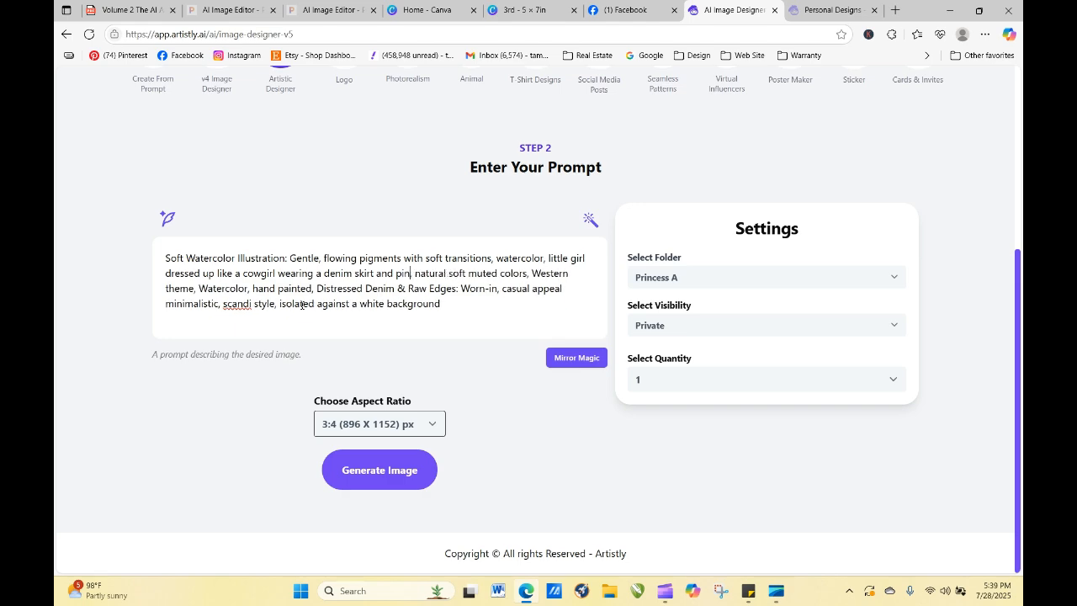
type(" cowboy hat,")
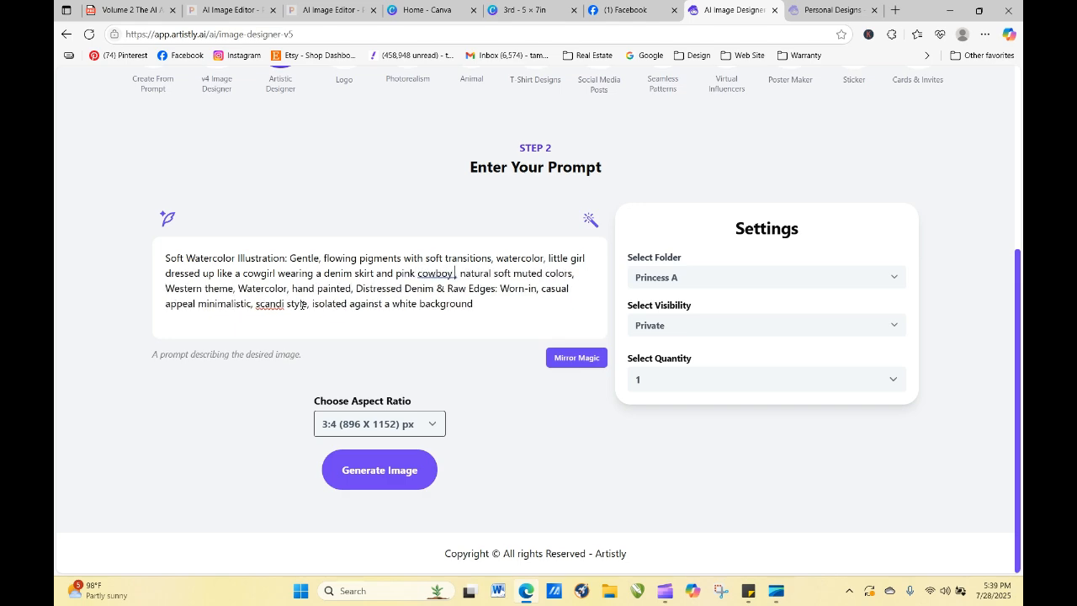
left_click(369, 482)
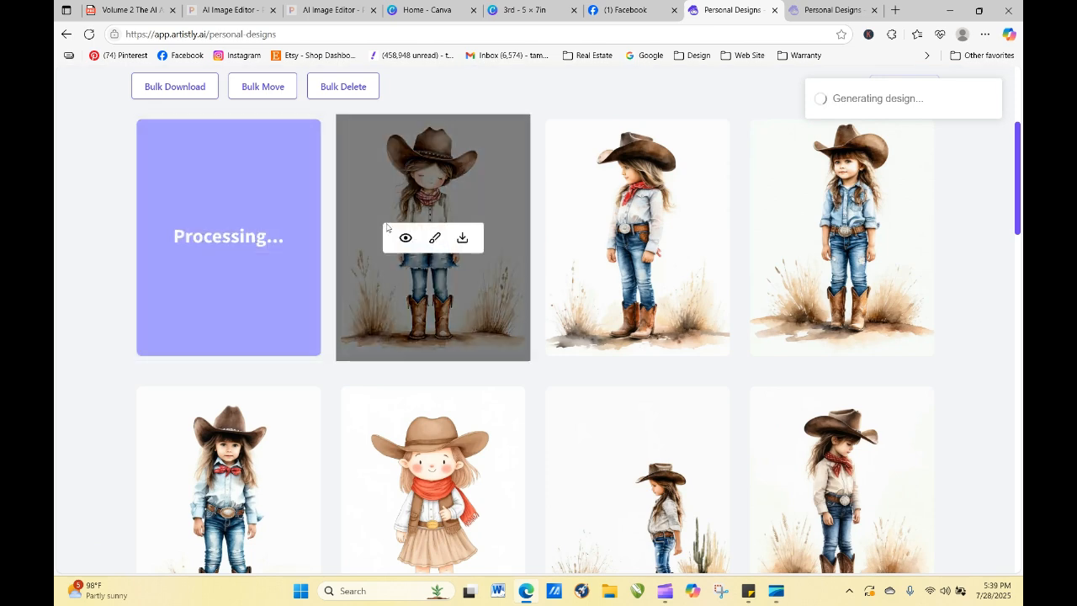
- Re-generate the whimsical storybook cowgirl design with its existing prompt and the quantity set to 4
left_click(369, 286)
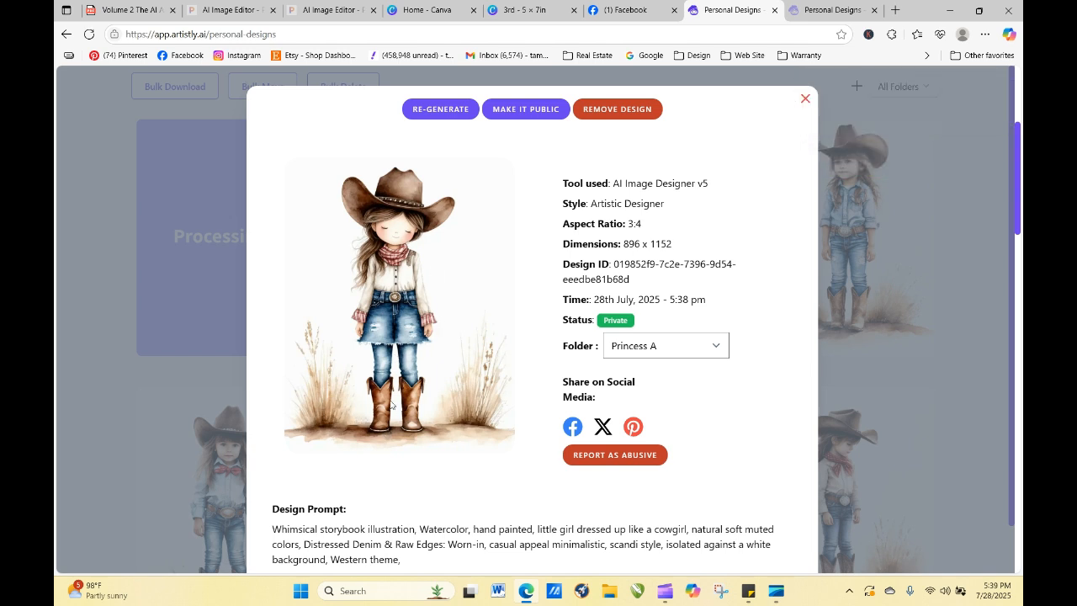
left_click(446, 110)
scroll(639, 410, "down", 1)
left_click(698, 379)
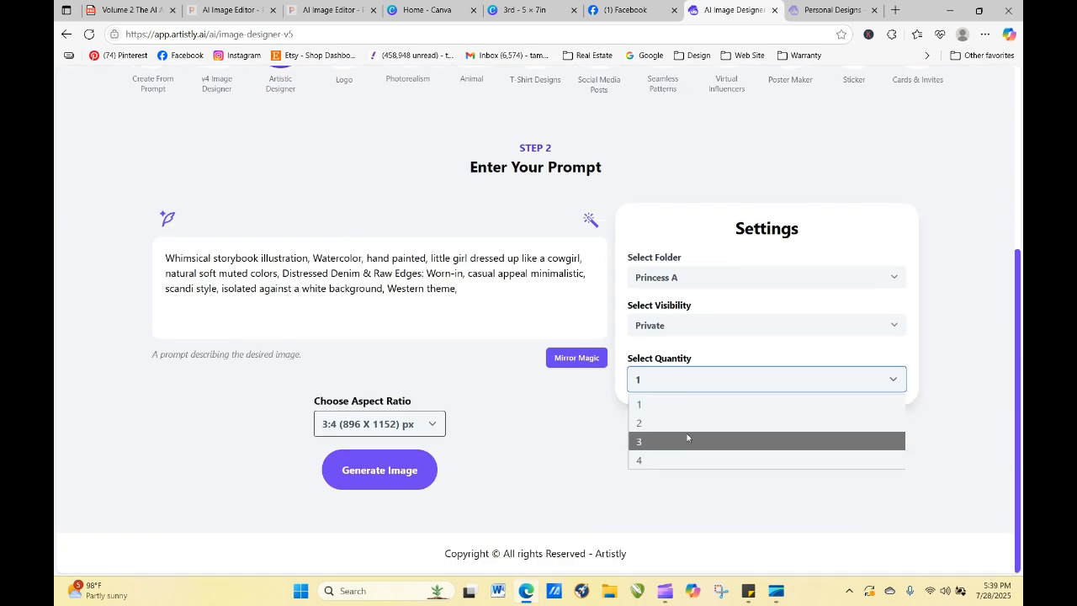
left_click(690, 460)
left_click(387, 475)
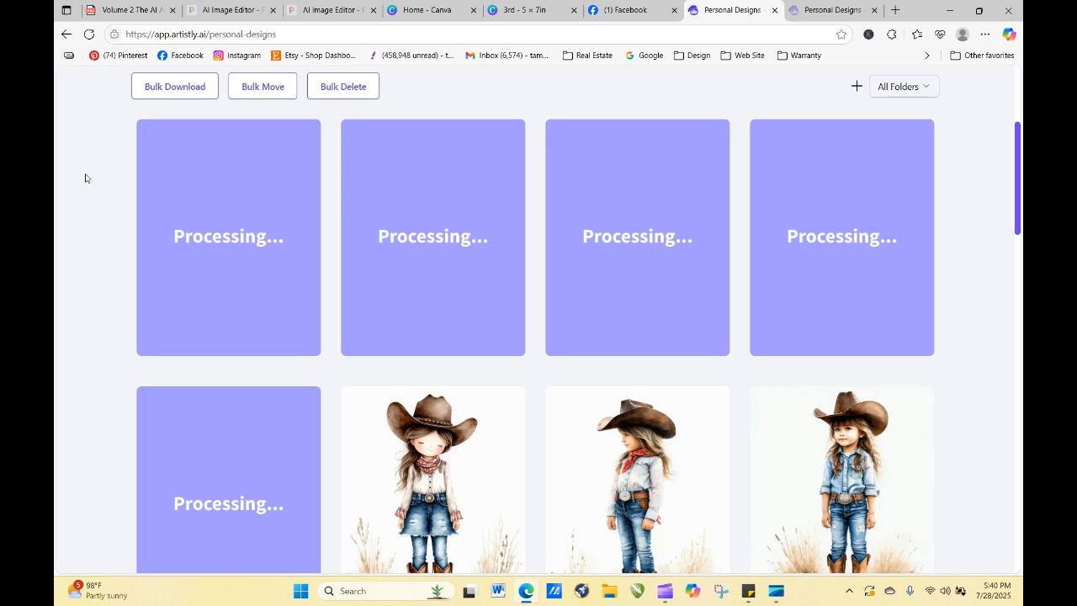
- Refresh the personal designs page repeatedly to check on the images being processed
left_click(91, 36)
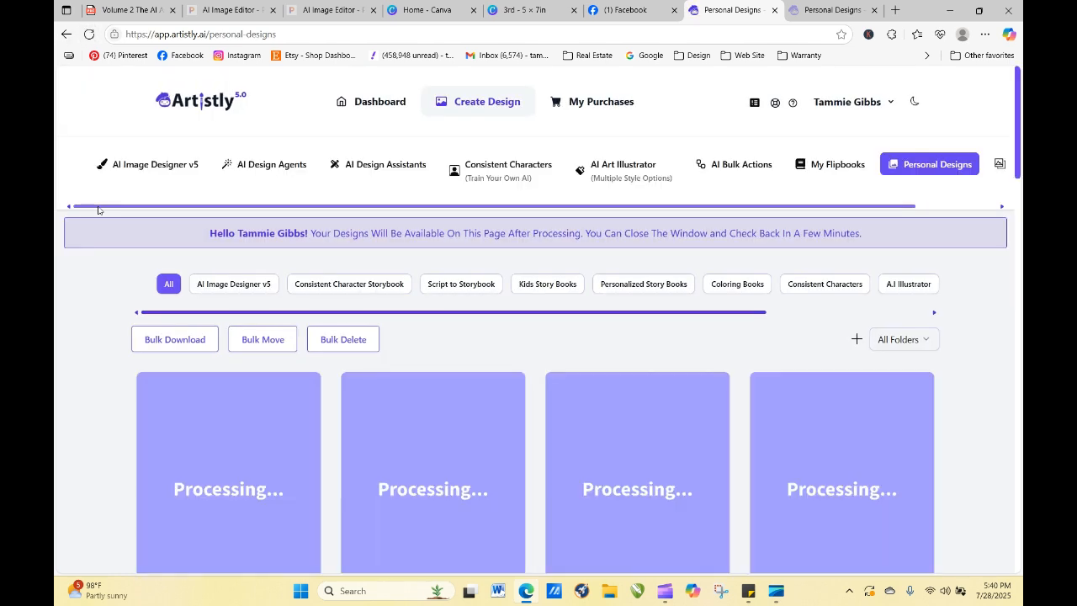
left_click(88, 36)
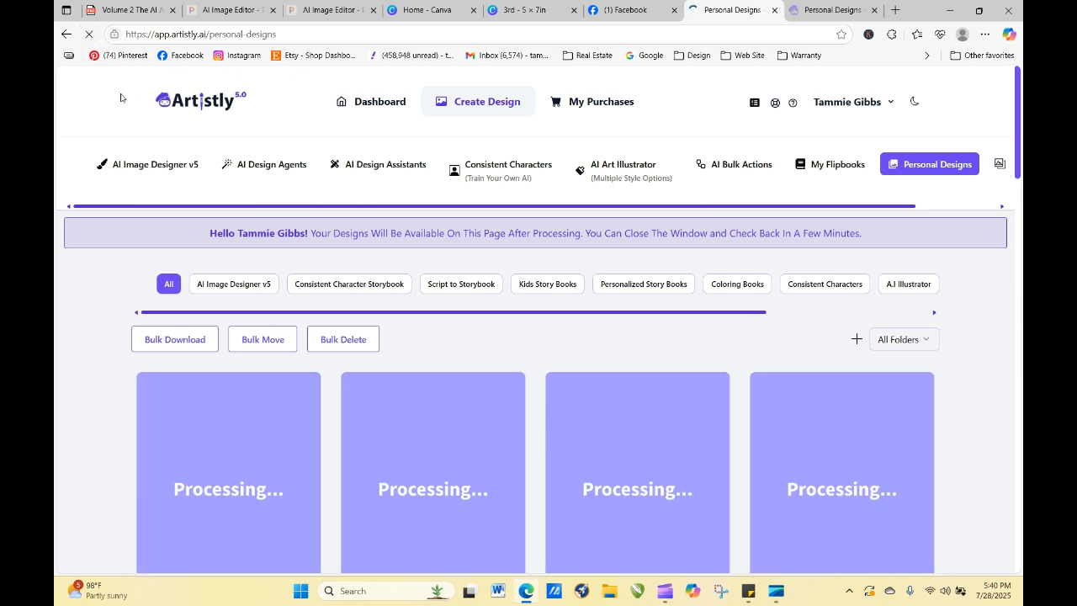
left_click(90, 36)
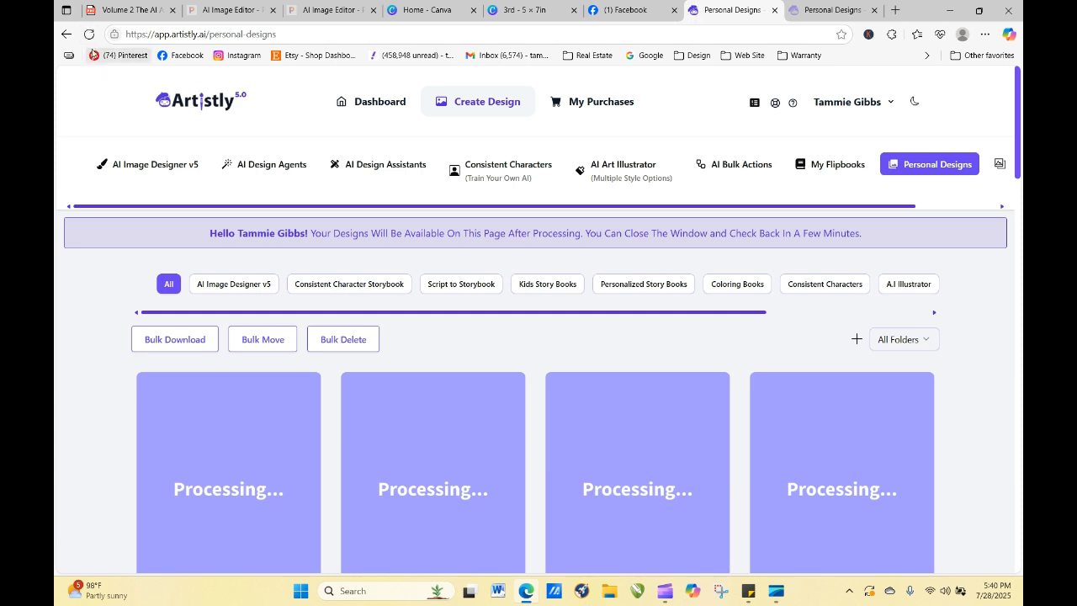
left_click(88, 35)
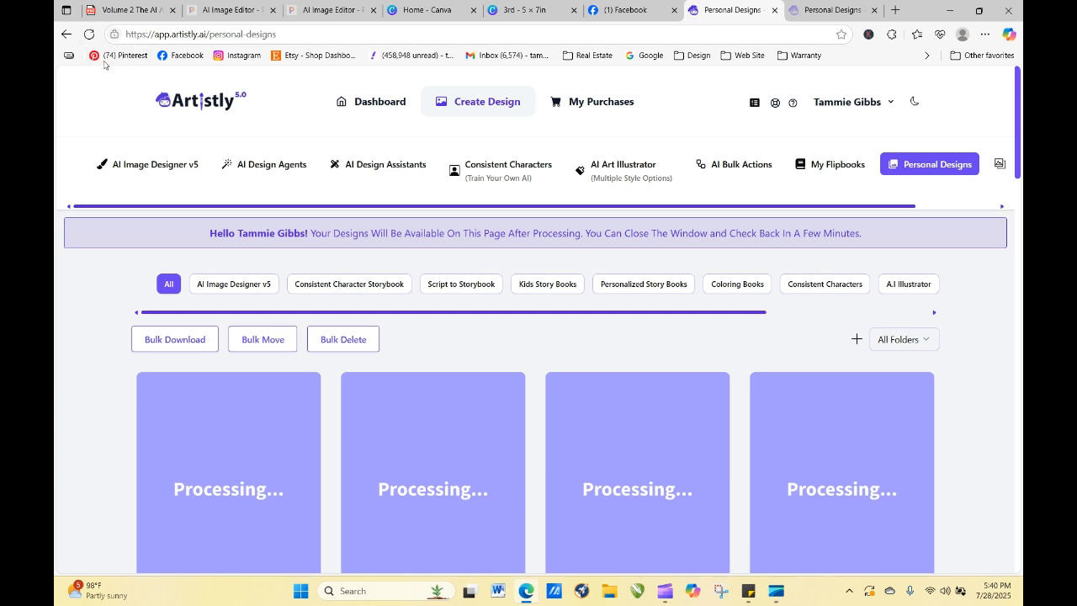
left_click(89, 34)
left_click(1008, 36)
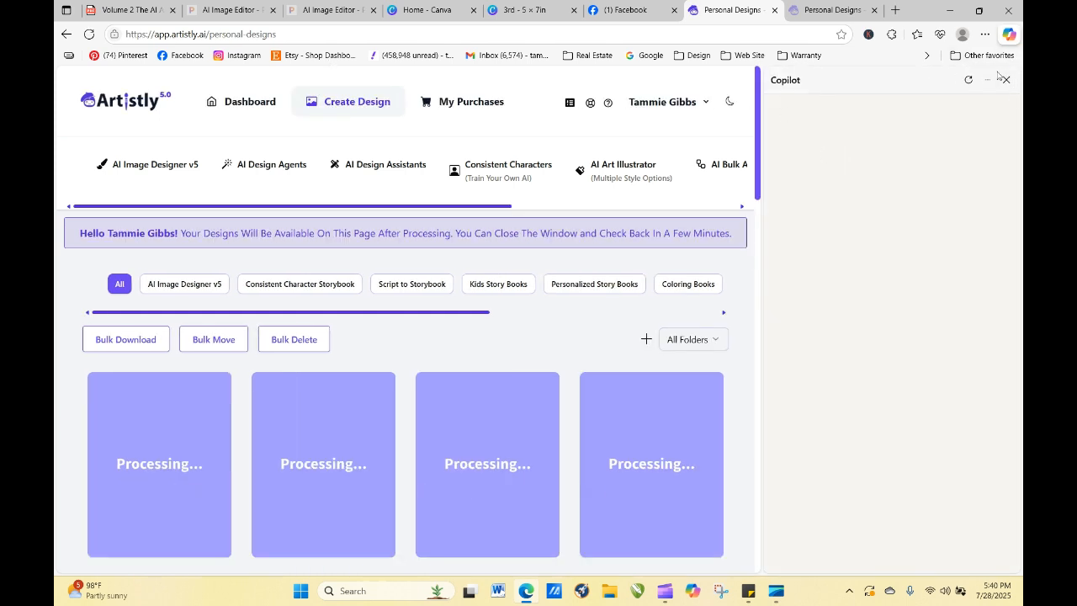
left_click(1004, 79)
- Examine the details of the cowgirl design with the pink hat and denim skirt, then close them
scroll(538, 336, "down", 2)
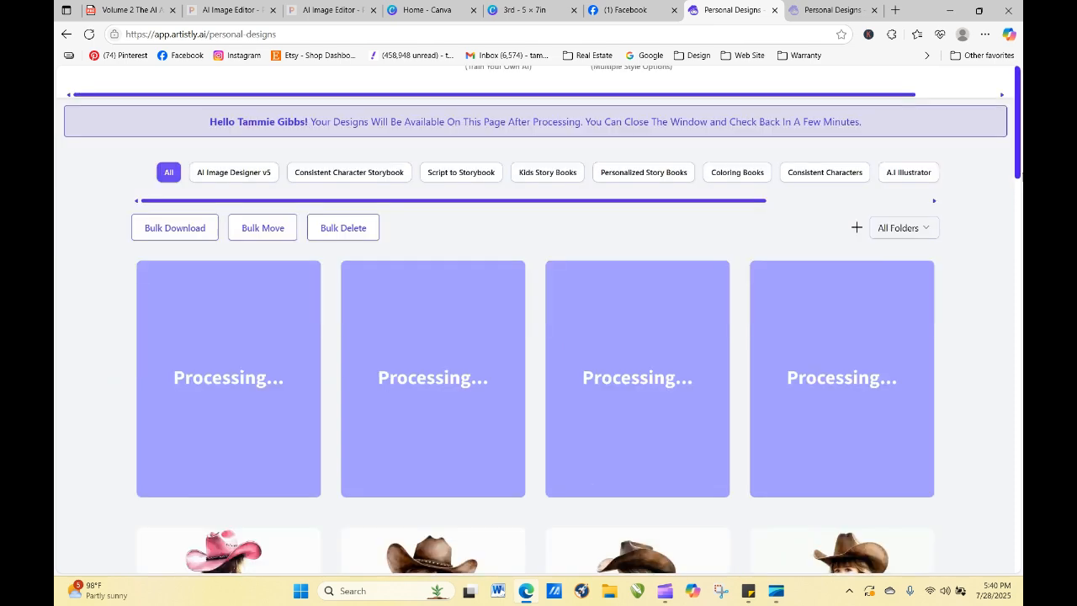
scroll(341, 500, "down", 4)
scroll(342, 499, "up", 1)
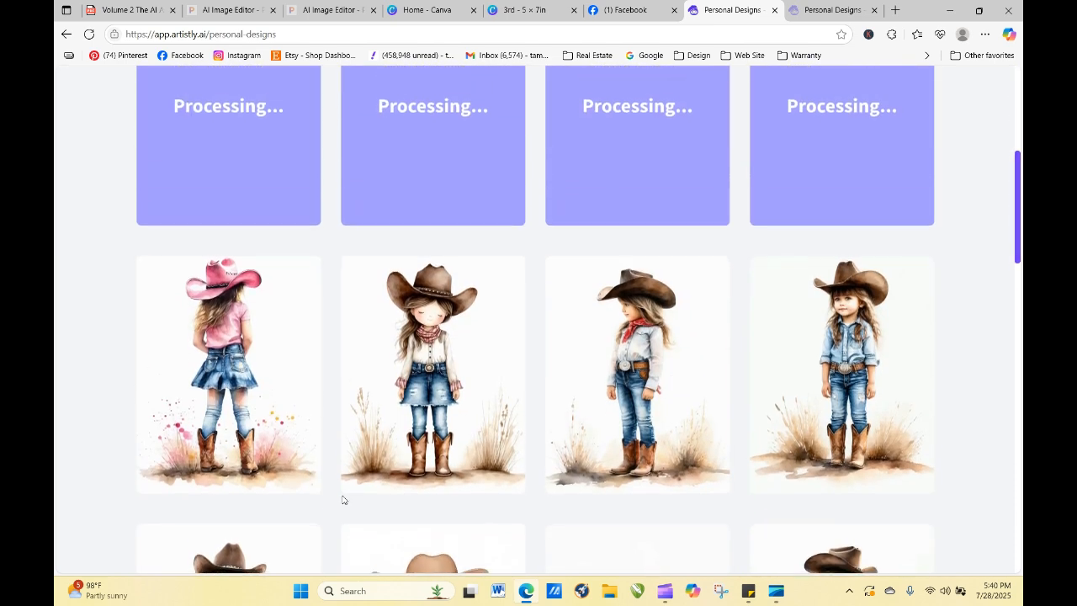
mouse_move(208, 420)
left_click(201, 376)
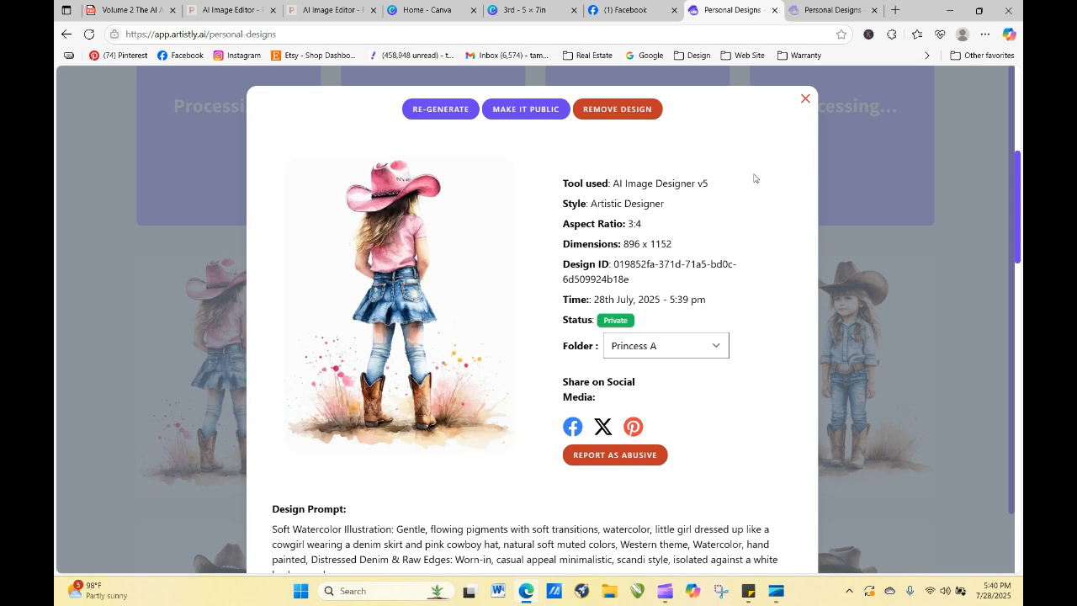
left_click(804, 100)
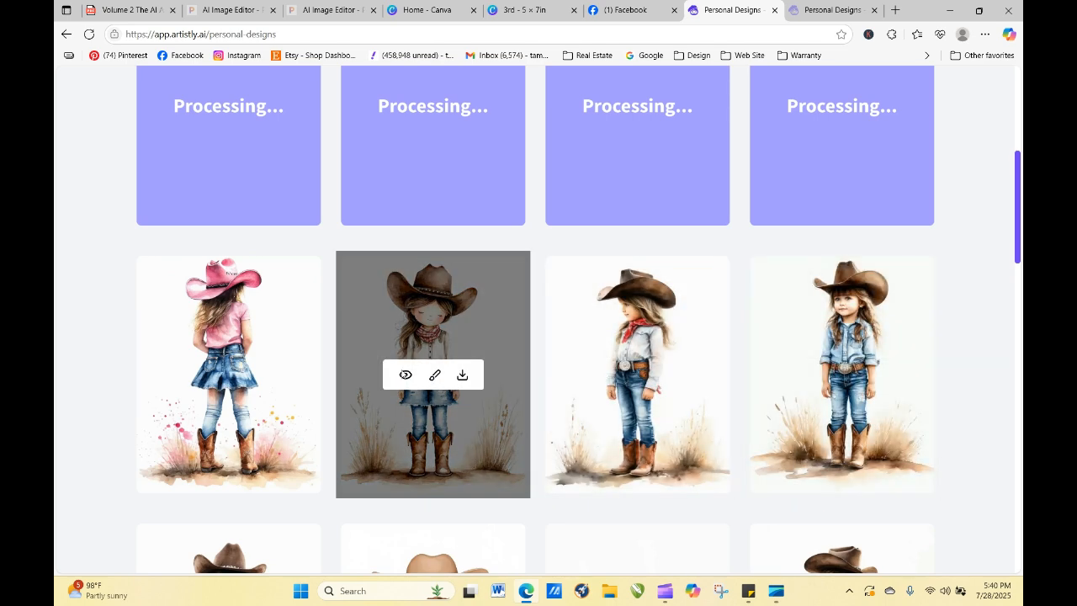
- Refresh the personal designs page and open the details of the whimsical cowgirl in the denim overall dress
left_click_drag(1018, 187, 1020, 310)
left_click_drag(1021, 371, 1020, 175)
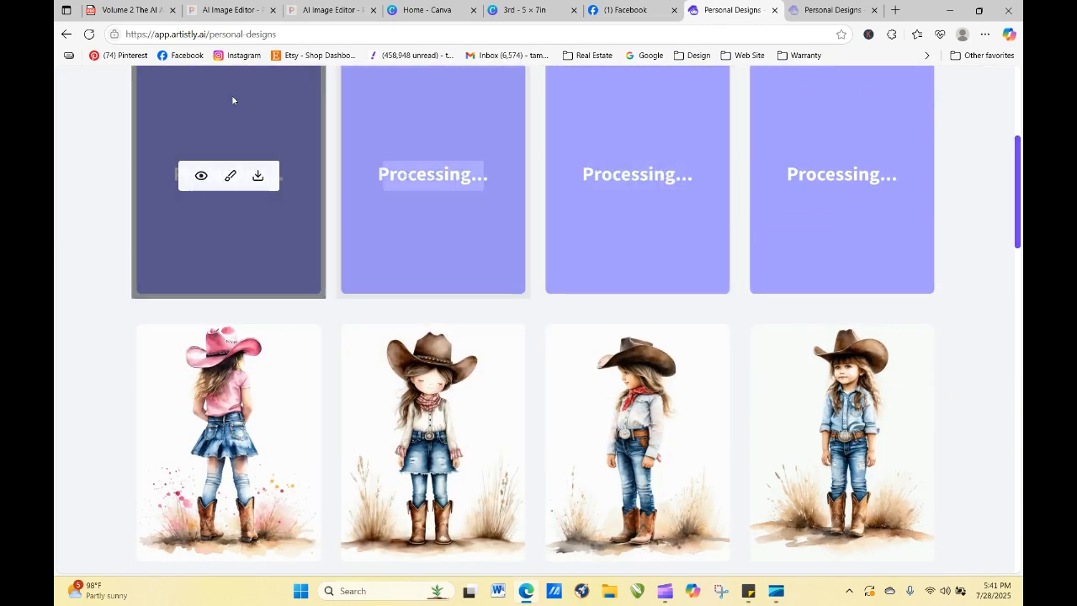
left_click(89, 34)
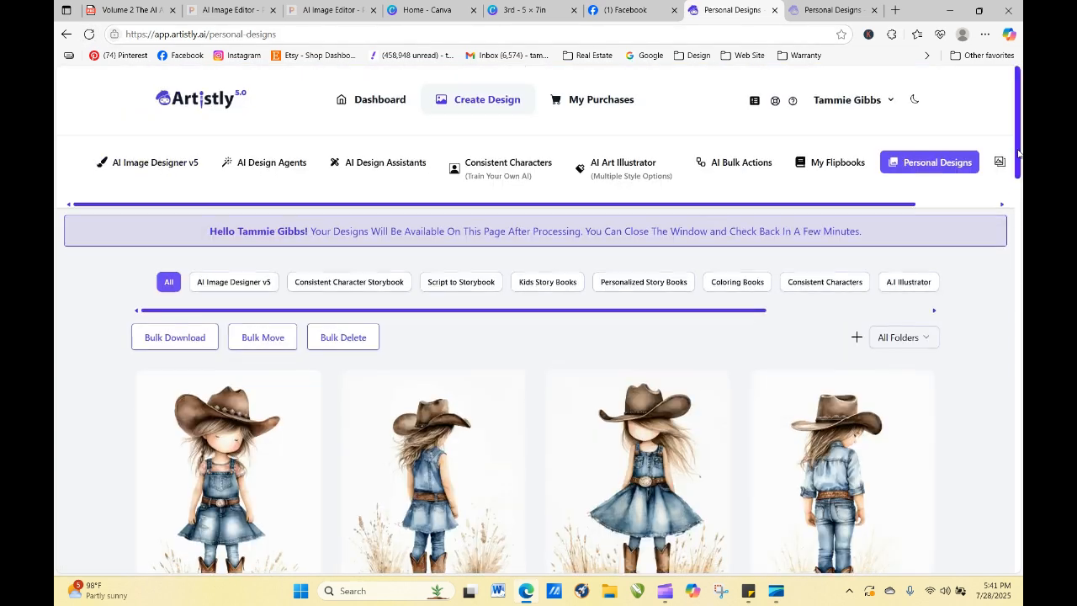
scroll(892, 277, "down", 3)
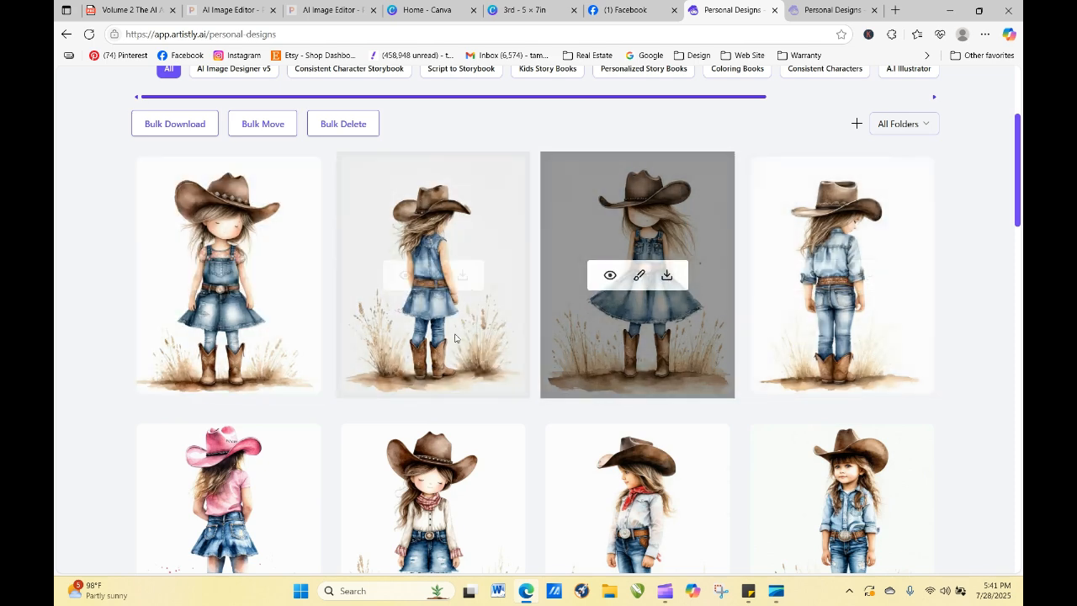
mouse_move(185, 311)
left_click(201, 277)
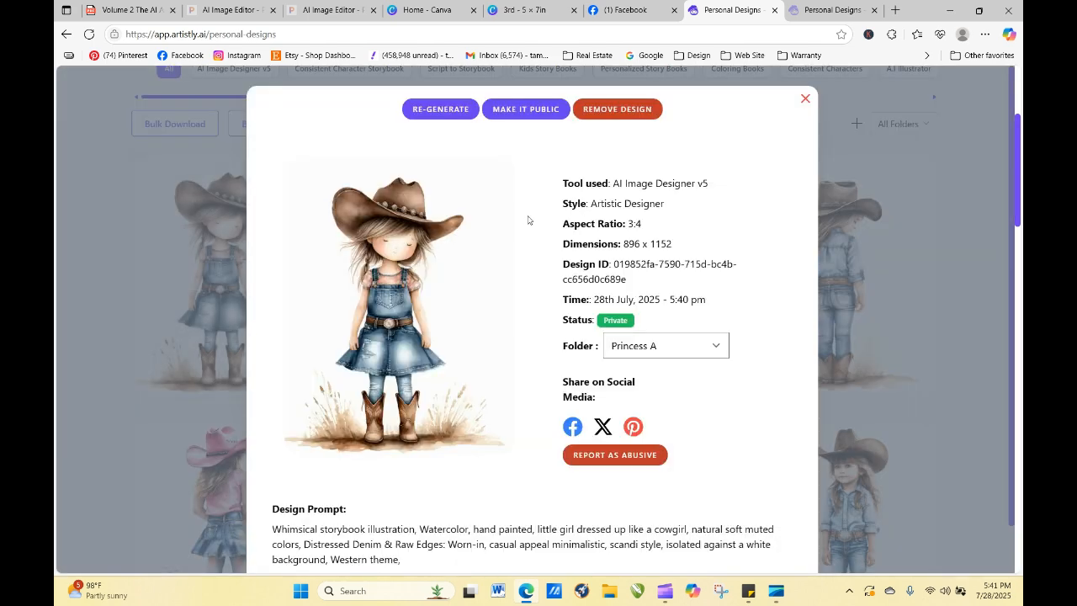
- Re-generate the cowgirl in the denim overall dress with its existing prompt as one image, refreshing the personal designs page to check on it
left_click(440, 109)
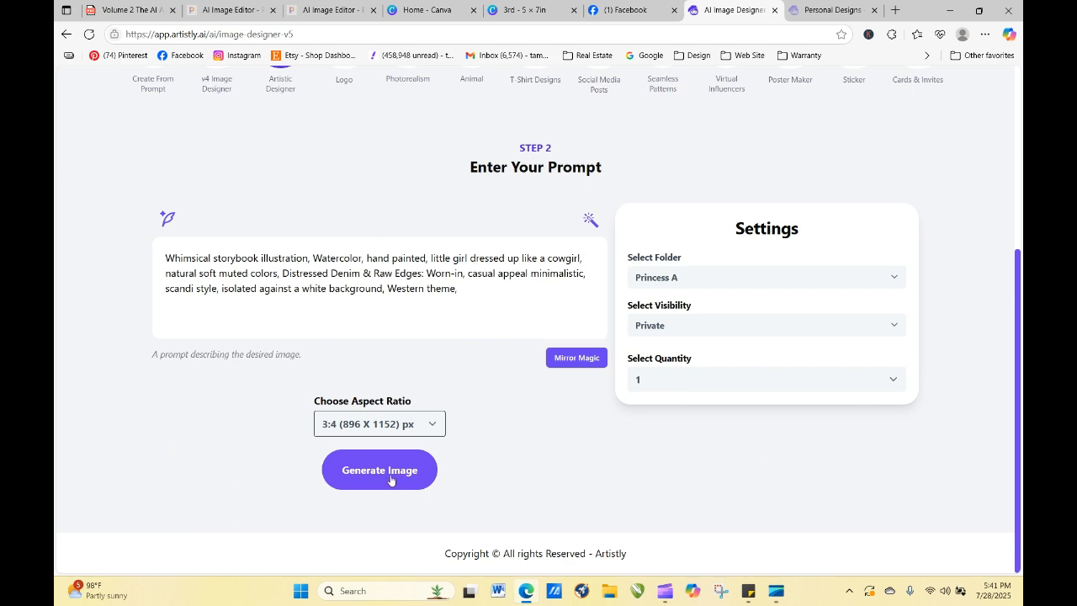
left_click(392, 476)
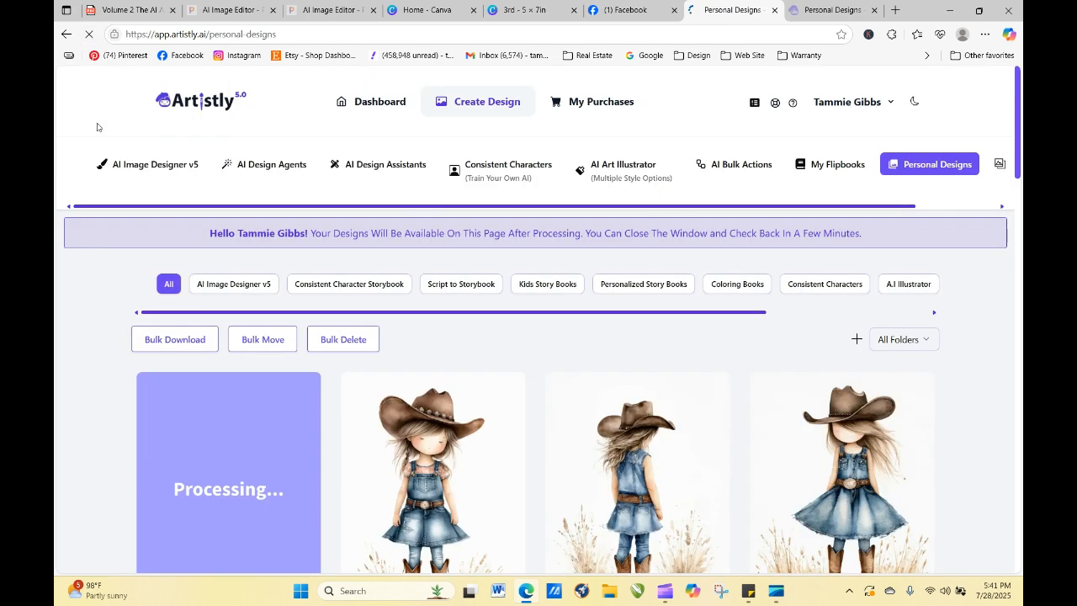
left_click(88, 34)
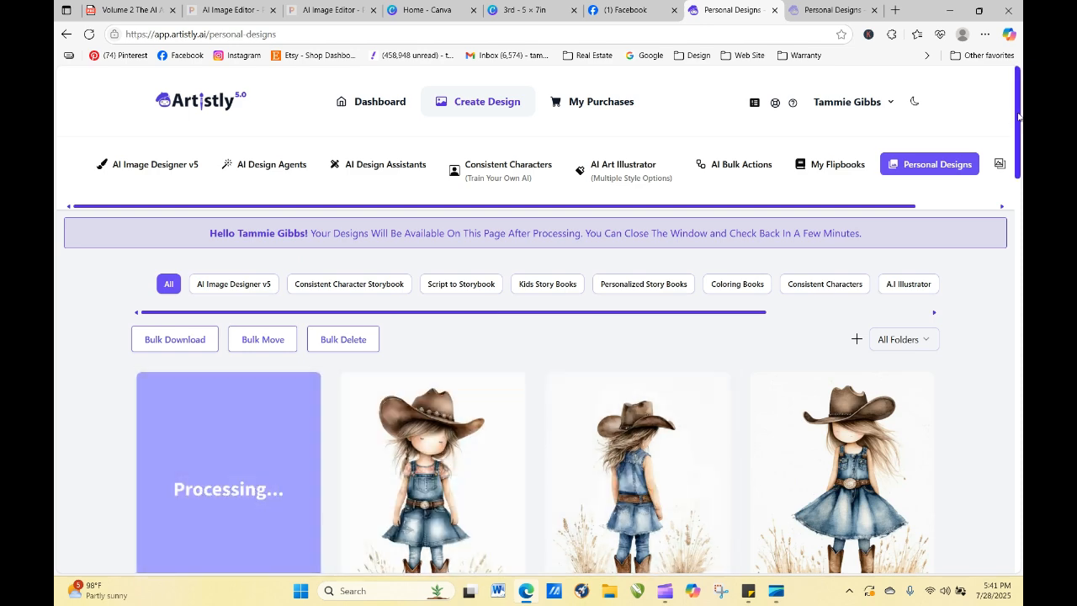
left_click_drag(1018, 118, 1021, 205)
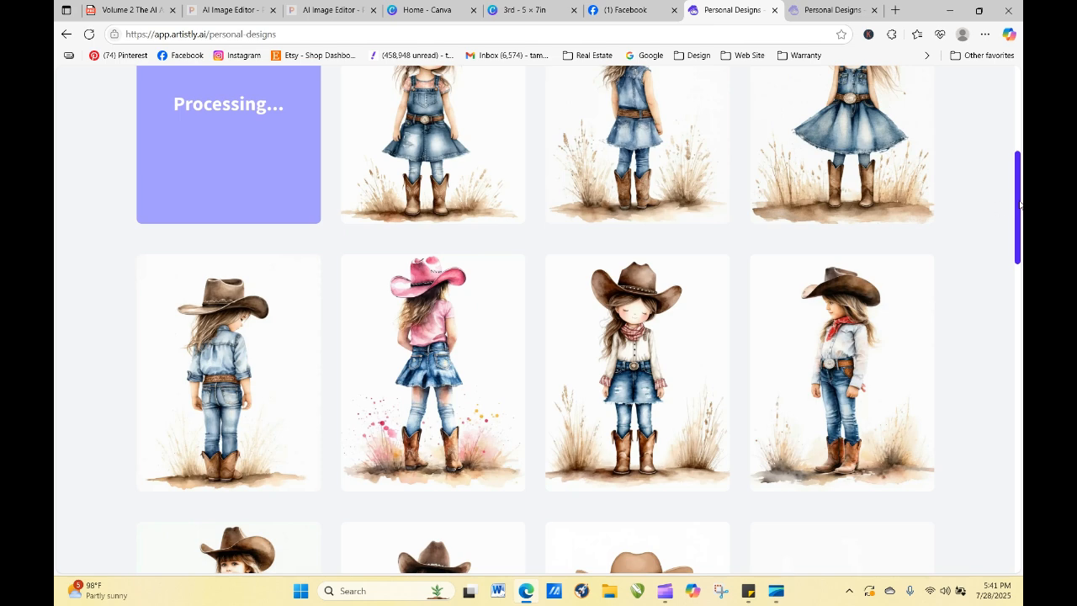
left_click_drag(1020, 205, 1016, 178)
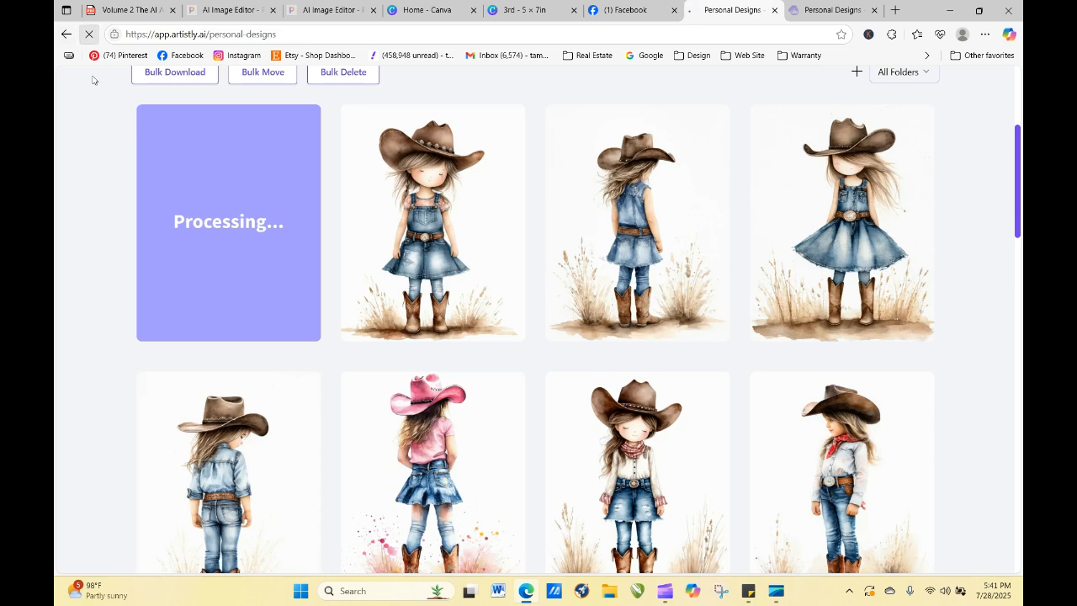
left_click(89, 35)
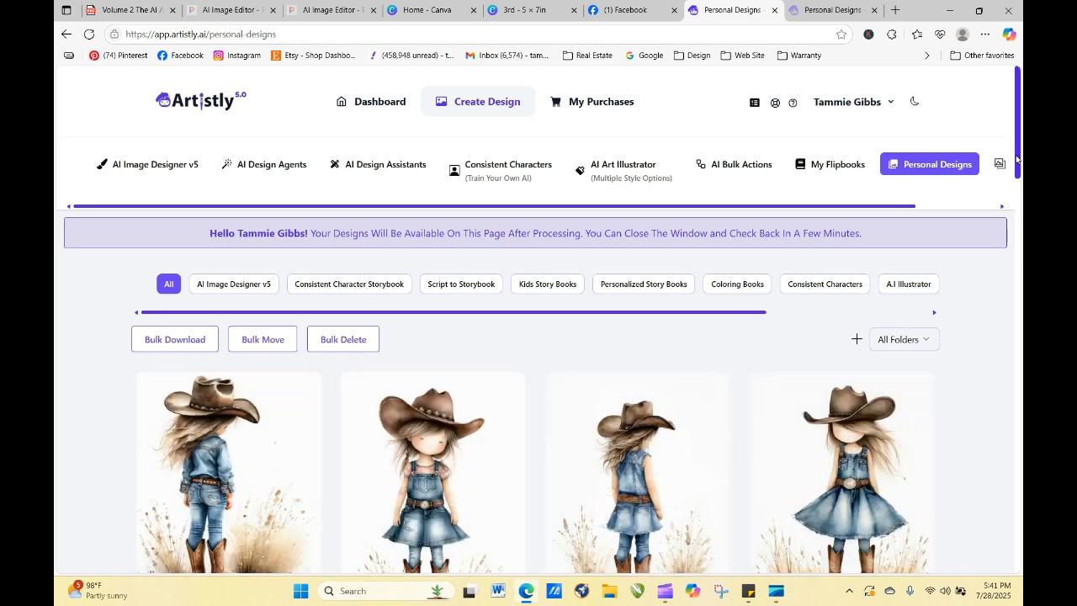
- Re-generate the cowgirl with the neckerchief and denim skirt with the quantity set to 4, and refresh the personal designs page
scroll(975, 244, "down", 2)
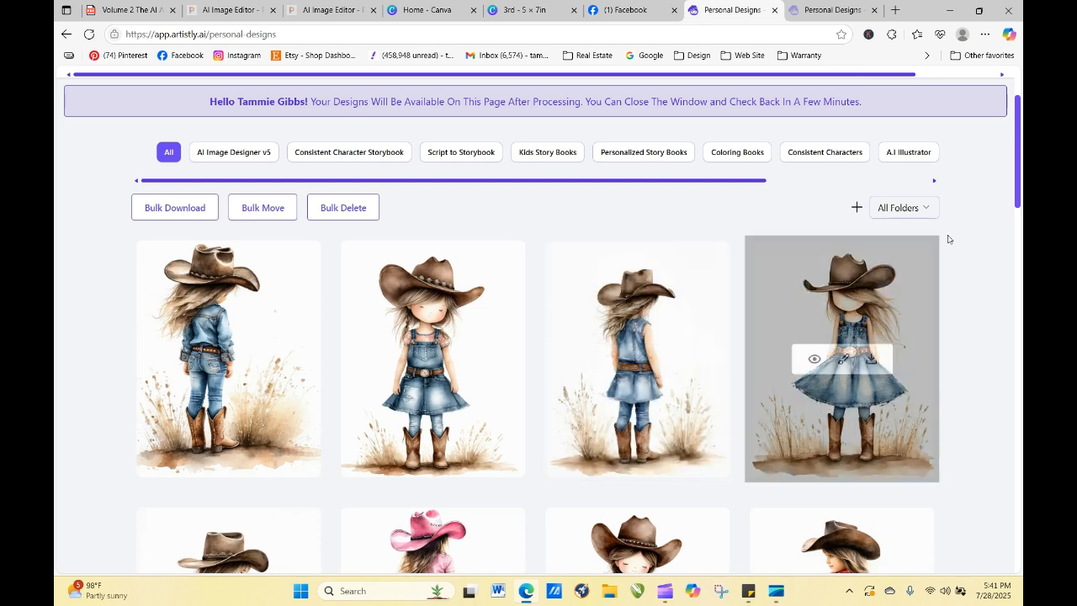
scroll(749, 349, "down", 4)
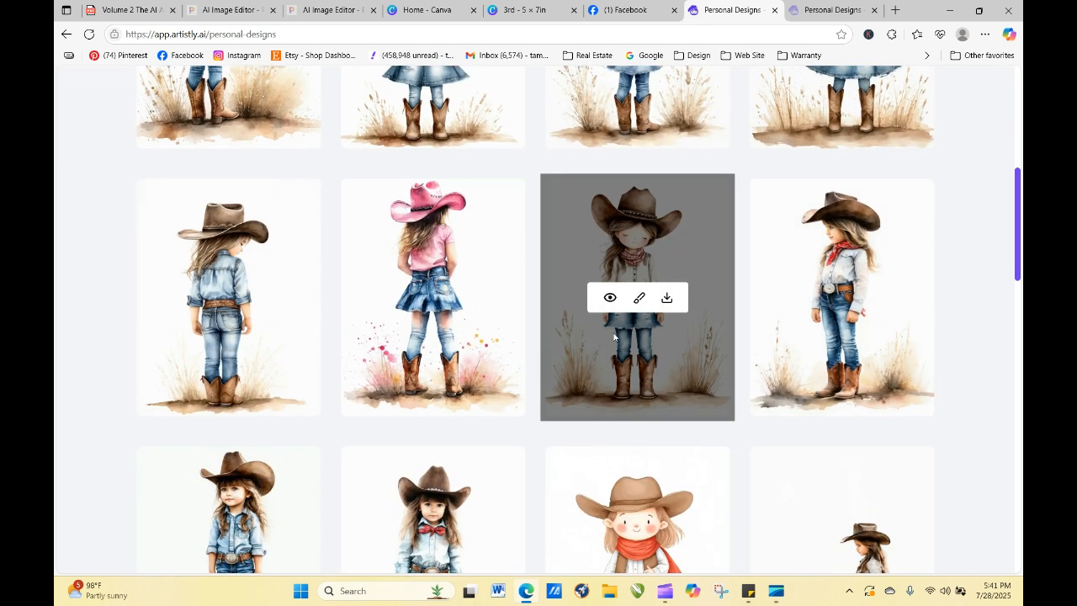
left_click(610, 298)
left_click(439, 111)
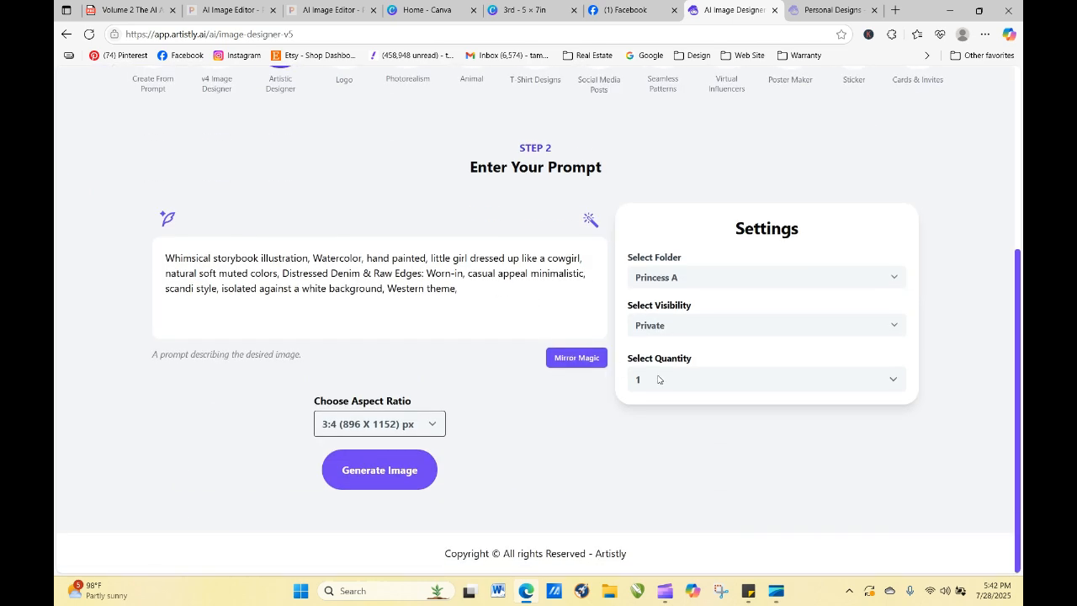
left_click(658, 380)
left_click(660, 460)
left_click(371, 468)
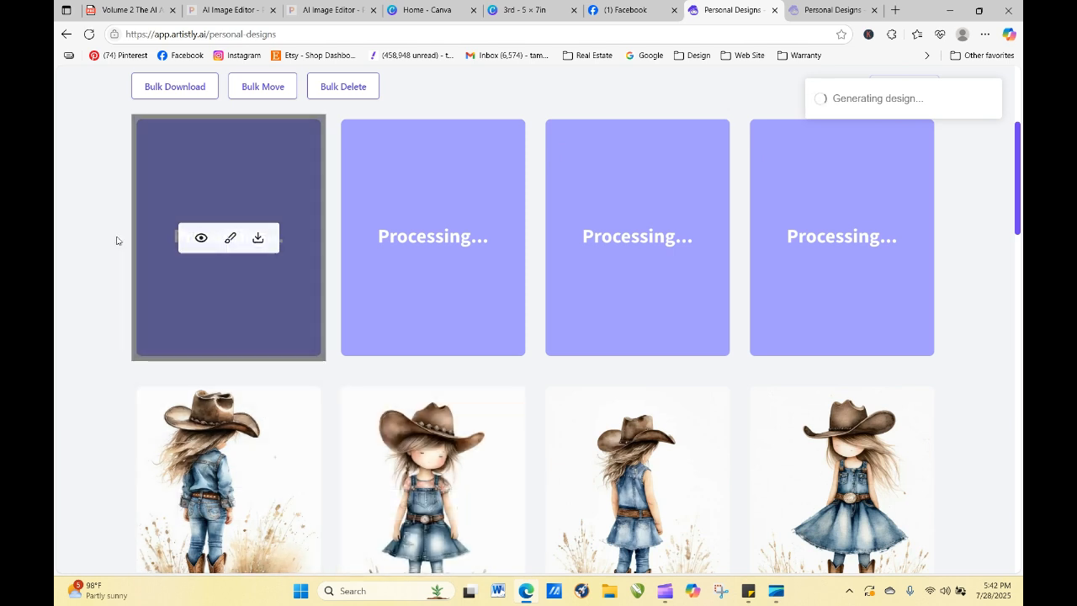
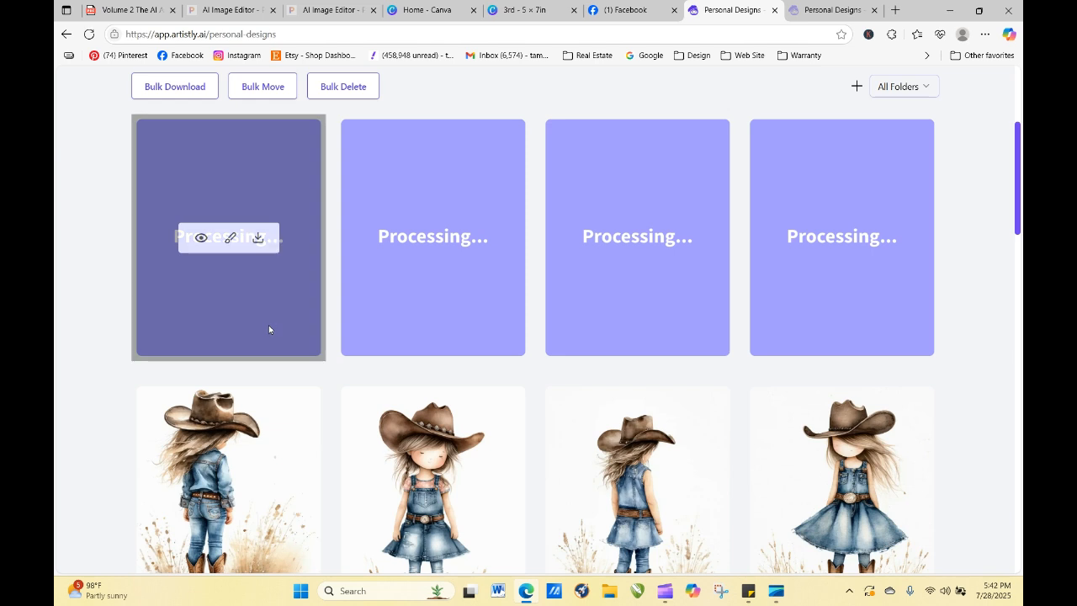
left_click(88, 33)
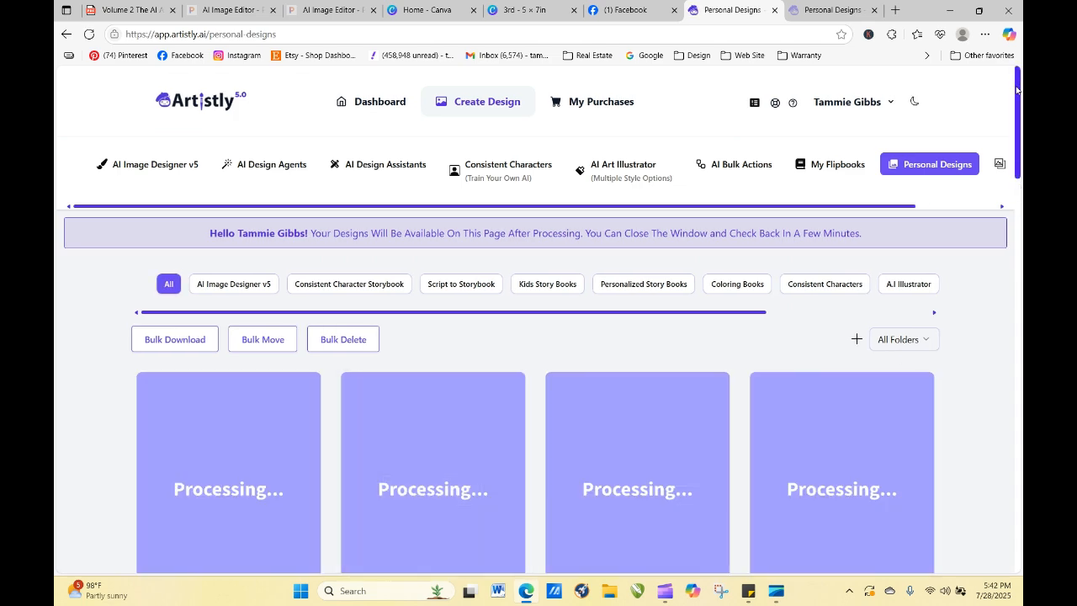
- Start re-generating the cowgirl in the denim overall dress and replace "little girl dressed up like a cowgirl," in the prompt with "big brown barn,"
scroll(340, 167, "down", 4)
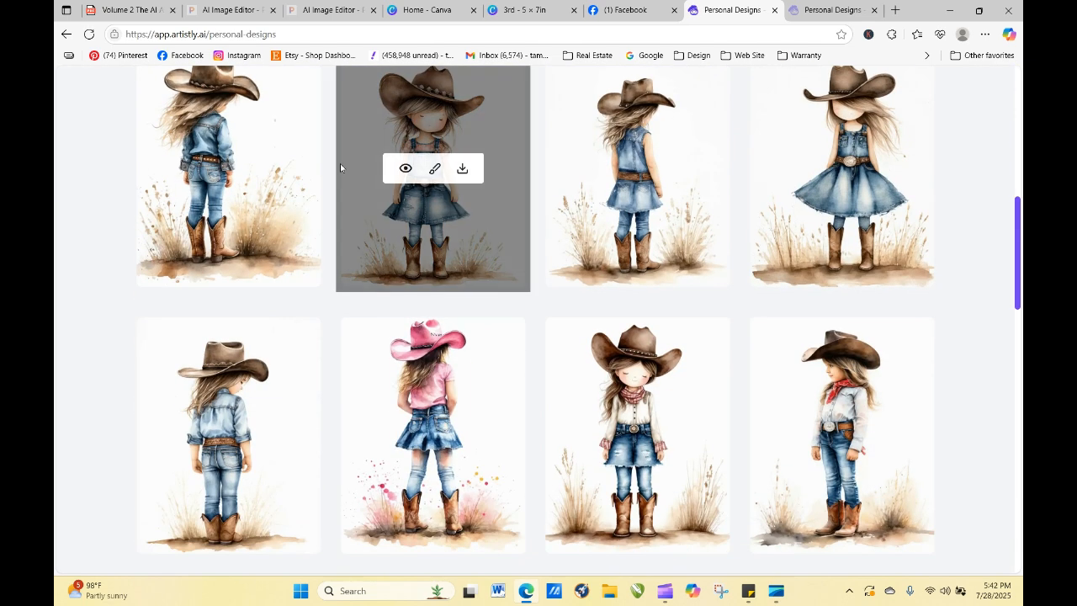
left_click(405, 168)
left_click(440, 110)
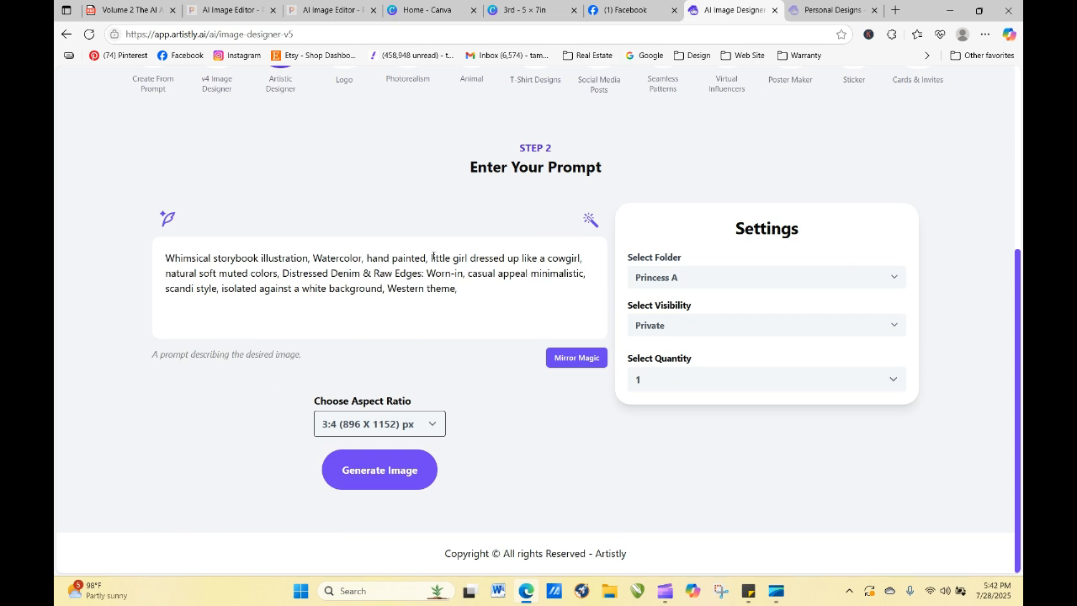
left_click_drag(429, 256, 582, 257)
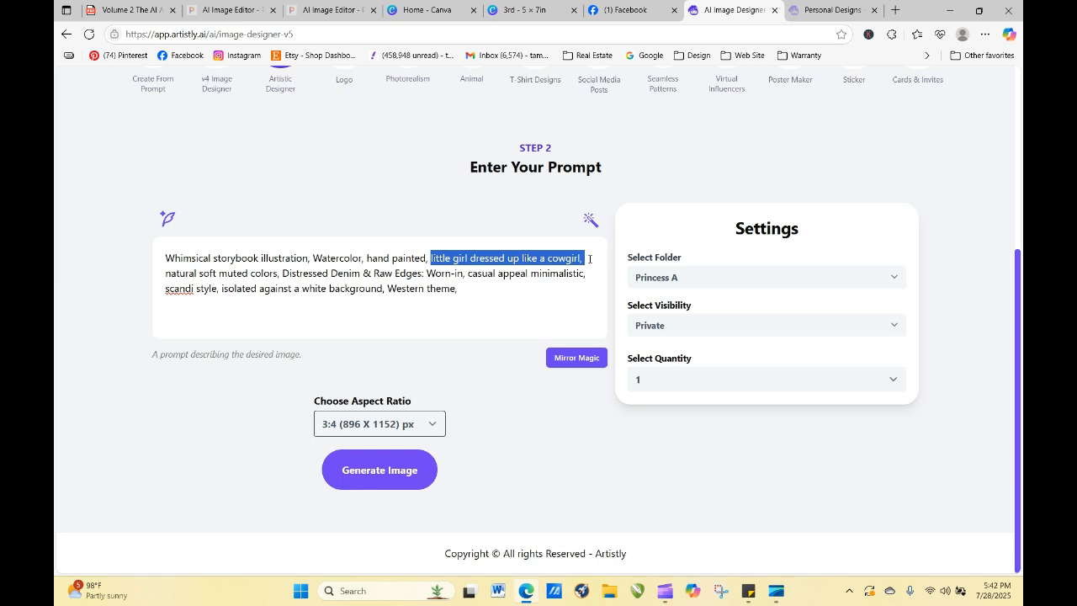
type("big bro")
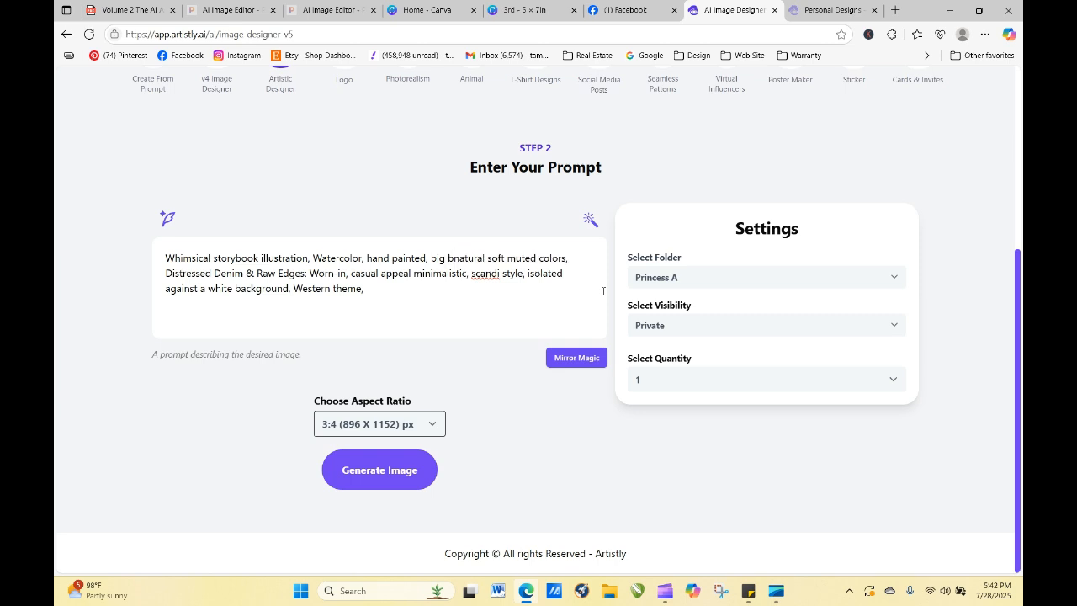
type("wn ")
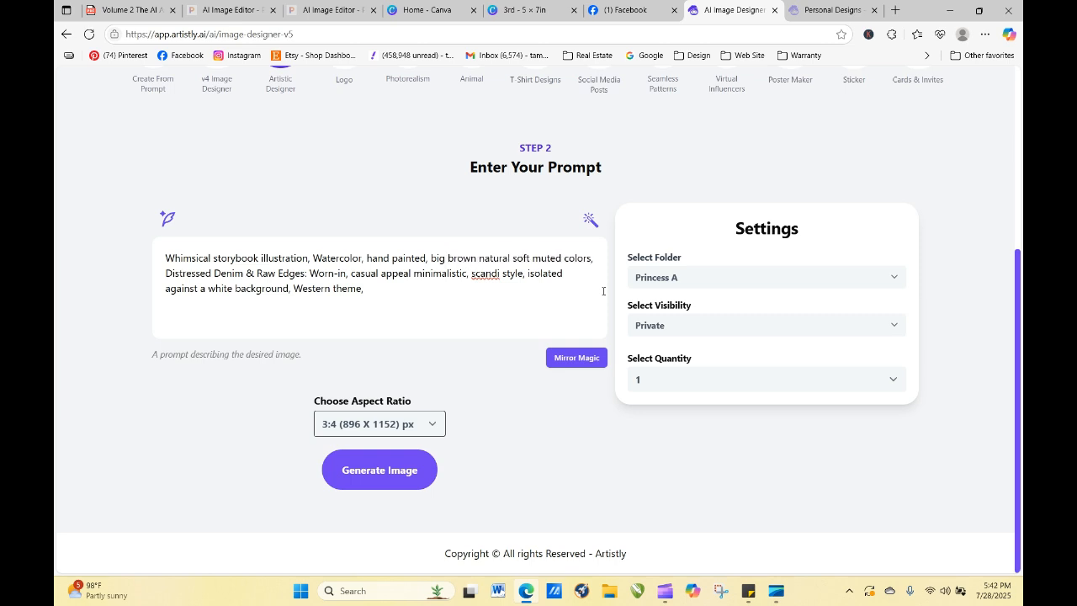
type("barn")
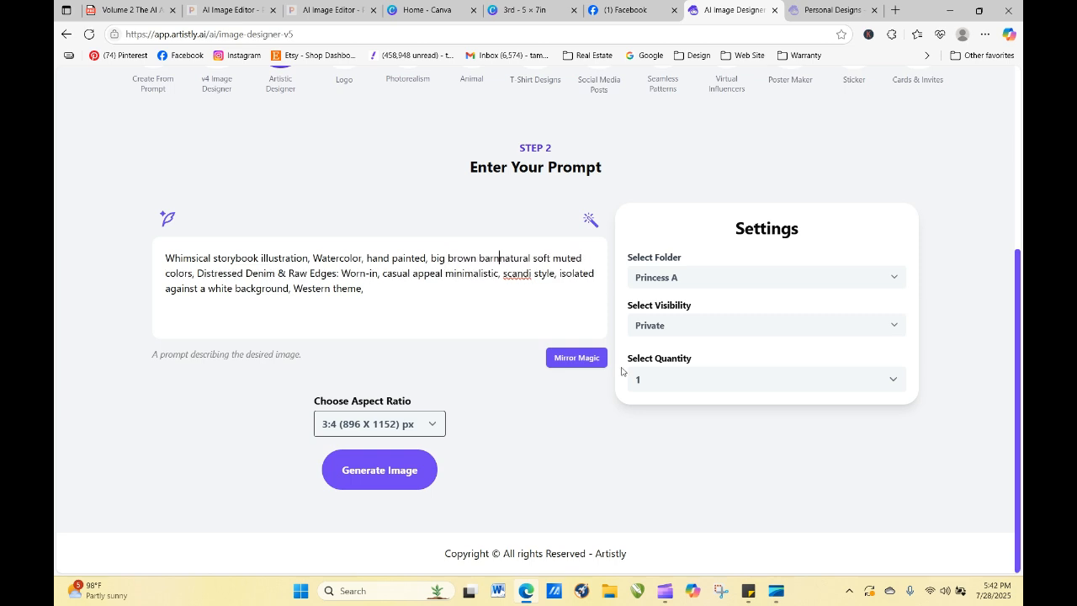
type(",")
- Remove "Distressed Denim &" from the barn prompt and generate the design with the quantity set to 4
left_click_drag(199, 273, 286, 273)
key("BackSpace")
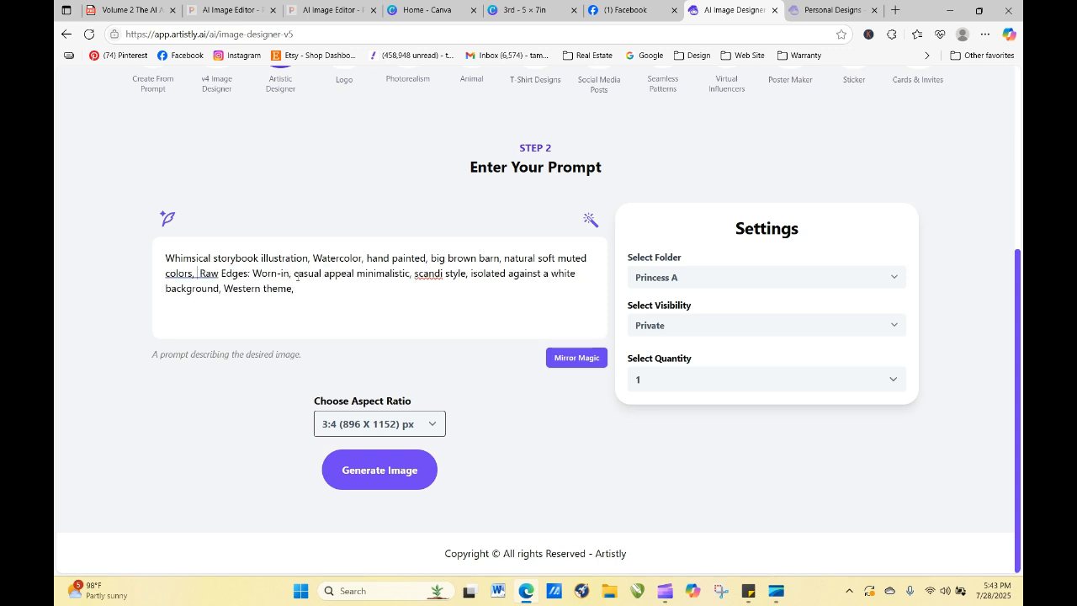
left_click_drag(294, 274, 358, 275)
left_click(358, 298)
left_click(642, 382)
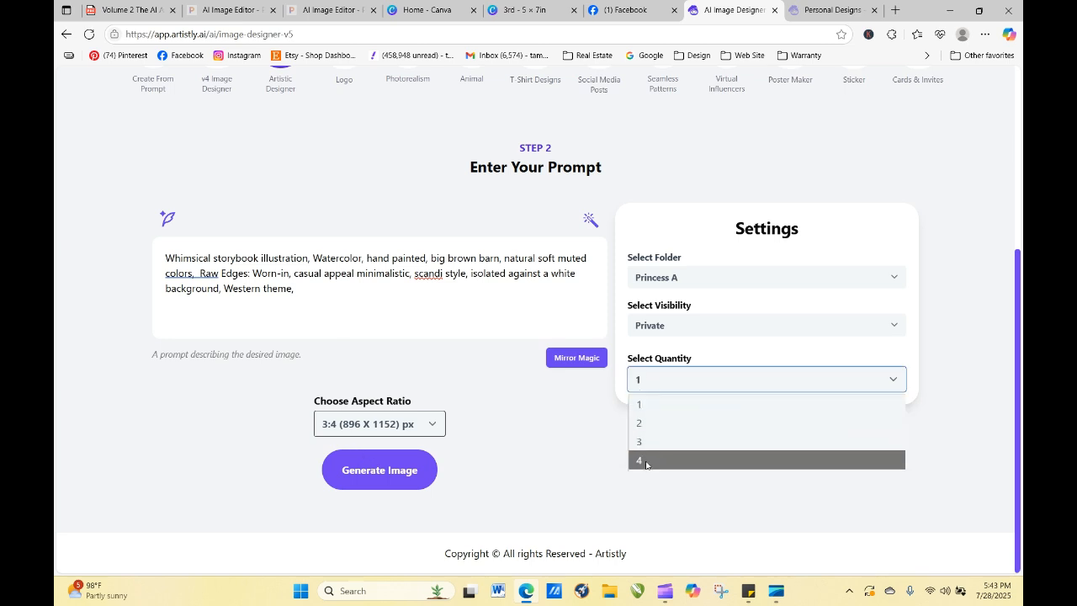
left_click(644, 459)
left_click(403, 468)
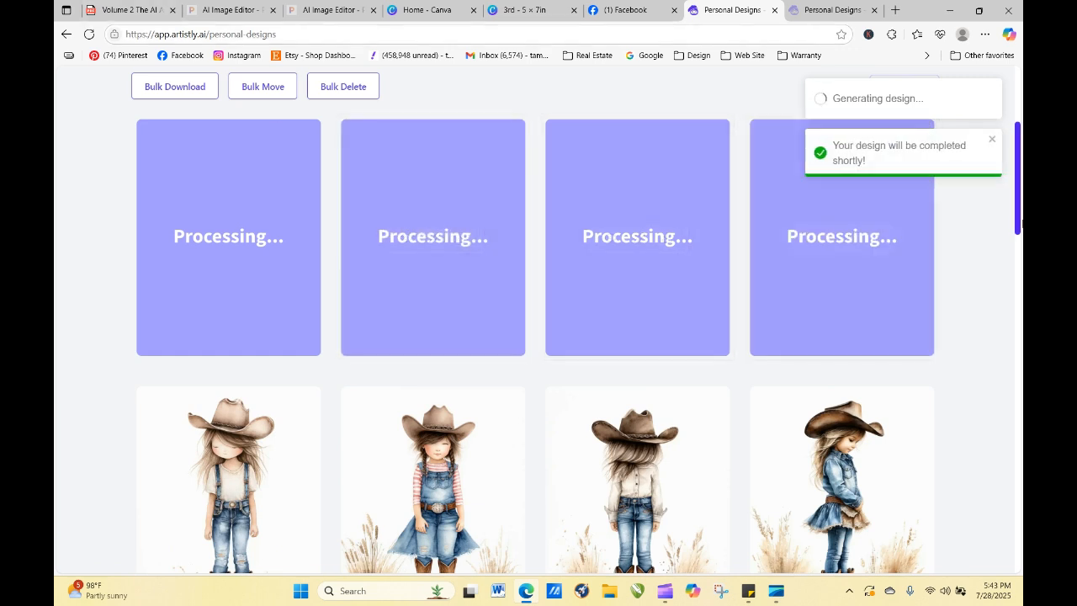
- Review the newly generated designs and download the red barn with fences in the foreground
left_click_drag(1019, 197, 1020, 244)
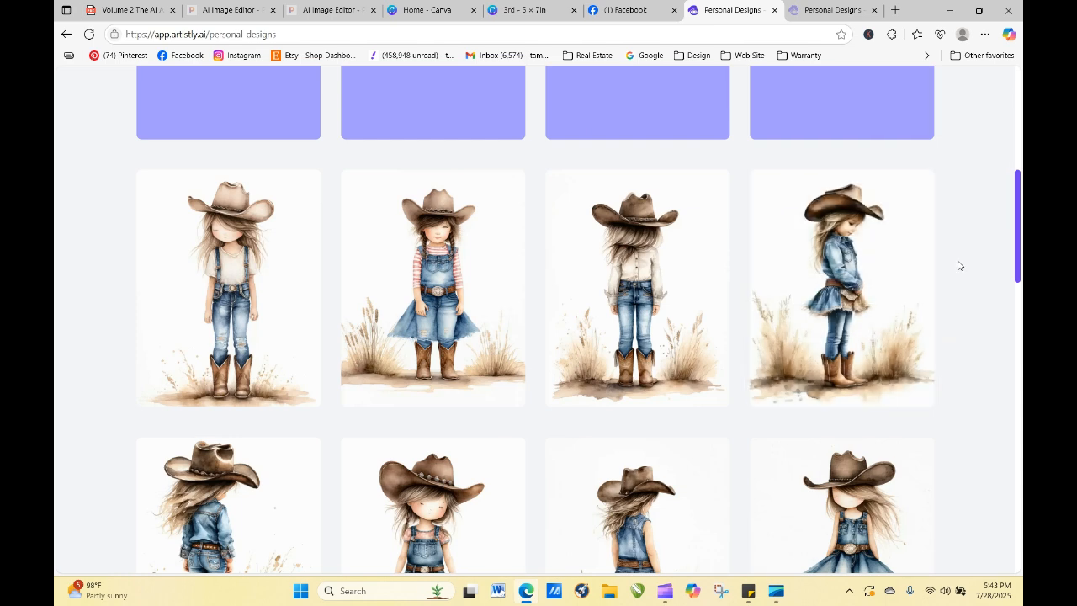
mouse_move(650, 211)
mouse_move(663, 240)
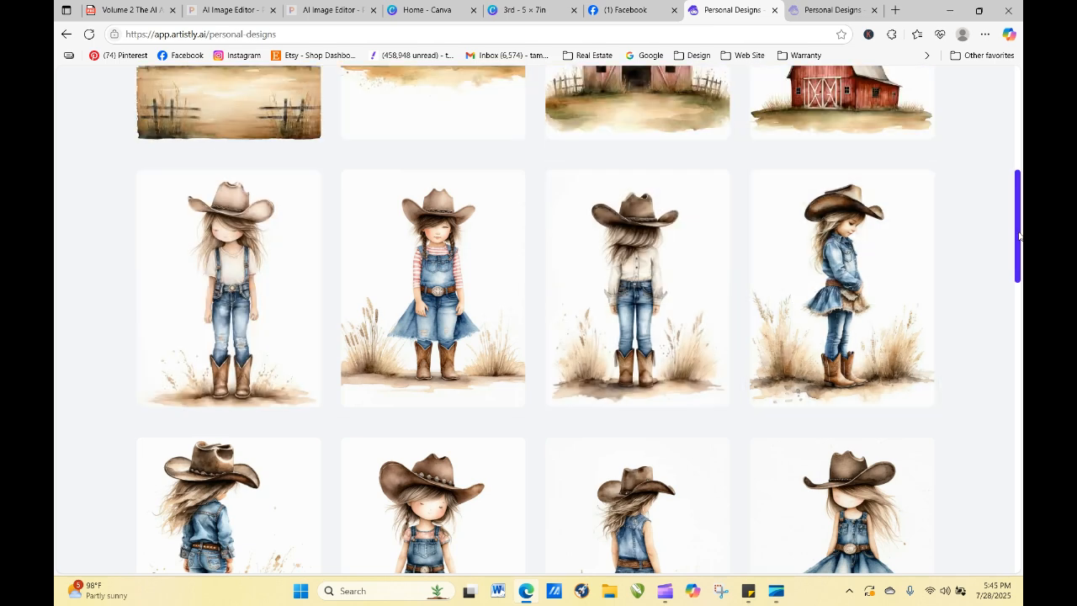
left_click_drag(1020, 236, 1016, 180)
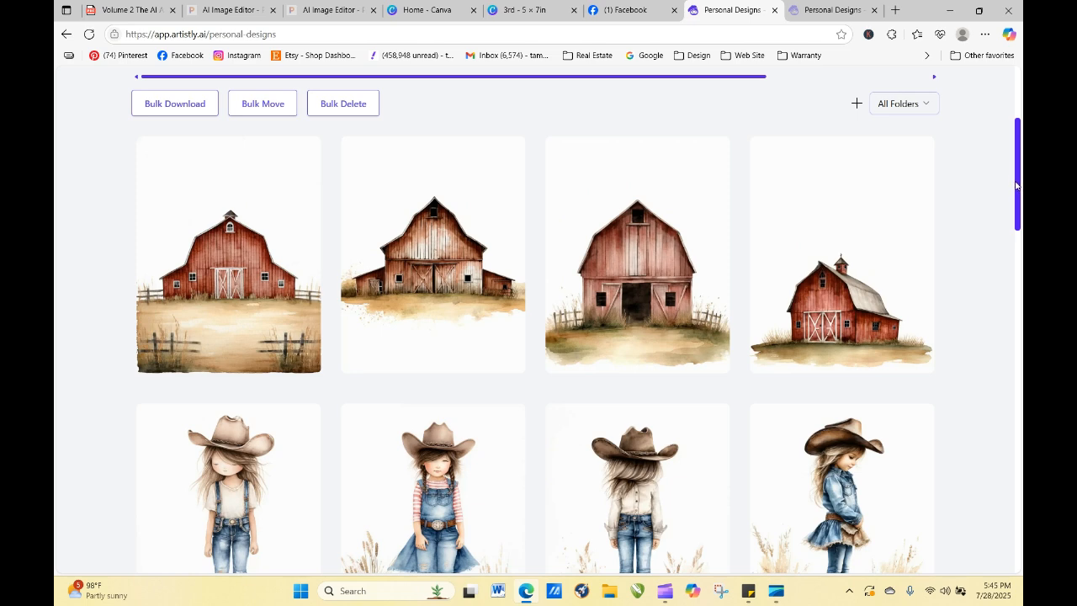
mouse_move(282, 254)
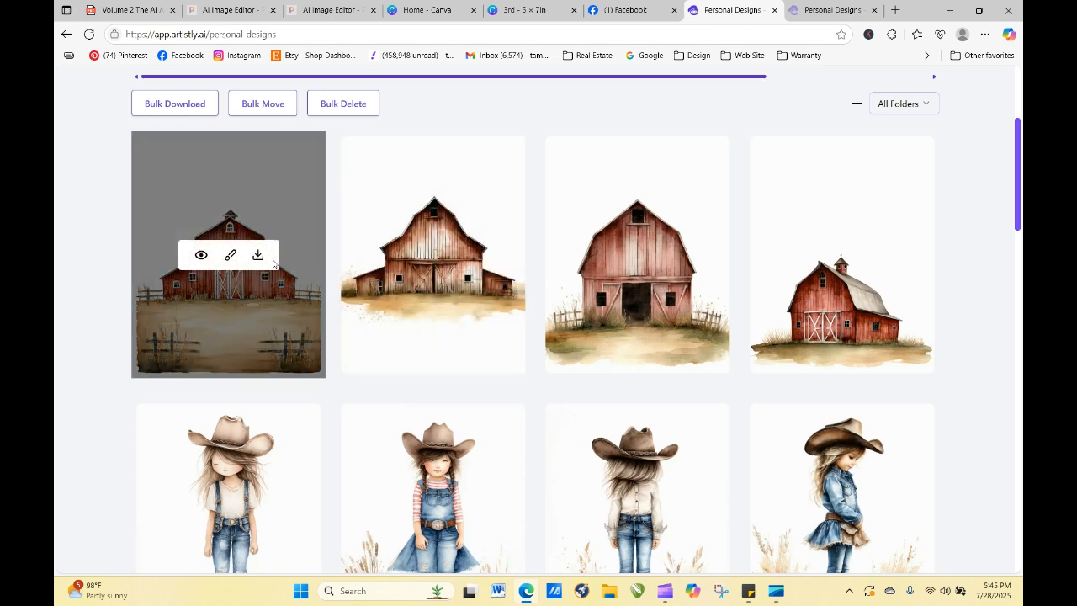
left_click(258, 255)
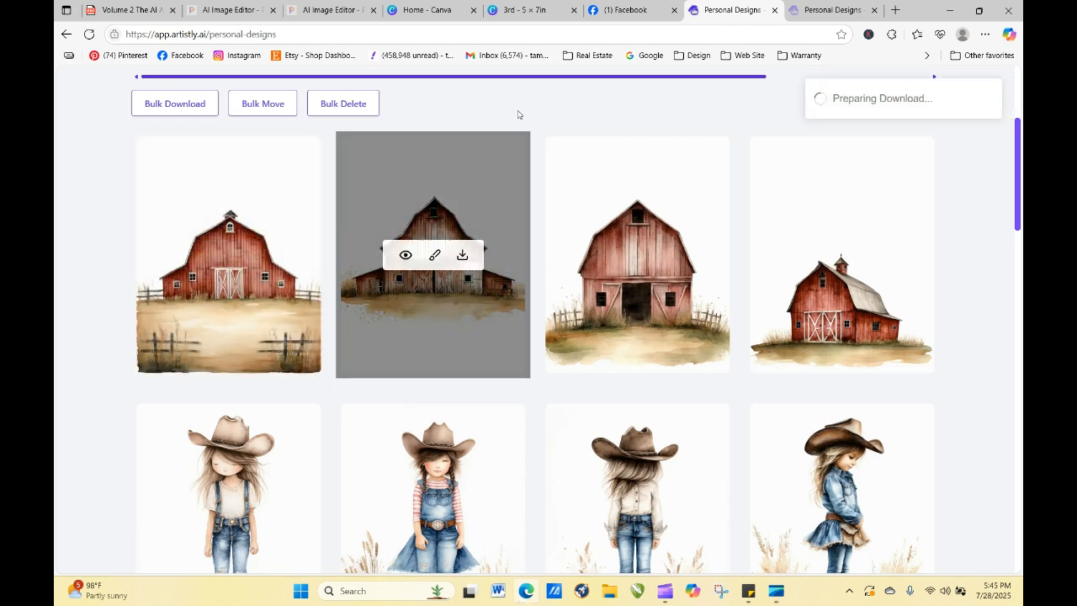
- Switch to the 3rd 5 × 7 in invitation design in Canva, add a page after the last one and make its background white
left_click(513, 10)
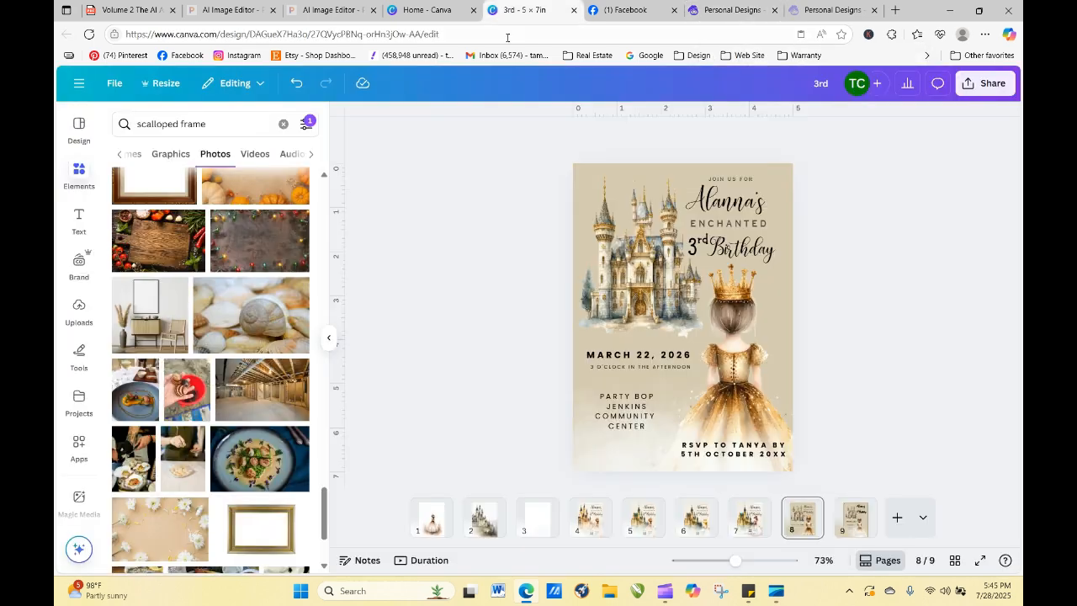
left_click(896, 517)
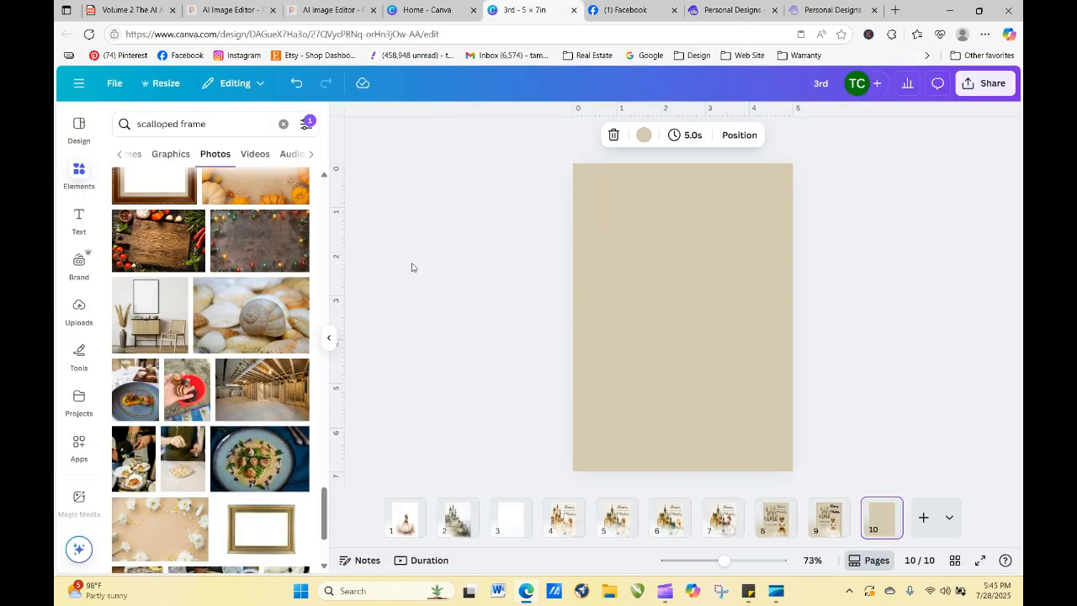
left_click(644, 134)
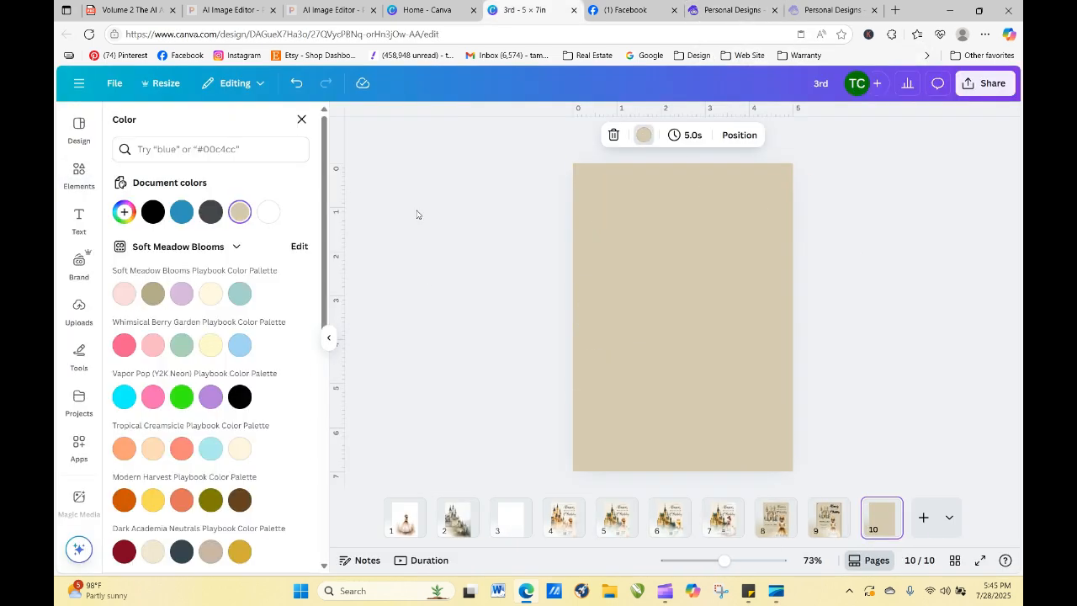
left_click(267, 211)
left_click(466, 257)
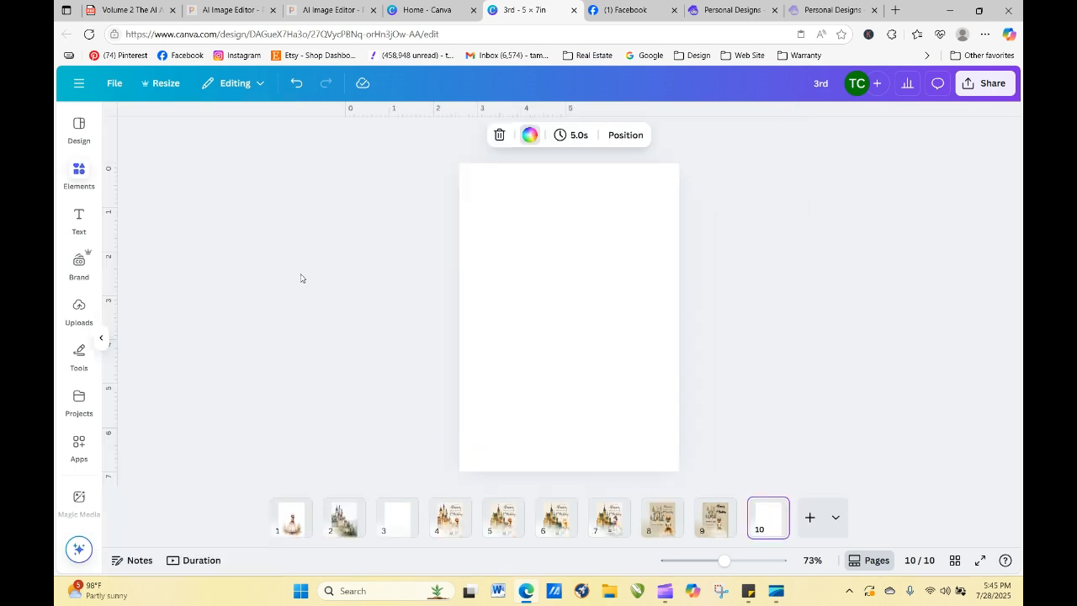
- Upload the downloaded red barn image and place it on page 10, enlarged to cover the whole page
left_click(79, 310)
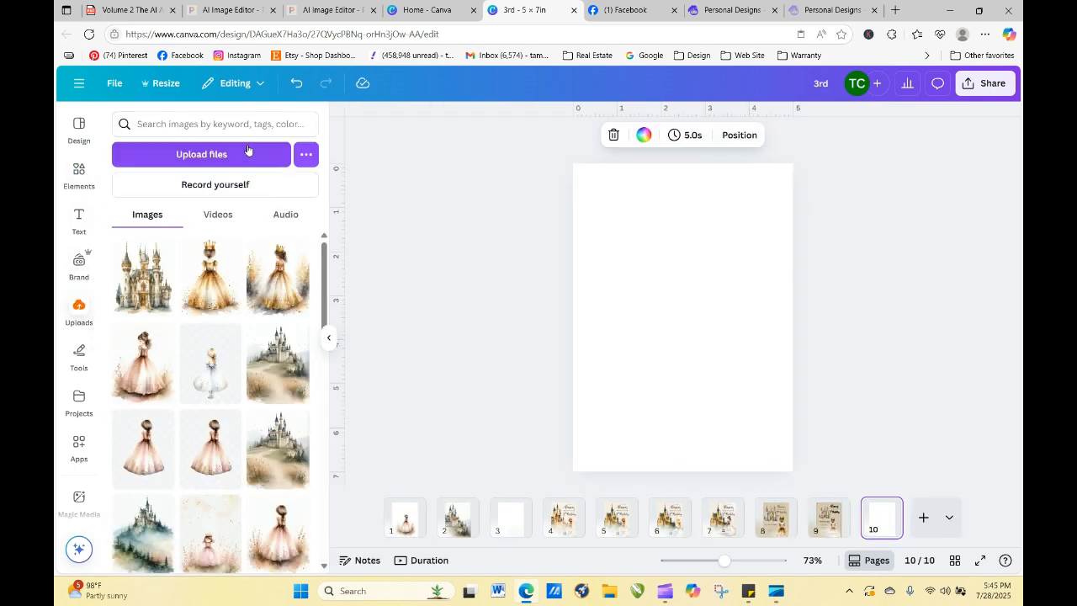
left_click(247, 160)
left_click(202, 144)
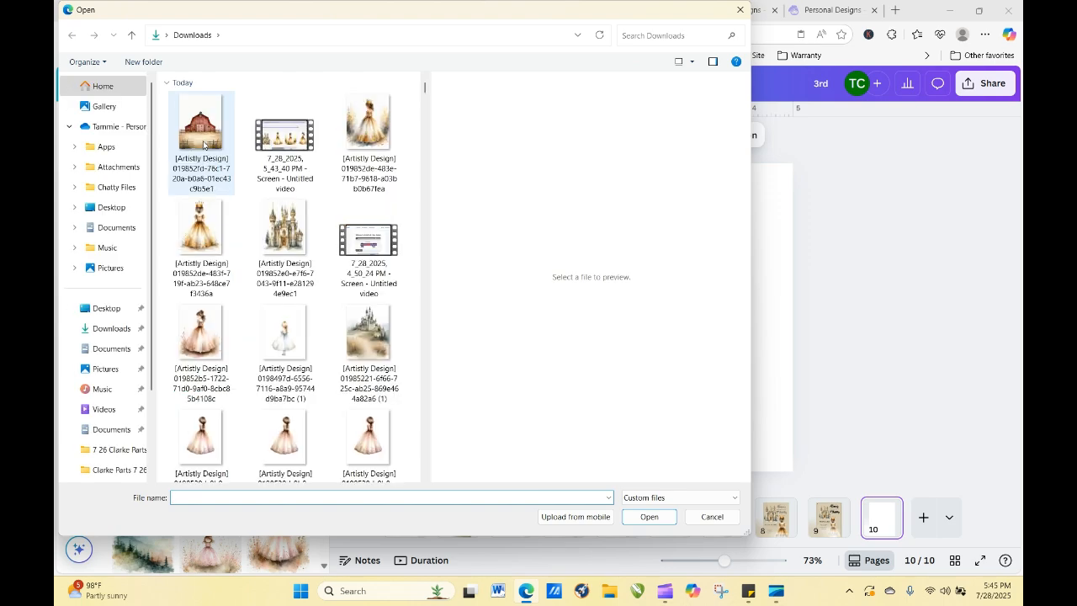
left_click(649, 517)
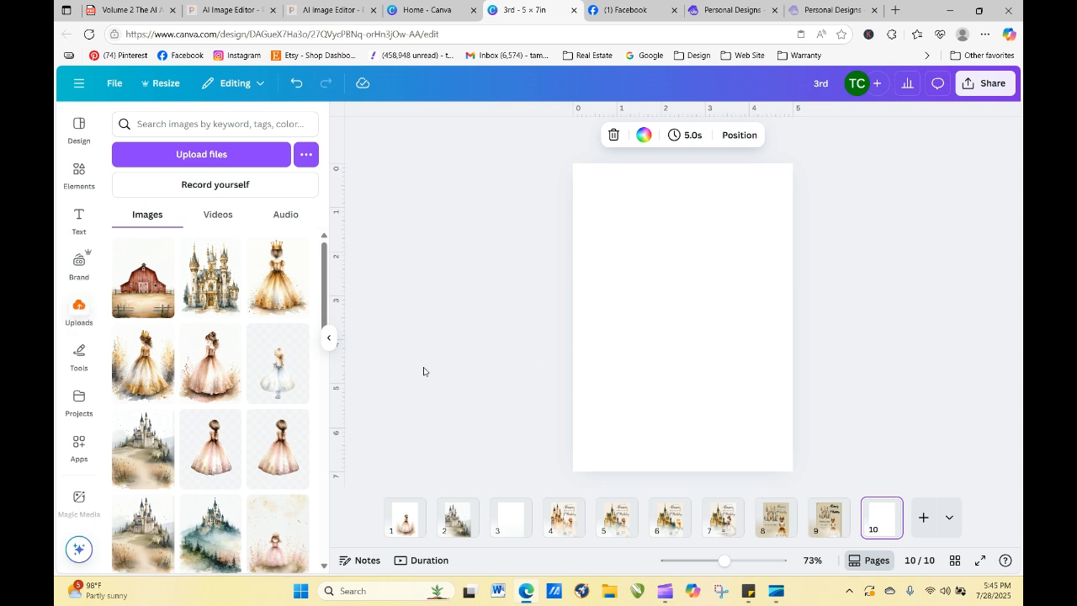
left_click(160, 261)
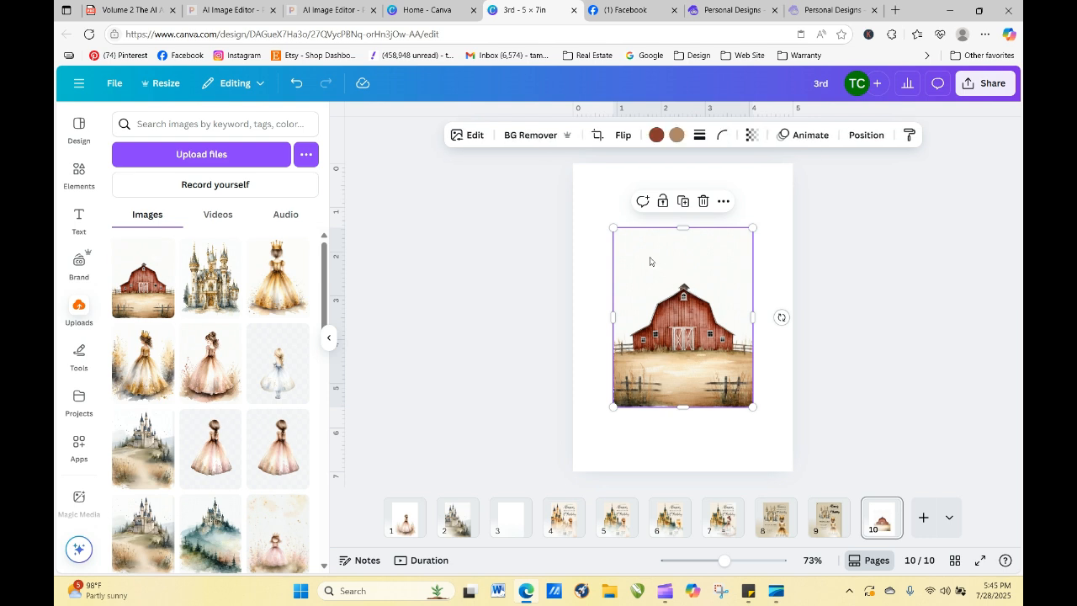
left_click_drag(673, 283, 591, 272)
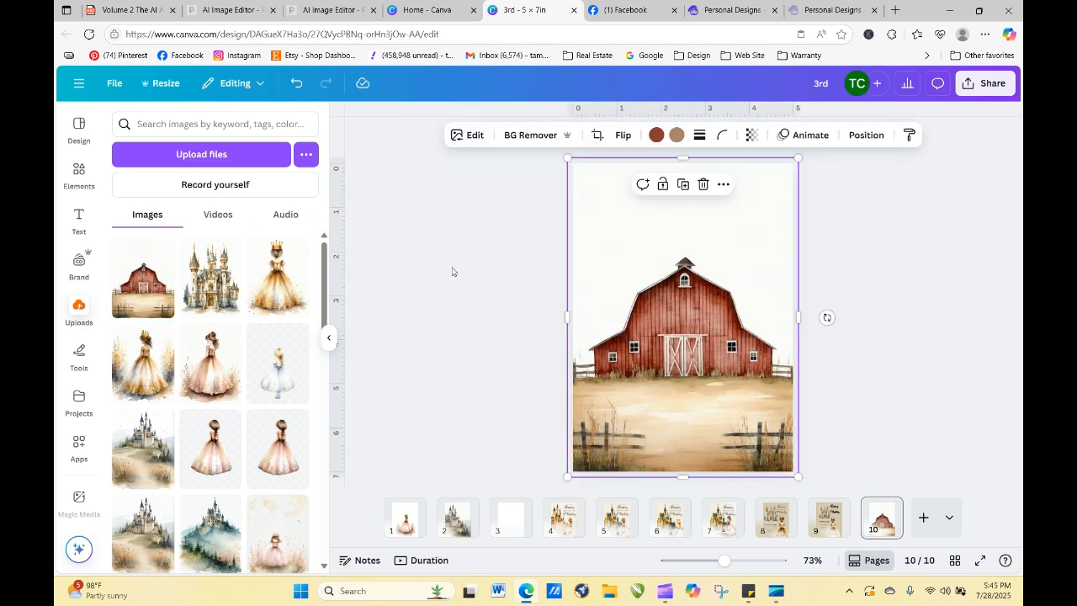
- Remove the background from the barn image on page 10
double_click(638, 251)
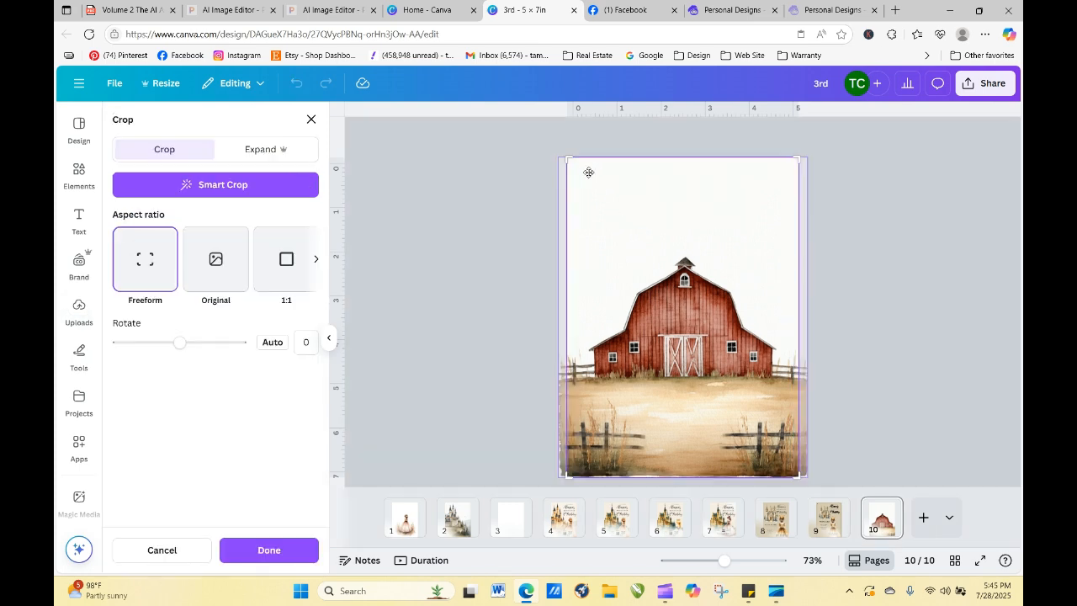
left_click(466, 281)
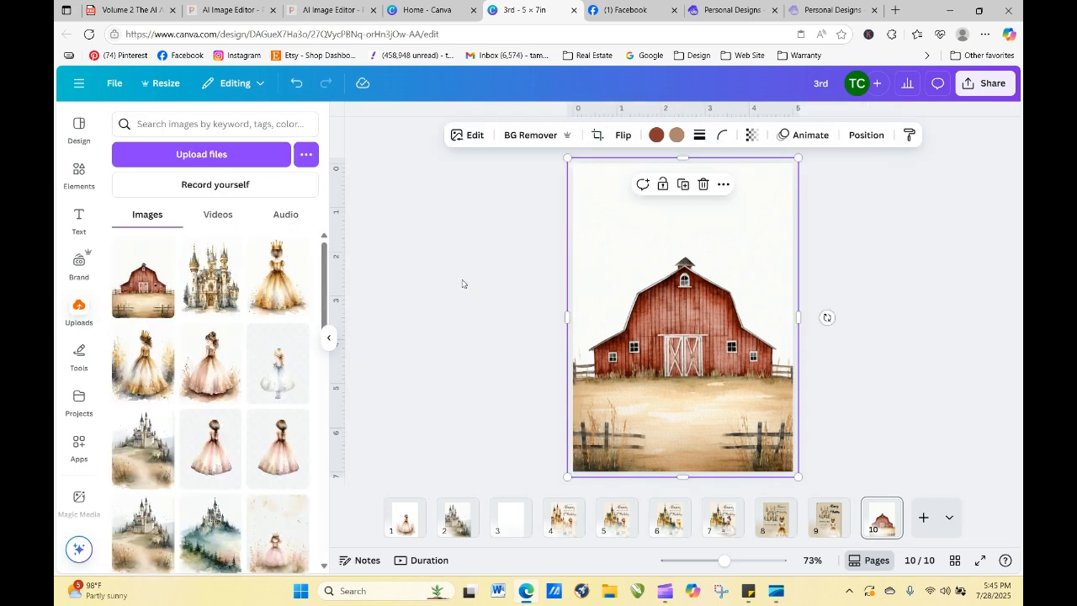
mouse_move(670, 290)
left_mouse_down()
mouse_move(524, 300)
mouse_move(666, 308)
left_mouse_up()
left_click(551, 135)
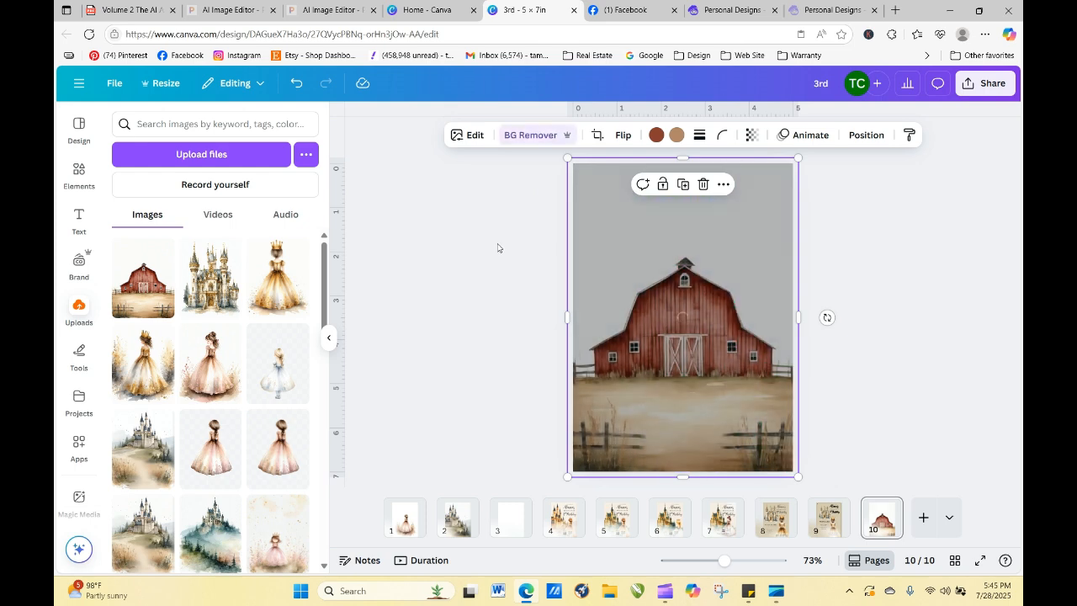
left_click(475, 325)
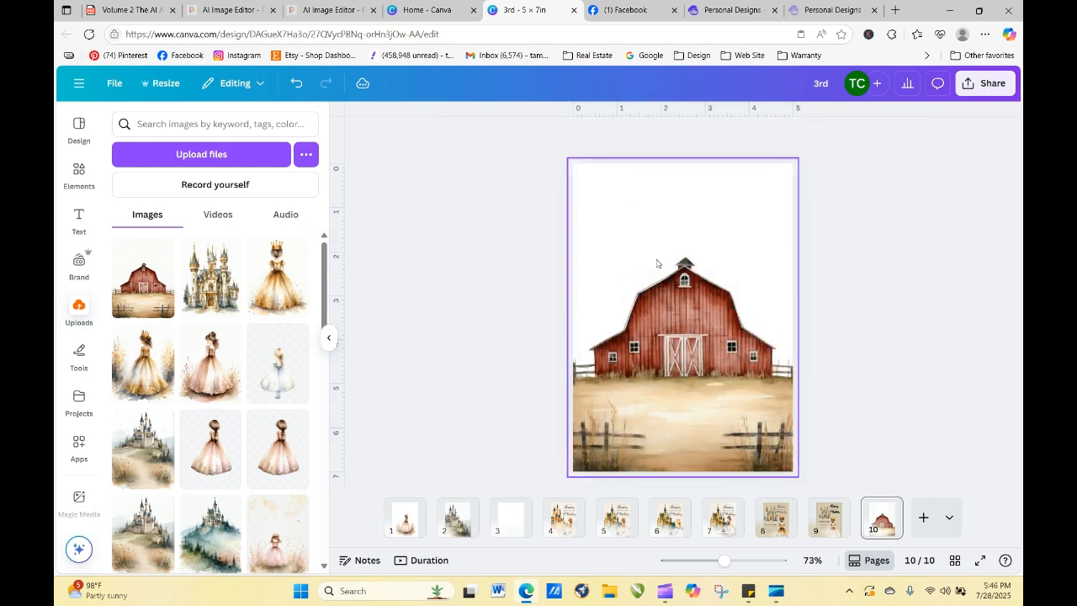
left_click(703, 318)
left_click(723, 184)
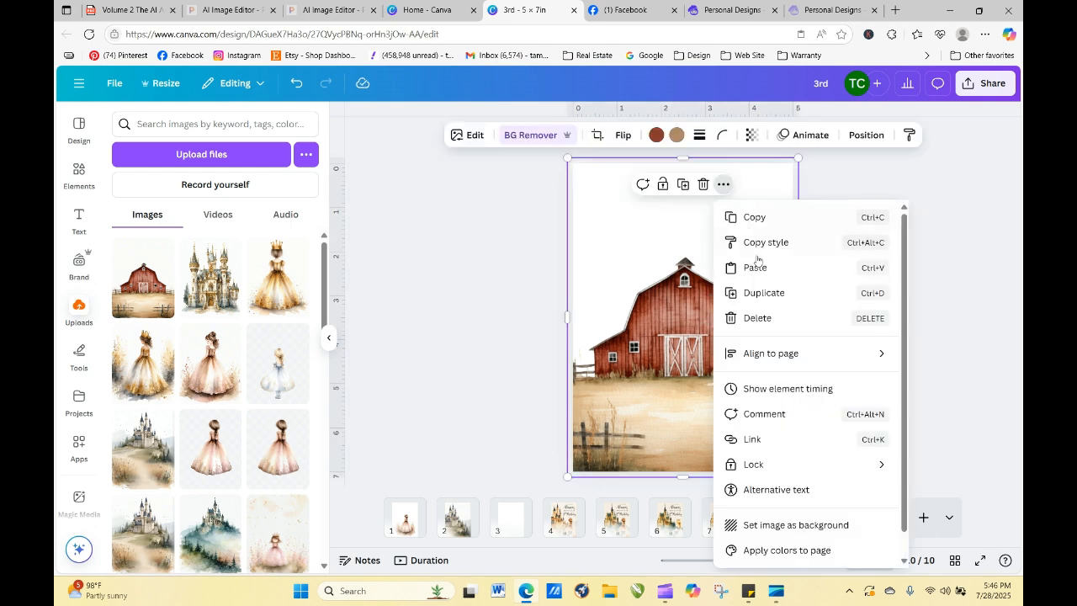
left_click(904, 353)
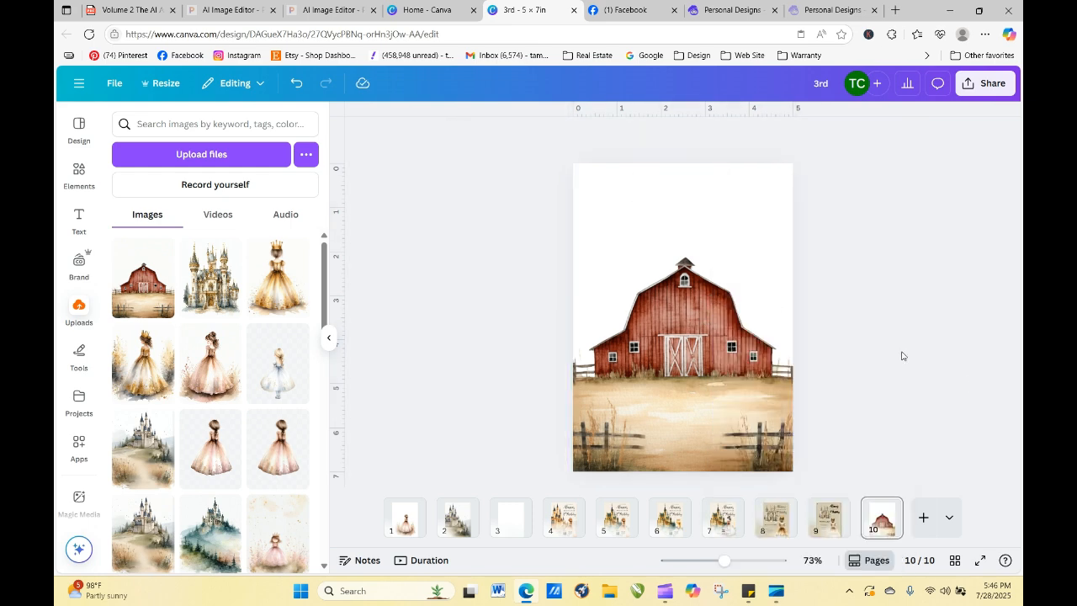
right_click(720, 262)
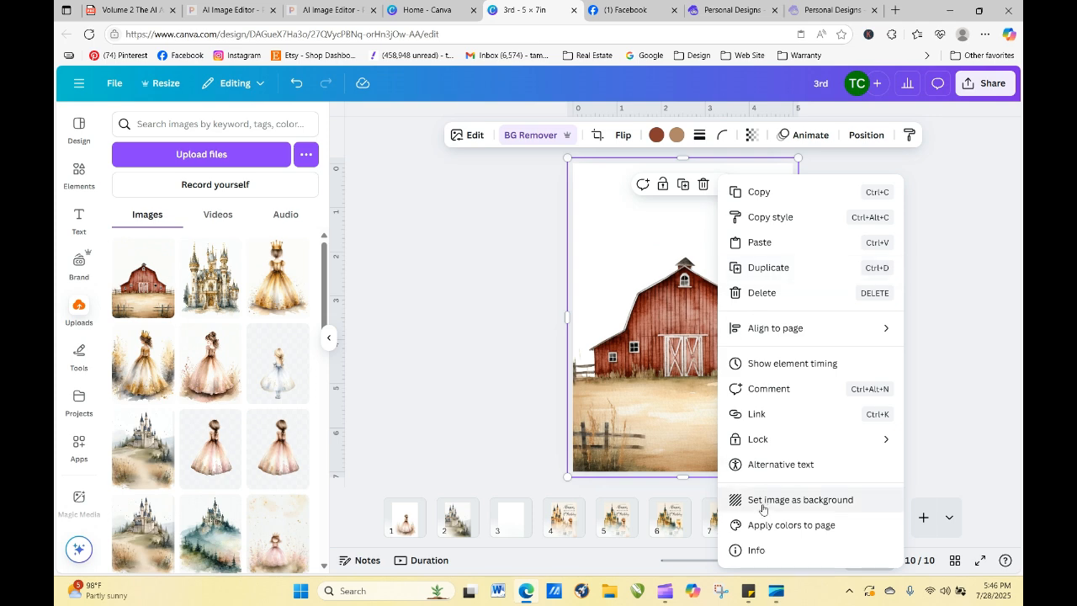
left_click(594, 294)
- Move the barn image up on page 10 and scale it down to match the page width
left_click_drag(584, 297, 616, 222)
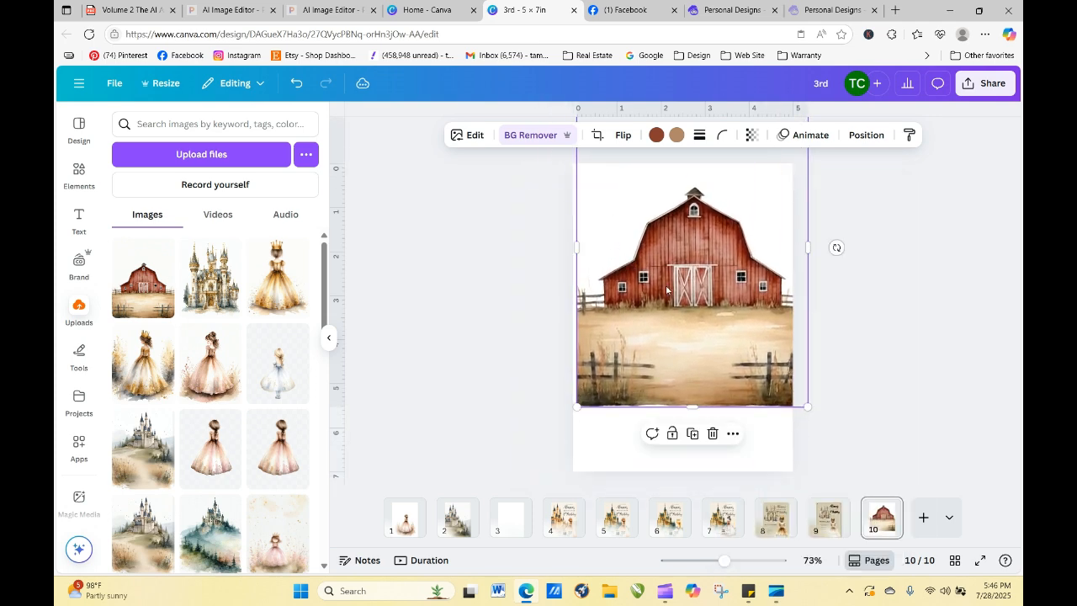
left_click_drag(805, 406, 790, 385)
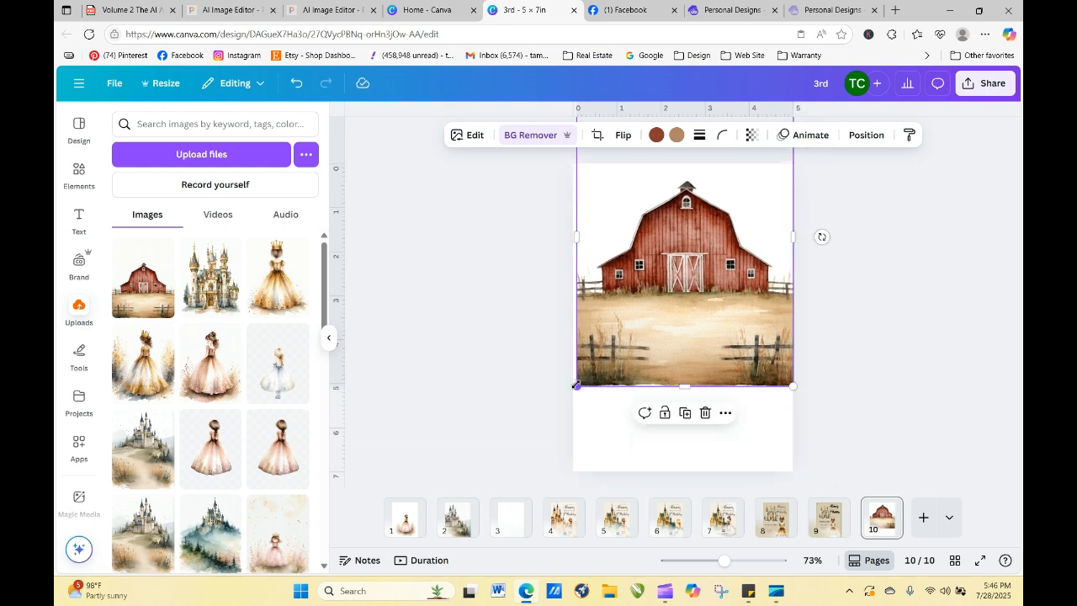
left_click_drag(579, 386, 573, 391)
left_click(871, 360)
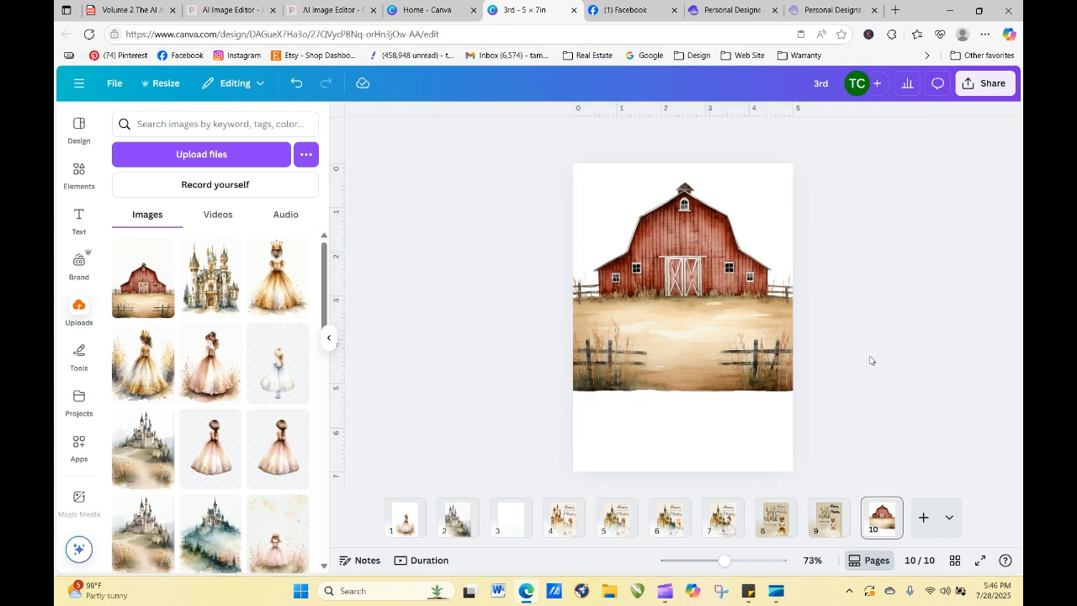
- Reposition the barn image and extend its lower edge to the bottom of the page
mouse_move(717, 318)
left_mouse_down()
mouse_move(716, 346)
mouse_move(718, 333)
left_mouse_up()
left_click_drag(684, 417, 684, 472)
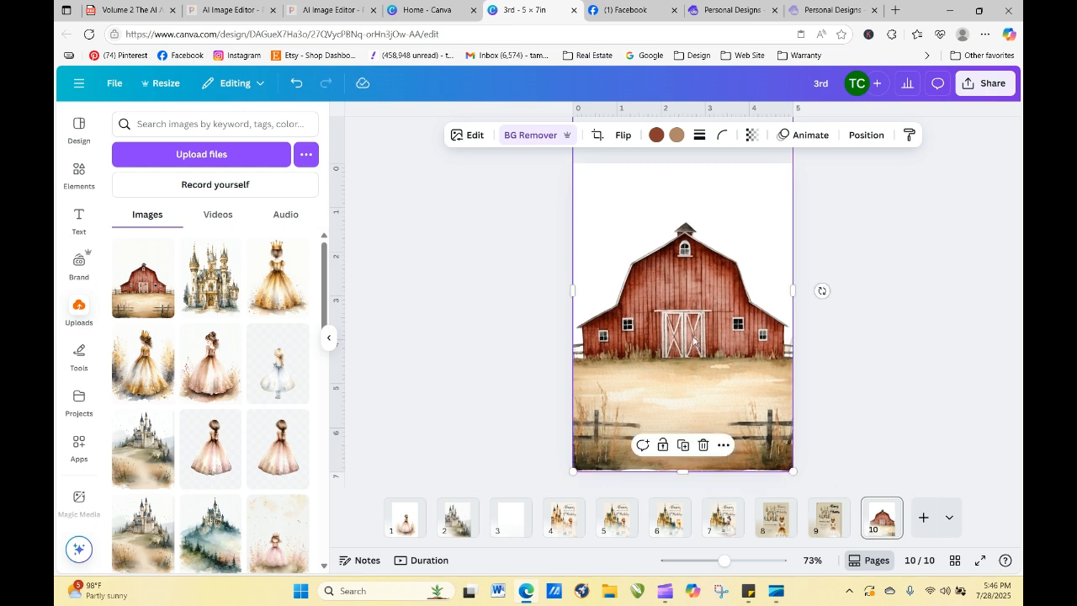
left_click_drag(694, 339, 695, 337)
left_click(834, 309)
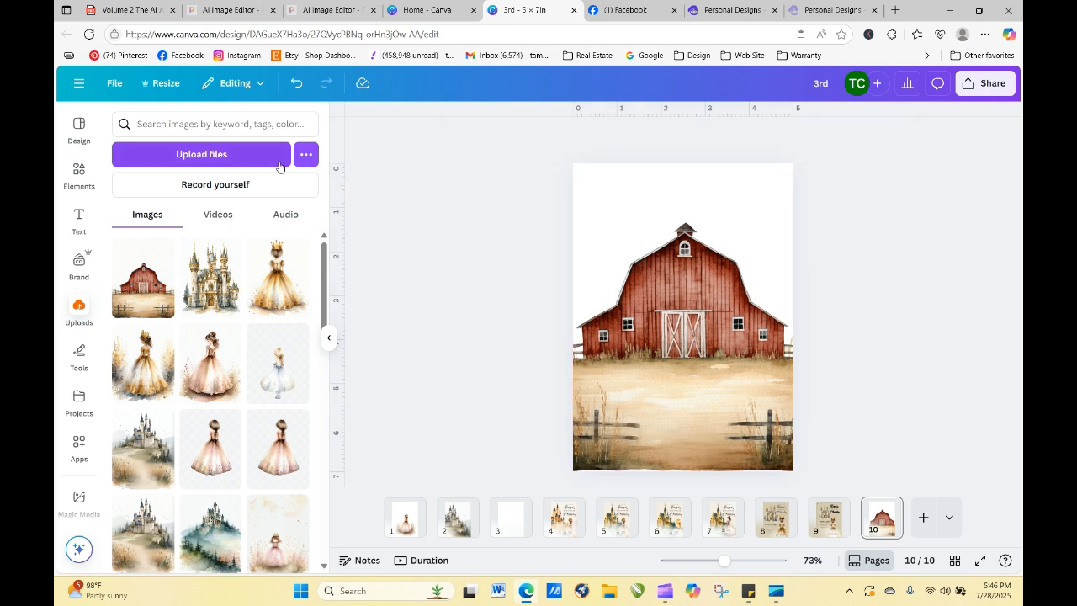
- Switch to Artistly and reopen the front-facing cowgirl with the neckerchief and denim skirt for re-generation
left_click(730, 11)
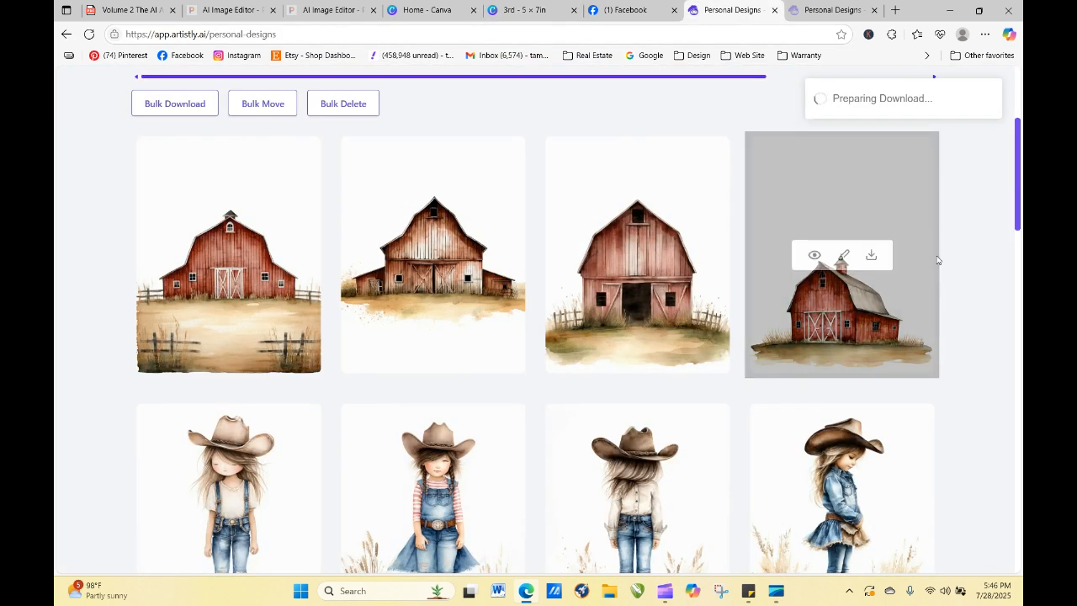
scroll(1019, 196, "down", 3)
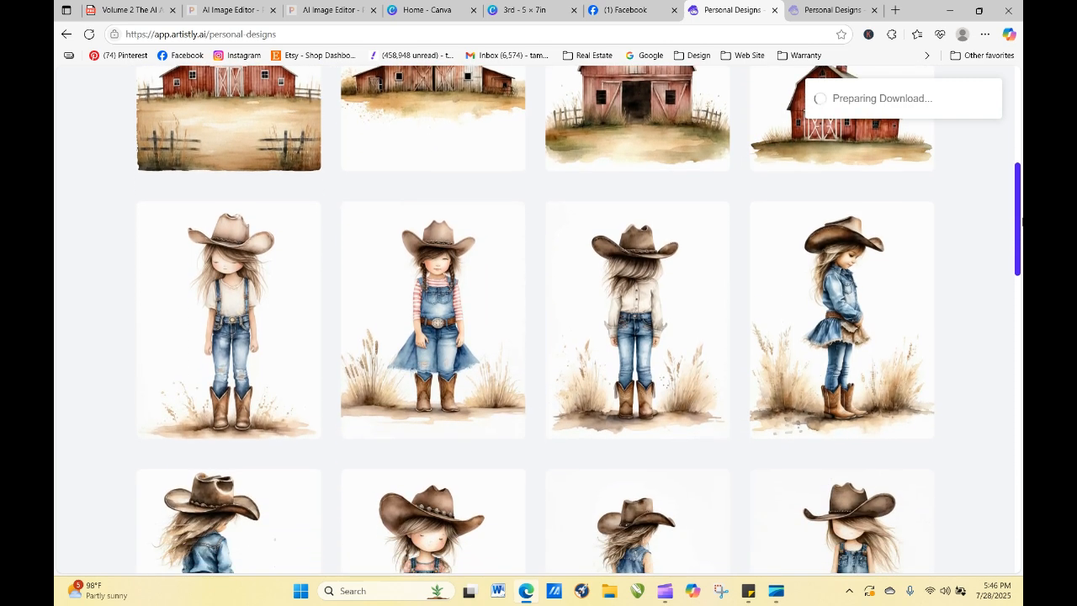
left_click_drag(1022, 220, 1020, 340)
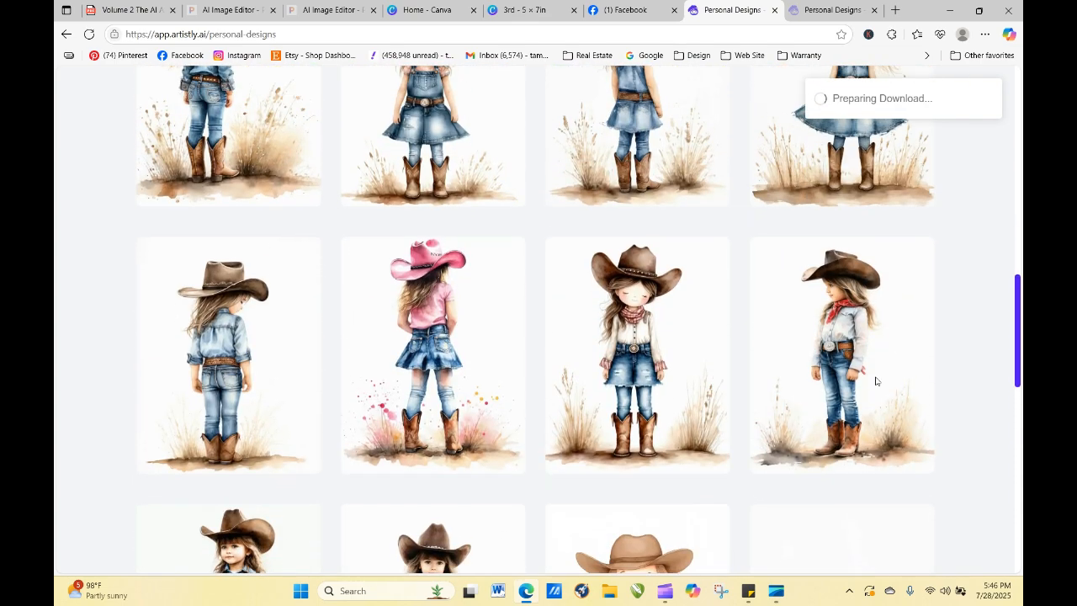
left_click(610, 357)
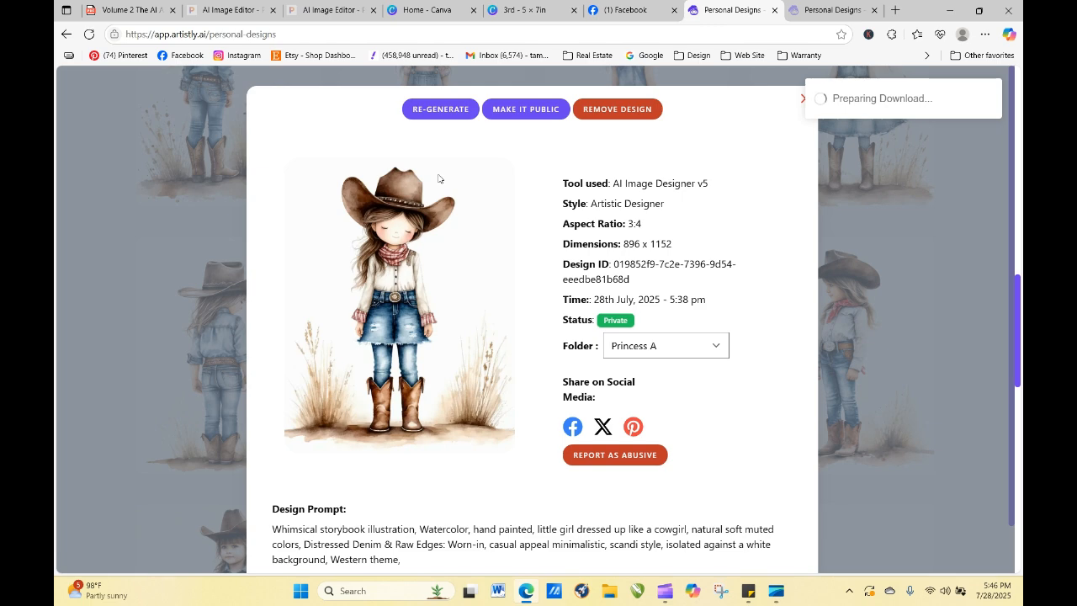
left_click(448, 113)
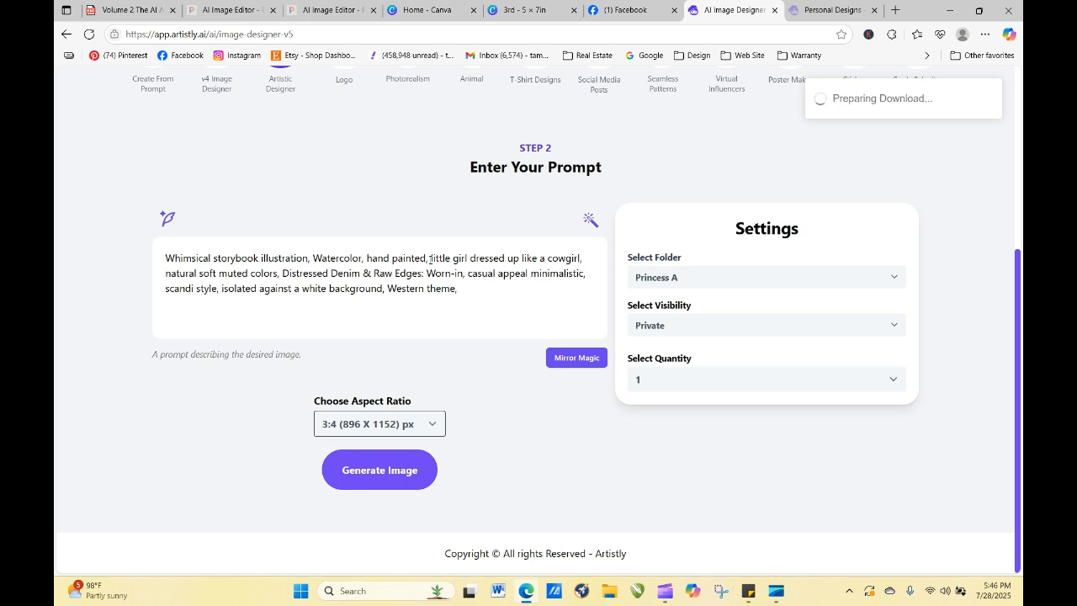
- Add "smiling" before "little girl" in the cowgirl prompt and generate the design with the quantity set to 4
left_click(429, 258)
type("smiling")
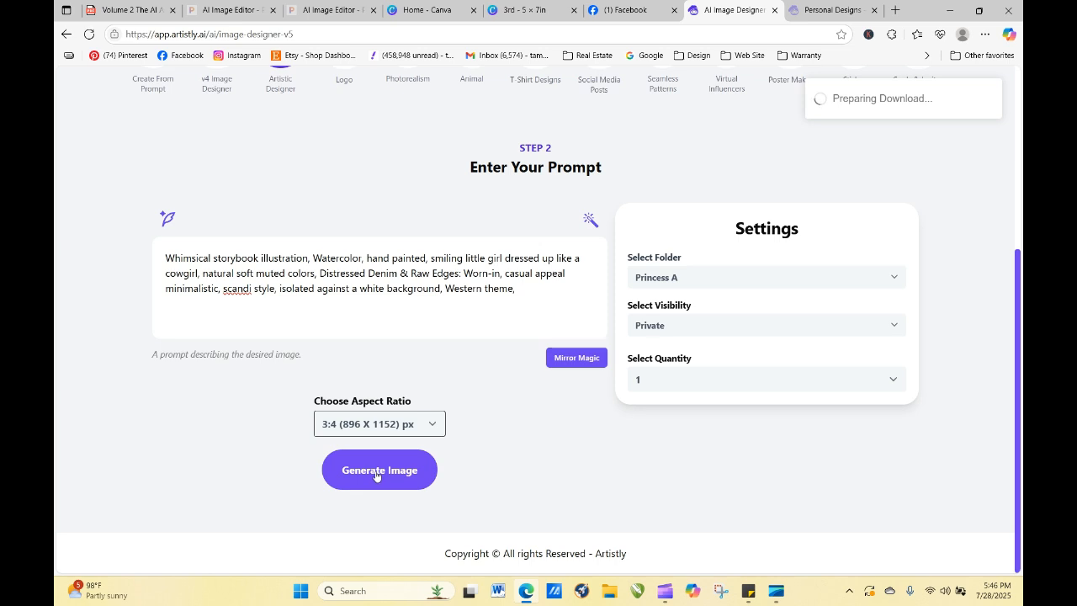
left_click(666, 381)
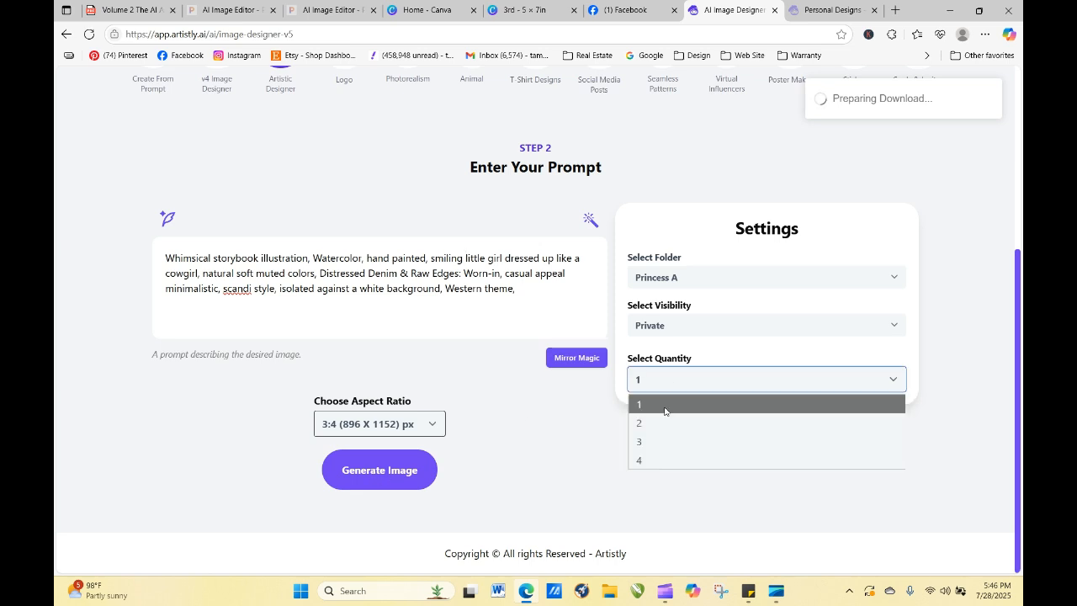
left_click(663, 460)
left_click(429, 476)
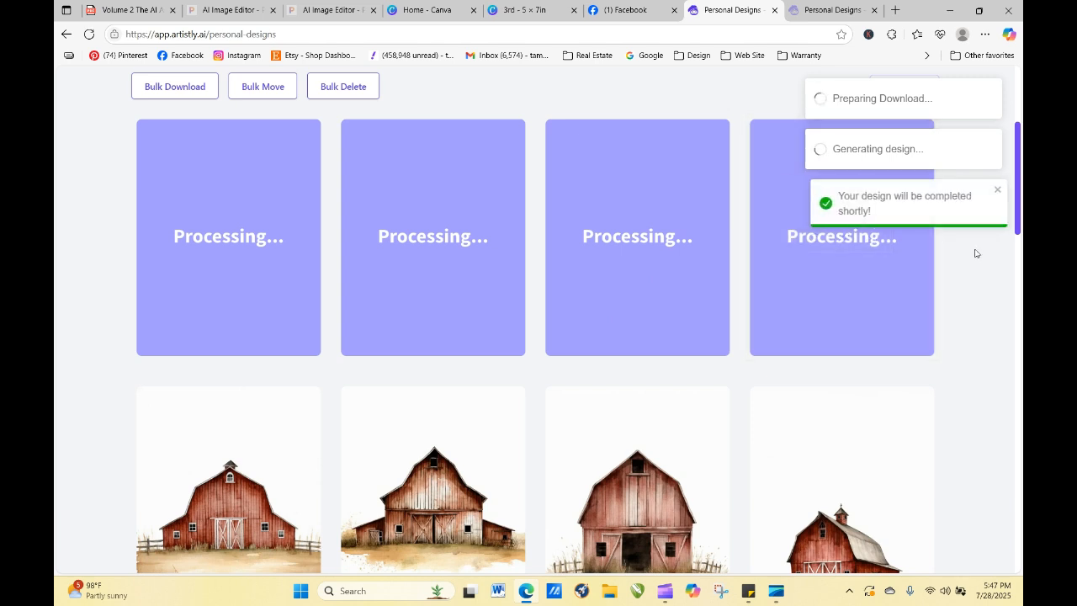
left_click_drag(1019, 181, 1021, 206)
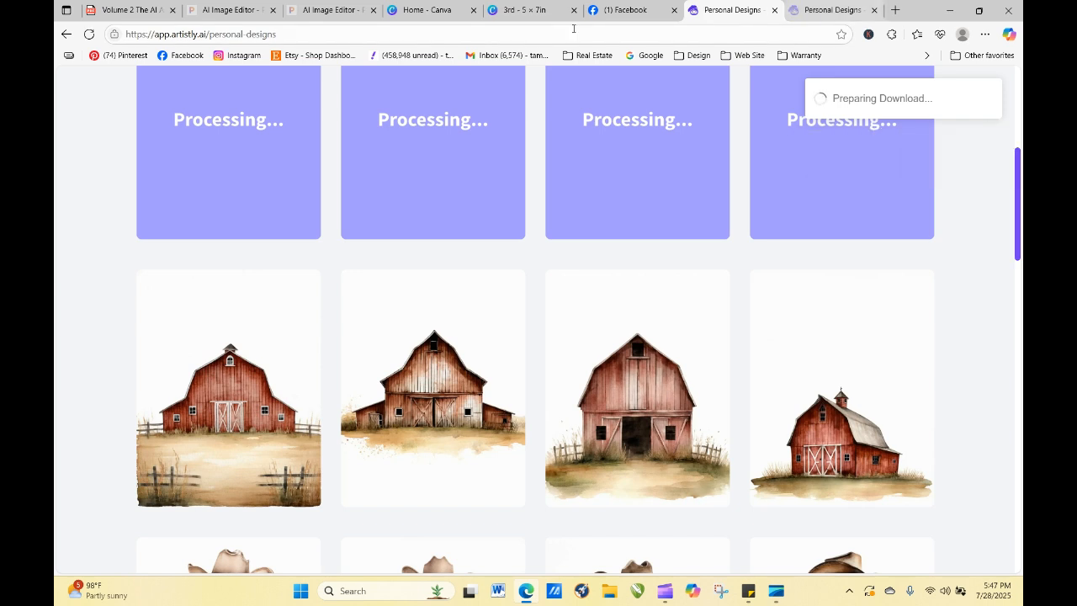
- Switch back to the Canva invitation design and copy the grouped birthday heading text from page 9
left_click(500, 19)
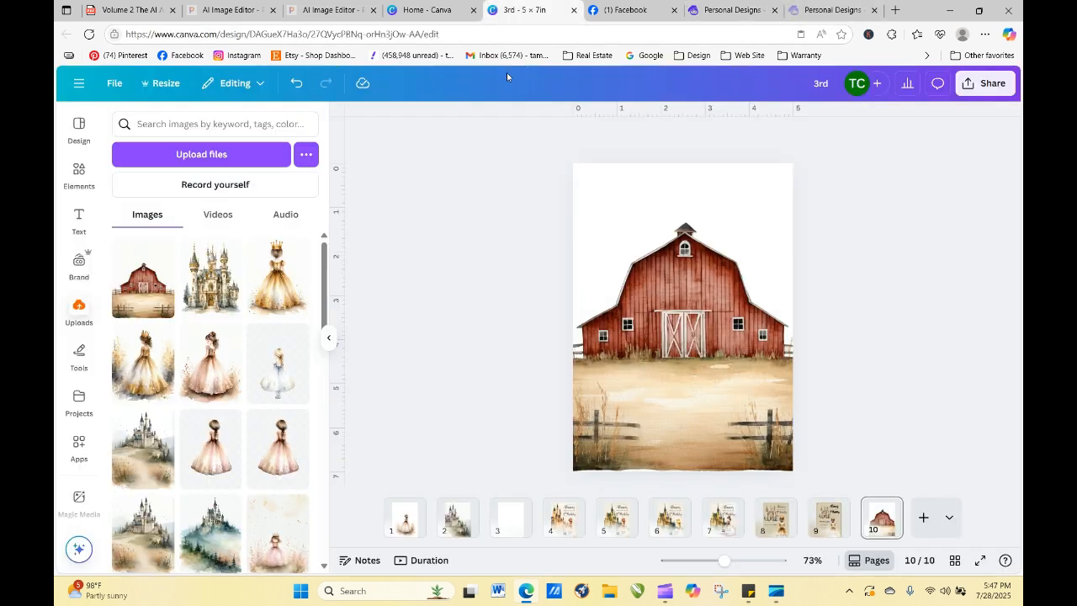
left_click(829, 521)
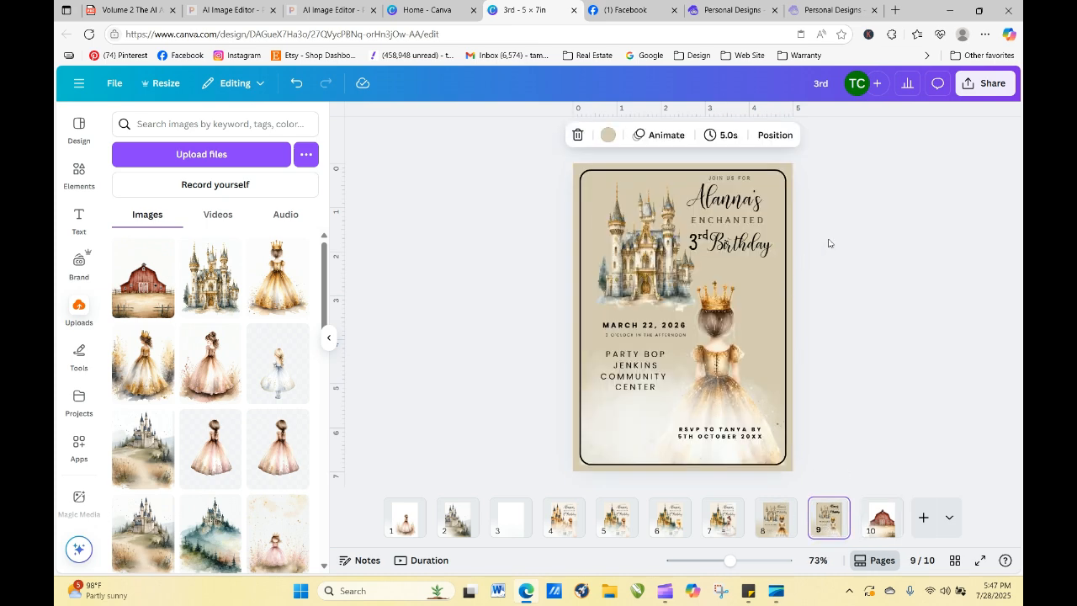
left_click_drag(859, 184, 715, 197)
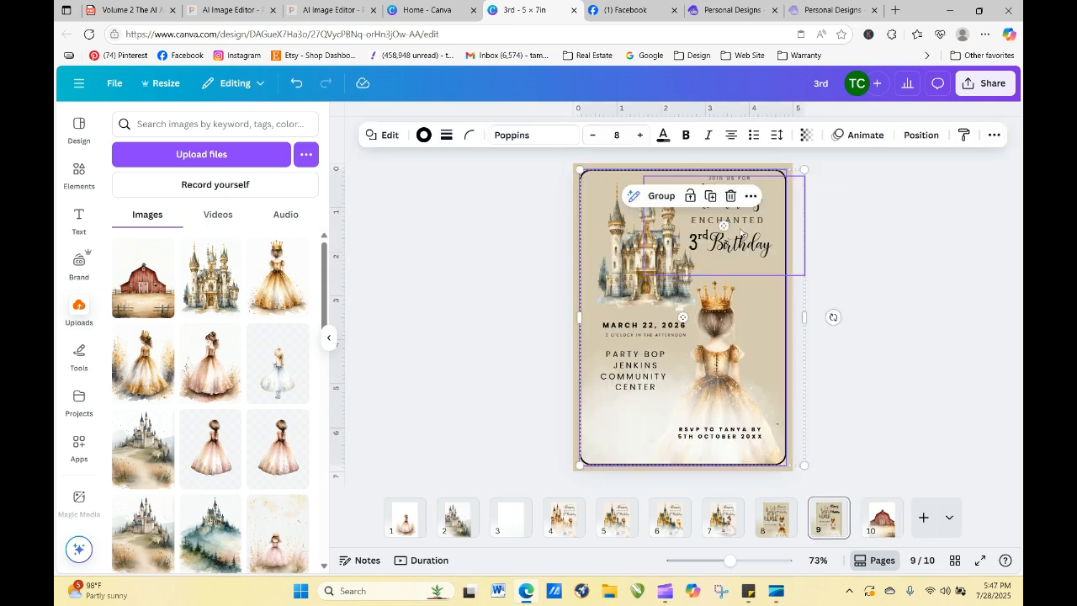
left_click(824, 259)
left_click(766, 235)
right_click(766, 236)
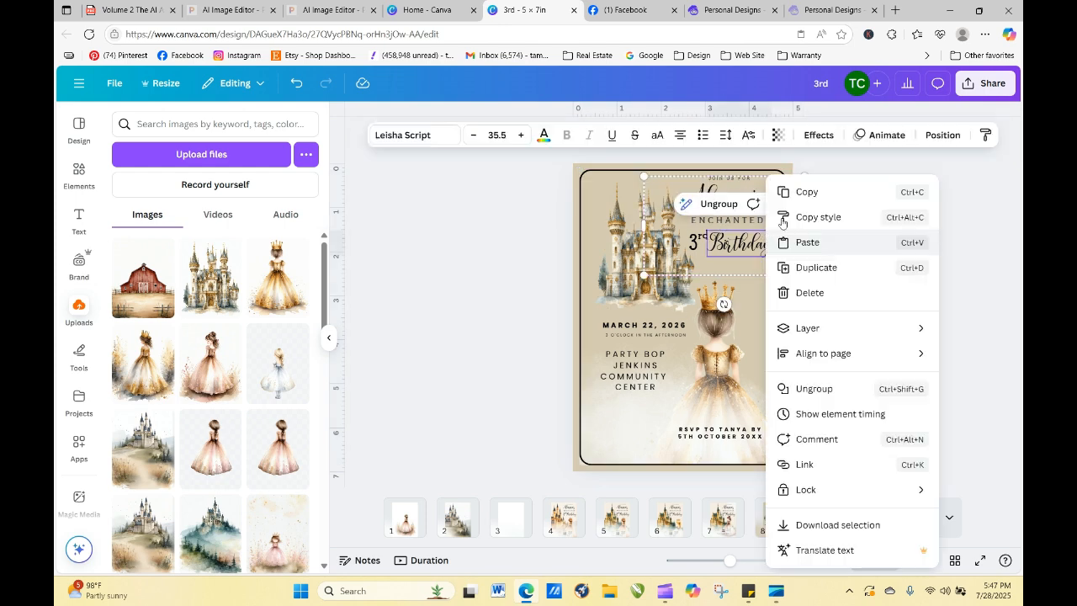
left_click(775, 189)
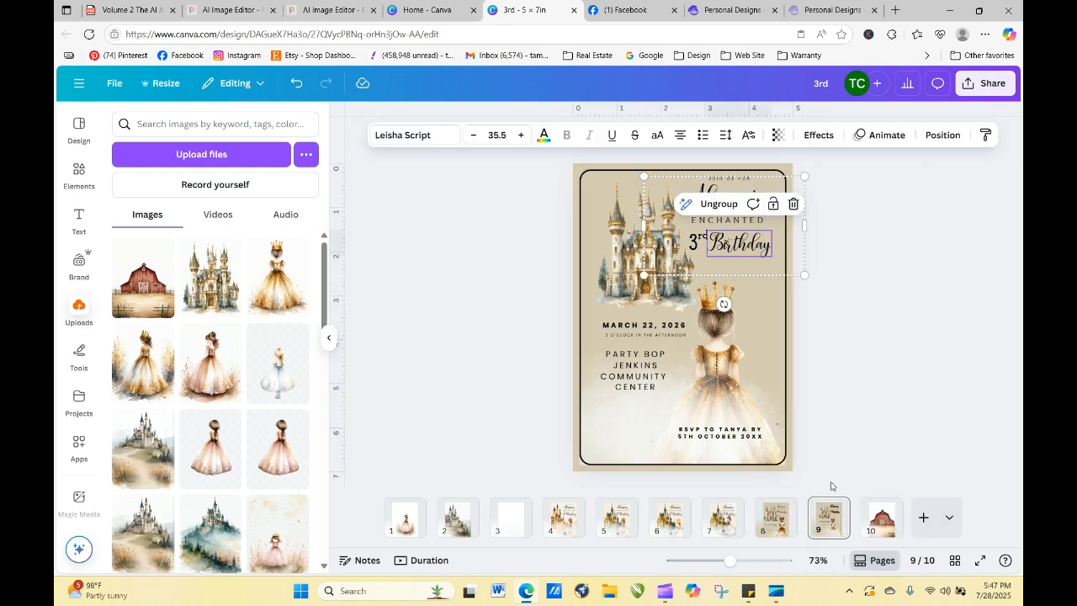
- Paste the copied heading group onto page 10 and center it near the top of the page
left_click(882, 516)
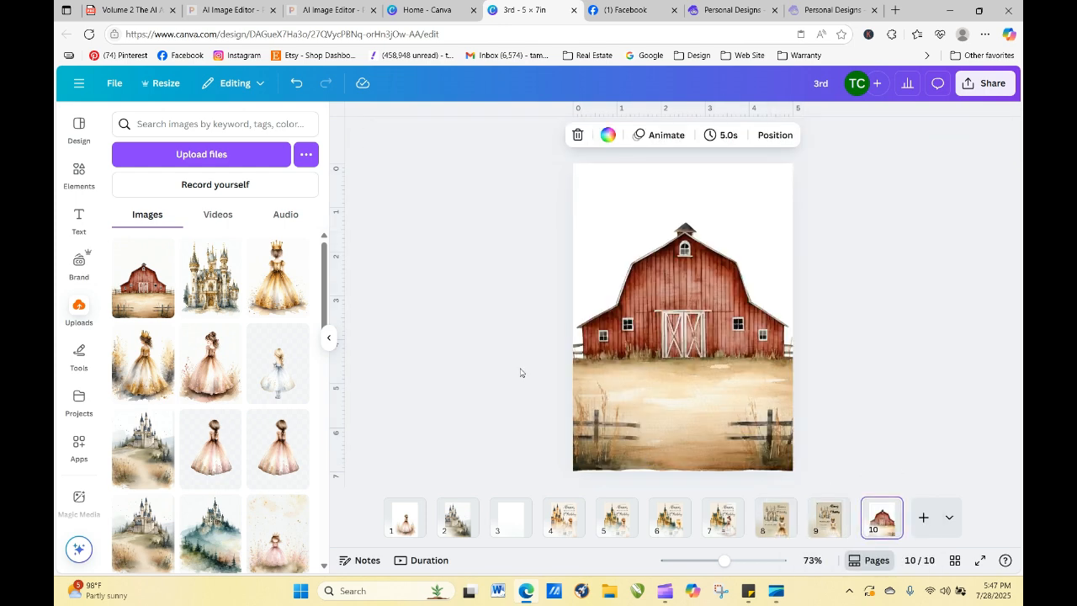
right_click(643, 179)
left_click(685, 244)
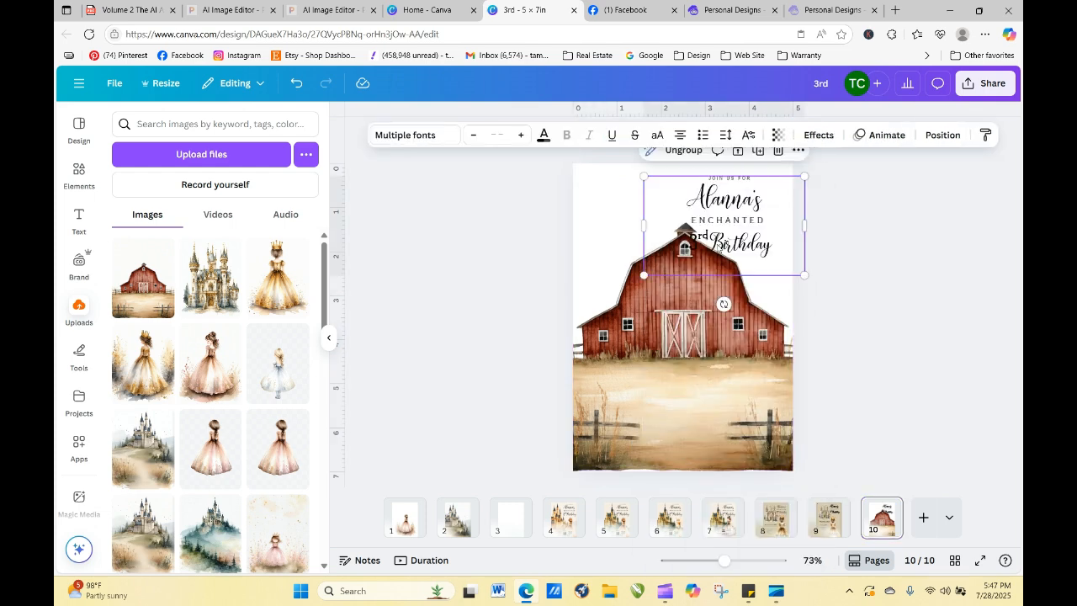
left_click_drag(731, 240, 689, 233)
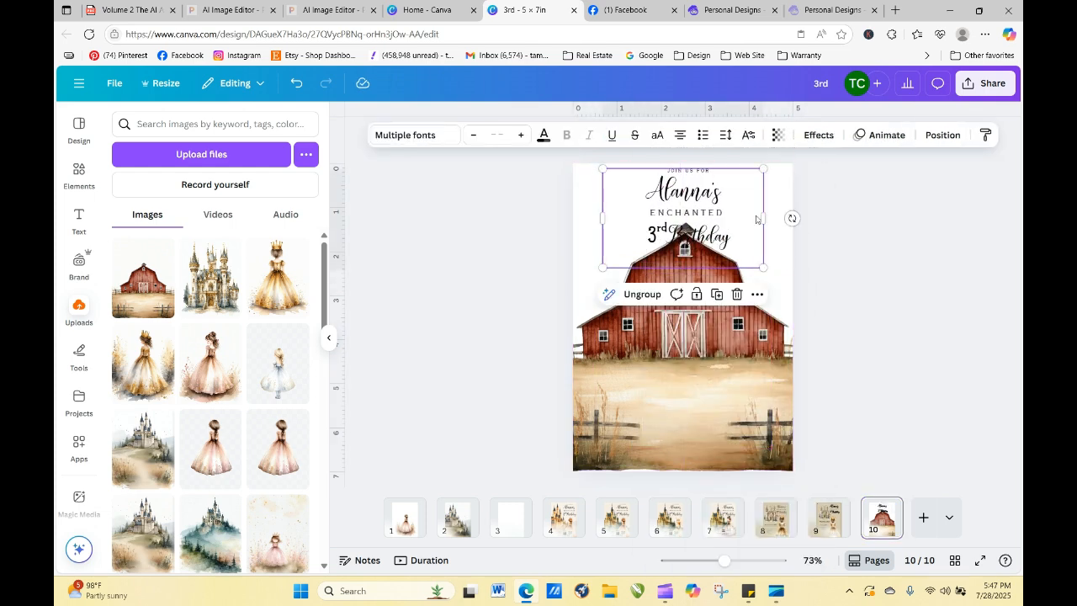
- Ungroup the heading on page 10 and replace "ENCHANTED" with "ROOT'N TOOT'N COWGIRL"
left_click(639, 294)
left_click(917, 363)
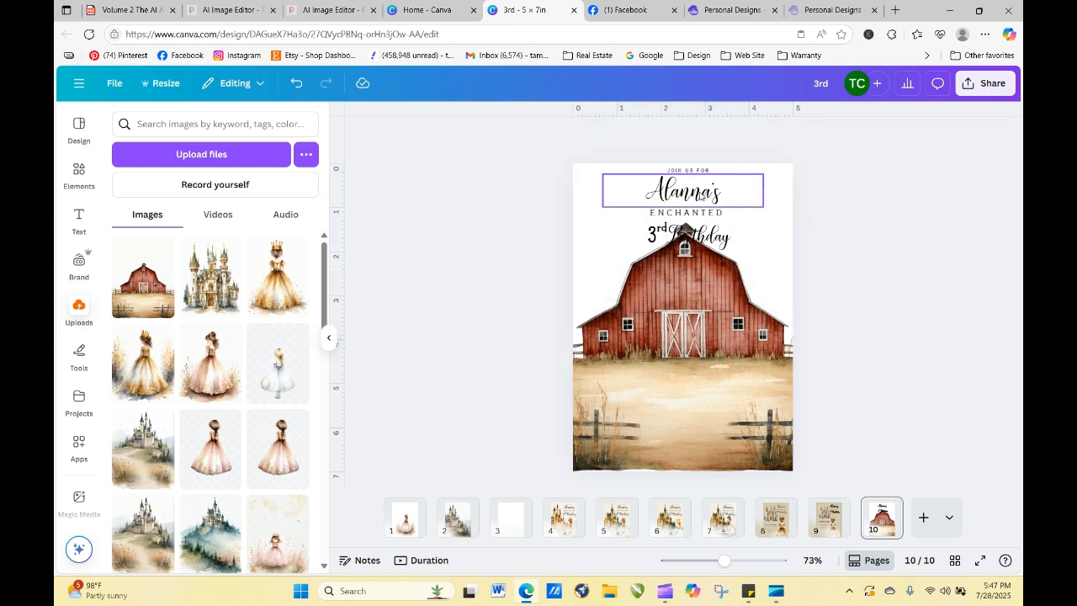
left_click(701, 213)
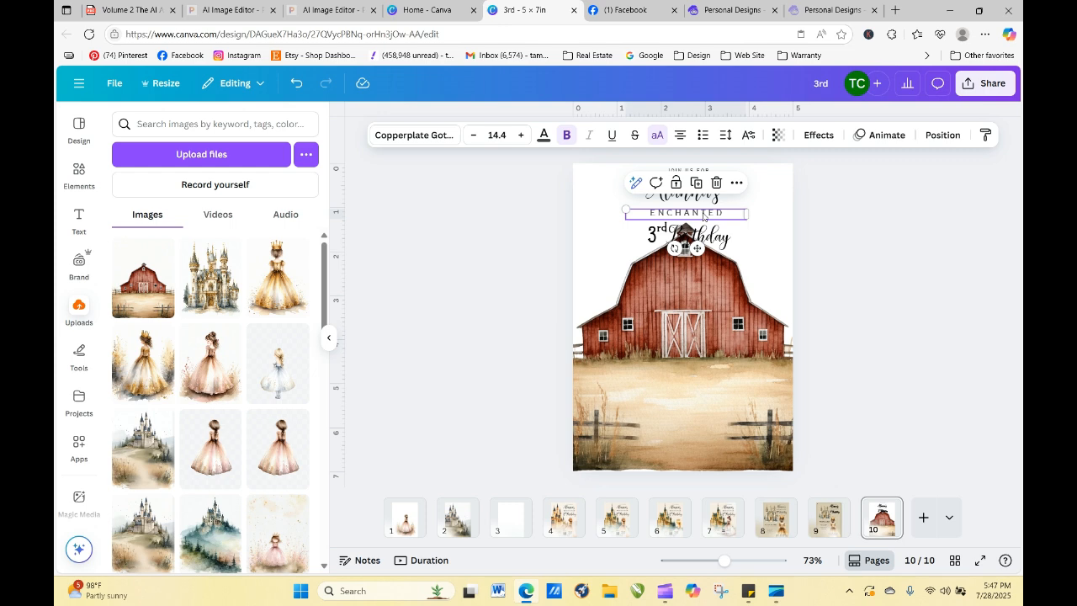
key("Escape")
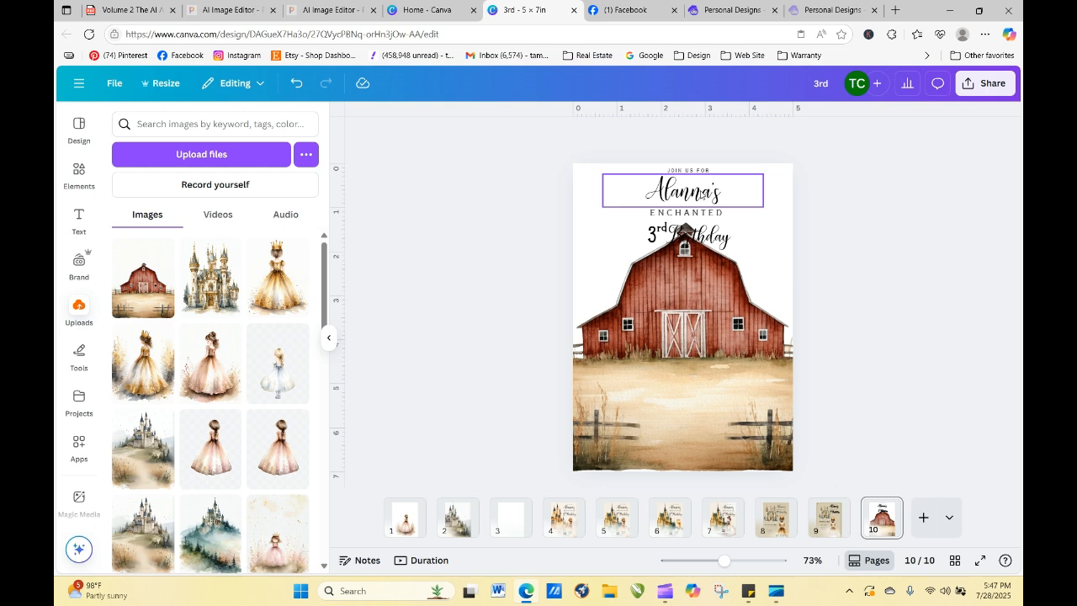
double_click(702, 213)
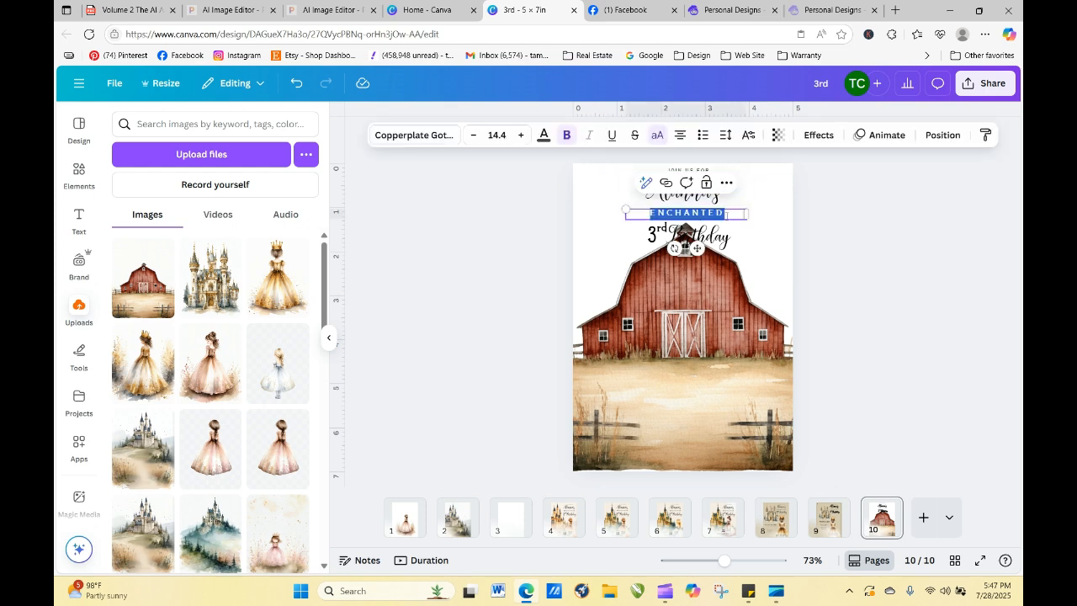
type("ROO")
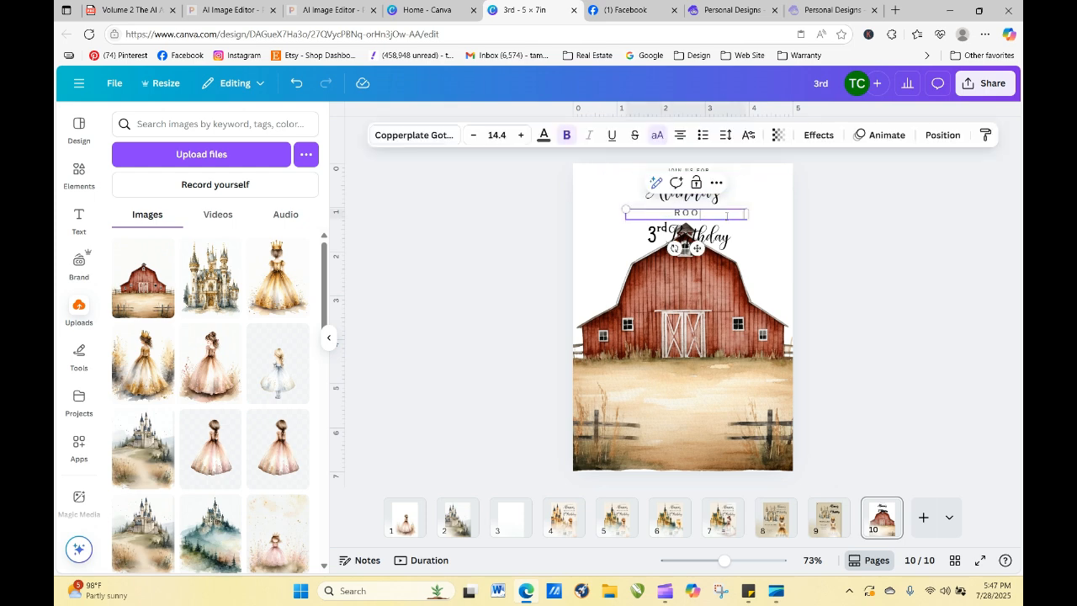
type("T'N TOOT'N COWGIRL")
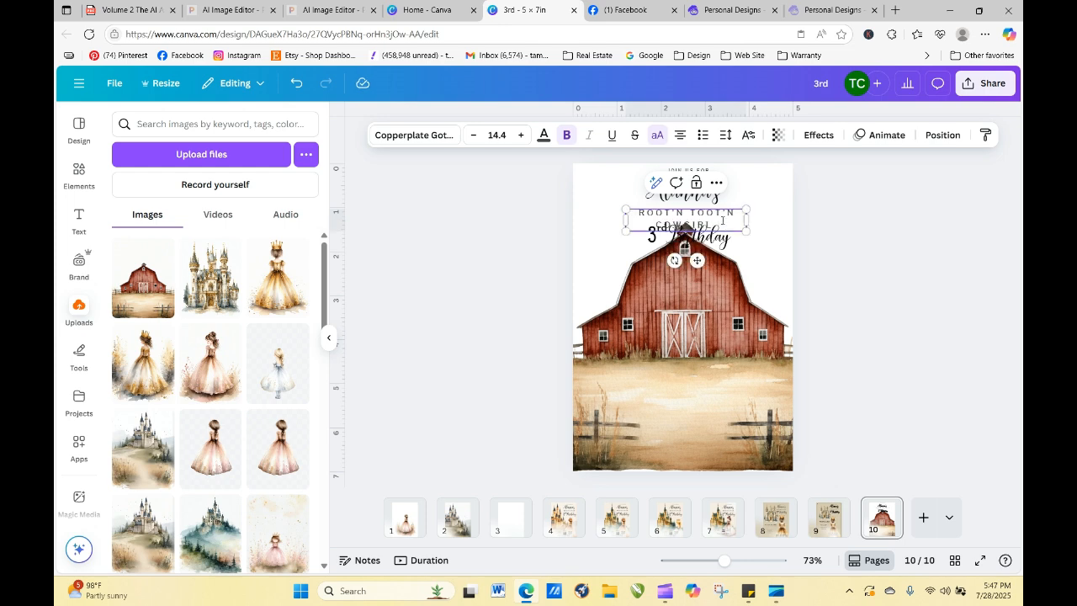
- Add "PARTY" after "COWGIRL" in the heading line on page 10
type(" PARTY")
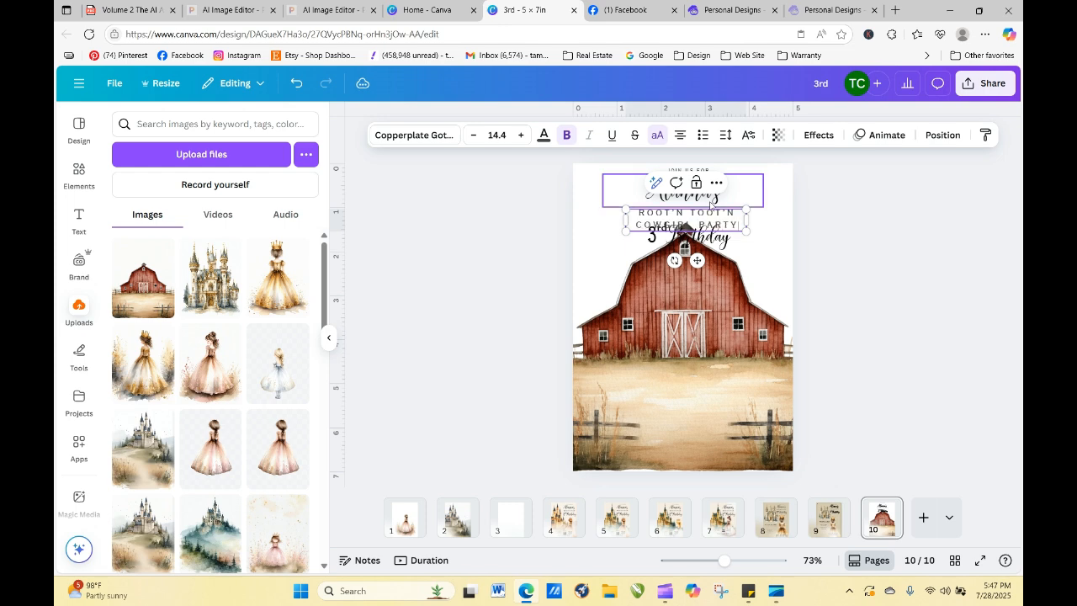
left_click(903, 209)
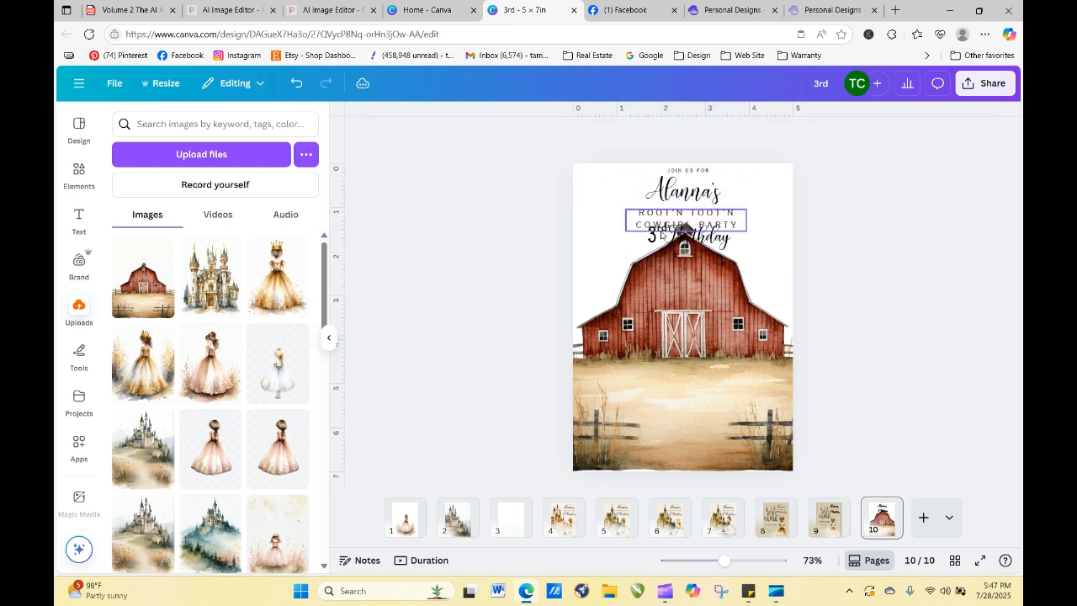
- Move the "3rd" text down onto the barn and shorten it to "3"
left_click_drag(652, 231, 687, 281)
double_click(687, 282)
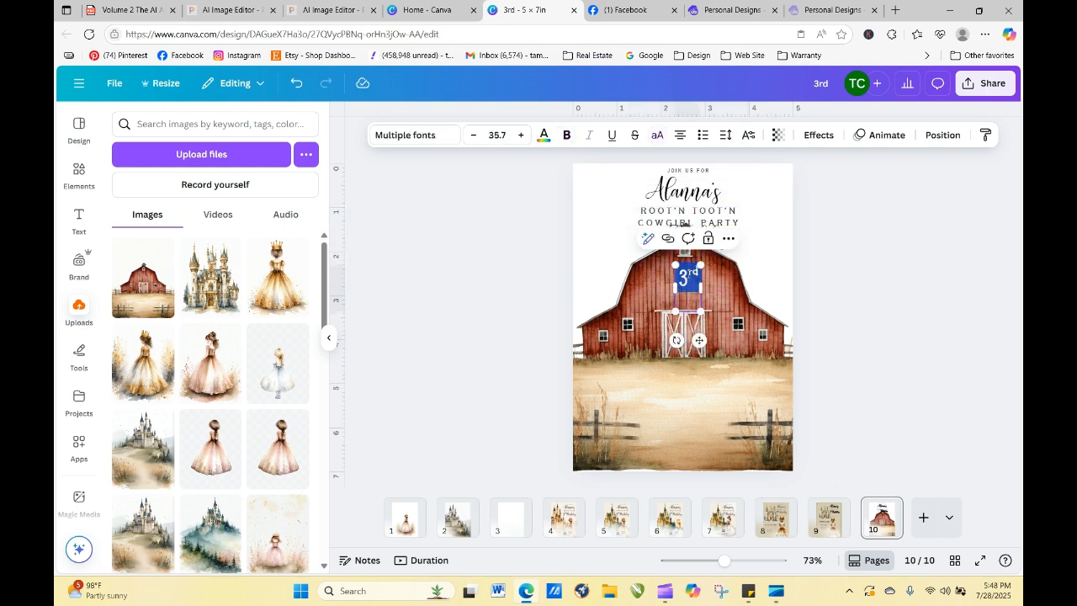
left_click(688, 277)
key("BackSpace")
key("BackSpace")
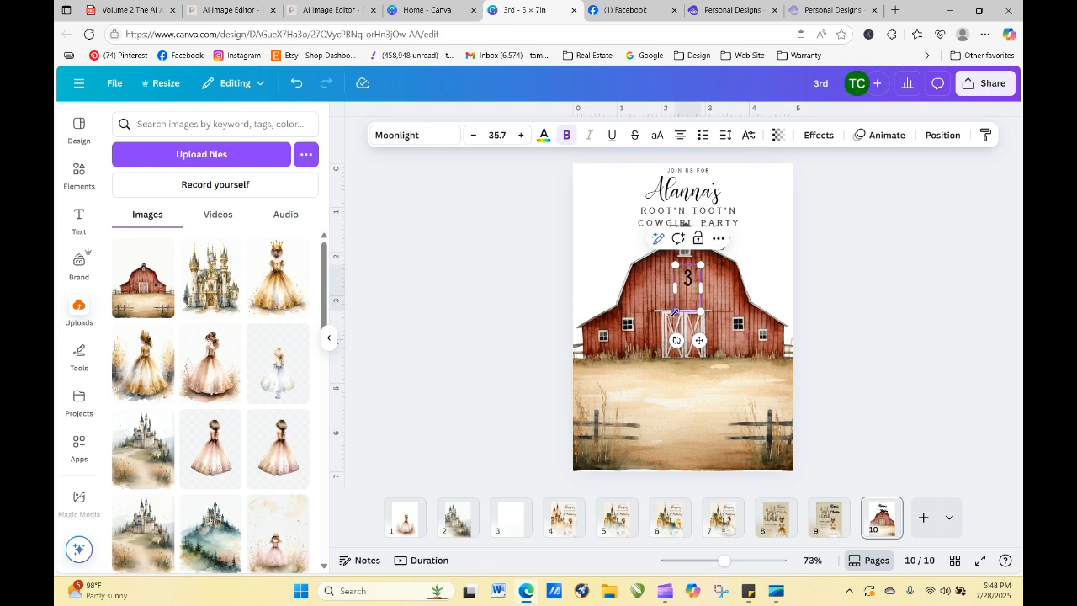
- Enlarge the "3" to about font size 85.9 and center it on the barn above the doors
left_click_drag(674, 312, 639, 376)
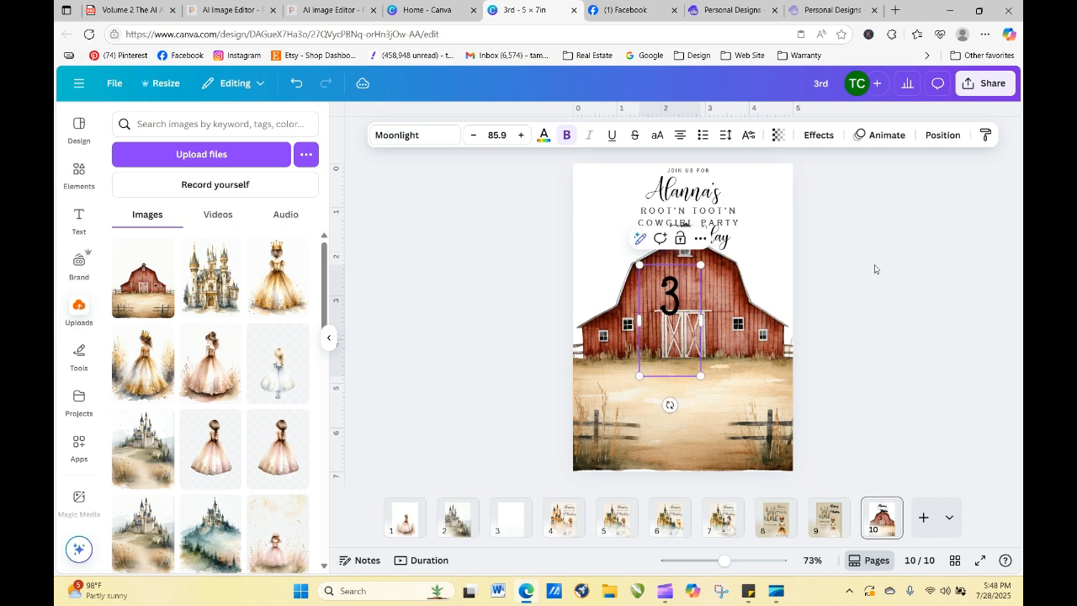
left_click(875, 269)
left_click_drag(673, 301, 686, 287)
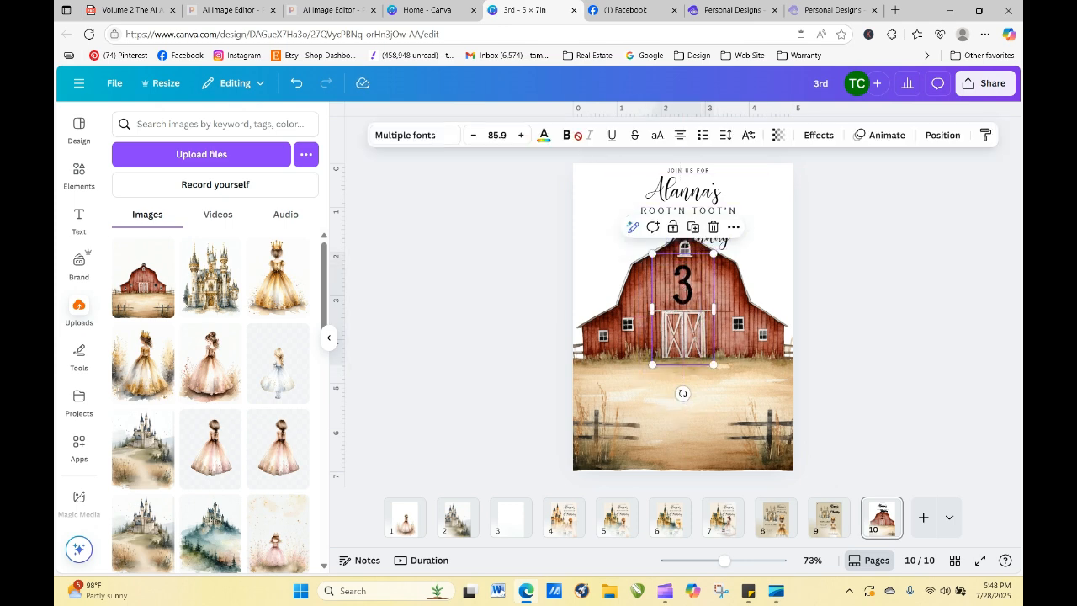
- Change the "3" on the barn to white
left_click(543, 134)
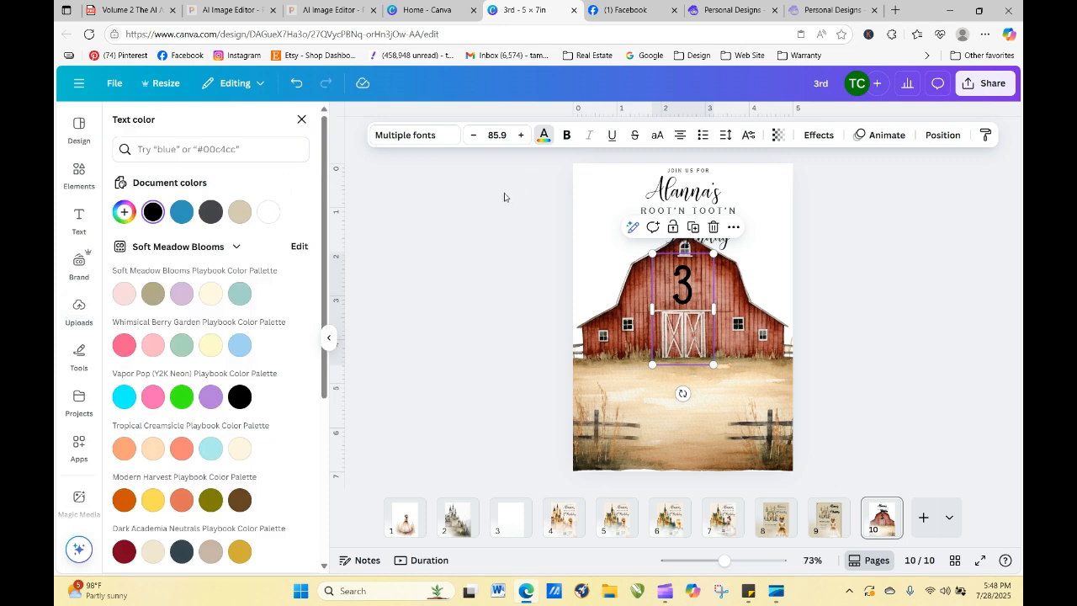
left_click(270, 214)
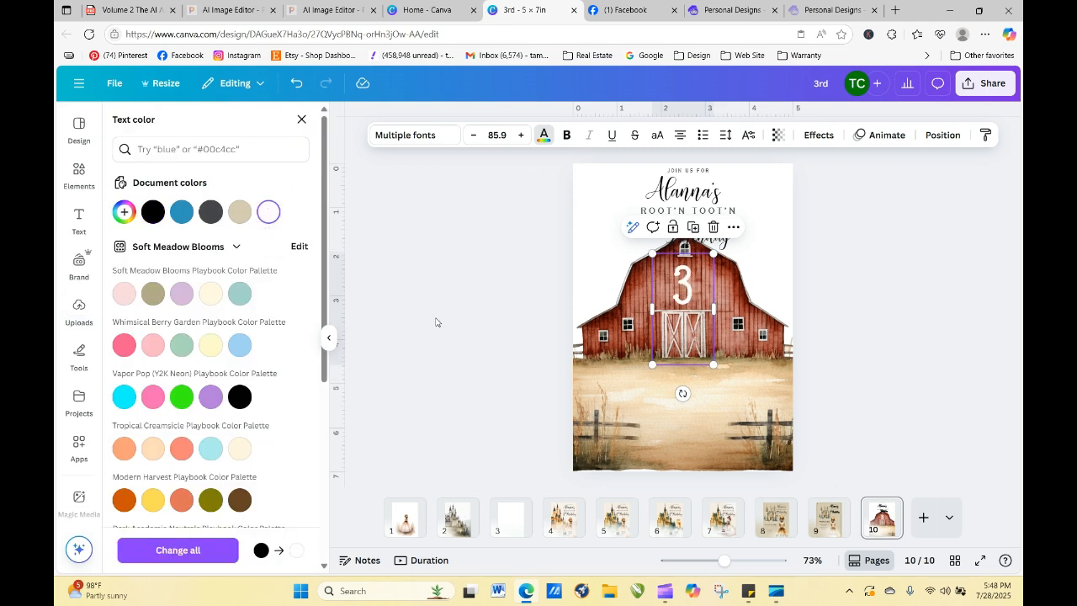
key("Escape")
left_click(929, 383)
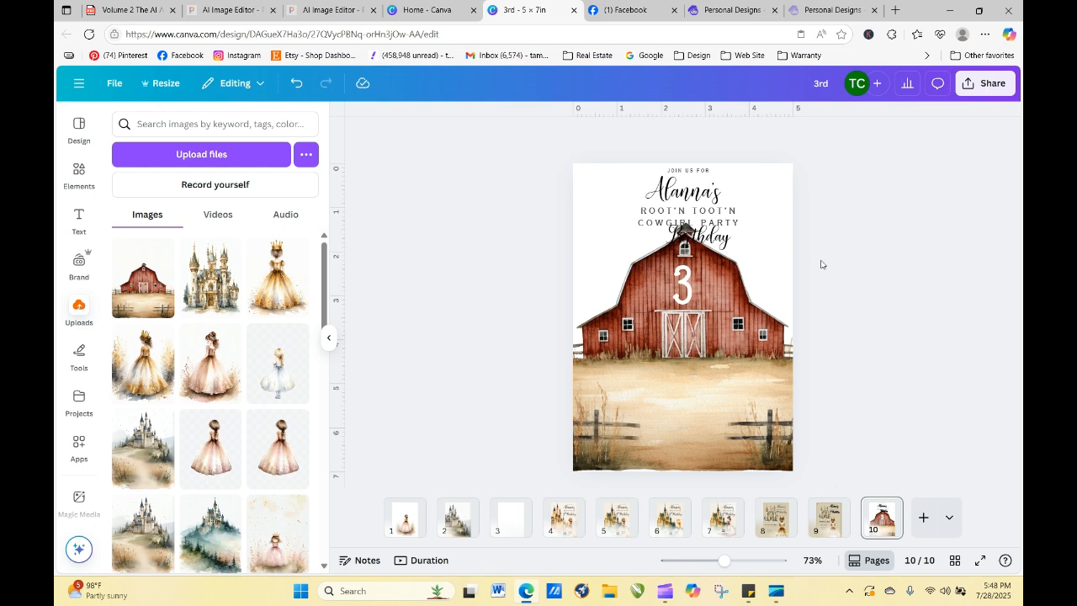
- Take the "Birthday" text off page 10, leaving the "ROOT'N TOOT'N COWGIRL PARTY" line under the name
left_click_drag(708, 238, 951, 156)
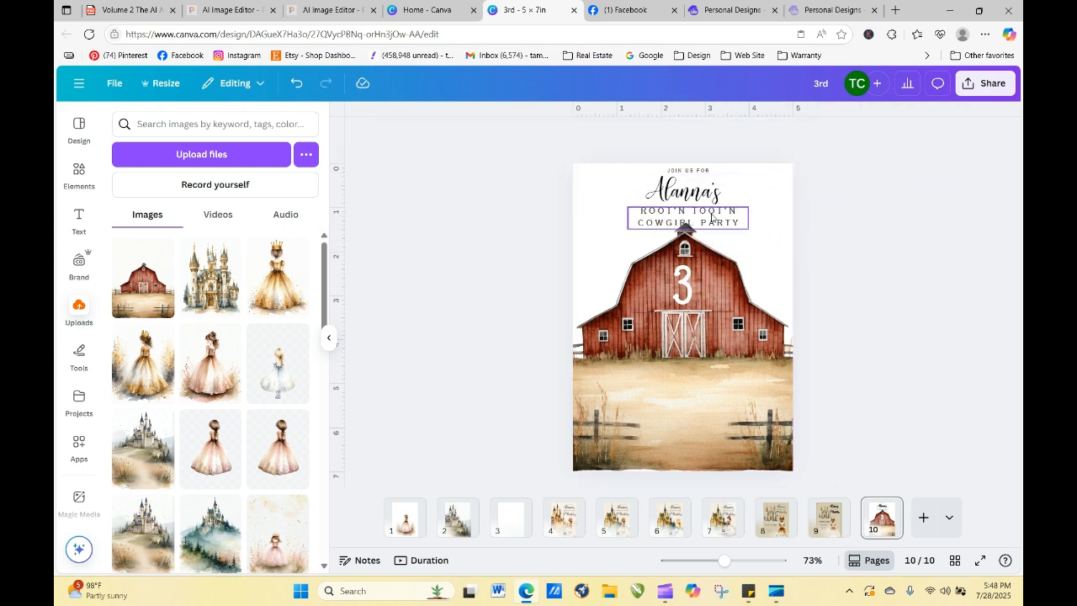
left_click_drag(713, 216, 712, 214)
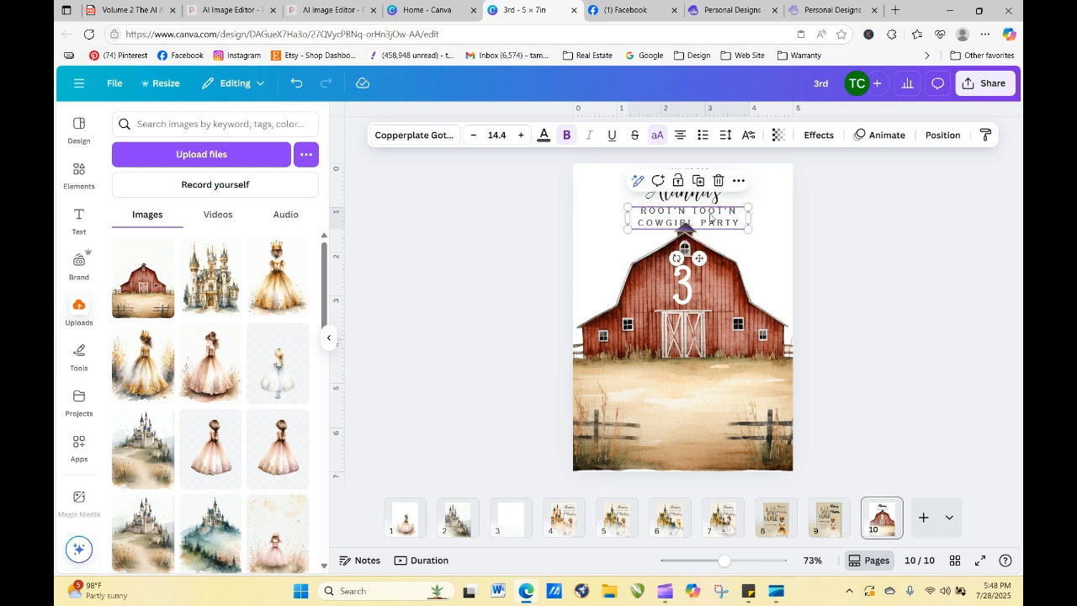
left_click(823, 215)
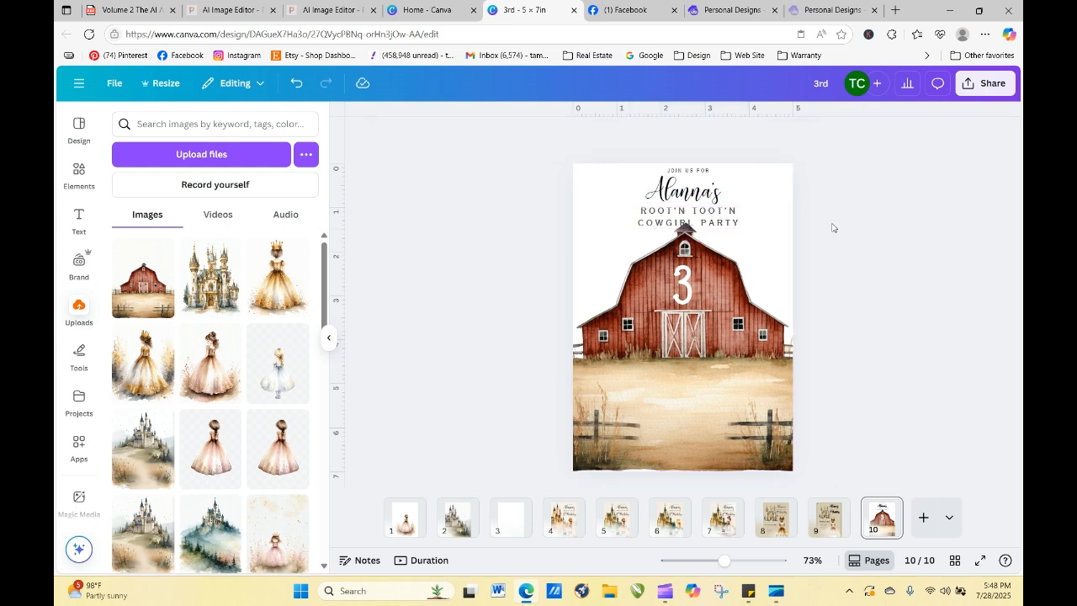
- Crop the empty area above the barn's roof off the barn picture
left_click(720, 277)
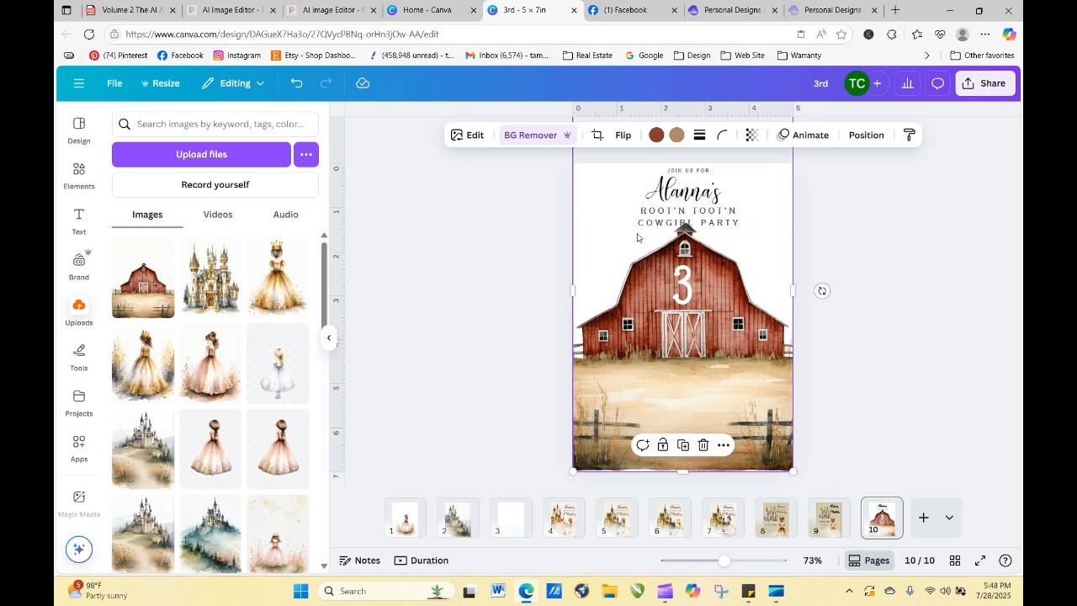
left_click(988, 326)
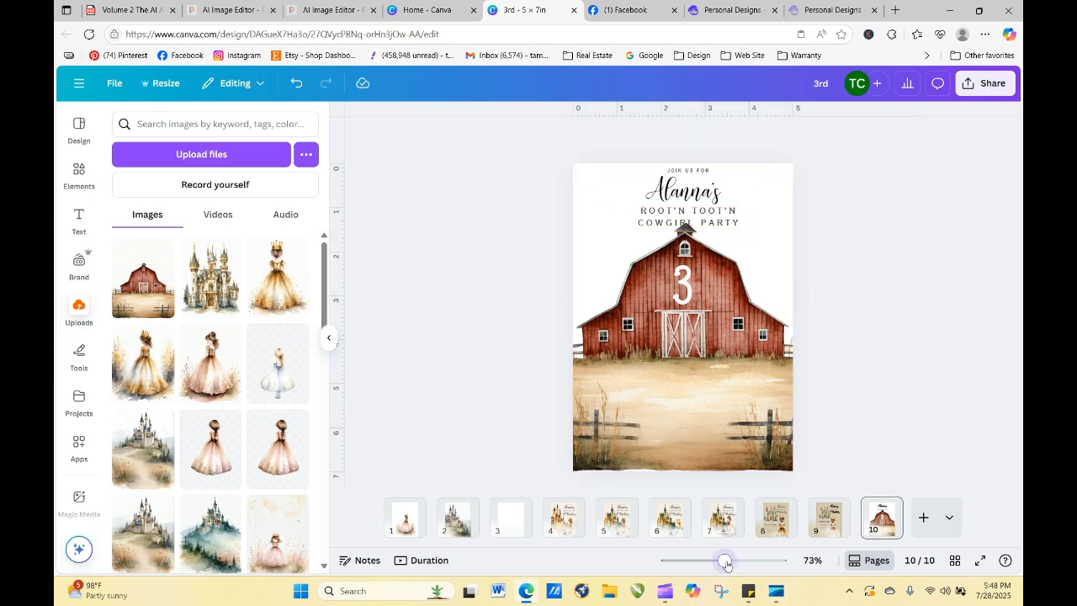
left_click_drag(724, 560, 697, 565)
left_click(700, 373)
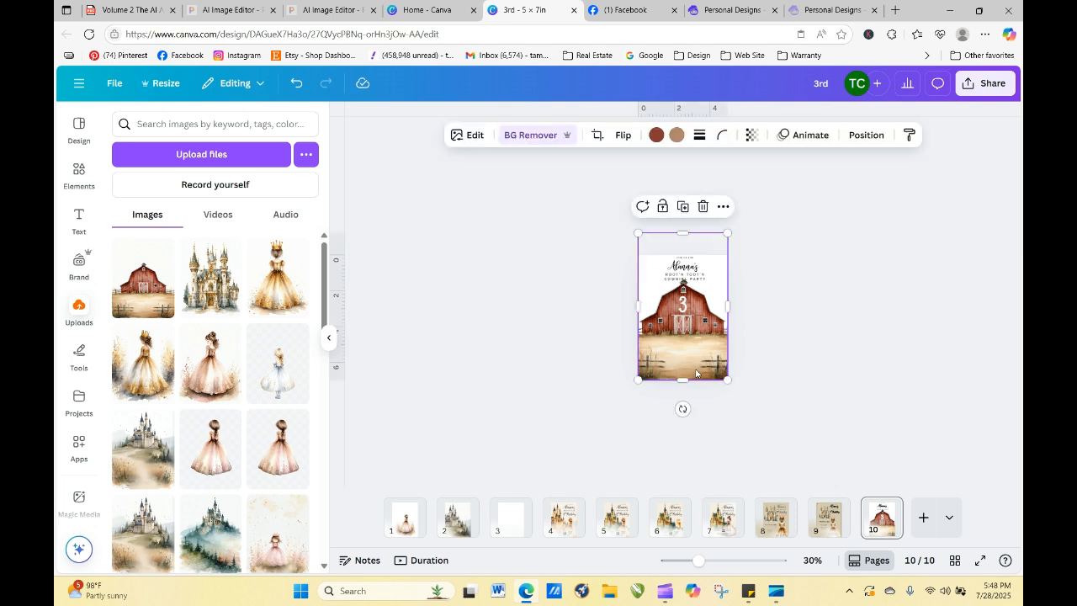
left_click_drag(683, 233, 682, 235)
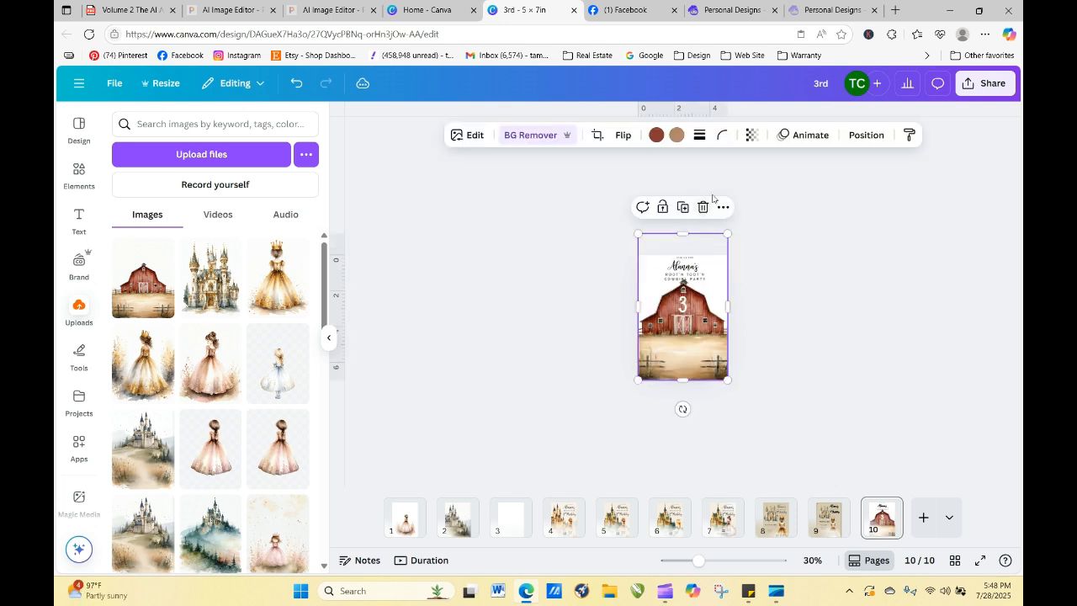
left_click(597, 135)
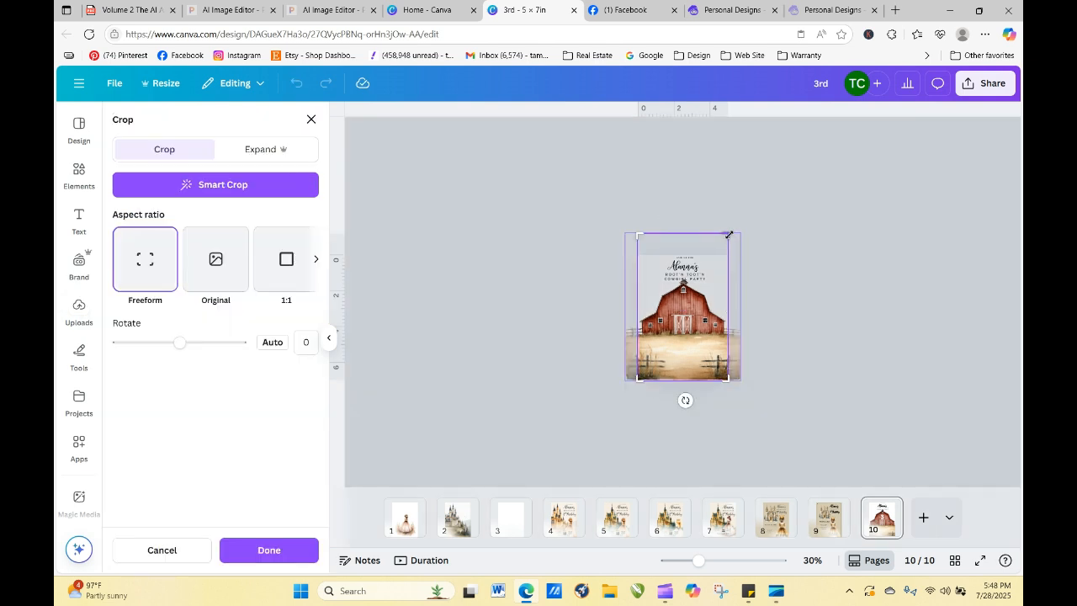
left_click_drag(728, 234, 730, 277)
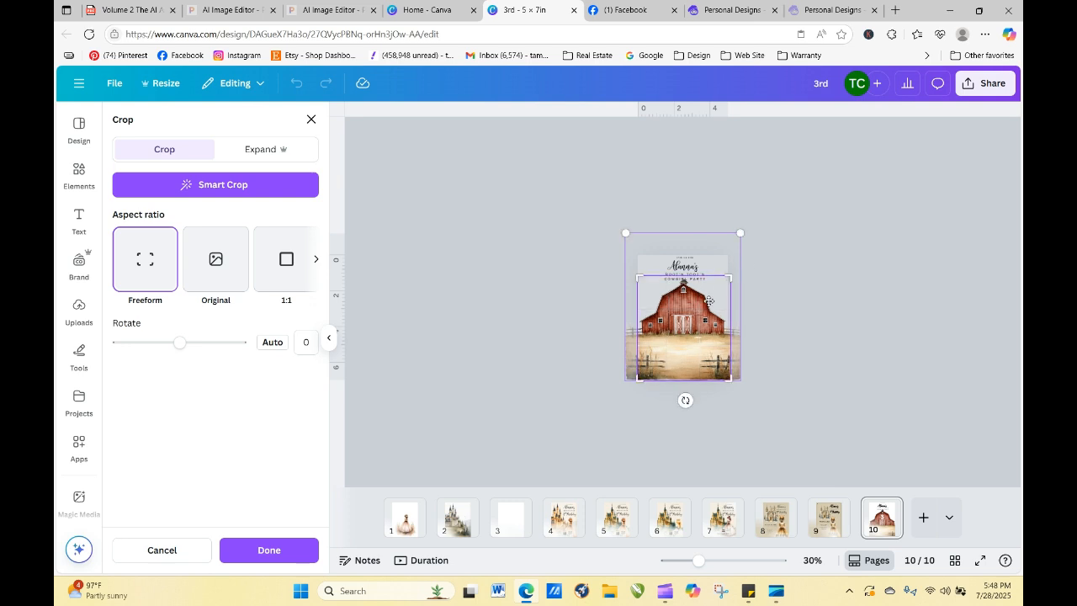
key("Return")
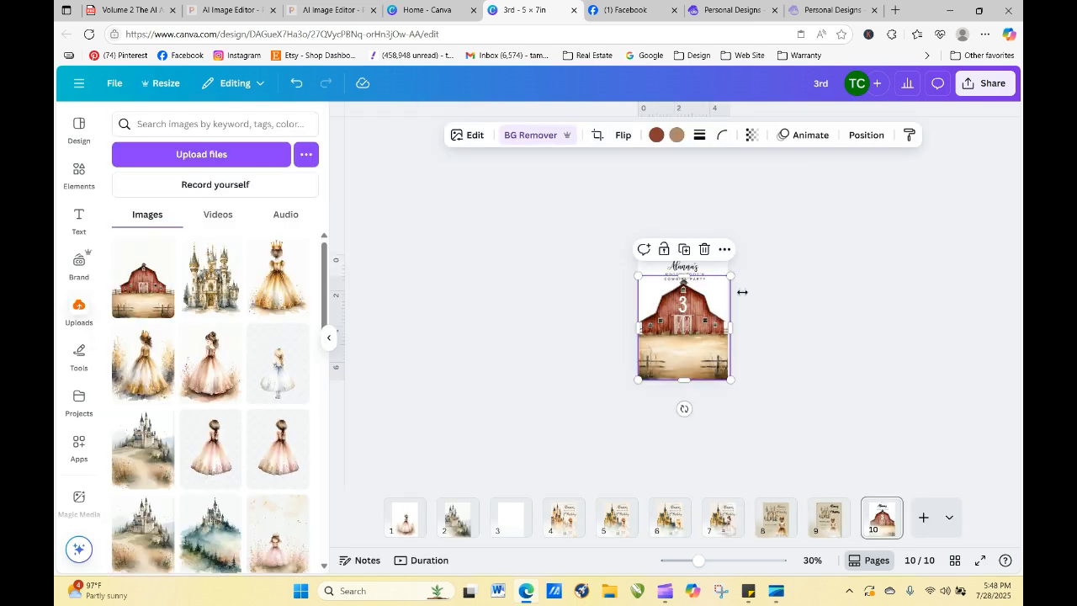
left_click(773, 292)
- Scale the barn picture down below the heading and widen it to span the page again
left_click(704, 291)
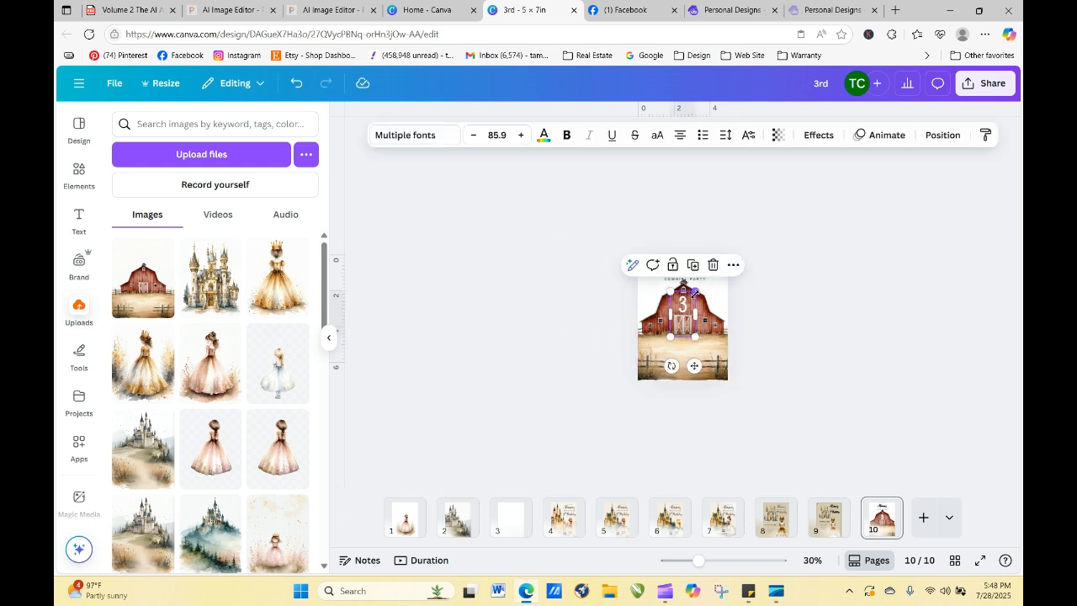
left_click(739, 292)
left_click(719, 300)
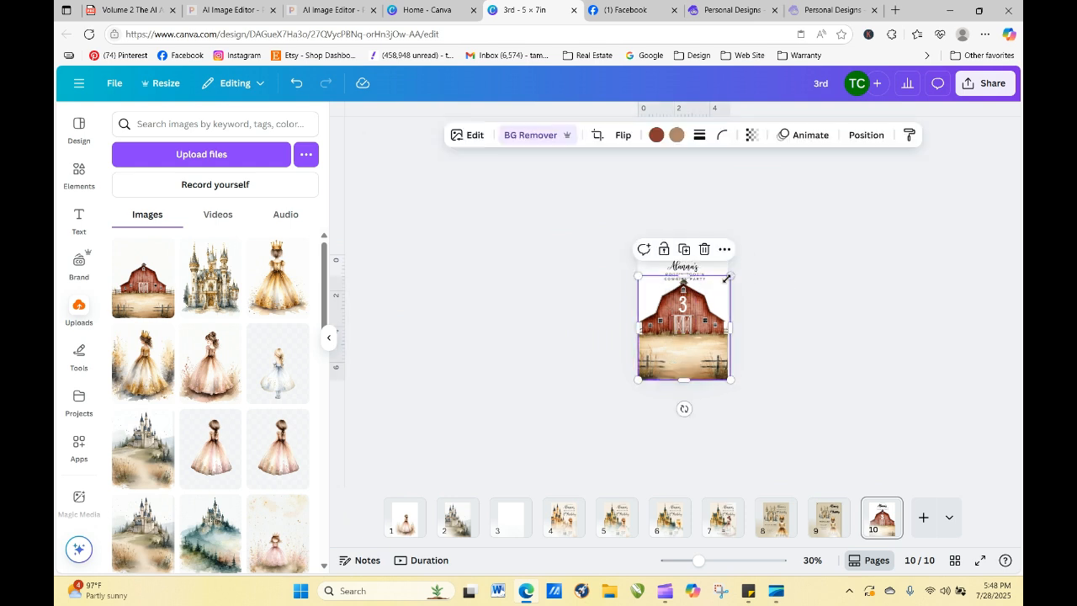
left_click_drag(730, 274, 715, 291)
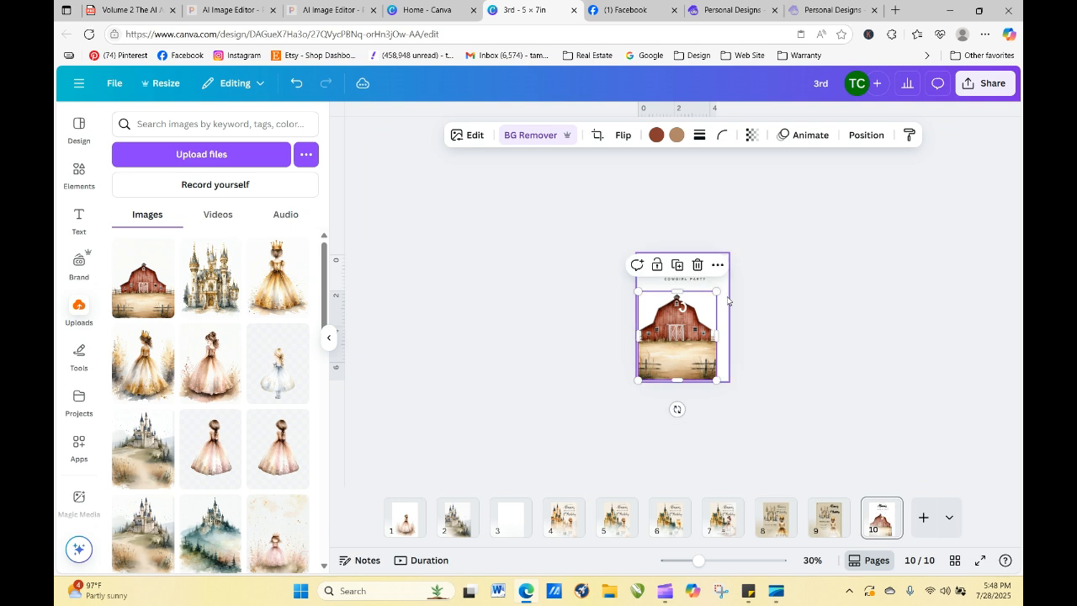
left_click_drag(719, 337, 745, 342)
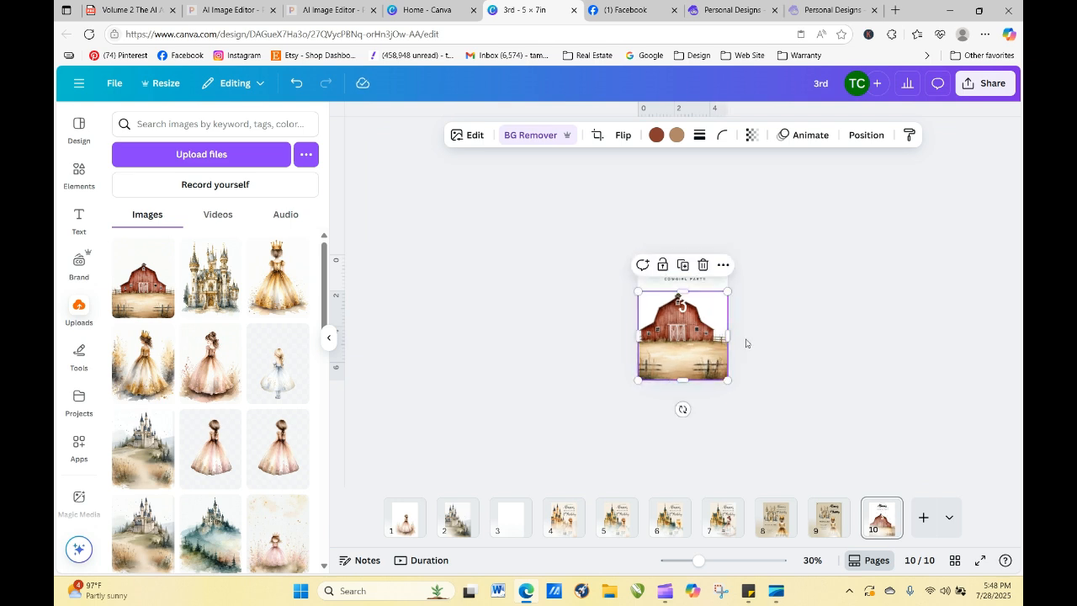
left_click(766, 343)
left_click(678, 343)
left_click_drag(678, 343, 677, 342)
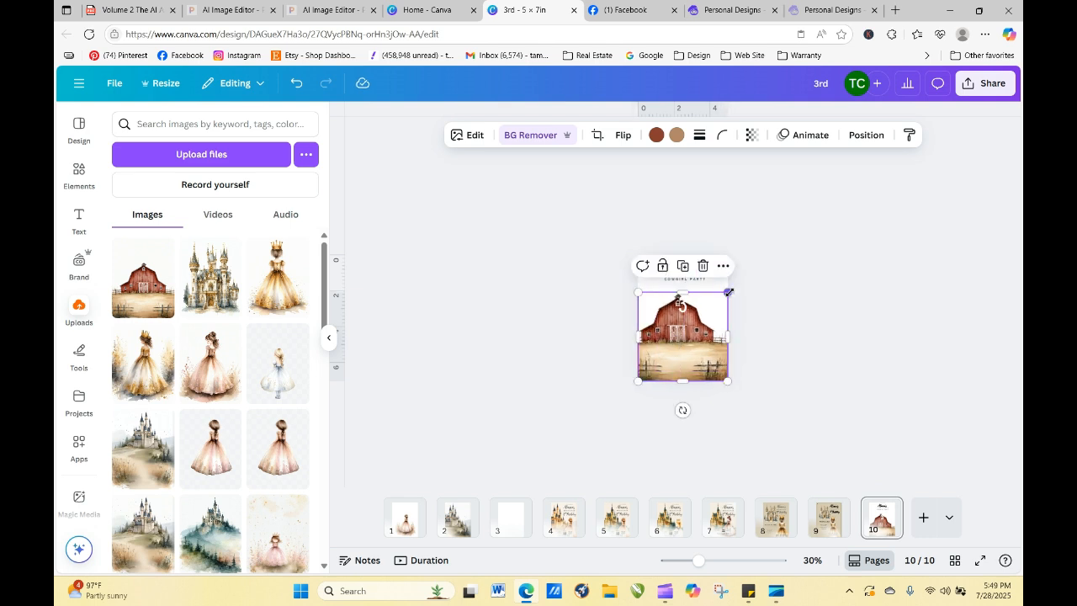
- Reposition the "3" over the barn doors and reduce it to about font size 77.3
left_click_drag(729, 291, 679, 311)
left_click(746, 321)
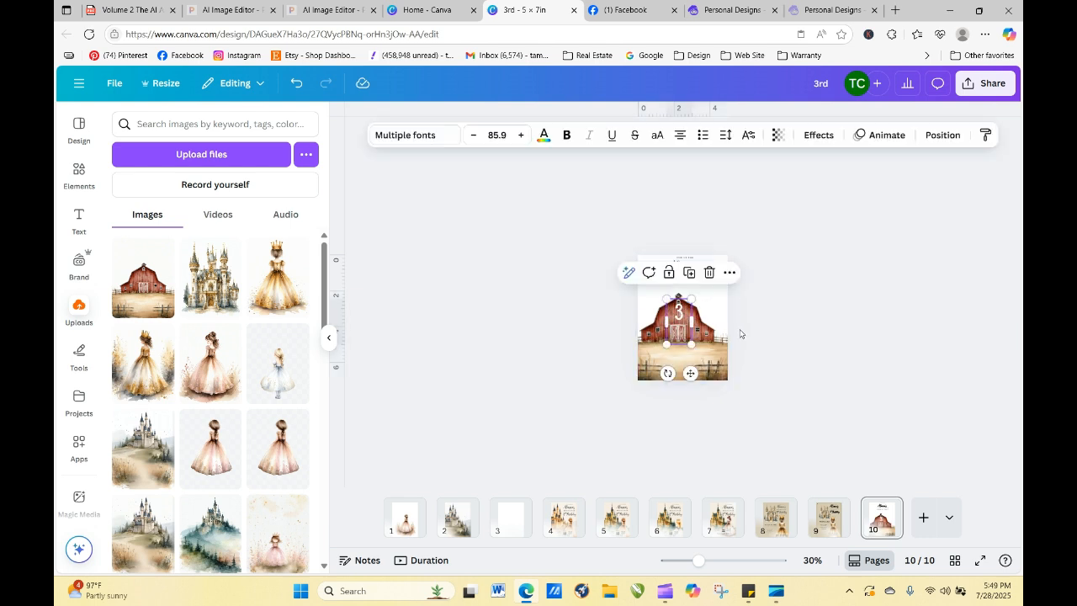
left_click(740, 334)
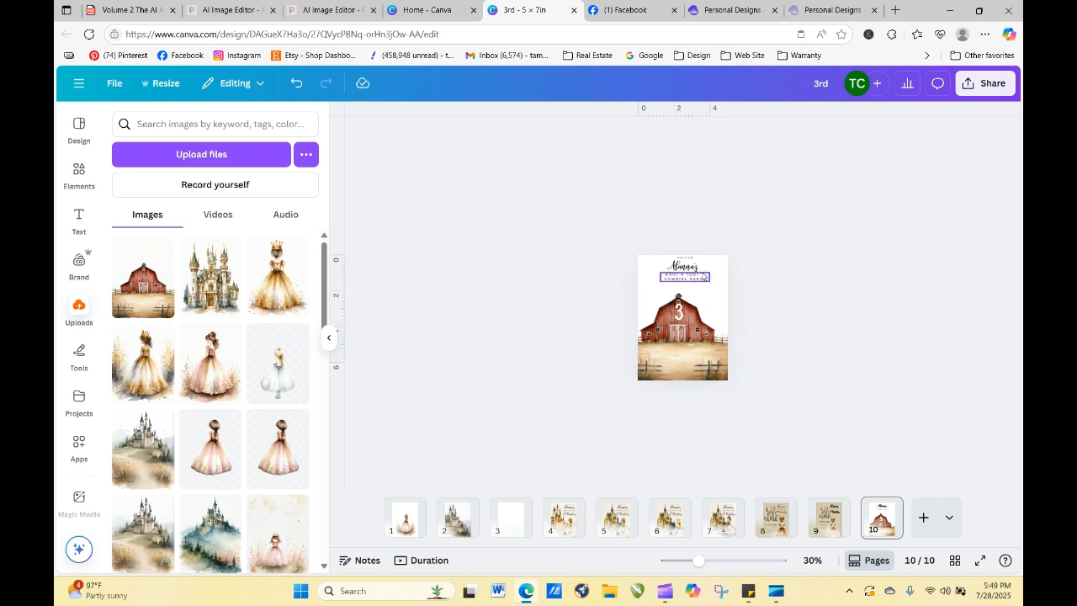
left_click_drag(696, 561, 726, 560)
left_click(690, 382)
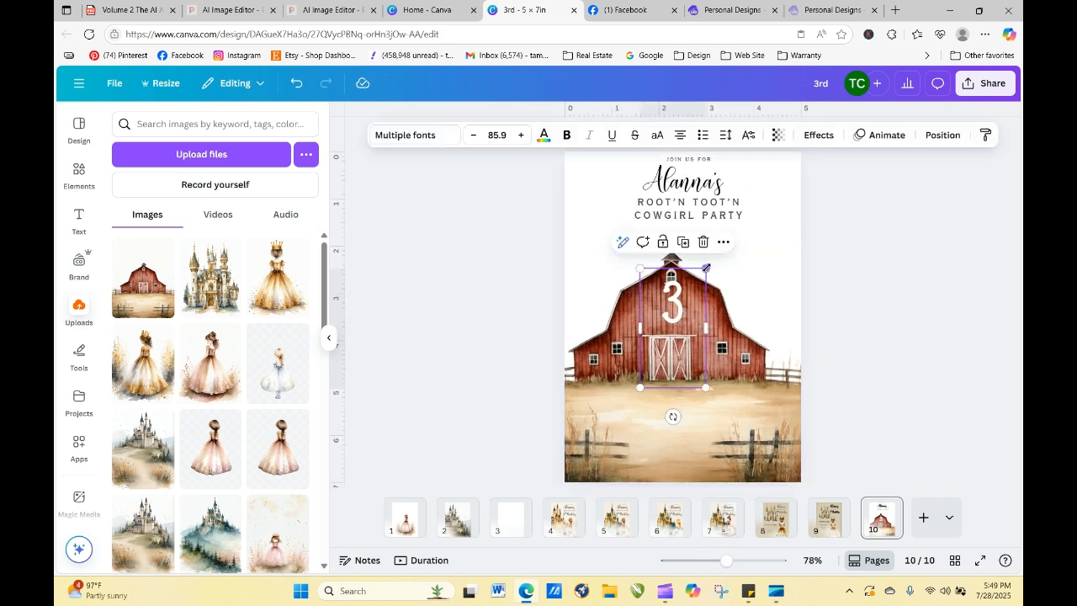
left_click_drag(705, 268, 699, 280)
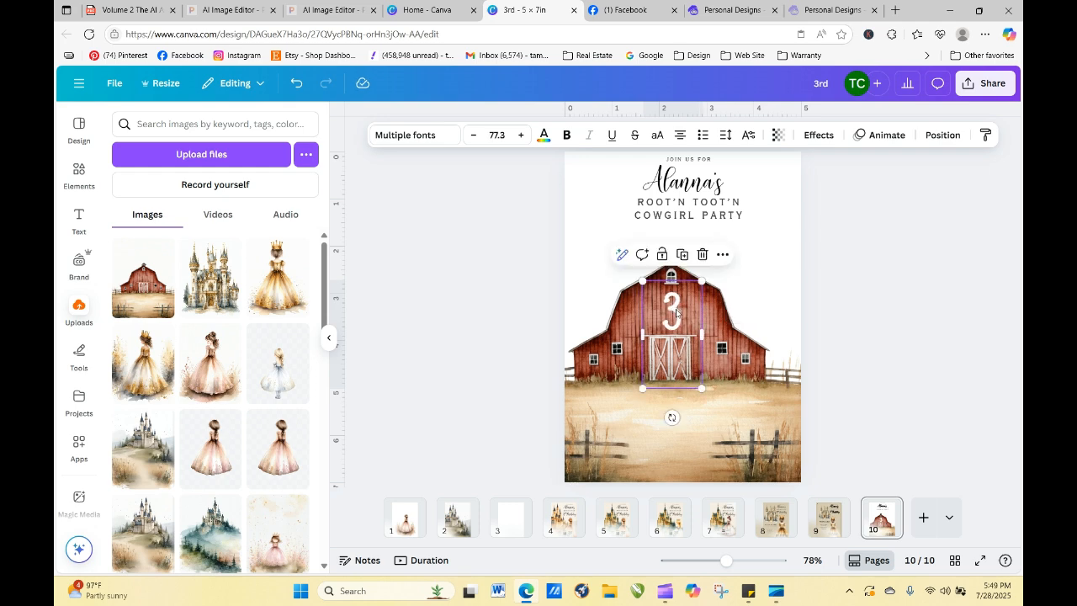
left_click(849, 333)
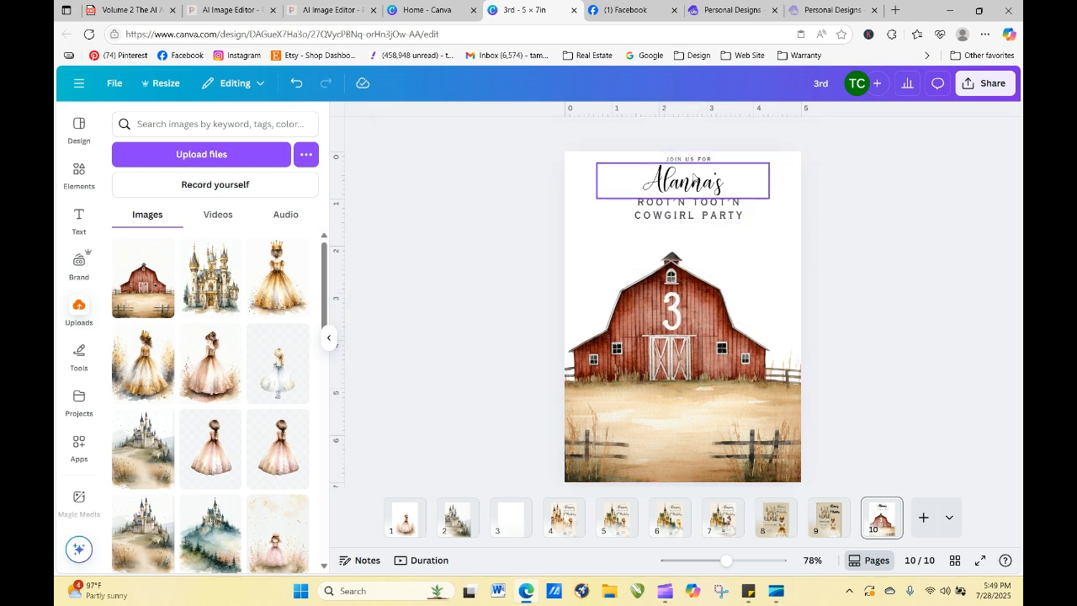
- Move the "ROOT'N TOOT'N COWGIRL PARTY" line down slightly and enlarge the barn until its roof nearly reaches the text
left_click_drag(689, 211, 687, 222)
left_click(686, 254)
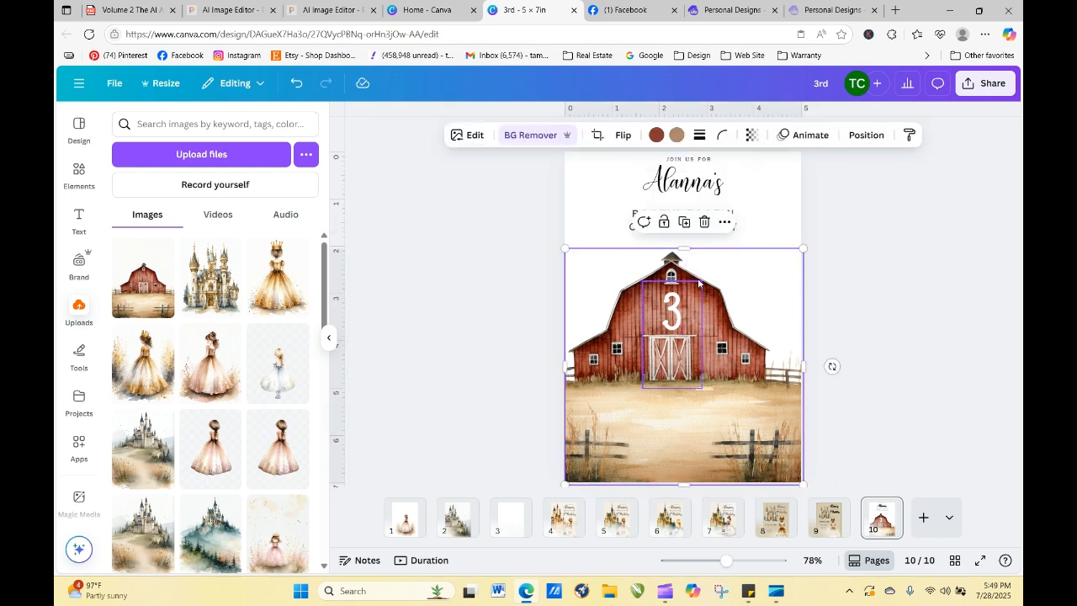
mouse_move(685, 250)
left_mouse_down()
mouse_move(680, 159)
mouse_move(688, 246)
left_mouse_up()
left_click(685, 273)
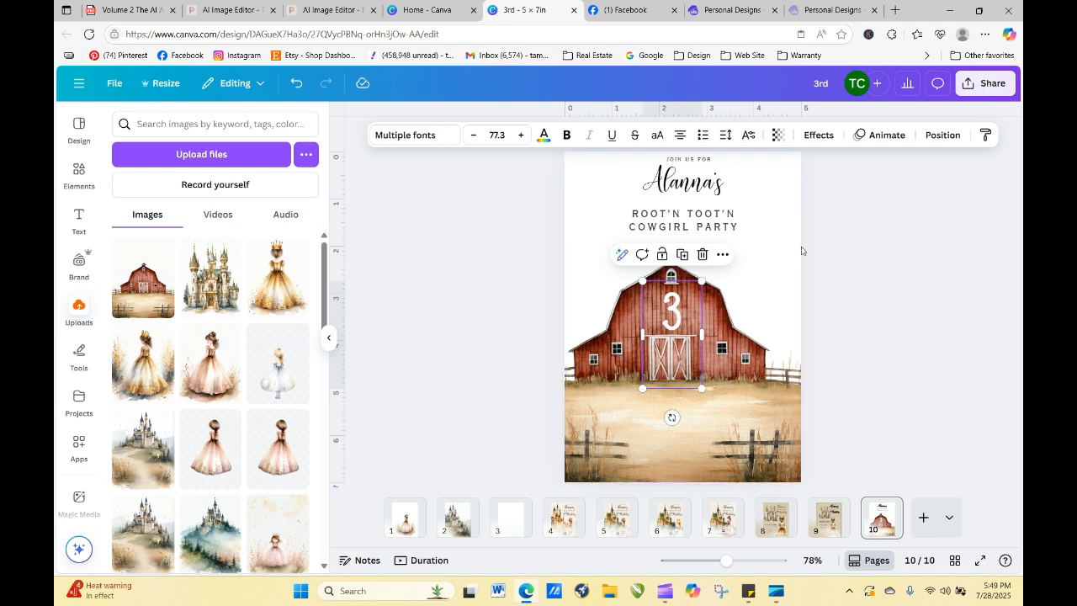
left_click(796, 250)
left_click_drag(803, 246, 825, 221)
left_click(880, 244)
- Center the "3" on the enlarged barn between the upper window and the doors
left_click(690, 315)
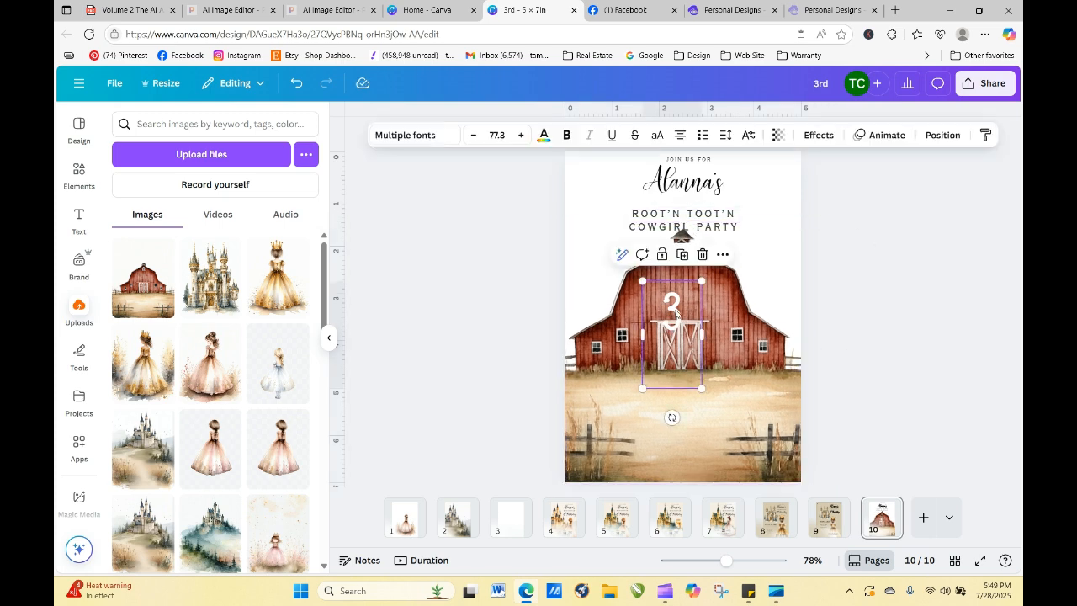
left_click_drag(690, 316, 702, 299)
left_click(884, 260)
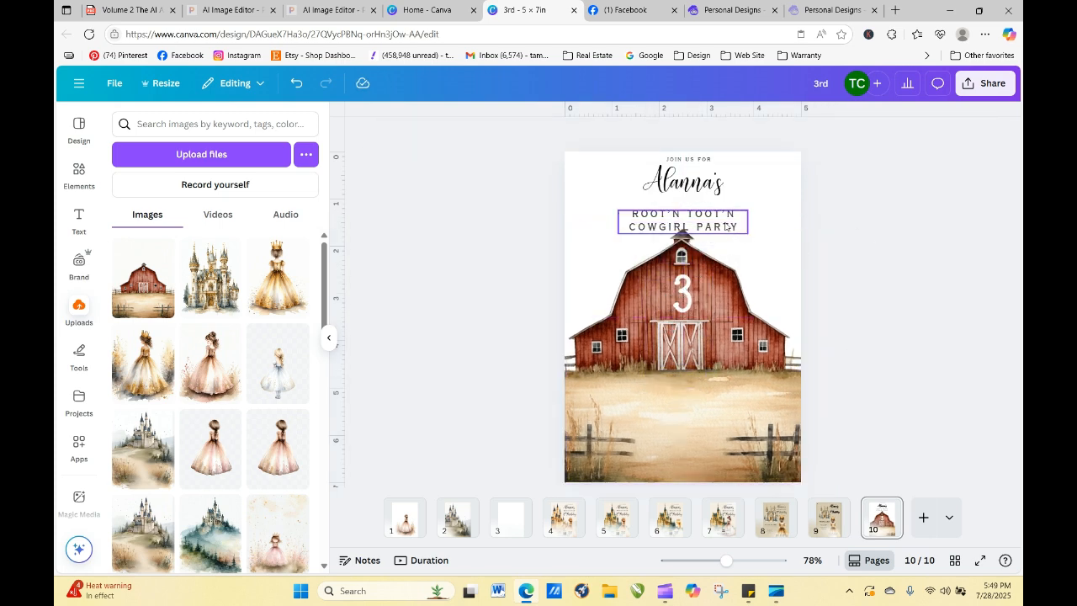
- Move the "ROOT'N TOOT'N COWGIRL PARTY" line up clear of the barn roof, just below the name
left_click_drag(725, 220, 724, 210)
left_click(821, 221)
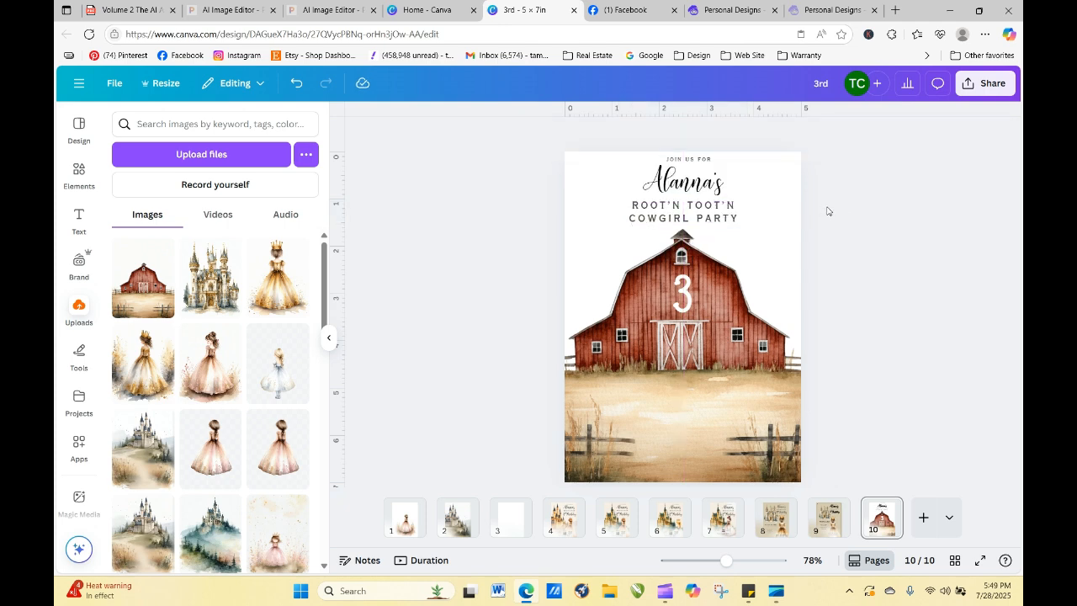
left_click(630, 212)
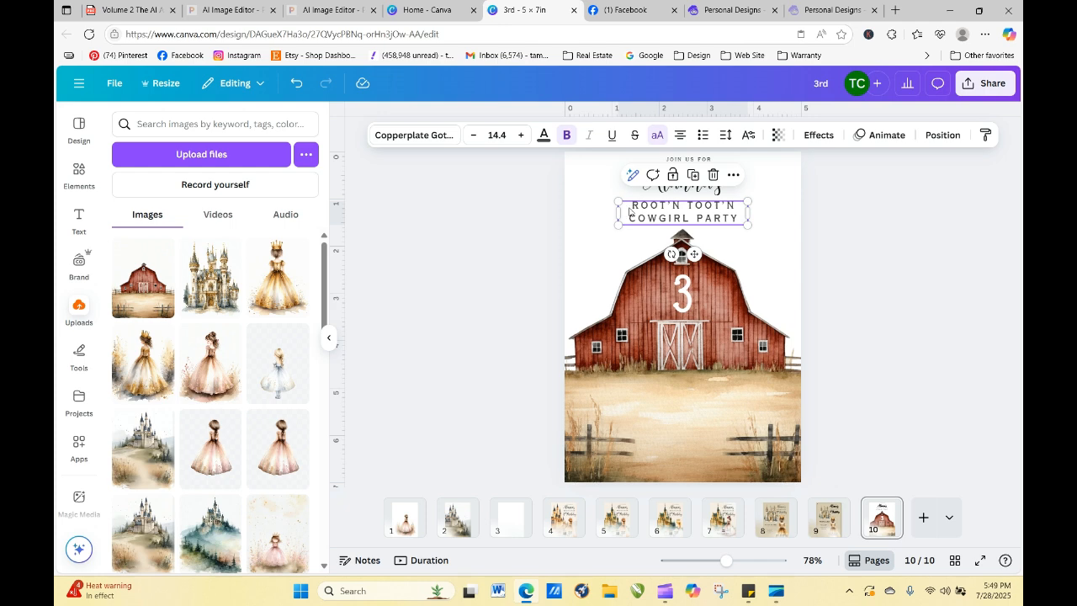
- Enlarge the "ROOT'N TOOT'N COWGIRL PARTY" line to font size 22.5
left_click_drag(616, 201, 587, 197)
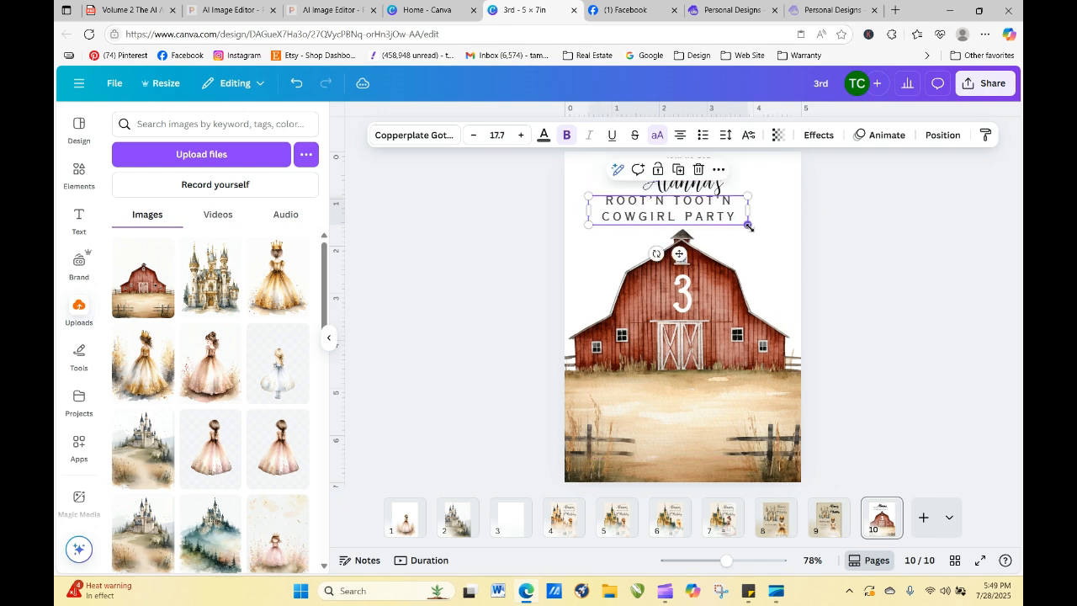
left_click_drag(747, 225, 791, 235)
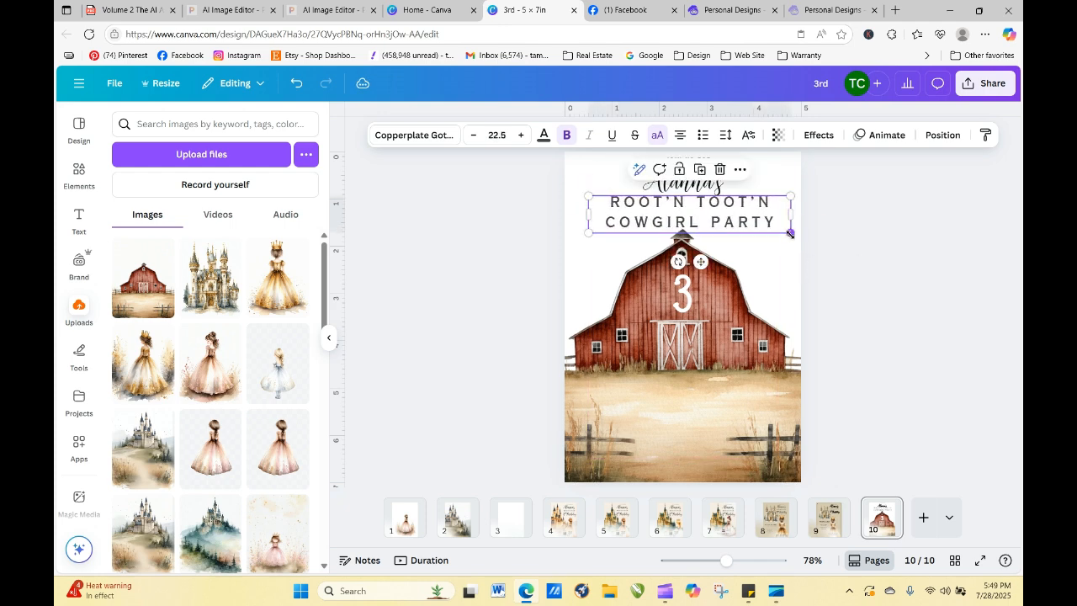
left_click(841, 257)
- Change the "ROOT'N TOOT'N COWGIRL PARTY" line's font to Moonlight
left_click(773, 224)
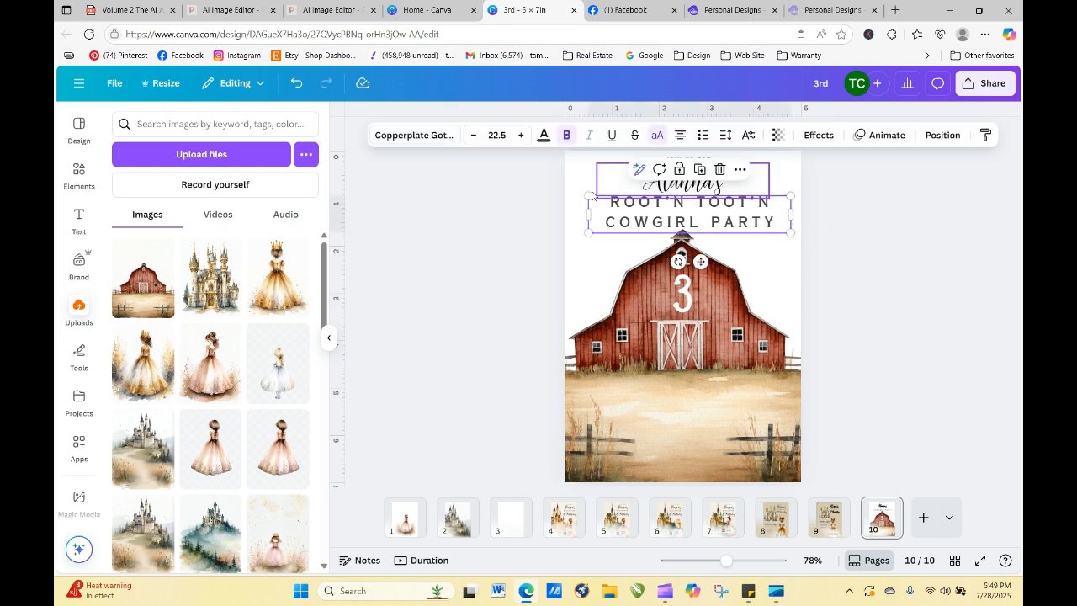
left_click(433, 139)
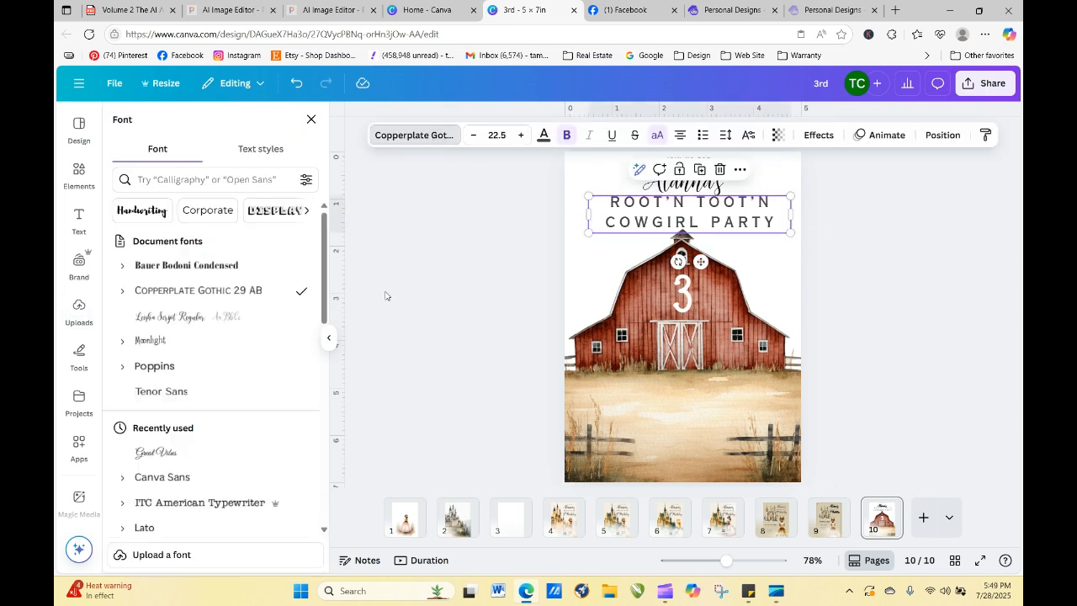
left_click(217, 345)
key("Escape")
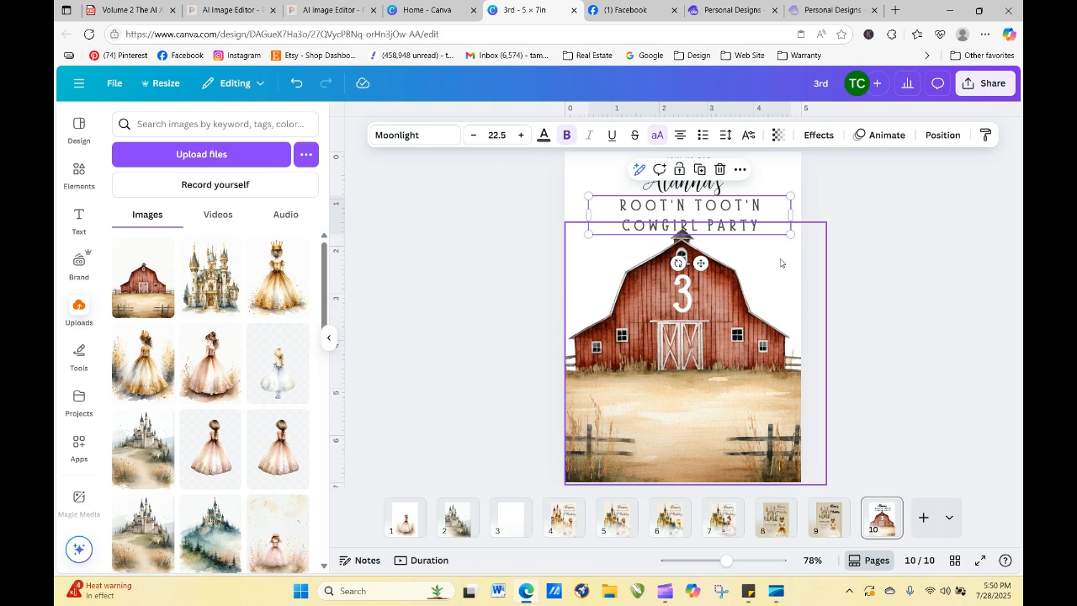
- Select the whole "ROOT'N TOOT'N COWGIRL PARTY" text and search the fonts for "western"
left_click(769, 227)
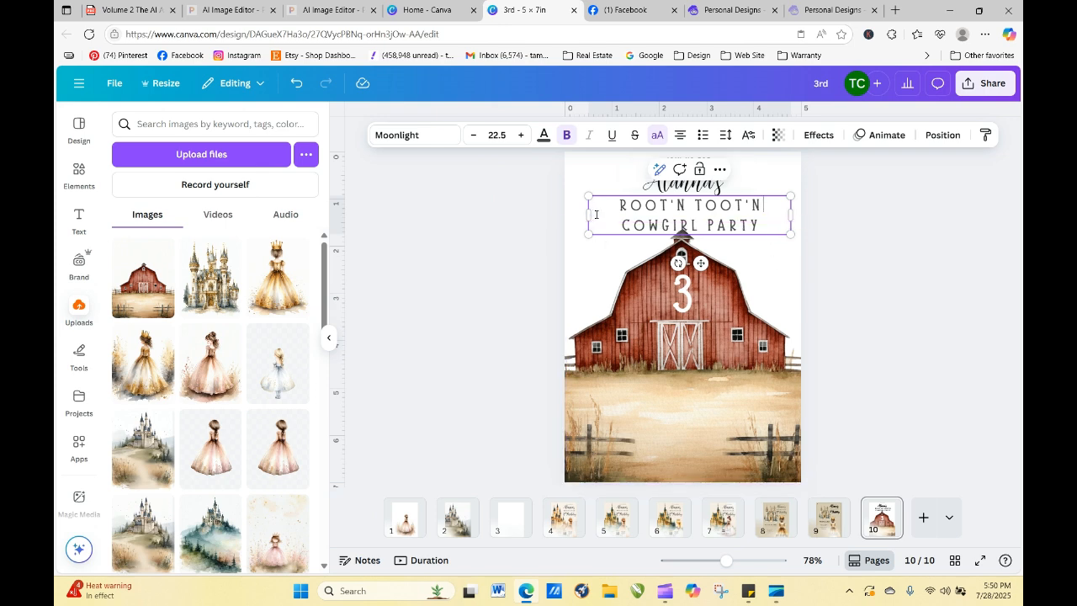
left_click_drag(612, 206, 762, 226)
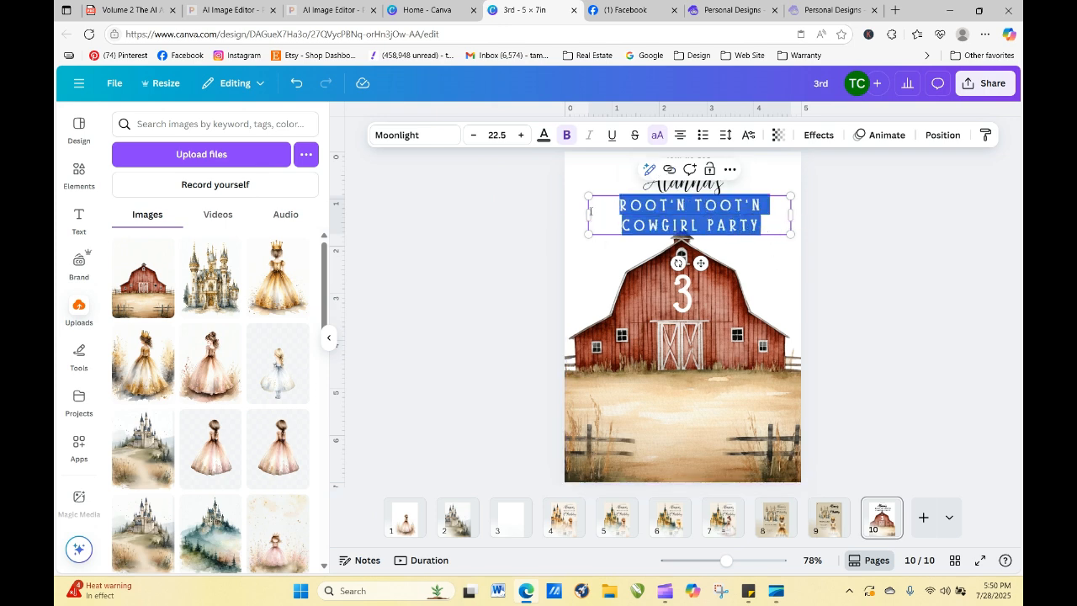
left_click(418, 153)
left_click(614, 206)
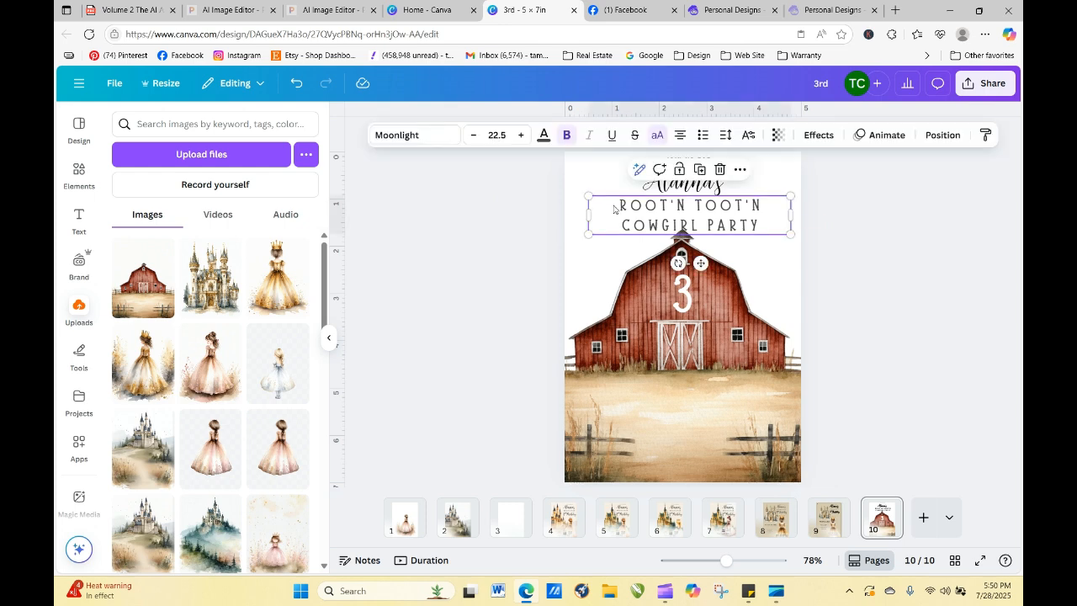
left_click_drag(623, 205, 762, 226)
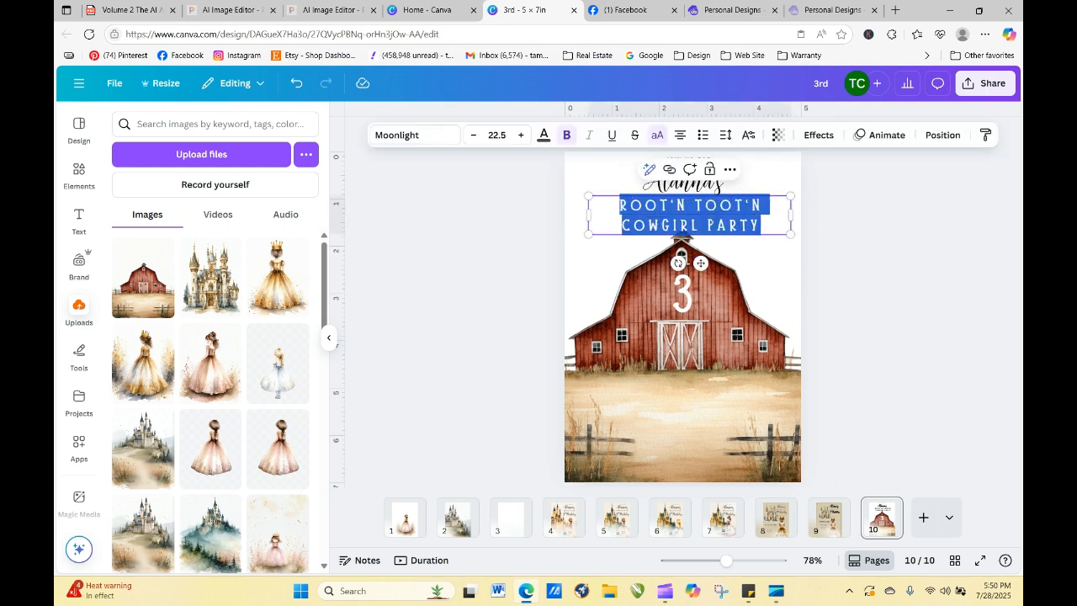
left_click(415, 134)
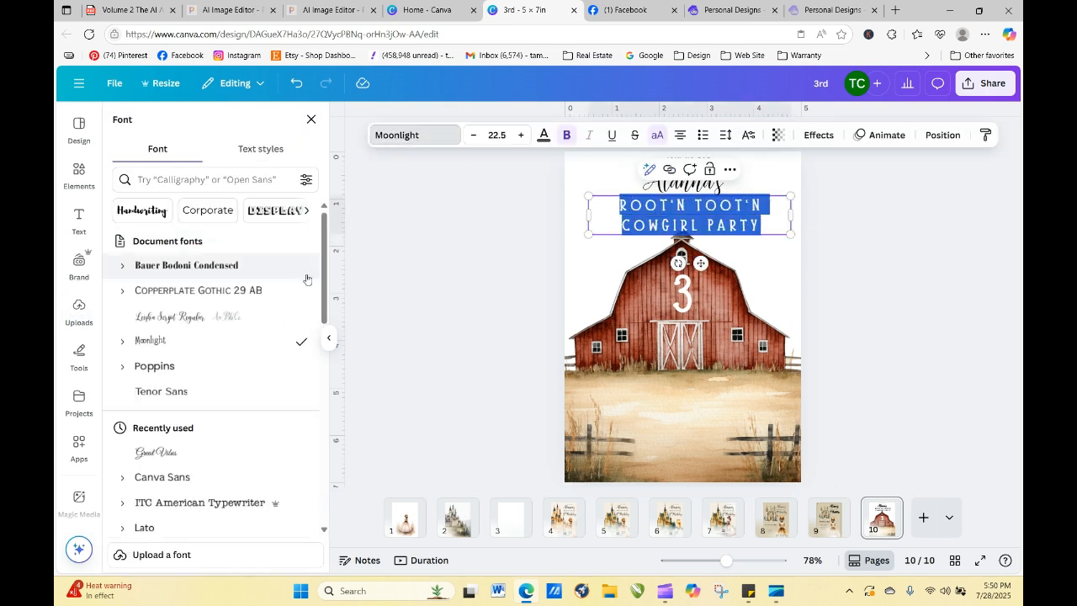
left_click(215, 179)
type("western")
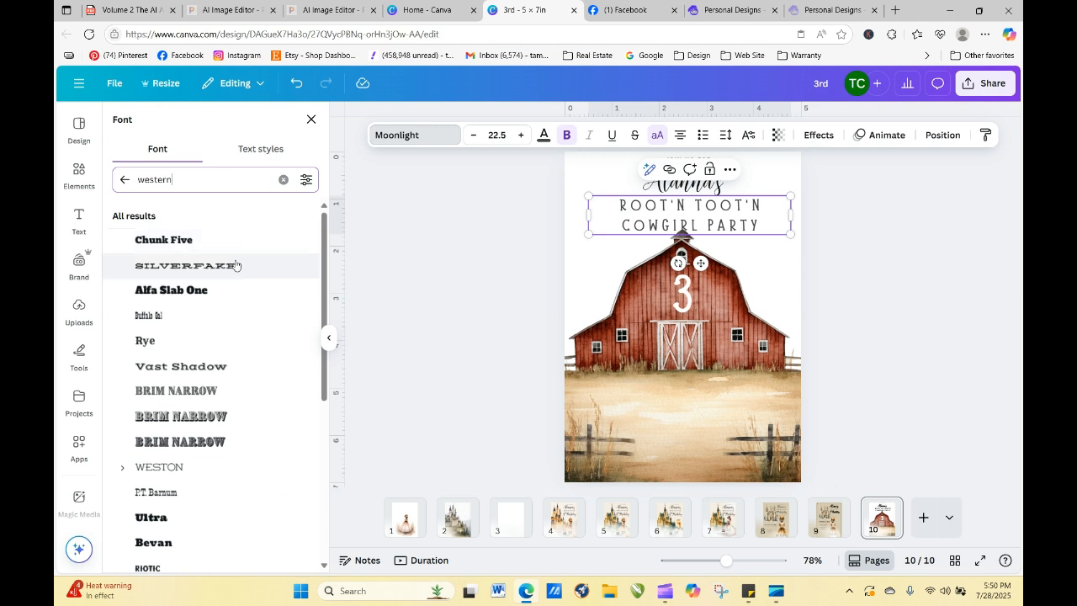
- Try Silverfake and Brim Narrow styles on the "ROOT'N TOOT'N COWGIRL PARTY" line, settling on the lighter Brim Narrow
left_click(206, 421)
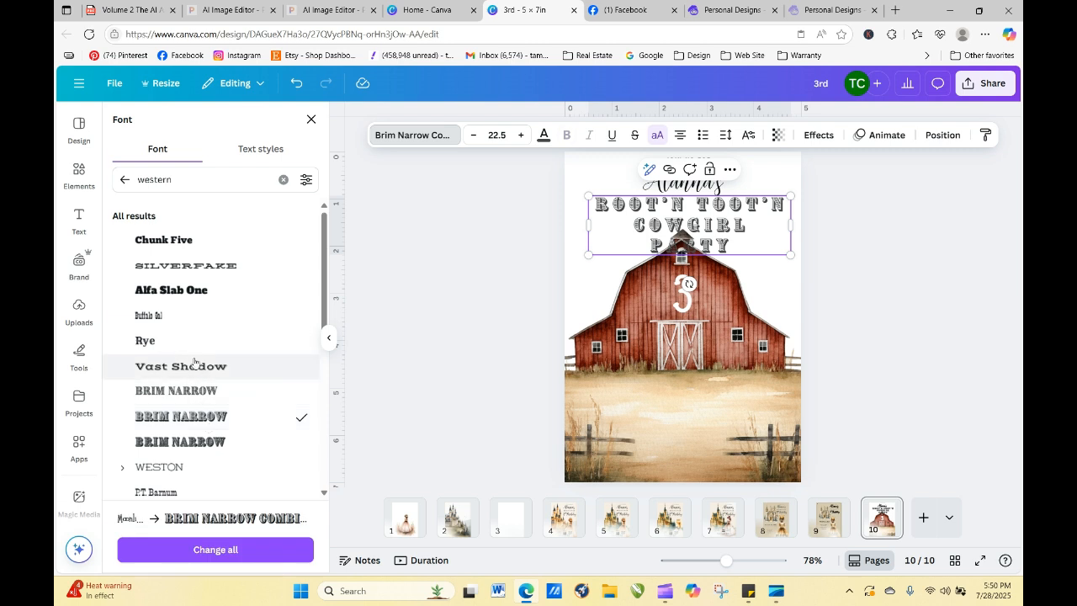
left_click(201, 266)
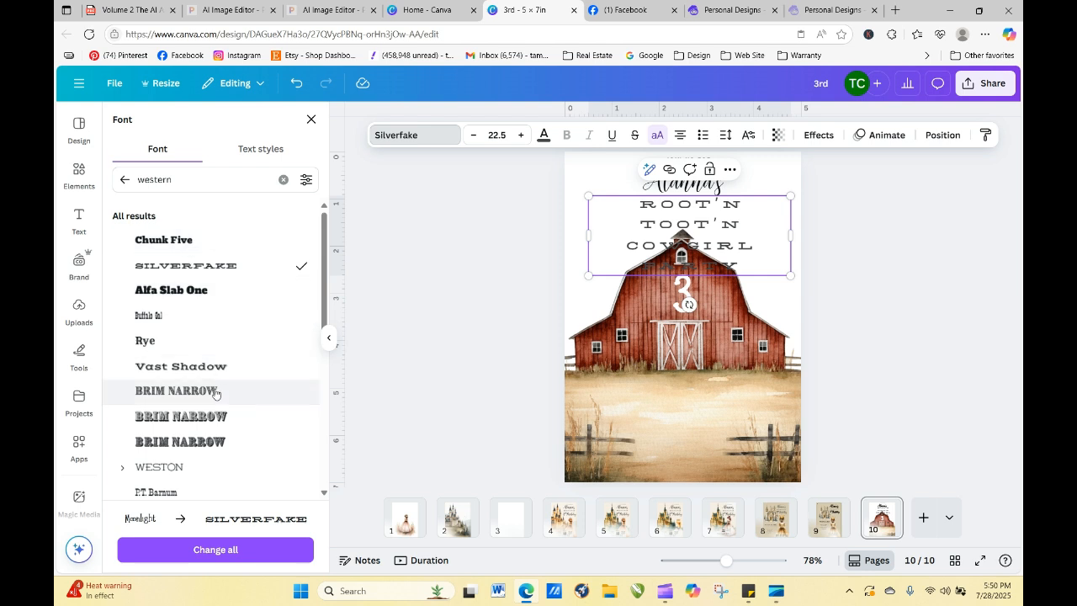
left_click(895, 255)
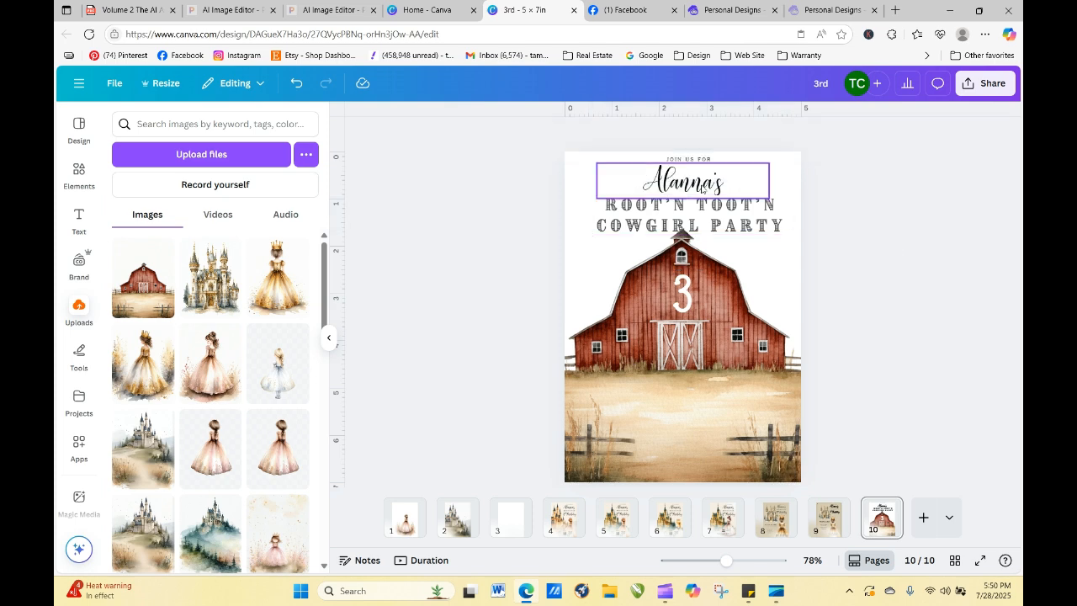
- Try Silverfake on the child's name line and settle on the Rye font from the western results
left_click(678, 182)
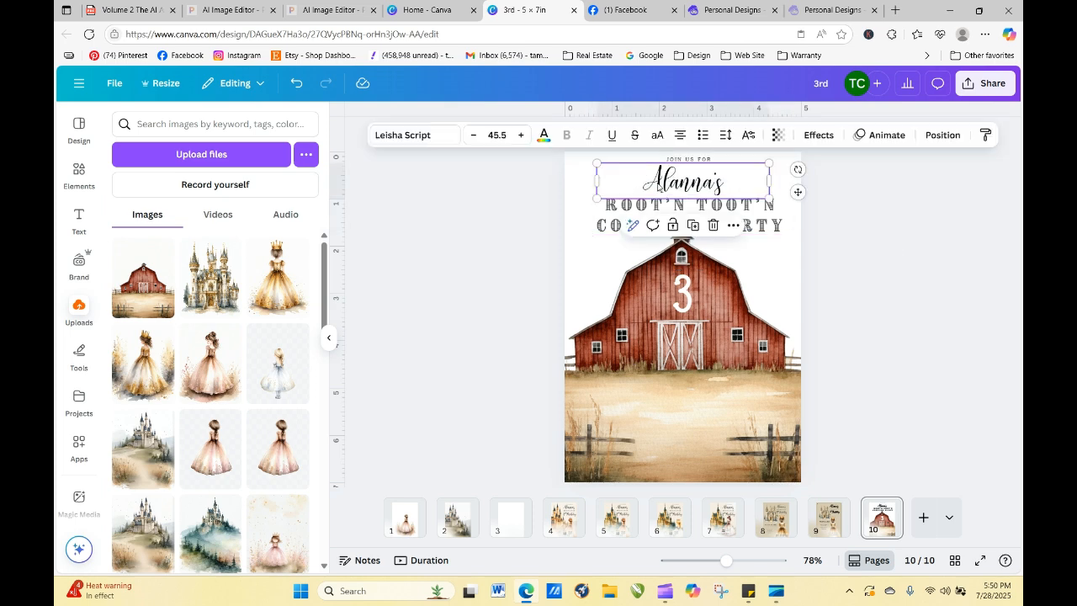
left_click(420, 135)
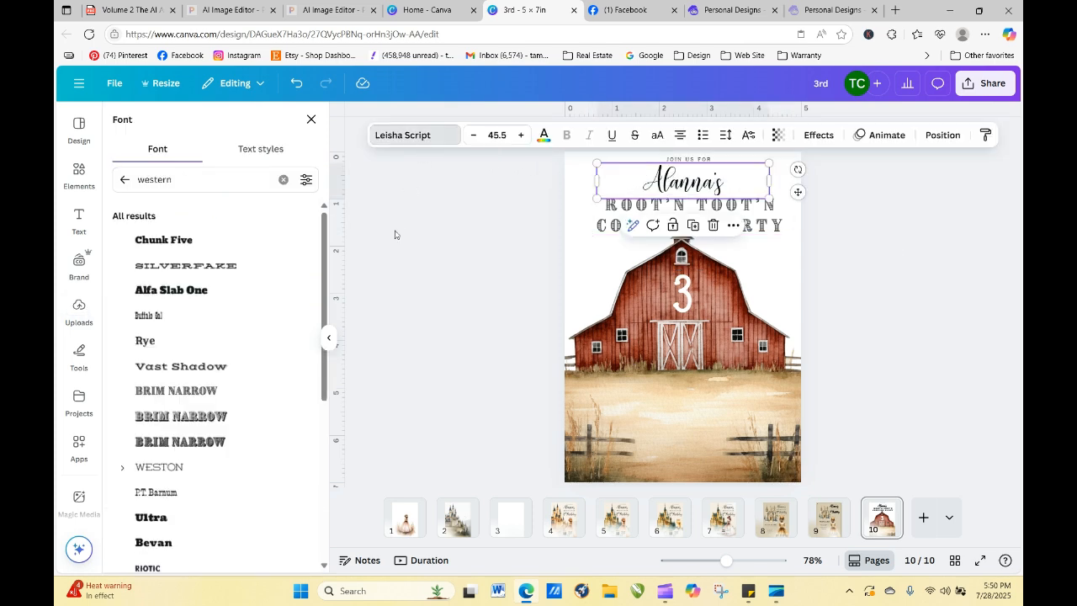
left_click(236, 268)
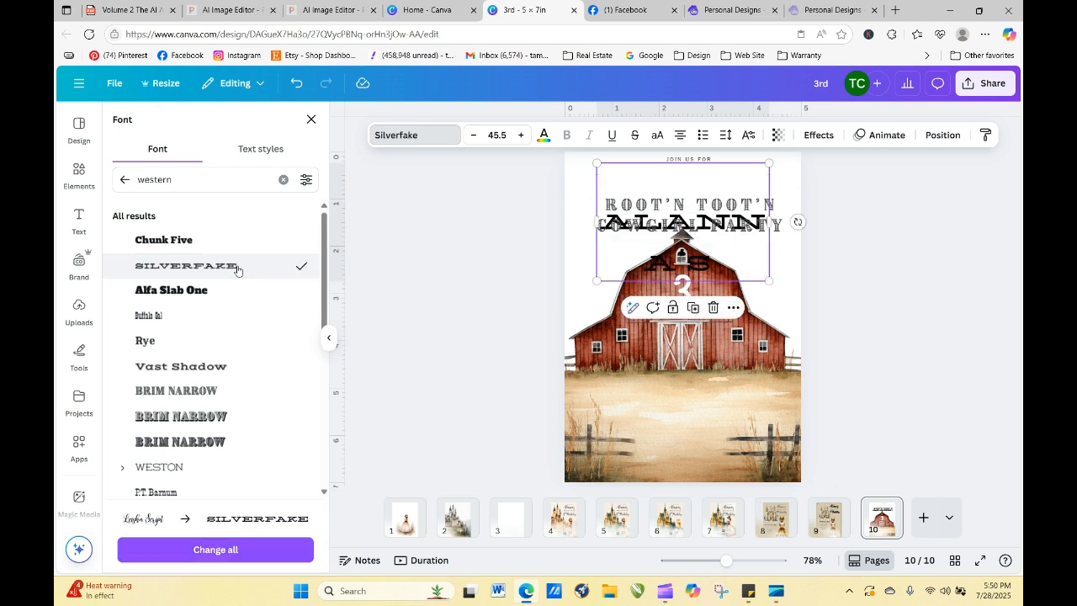
left_click(222, 341)
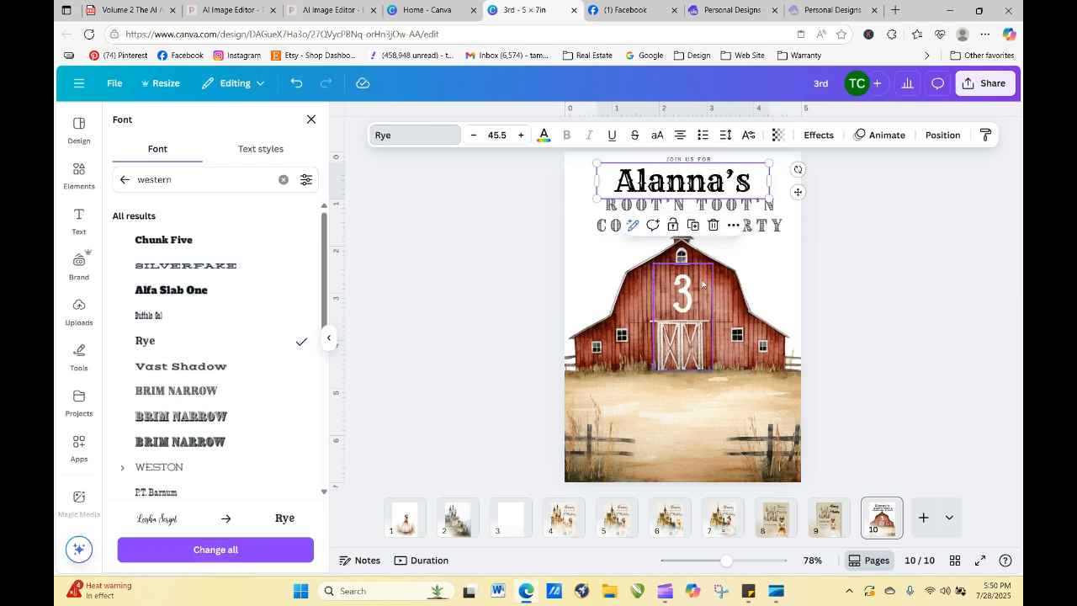
left_click(870, 278)
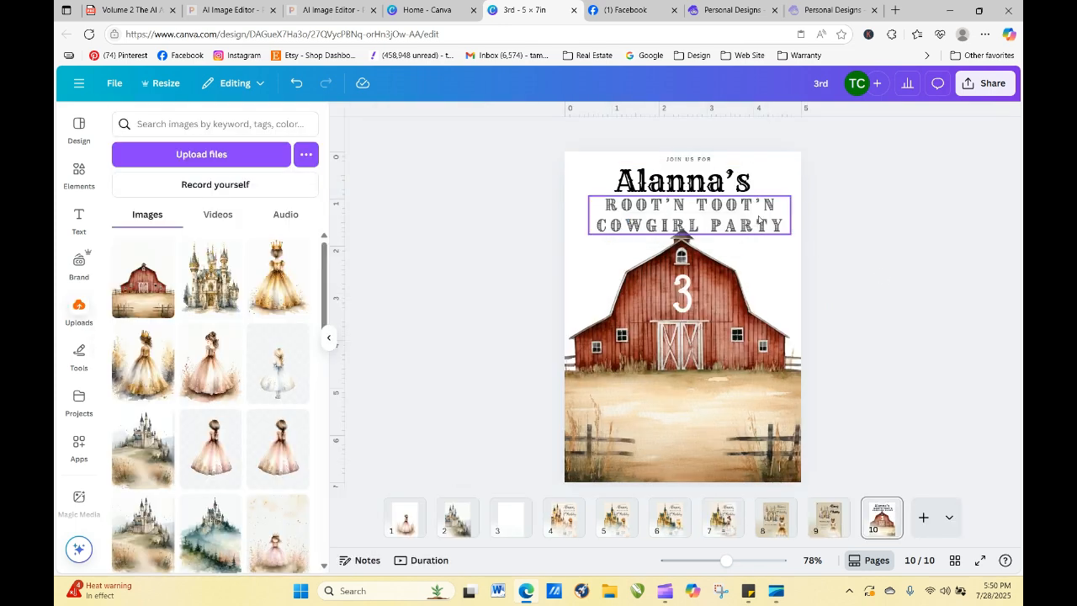
- Try Poppins, Copperplate Gothic 29 AB and Tenor Sans on the "ROOT'N TOOT'N COWGIRL PARTY" line, settling on Canva Sans
left_click_drag(755, 217, 746, 215)
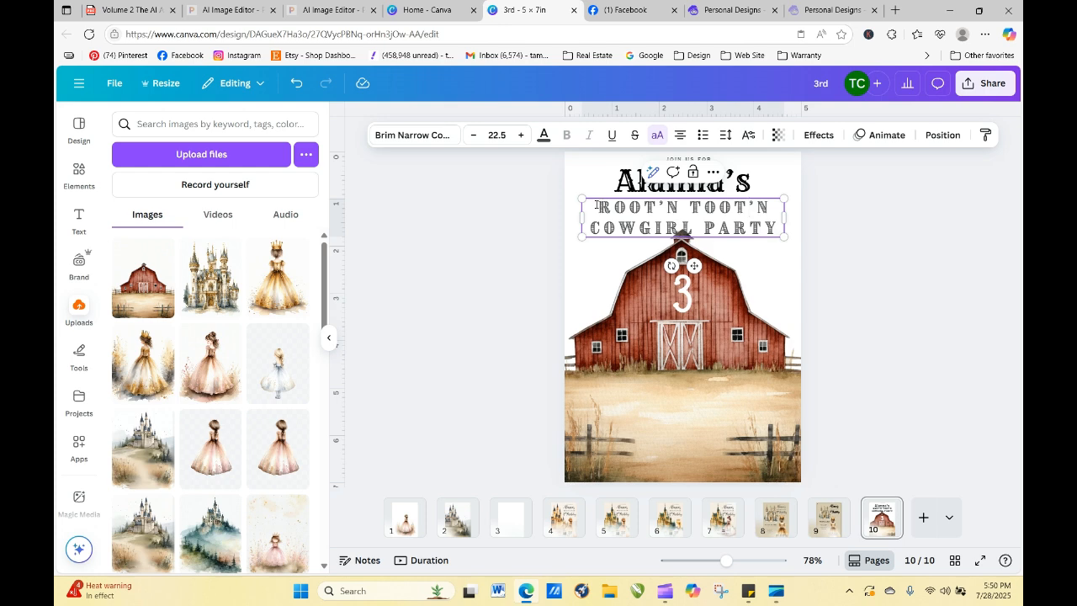
left_click_drag(597, 205, 786, 228)
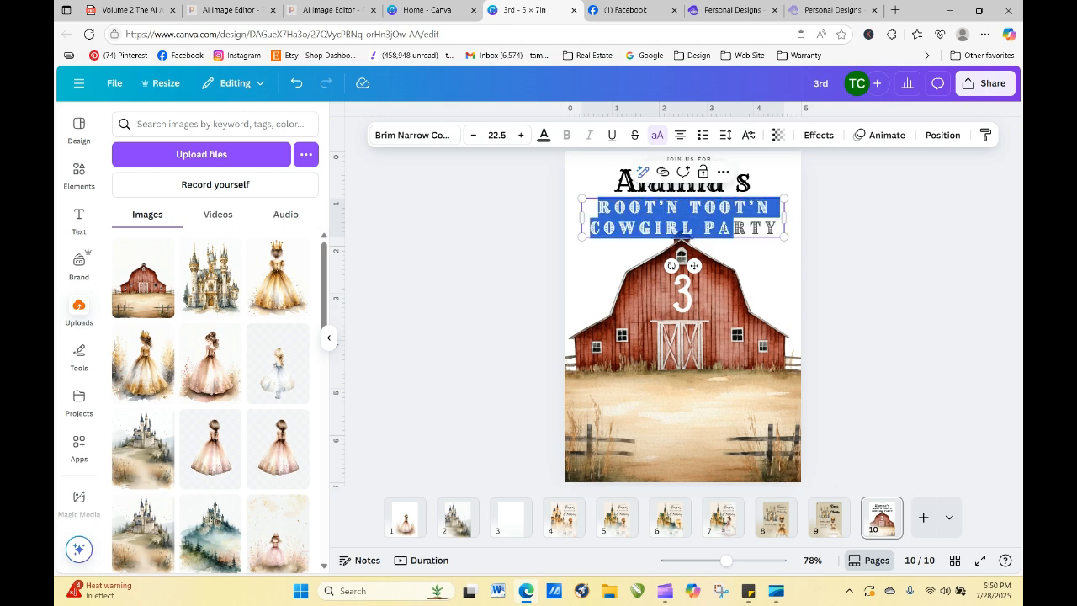
left_click(631, 221)
left_click_drag(597, 206, 781, 227)
left_click(427, 136)
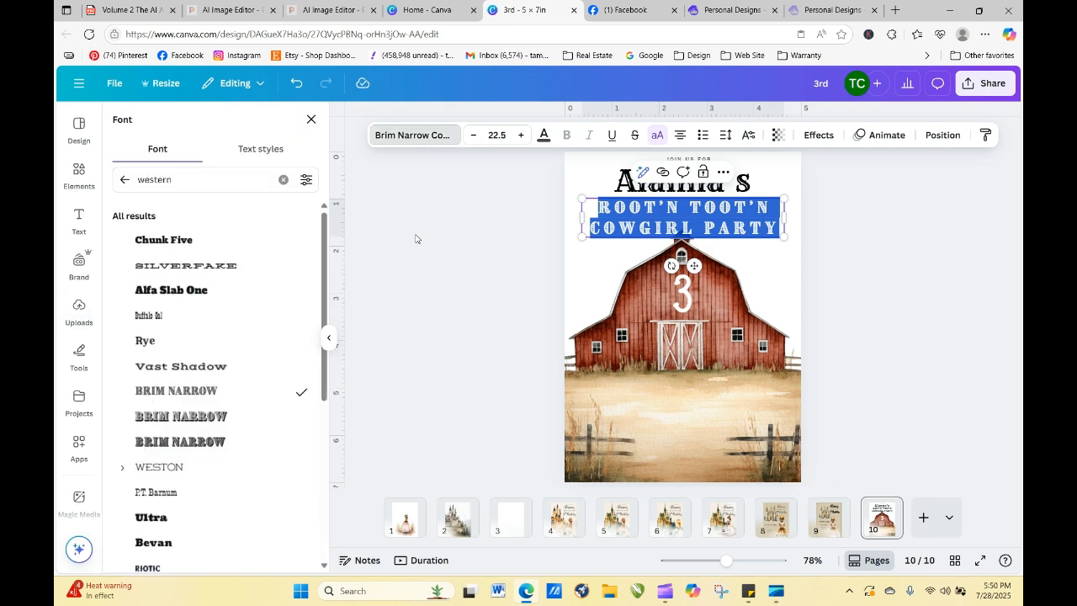
left_click(282, 179)
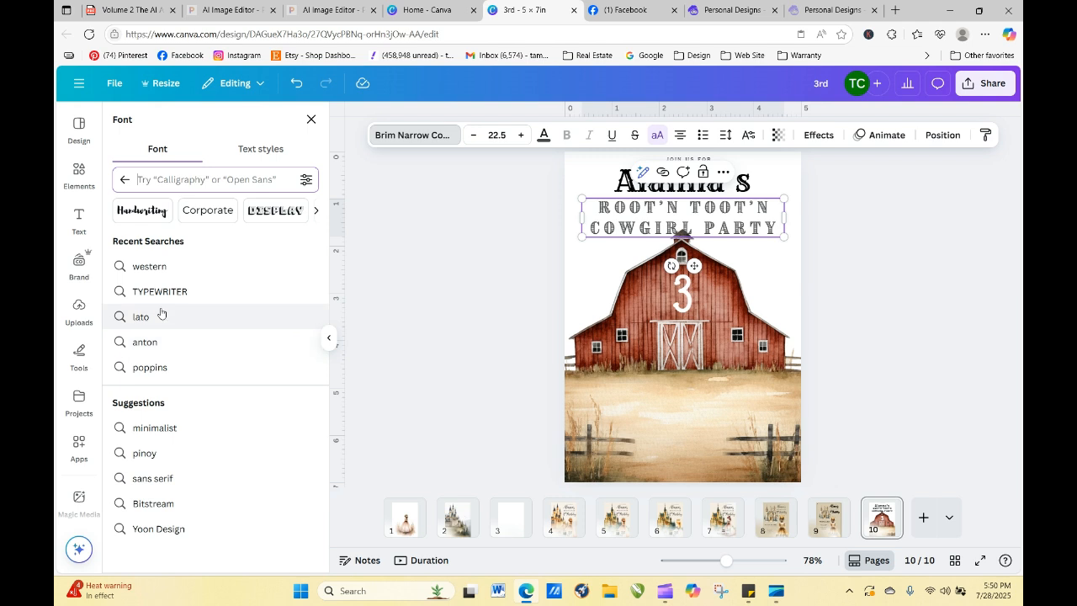
left_click(125, 183)
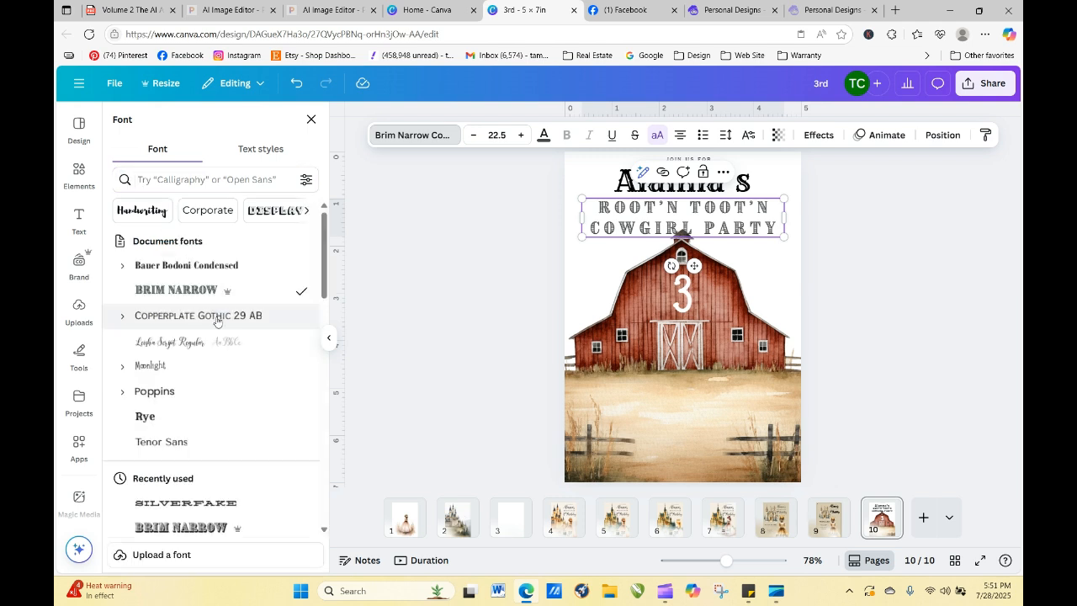
left_click(210, 392)
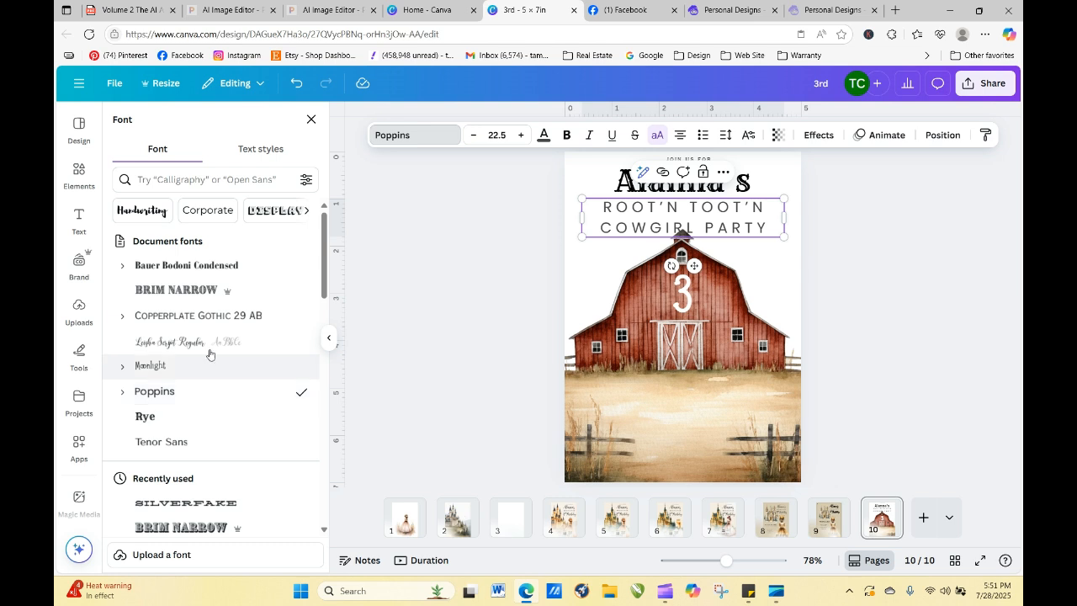
left_click(206, 317)
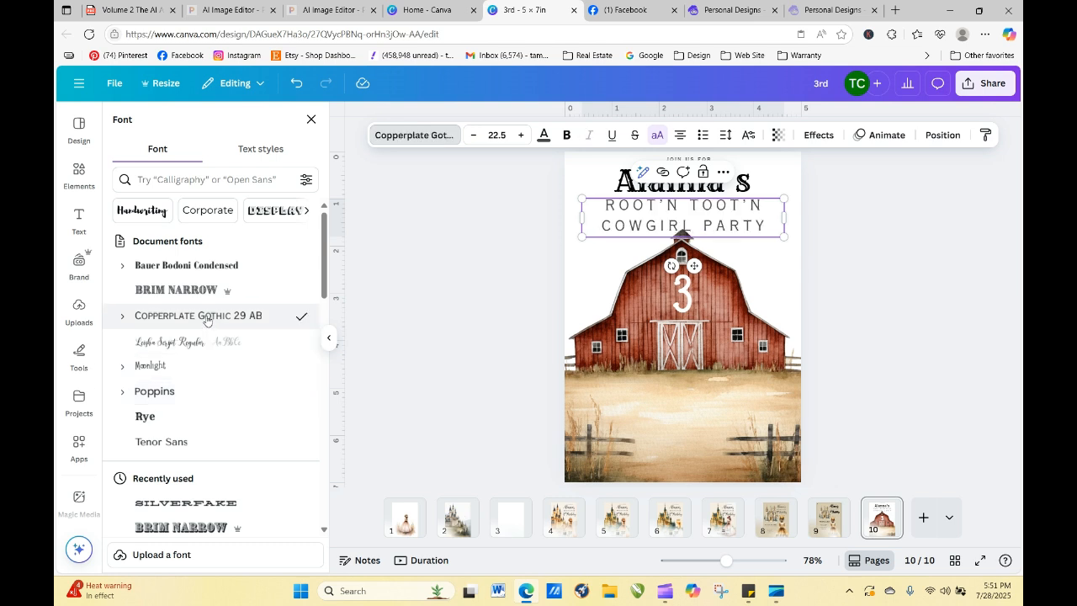
left_click(204, 451)
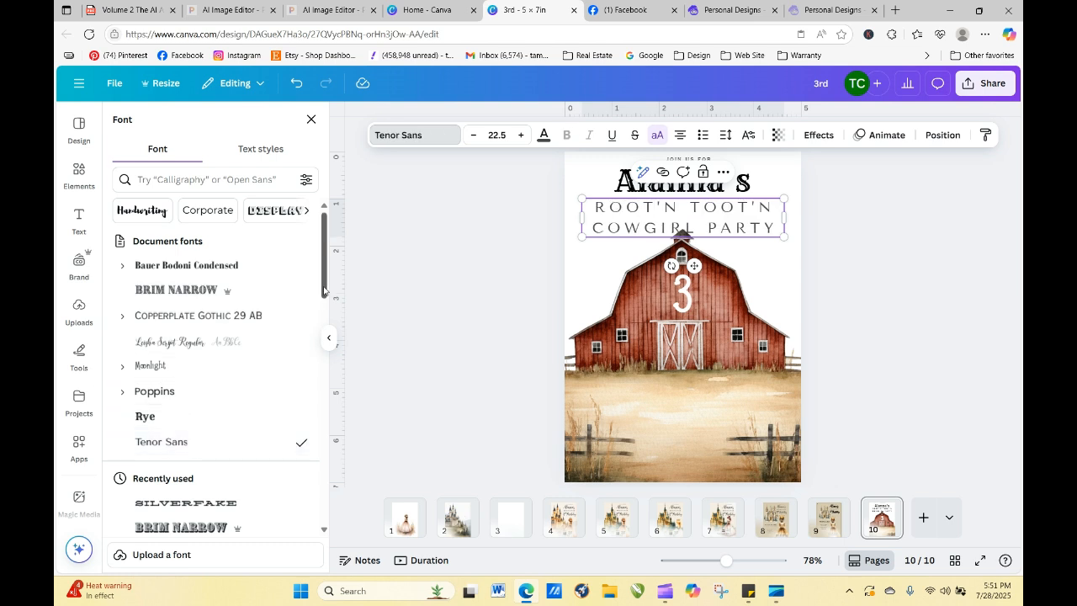
left_click_drag(323, 291, 327, 406)
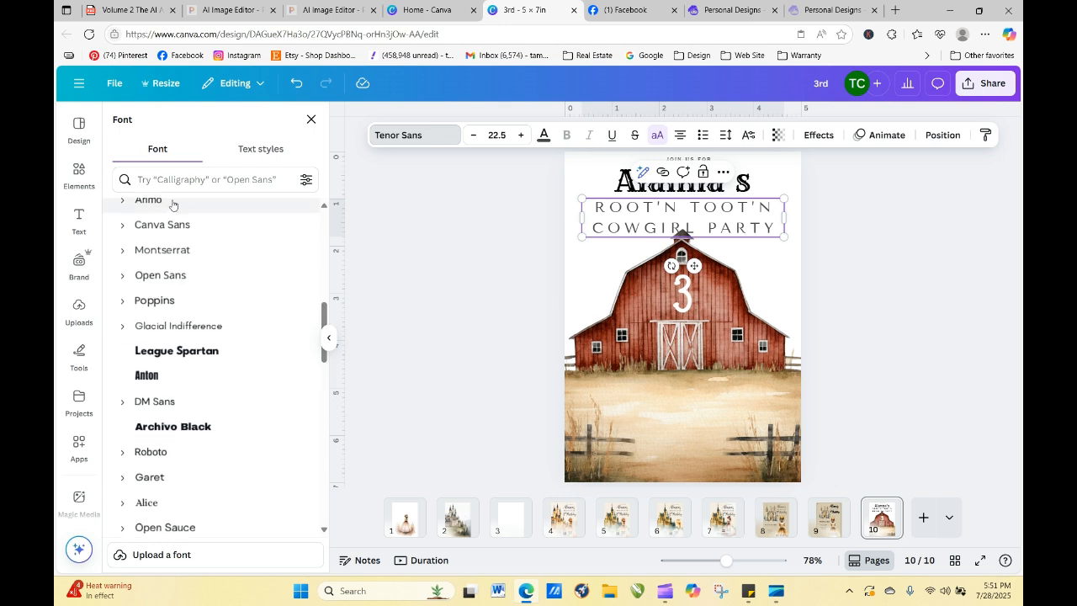
left_click(171, 227)
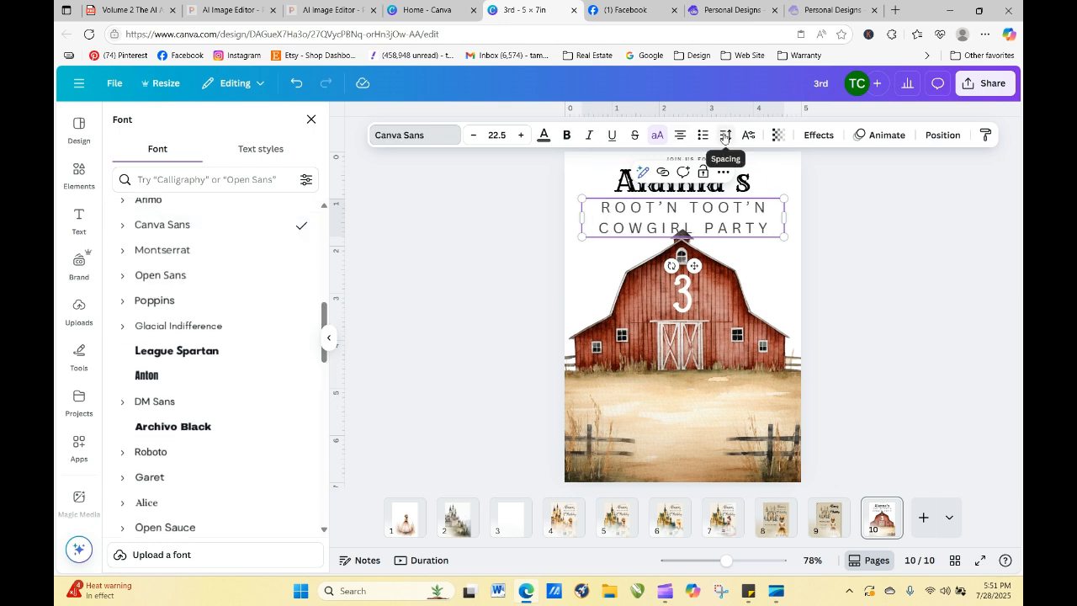
- Tighten the letter spacing of the "ROOT'N TOOT'N COWGIRL PARTY" line
left_click(724, 135)
left_click_drag(707, 187, 693, 191)
left_click(866, 257)
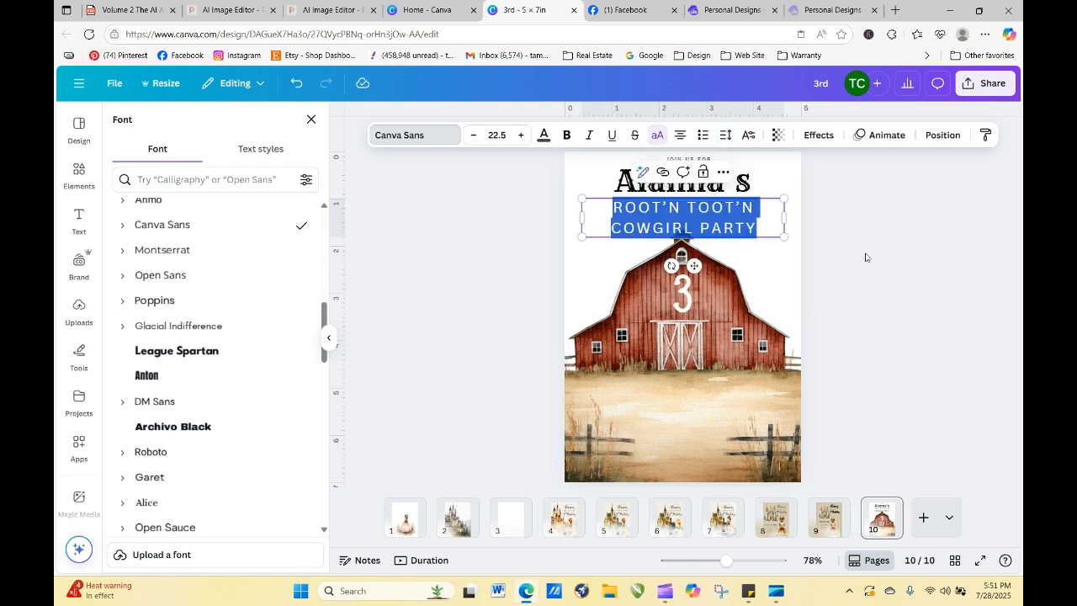
- Reduce the "ROOT'N TOOT'N COWGIRL PARTY" line to font size 19.8 and shift it up between the name and barn roof
left_click(865, 258)
mouse_move(740, 224)
left_mouse_down()
mouse_move(736, 217)
mouse_move(777, 228)
mouse_move(719, 221)
left_mouse_up()
left_click(864, 254)
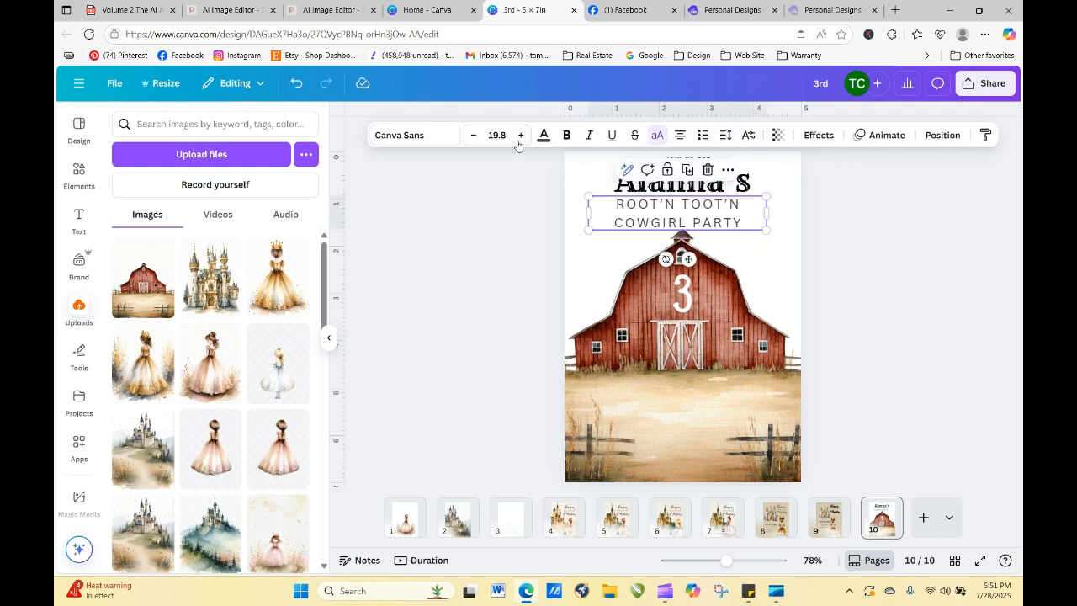
- Make the "ROOT'N TOOT'N COWGIRL PARTY" line bold and center it horizontally on the page
left_click(567, 137)
left_click(913, 209)
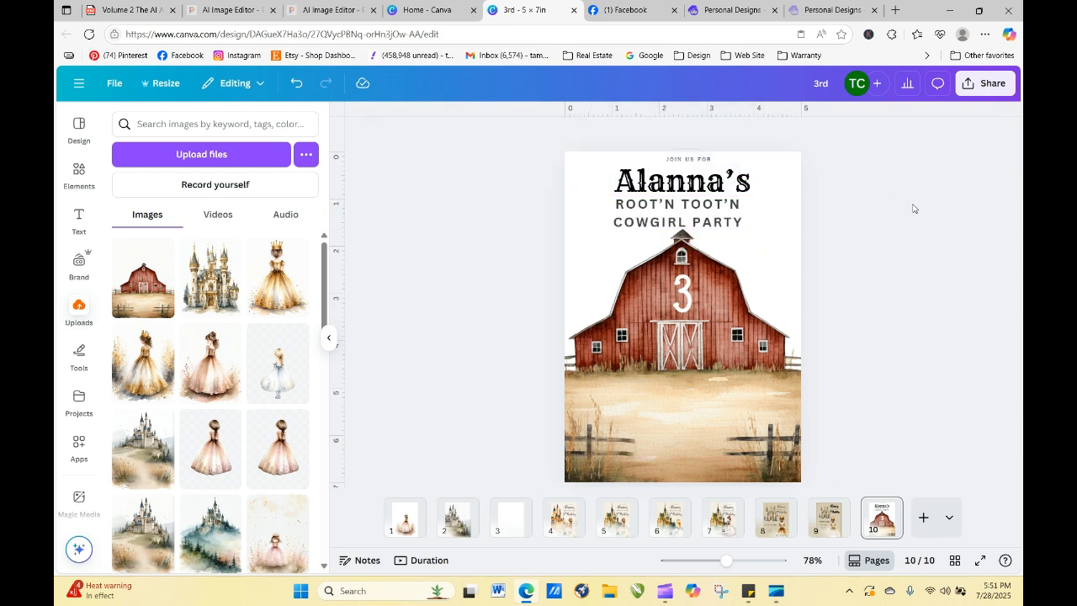
left_click(732, 222)
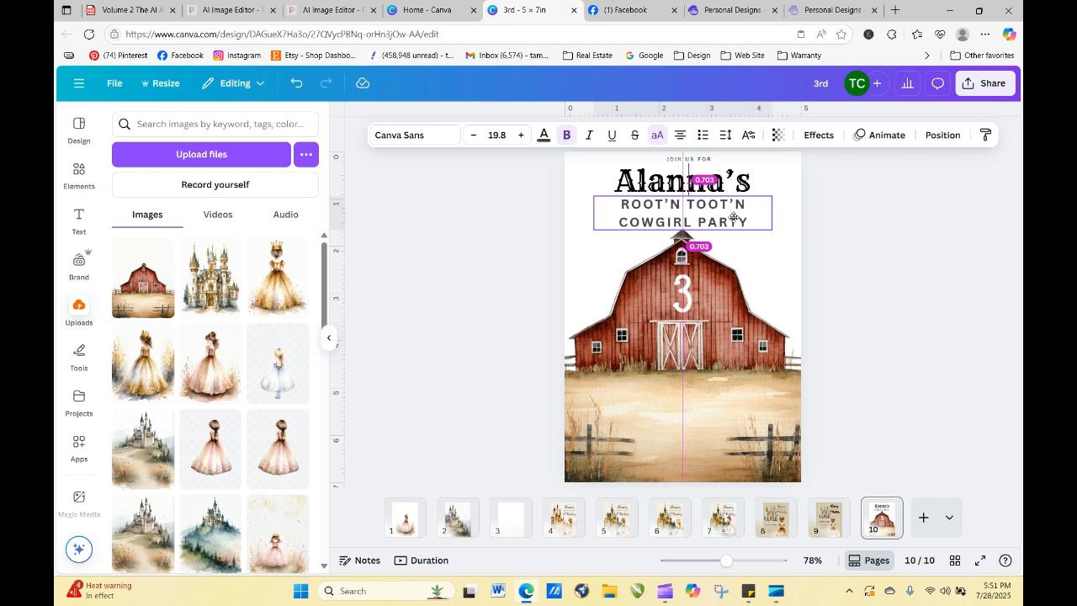
left_click(896, 276)
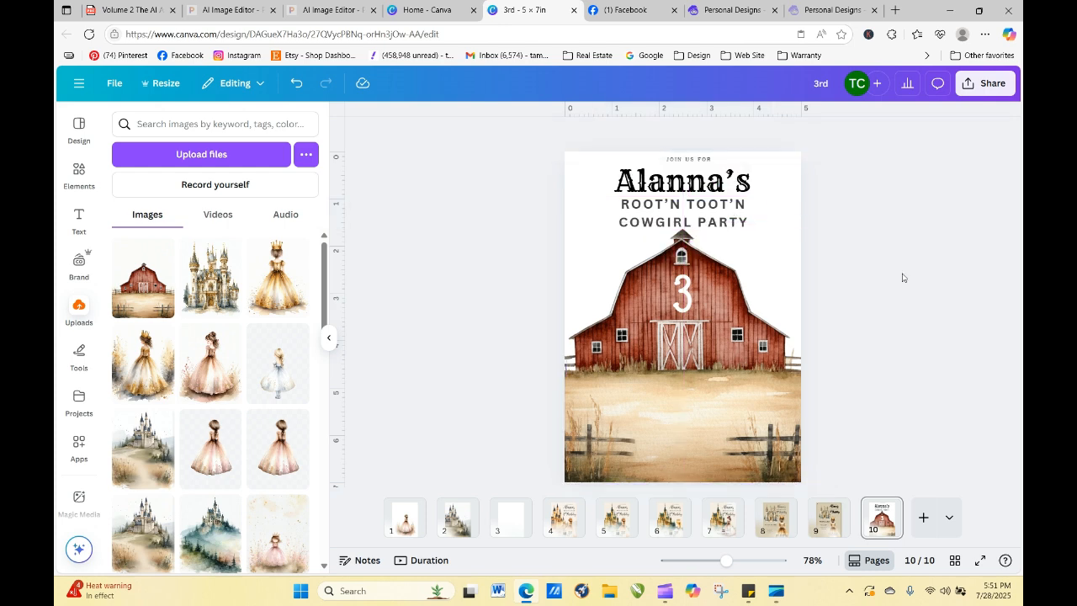
- Enlarge the "JOIN US FOR" line to font size 10.9 and center it above the name
left_click(678, 160)
left_click_drag(655, 157, 684, 160)
left_click(815, 193)
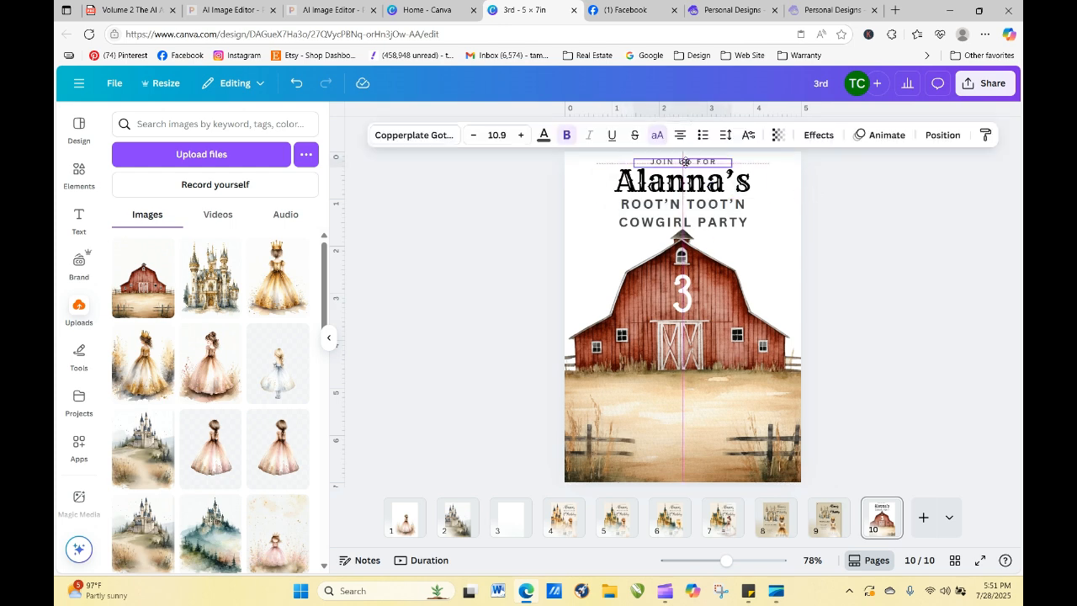
- Scale the three heading lines down together slightly and recenter them horizontally above the barn roof
left_click(851, 211)
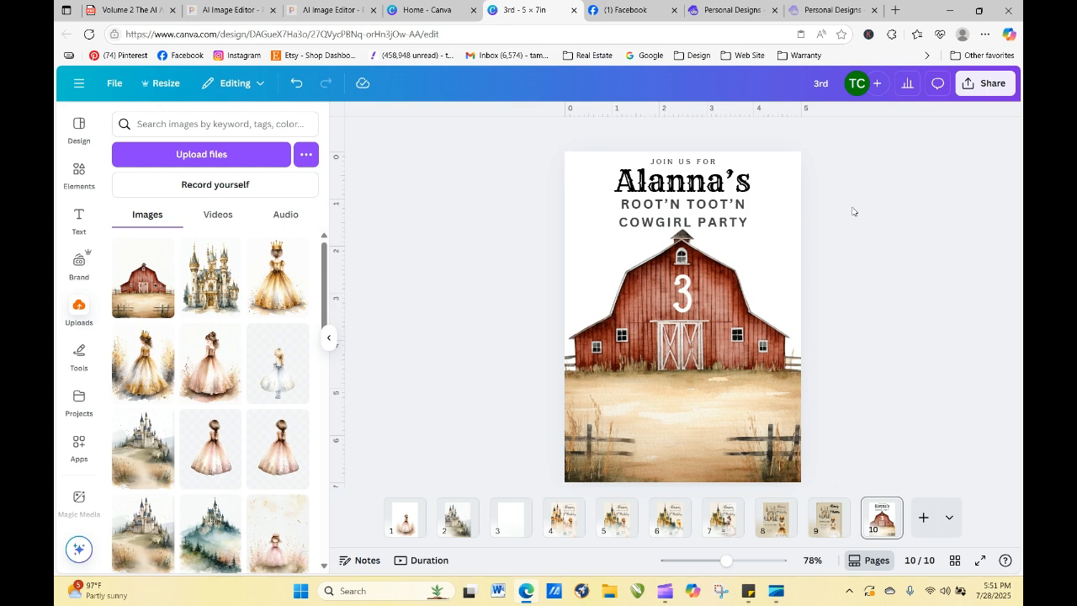
left_click_drag(534, 139, 850, 243)
left_click(862, 235)
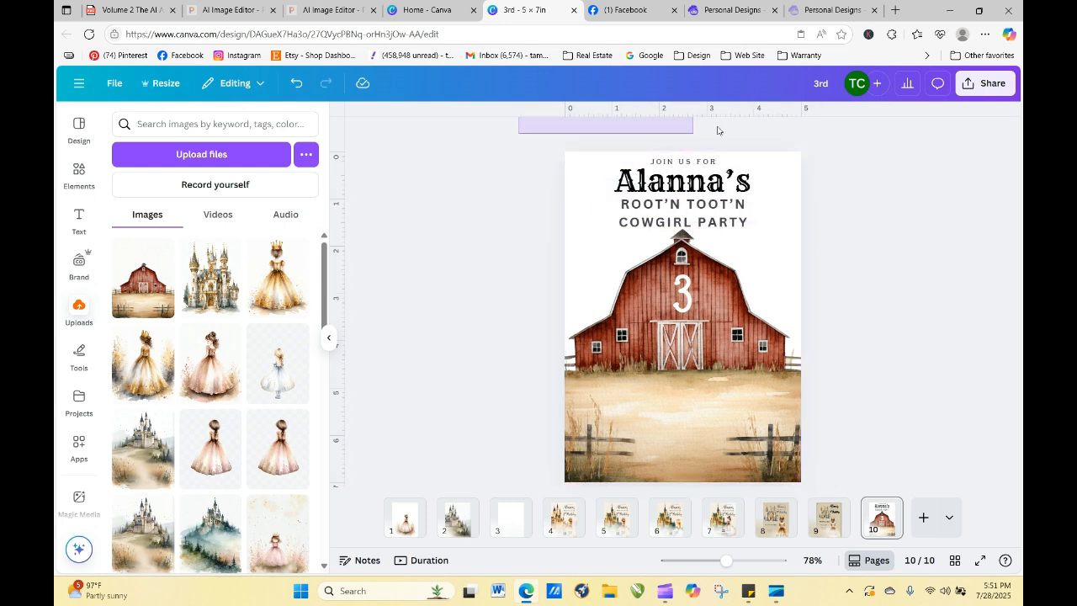
left_click_drag(521, 139, 772, 213)
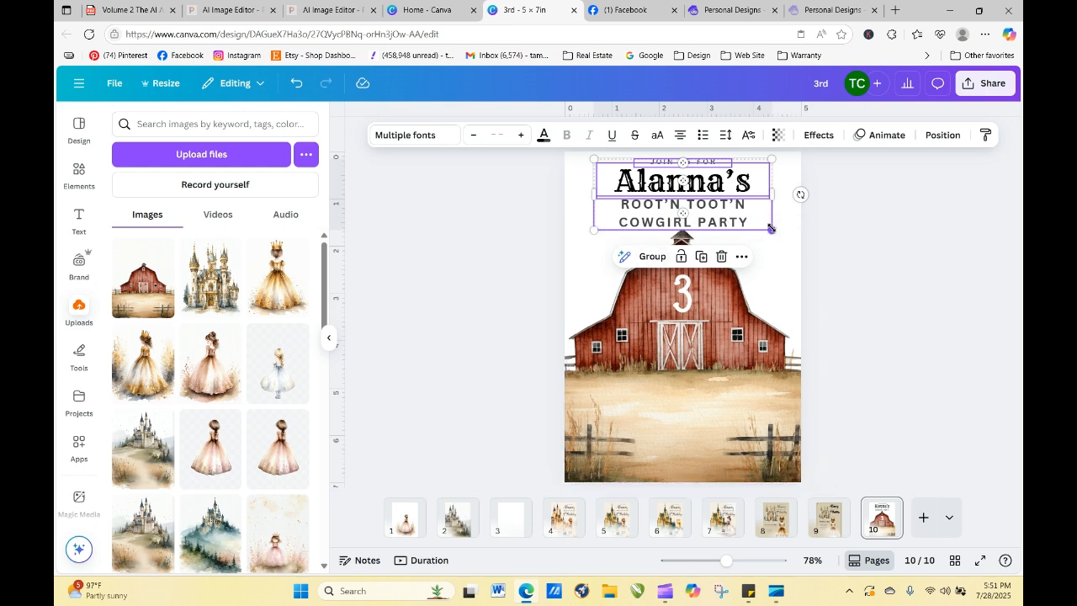
left_click_drag(770, 228, 756, 224)
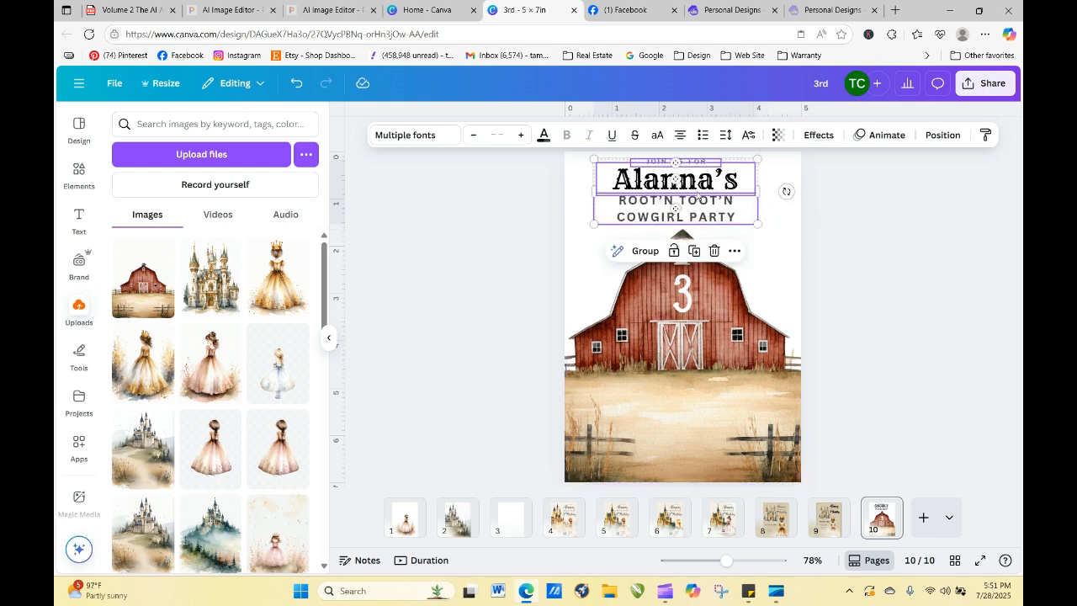
left_click_drag(696, 195, 701, 193)
left_click(889, 254)
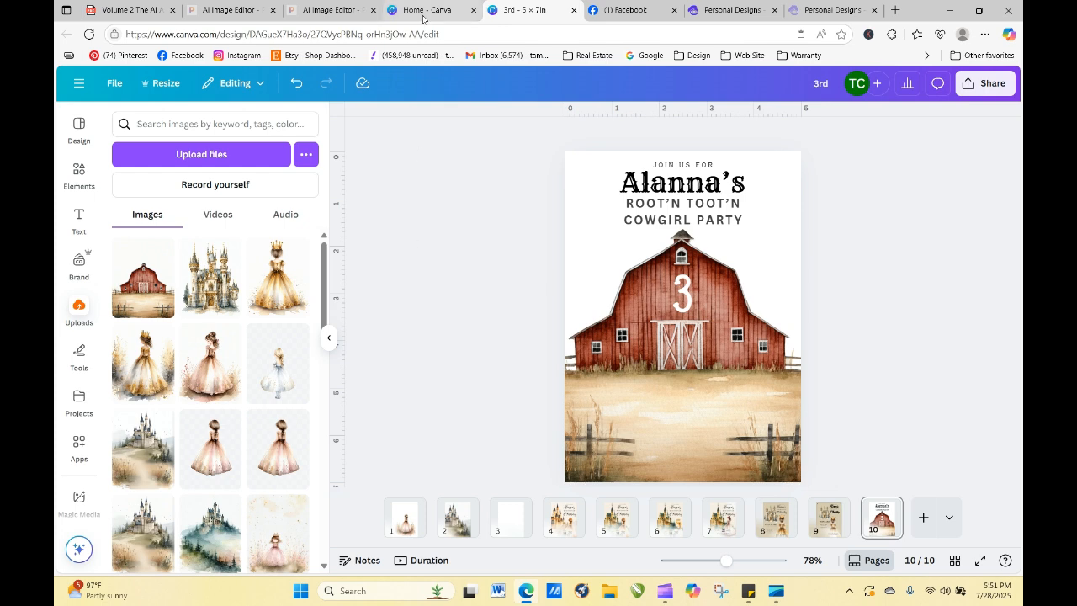
- Switch to Artistly and download the illustration of the cowgirl with the denim jacket and pink shirt
left_click(727, 10)
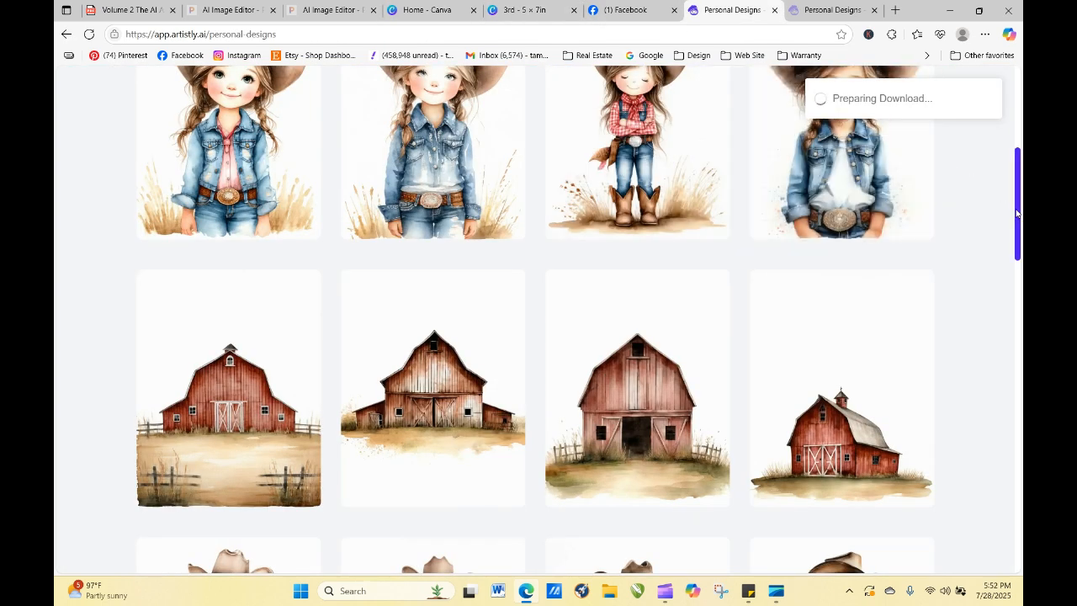
left_click_drag(1020, 218, 1019, 176)
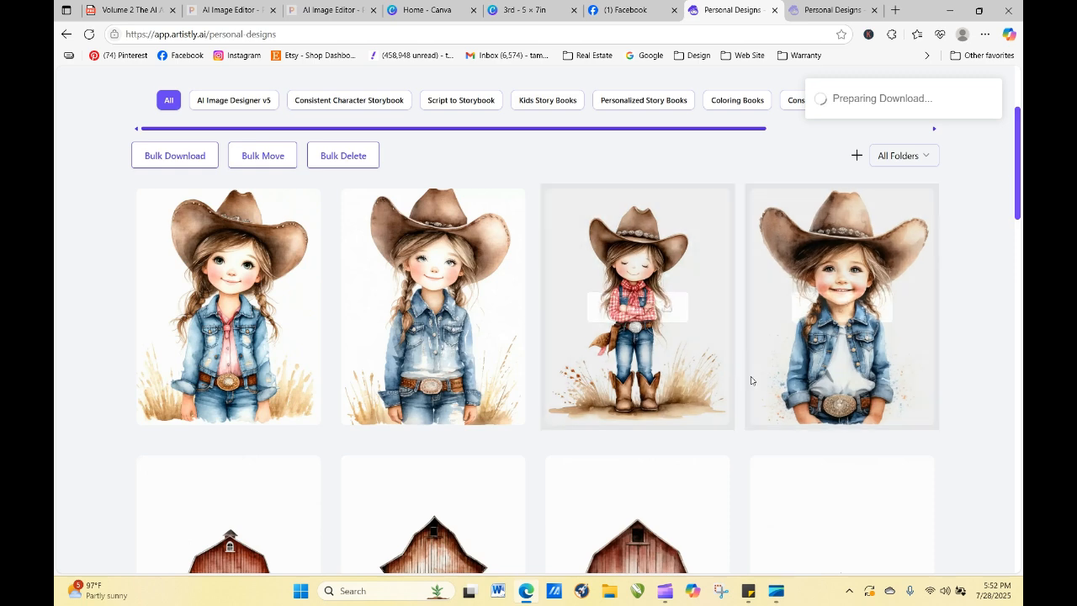
mouse_move(274, 316)
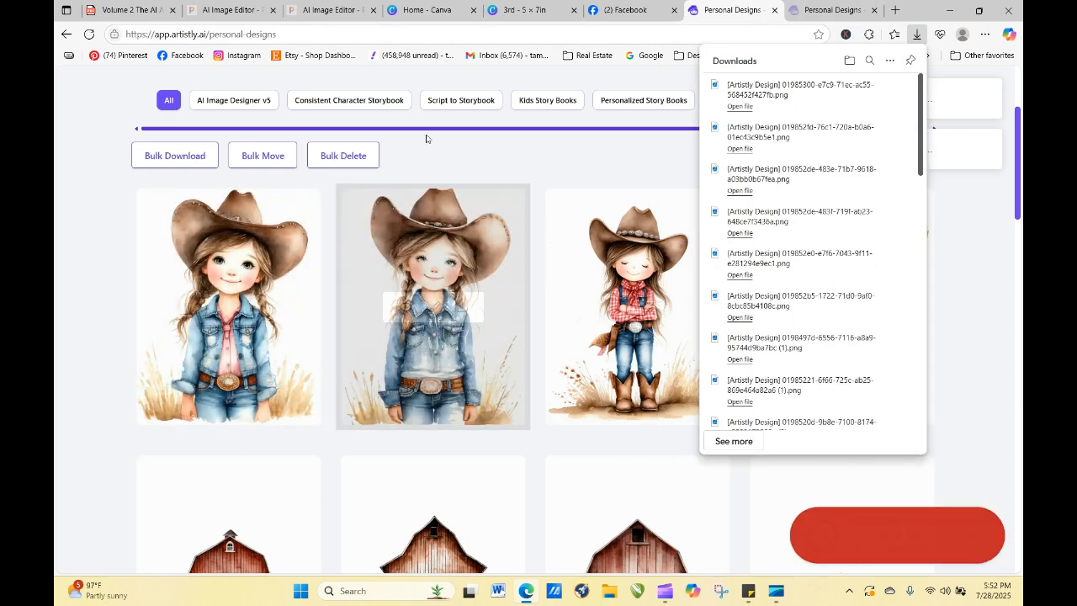
- Return to the Canva invitation and upload the newly downloaded cowgirl image from the Downloads folder
left_click(532, 12)
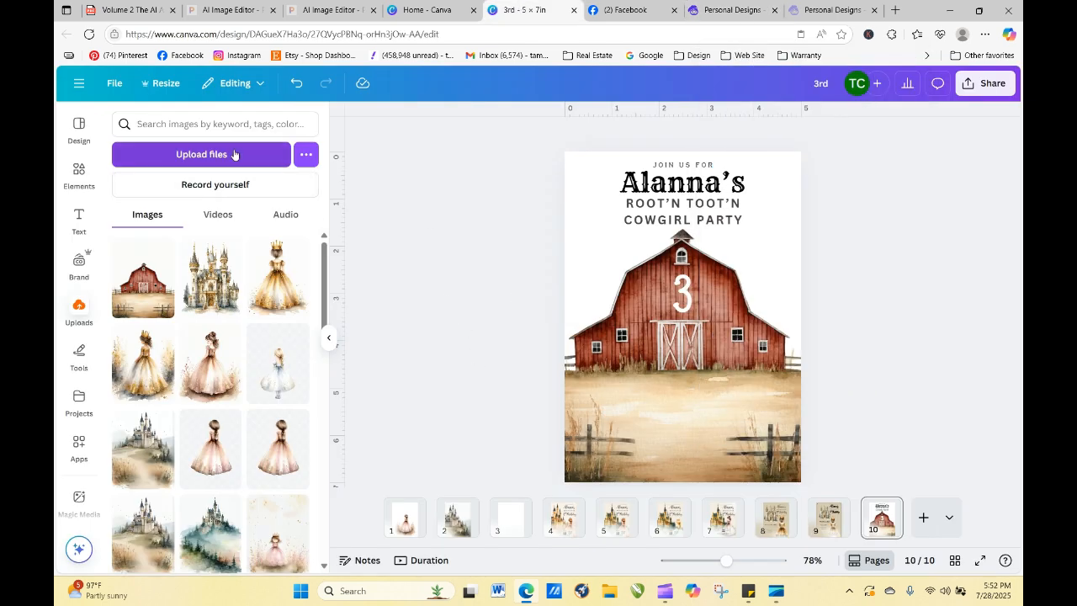
left_click(206, 154)
left_click(201, 139)
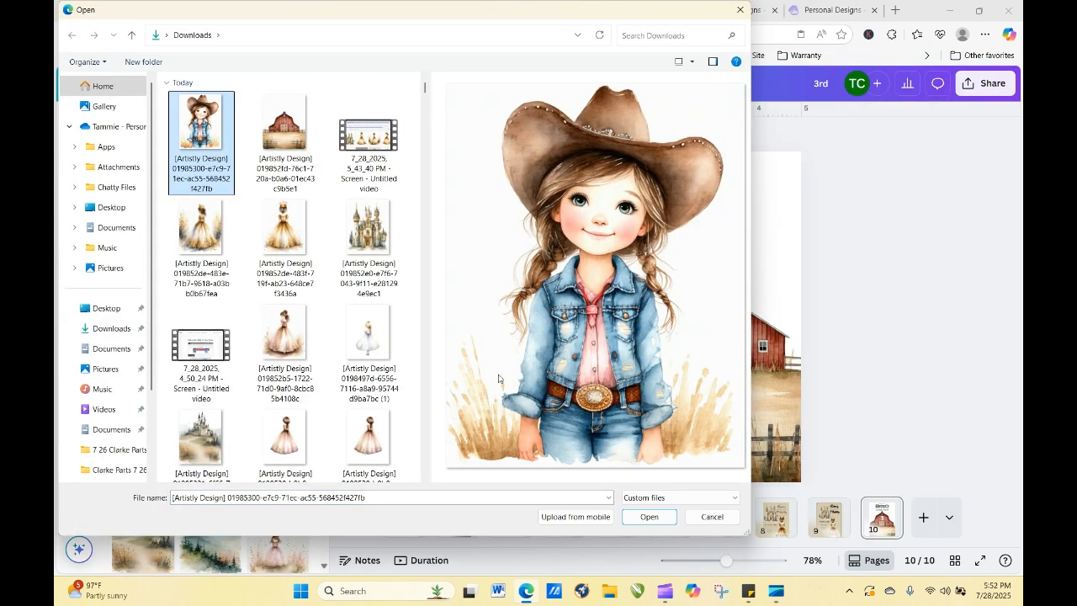
left_click(649, 516)
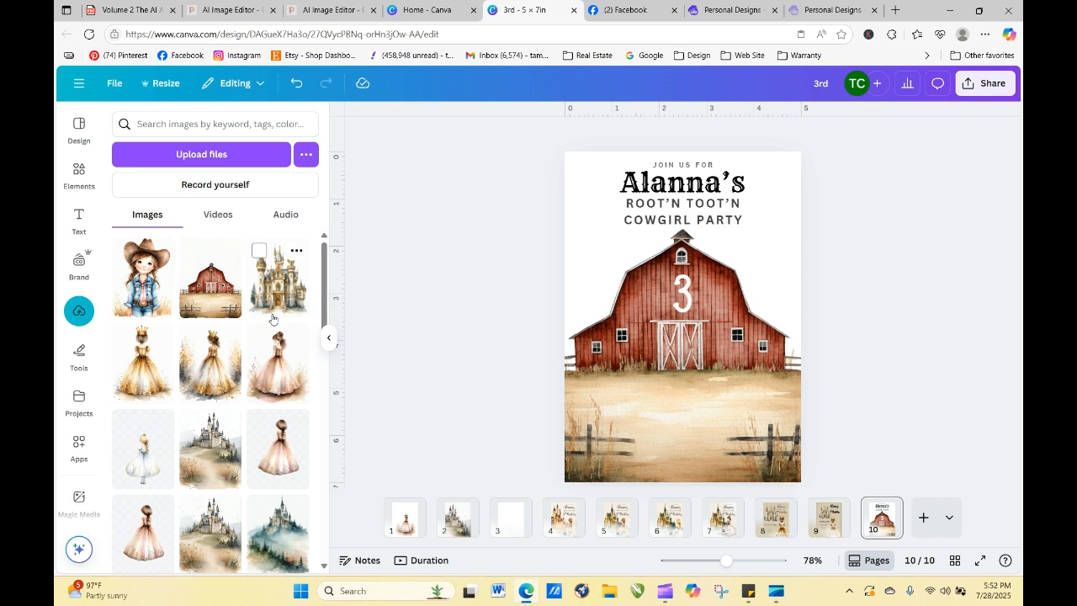
- Add the uploaded cowgirl image to page 10 and remove its background
left_click(139, 282)
left_click(546, 136)
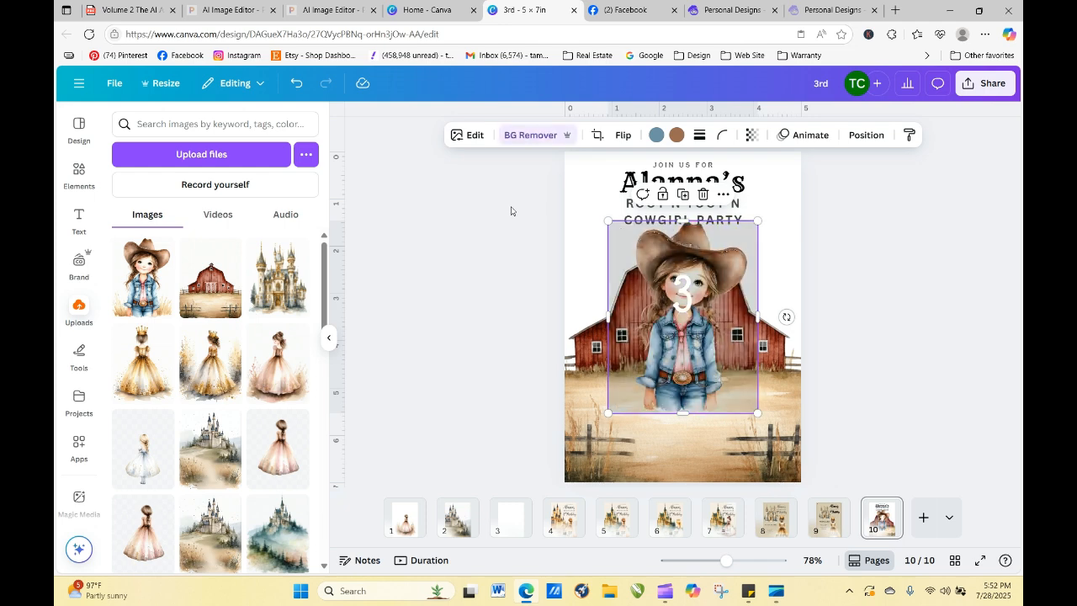
left_click(730, 373)
left_click_drag(730, 372, 690, 355)
left_click(747, 265)
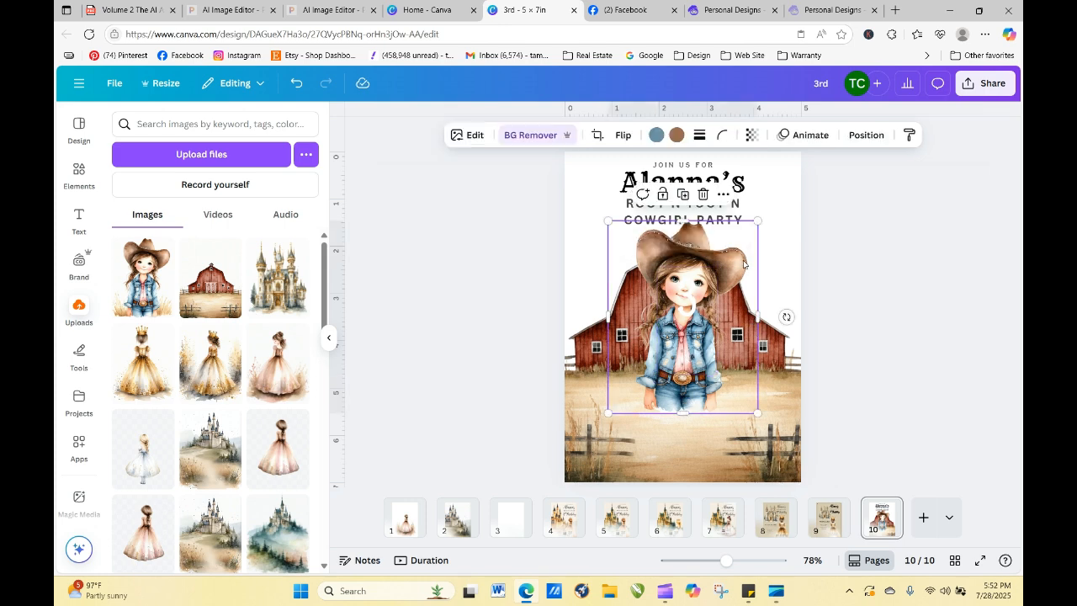
- Move the cowgirl to the lower-right corner of the page and scale her down to stand in front of the barn
left_click_drag(747, 264, 801, 336)
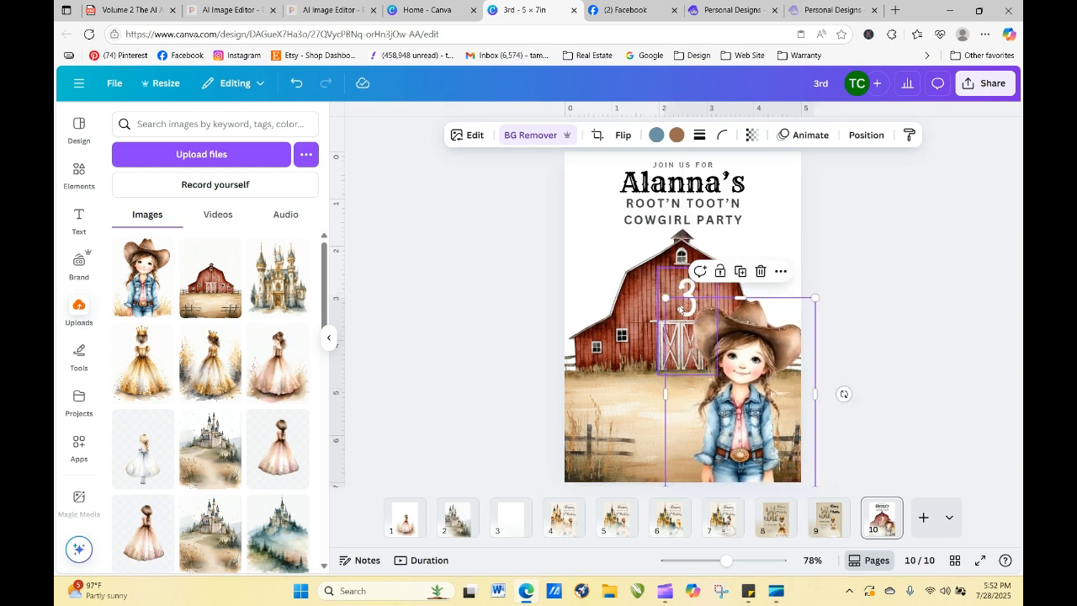
left_click_drag(665, 297, 693, 328)
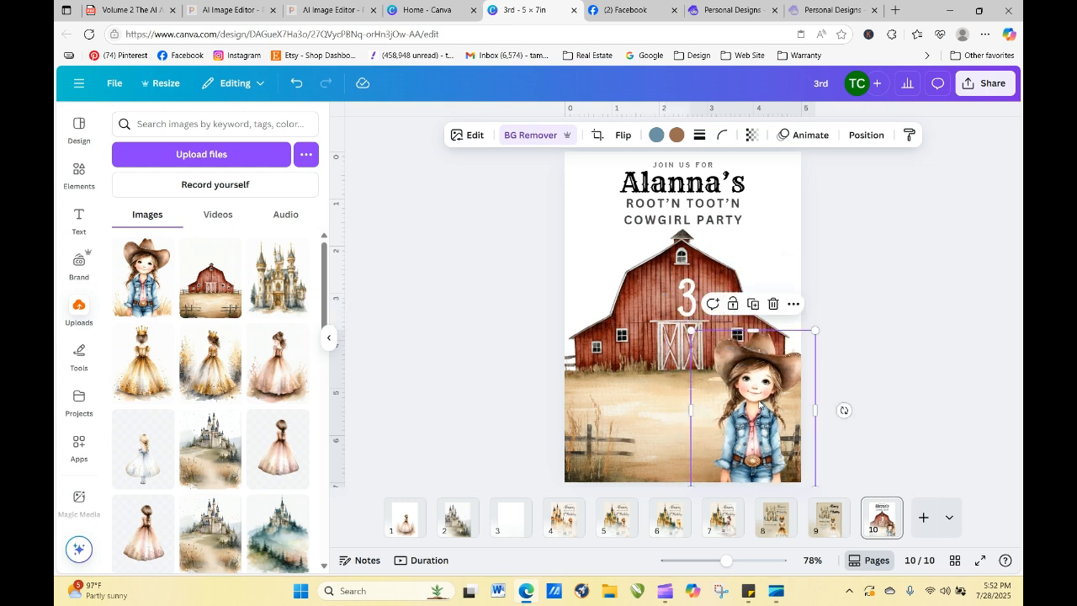
mouse_move(758, 403)
left_mouse_down()
mouse_move(755, 390)
mouse_move(754, 398)
left_mouse_up()
left_click(897, 397)
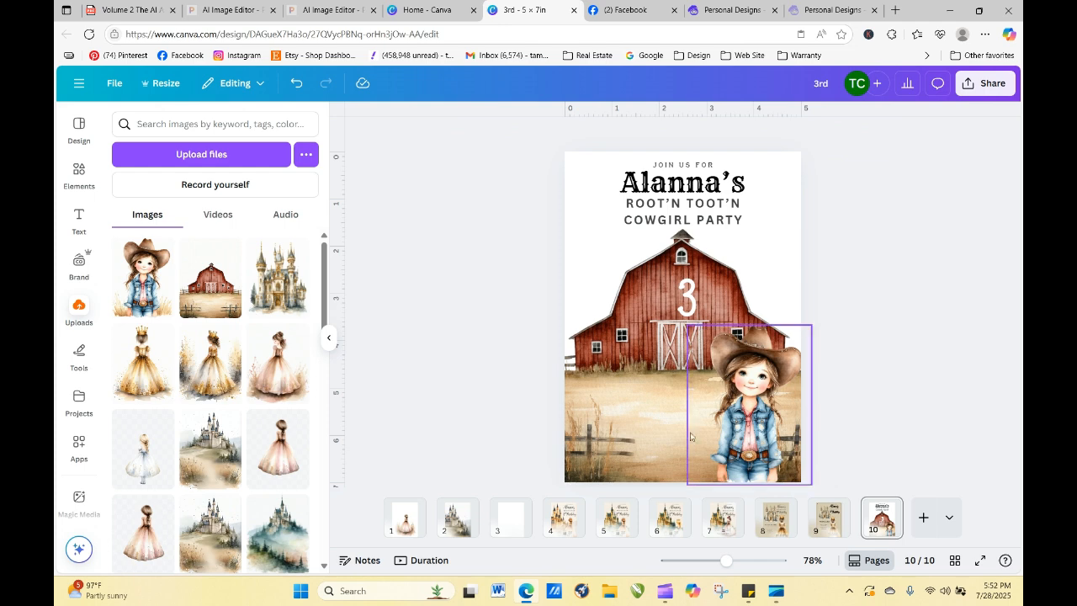
- Copy the date, time and venue text together from the castle invitation on page 9
left_click(833, 516)
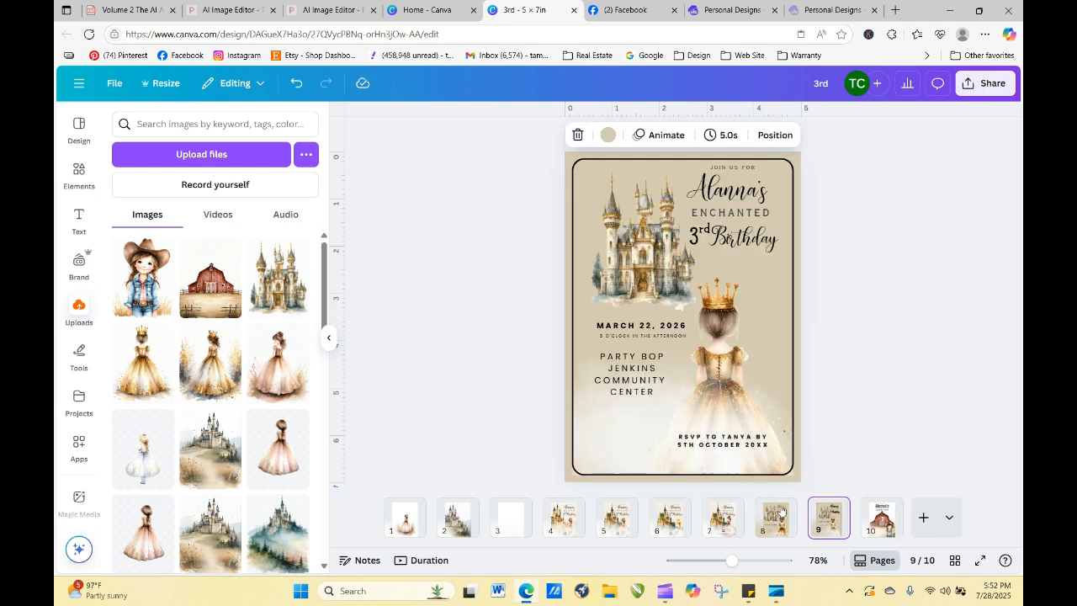
left_click(656, 344)
double_click(655, 337)
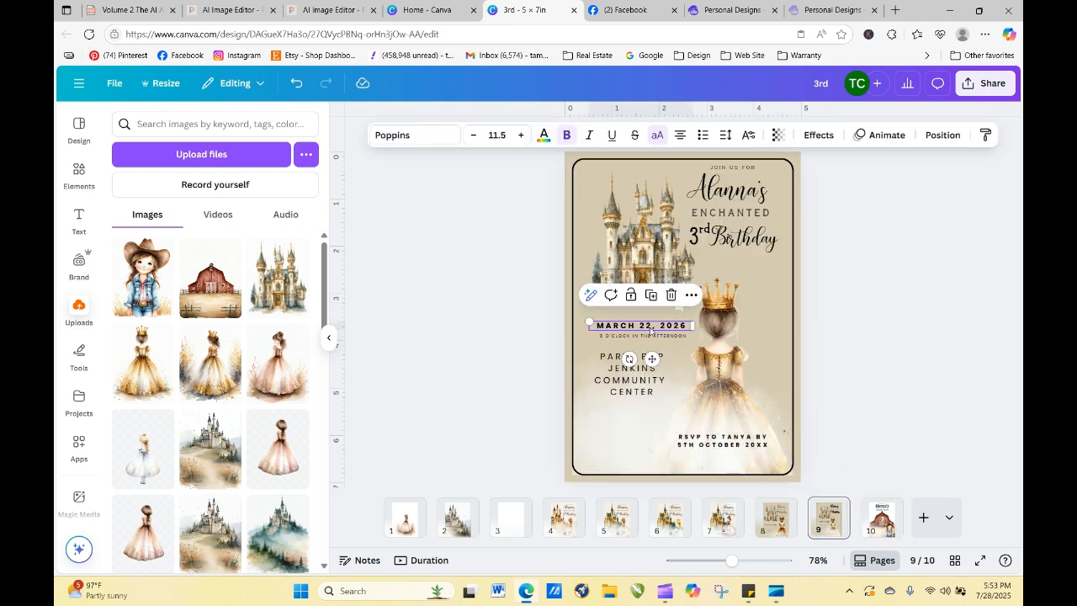
left_click(636, 360, "shift")
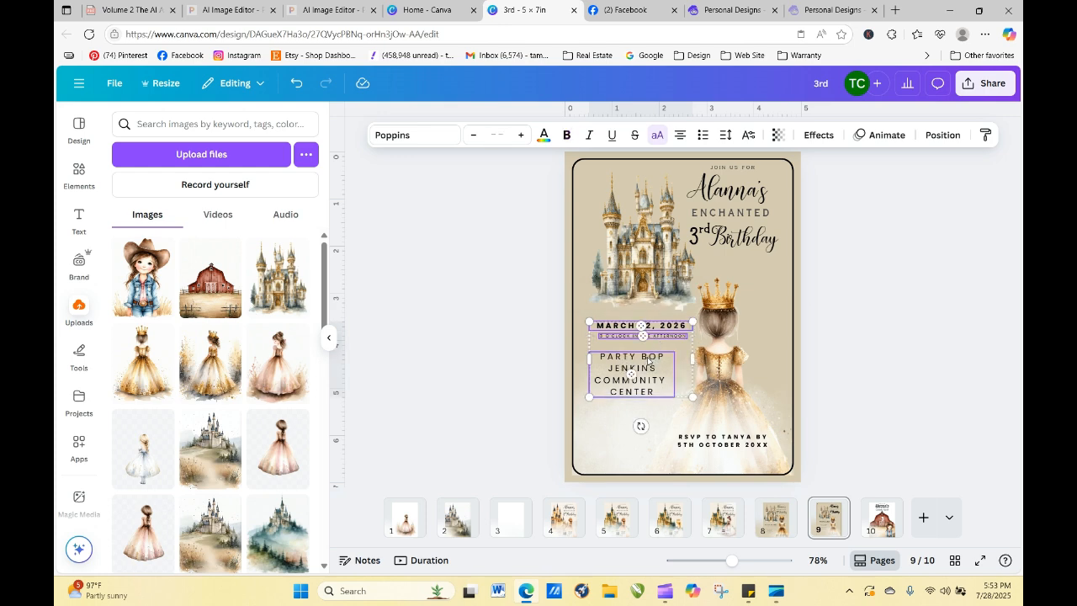
right_click(695, 319)
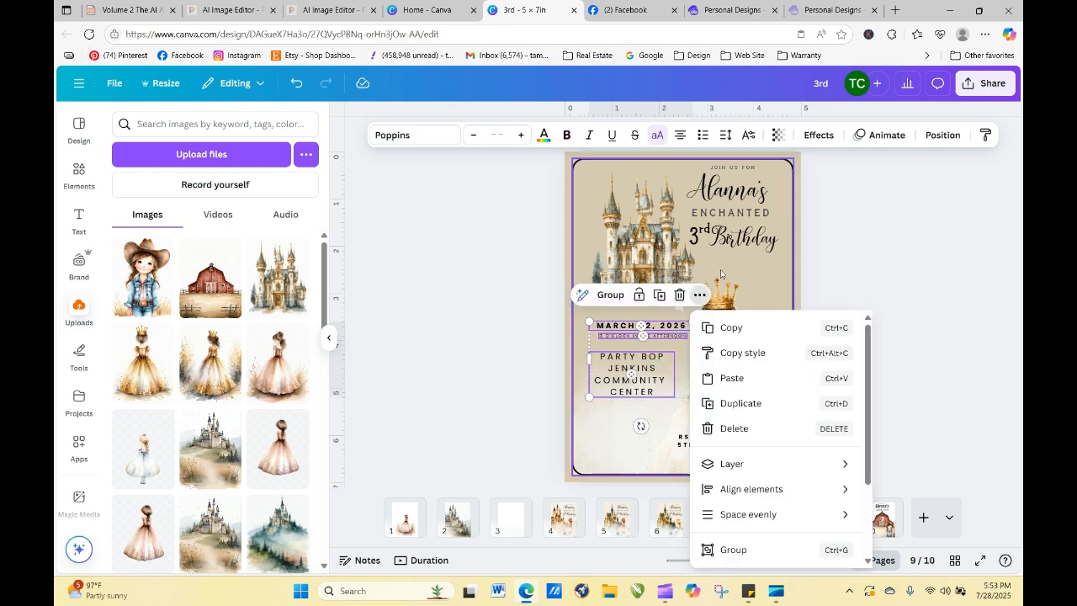
left_click(734, 332)
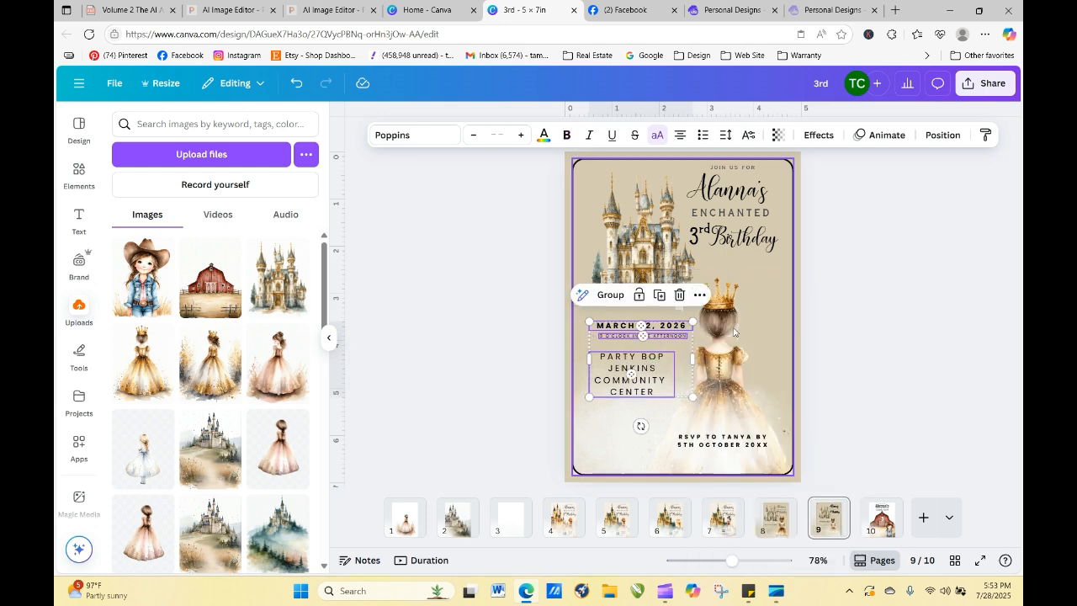
- Paste the event details onto page 10 and place them on the sandy ground beside the cowgirl
left_click(882, 513)
right_click(608, 413)
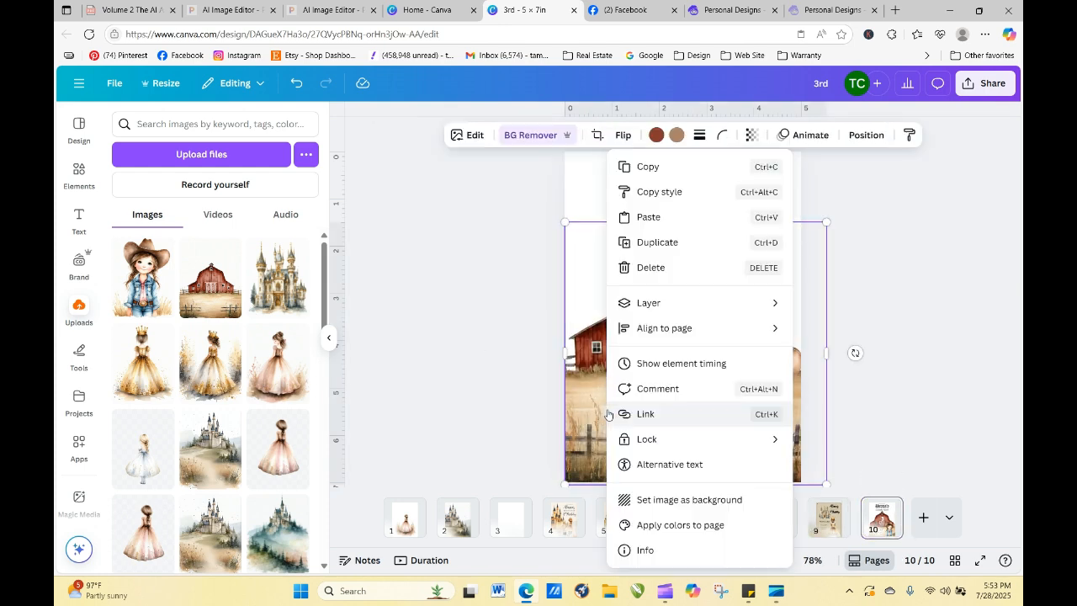
left_click(651, 217)
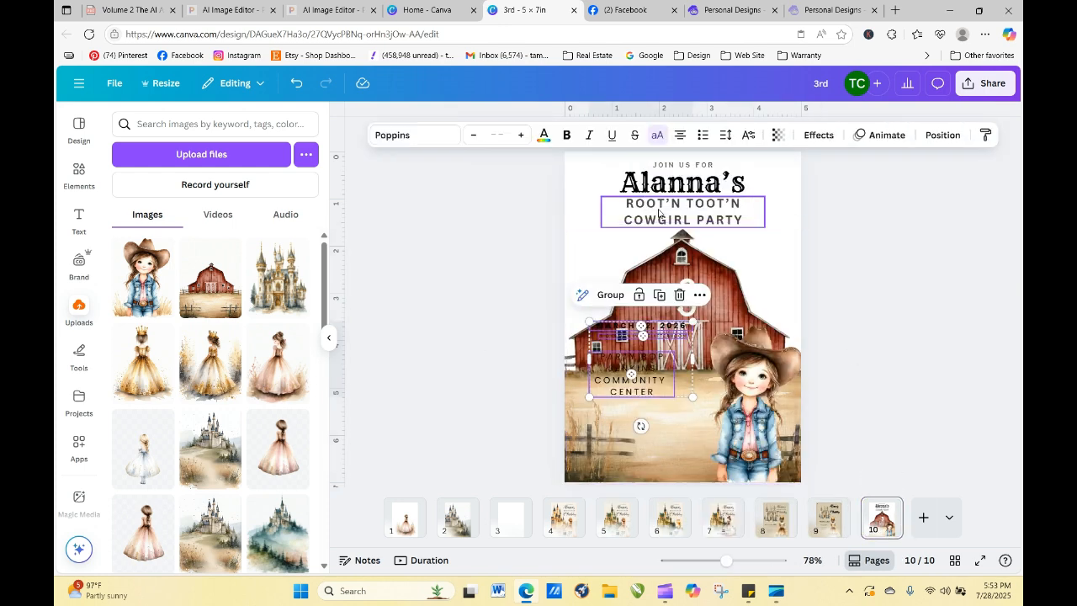
left_click_drag(648, 380, 672, 437)
left_click(863, 410)
- Shrink the venue text on page 10 to font size 9.9
left_click(585, 448)
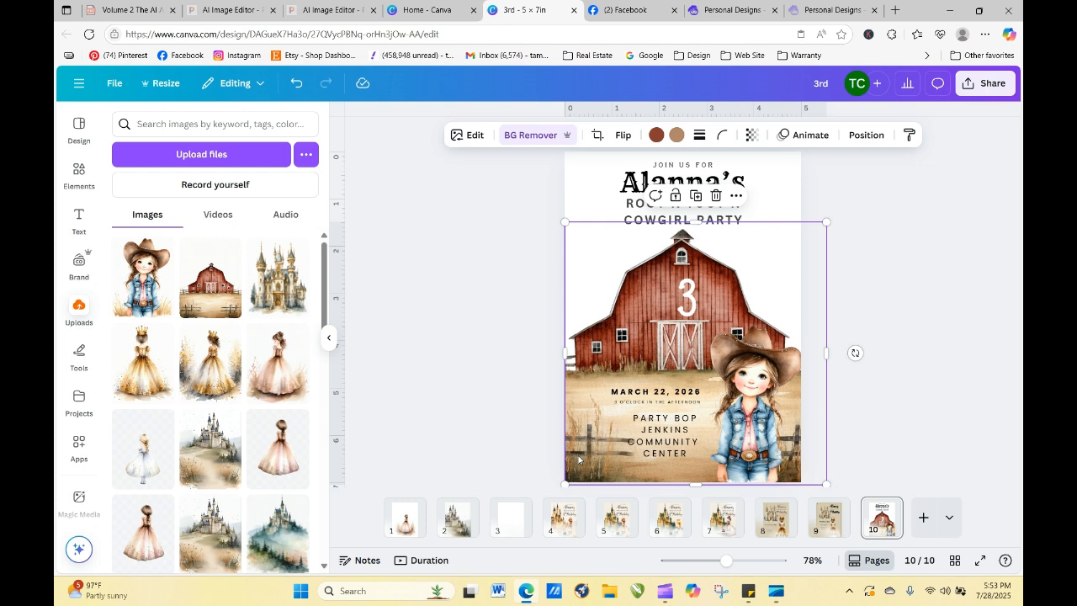
left_click(623, 455)
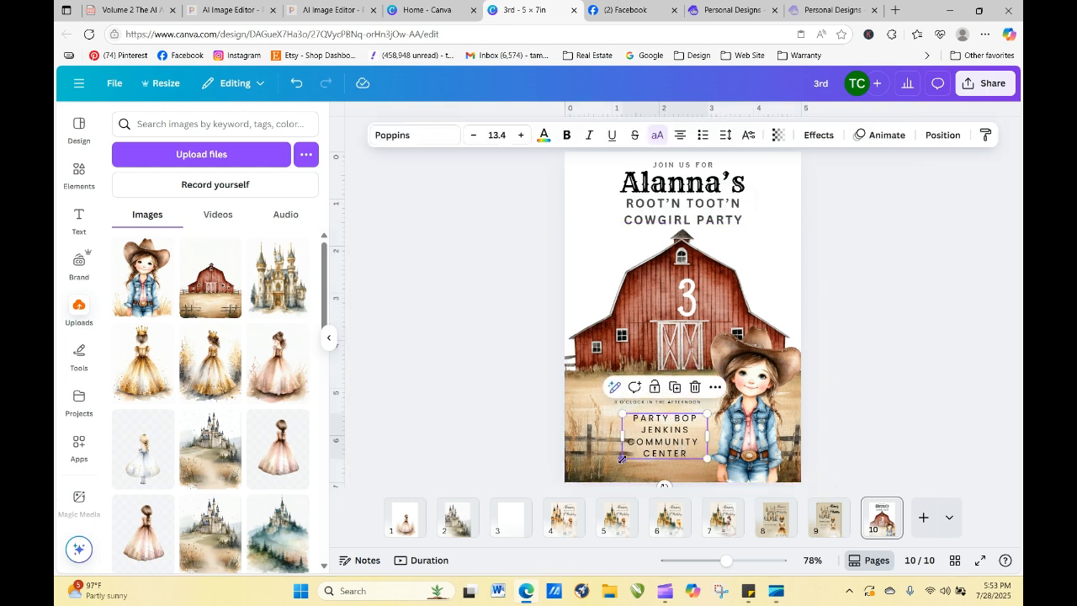
left_click_drag(625, 461, 640, 448)
- Shift the date and time lines so they are centered above the venue text
left_click(778, 416)
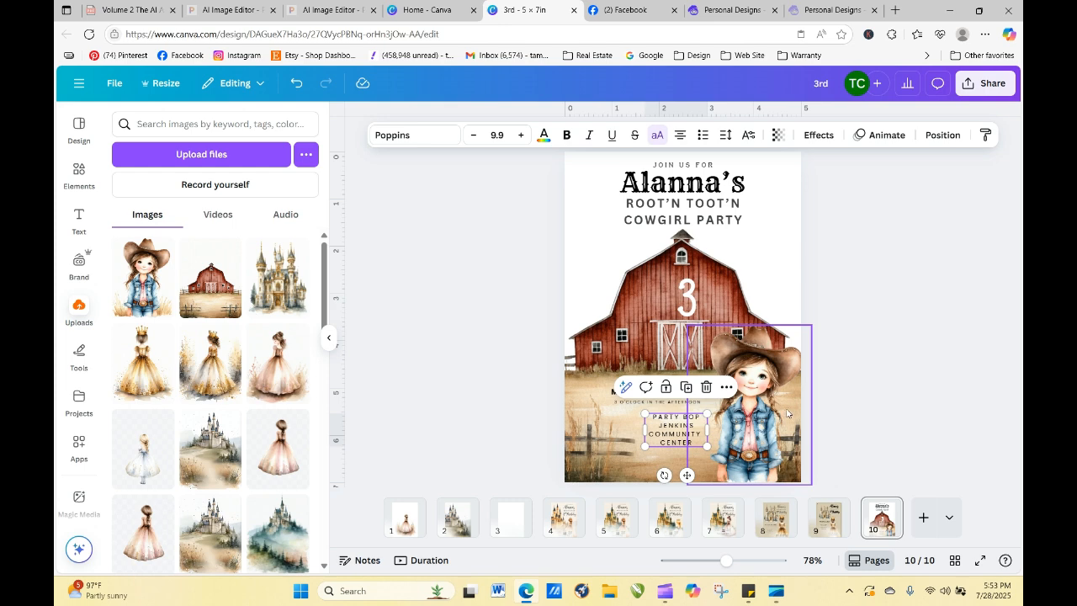
left_click_drag(661, 405, 687, 393)
left_click(853, 407)
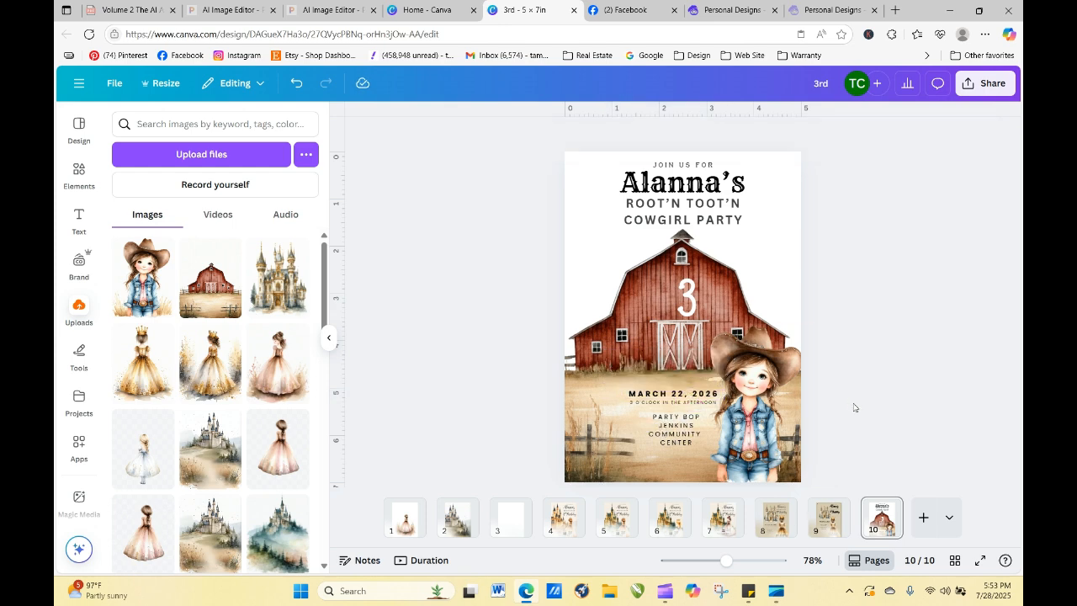
left_click(664, 440)
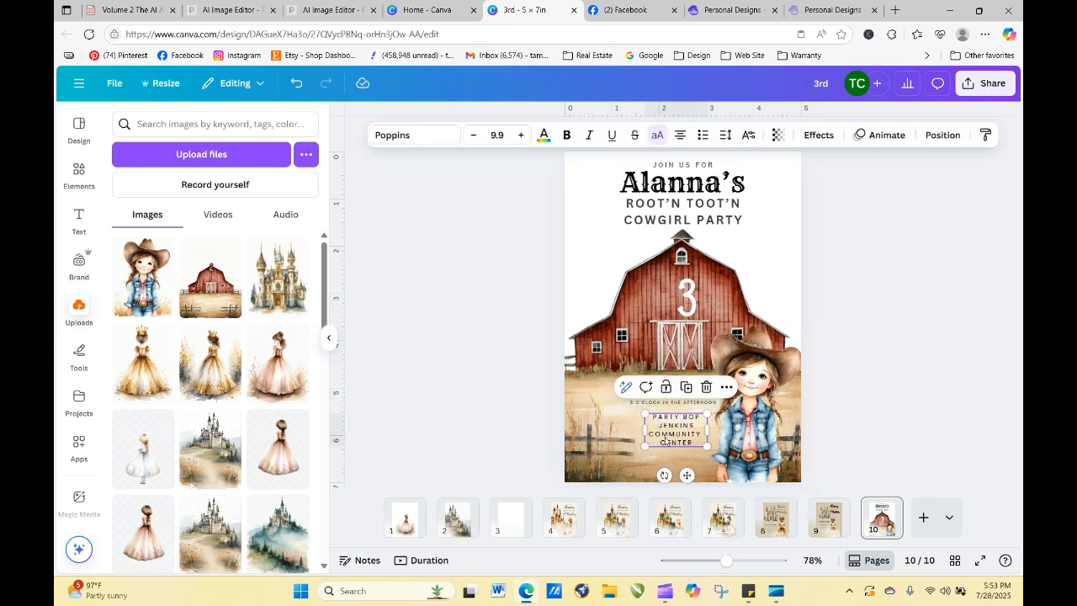
left_click(555, 400)
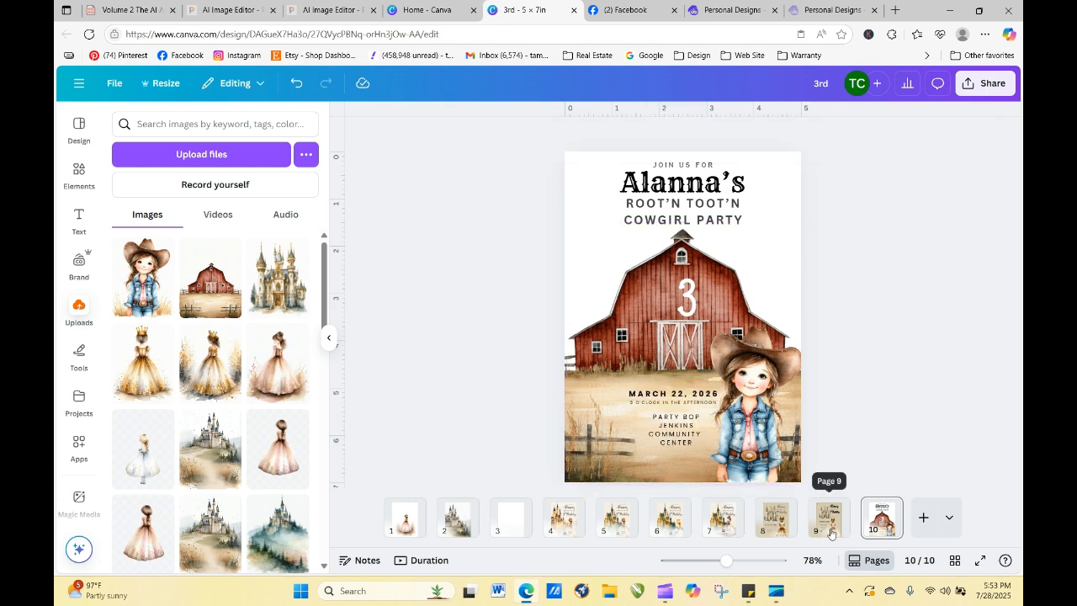
- Copy the RSVP text from page 9 to page 10, reduce it to font size 6.8 and center it below the venue
left_click(831, 529)
left_click(738, 441)
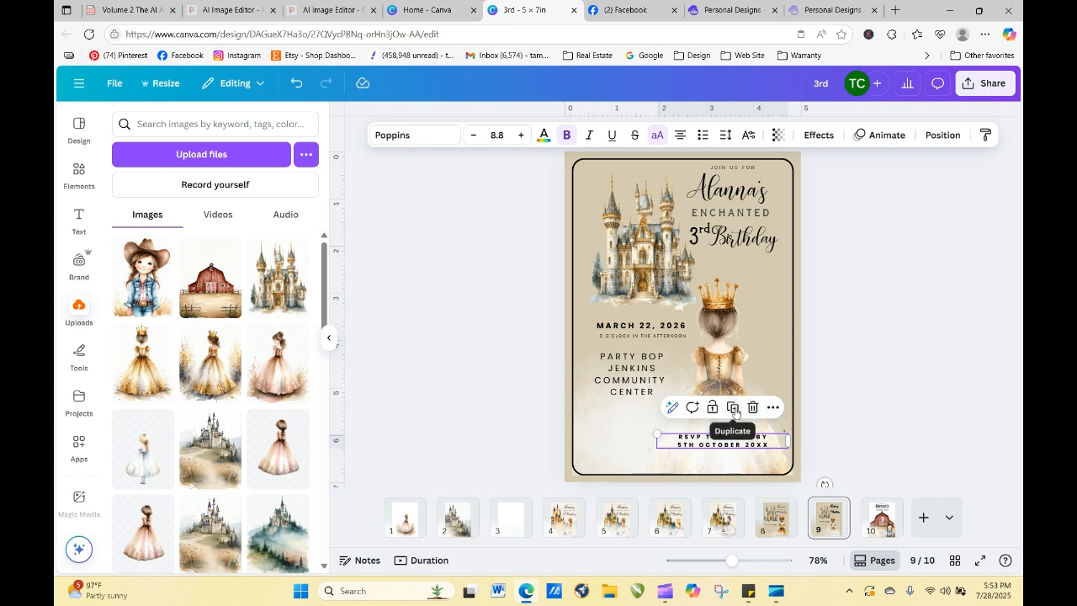
left_click(734, 412)
left_click_drag(734, 447, 883, 530)
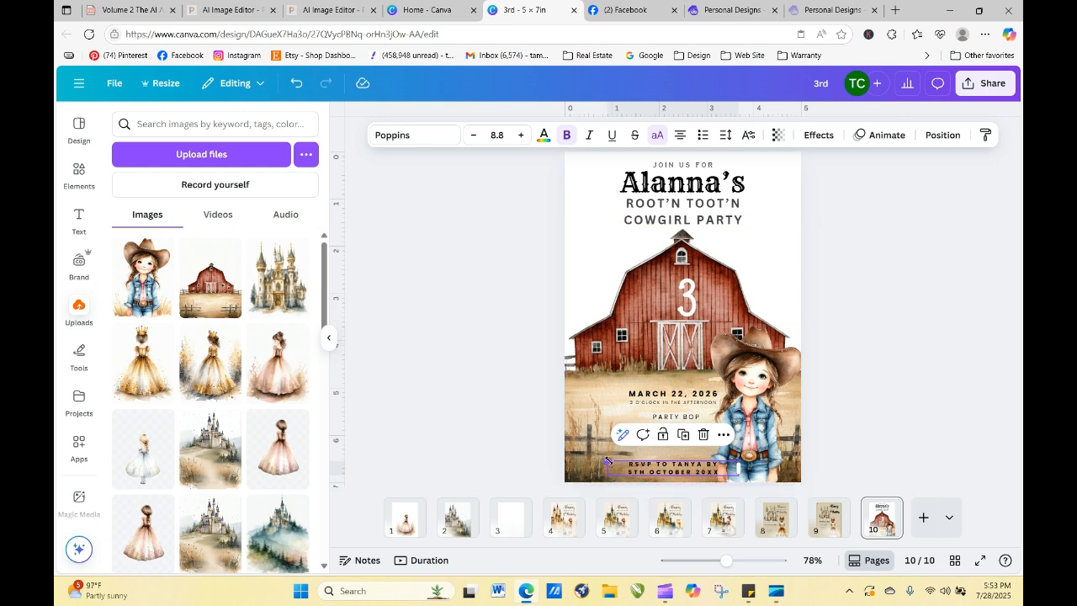
left_click_drag(606, 460, 666, 462)
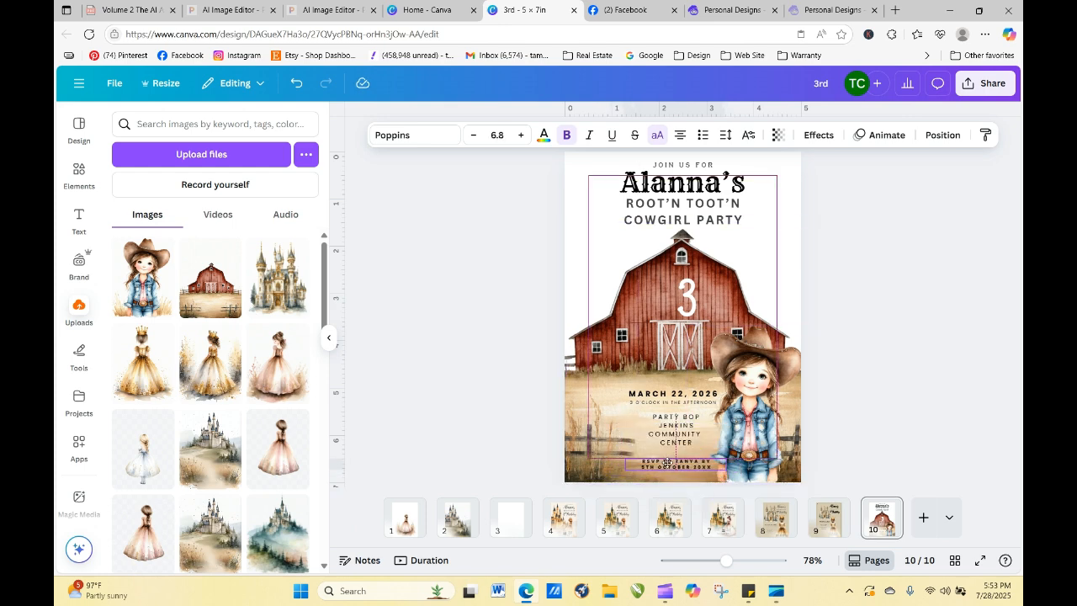
left_click(869, 442)
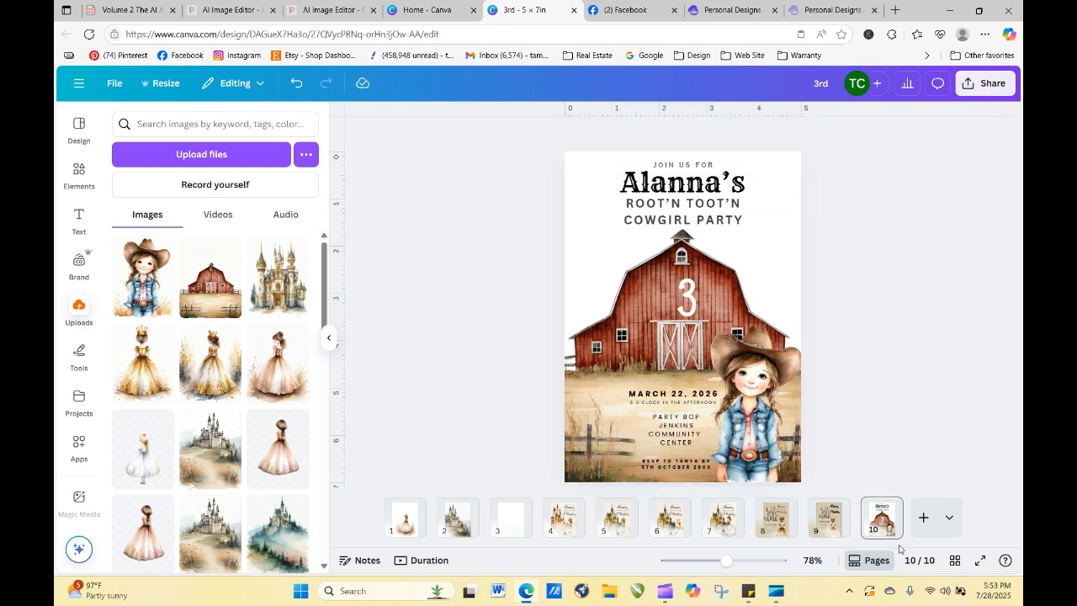
- Duplicate page 10 with the finished barn and cowgirl invitation
left_click(886, 509)
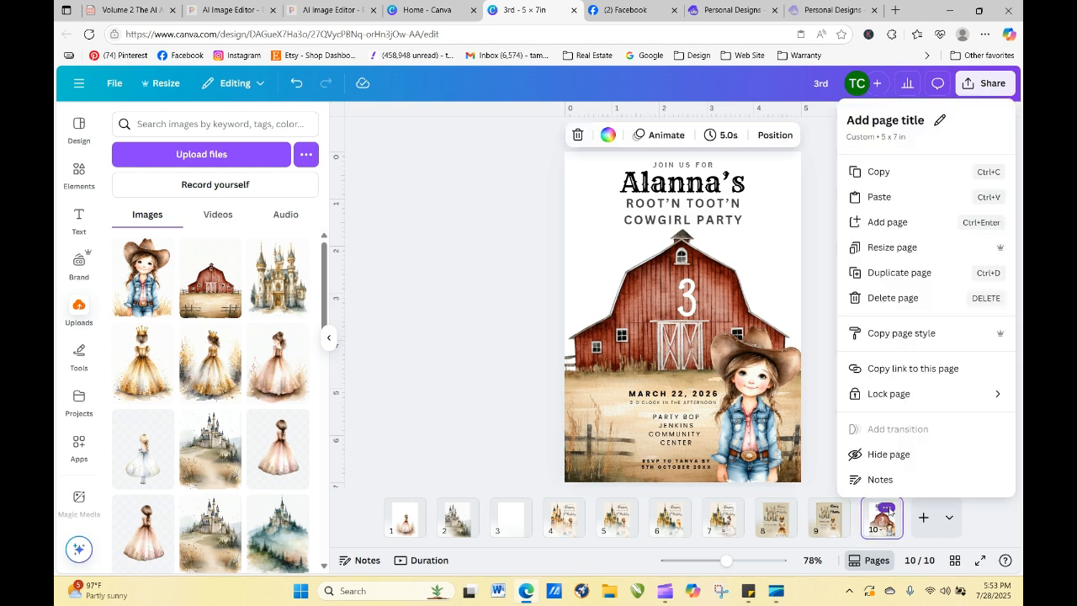
left_click(904, 272)
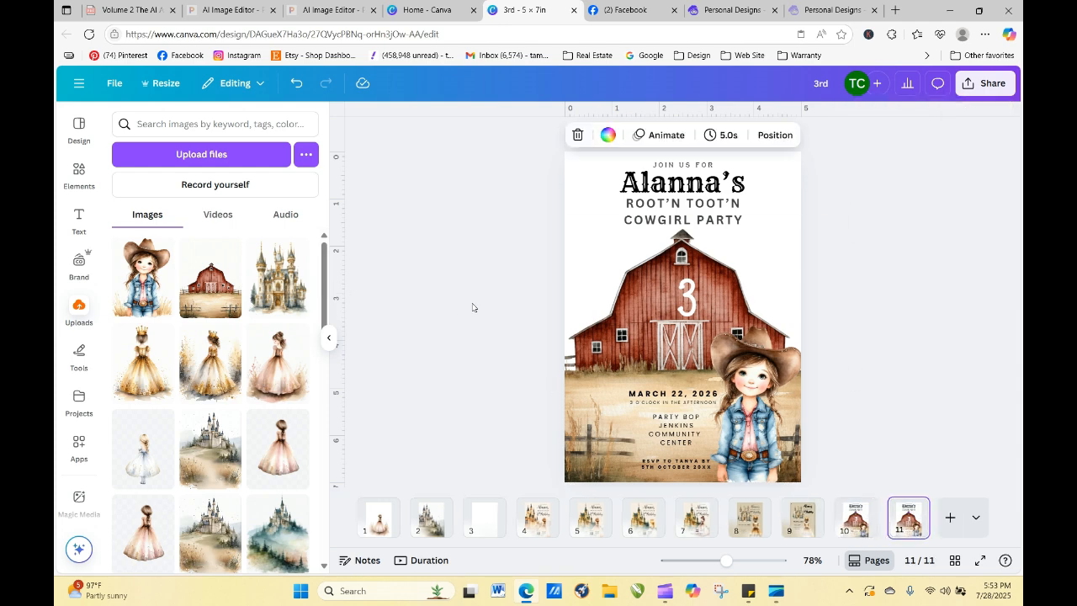
left_click(570, 173)
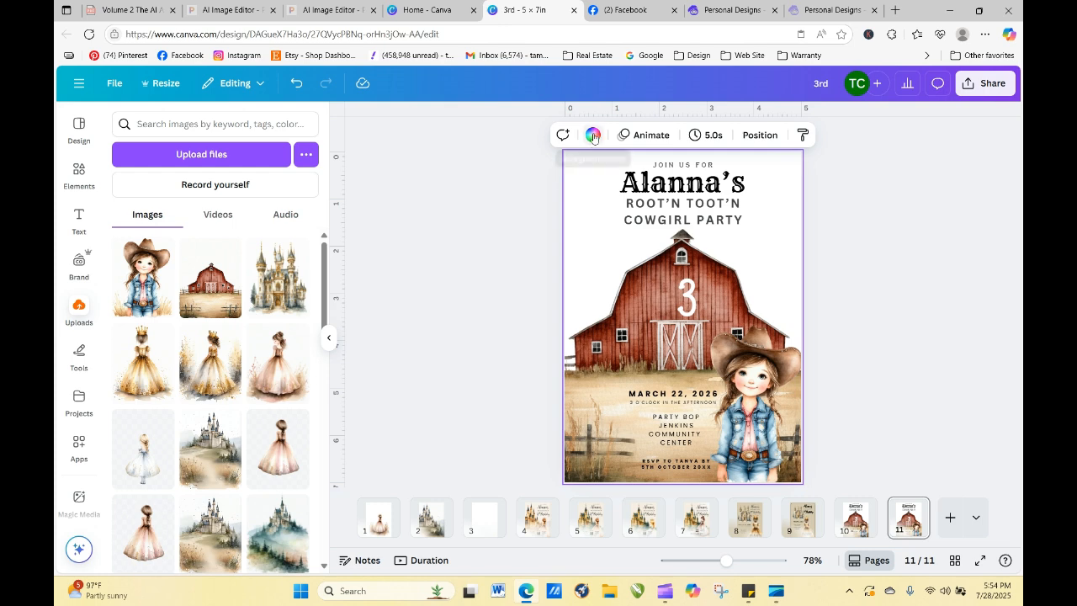
left_click(593, 136)
left_click(361, 238)
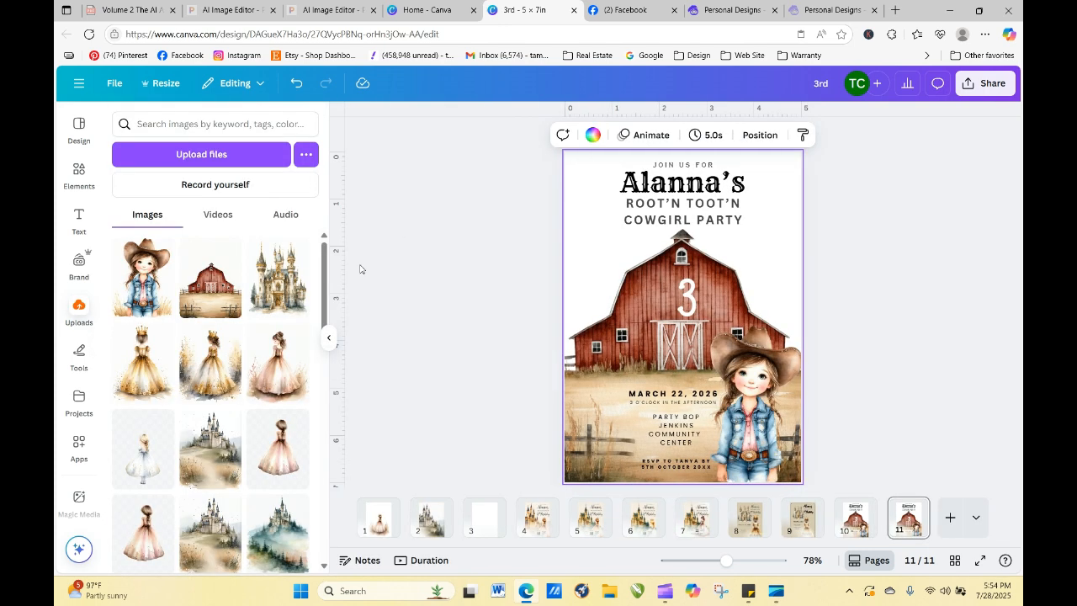
- Search the uploaded images for "sky" and look through the matches for a background
left_click(232, 128)
type("sky")
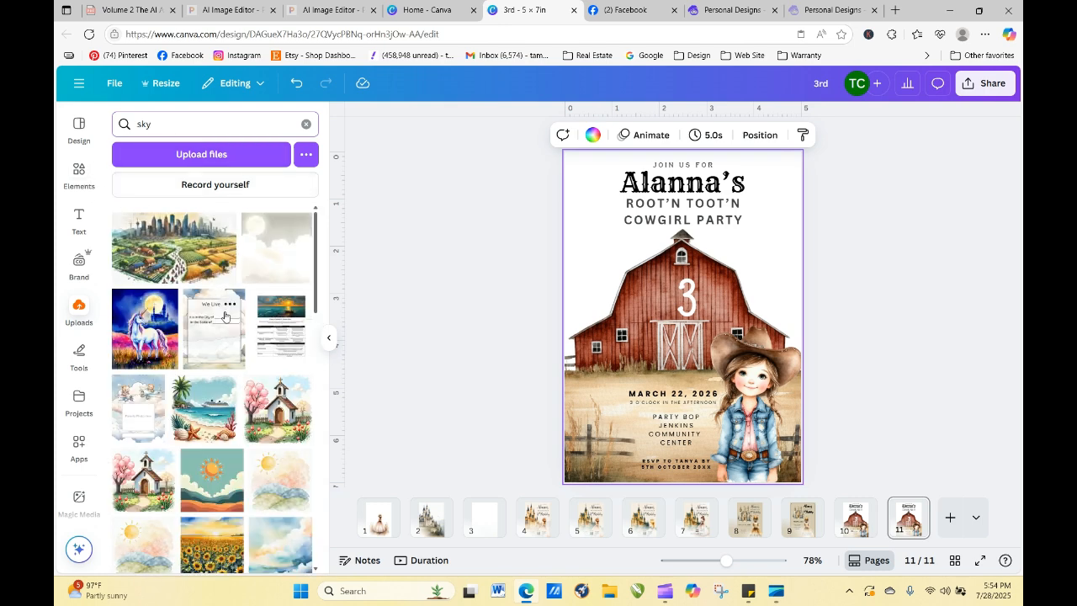
left_click_drag(319, 239, 323, 210)
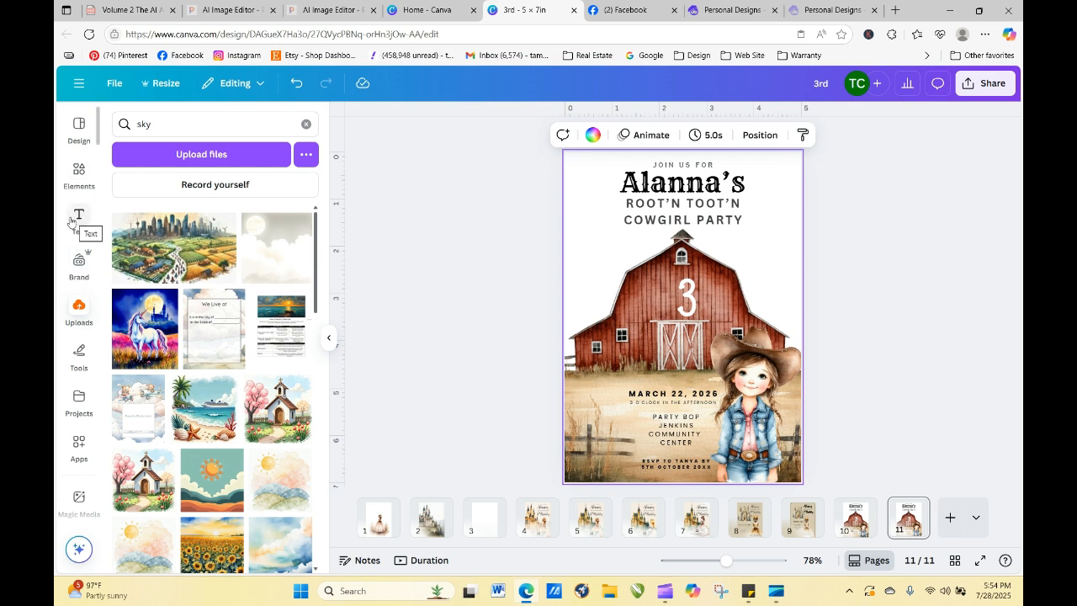
- Search the design elements for "sky", limit the results to free items and show all the graphics
left_click(79, 174)
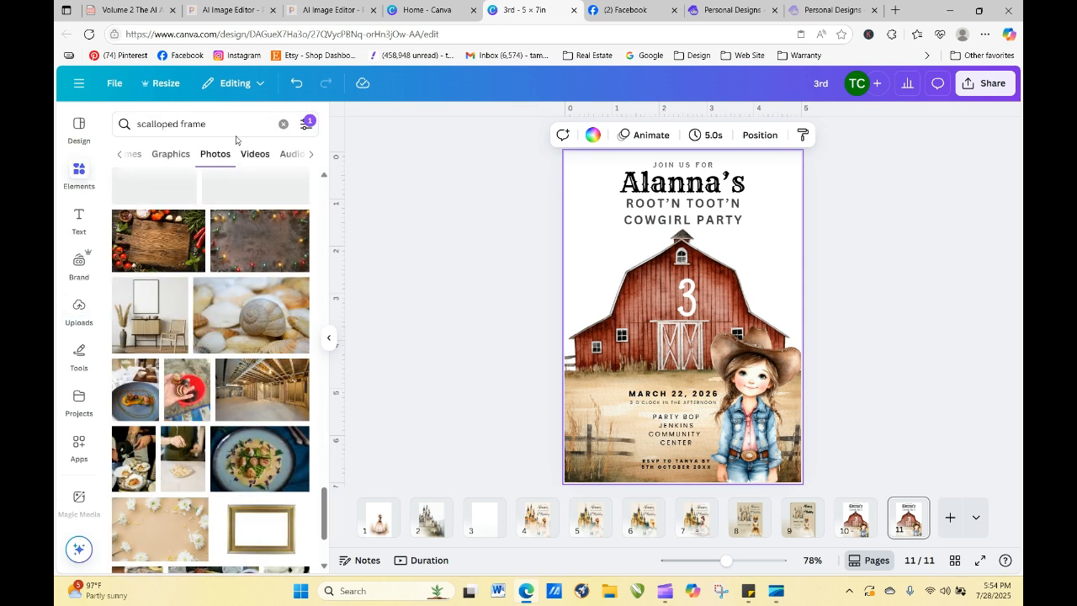
left_click(237, 127)
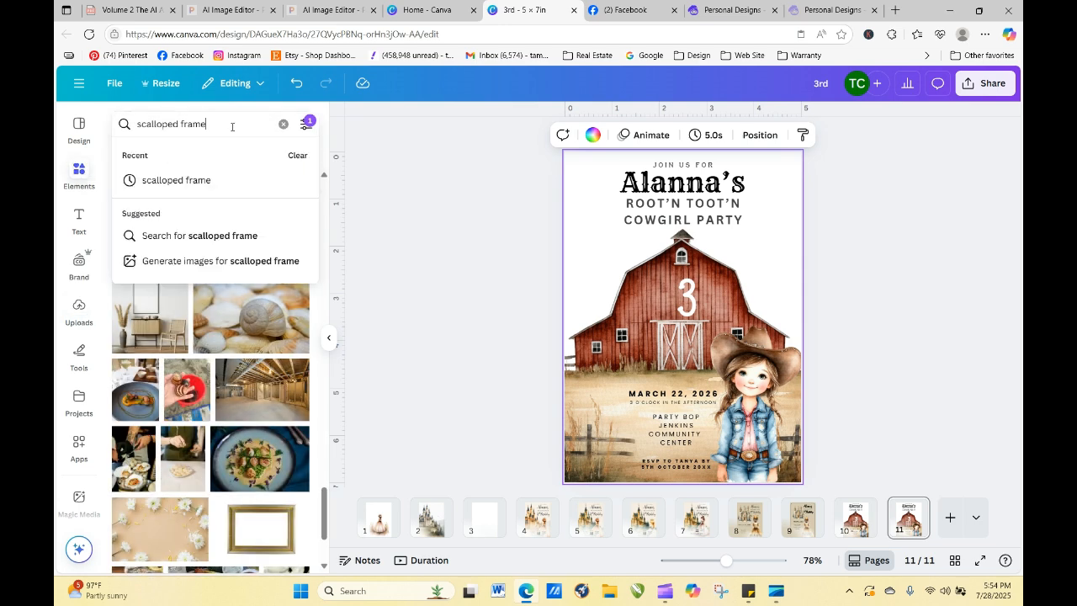
left_click(284, 125)
type("sky")
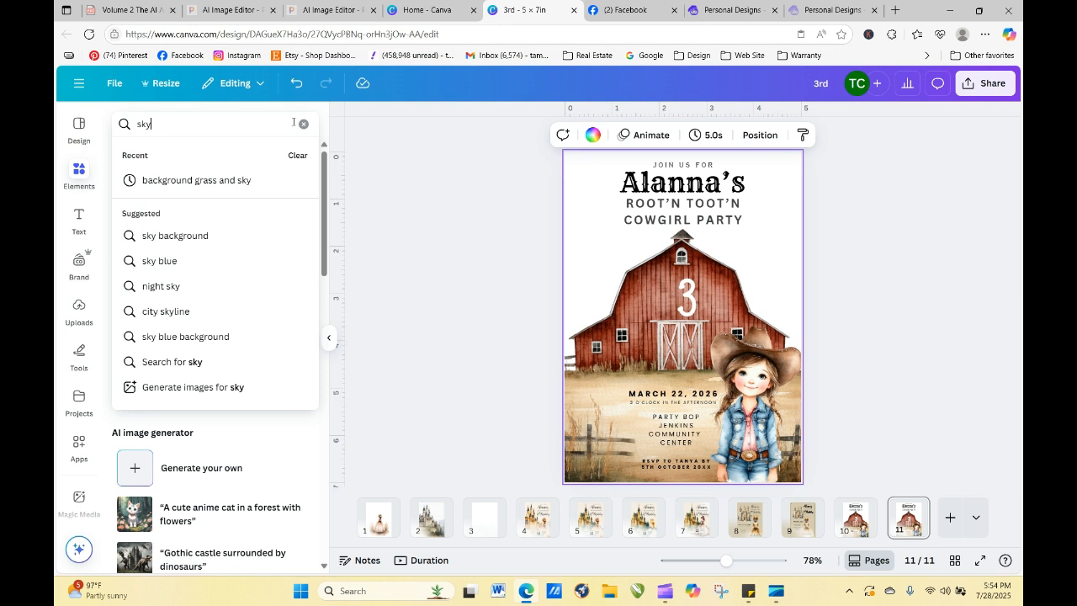
key("Return")
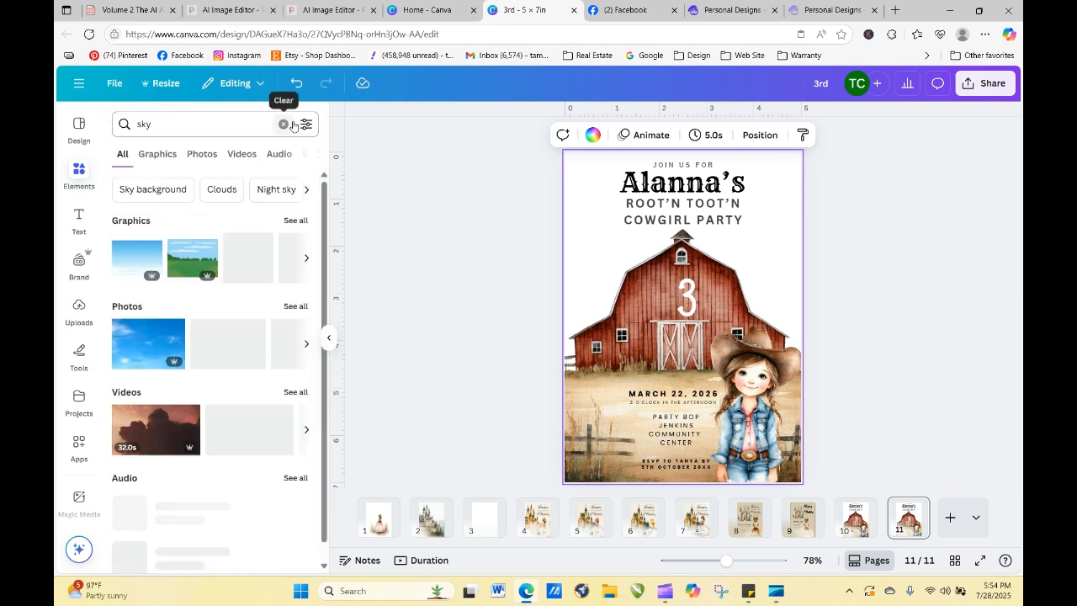
left_click(305, 123)
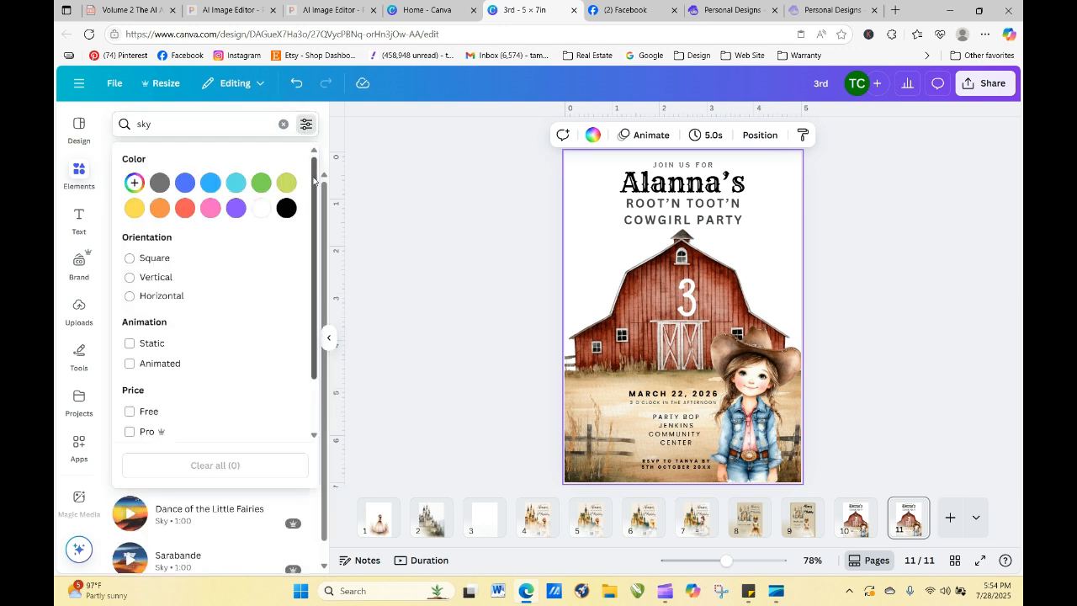
left_click(130, 410)
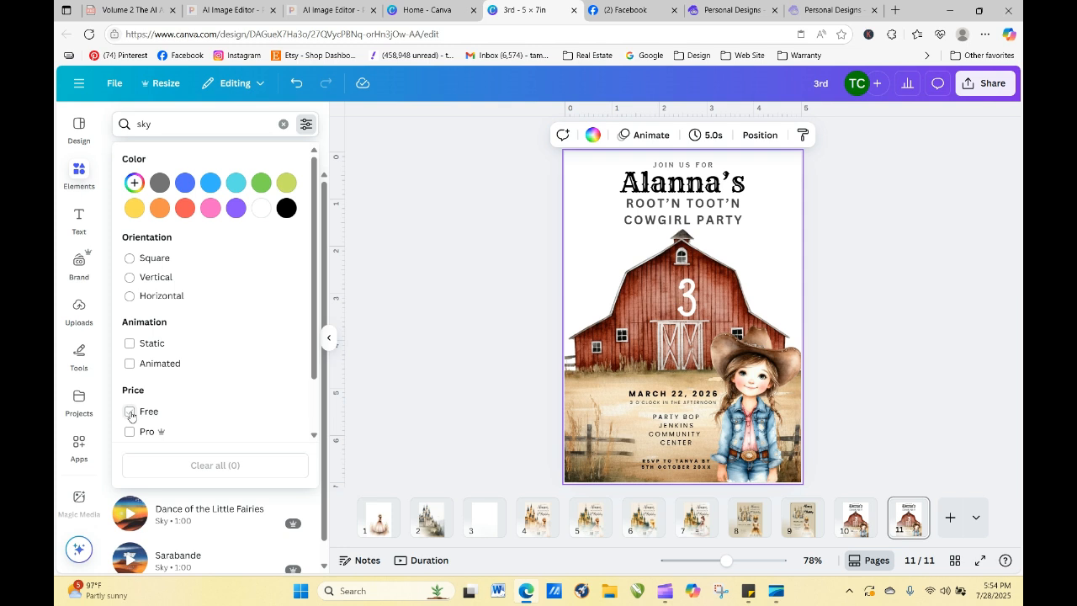
left_click(355, 386)
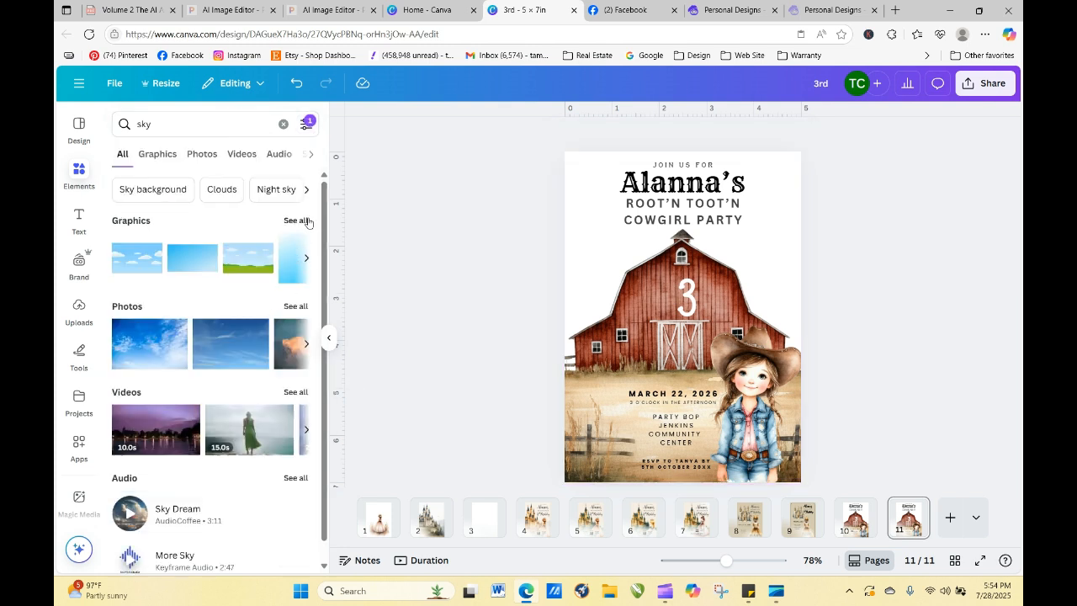
left_click(297, 220)
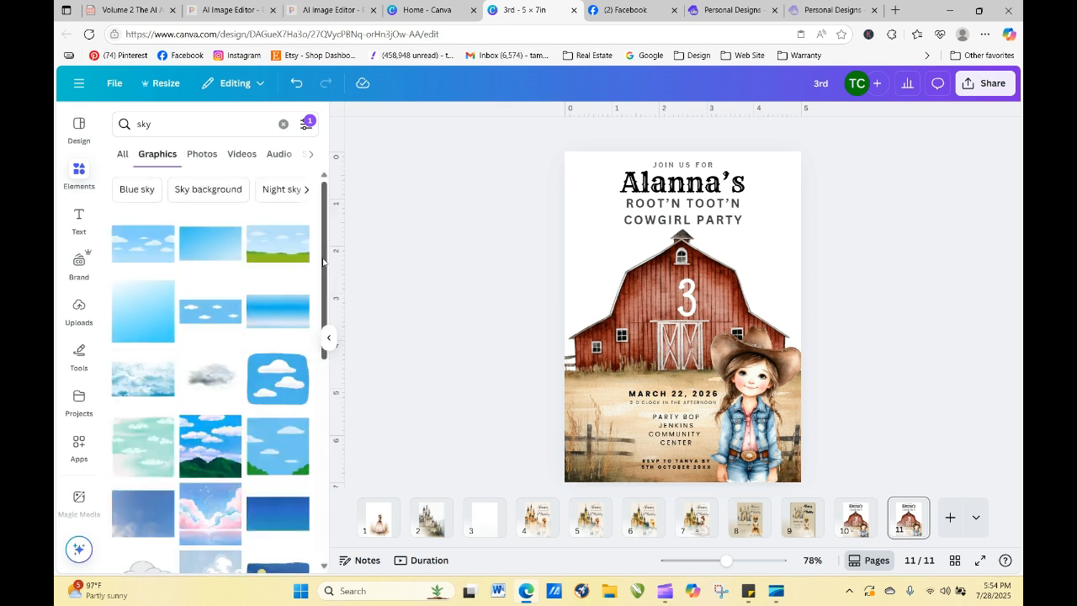
- Add the portrait graphic of a cloudy blue sky to page 11 and stretch it across the full page width at the top
left_click_drag(323, 262, 337, 347)
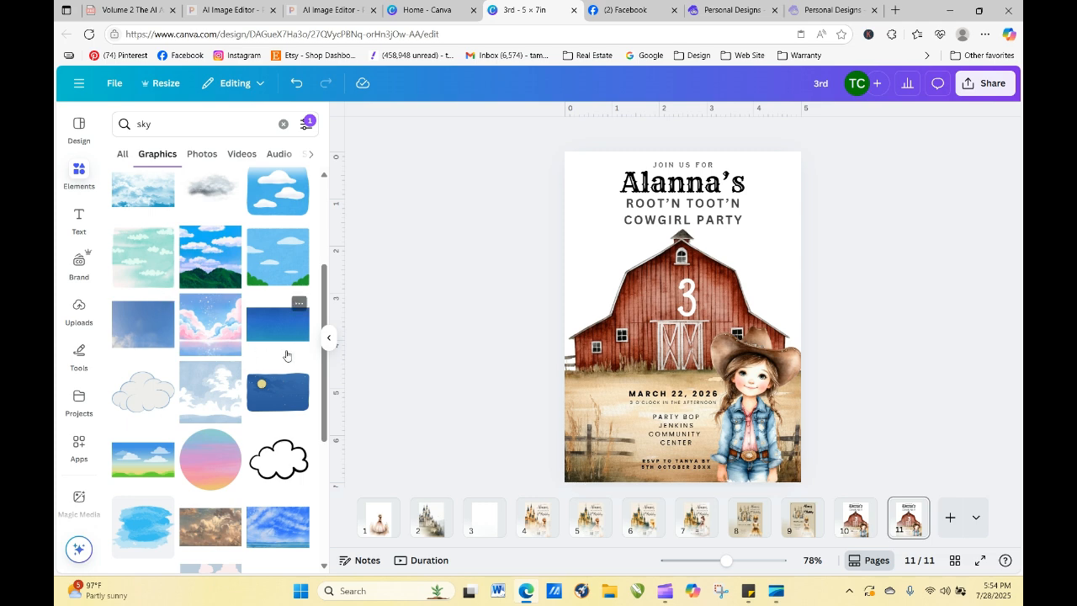
left_click_drag(324, 328, 331, 512)
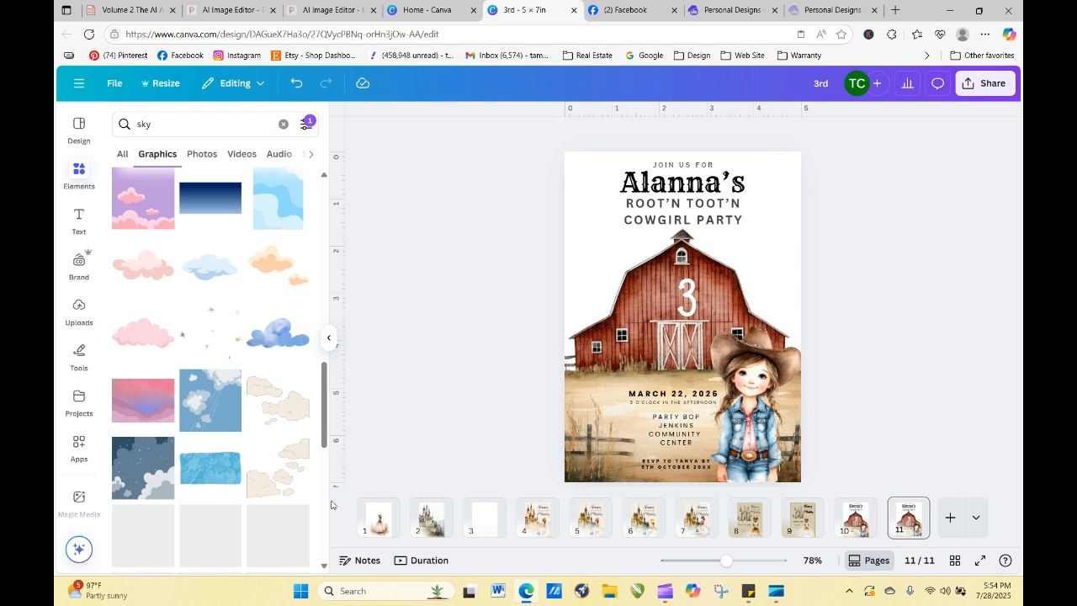
scroll(326, 429, "down", 2)
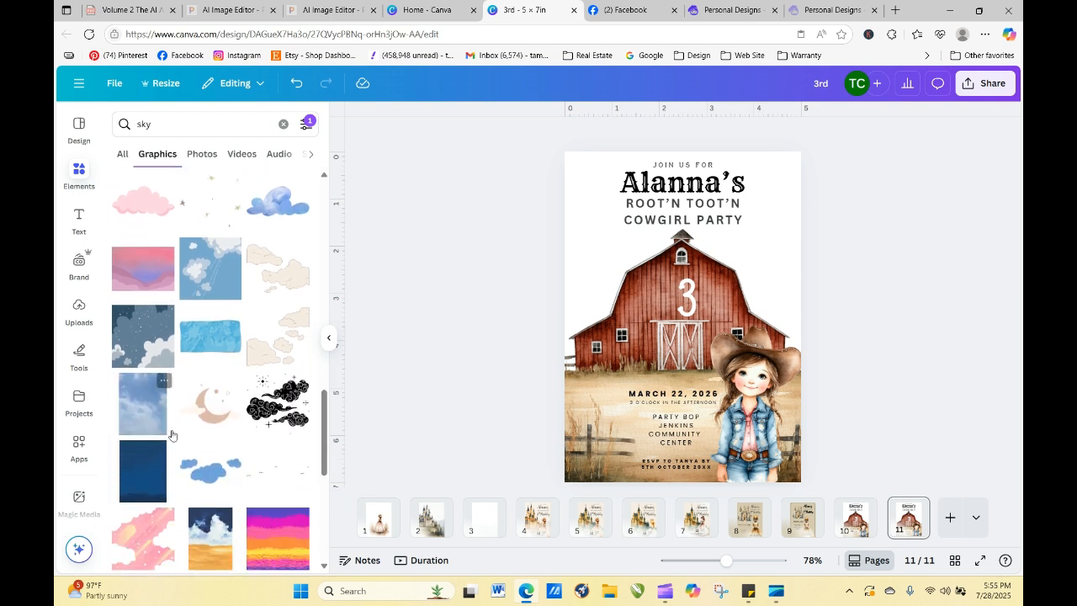
left_click(150, 416)
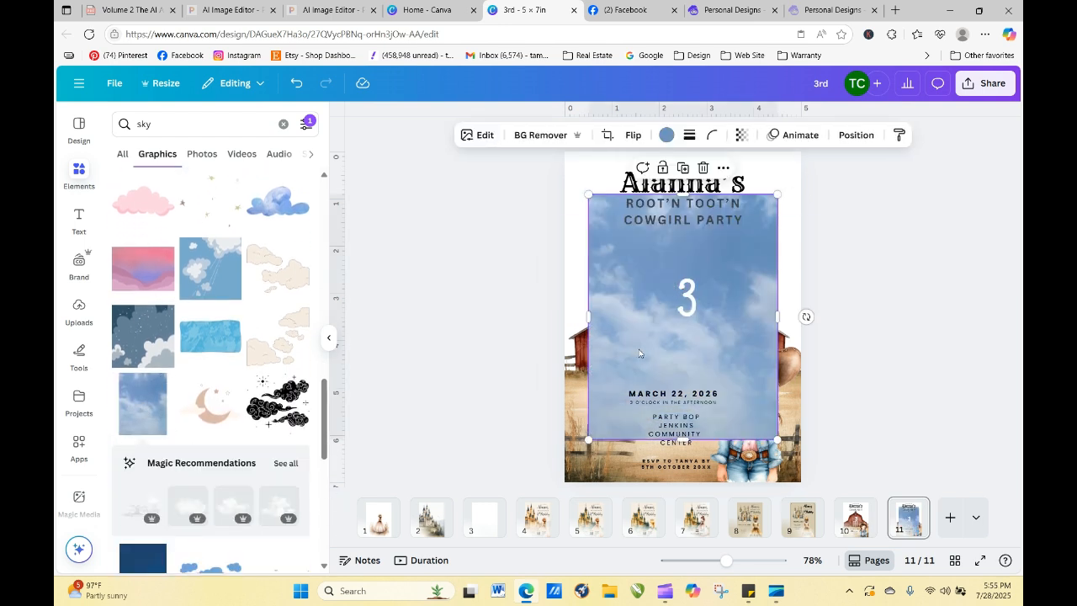
left_click_drag(639, 353, 610, 295)
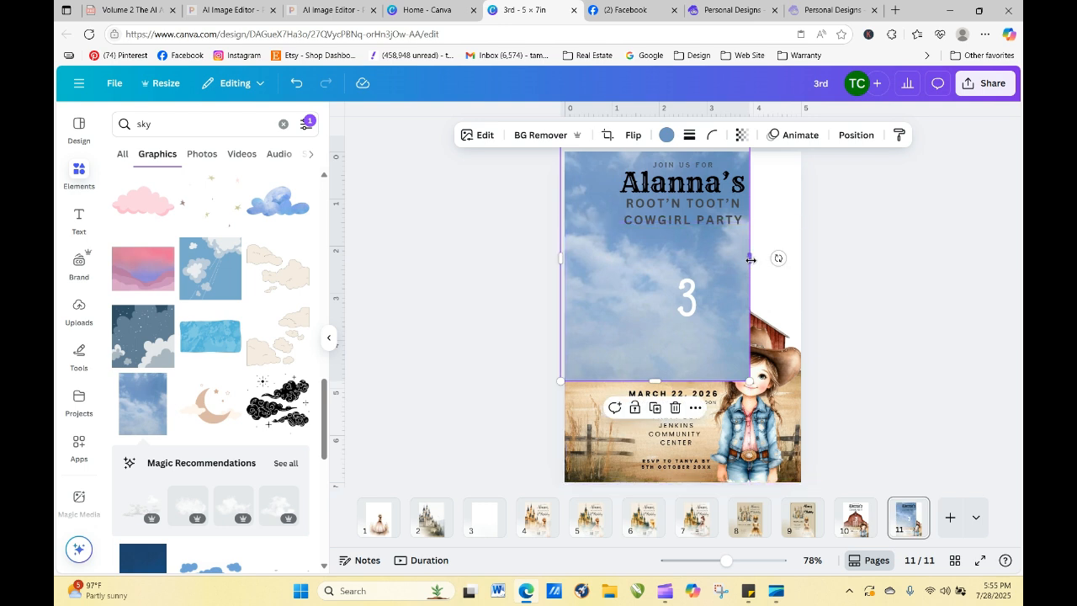
left_click_drag(749, 259, 809, 257)
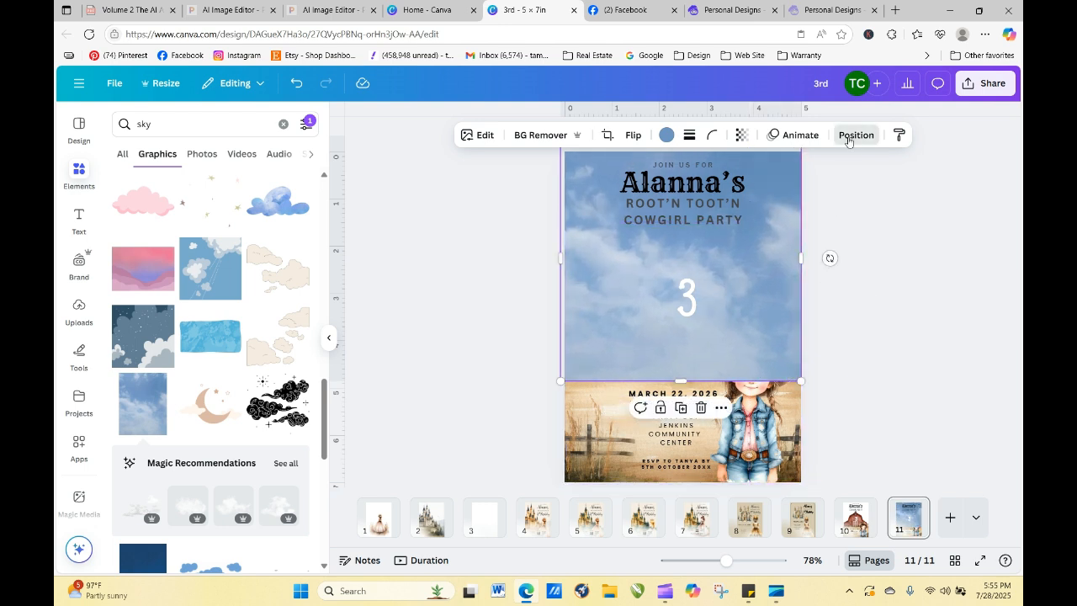
- Send the sky graphic to the back, behind the barn and text, and make it partly transparent
left_click(848, 140)
left_click(269, 214)
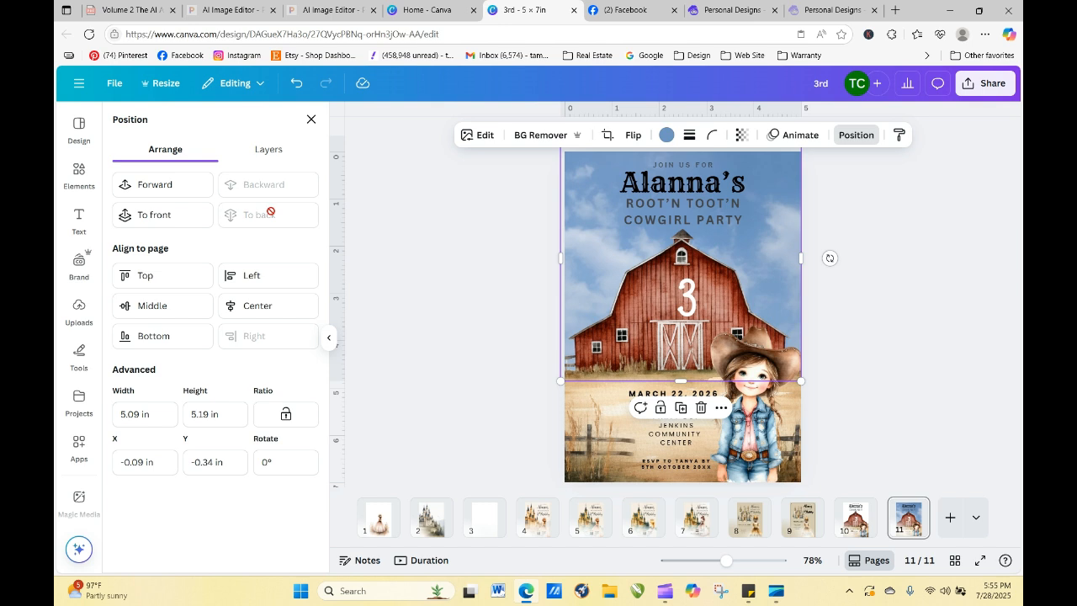
left_click(740, 135)
left_click_drag(770, 191, 716, 195)
left_click(898, 250)
left_click(899, 252)
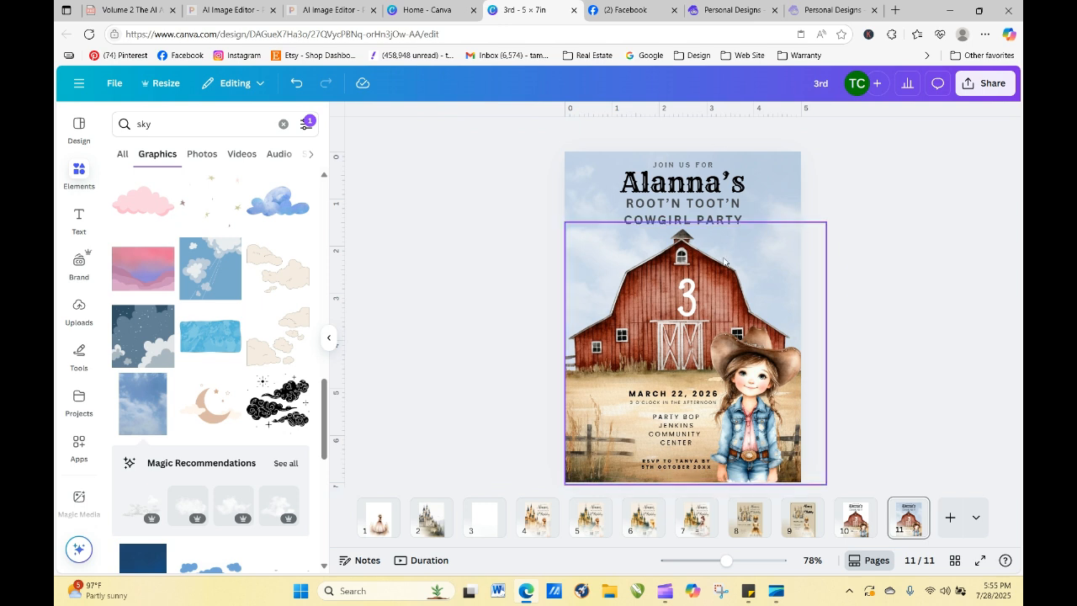
- Change the age number on the barn from 3 to 7 and center it above the barn doors
left_click_drag(695, 296, 688, 288)
double_click(683, 288)
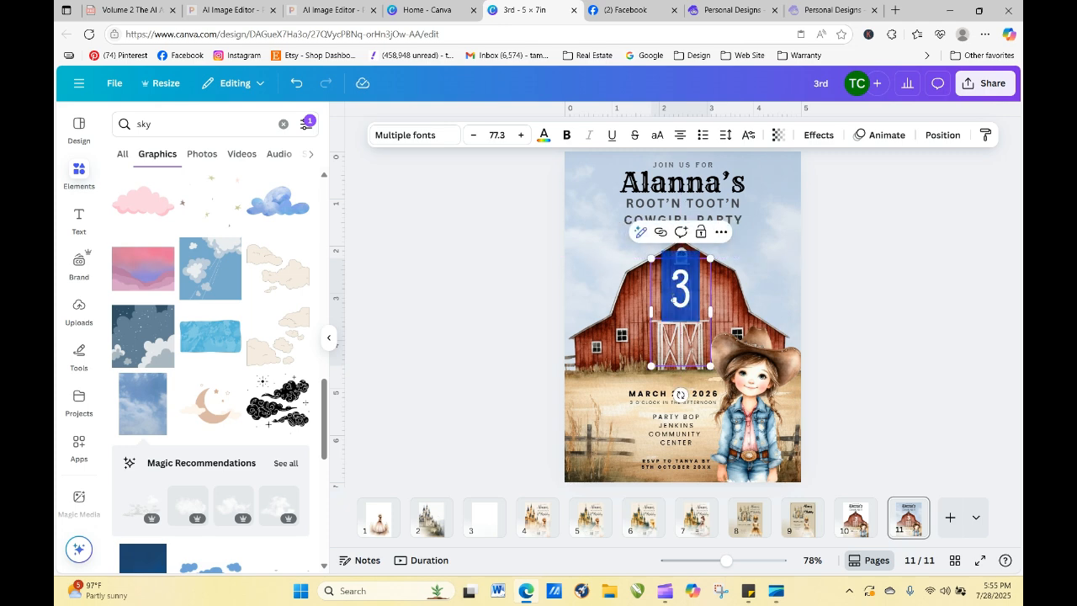
type("7")
left_click(874, 289)
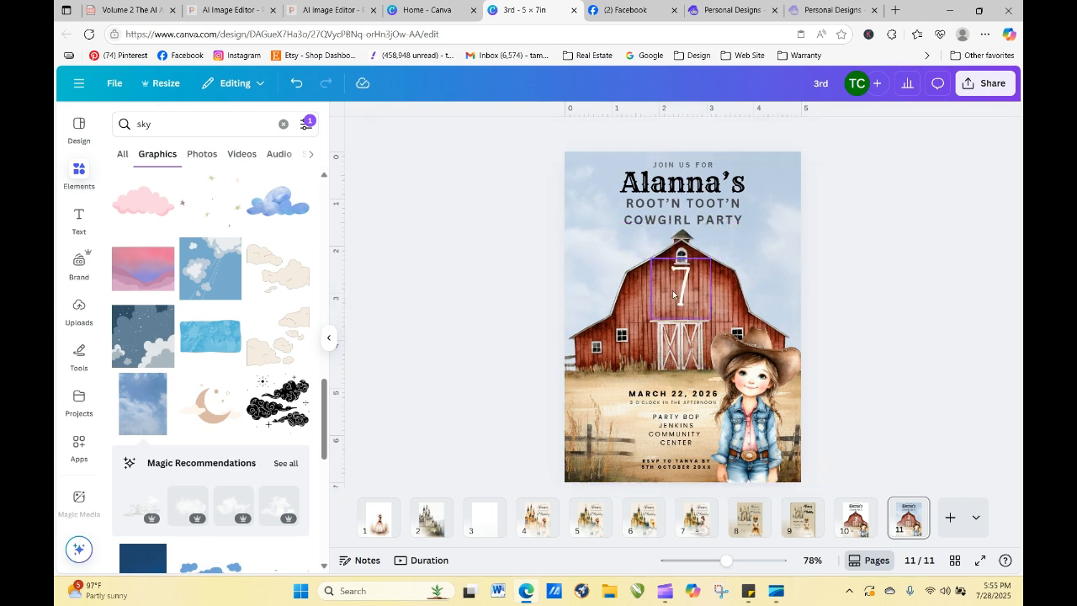
left_click(677, 296)
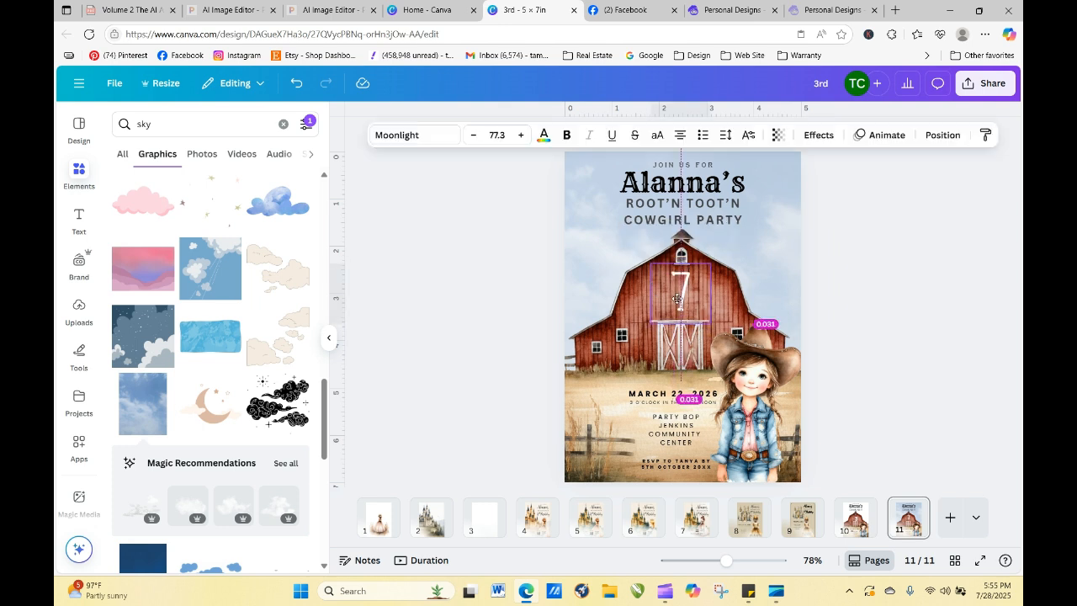
left_click(955, 293)
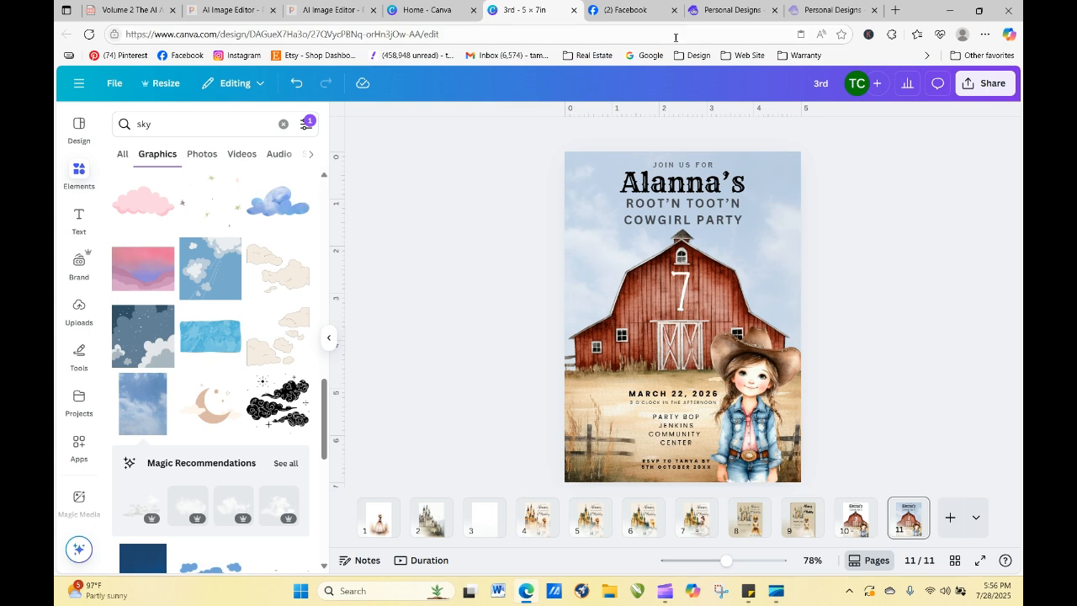
- Switch to Artistly and reuse the prompt of the cowgirl with the red checked shirt and crossed arms
left_click(697, 17)
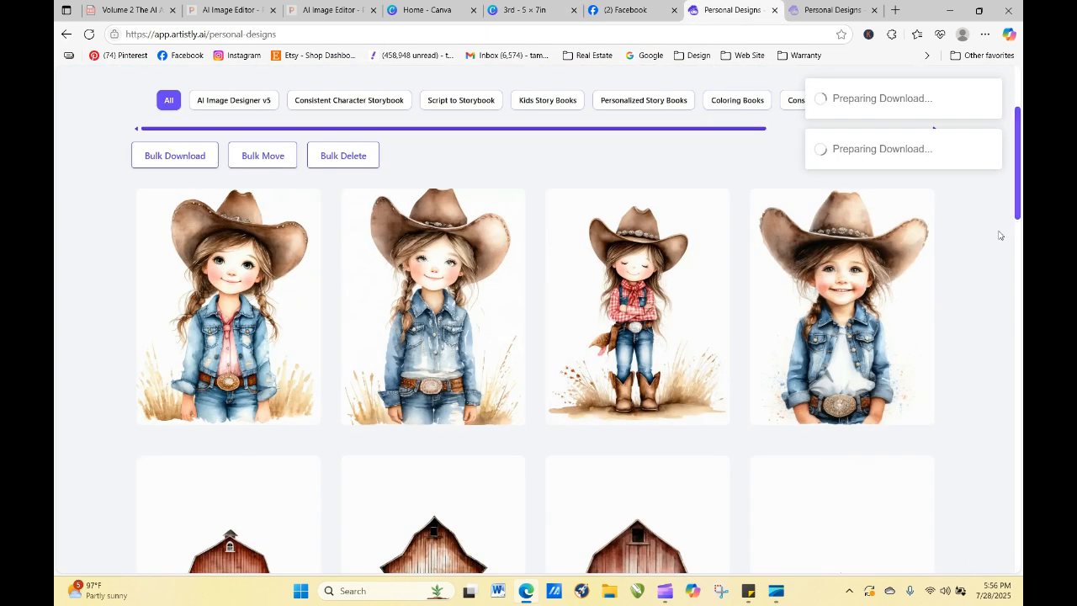
mouse_move(1018, 217)
left_mouse_down()
mouse_move(1021, 282)
mouse_move(1020, 229)
left_mouse_up()
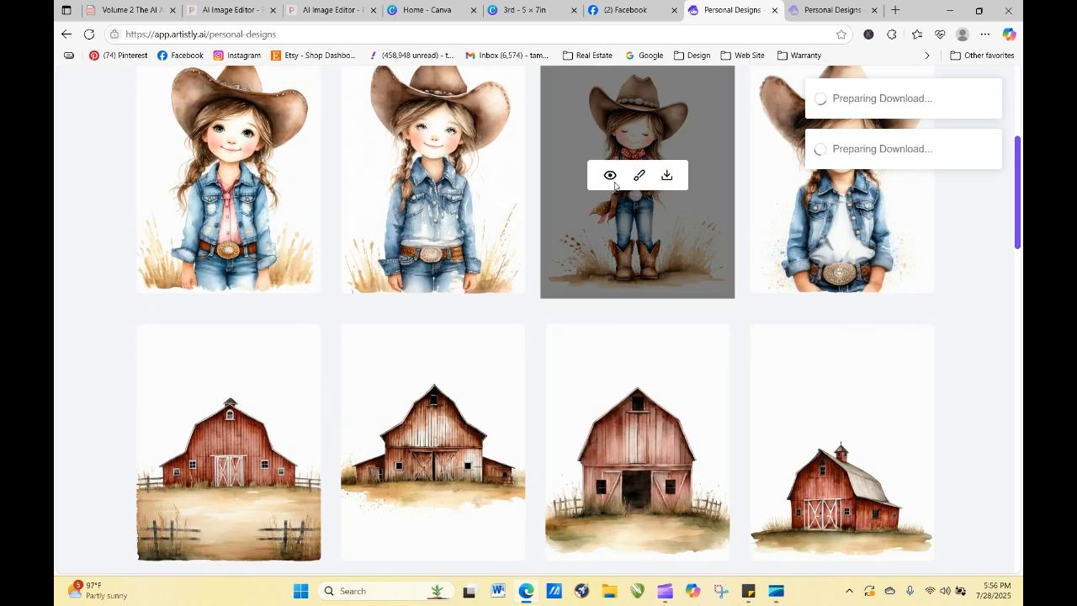
left_click(608, 177)
left_click(451, 110)
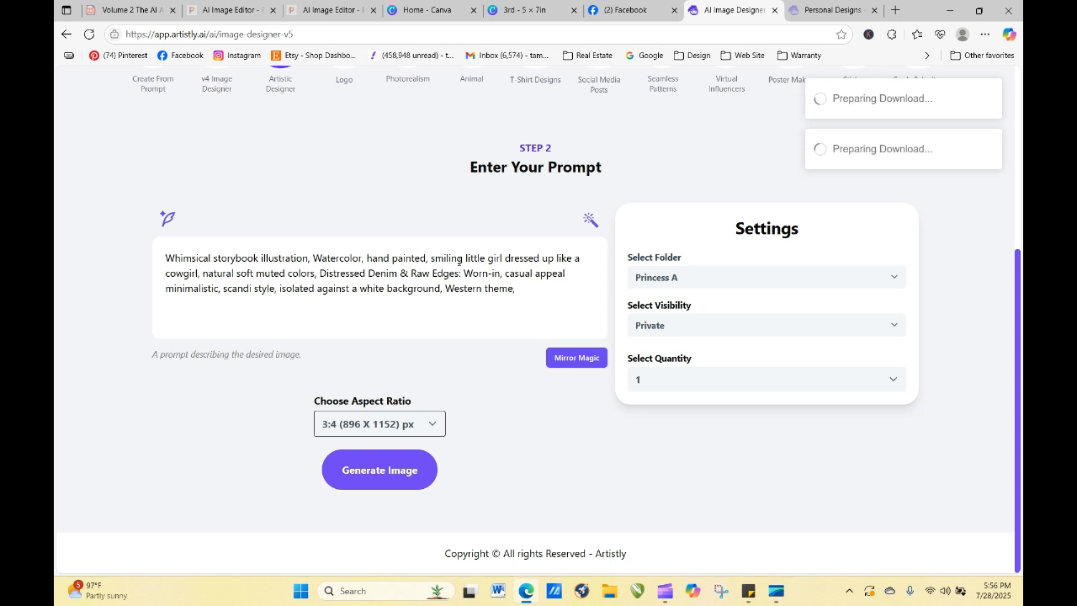
- In the prompt, replace the cowgirl description with "a cute little pony" and delete the word "Denim"
left_click_drag(431, 259, 199, 271)
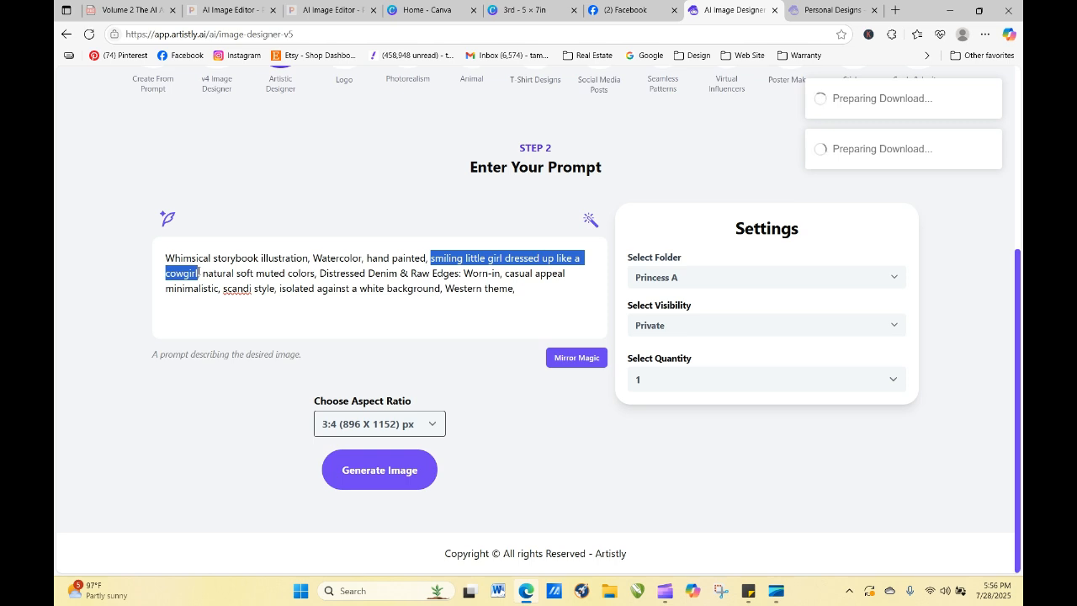
type("a cute litt")
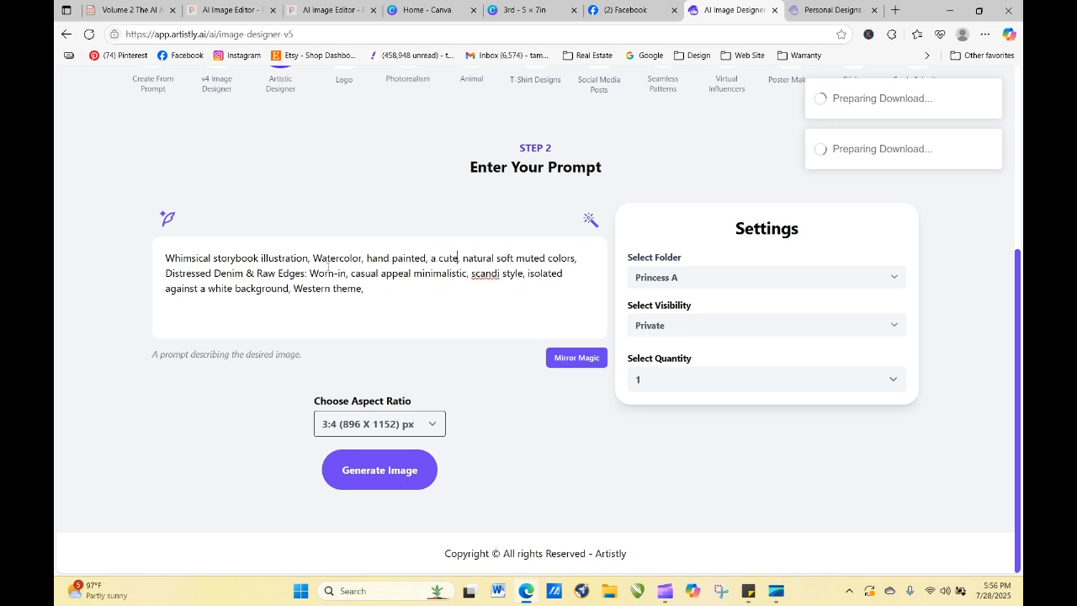
type("le pony,")
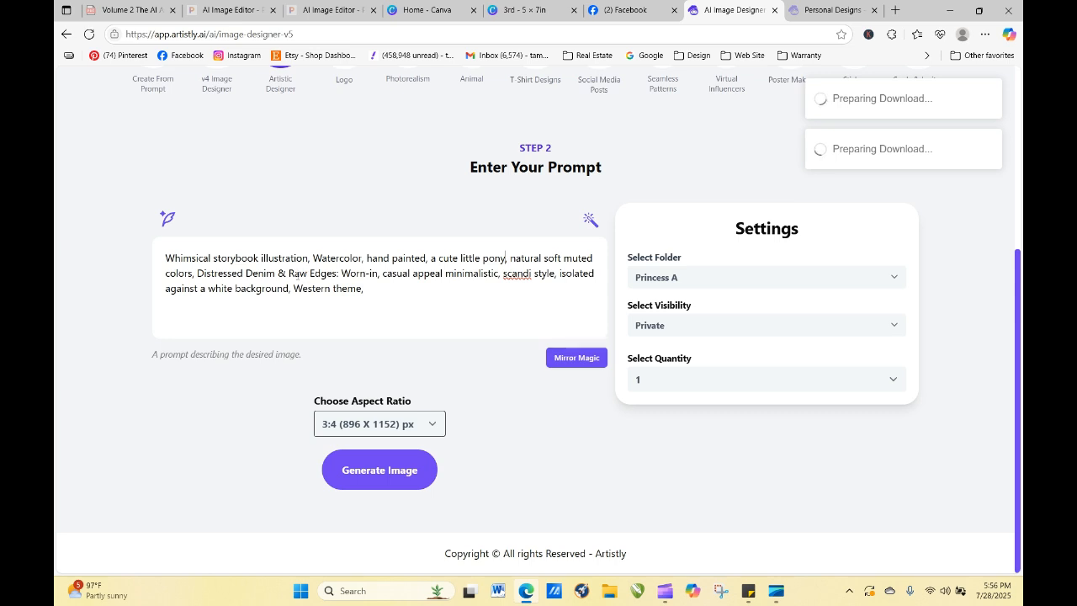
left_click_drag(287, 273, 197, 272)
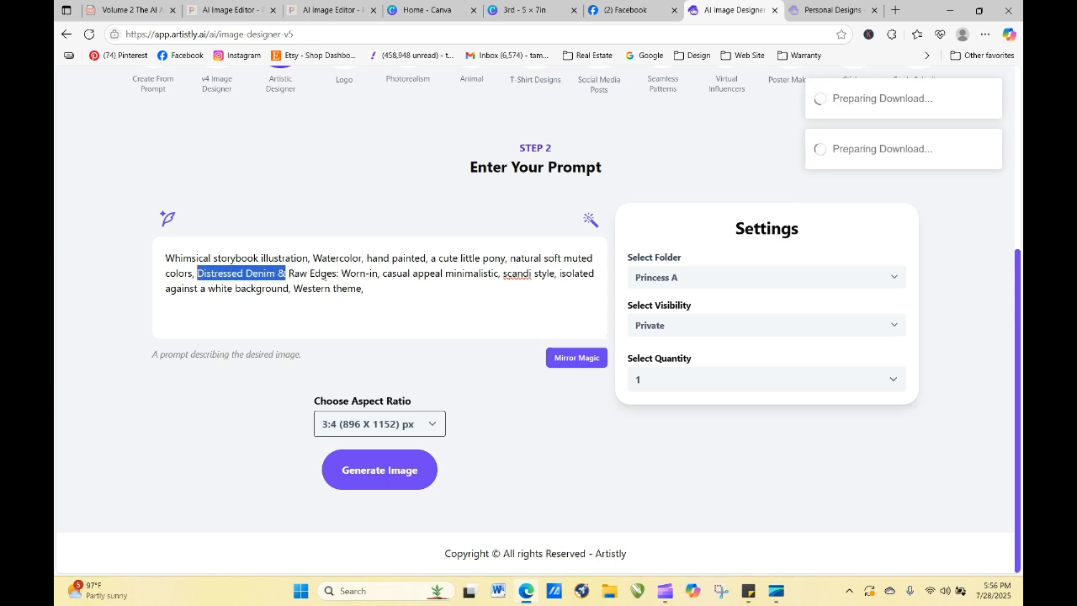
left_click(278, 275)
left_click_drag(278, 274, 245, 273)
key("BackSpace")
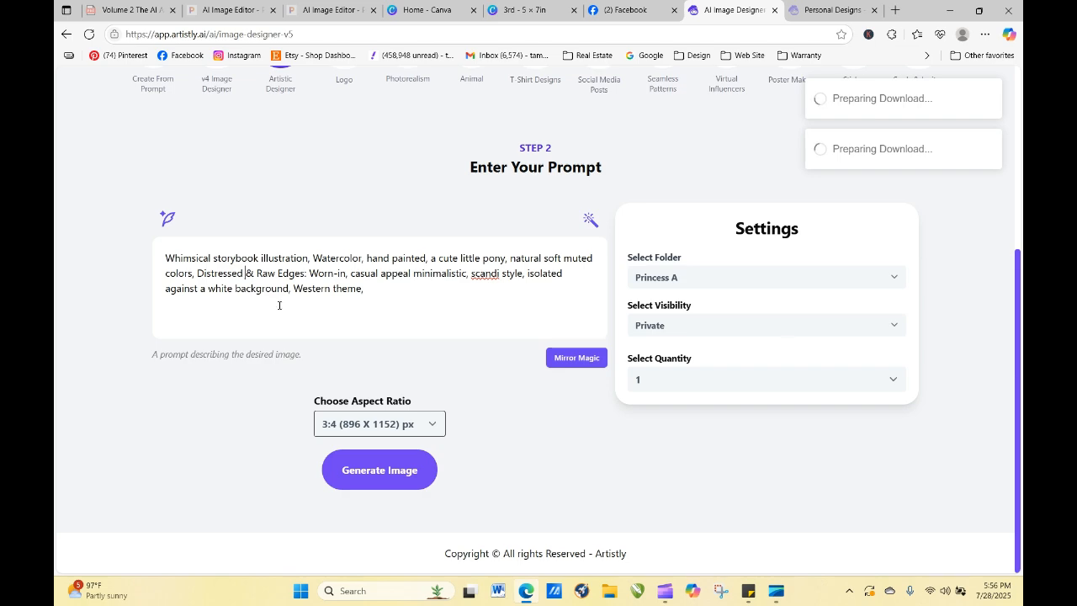
- Set the image quantity to 4 and generate the pony illustrations
left_click(636, 379)
left_click(648, 461)
left_click(389, 483)
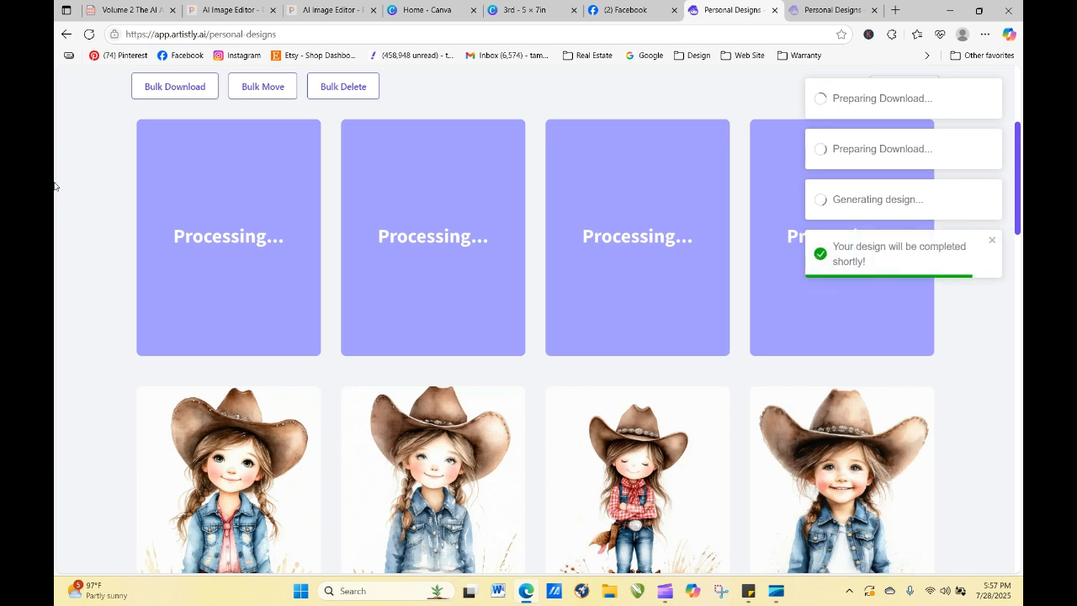
mouse_move(622, 458)
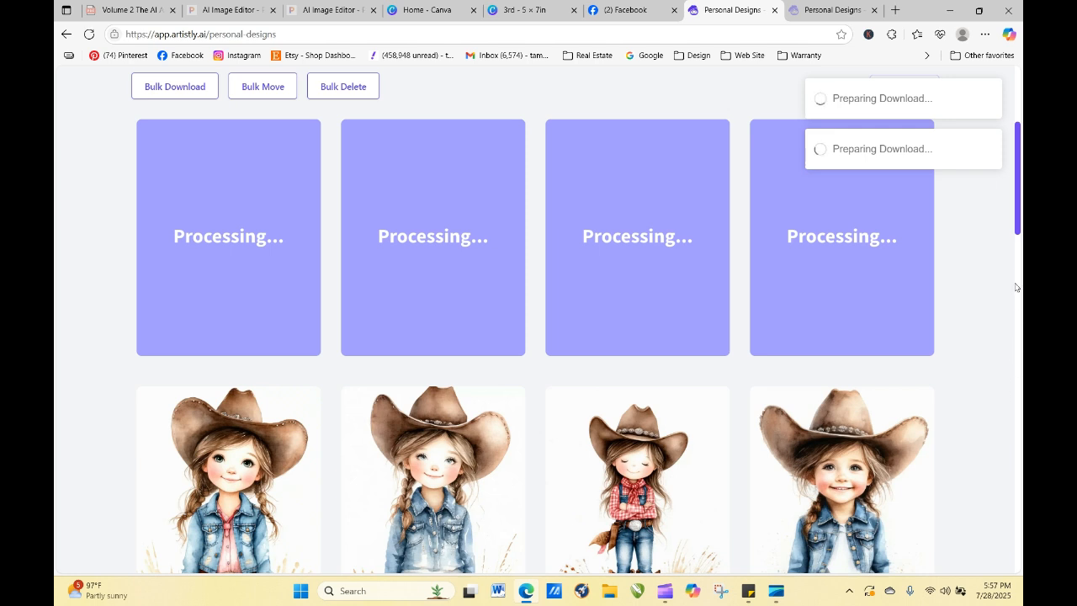
left_click_drag(1017, 226, 1019, 446)
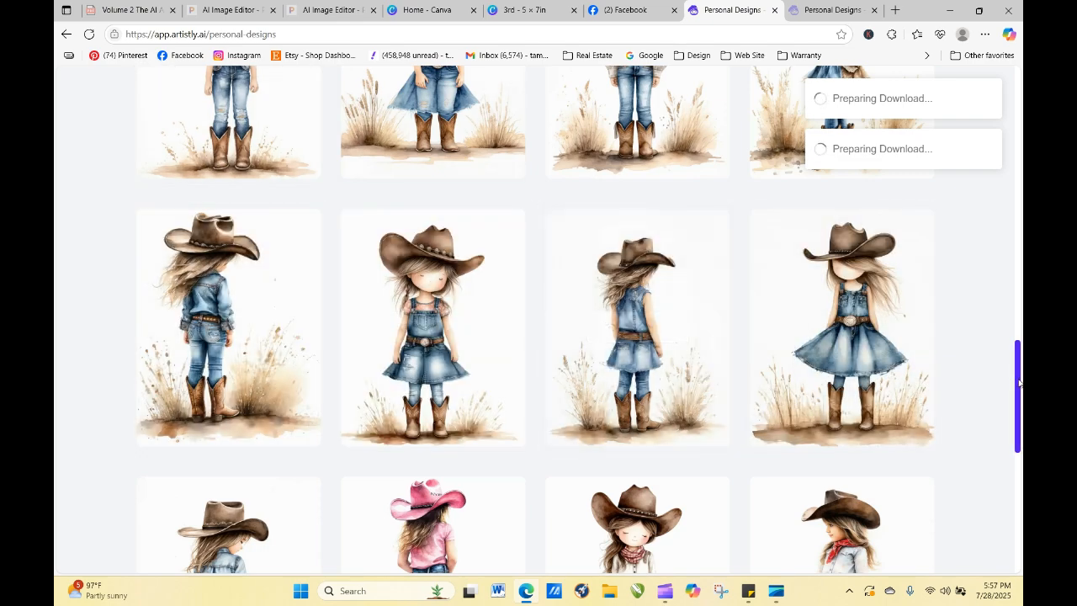
- Refresh the Personal Designs page in Artistly to update the pony illustrations being processed
left_click_drag(1019, 373, 1020, 140)
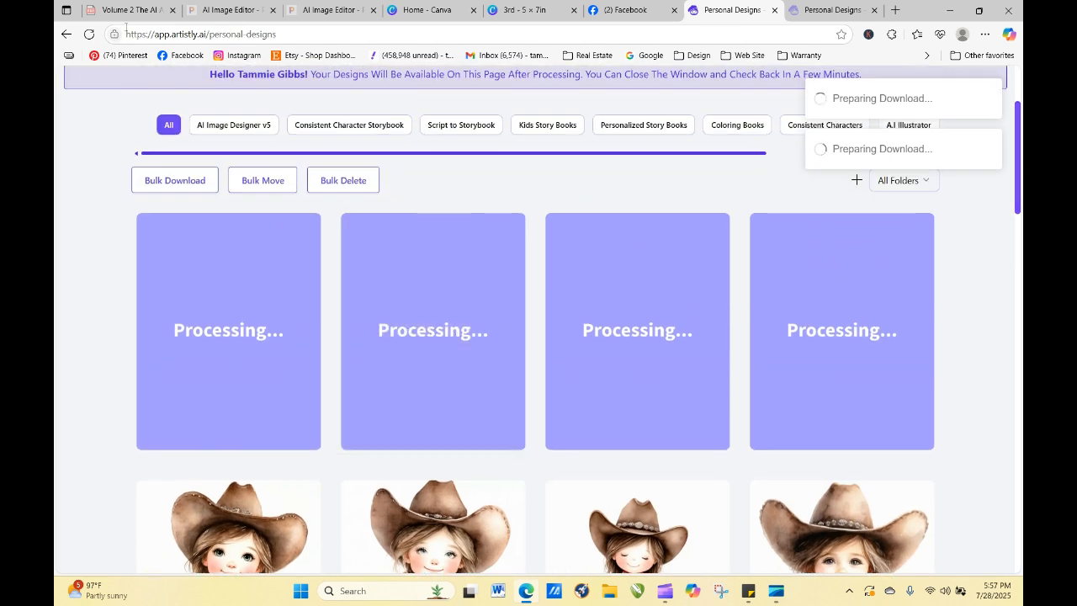
left_click(88, 33)
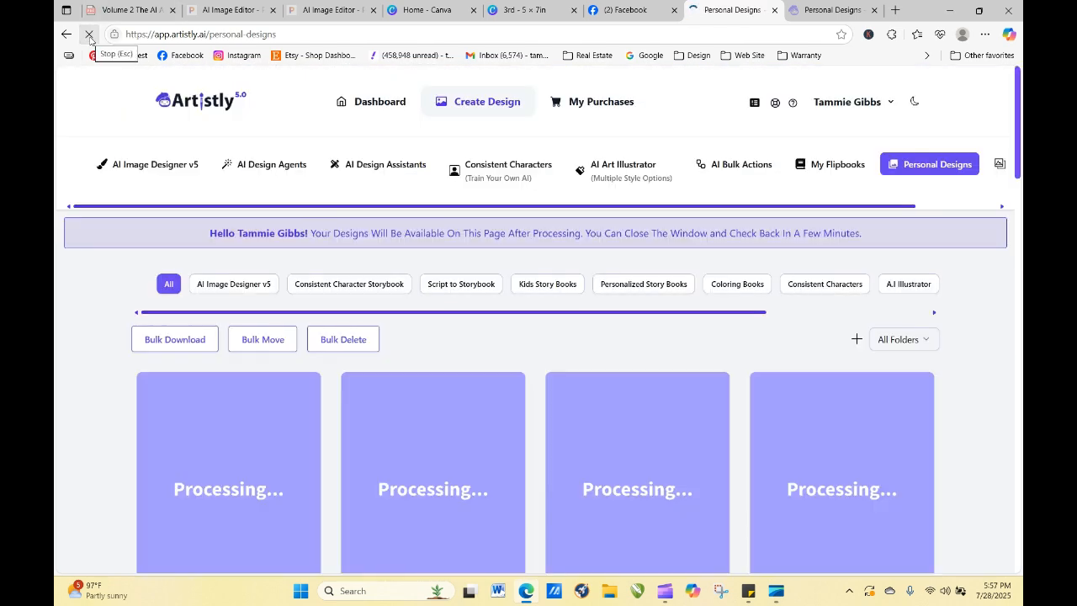
- Switch to the Canva invitation design and duplicate page 11
left_click(513, 10)
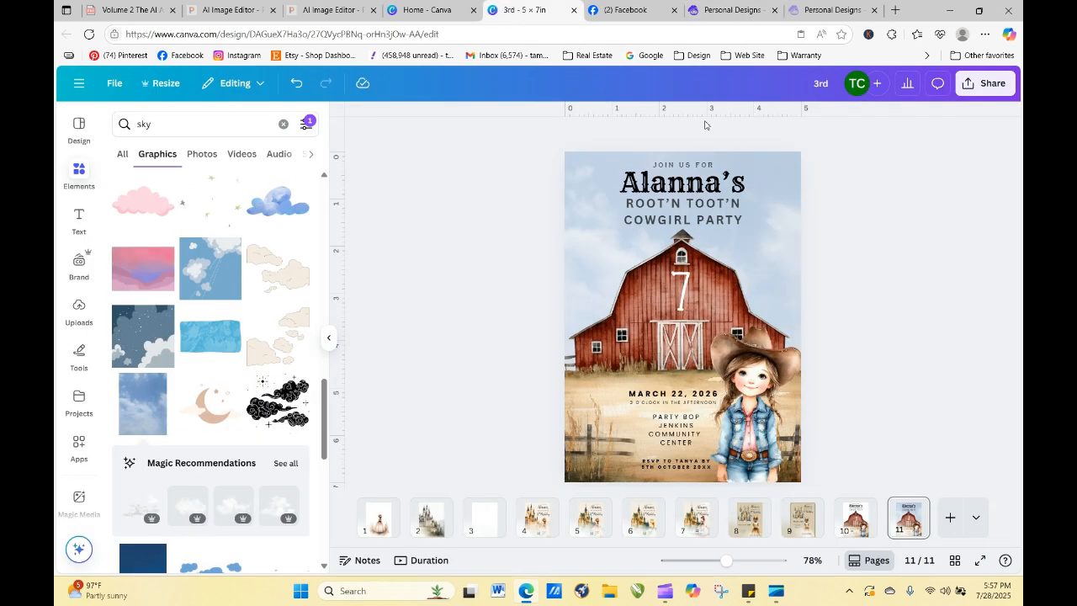
left_click(912, 507)
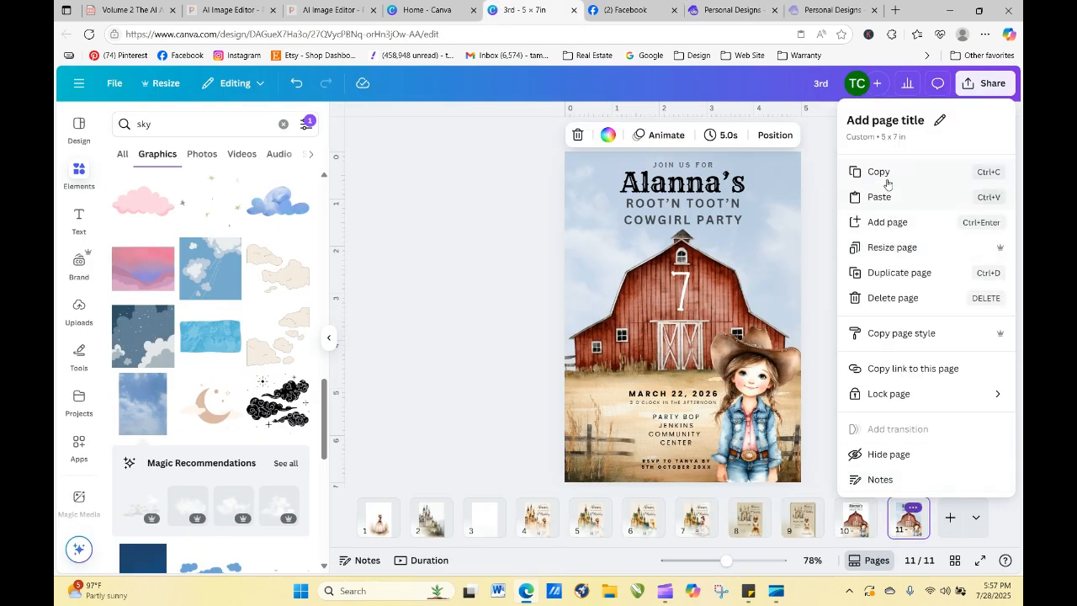
left_click(881, 274)
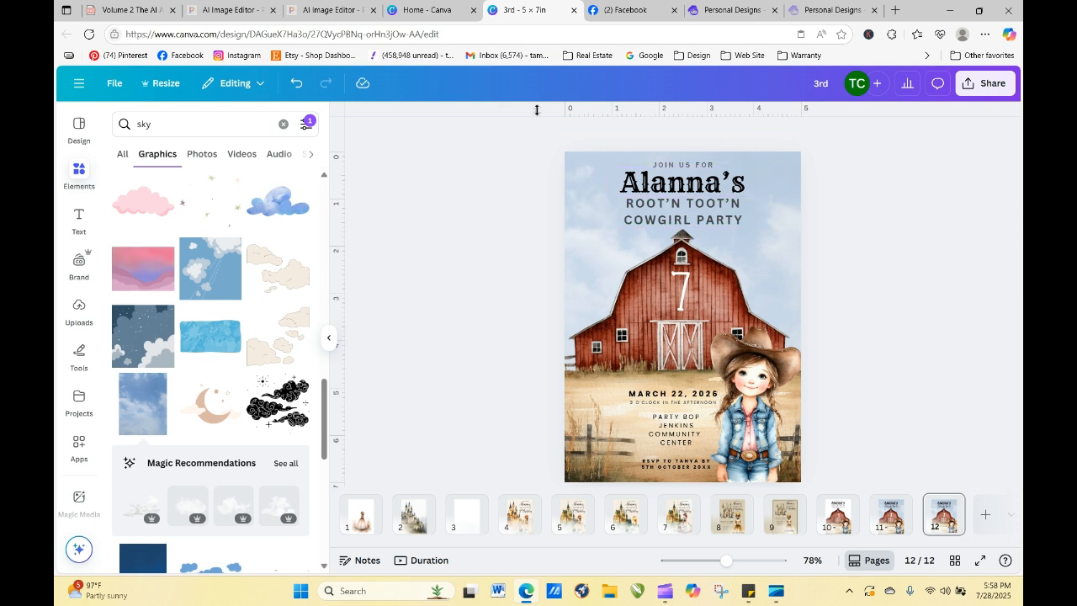
- Switch to Artistly and download the fourth pony, the one with the reddish-brown mane facing right
left_click(737, 11)
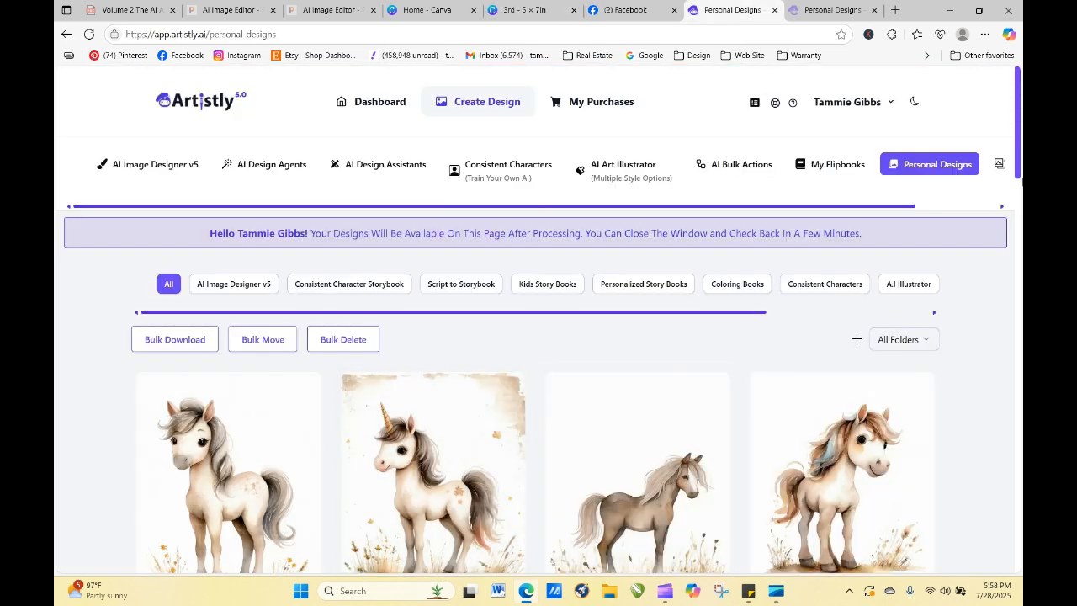
left_click_drag(1016, 154, 1021, 189)
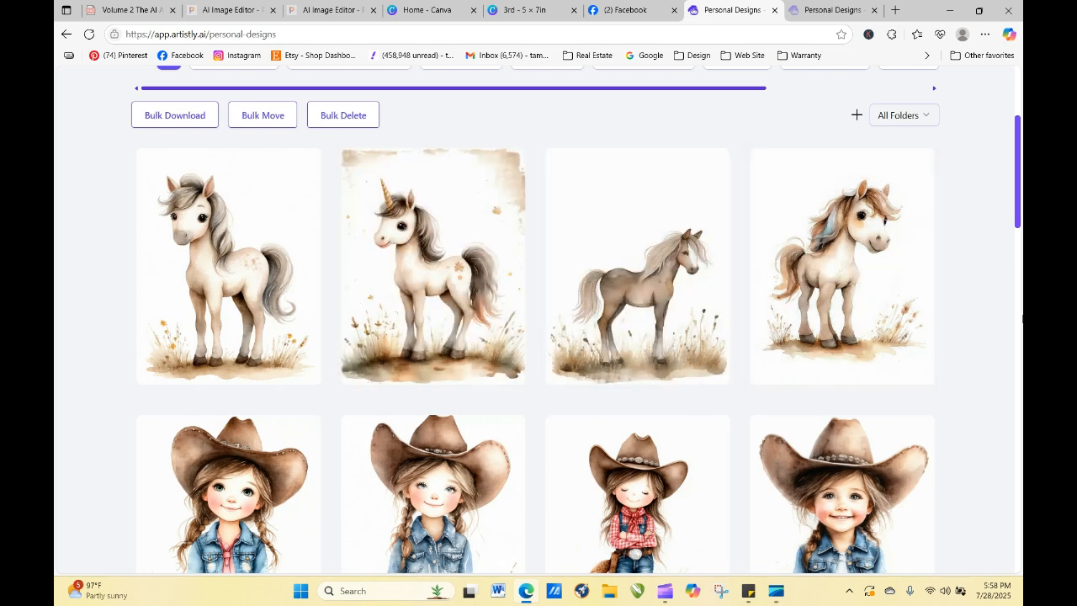
mouse_move(815, 340)
mouse_move(851, 310)
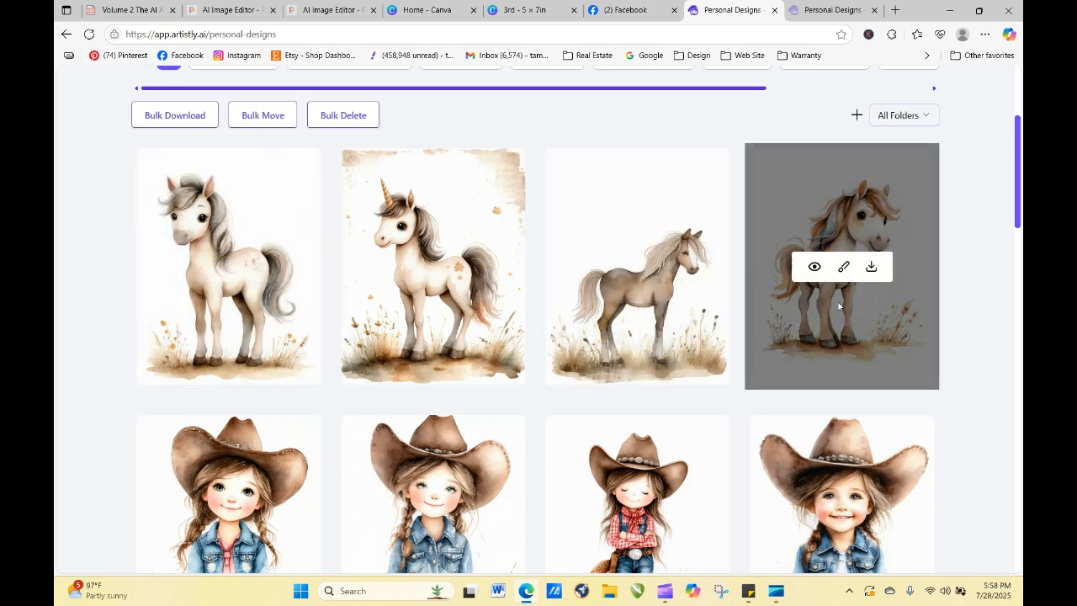
left_click(871, 267)
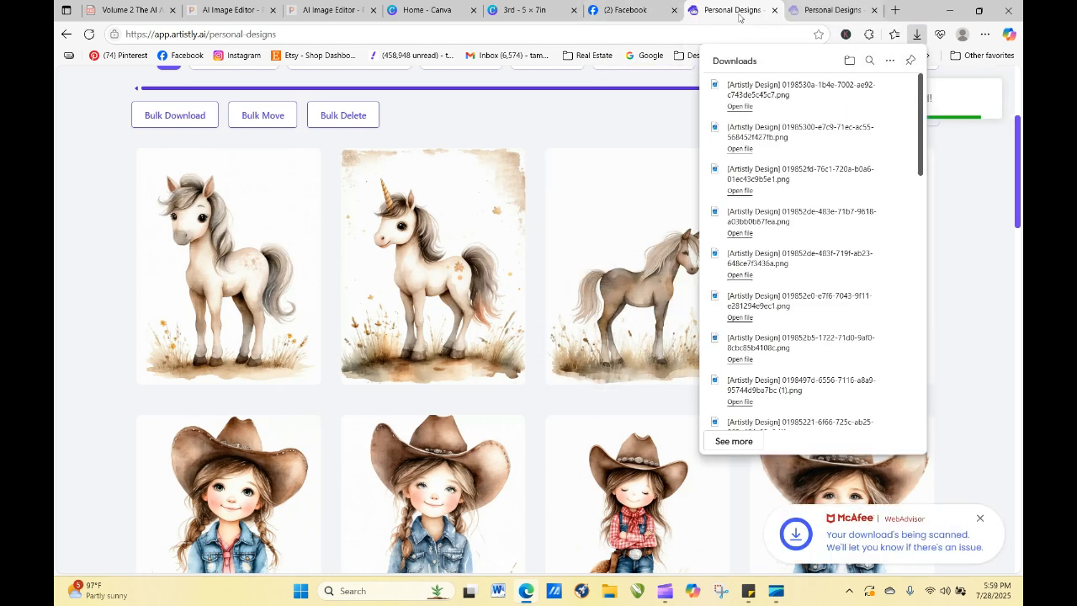
- Switch to the Canva design and upload the newly downloaded pony image from the Downloads folder
left_click(526, 10)
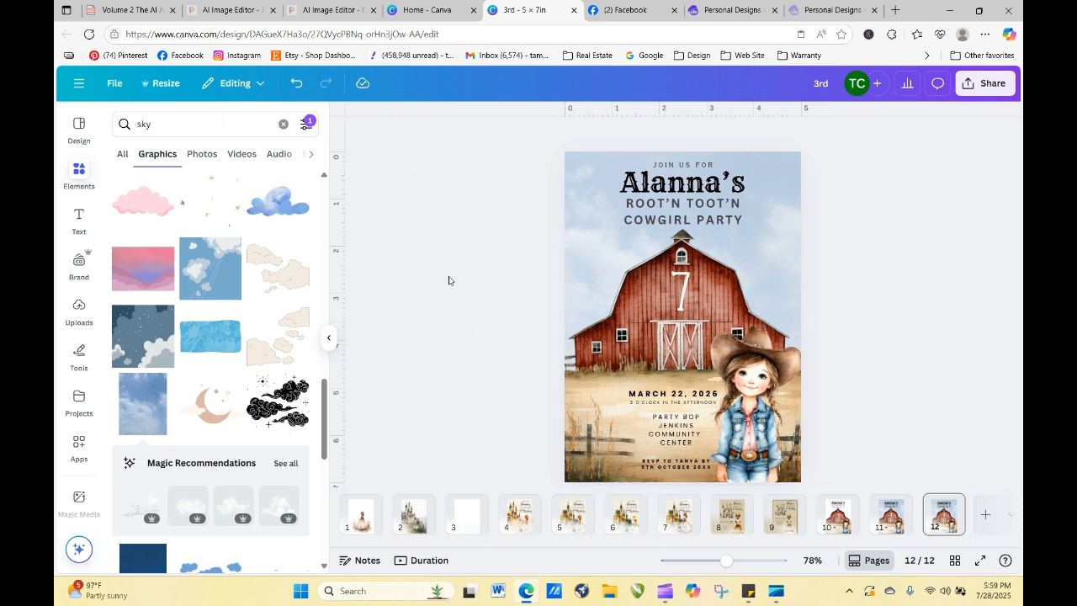
left_click(78, 305)
left_click(218, 152)
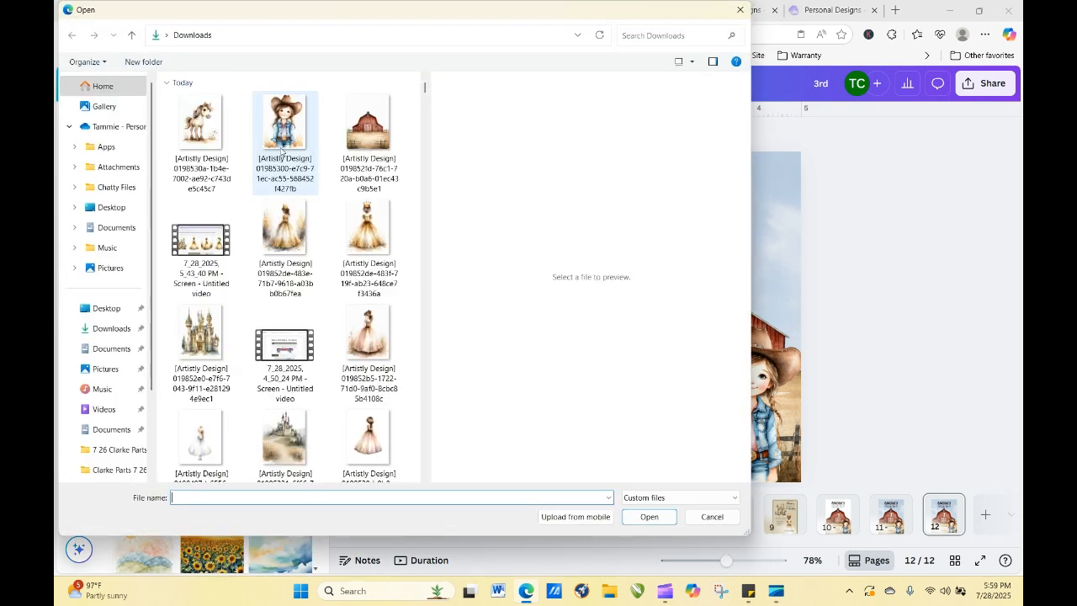
left_click(200, 135)
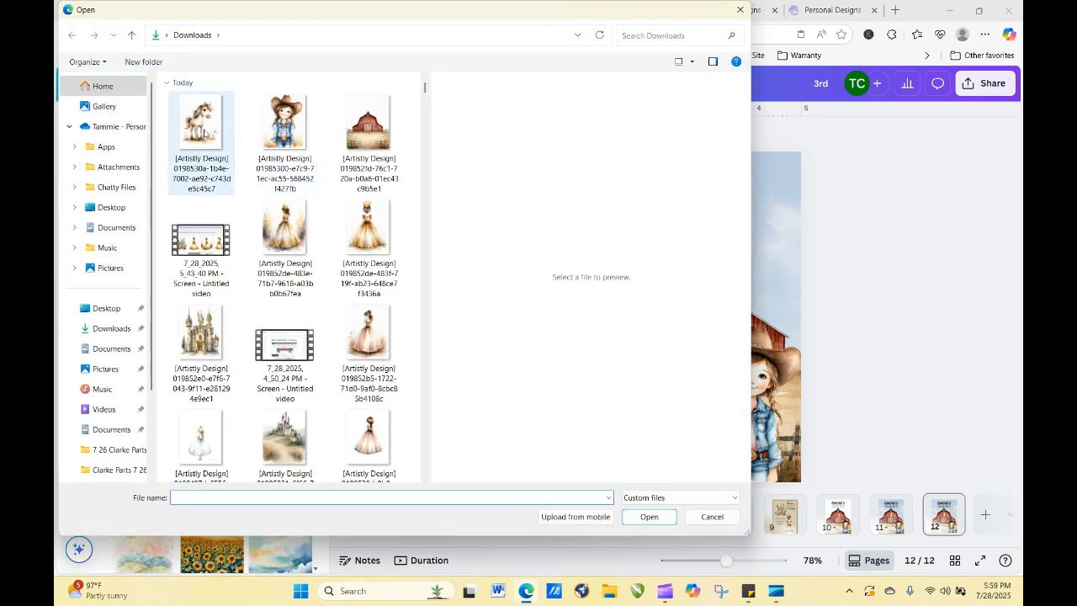
left_click(648, 517)
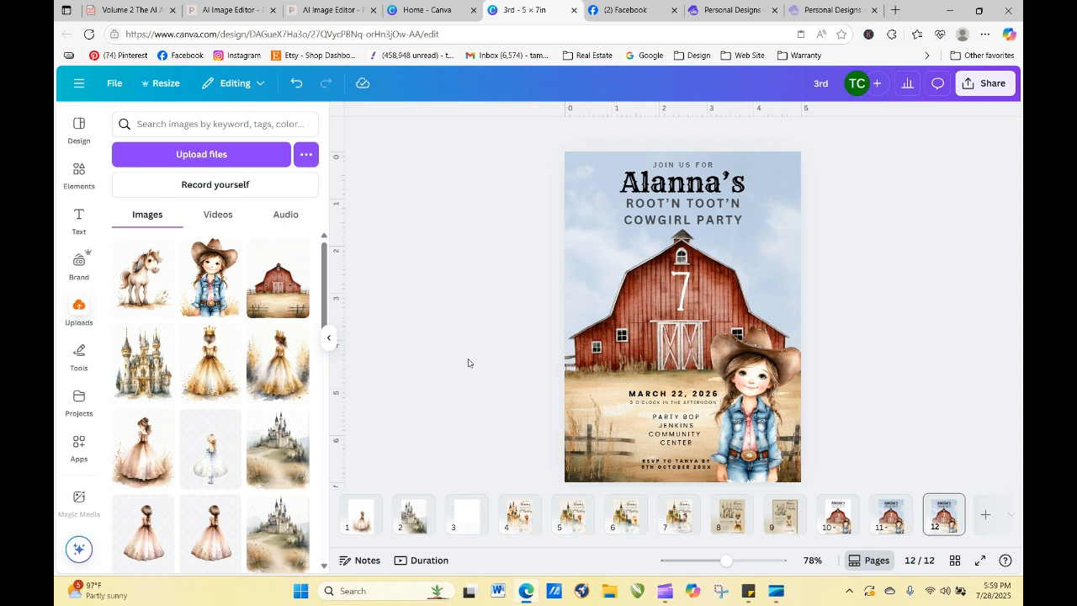
- Add the pony to page 12 and position it in the lower-left corner, partly off the page, opposite the cowgirl
left_click(144, 272)
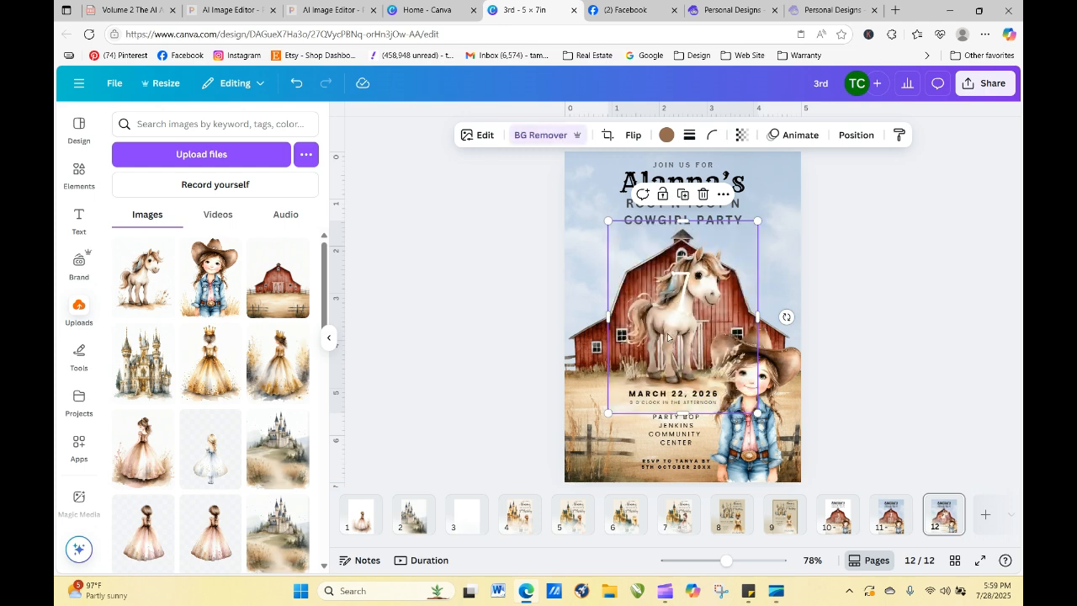
left_click_drag(671, 347, 568, 468)
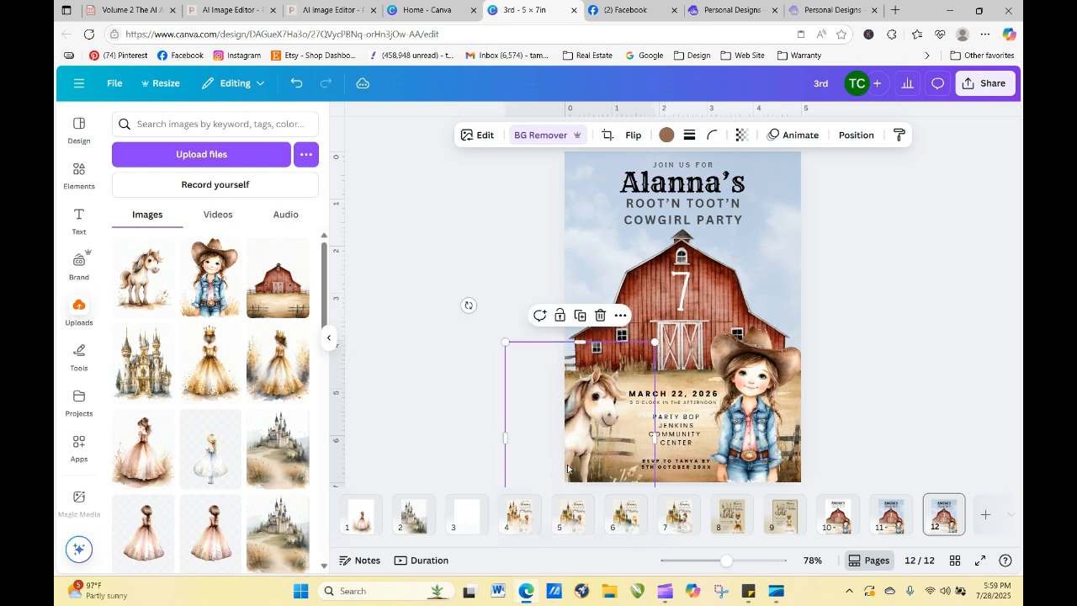
mouse_move(589, 429)
left_mouse_down()
mouse_move(575, 407)
mouse_move(587, 436)
left_mouse_up()
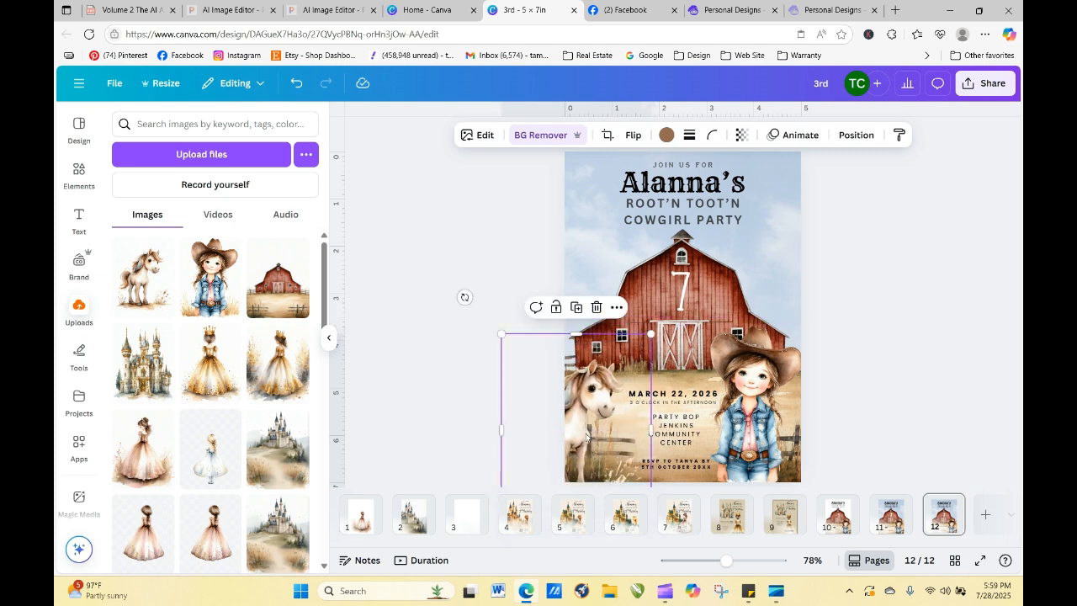
left_click(907, 419)
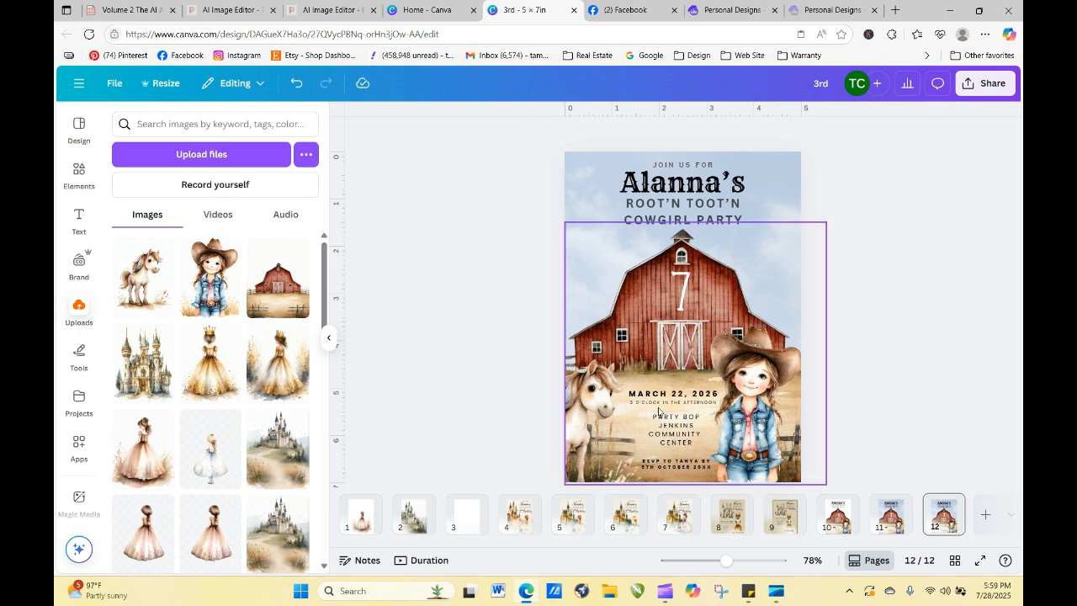
left_click(603, 402)
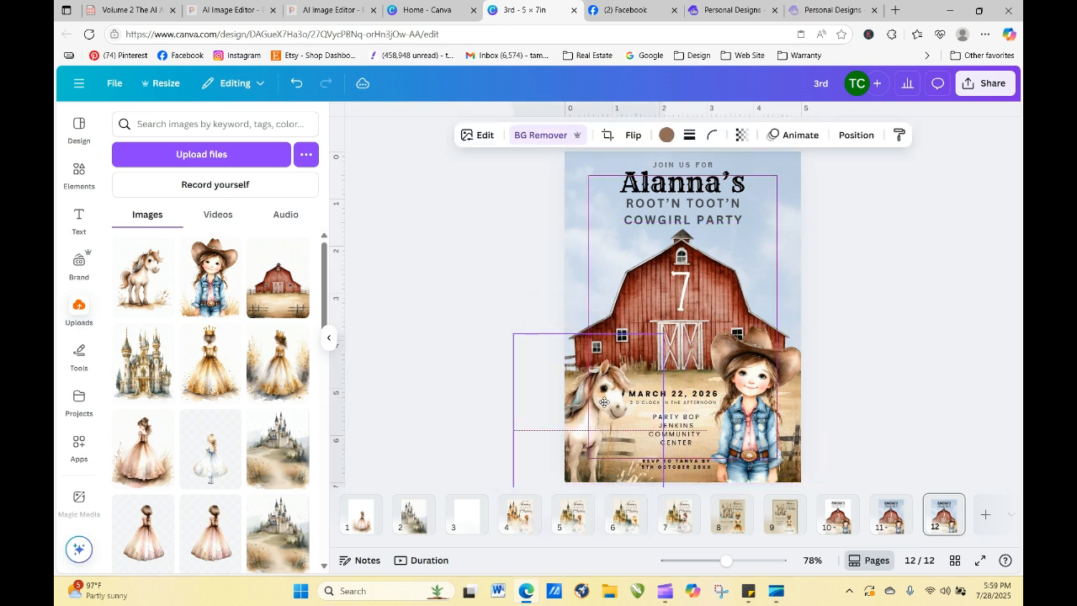
mouse_move(600, 403)
left_mouse_down()
mouse_move(598, 378)
mouse_move(598, 392)
left_mouse_up()
left_click(847, 361)
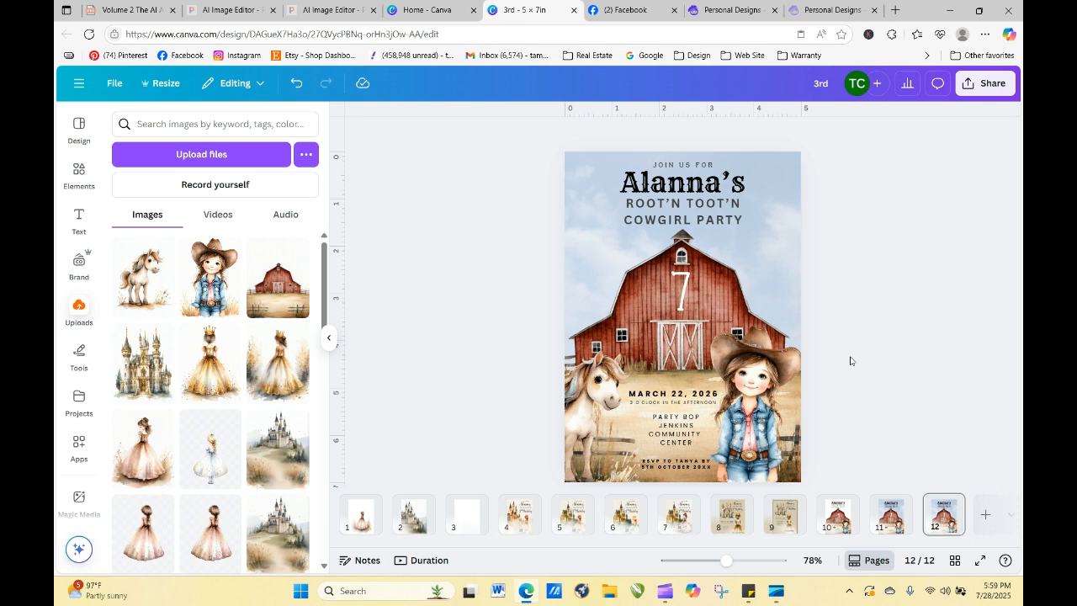
- Duplicate page 12 with the pony and cowgirl as the base for another variation
left_click(947, 505)
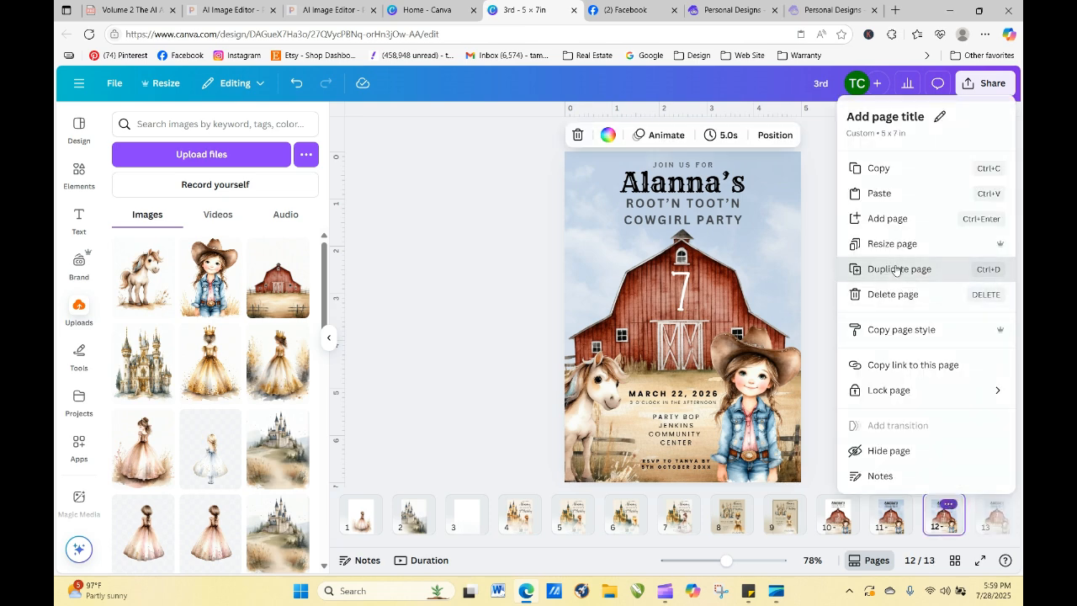
left_click(879, 268)
left_click(881, 381)
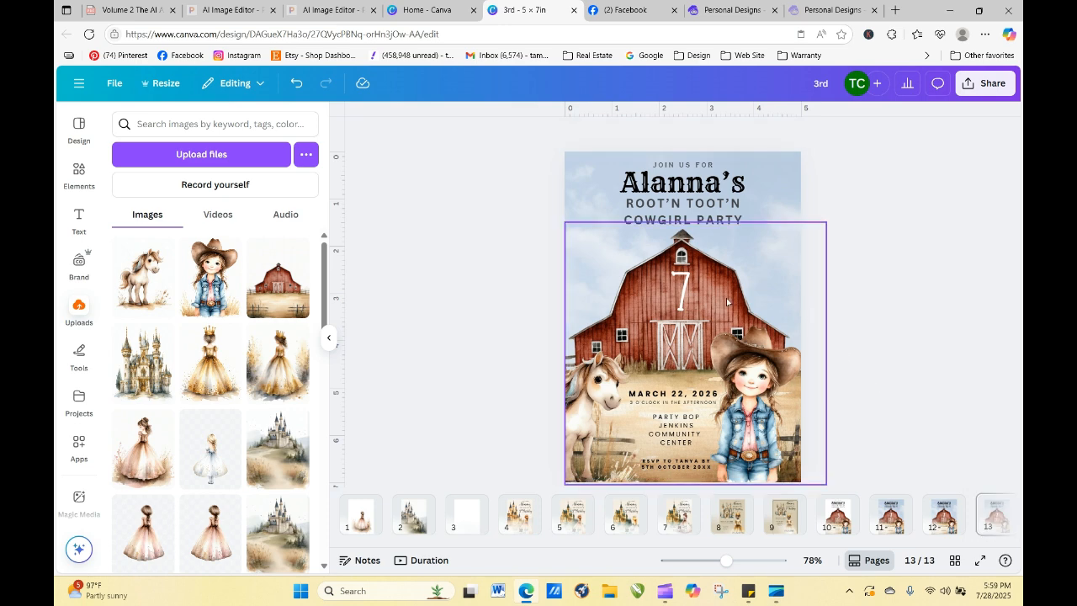
- Shrink the barn image on page 13 to about two thirds and align it with the page's left edge
left_click_drag(726, 298, 688, 245)
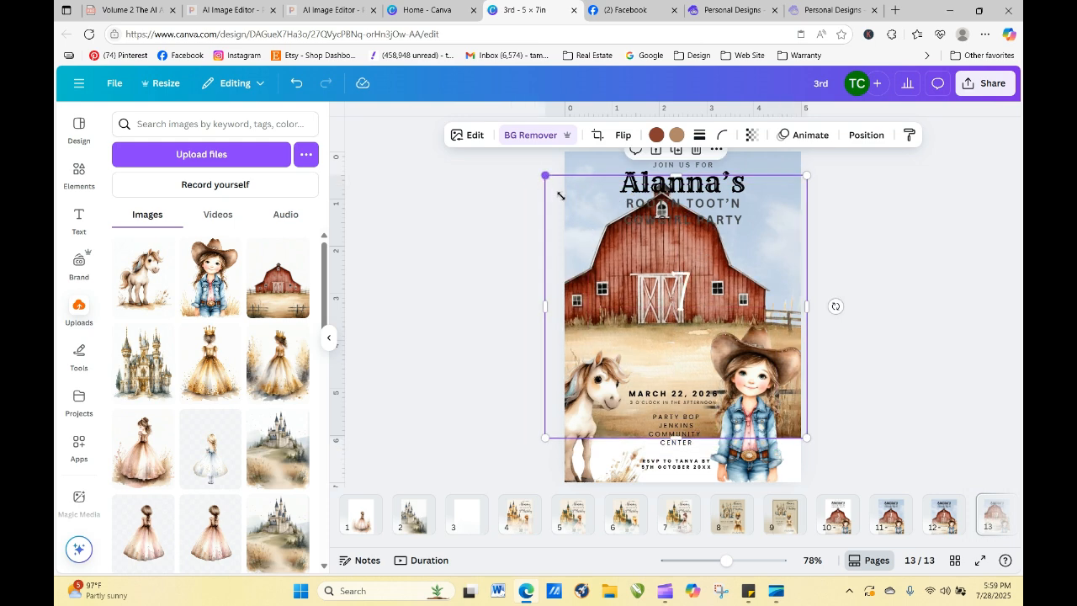
left_click_drag(559, 195, 633, 264)
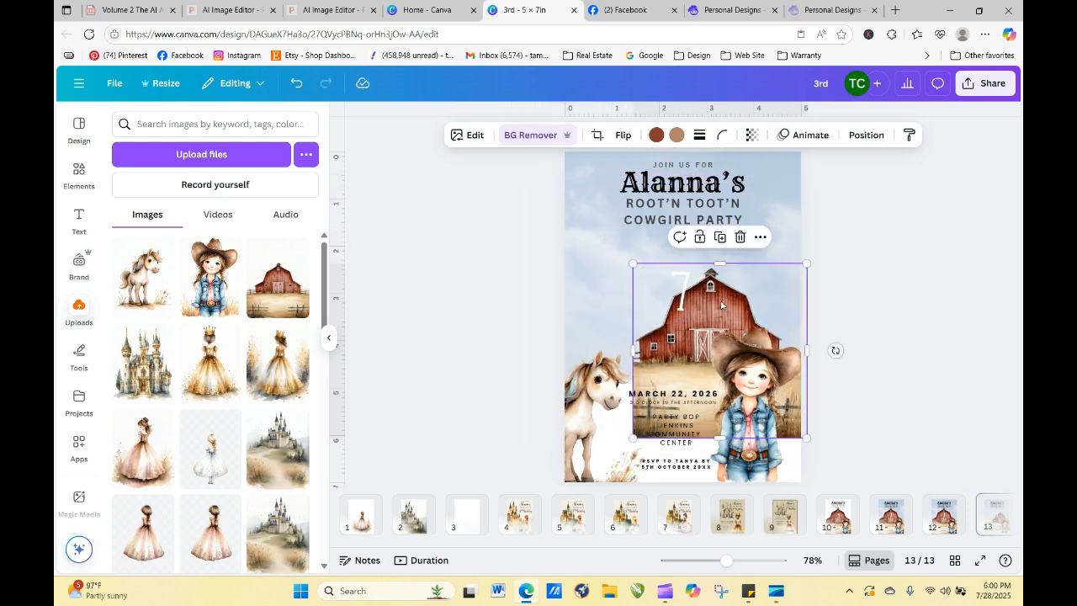
left_click_drag(721, 304, 653, 243)
left_click(812, 255)
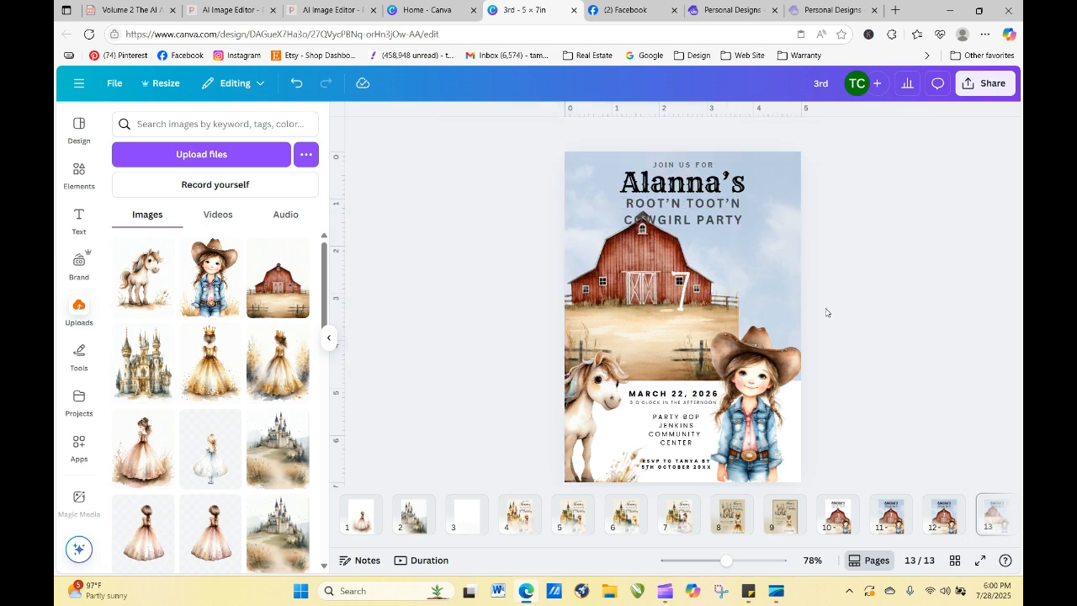
- Widen the barn image to the page's right edge and move the number 7 into the sky beside the barn
left_click(794, 406)
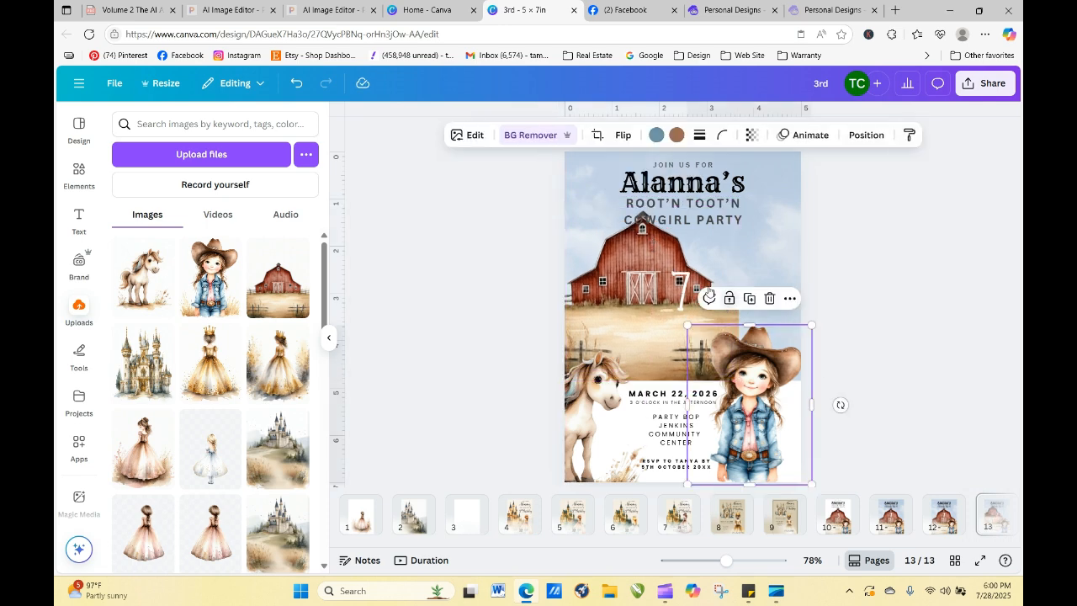
left_click(692, 278)
left_click(723, 276)
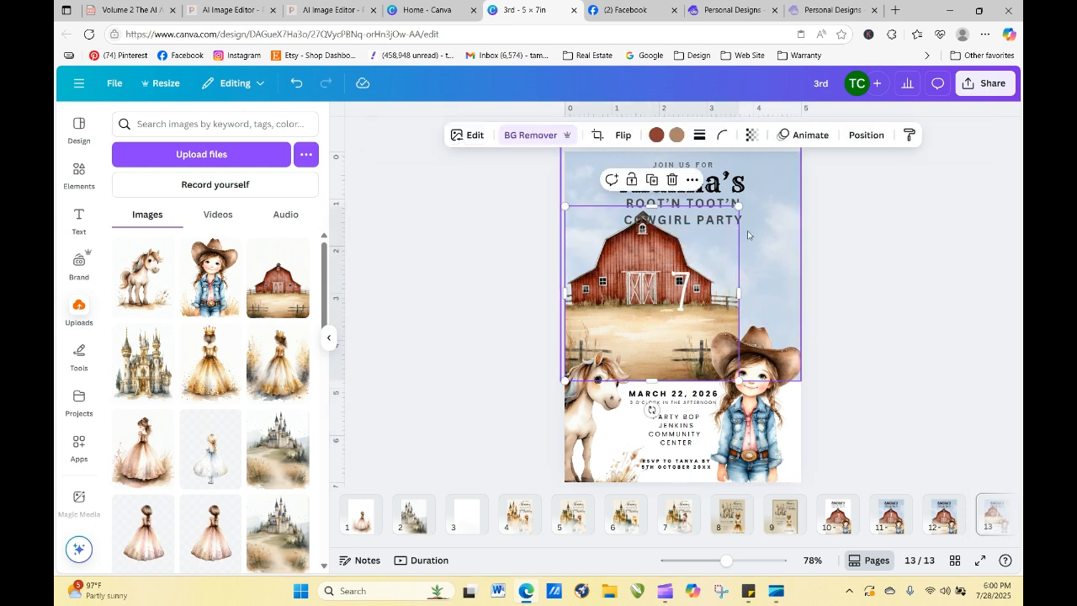
left_click_drag(740, 297, 805, 298)
left_click(817, 300)
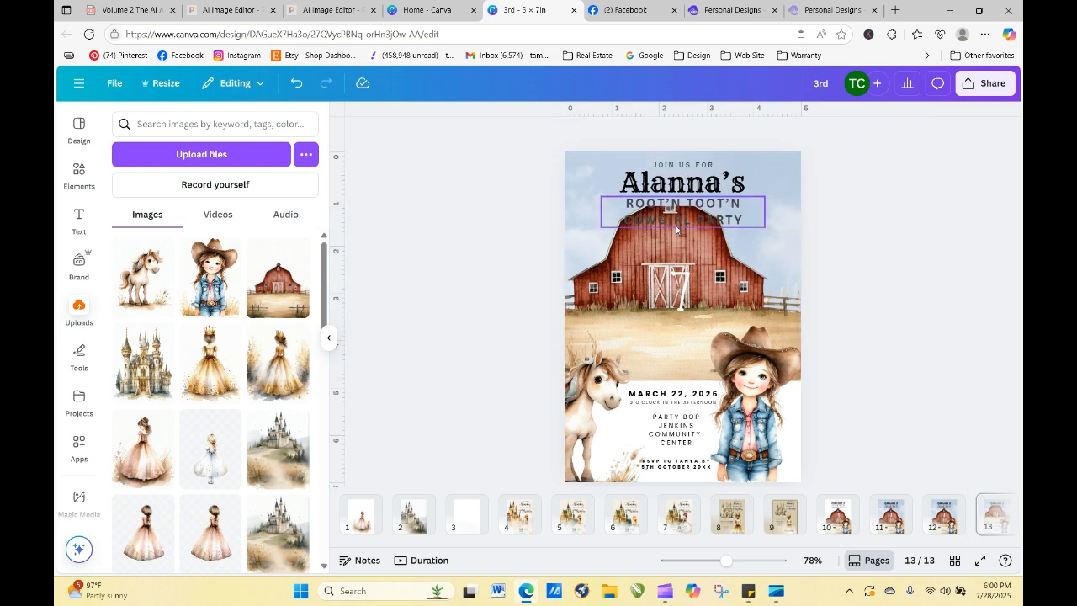
left_click_drag(681, 274, 782, 221)
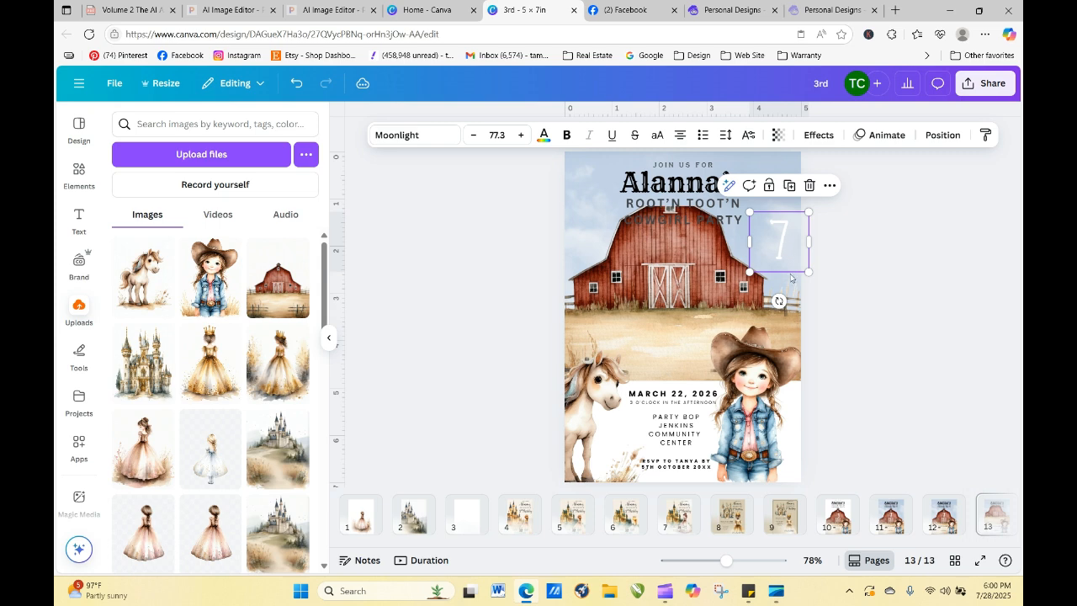
- Reduce the barn image, extend its upper edge to include the roof, and shift it partly past the page's left edge
left_click(597, 250)
left_click_drag(564, 206, 613, 242)
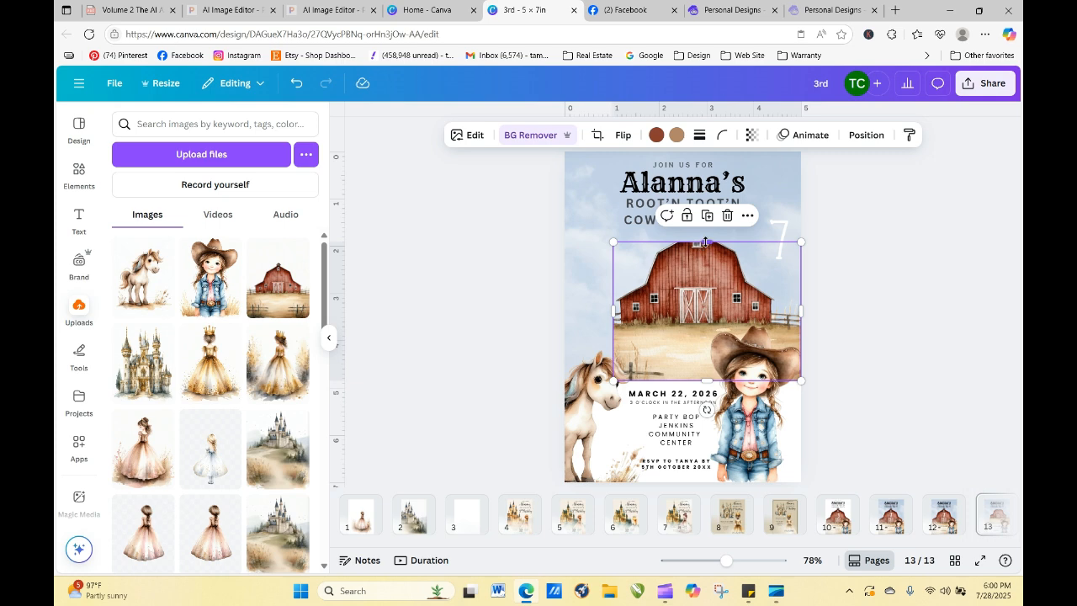
left_click_drag(705, 242, 705, 208)
left_click_drag(685, 283, 613, 265)
left_click(854, 205)
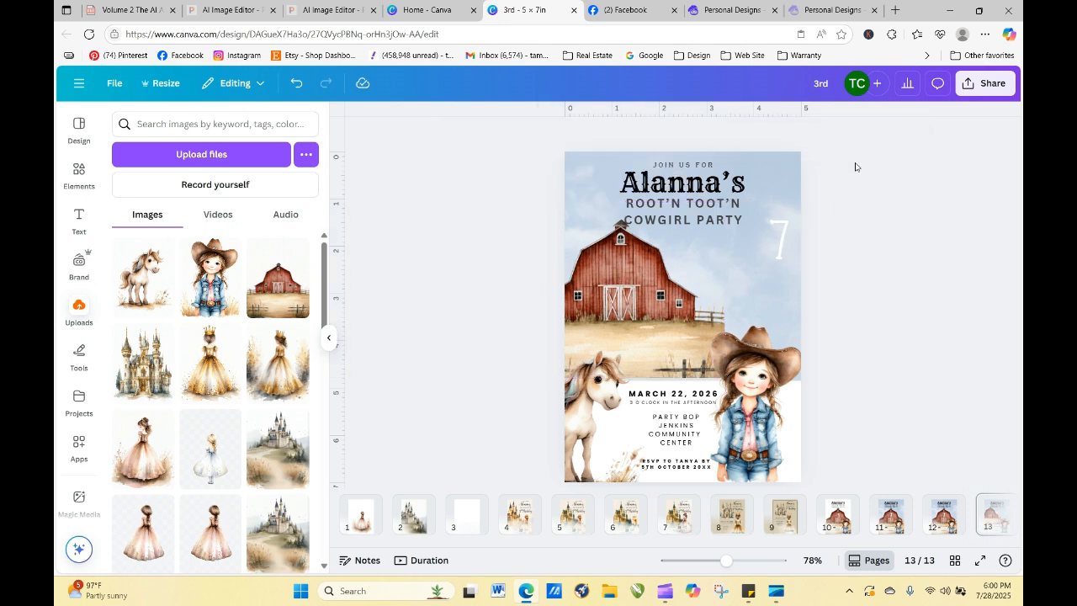
left_click_drag(892, 153, 730, 271)
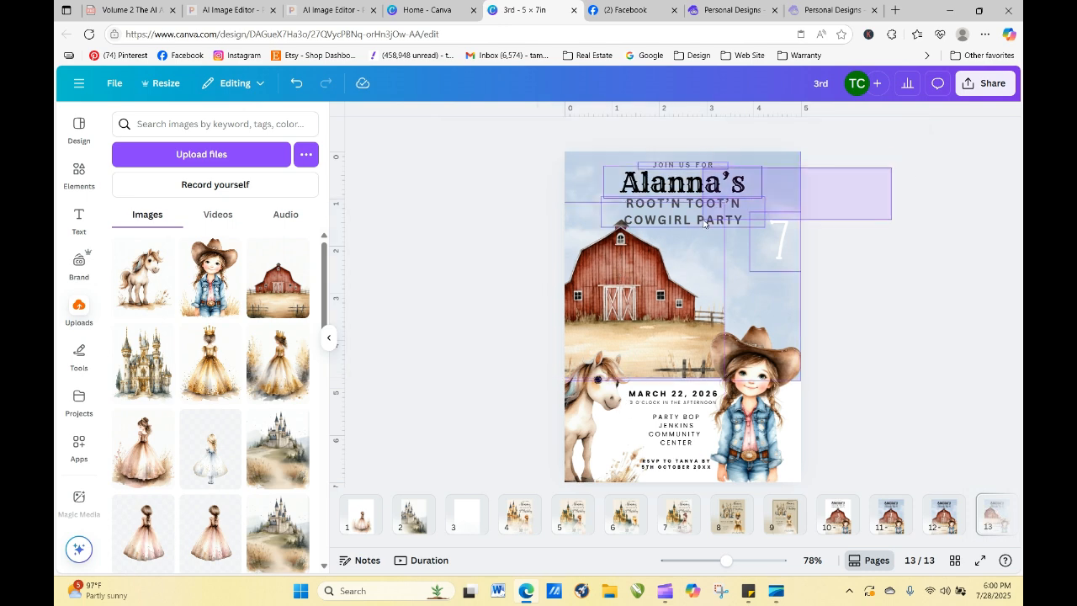
left_click(875, 212)
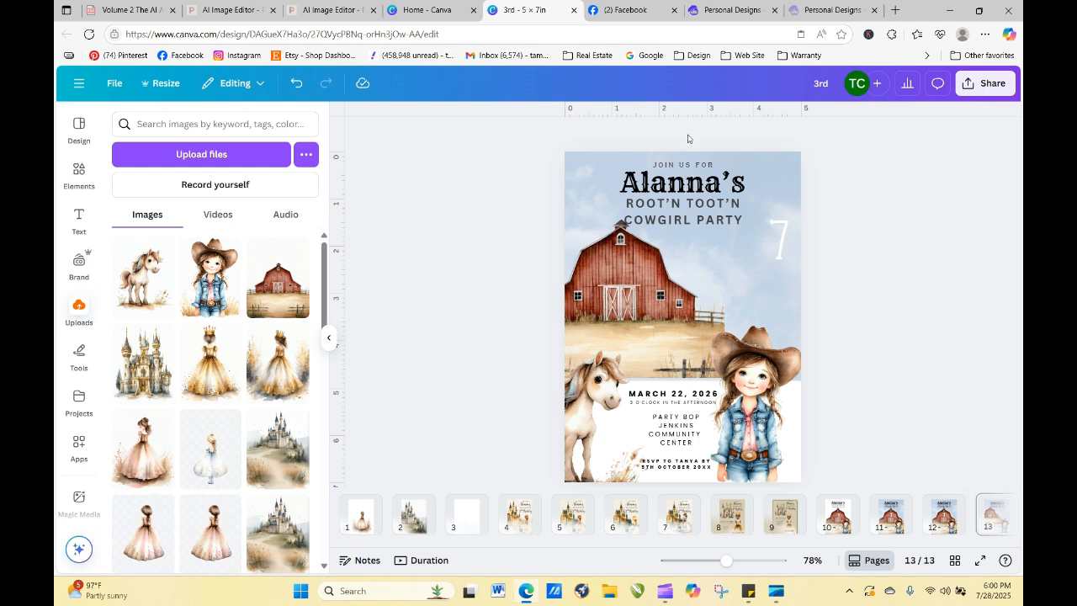
left_click_drag(688, 169, 745, 207)
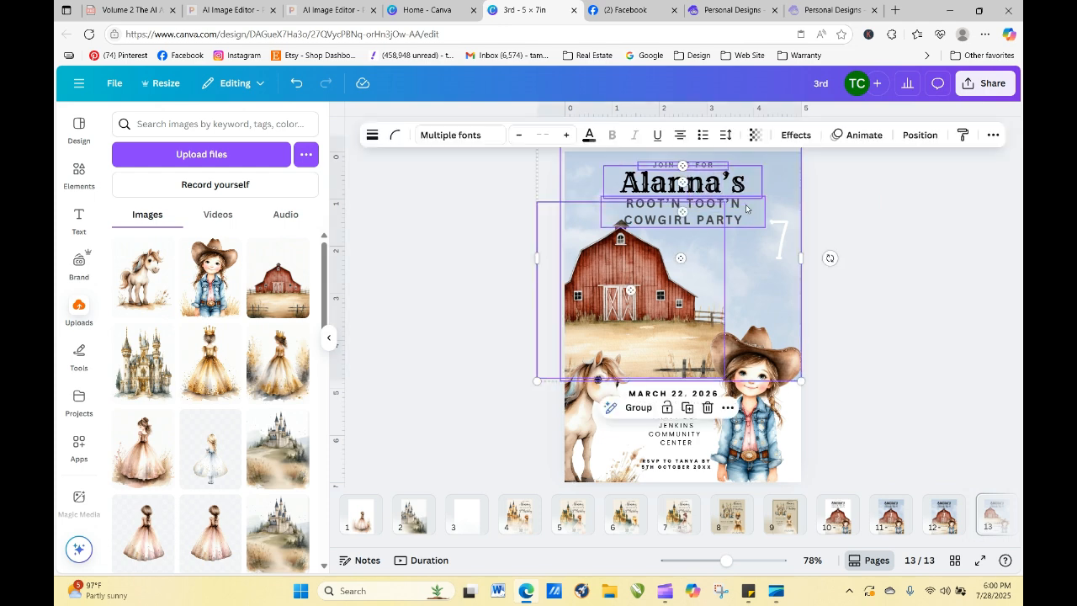
left_click(881, 251)
- Move the barn down behind the pony and date text, and nudge the heading text slightly to the right
left_click(654, 257)
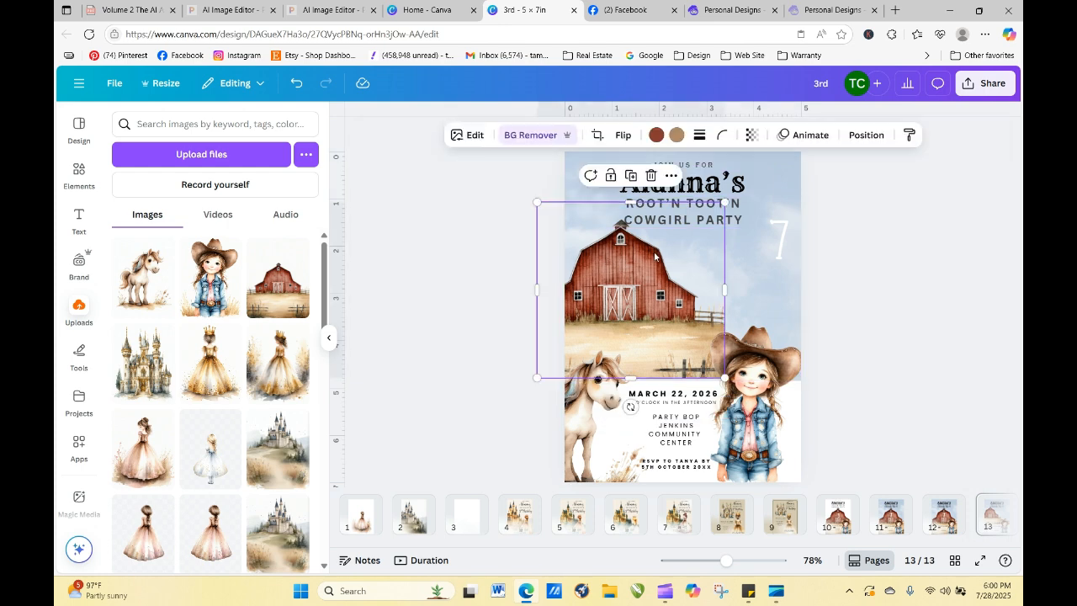
left_click_drag(653, 257, 652, 313)
left_click_drag(536, 160, 710, 216)
left_click(869, 226)
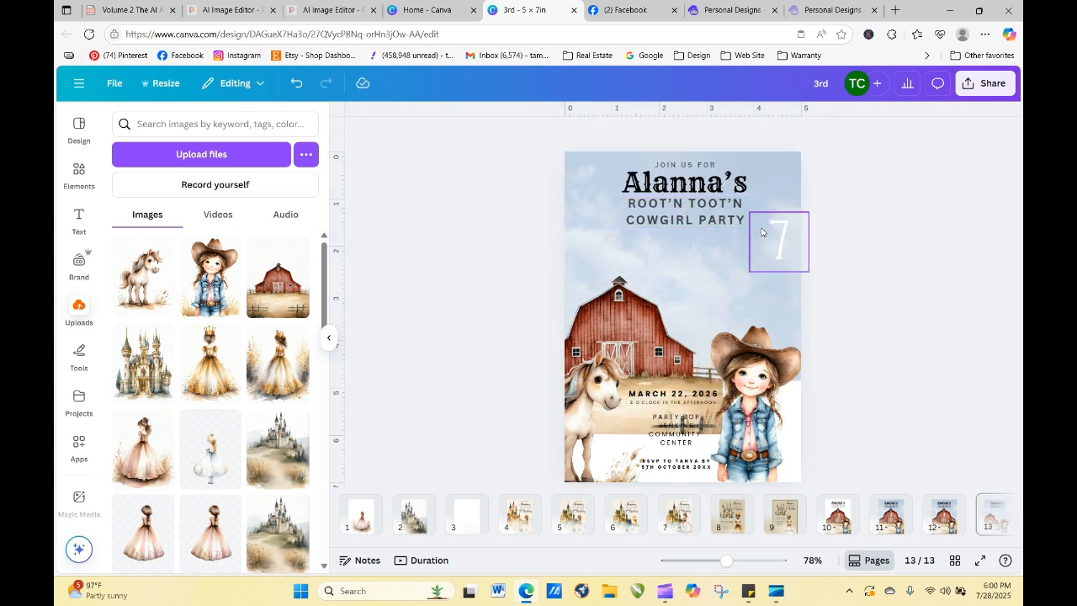
- Group the three heading texts on page 13 and move the group into the sky near the page's upper-right corner
left_click(737, 220)
left_click(725, 195, "shift")
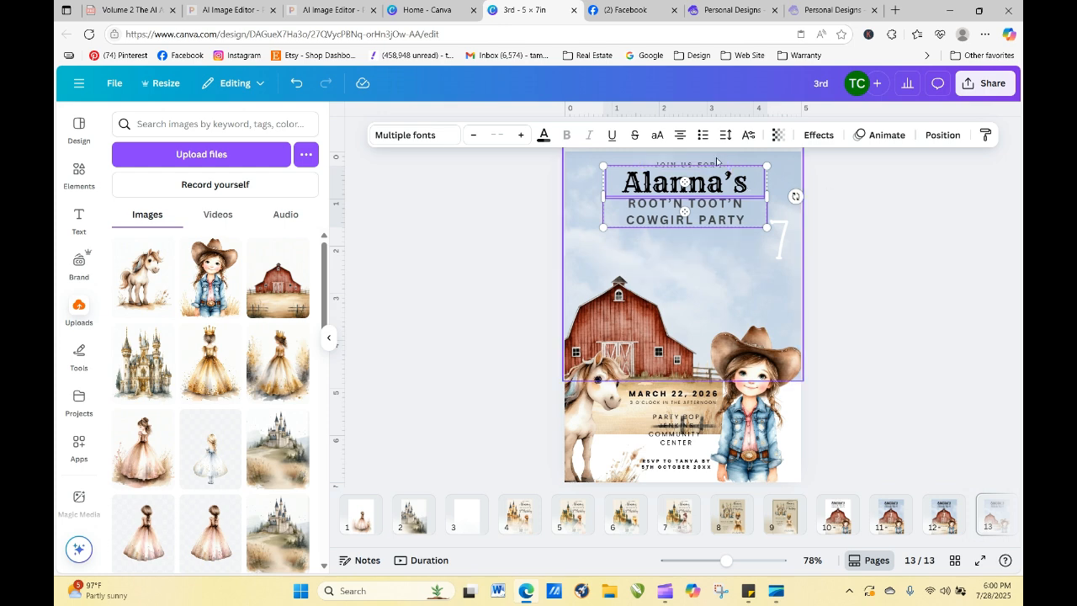
left_click(712, 166, "shift")
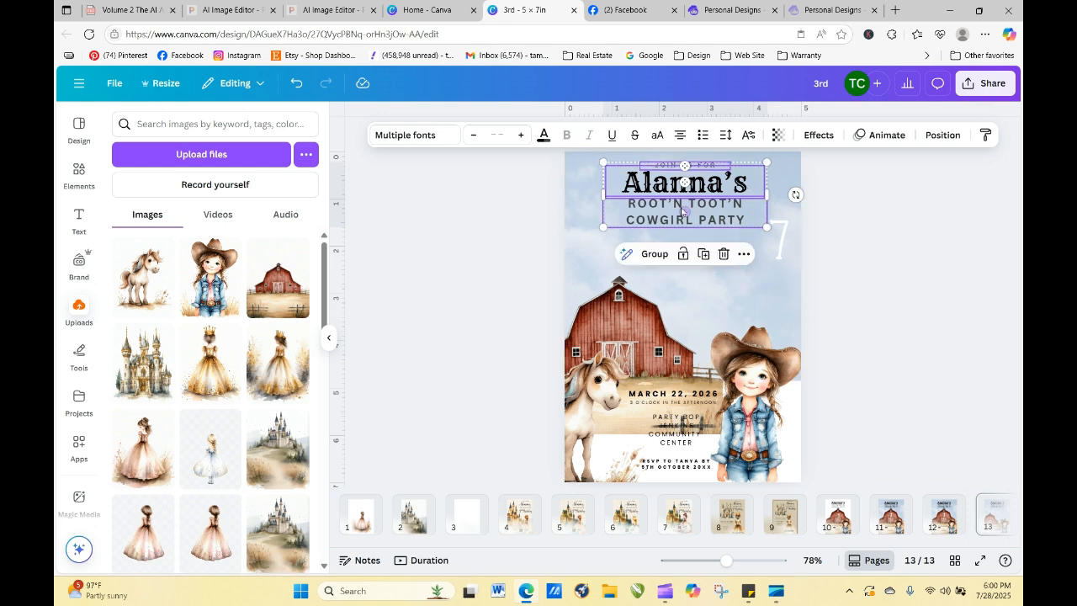
left_click(654, 253)
left_click(781, 242)
left_click(851, 262)
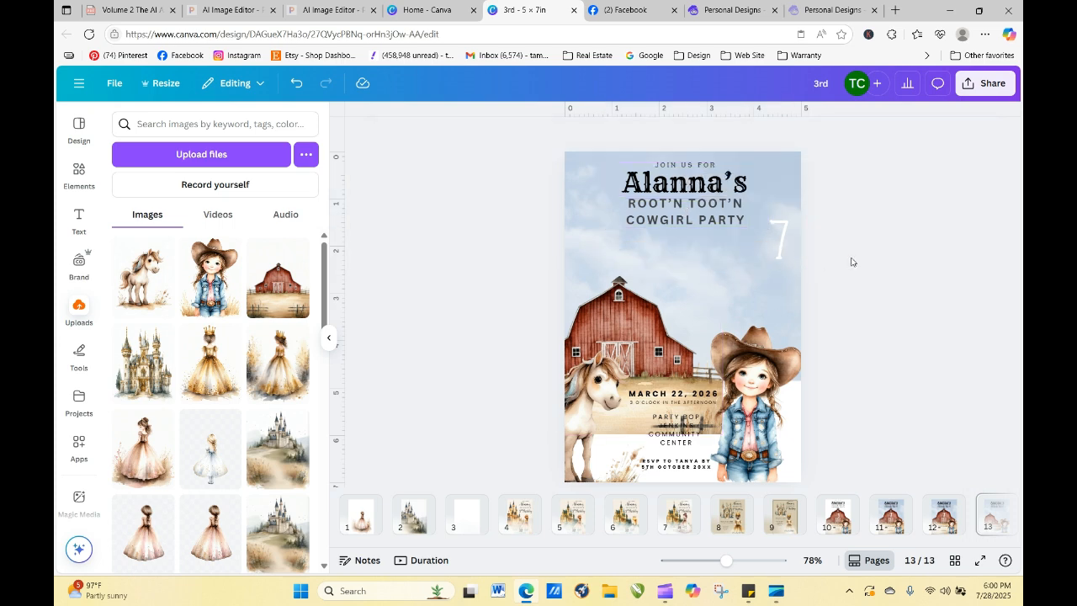
left_click_drag(684, 185, 722, 178)
left_click(860, 248)
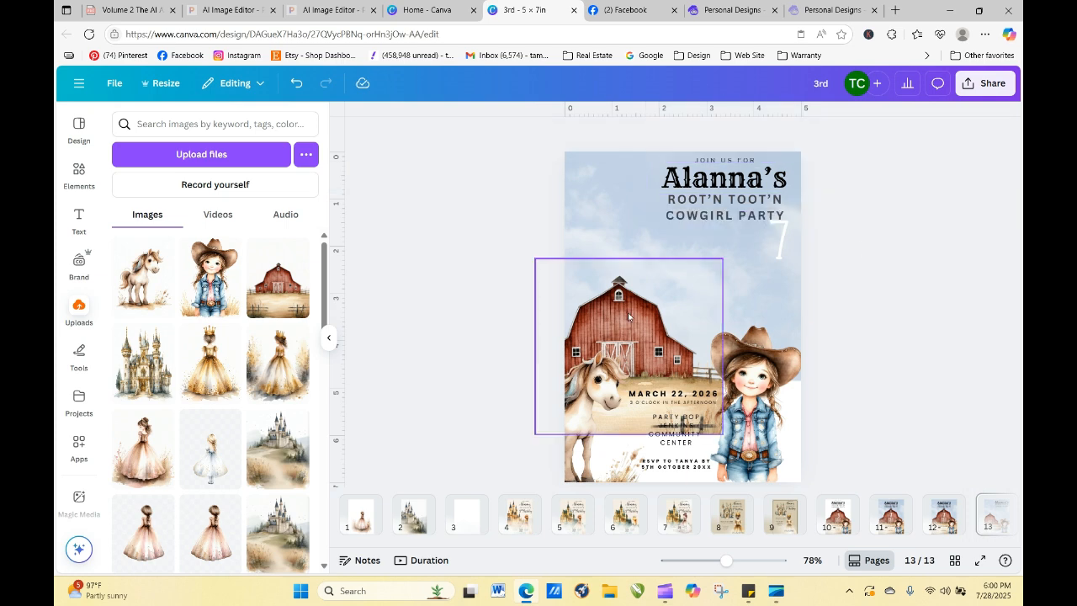
- Move the barn image up, widen it to the page's right edge, extend its upper edge past the page, and shift it left
left_click_drag(626, 309, 607, 248)
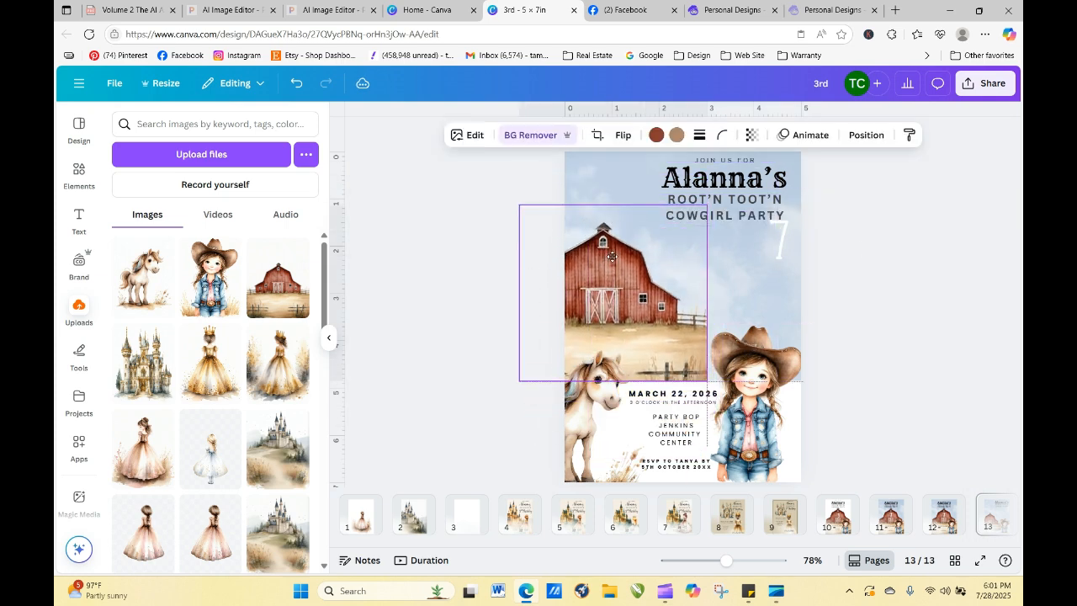
left_click_drag(707, 291, 804, 292)
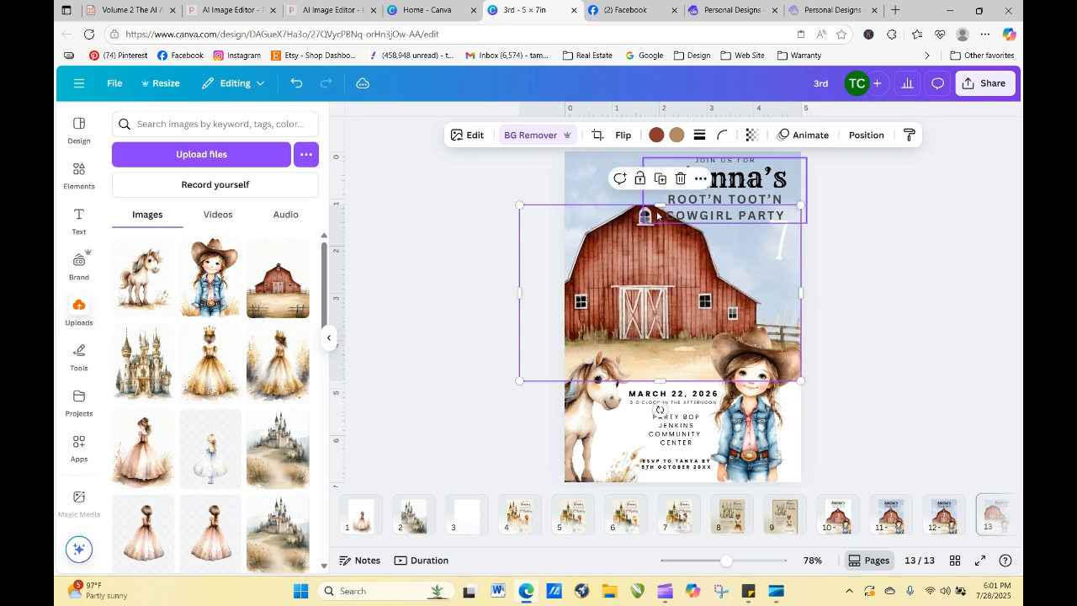
left_click_drag(658, 204, 655, 147)
left_click_drag(657, 261, 626, 260)
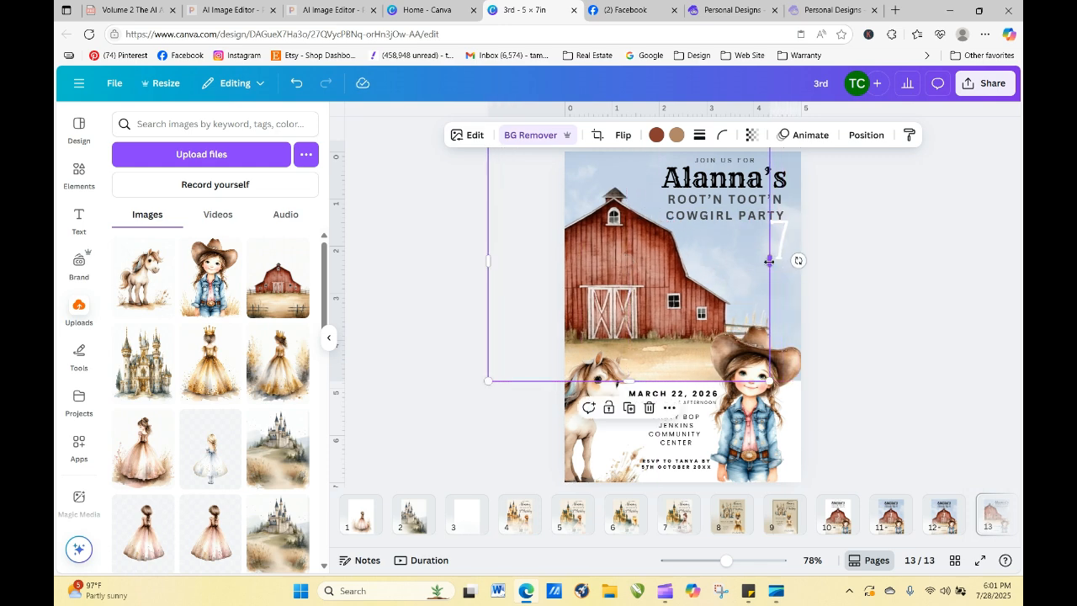
- Shift the barn image further past the page's left edge and extend its right and lower edges so it fills the whole page
key("Right")
key("Right")
key("Right")
key("Right")
key("Right")
key("Right")
key("Right")
key("Right")
left_click_drag(688, 283, 669, 278)
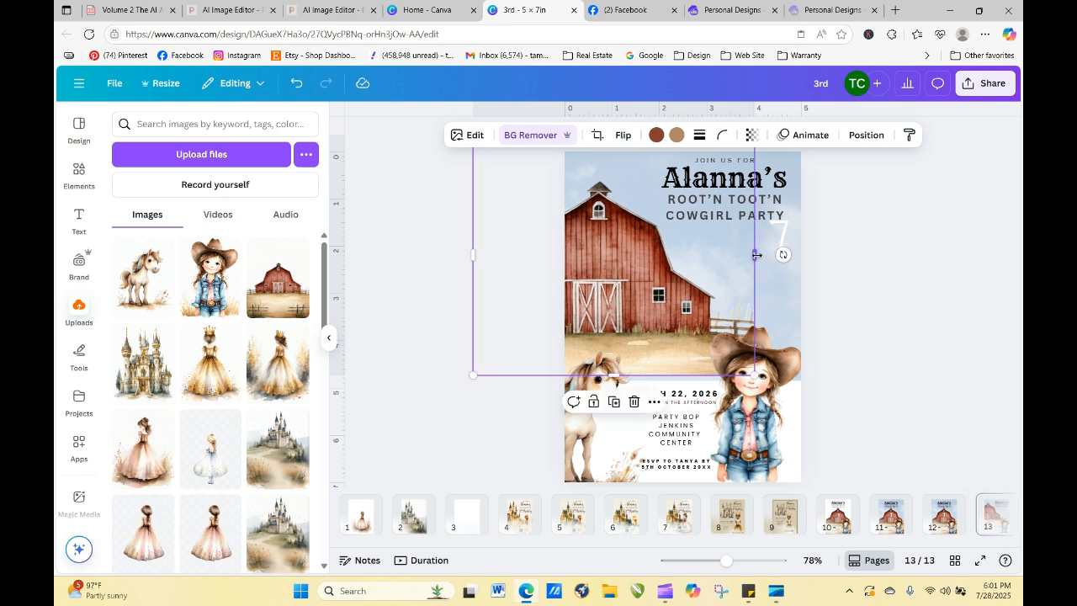
left_click_drag(756, 255, 801, 255)
left_click_drag(638, 376, 651, 486)
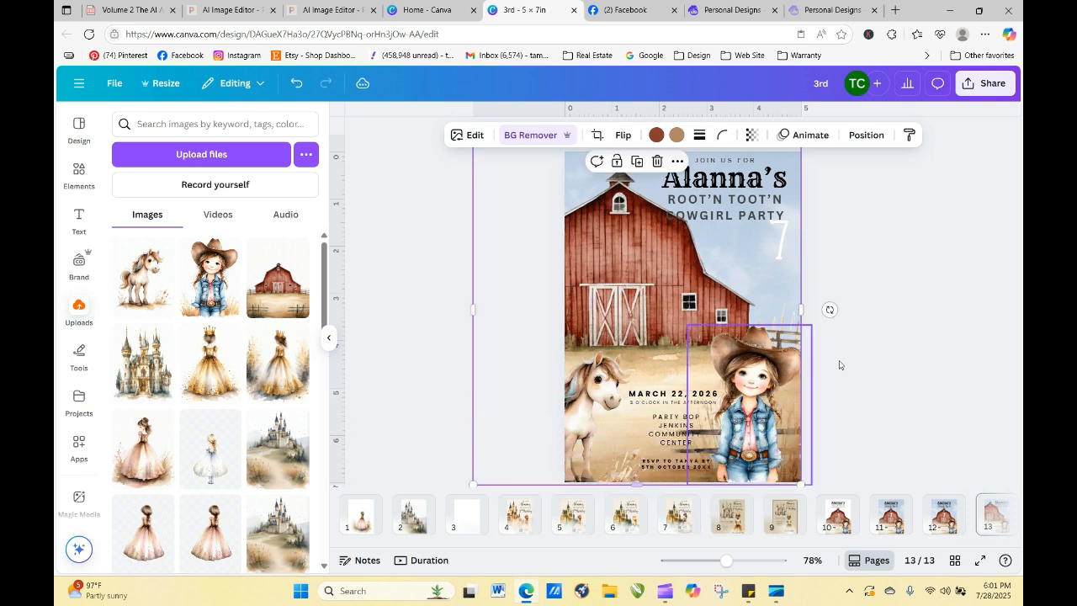
left_click(670, 264)
- Place the number 7 on the barn between its upper window and doors, and nudge the pony slightly to the right
left_click_drag(779, 236, 793, 254)
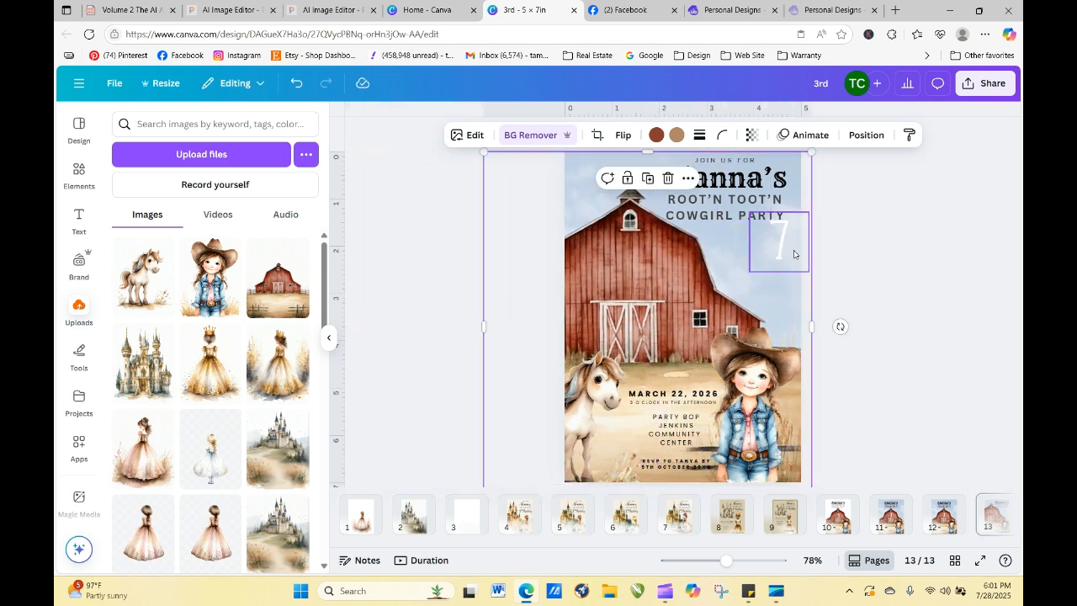
left_click(872, 278)
left_click(725, 197)
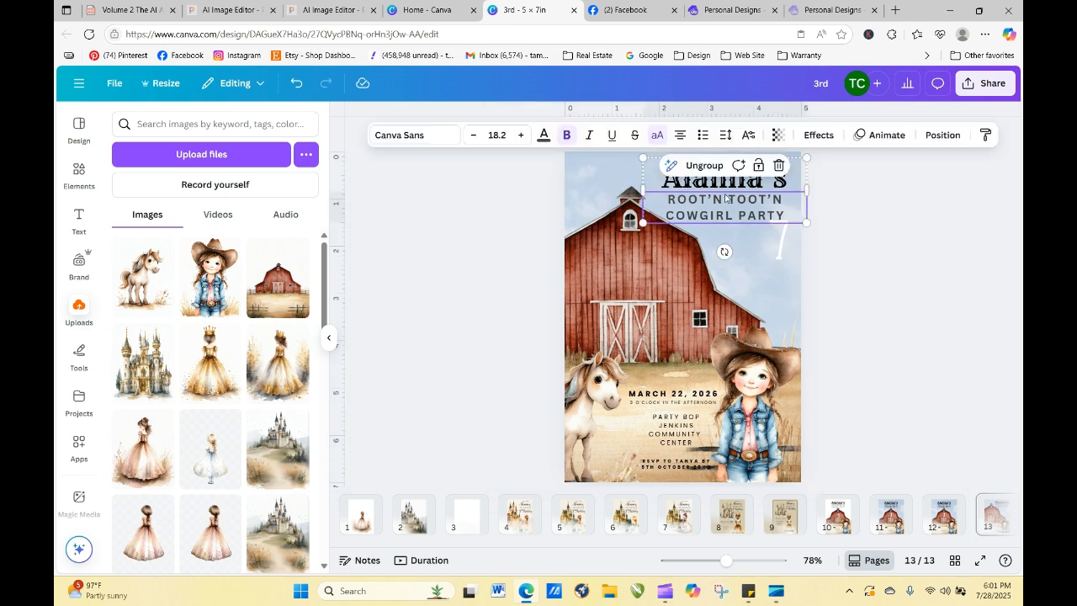
left_click_drag(774, 241, 630, 267)
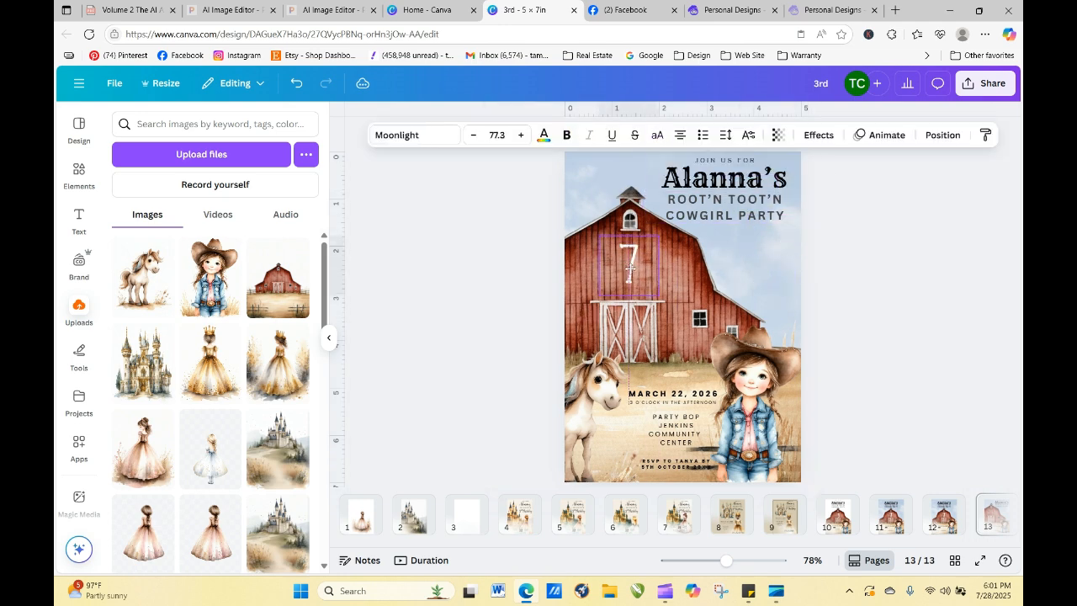
left_click(844, 271)
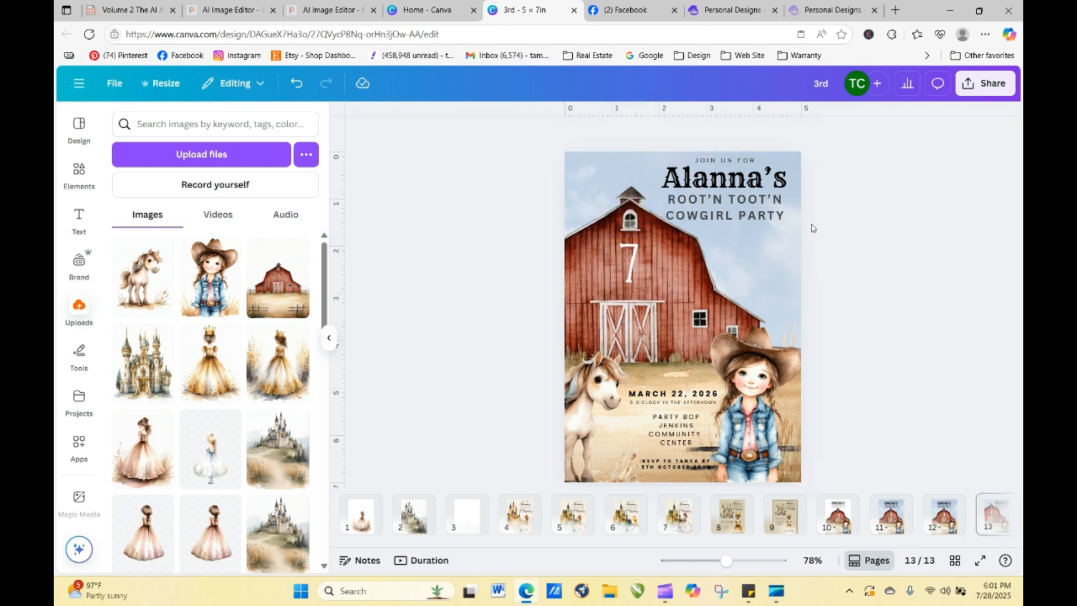
left_click(769, 368)
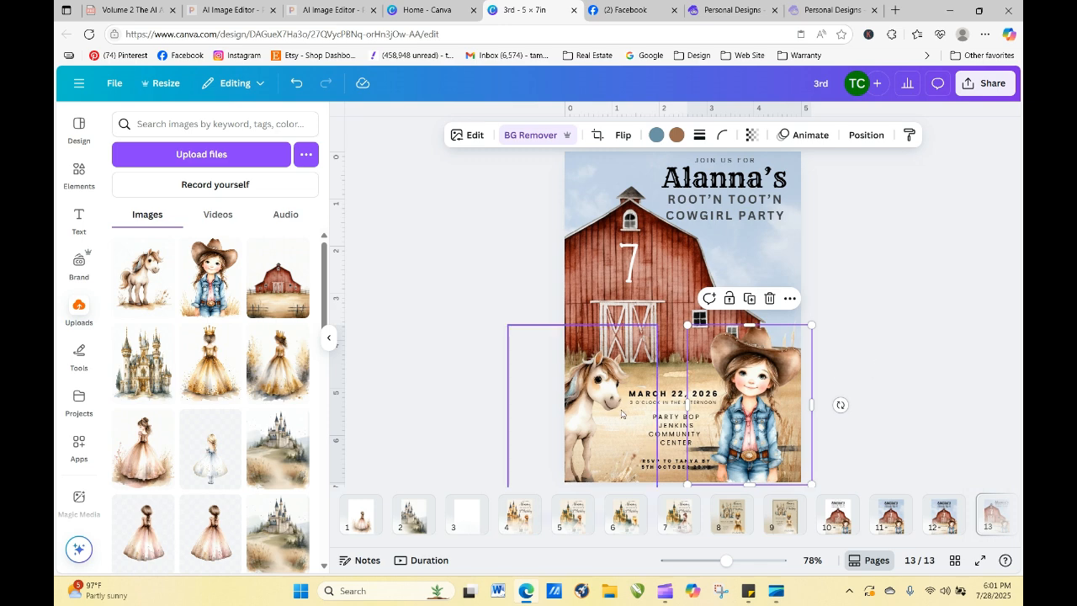
mouse_move(592, 398)
left_mouse_down()
mouse_move(611, 399)
mouse_move(597, 395)
left_mouse_up()
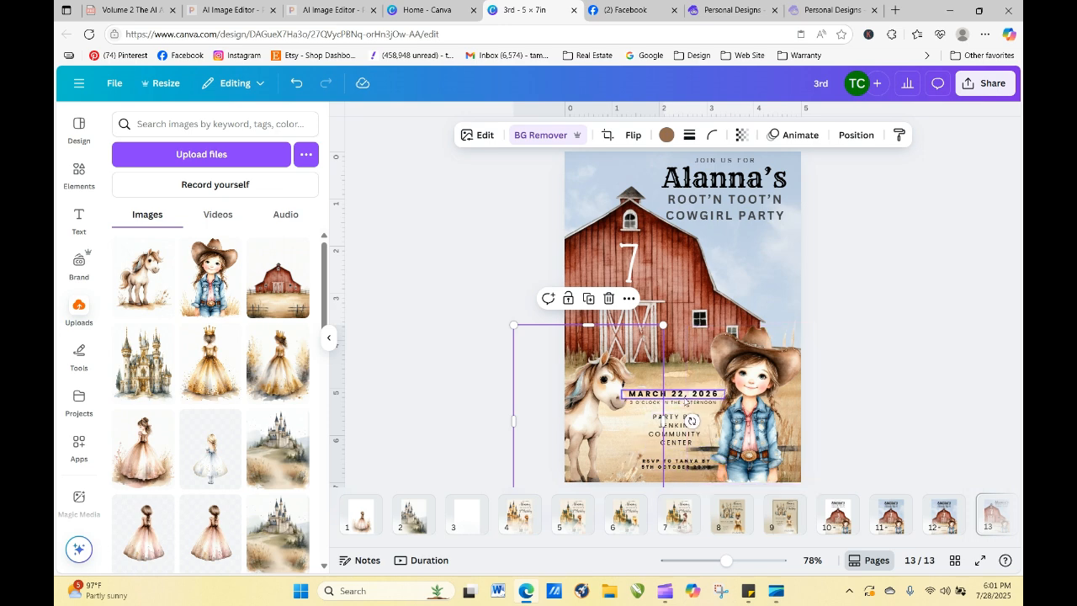
- Move the date text into the sky under the heading and reduce its font size to 9.6
left_click_drag(685, 401, 766, 248)
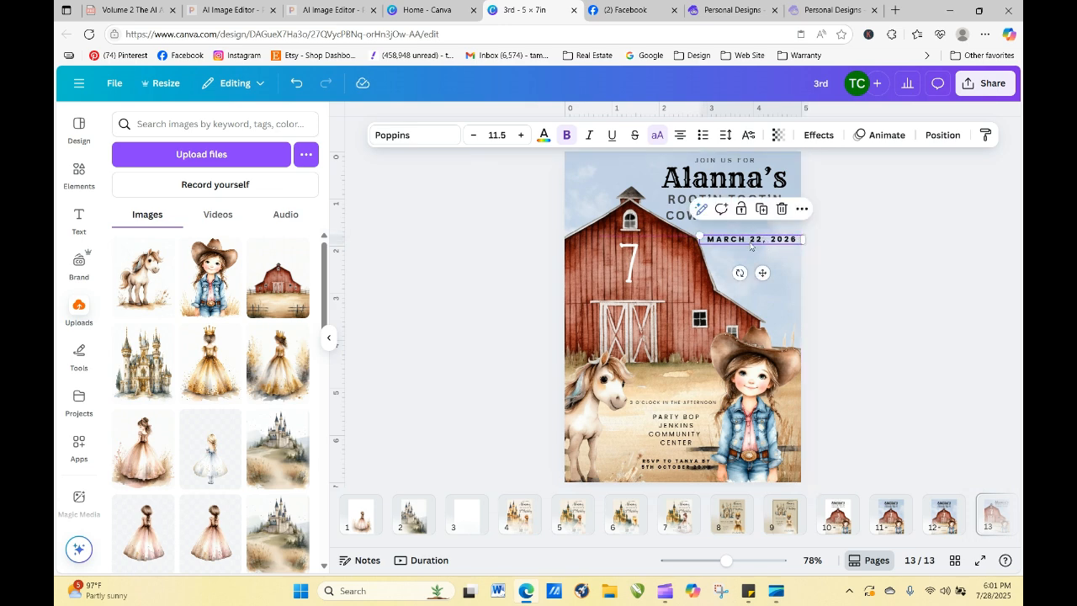
mouse_move(698, 235)
left_mouse_down()
mouse_move(683, 239)
mouse_move(718, 238)
left_mouse_up()
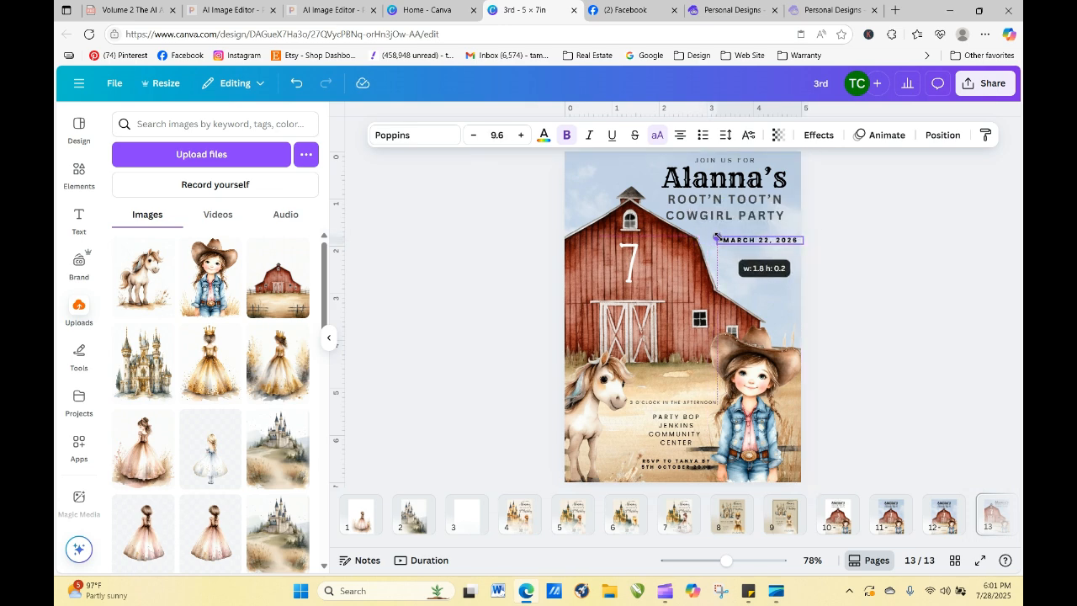
left_click(869, 269)
left_click_drag(781, 245, 766, 242)
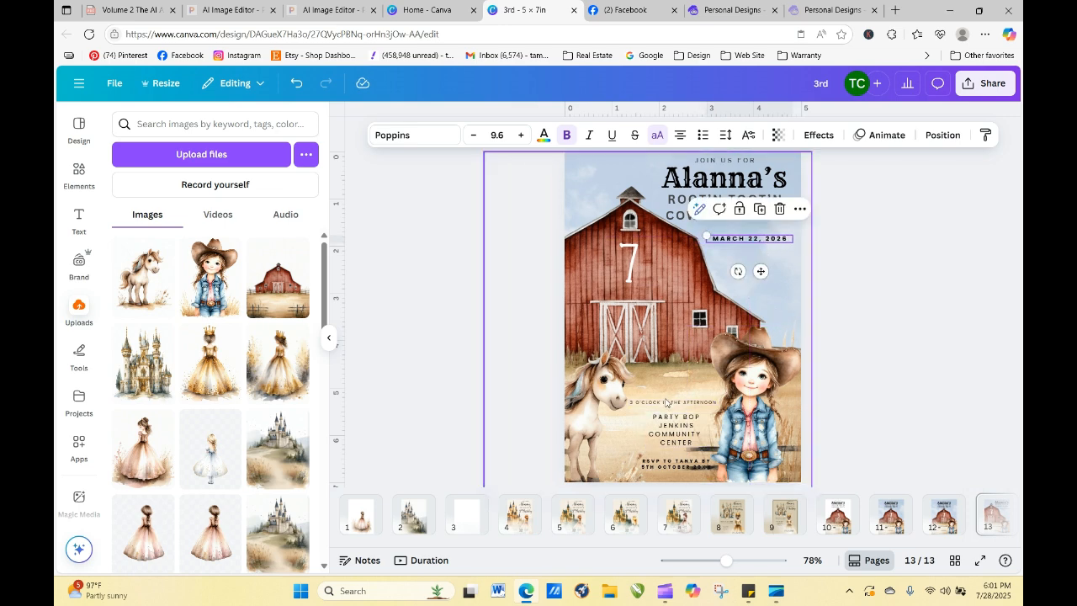
- Move the time text into the sky directly beneath the date
left_click_drag(668, 404, 691, 363)
key("Escape")
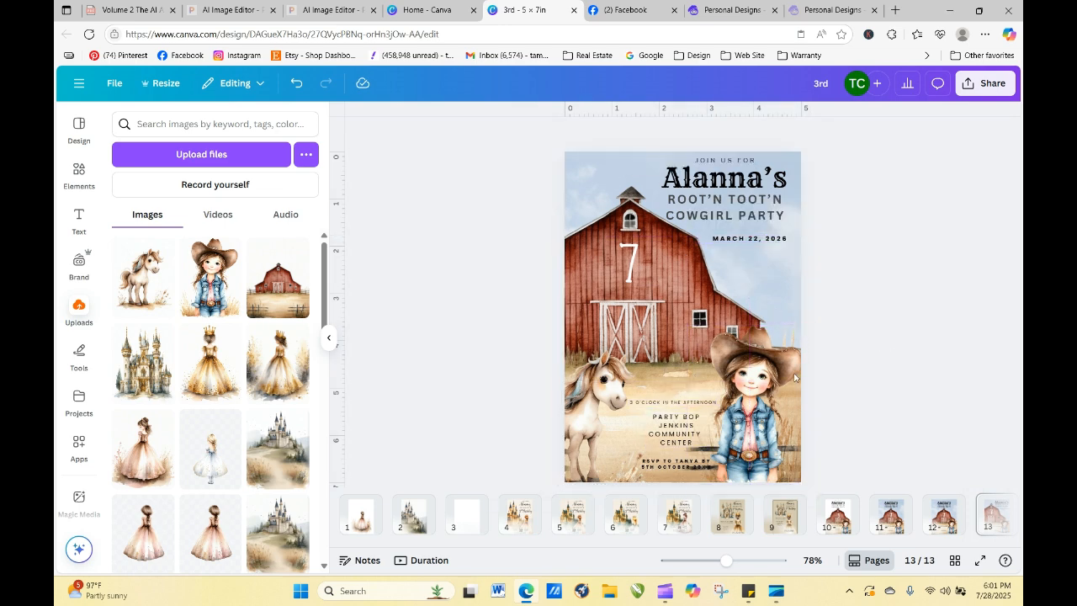
left_click_drag(690, 402, 756, 251)
left_click(854, 302)
left_click(756, 261)
left_click(889, 296)
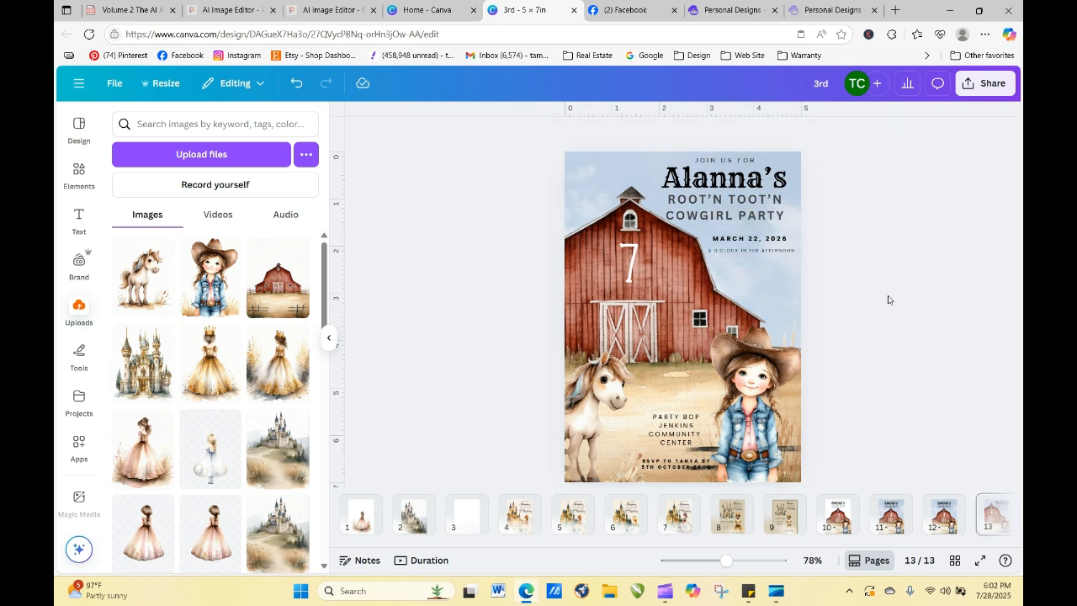
- Move the venue text and the RSVP text up between the pony and the cowgirl
left_click_drag(678, 439, 673, 401)
left_click(677, 468)
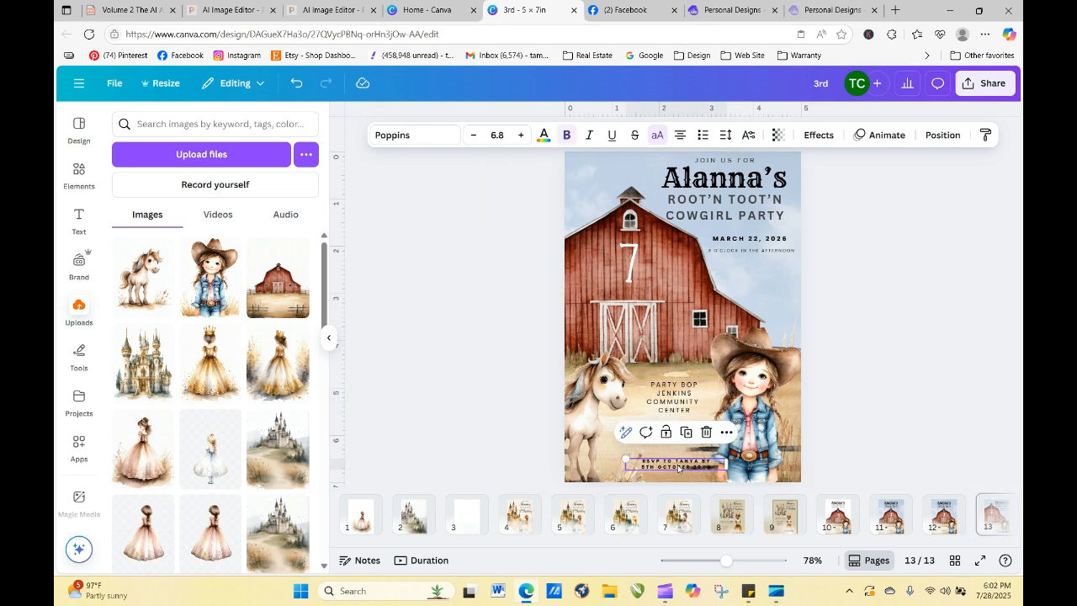
left_click_drag(678, 467, 676, 430)
left_click(846, 438)
- Shrink the pony to about four fifths, fit it fully inside the page's lower-left corner, and nudge the venue text right to clear it
left_click(607, 444)
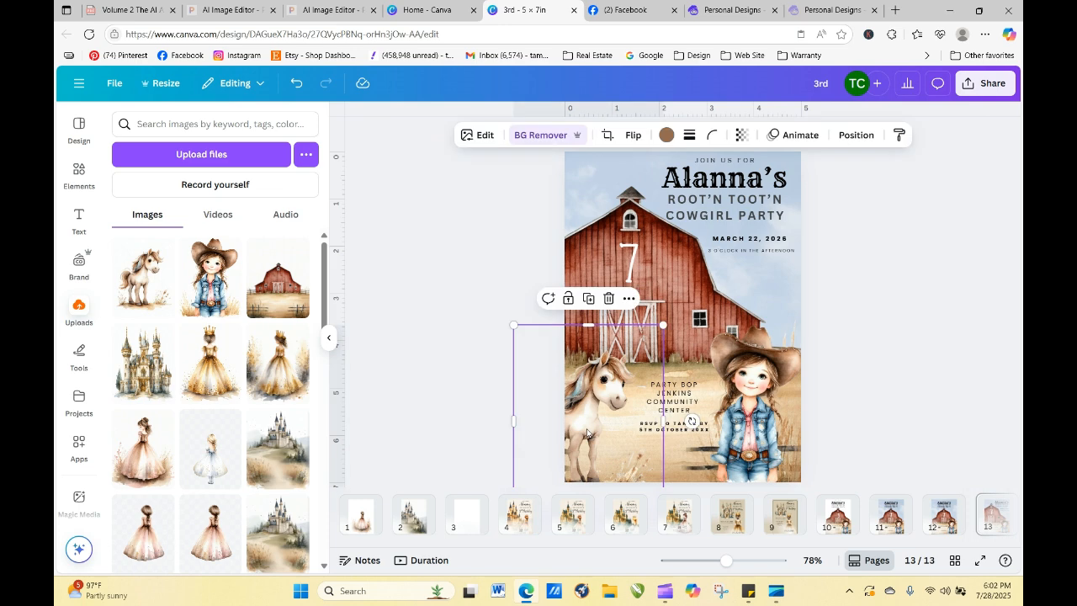
left_click_drag(587, 433, 606, 435)
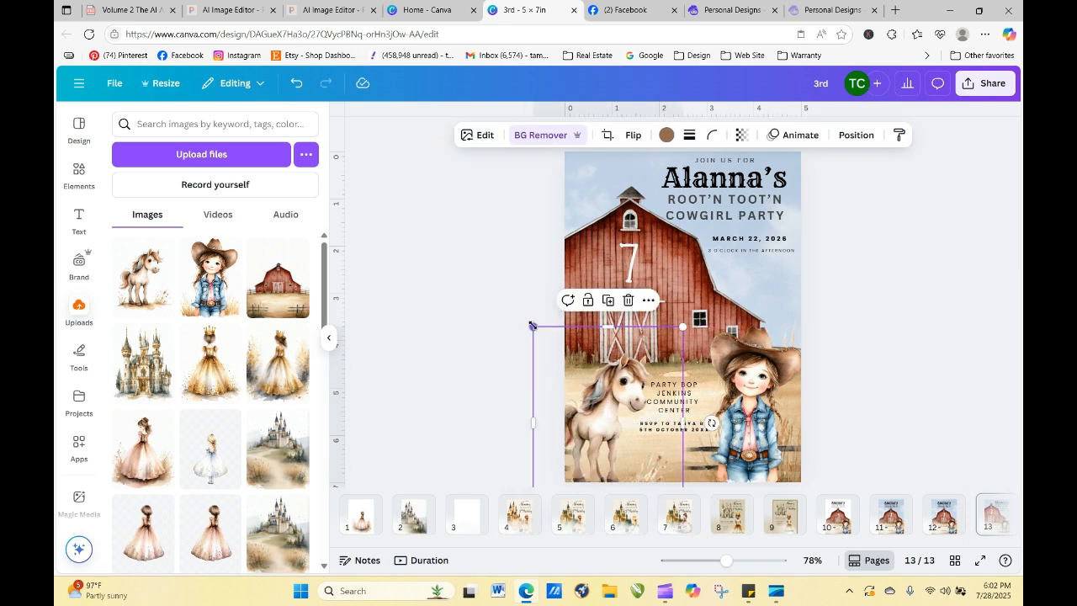
left_click_drag(532, 324, 562, 364)
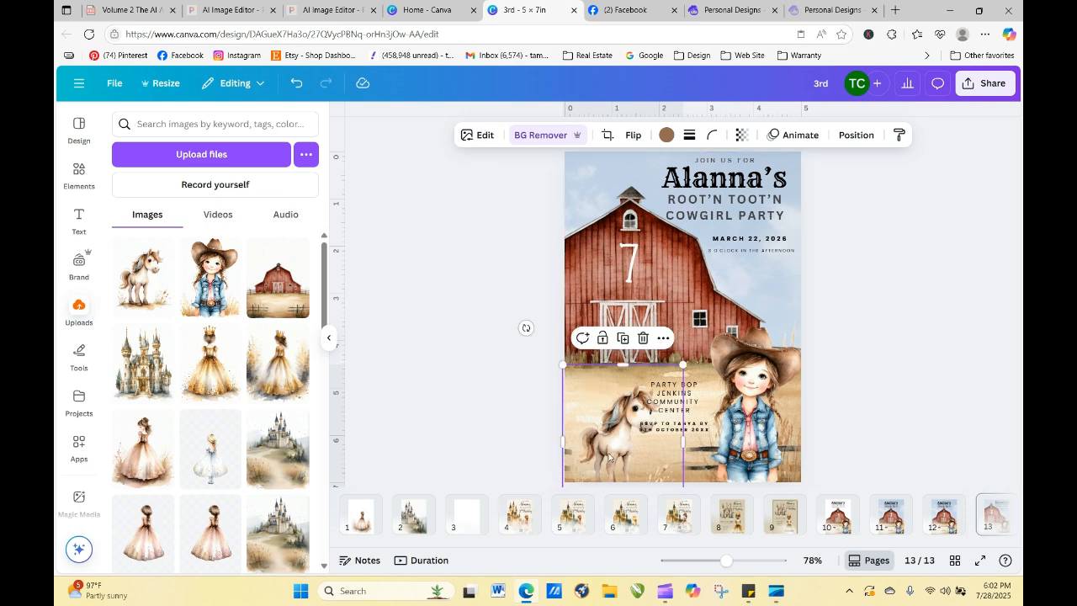
left_click_drag(608, 457, 602, 429)
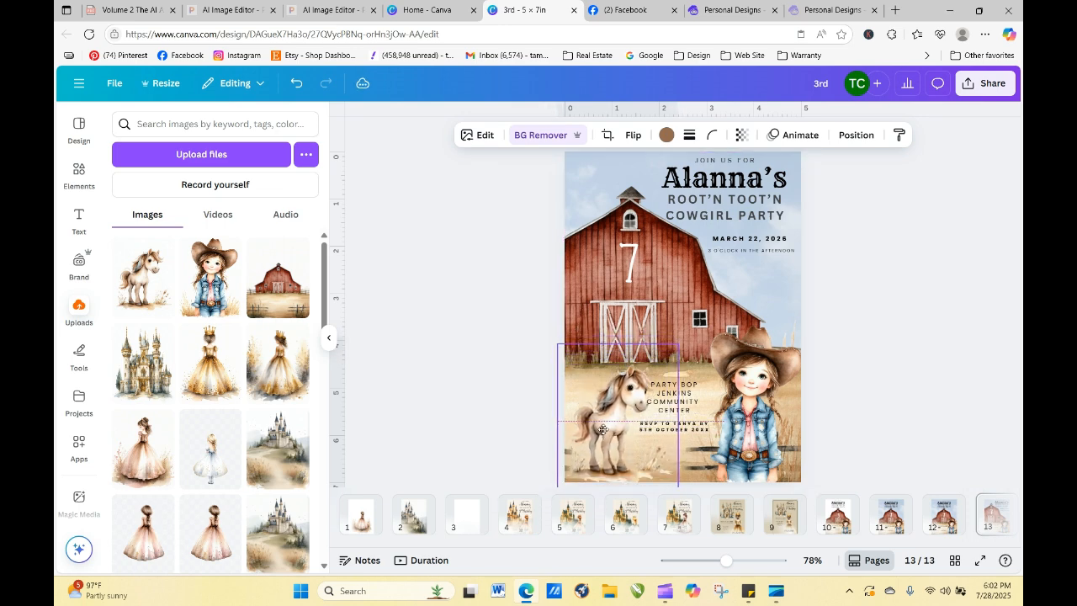
left_click(866, 433)
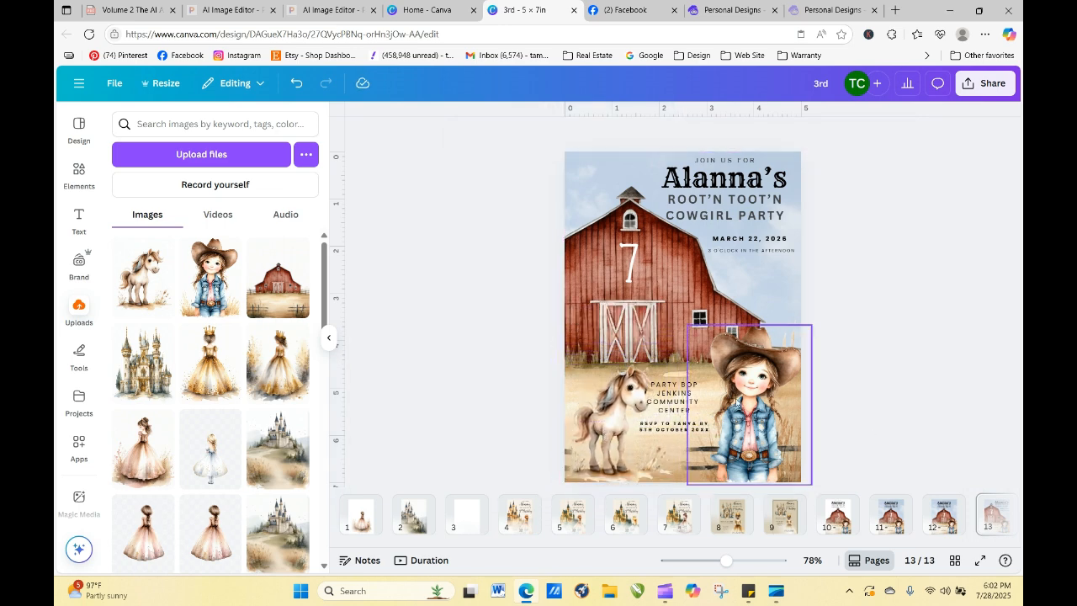
left_click_drag(676, 395, 685, 389)
left_click(906, 401)
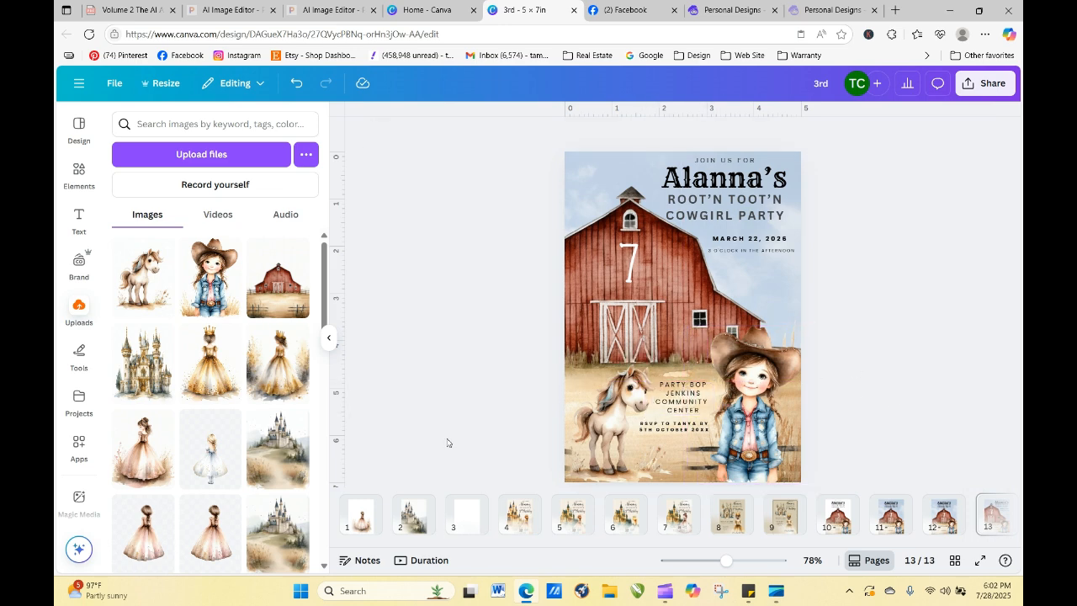
- Switch to Artistly, close the princess design preview, and download the cowgirl seen from behind in a denim shirt, jeans and brown hat
left_click(818, 15)
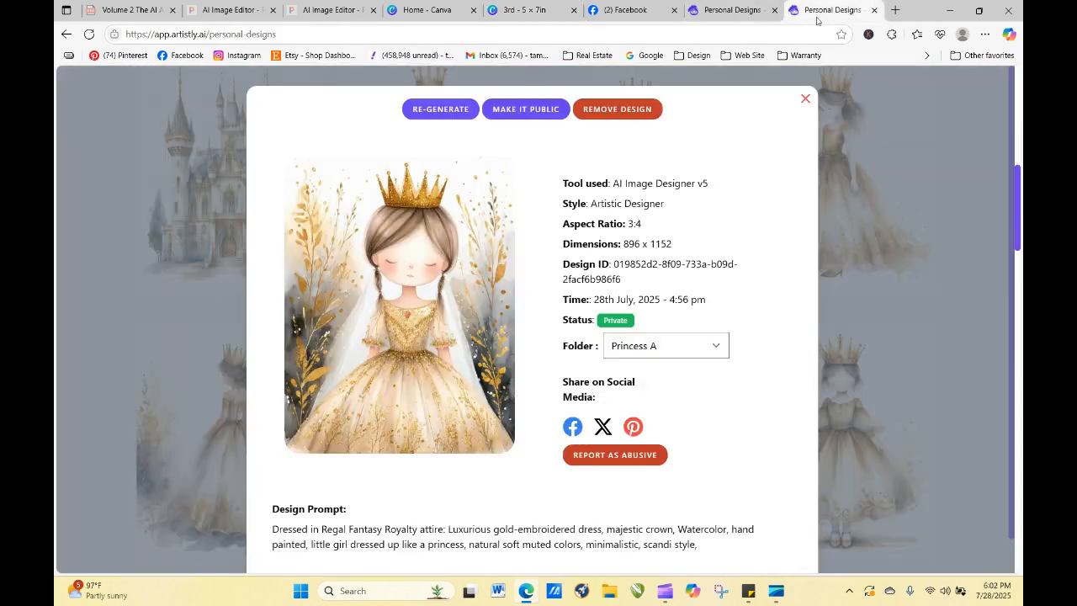
left_click(805, 99)
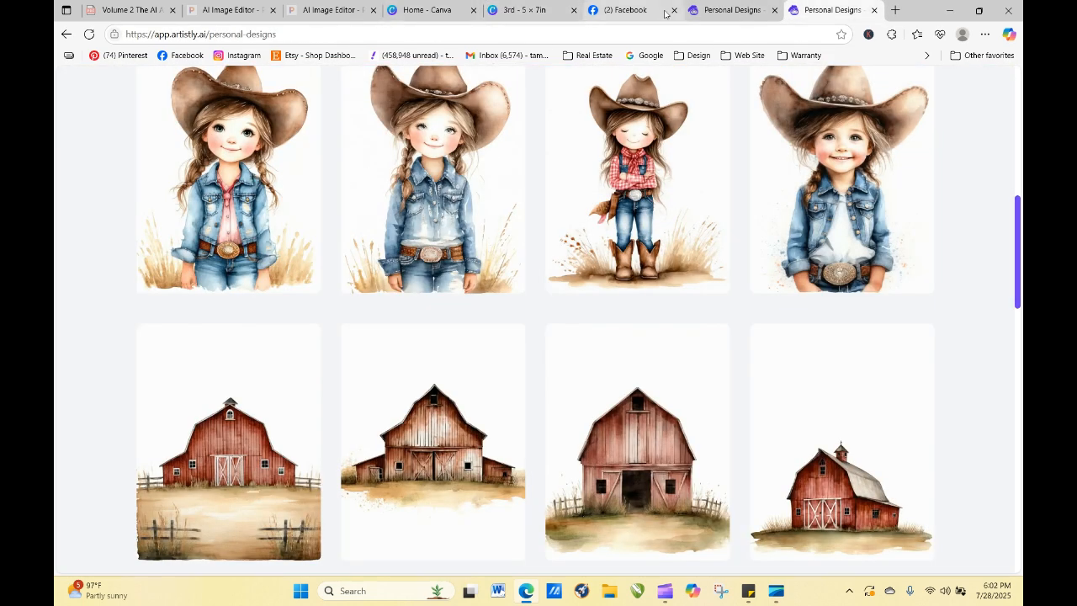
left_click(729, 10)
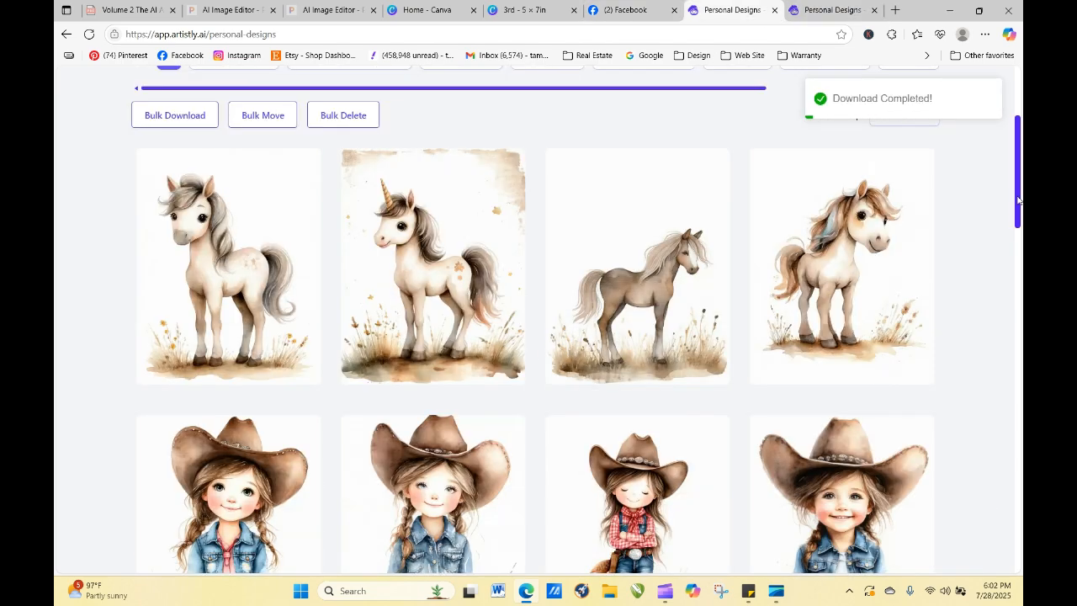
left_click_drag(1018, 199, 1020, 378)
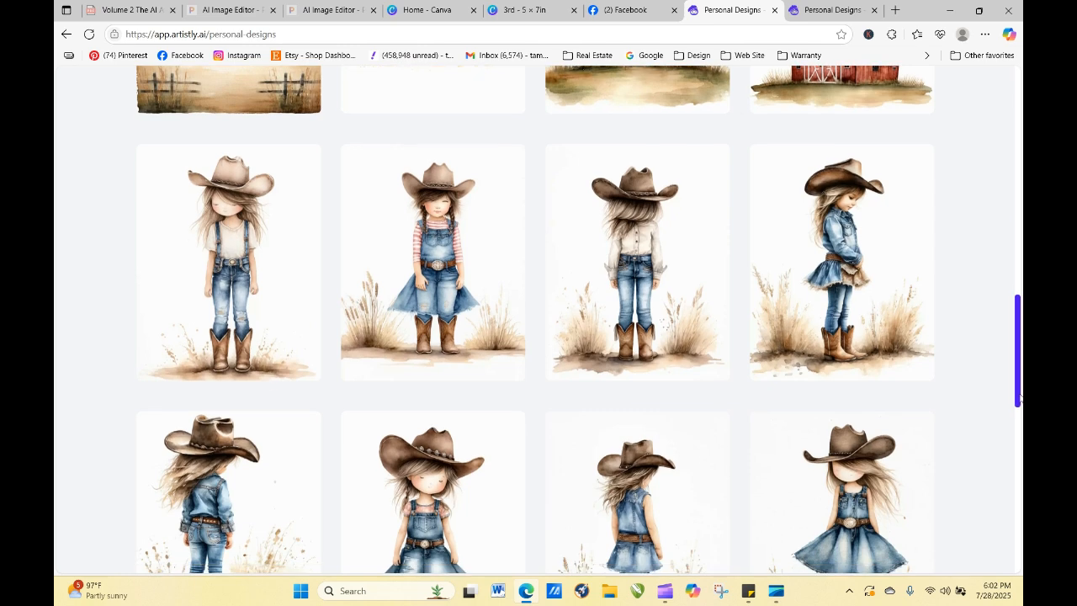
scroll(1020, 345, "down", 1)
left_click_drag(1019, 345, 1020, 519)
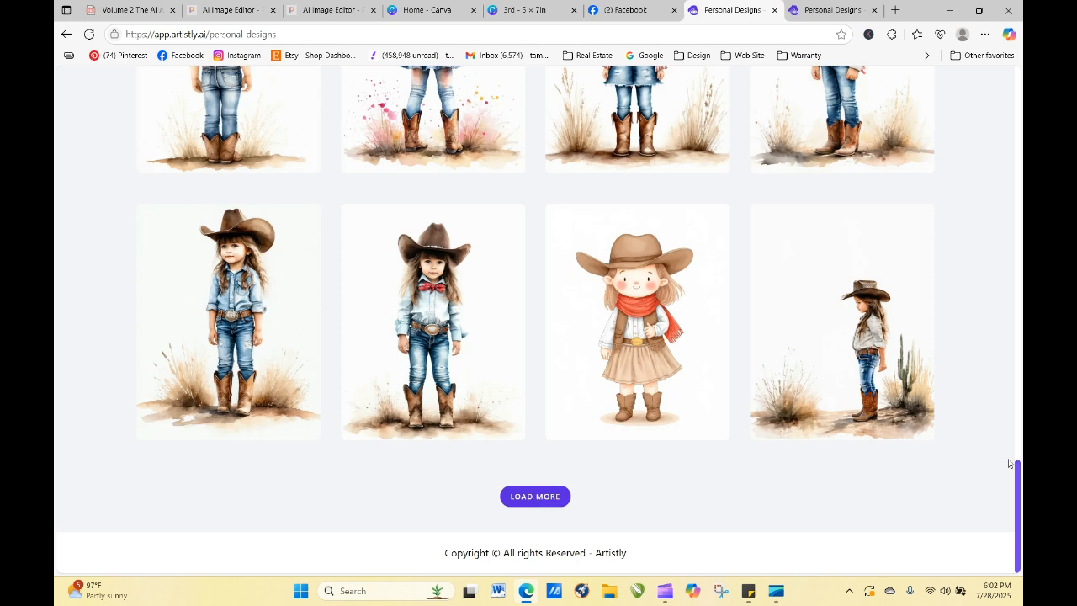
left_click_drag(1016, 471, 1017, 413)
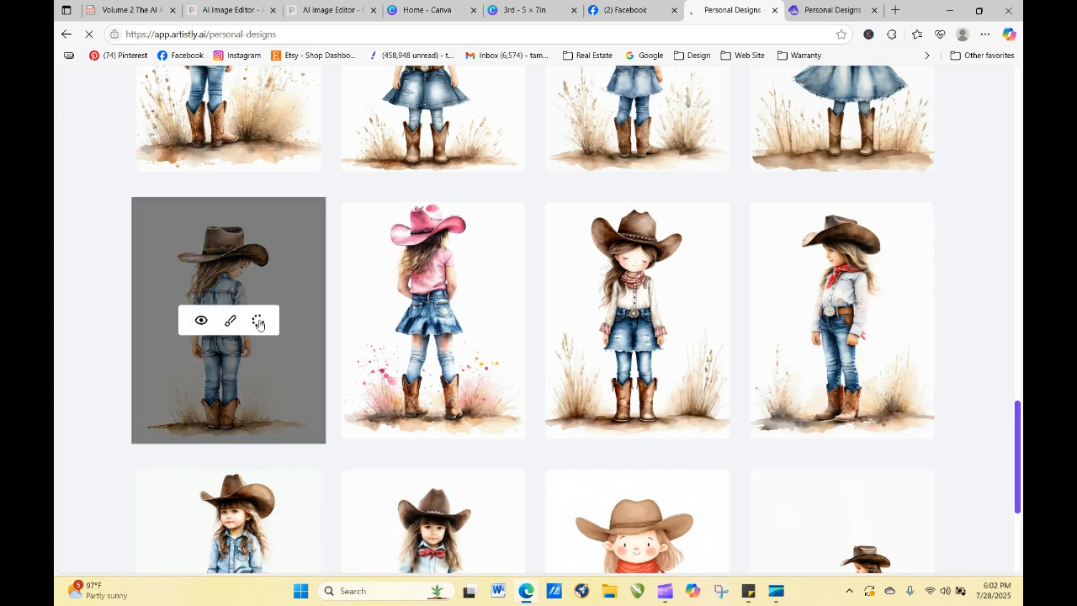
left_click(259, 320)
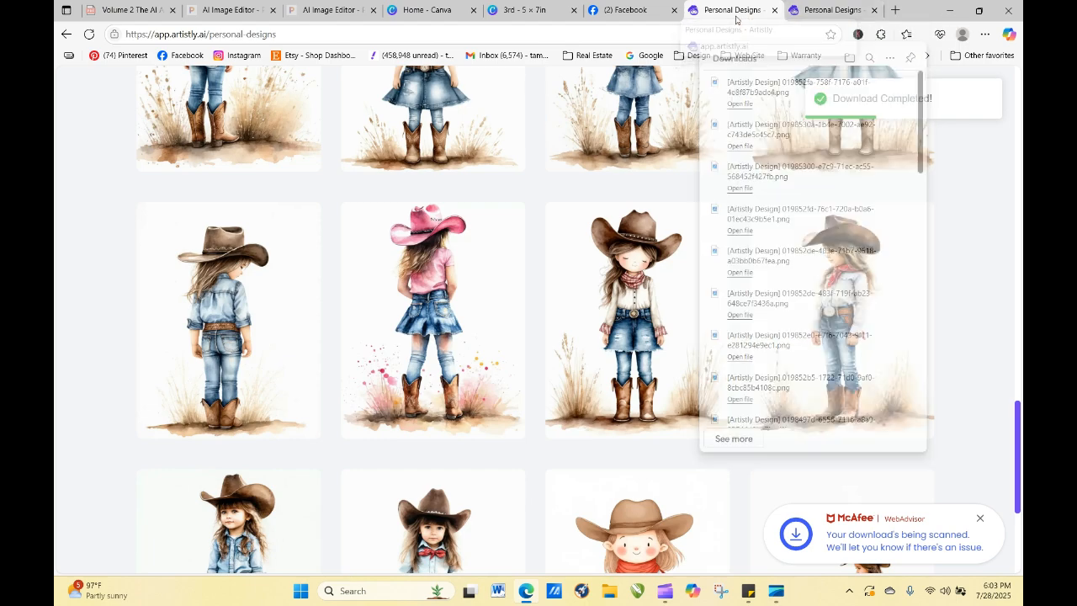
left_click(814, 12)
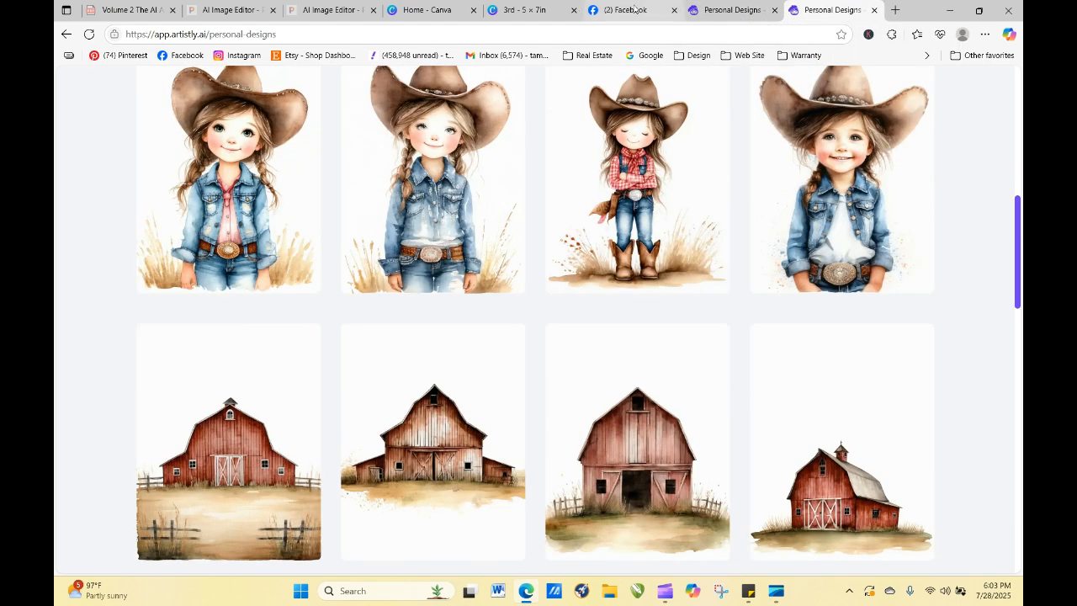
- Switch to the Canva invitation and upload the downloaded illustration of the cowgirl seen from behind
left_click(637, 10)
left_click(515, 11)
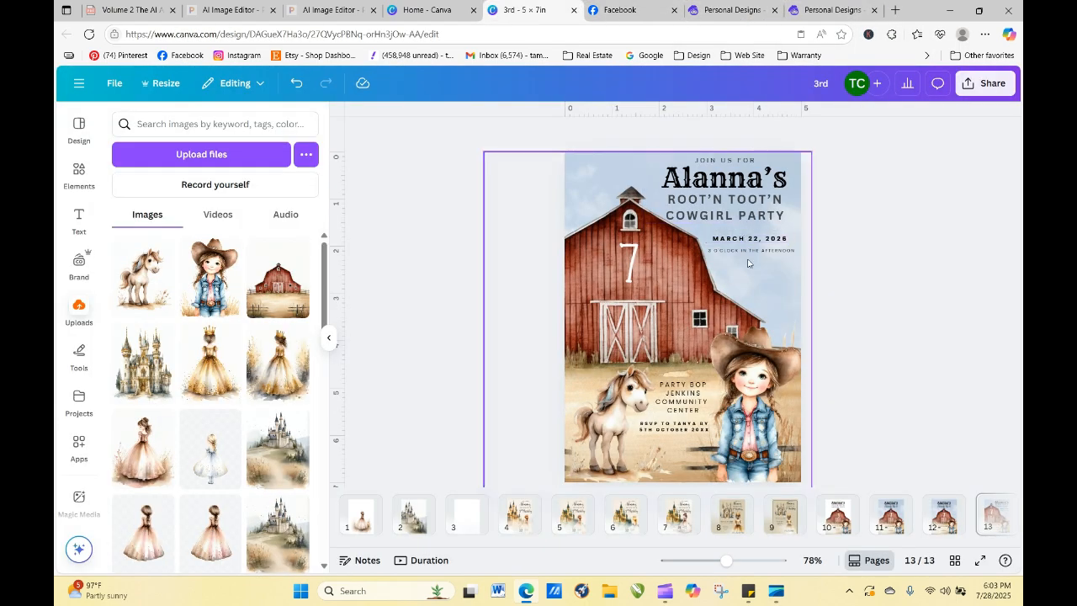
left_click(249, 159)
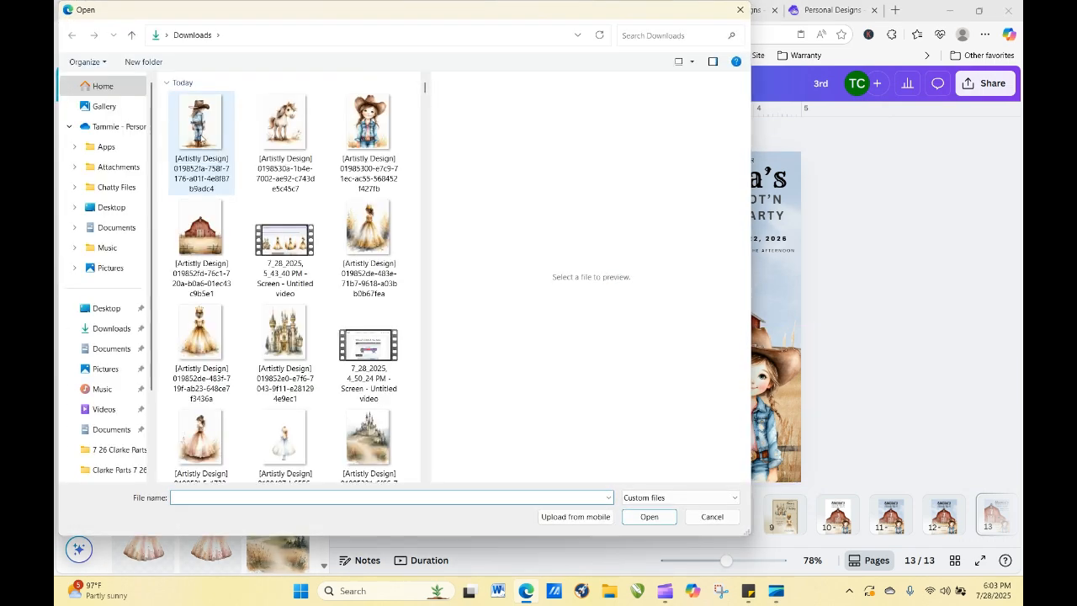
left_click(202, 139)
left_click(648, 516)
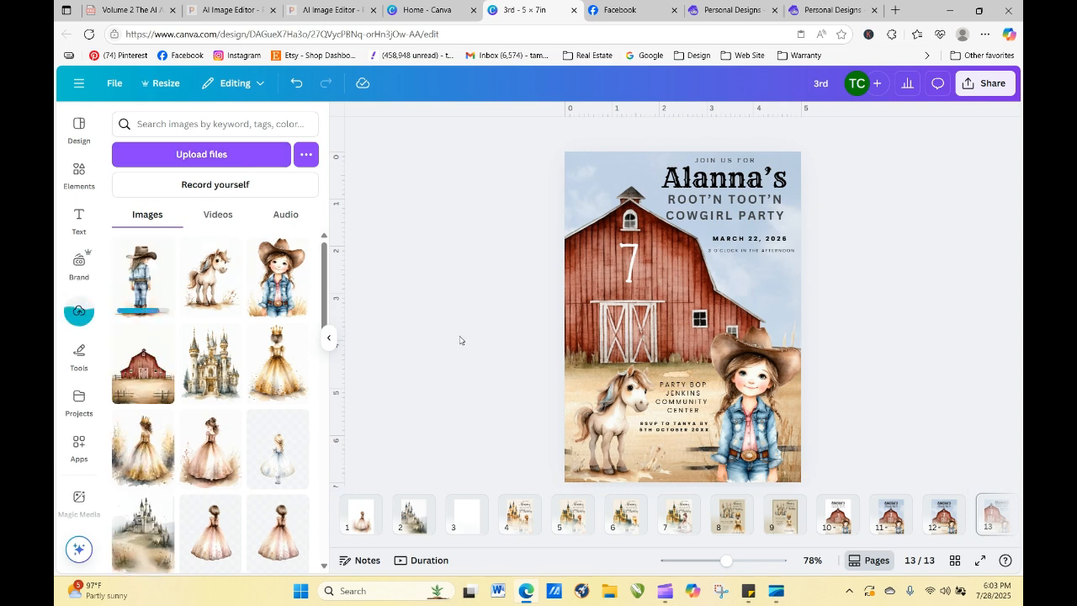
- Remove the pony and the front-facing cowgirl from page 13, and slightly enlarge the barn picture toward the page's upper left
left_click_drag(604, 428, 411, 344)
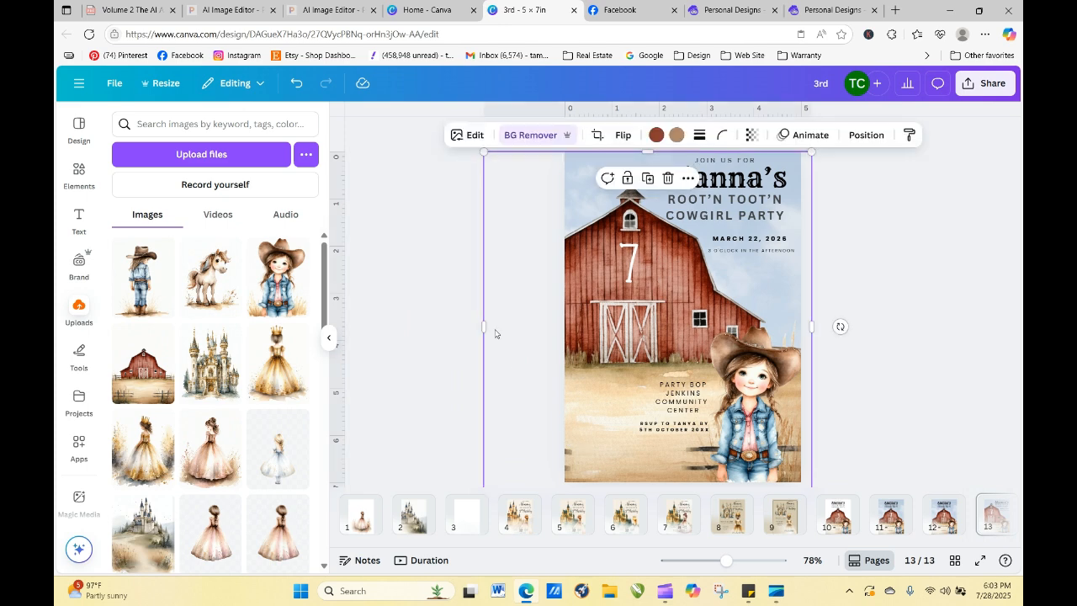
left_click_drag(483, 328, 446, 325)
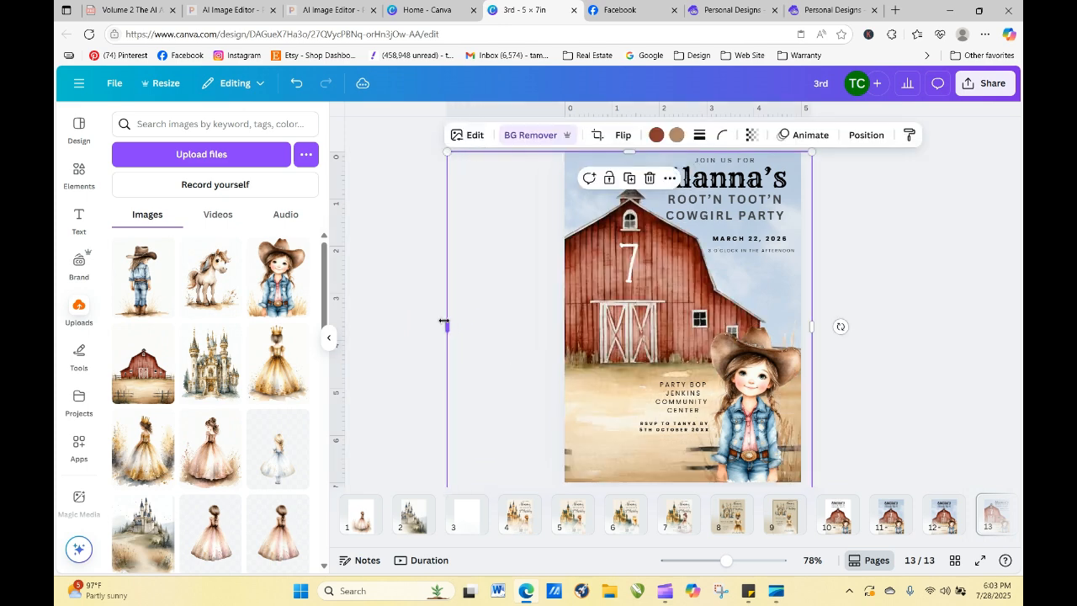
mouse_move(446, 151)
left_mouse_down()
mouse_move(413, 140)
mouse_move(436, 142)
left_mouse_up()
left_click_drag(579, 261, 579, 260)
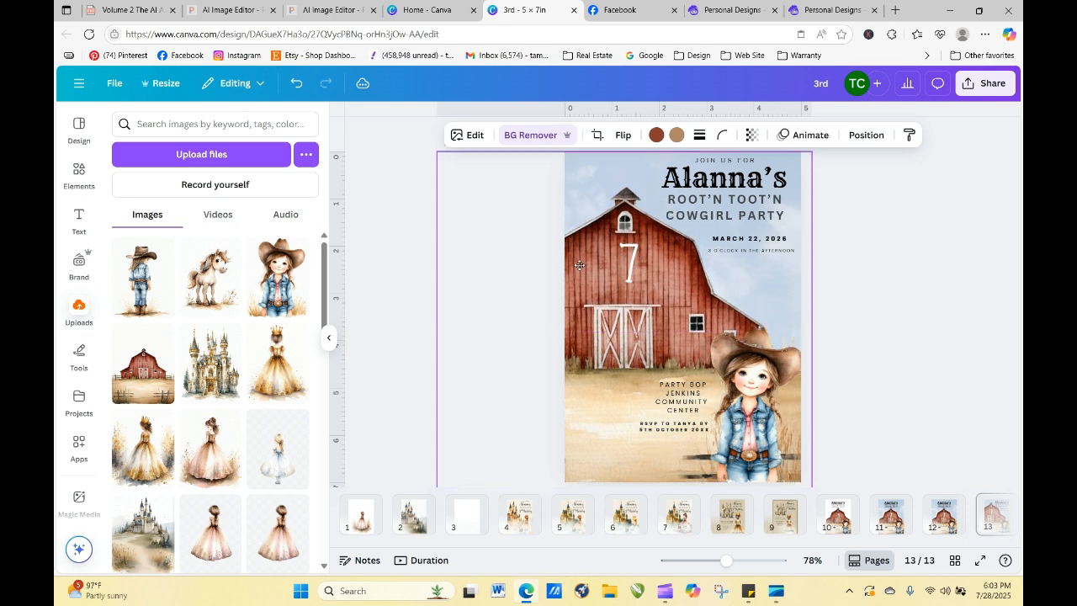
left_click(760, 362)
left_click_drag(760, 362, 1000, 371)
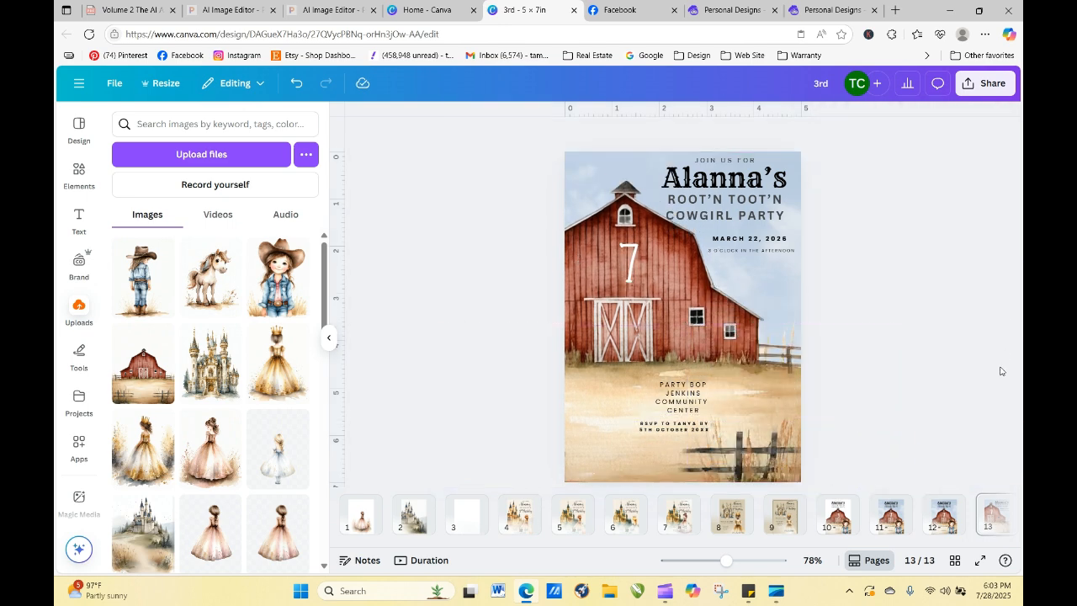
- Add the cowgirl seen from behind, remove her background, enlarge her slightly and place her in the page's lower-left corner
left_click(141, 286)
left_click(525, 135)
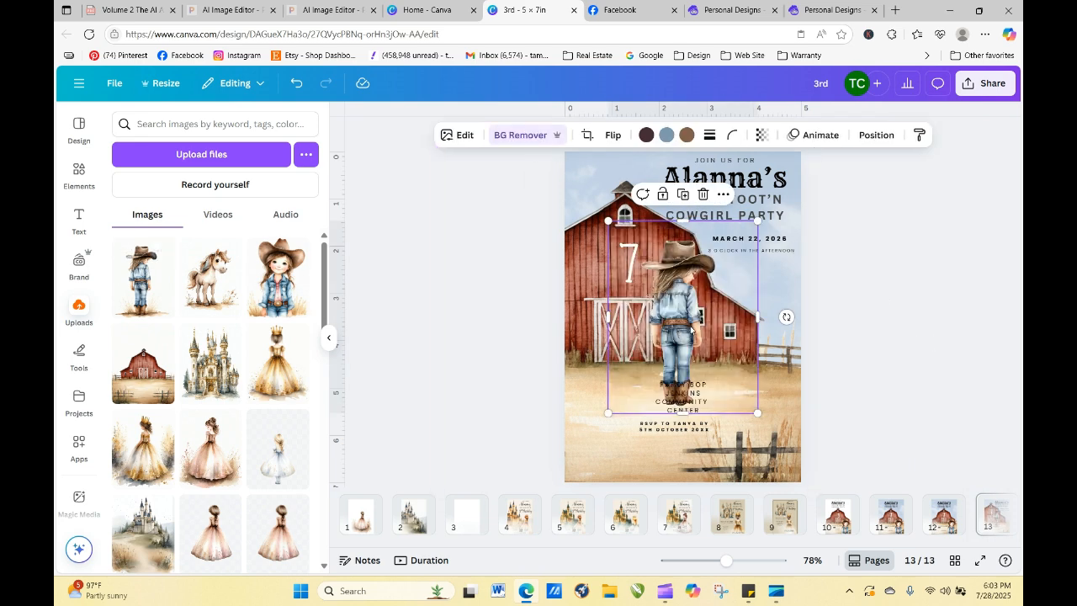
left_click_drag(678, 311, 617, 385)
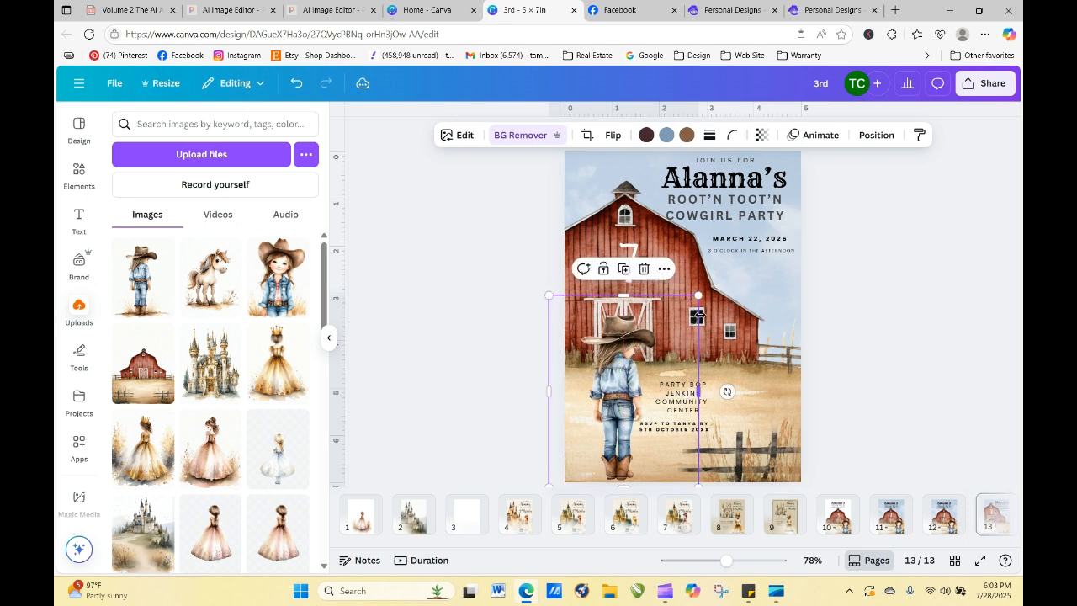
left_click_drag(697, 295, 707, 285)
left_click_drag(609, 390, 592, 392)
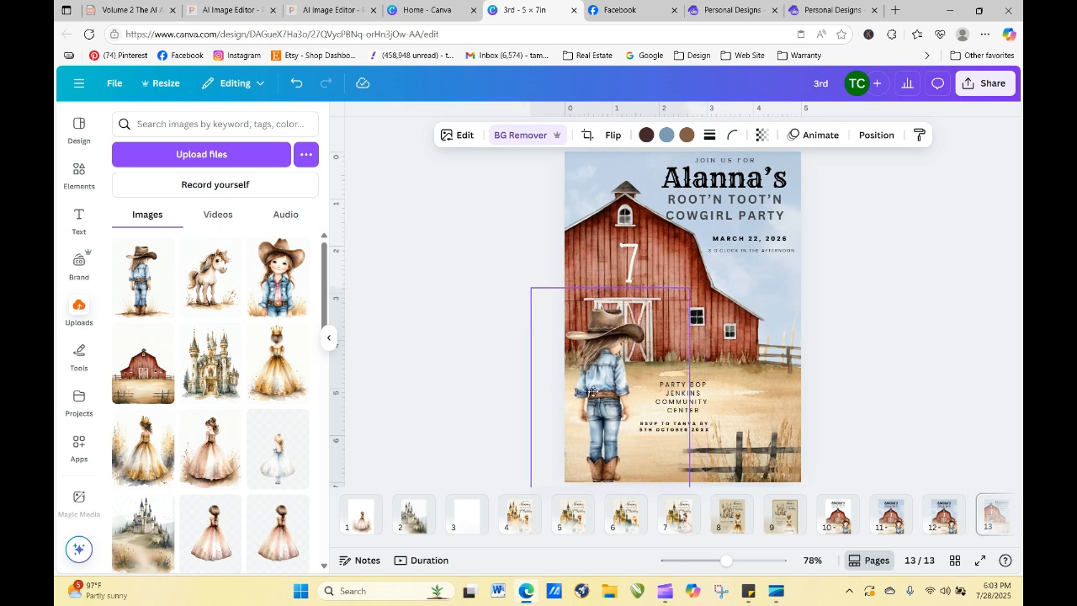
- Nudge the venue text and the RSVP text up and to the right, away from the cowgirl
left_click(883, 366)
left_click_drag(677, 398, 694, 418)
left_click(690, 424)
left_click(908, 448)
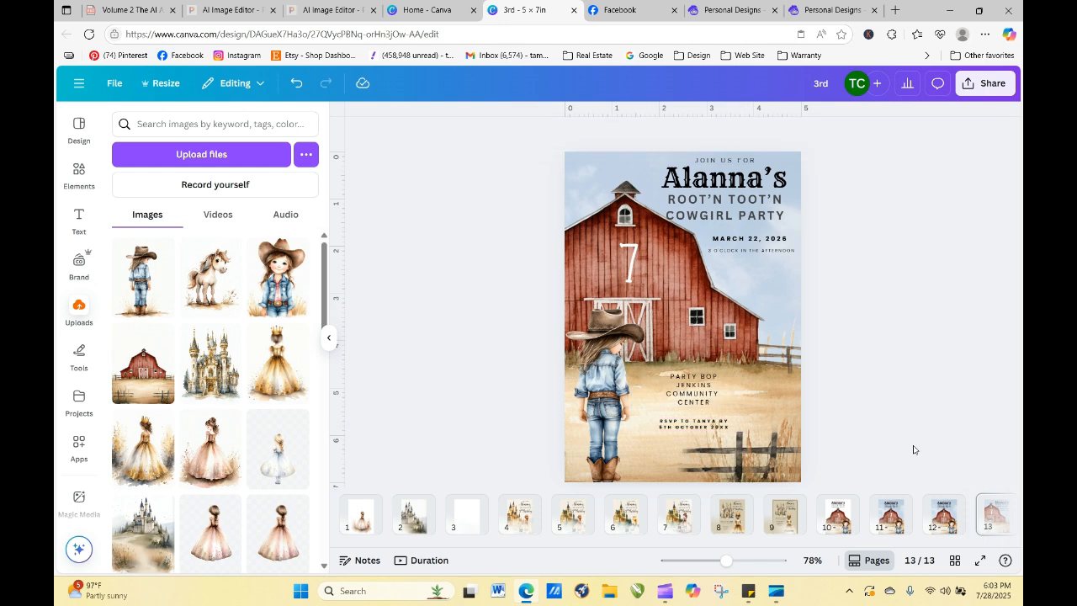
- Widen the venue text box and rework its line breaks so it reads "Party Bop" above "Jenkins Community Center"
left_click(707, 393)
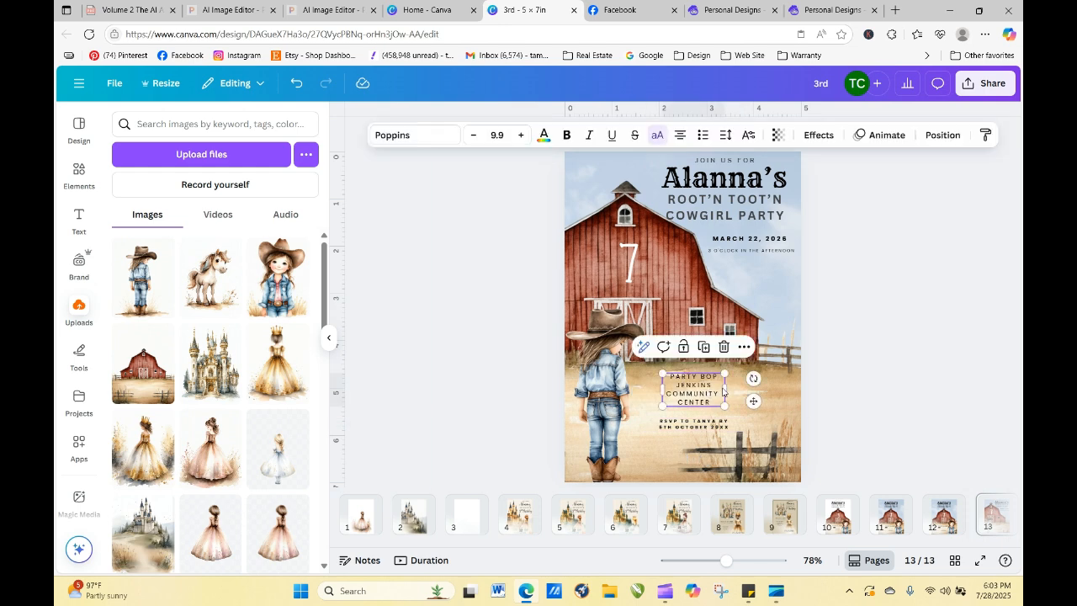
left_click_drag(724, 390, 778, 388)
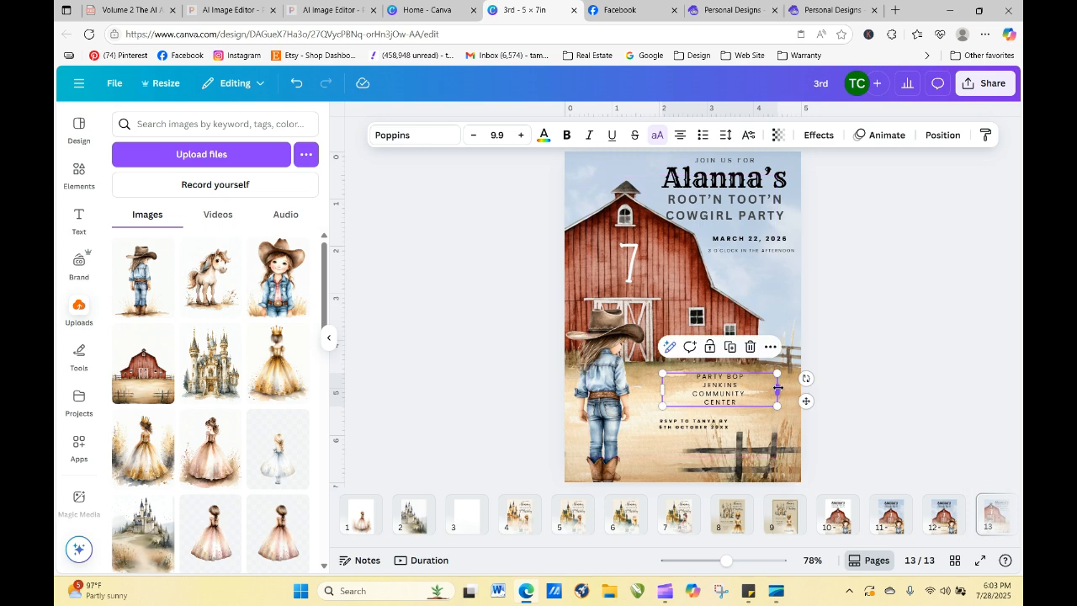
left_click(757, 379)
left_click(755, 376)
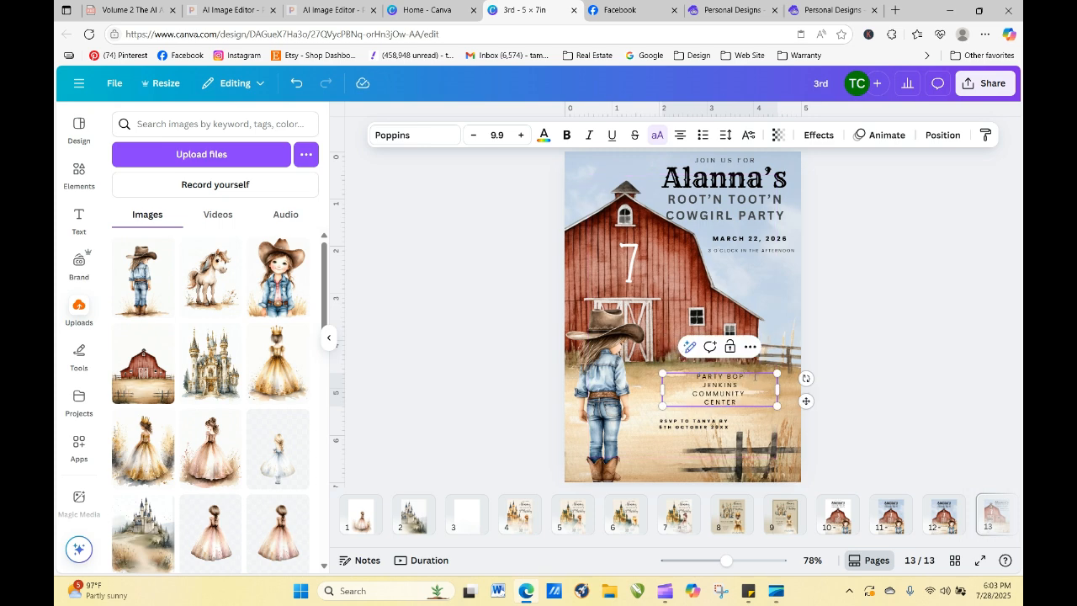
key("Delete")
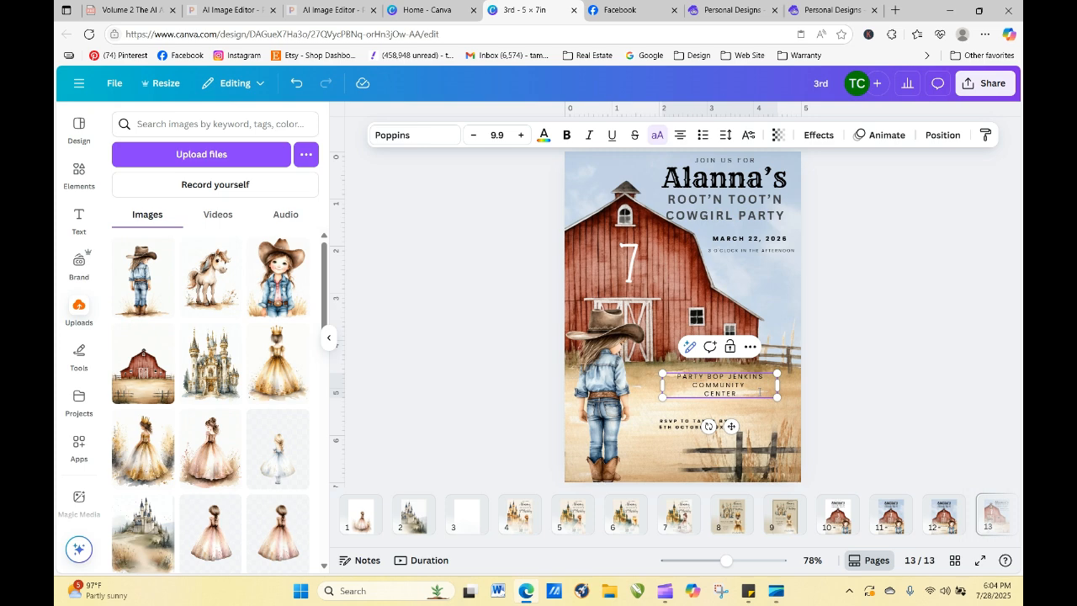
key("Return")
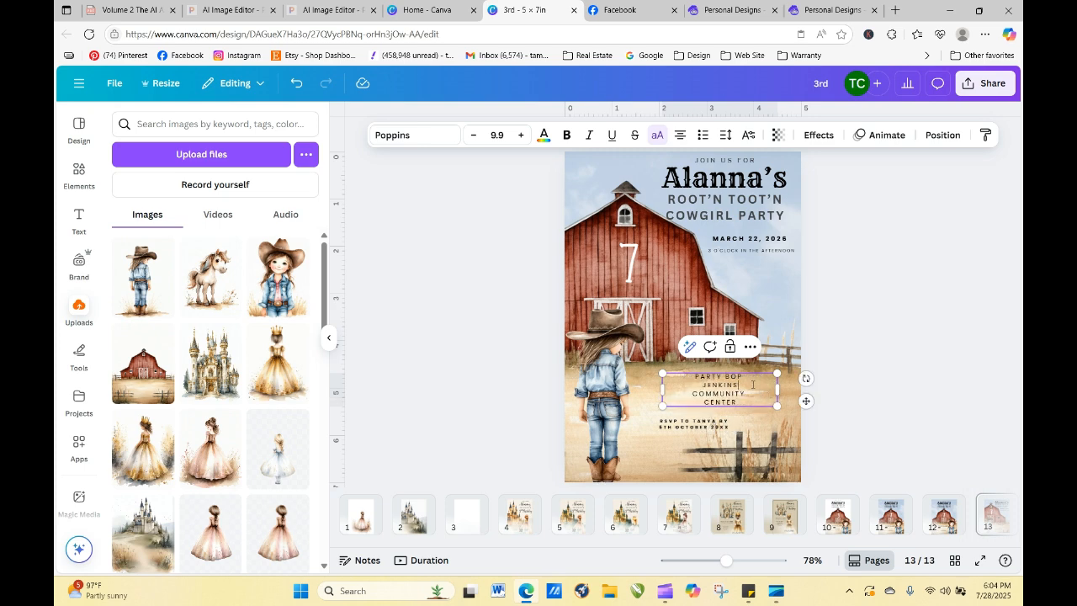
key("Delete")
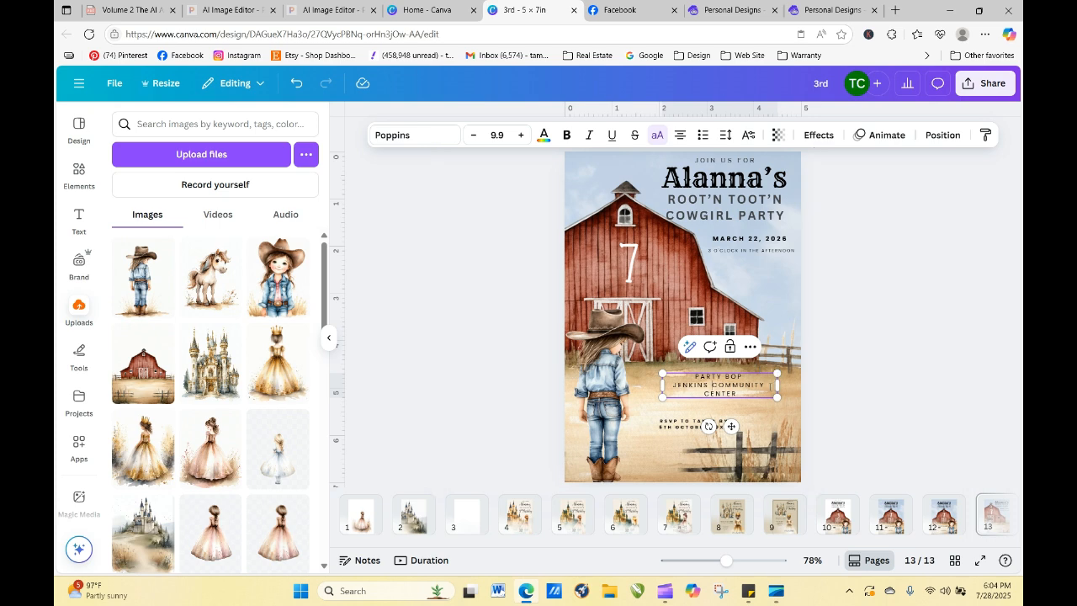
key("Delete")
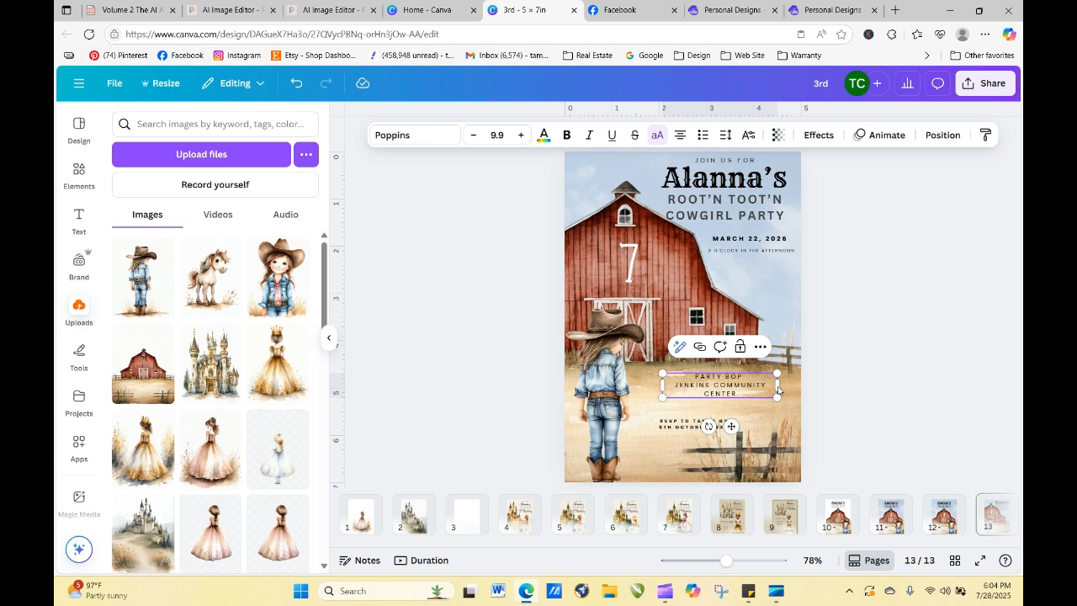
left_click_drag(788, 390, 812, 383)
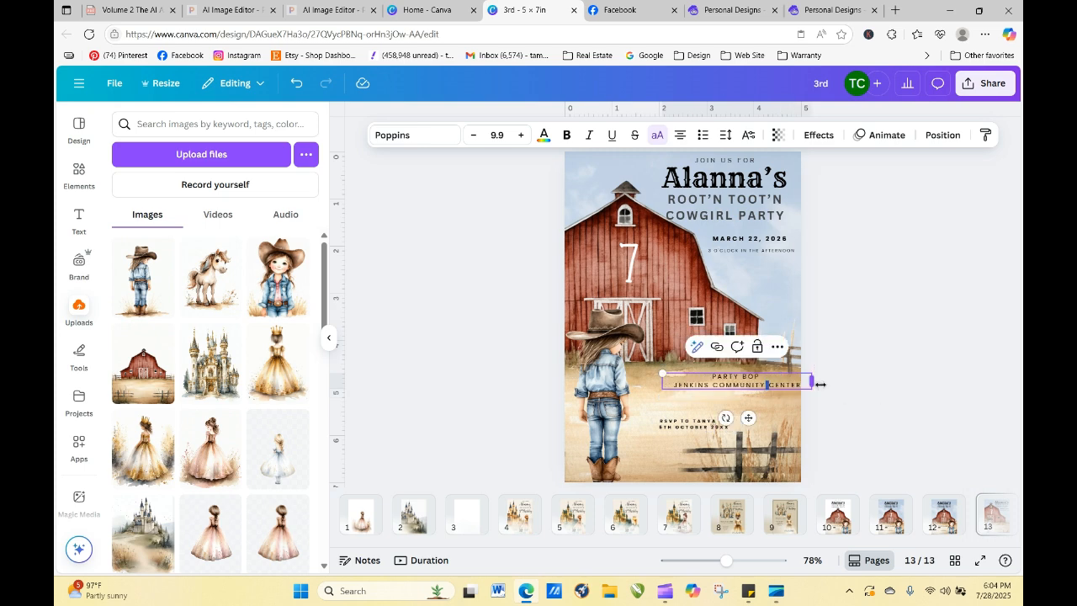
- Centre the venue text above the RSVP text on the sandy ground between the cowgirl and the front fence
left_click(832, 408)
left_click_drag(728, 380, 738, 412)
left_click(856, 417)
left_click(772, 461)
left_click(756, 461)
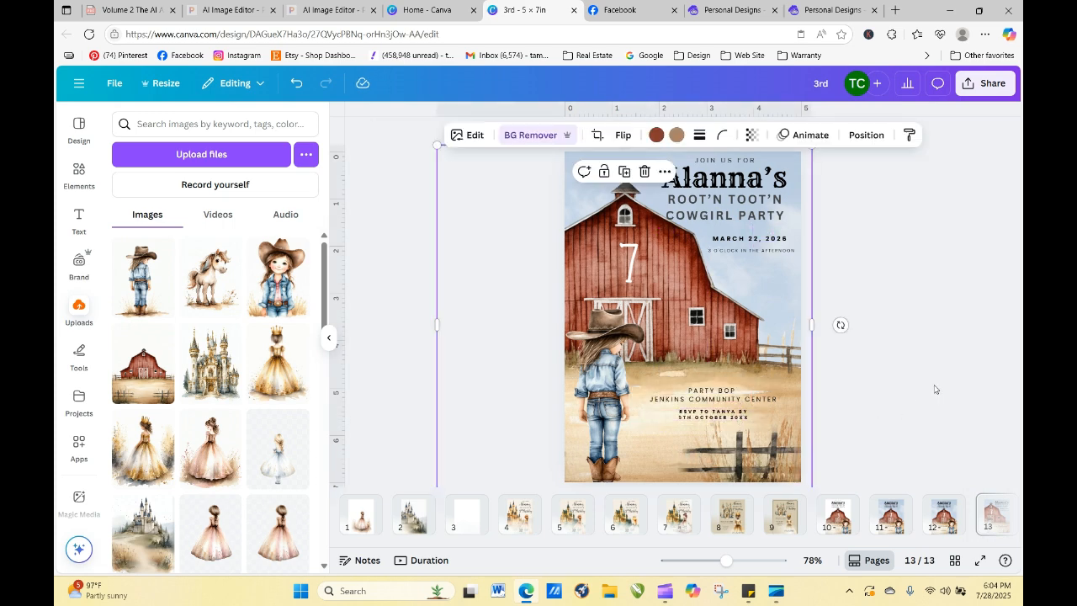
- Extend the barn picture's lower edge farther below the page and move the RSVP text slightly lower beneath the venue
left_click_drag(726, 561, 709, 561)
left_click_drag(653, 426, 652, 443)
left_click(781, 440)
left_click(716, 375)
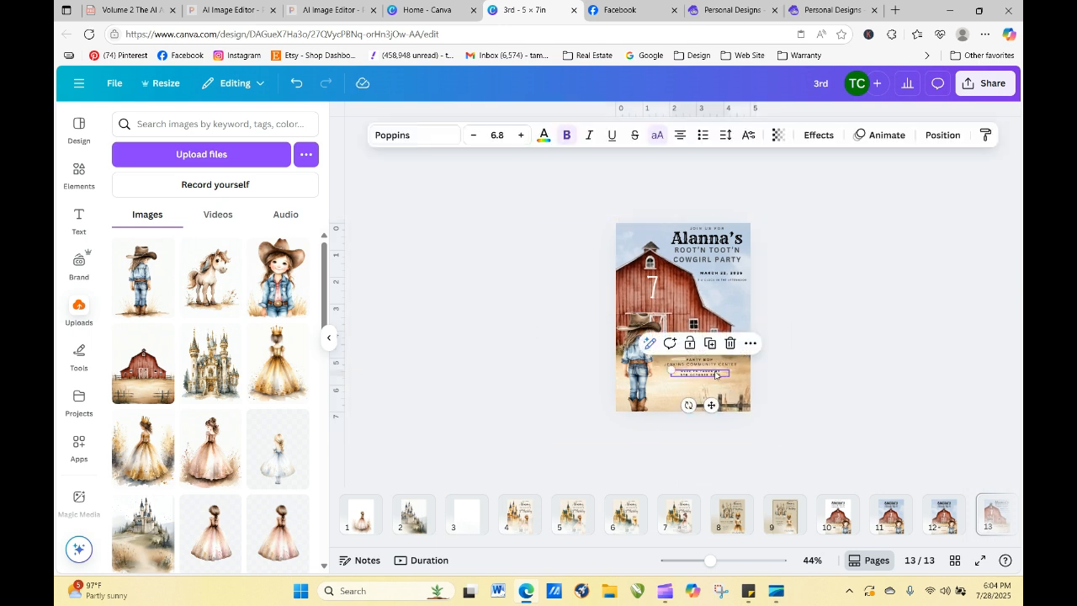
left_click(809, 405)
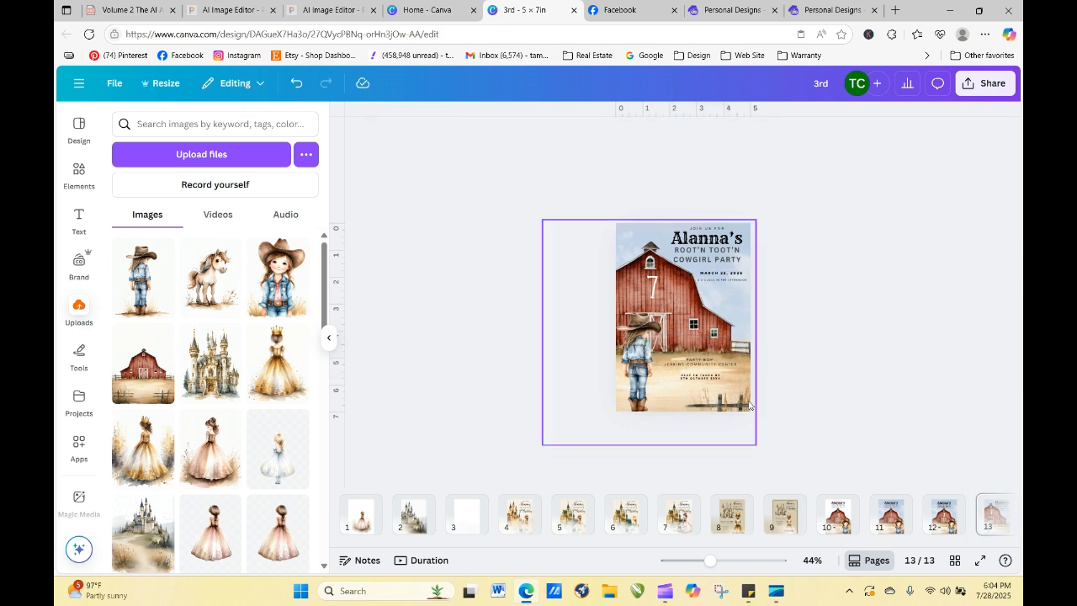
- Shrink the barn picture slightly and shift it left so the barn clears the date and time text
left_click(746, 401)
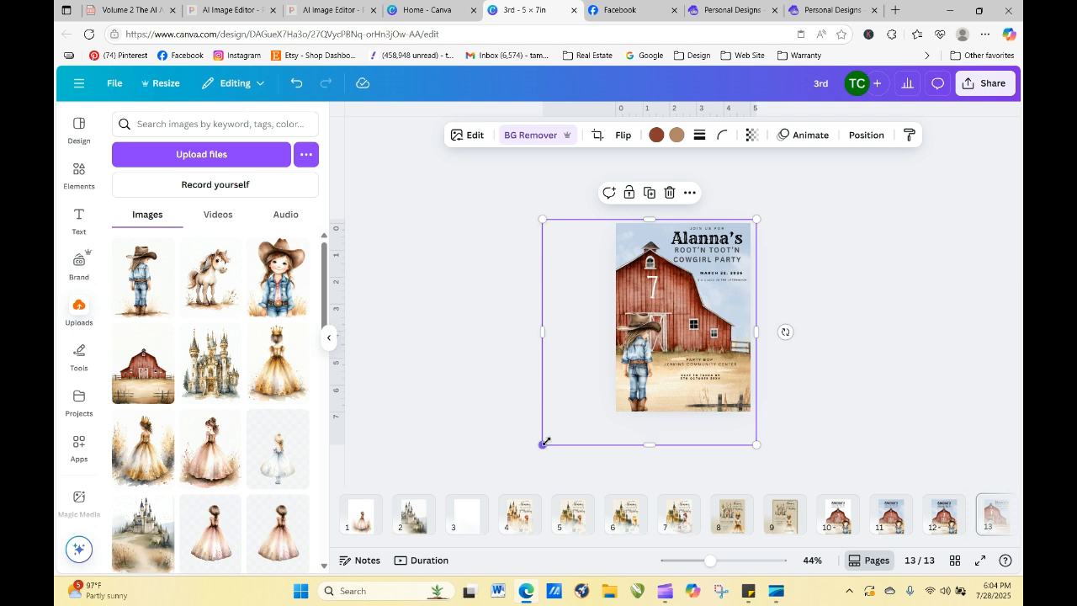
left_click_drag(545, 442, 555, 428)
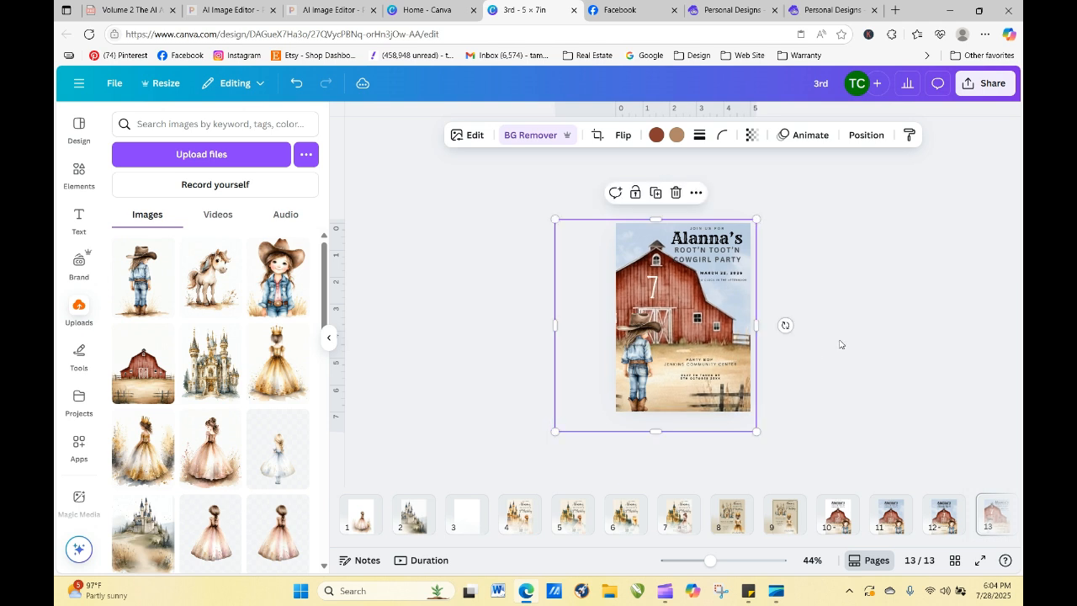
left_click(846, 335)
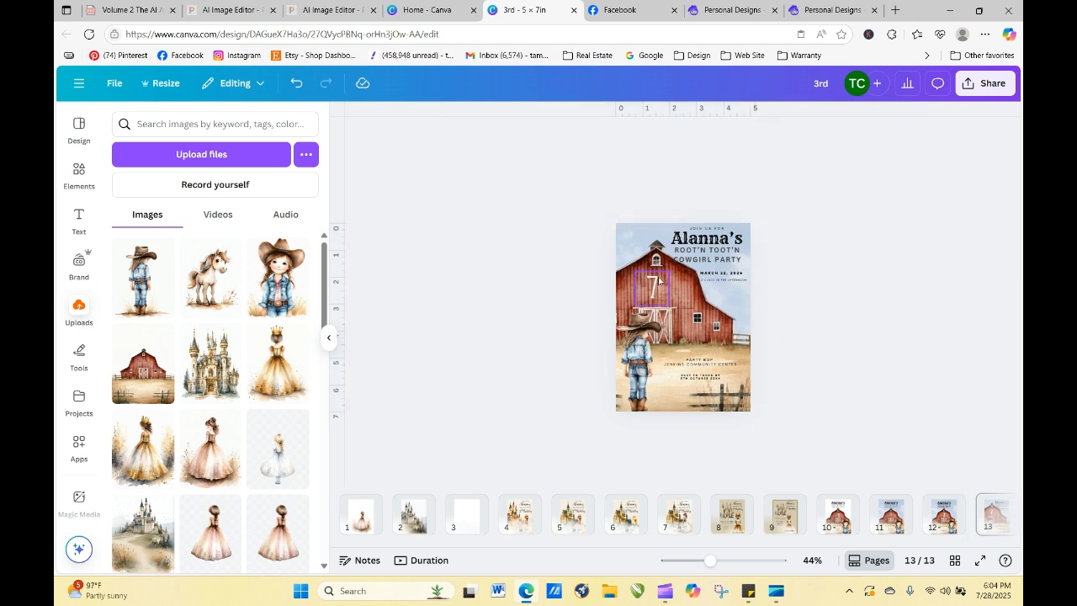
left_click(639, 254)
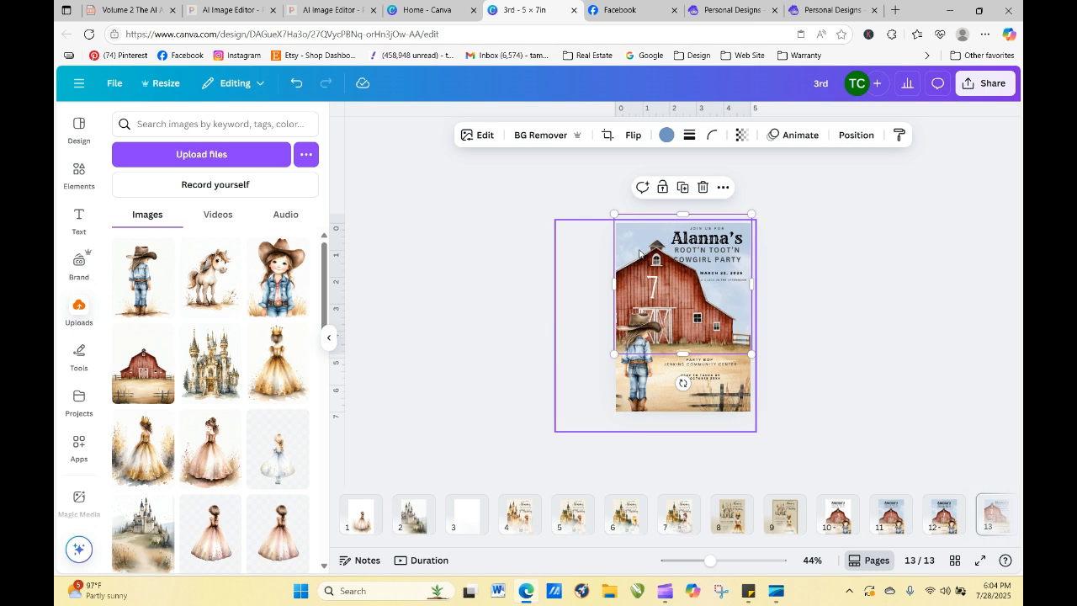
left_click(636, 269)
left_click_drag(601, 285, 593, 286)
left_click(802, 317)
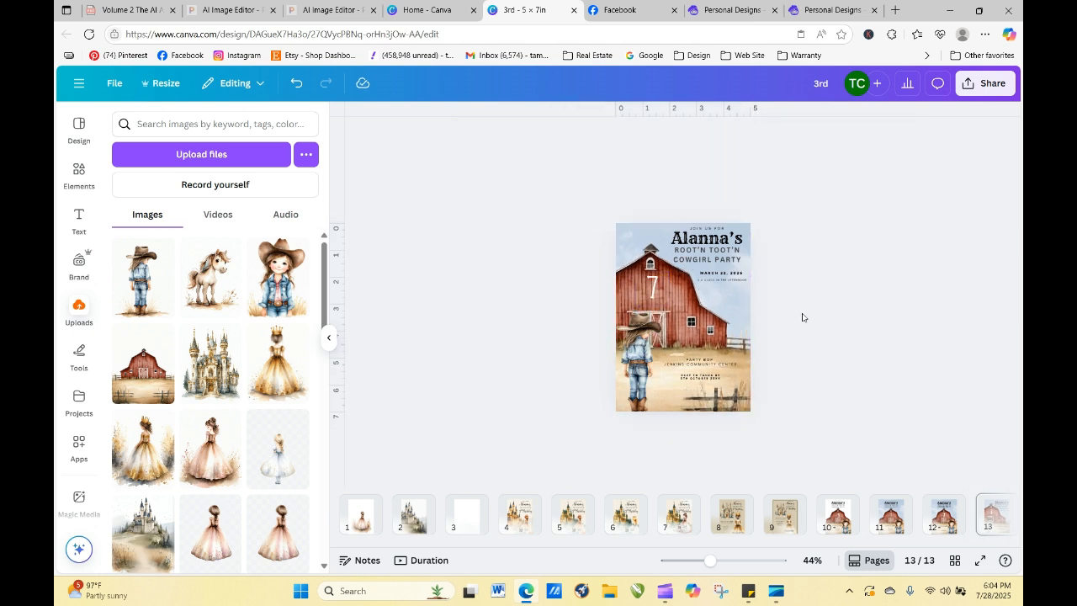
- Nudge the cowgirl up and slightly left so her boots sit just above the page's lower edge
left_click(637, 365)
mouse_move(636, 365)
left_mouse_down()
mouse_move(693, 363)
mouse_move(631, 355)
left_mouse_up()
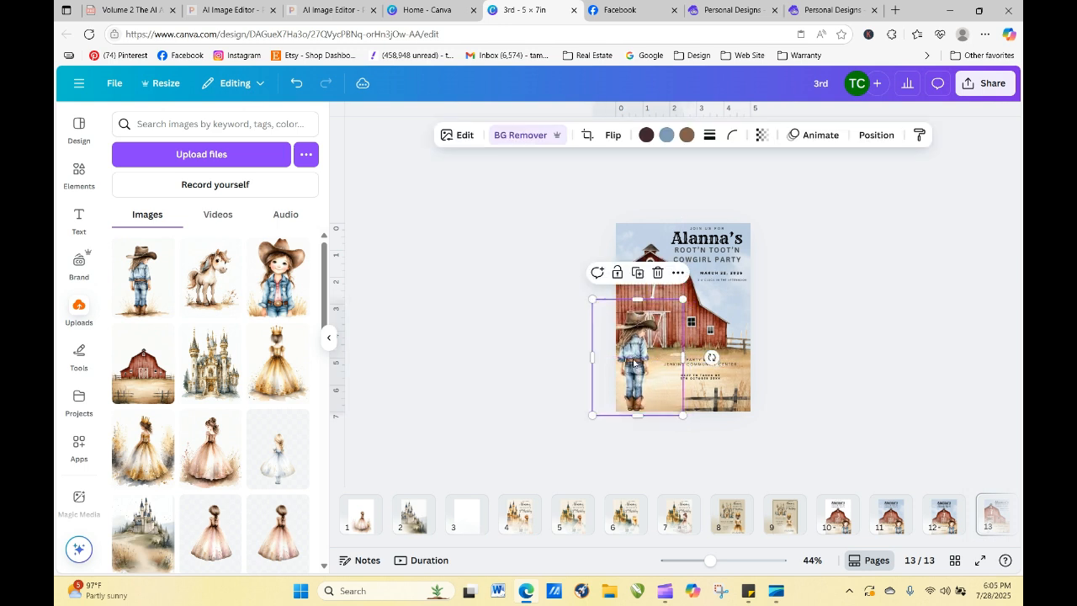
left_click(814, 364)
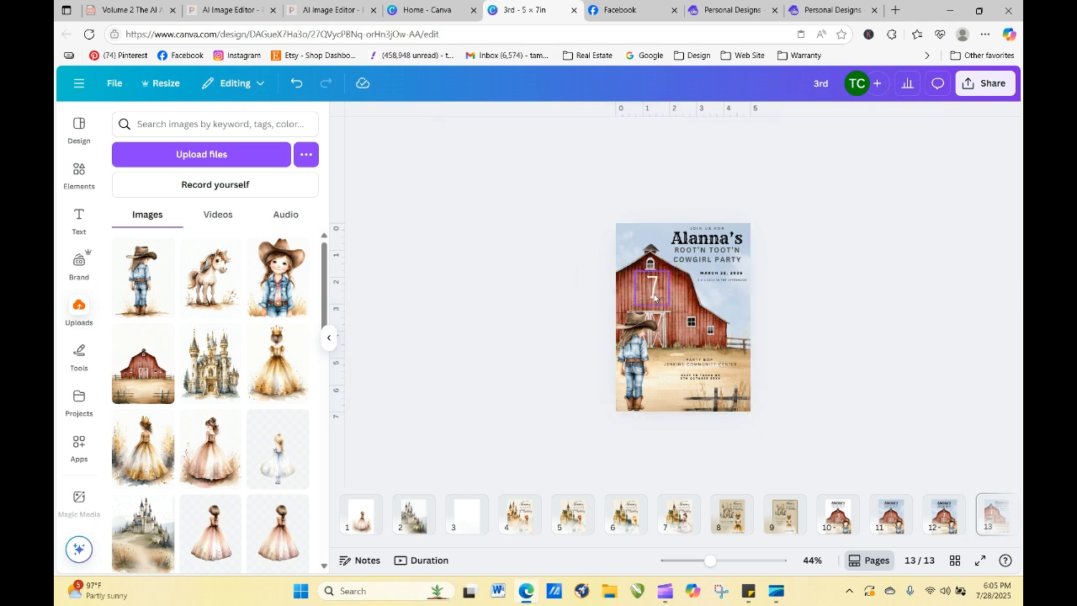